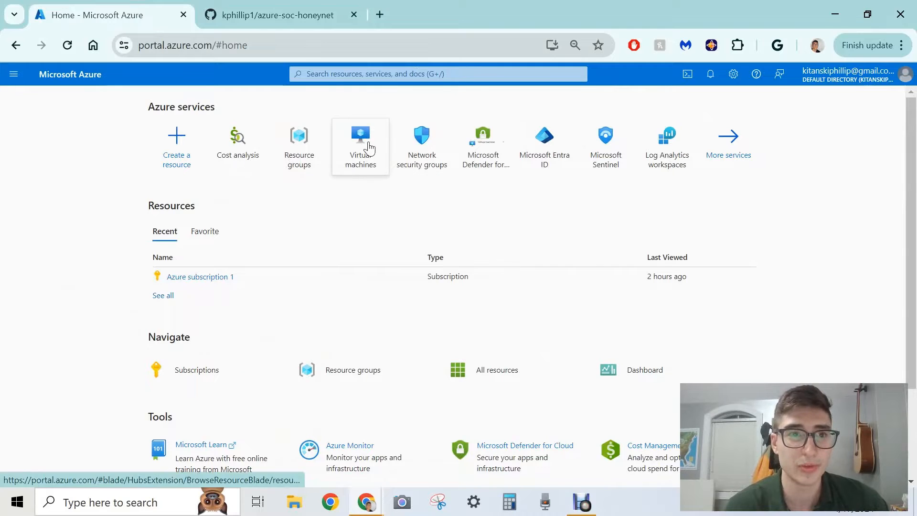
# Step: Start creating a new Azure virtual machine from the virtual machines list
pyautogui.click(366, 147)
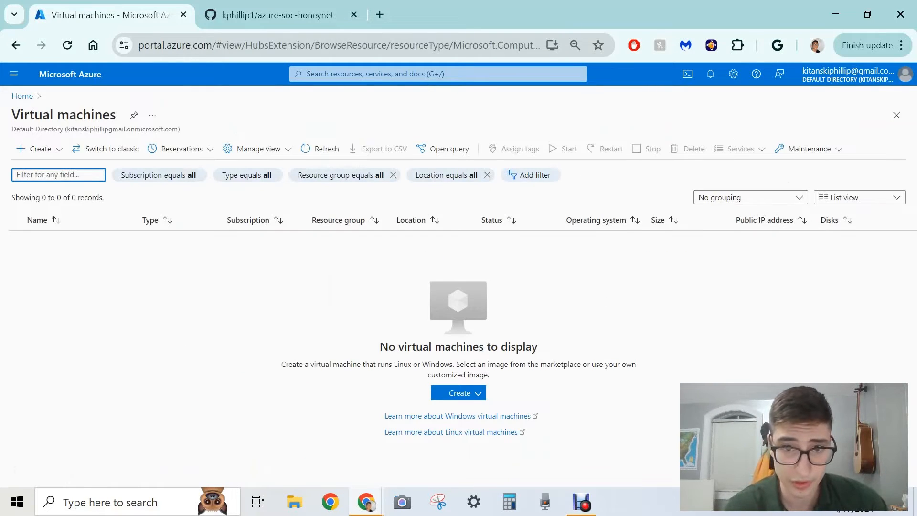
pyautogui.click(470, 396)
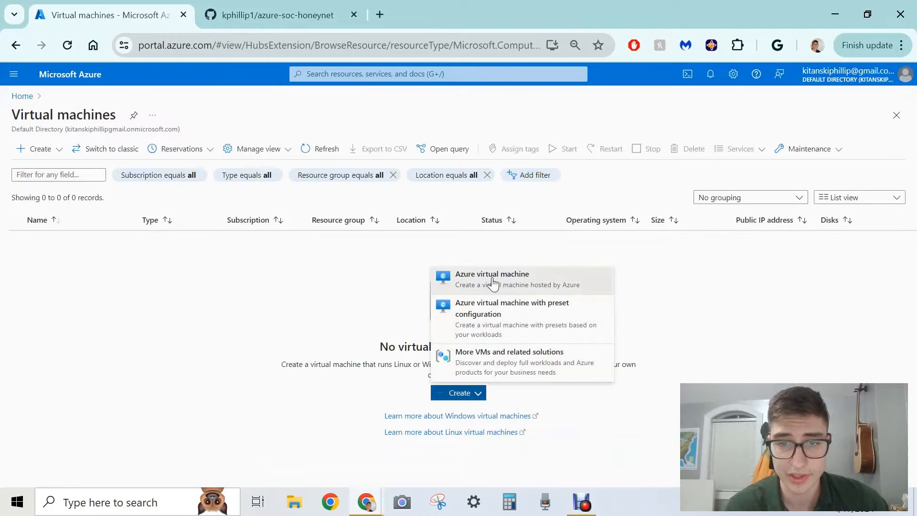
pyautogui.click(475, 275)
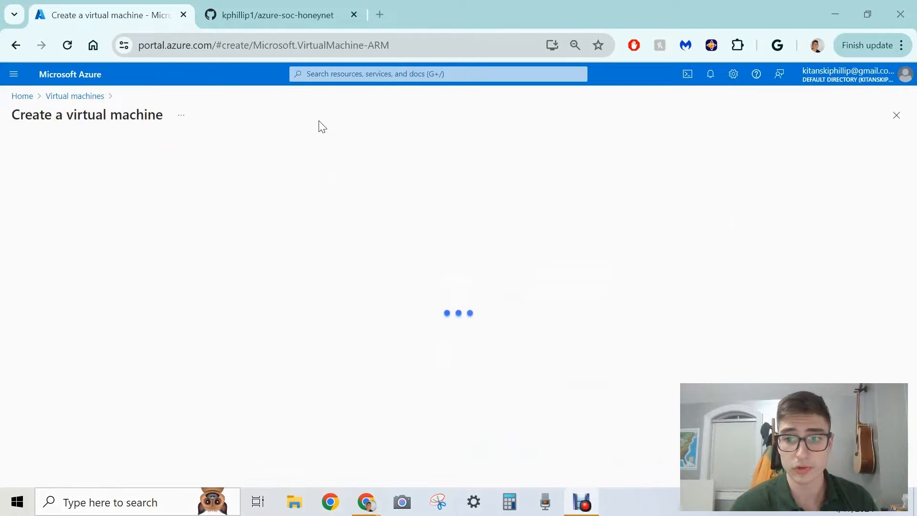
pyautogui.click(299, 104)
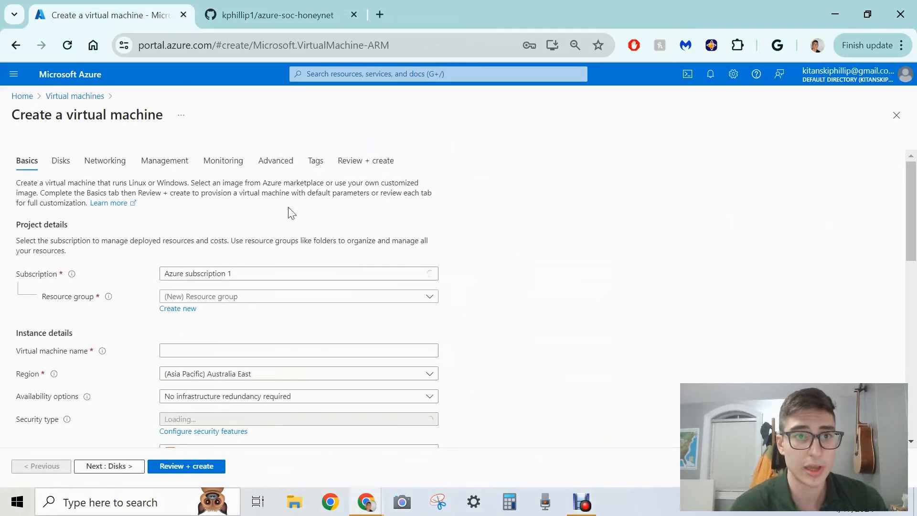
# Step: Create a new resource group named RG-Lab for the virtual machine
pyautogui.click(232, 299)
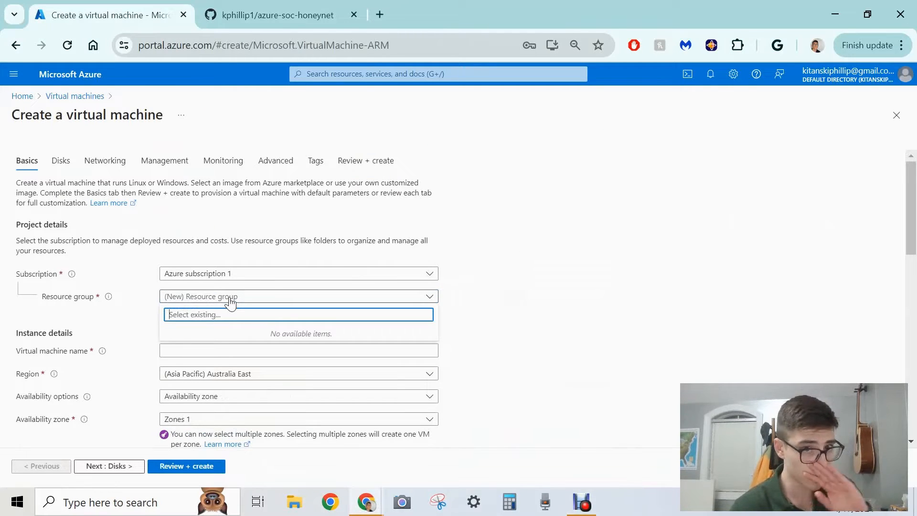
pyautogui.click(231, 301)
pyautogui.click(178, 308)
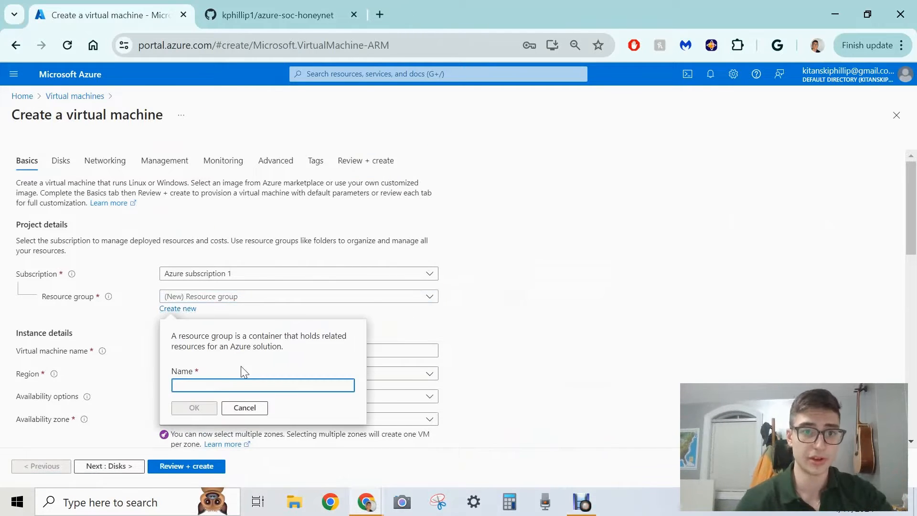
pyautogui.write('RG-')
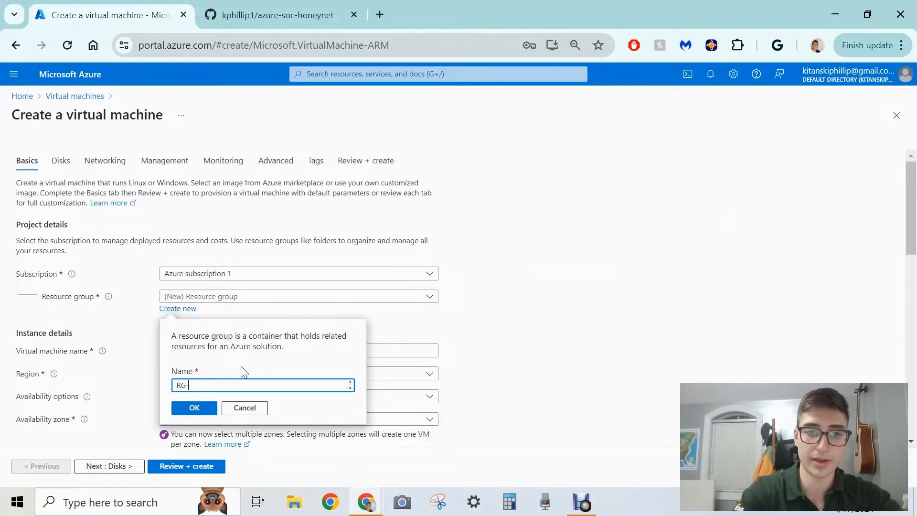
pyautogui.write('Lab')
pyautogui.click(197, 408)
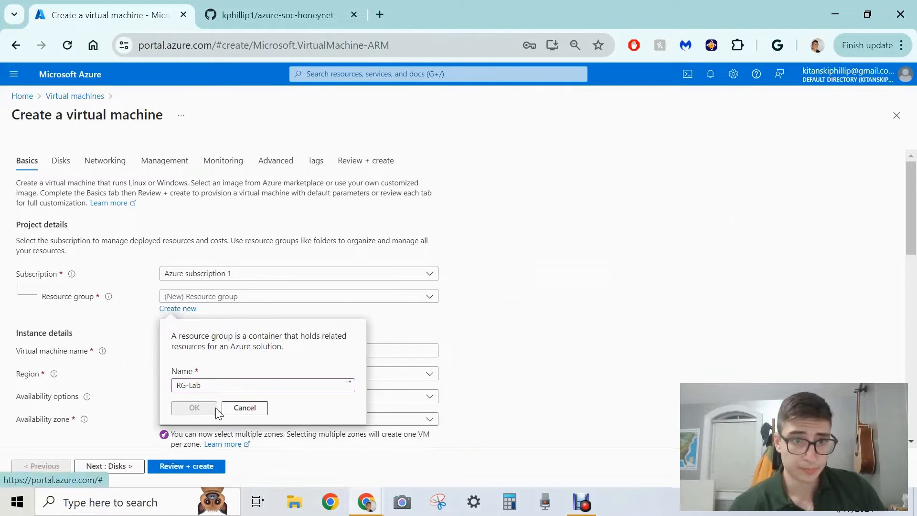
# Step: Name the virtual machine windows-vm and set its region to (US) East US
pyautogui.click(273, 351)
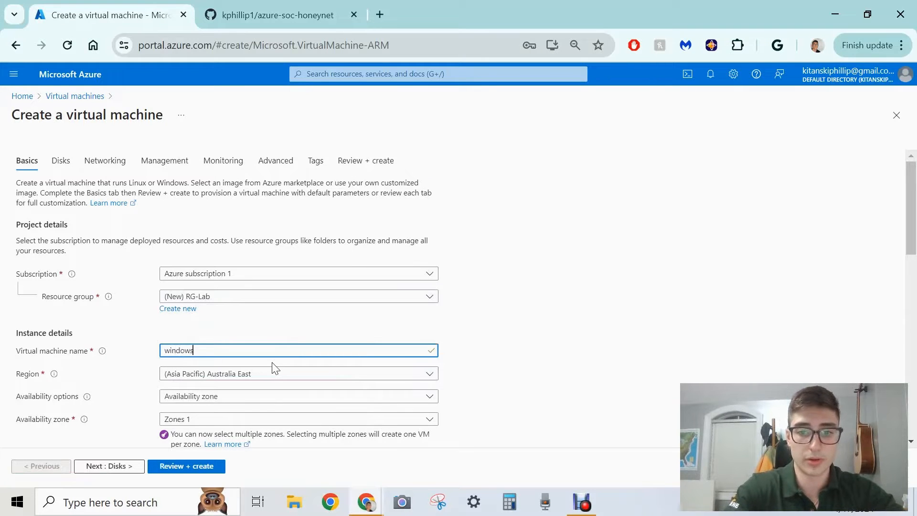
pyautogui.click(275, 375)
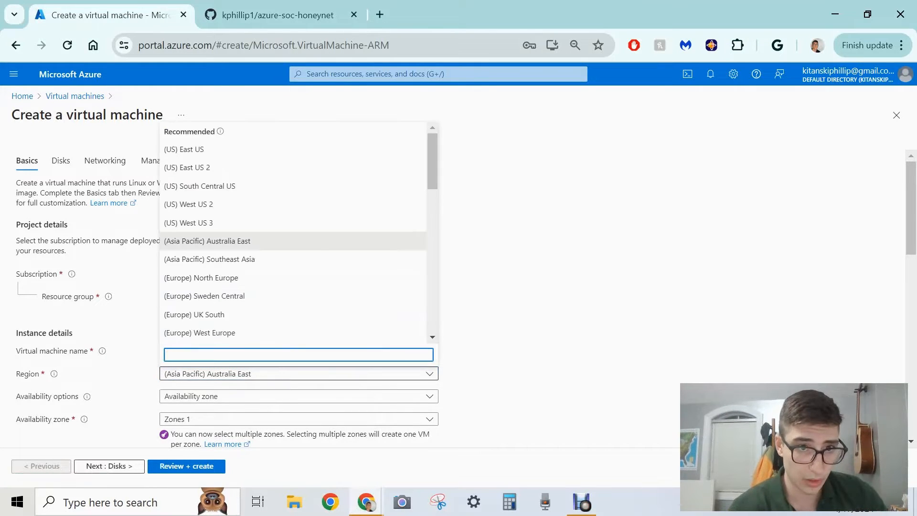
pyautogui.click(304, 151)
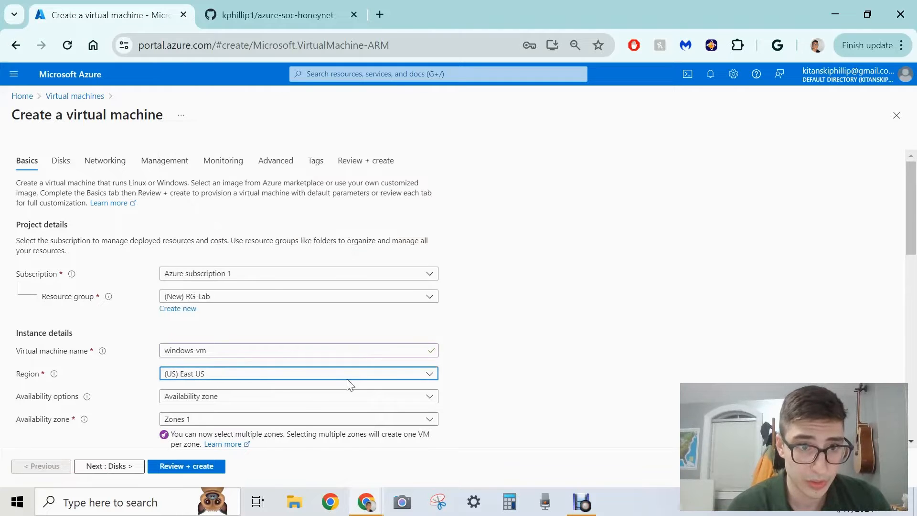
# Step: Set the virtual machine's image to Windows 10 Pro, version 22H2 - x64 Gen2
pyautogui.scroll(-1, 587, 347)
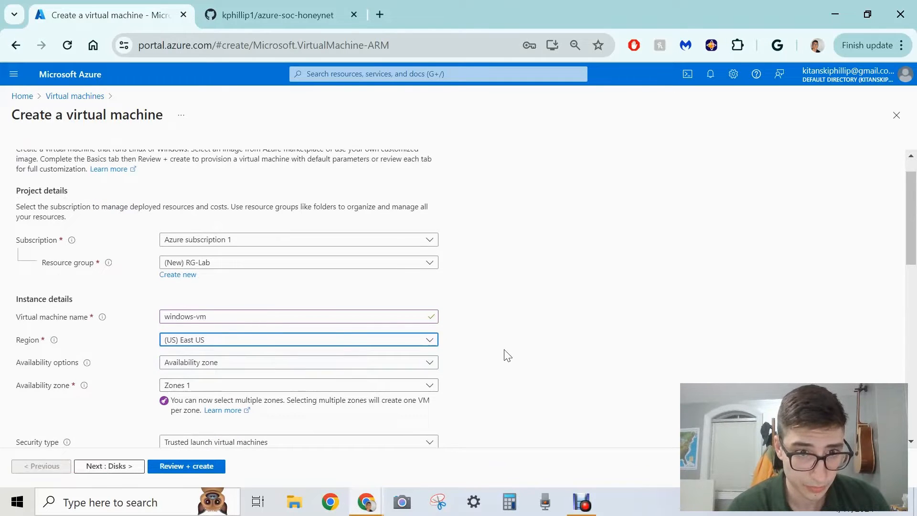
pyautogui.scroll(-3, 507, 355)
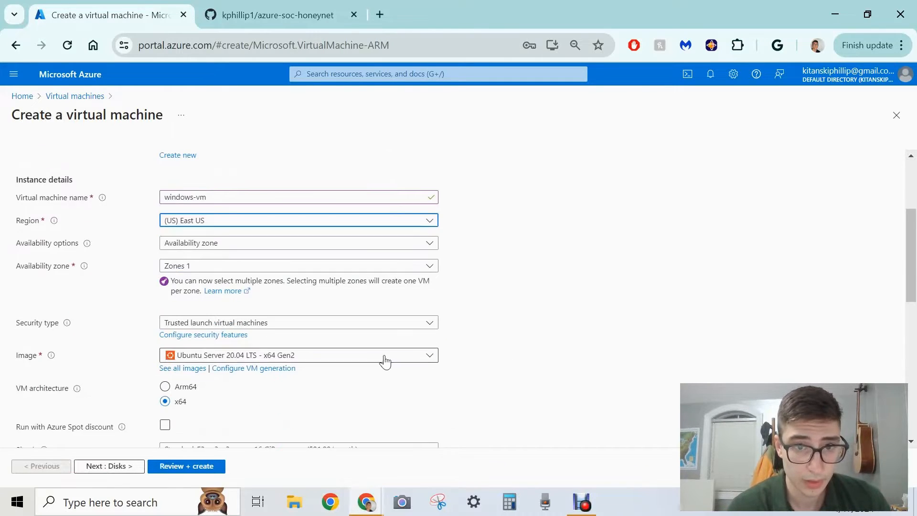
pyautogui.click(385, 362)
pyautogui.click(399, 174)
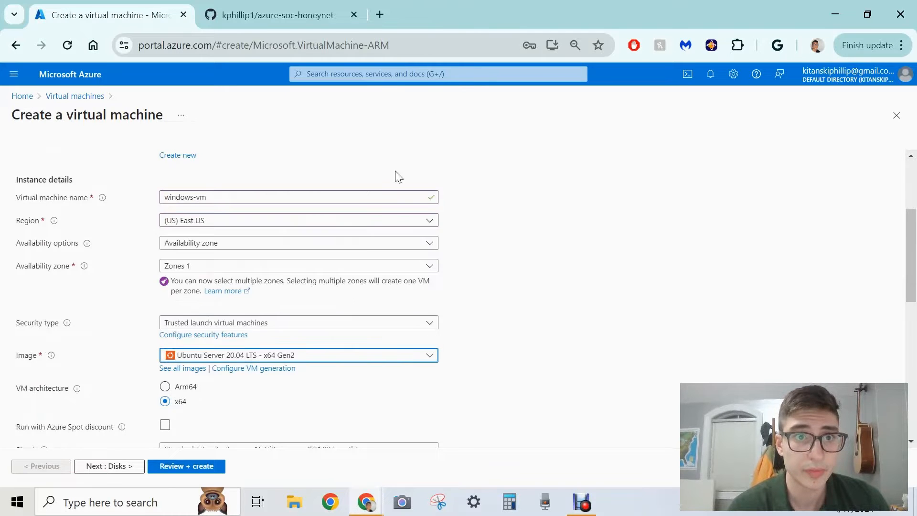
# Step: Set the administrator username to labuser and fill in the password confirmation
pyautogui.scroll(-3, 506, 301)
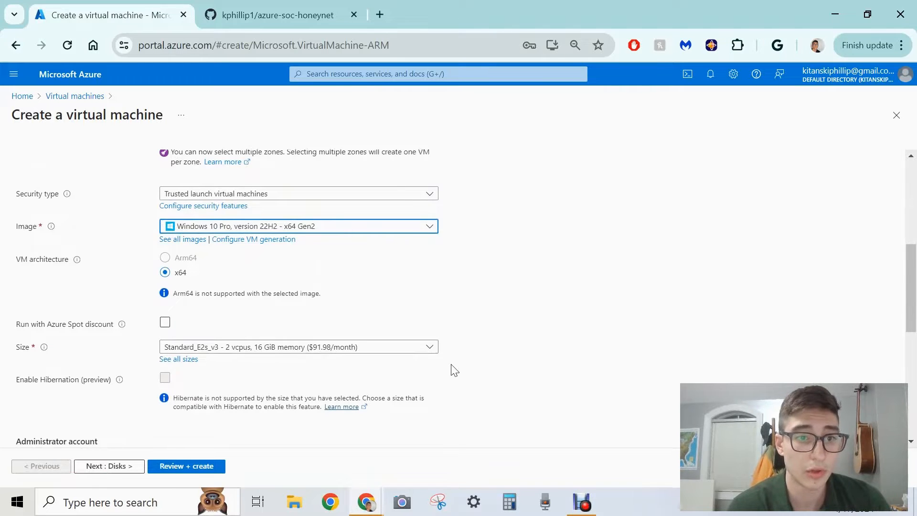
pyautogui.scroll(-2, 454, 371)
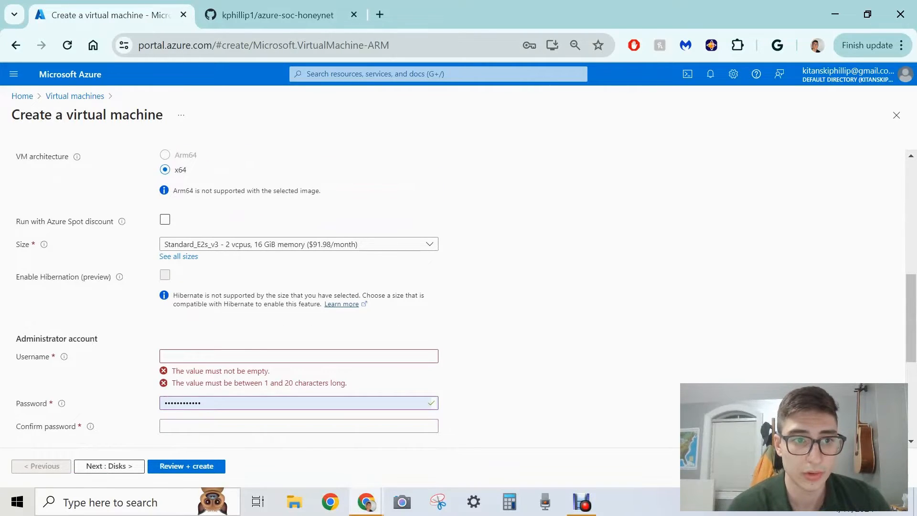
pyautogui.click(298, 356)
pyautogui.write('labus')
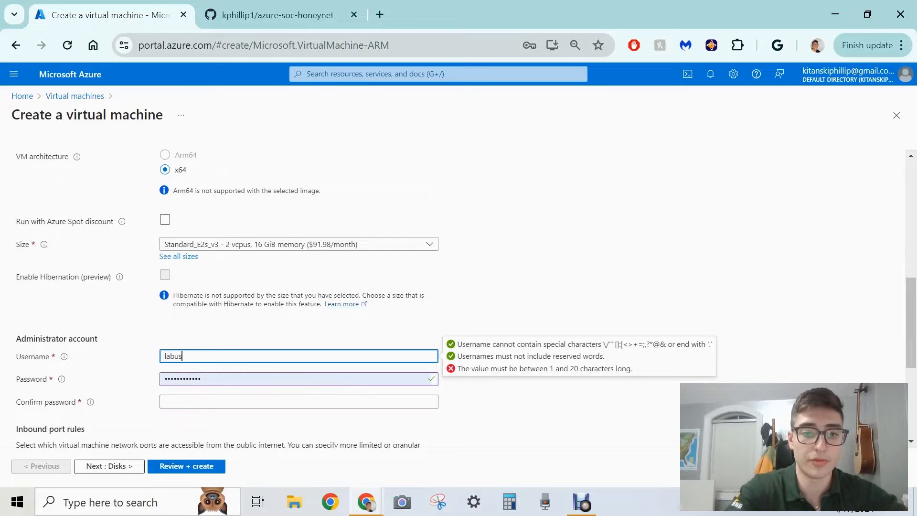
pyautogui.write('er')
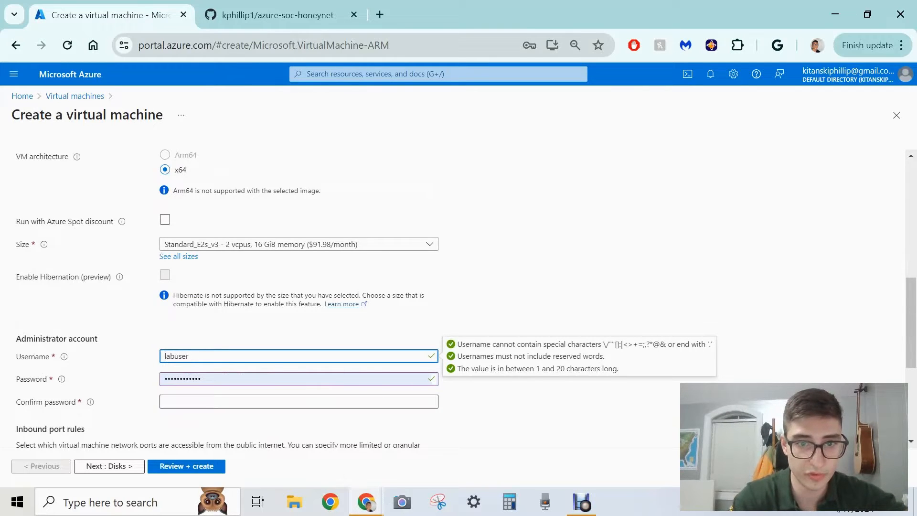
pyautogui.click(342, 405)
pyautogui.click(344, 352)
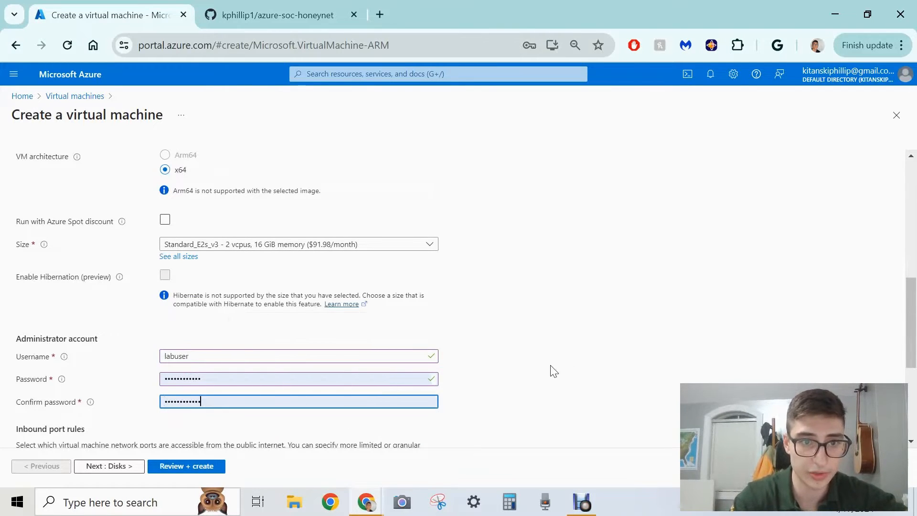
# Step: Confirm the eligible Windows 10/11 license with multi-tenant hosting rights in the licensing section
pyautogui.scroll(-3, 553, 371)
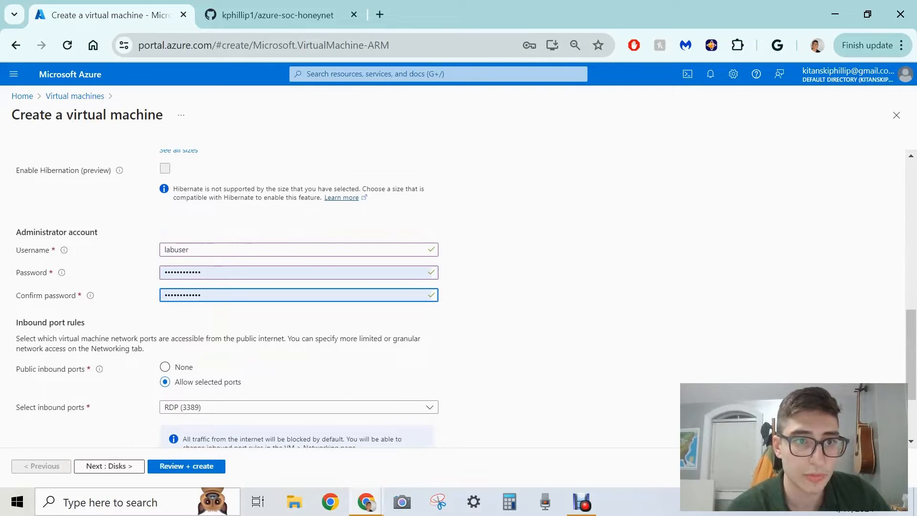
pyautogui.scroll(-2, 212, 354)
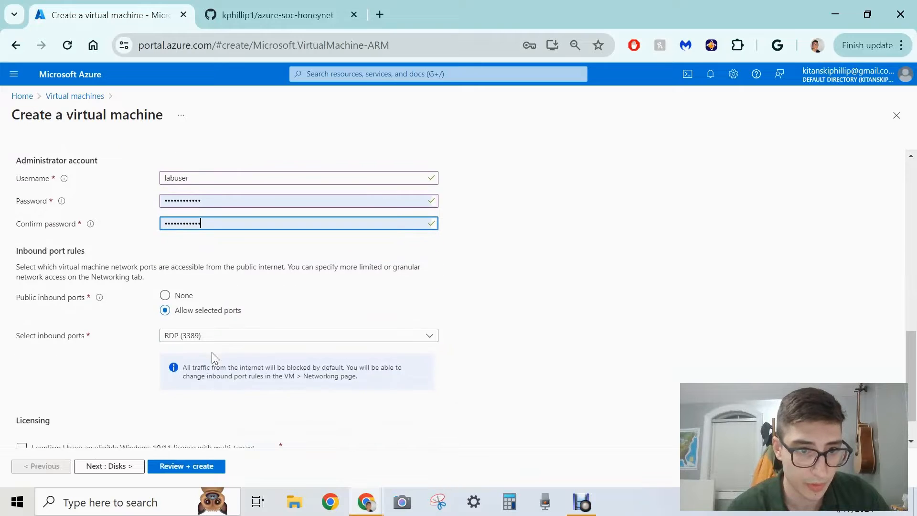
pyautogui.scroll(-1, 124, 402)
pyautogui.click(98, 402)
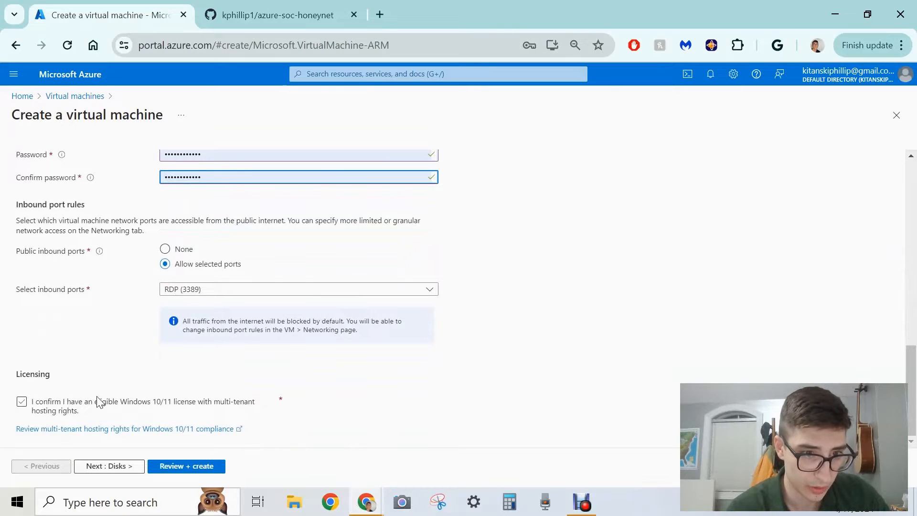
# Step: Keep the default disk settings and create a new virtual network named lab-vnet in the networking settings
pyautogui.click(89, 470)
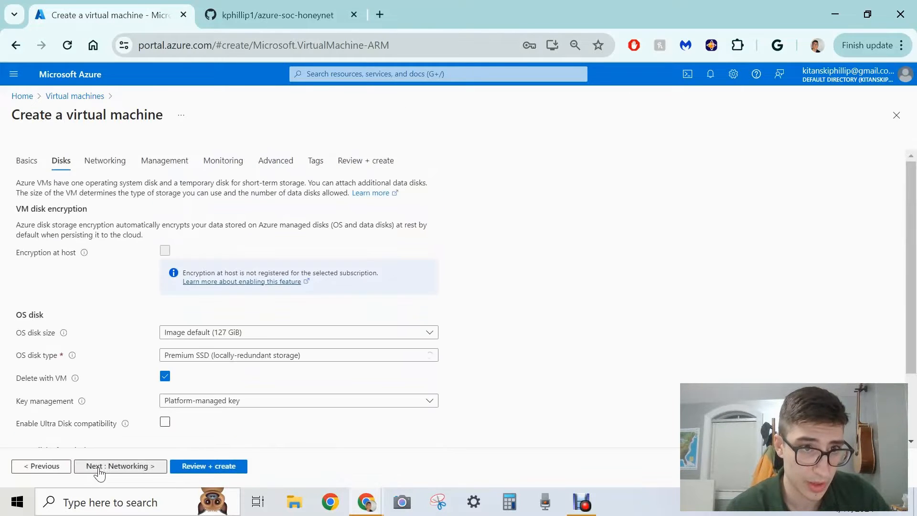
pyautogui.click(98, 468)
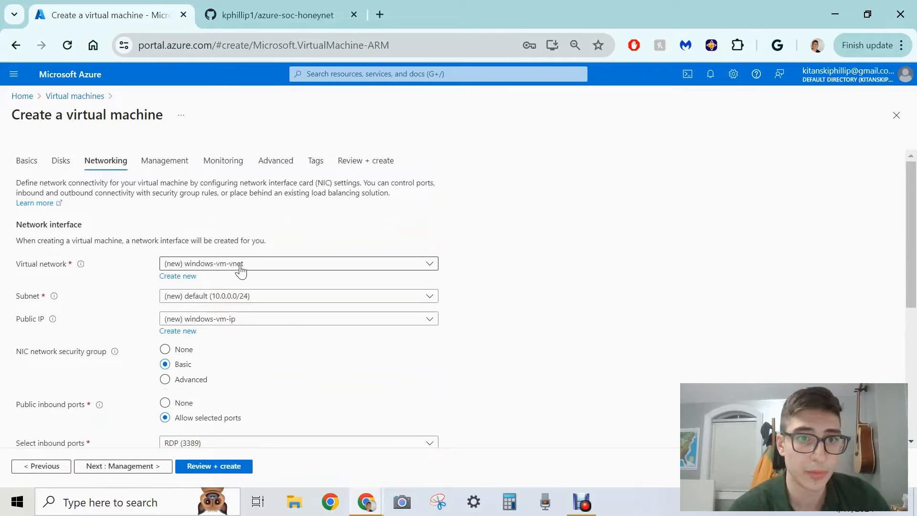
pyautogui.click(200, 270)
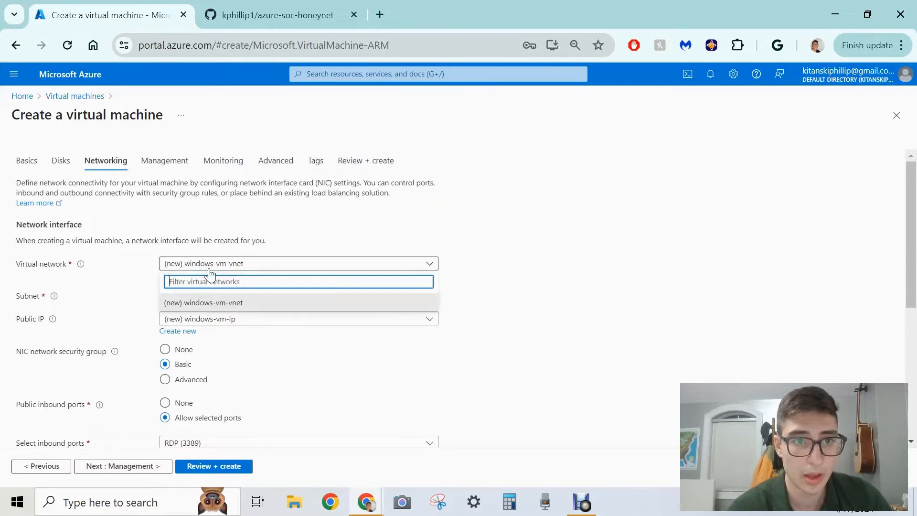
pyautogui.click(235, 264)
pyautogui.click(187, 281)
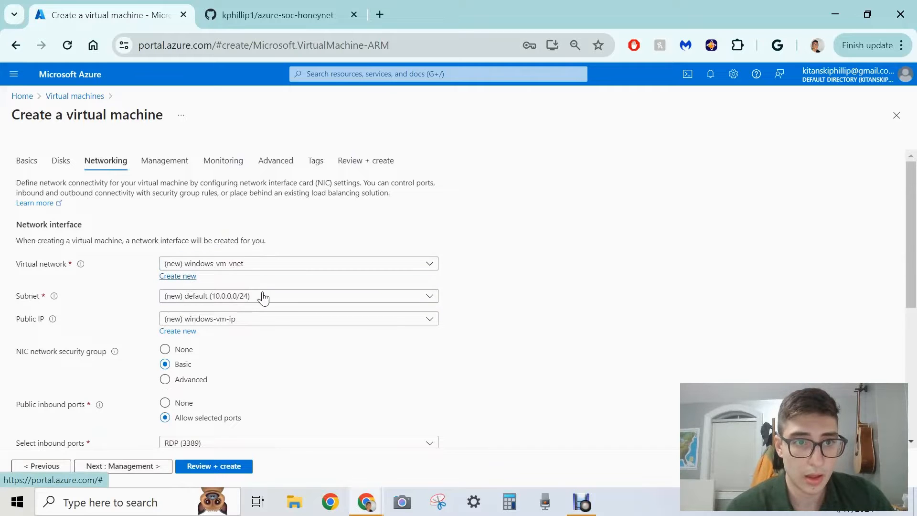
pyautogui.moveTo(513, 182); pyautogui.dragTo(461, 184)
pyautogui.press('BackSpace')
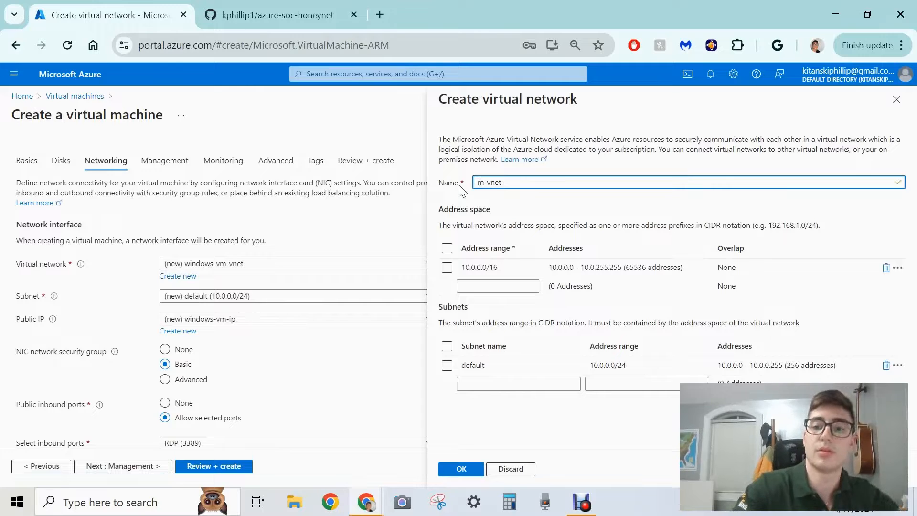
pyautogui.press('Delete')
pyautogui.write('lab')
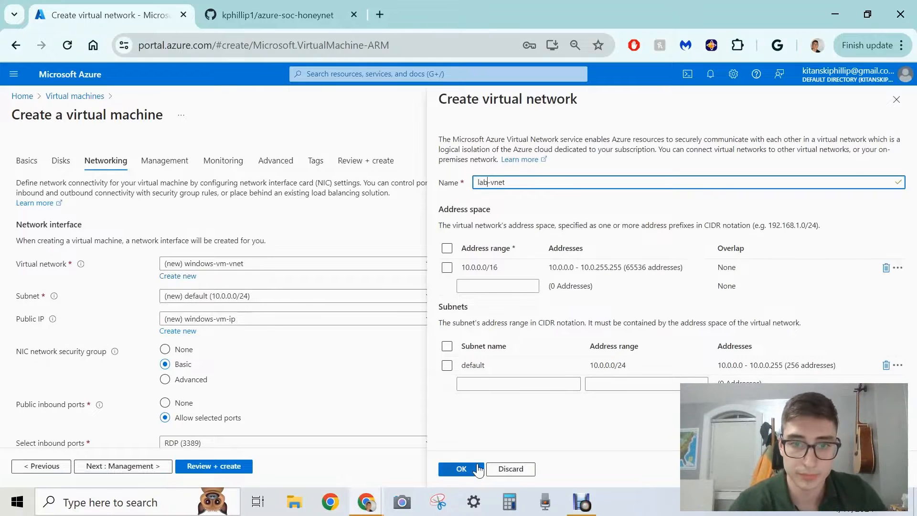
pyautogui.click(473, 469)
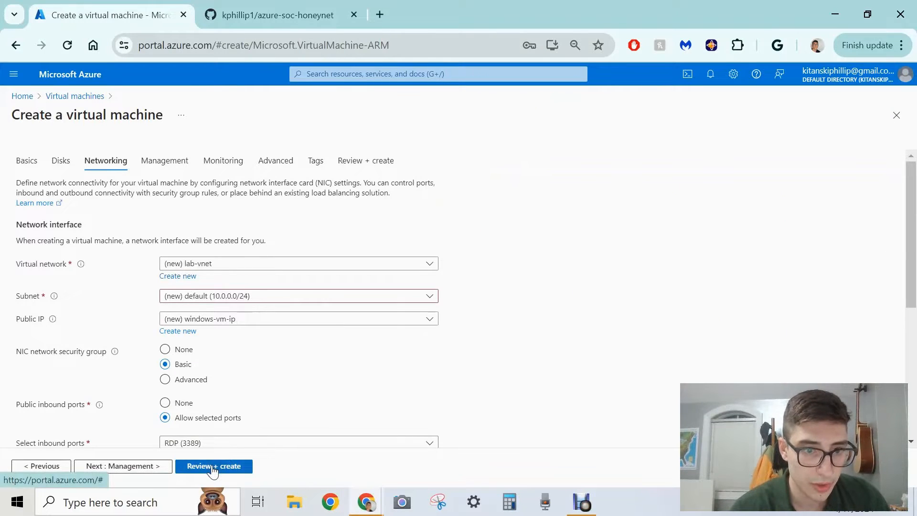
# Step: Validate and review the windows-vm configuration, and create the virtual machine
pyautogui.click(213, 466)
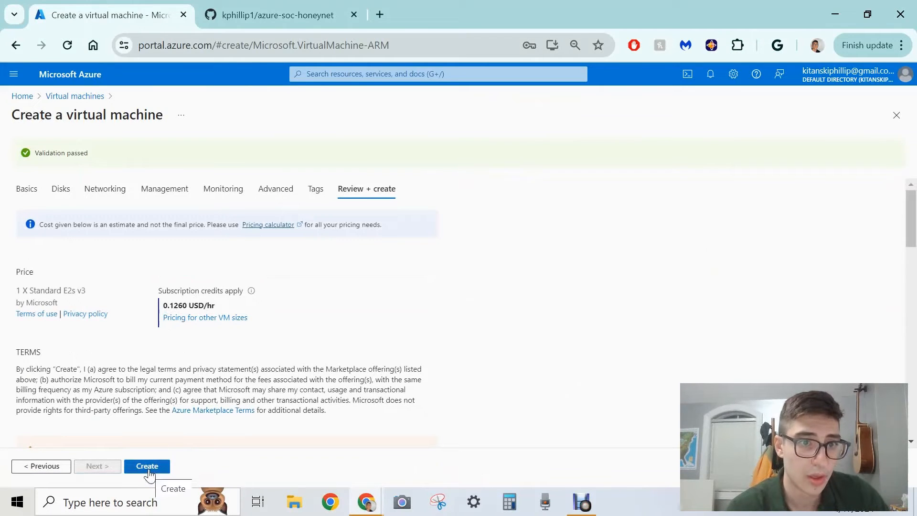
pyautogui.scroll(-2, 165, 427)
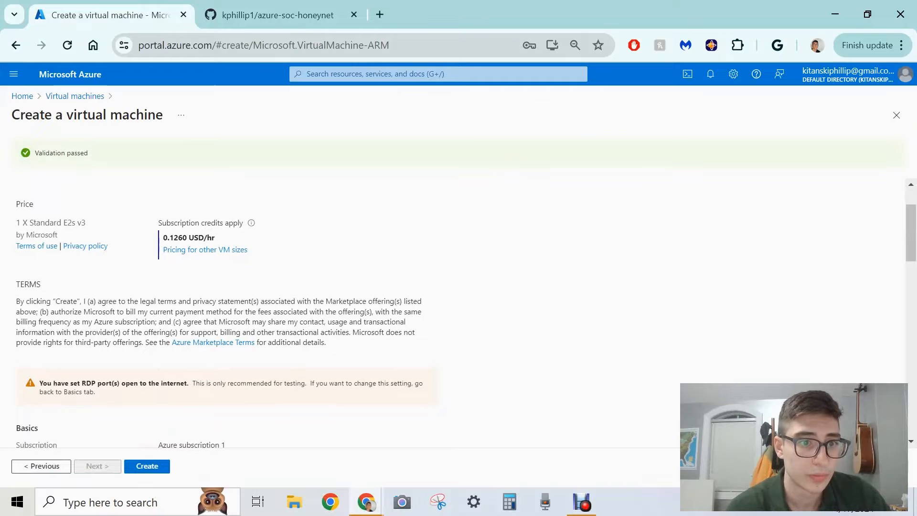
pyautogui.scroll(2, 164, 440)
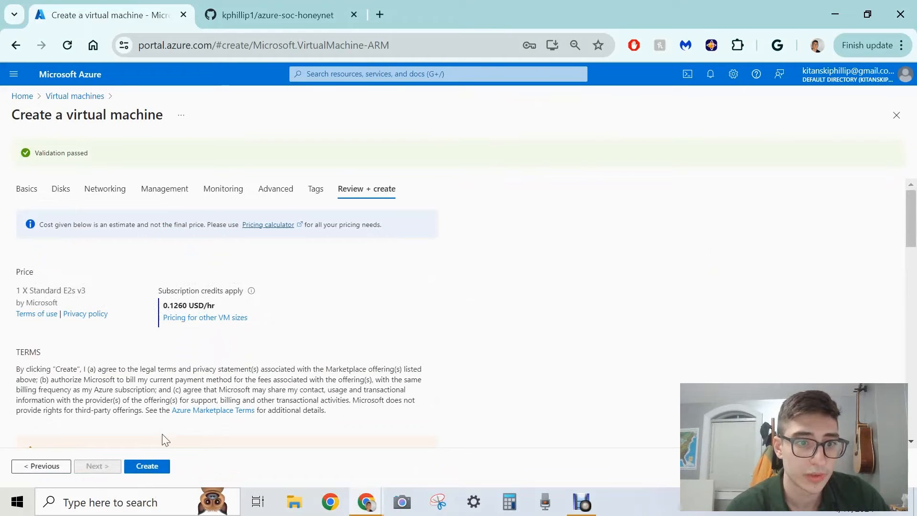
pyautogui.click(146, 470)
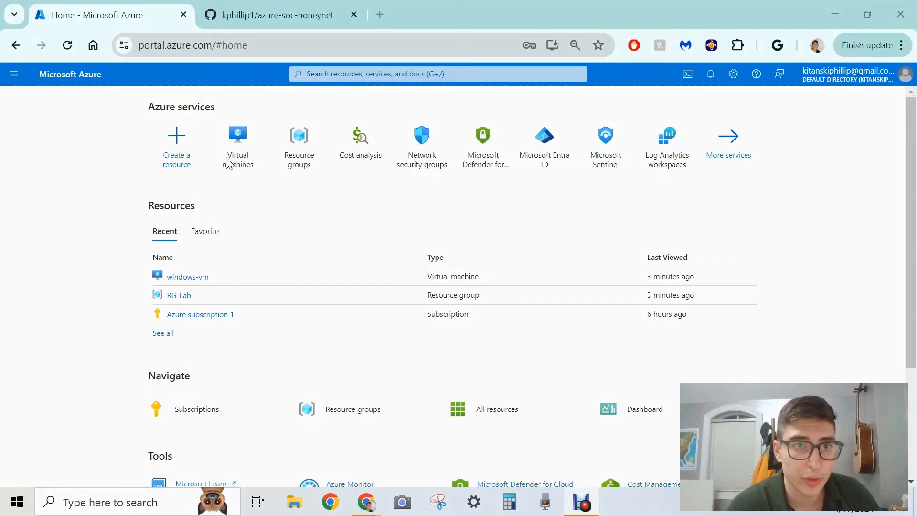
# Step: Begin creating another Azure virtual machine and assign it to the existing resource group RG-Lab
pyautogui.click(239, 141)
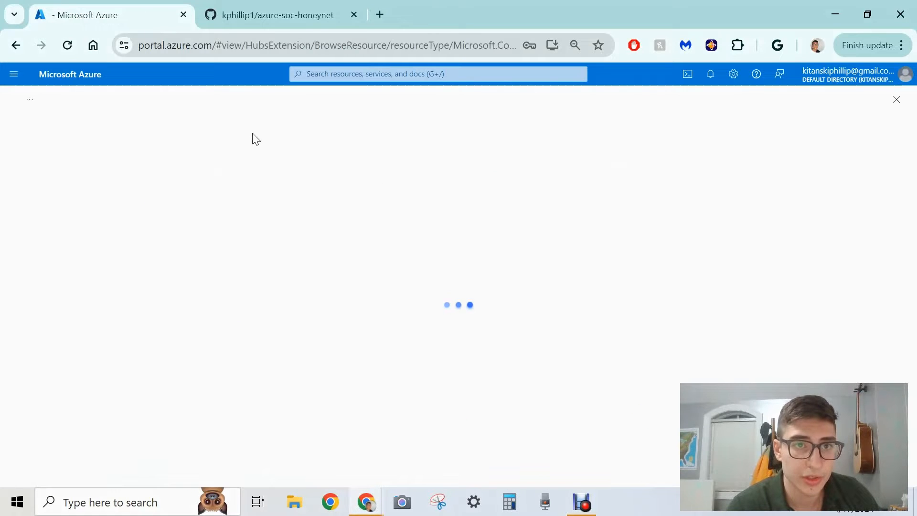
pyautogui.click(41, 149)
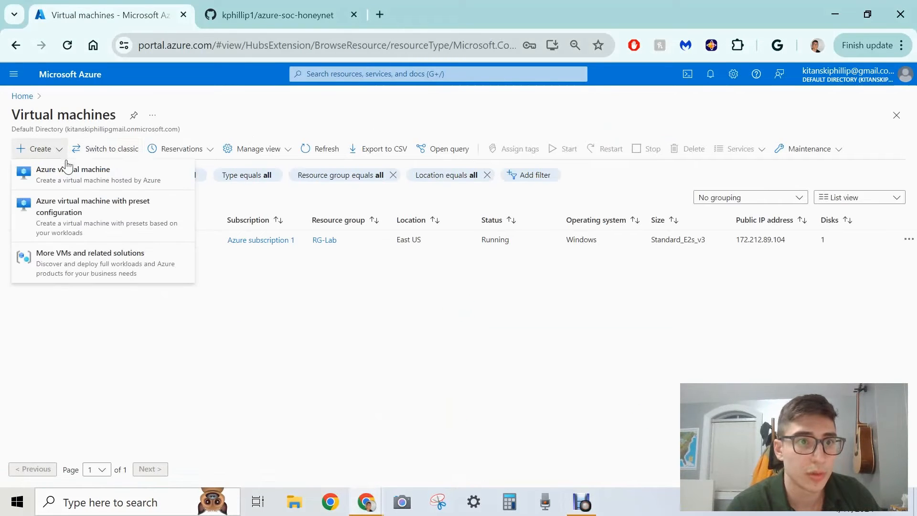
pyautogui.click(68, 168)
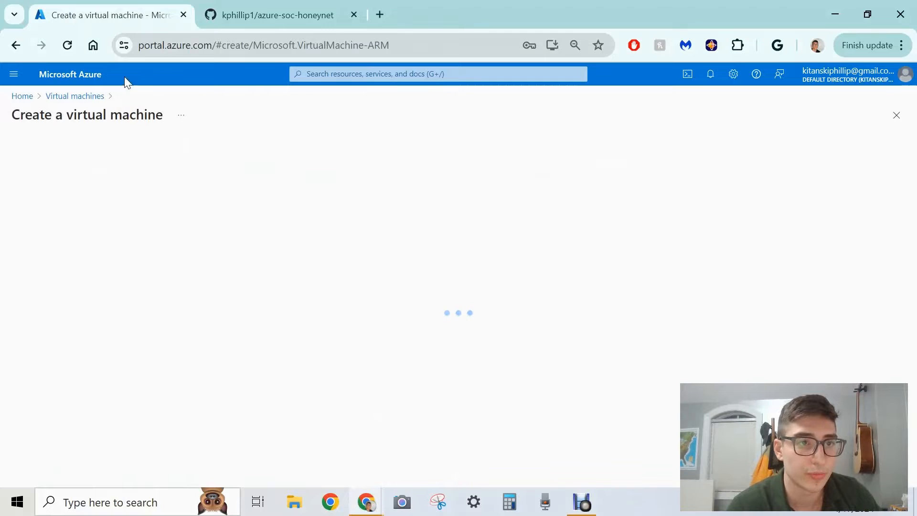
pyautogui.click(214, 297)
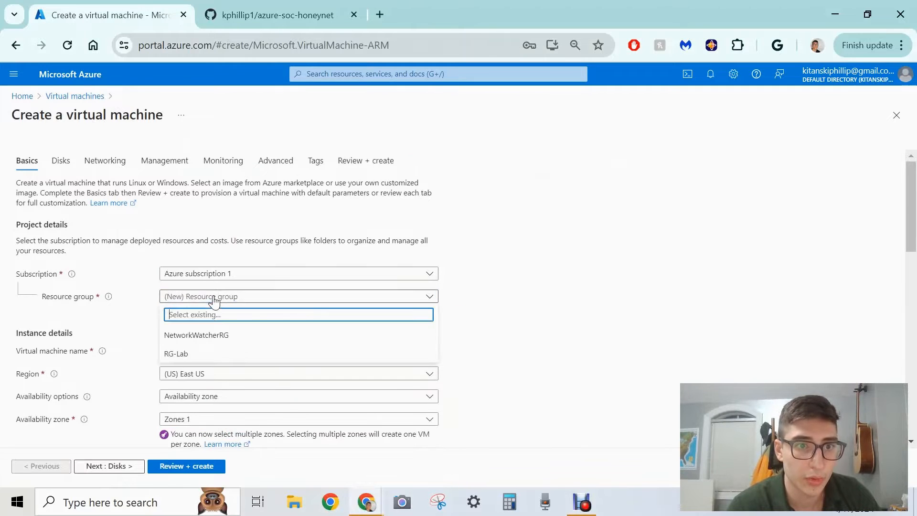
pyautogui.click(206, 355)
pyautogui.click(238, 297)
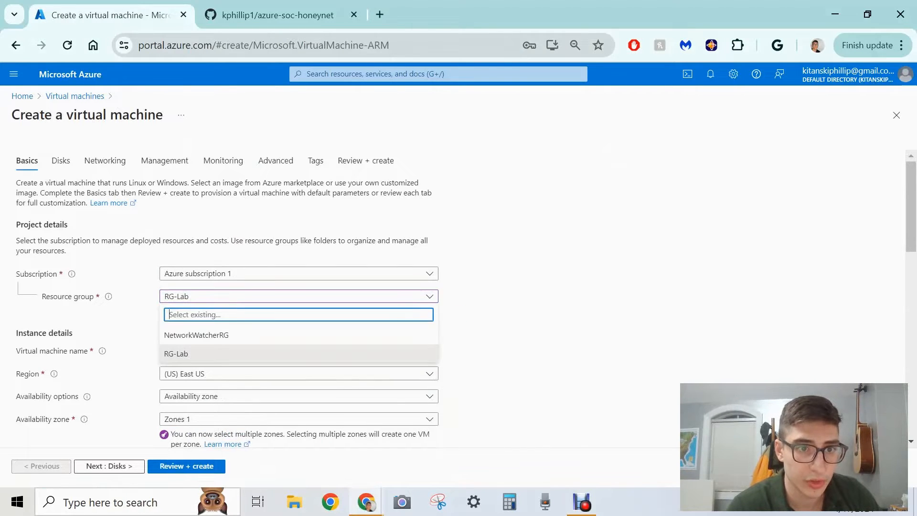
pyautogui.click(472, 327)
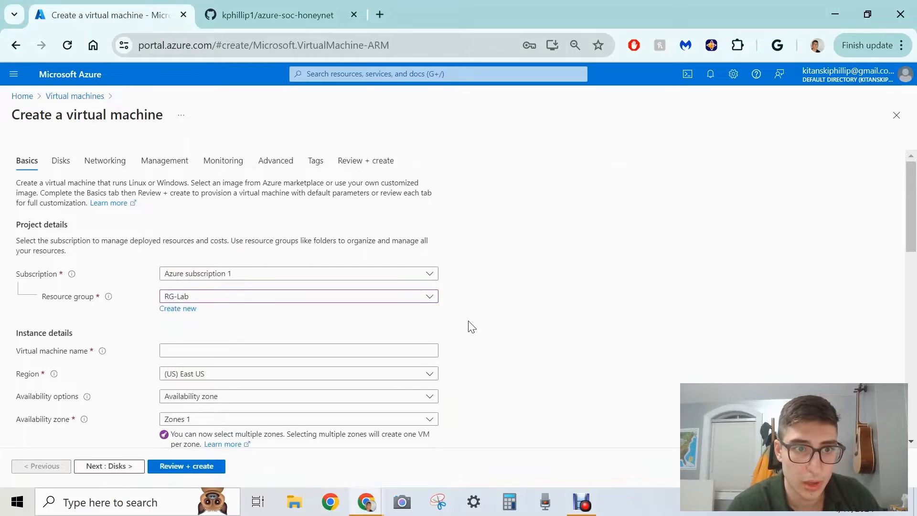
# Step: Name the new virtual machine linux-vm in the instance details
pyautogui.scroll(-1, 472, 327)
pyautogui.click(167, 327)
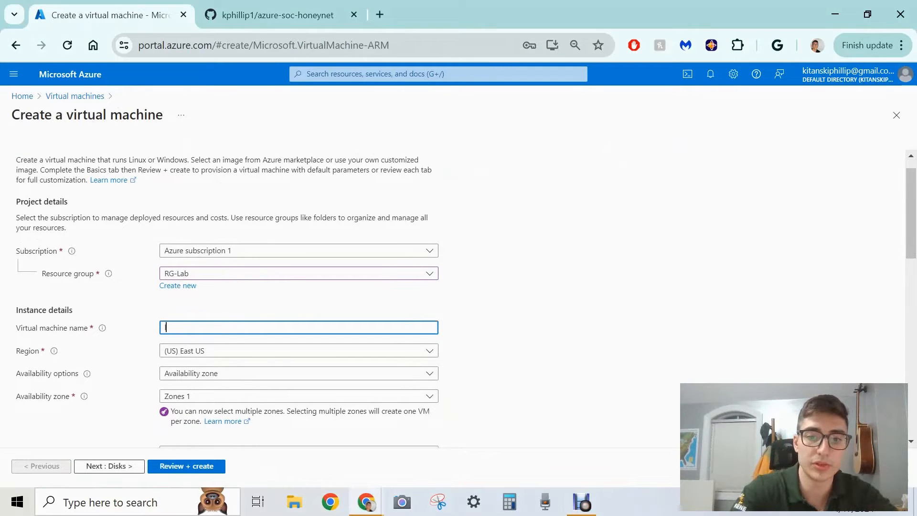
pyautogui.write('linux-vm')
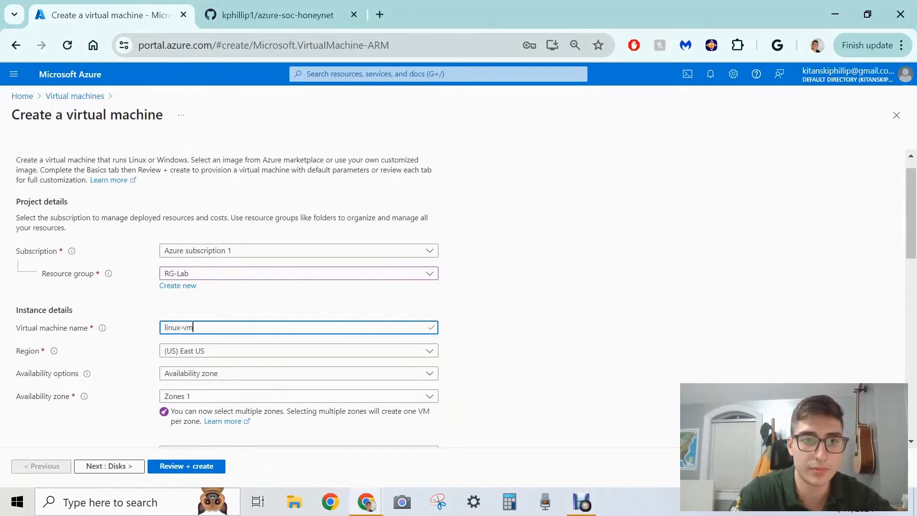
# Step: Choose Ubuntu Server 20.04 LTS - x64 Gen2 as the image for linux-vm
pyautogui.scroll(-3, 299, 296)
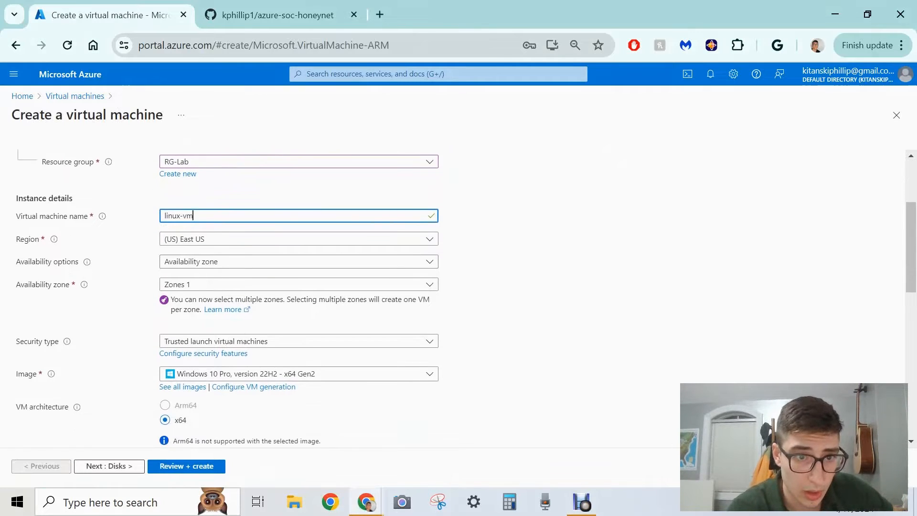
pyautogui.scroll(-1, 340, 354)
pyautogui.click(339, 353)
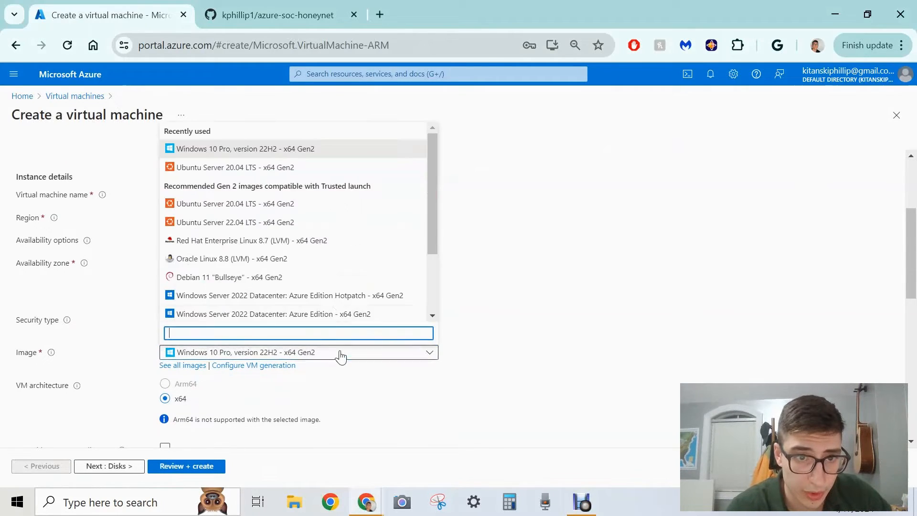
pyautogui.click(340, 167)
pyautogui.scroll(-2, 423, 323)
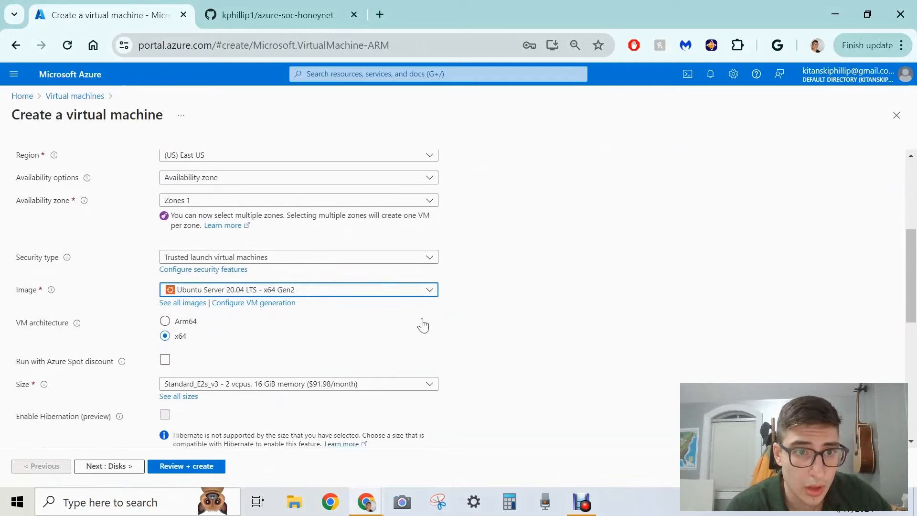
# Step: Switch the administrator account to password authentication with username labuser, and fill in the password and its confirmation
pyautogui.scroll(-2, 423, 323)
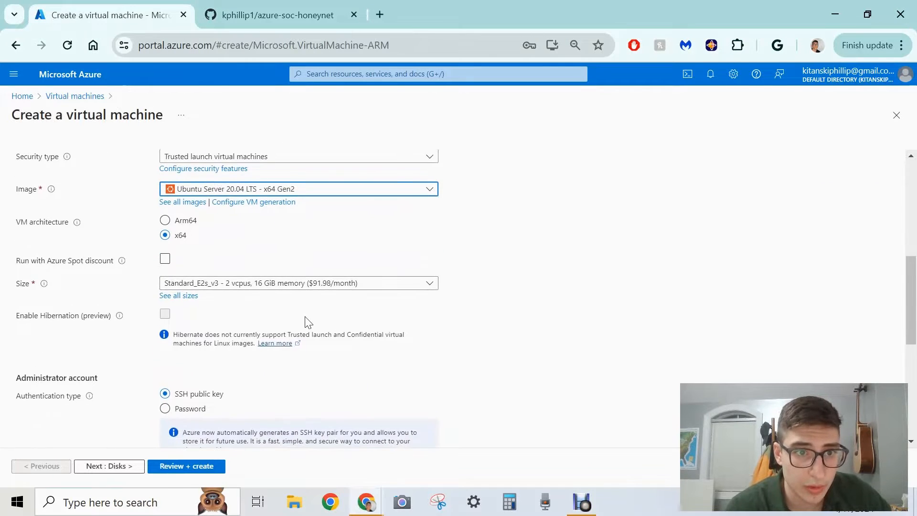
pyautogui.scroll(-3, 308, 322)
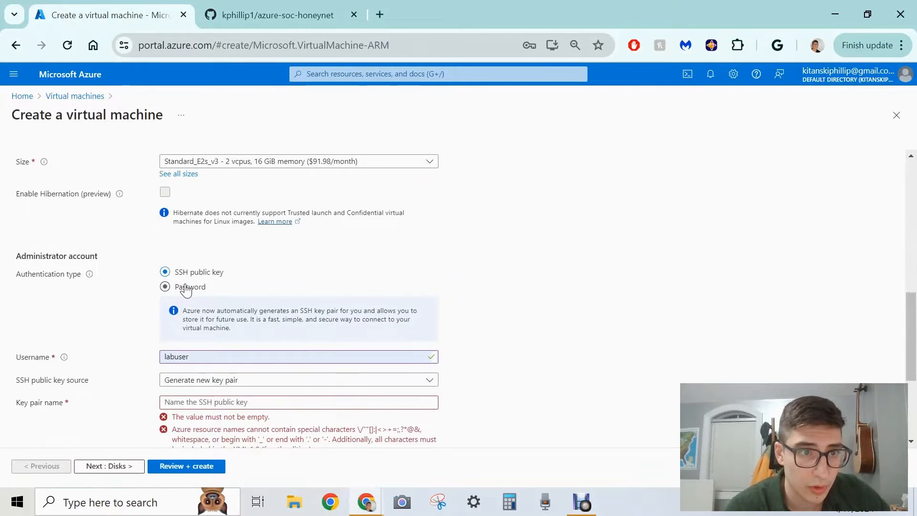
pyautogui.click(186, 289)
pyautogui.click(234, 358)
pyautogui.click(267, 385)
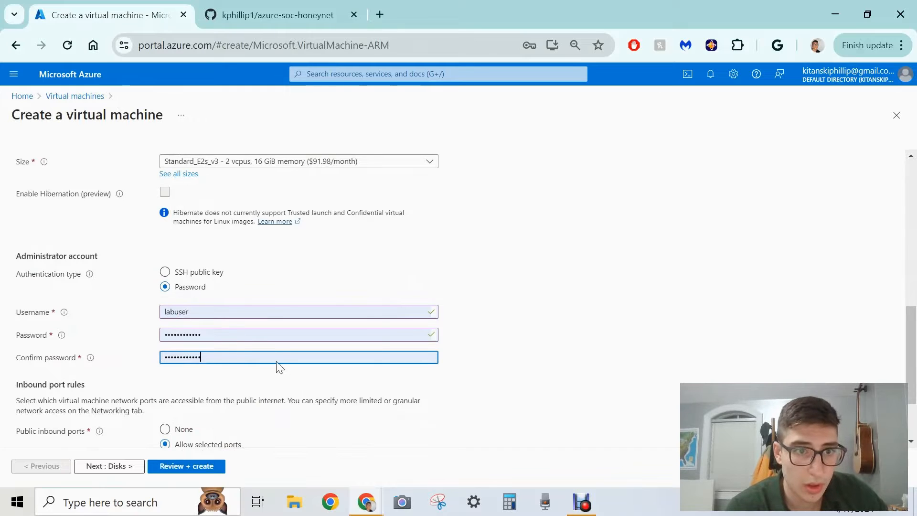
pyautogui.scroll(-2, 559, 365)
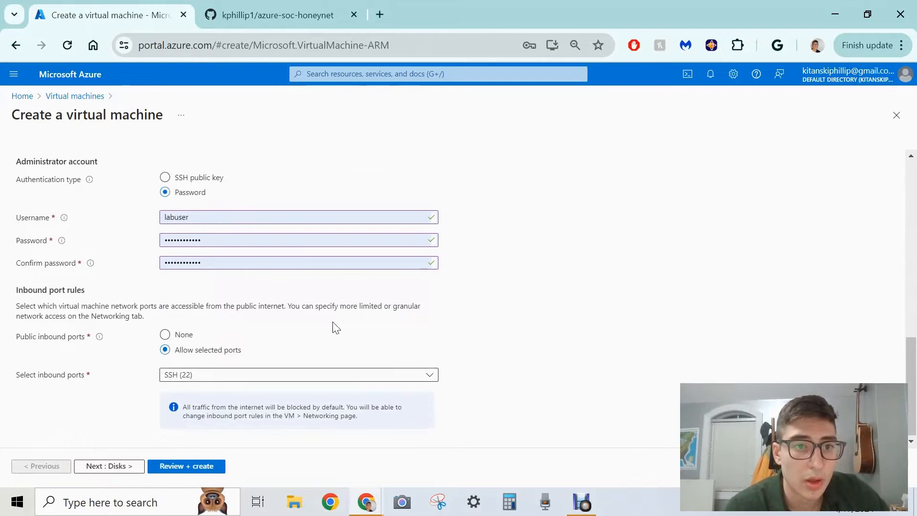
# Step: Keep the default disk settings and keep lab-vnet as the virtual network for linux-vm
pyautogui.click(124, 470)
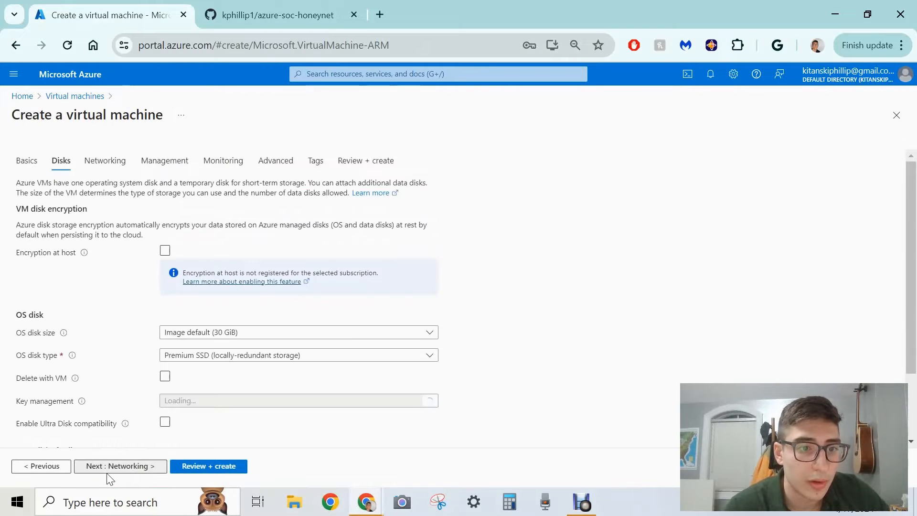
pyautogui.click(108, 471)
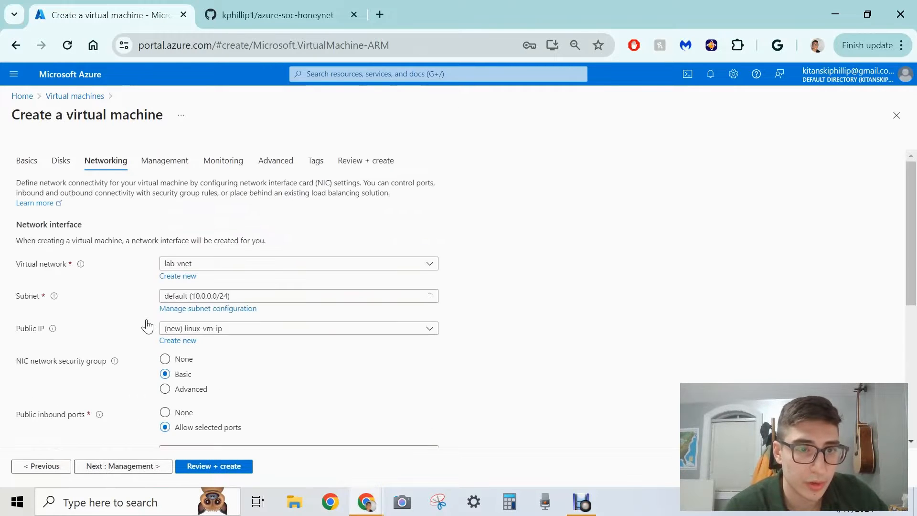
pyautogui.click(211, 269)
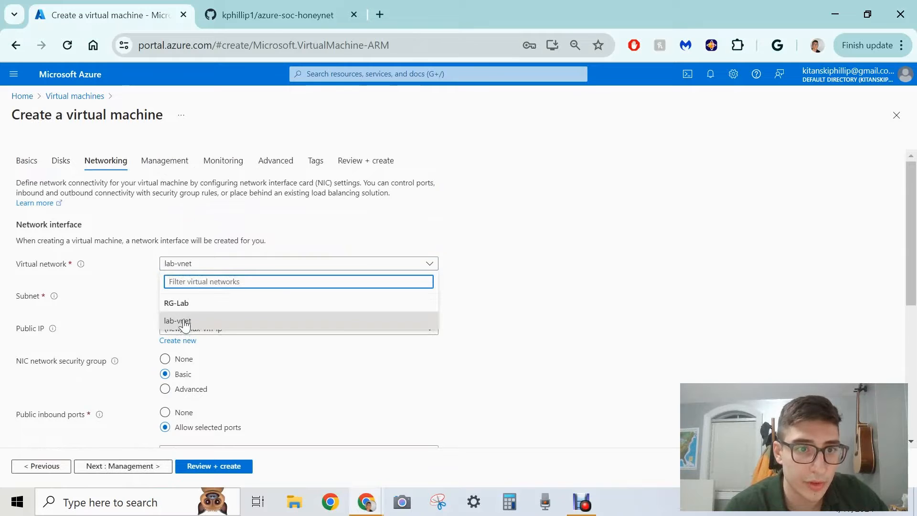
pyautogui.click(365, 248)
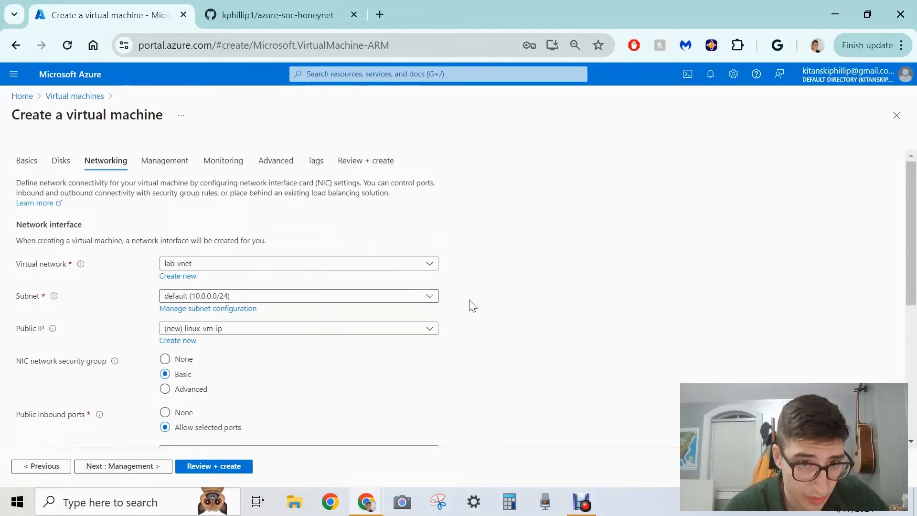
# Step: Keep the remaining networking defaults, validate the linux-vm configuration, and create the virtual machine
pyautogui.scroll(-1, 485, 325)
pyautogui.scroll(-5, 486, 328)
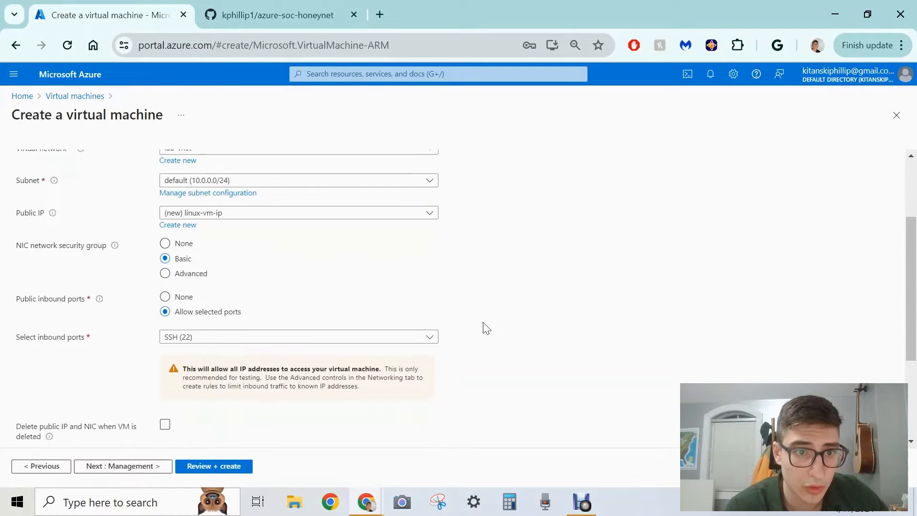
pyautogui.click(183, 470)
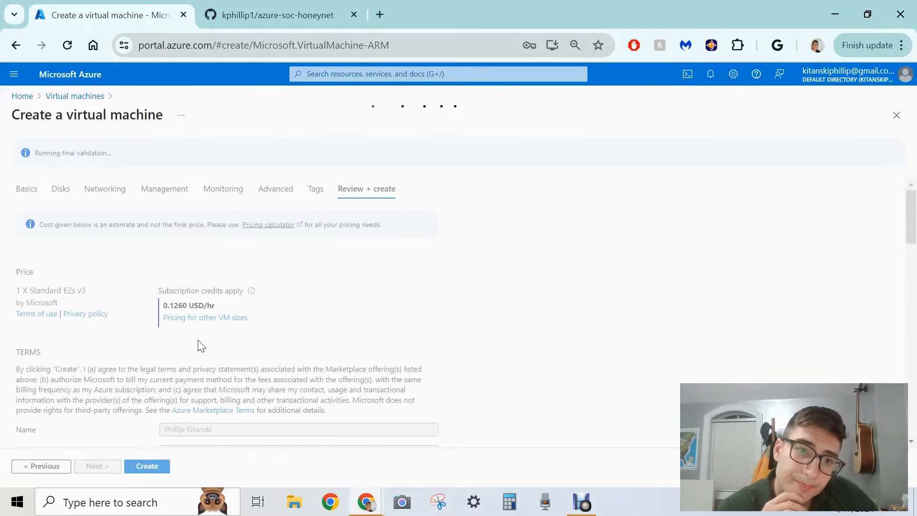
pyautogui.click(145, 467)
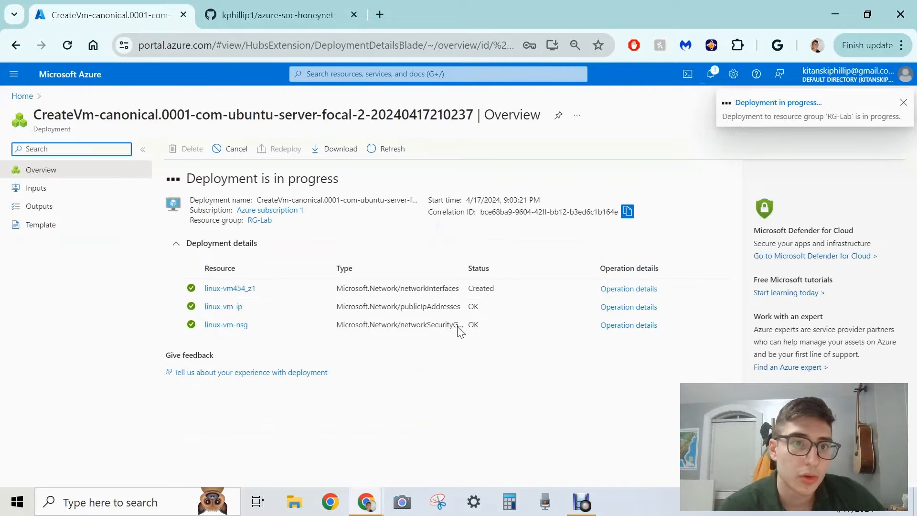
# Step: Search the portal for nsg and open the Network security groups service
pyautogui.rightClick(443, 73)
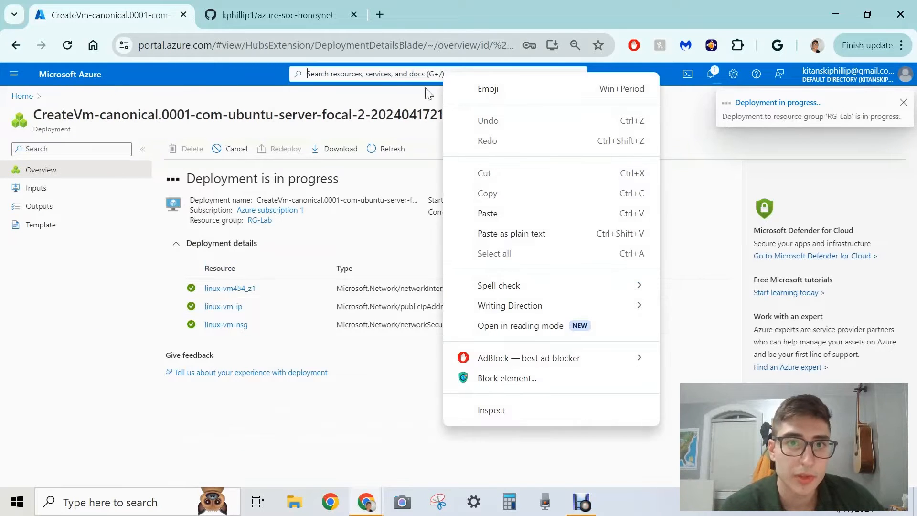
pyautogui.click(425, 87)
pyautogui.click(404, 84)
pyautogui.click(406, 74)
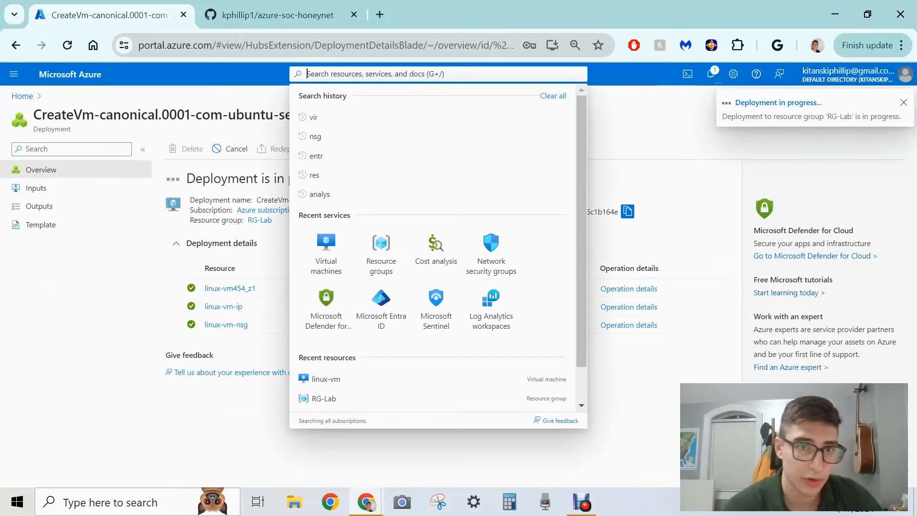
pyautogui.write('nsg')
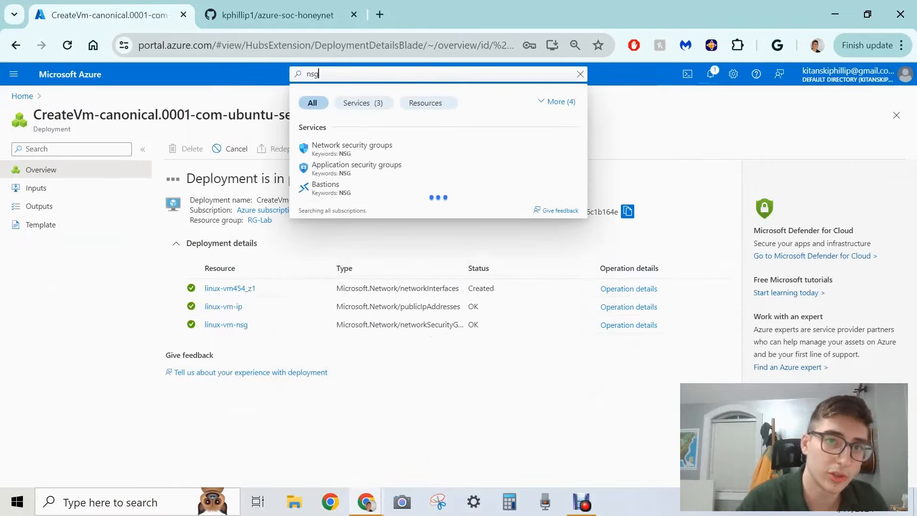
pyautogui.click(379, 146)
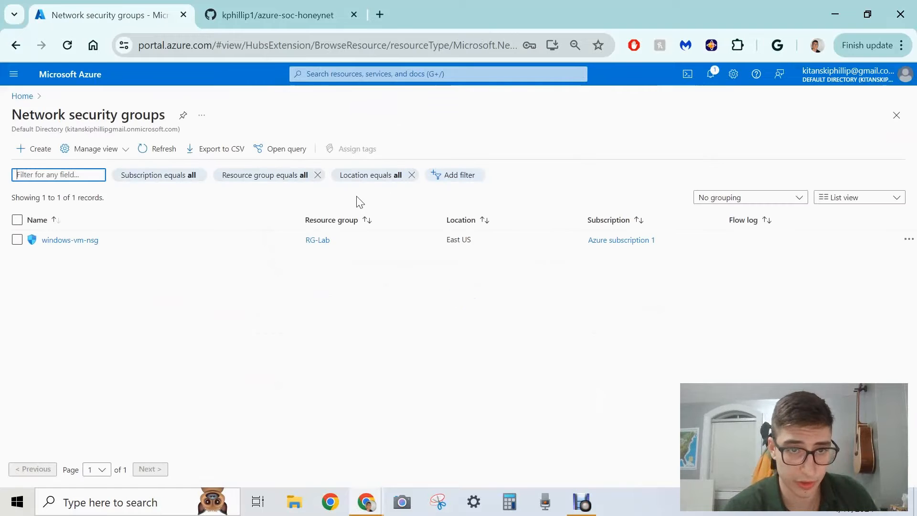
# Step: Delete the RDP rule from the inbound security rules of windows-vm-nsg
pyautogui.click(82, 242)
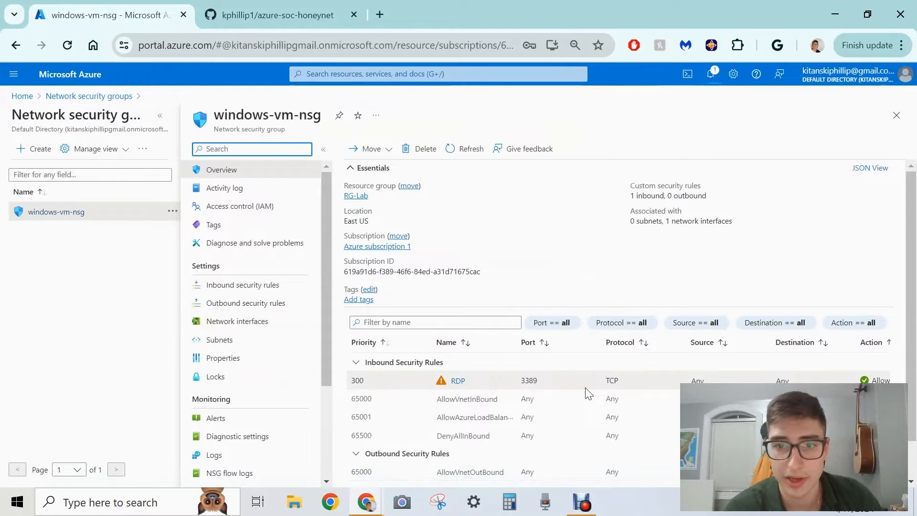
pyautogui.click(252, 286)
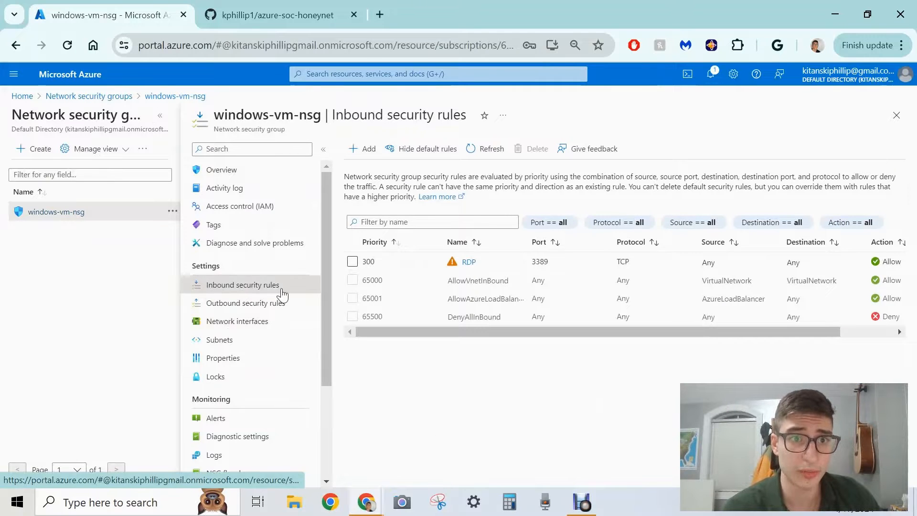
pyautogui.click(352, 261)
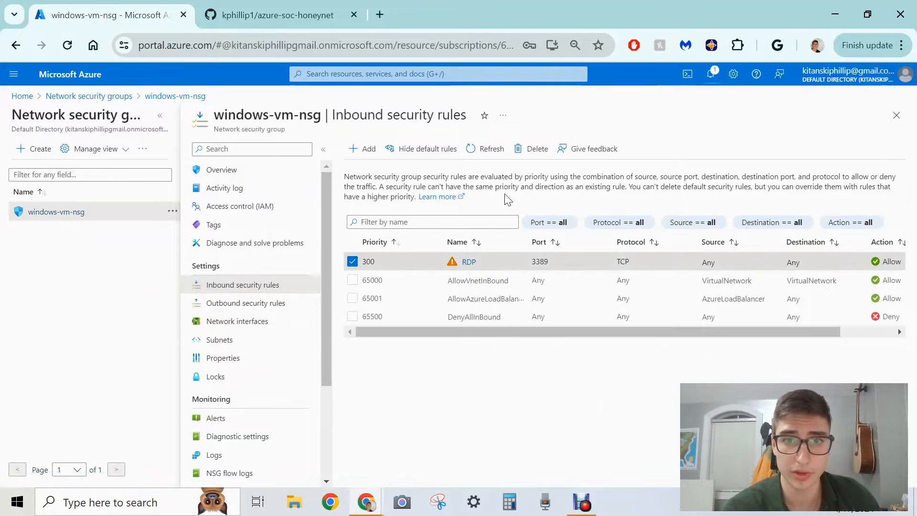
pyautogui.click(532, 148)
pyautogui.click(364, 210)
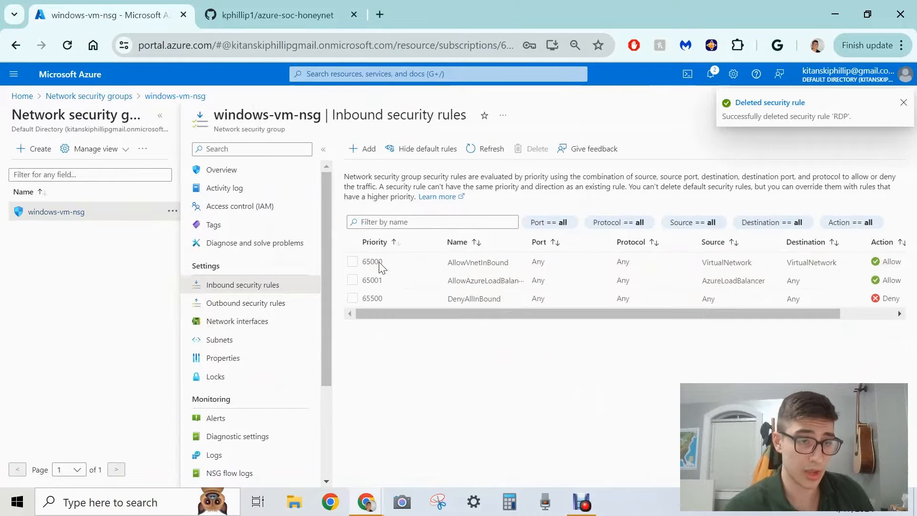
# Step: Add an inbound rule to windows-vm-nsg with destination port ranges set to *, keeping any source and protocol, Allow, and priority 100
pyautogui.click(363, 148)
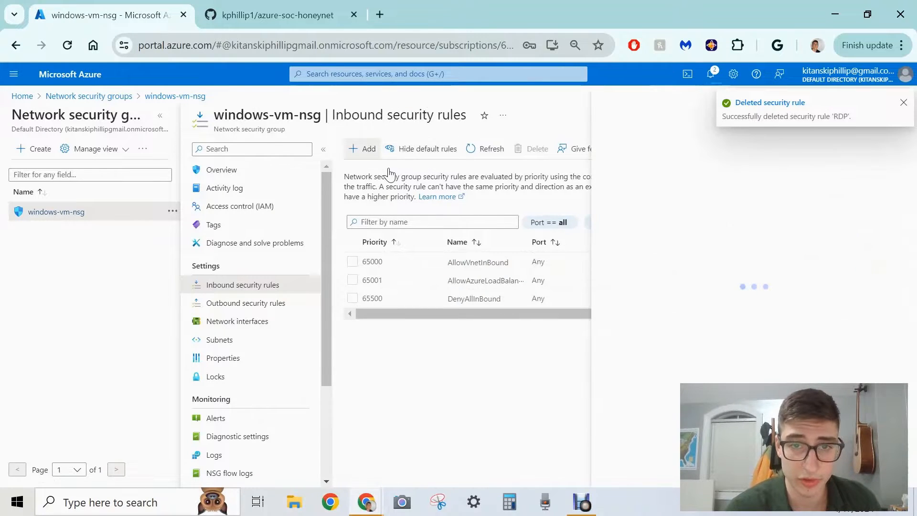
pyautogui.press('Tab')
pyautogui.press('Tab')
pyautogui.press('Tab')
pyautogui.press('Tab')
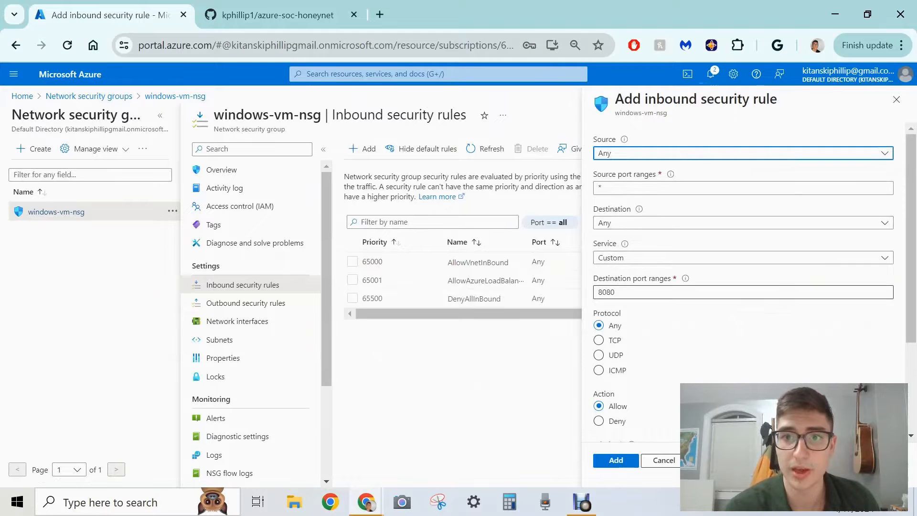
pyautogui.press('BackSpace')
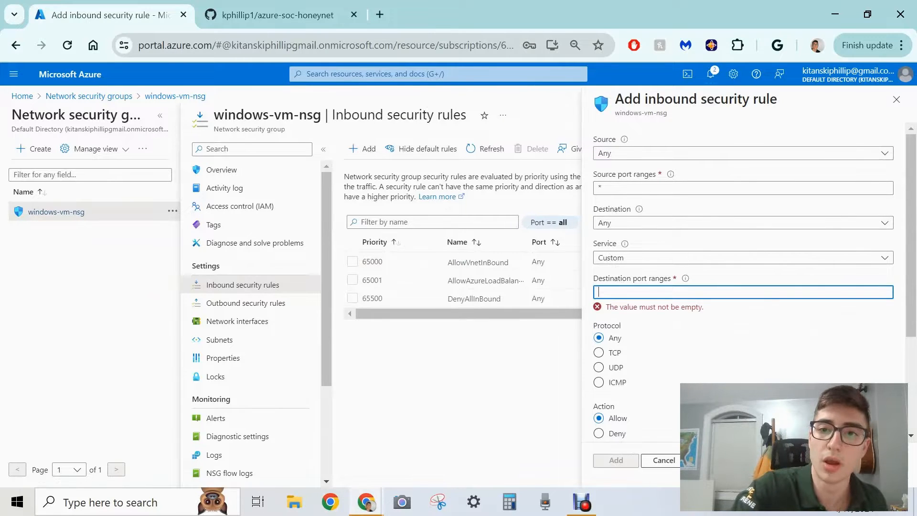
pyautogui.write('*')
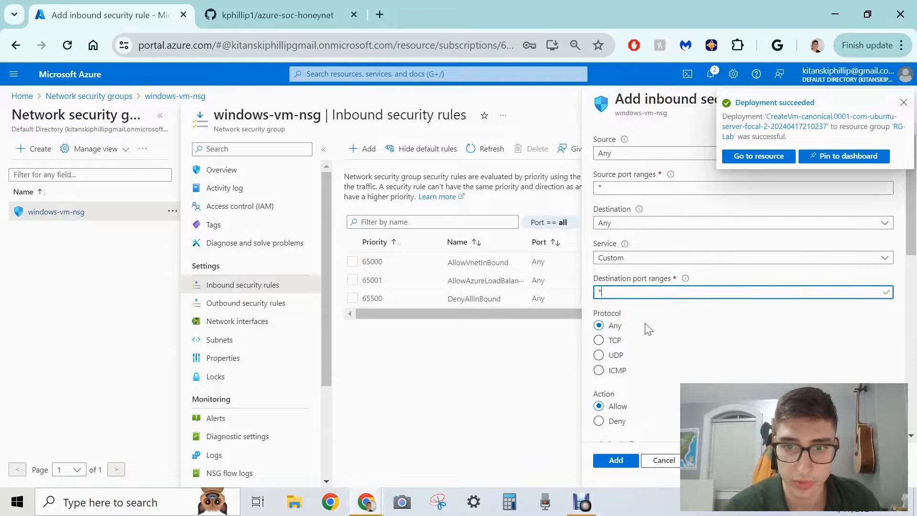
pyautogui.scroll(-1, 625, 287)
pyautogui.scroll(-1, 601, 233)
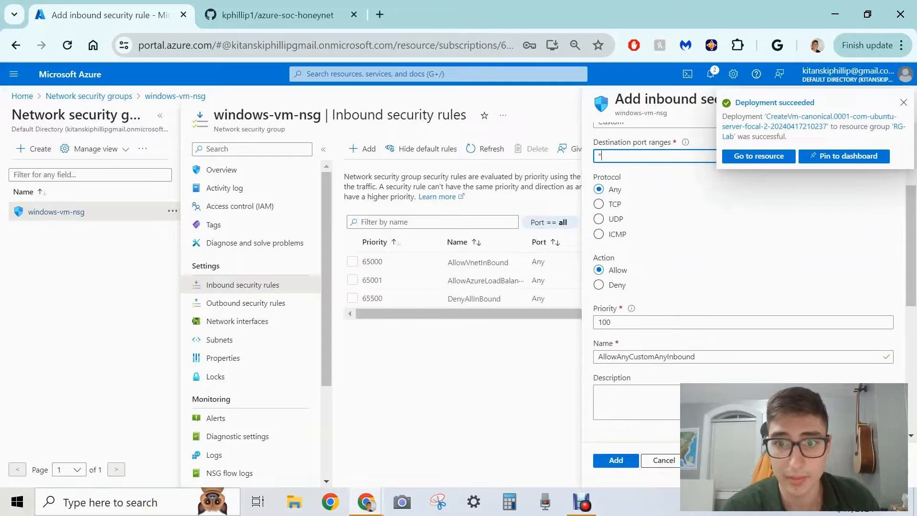
pyautogui.click(617, 462)
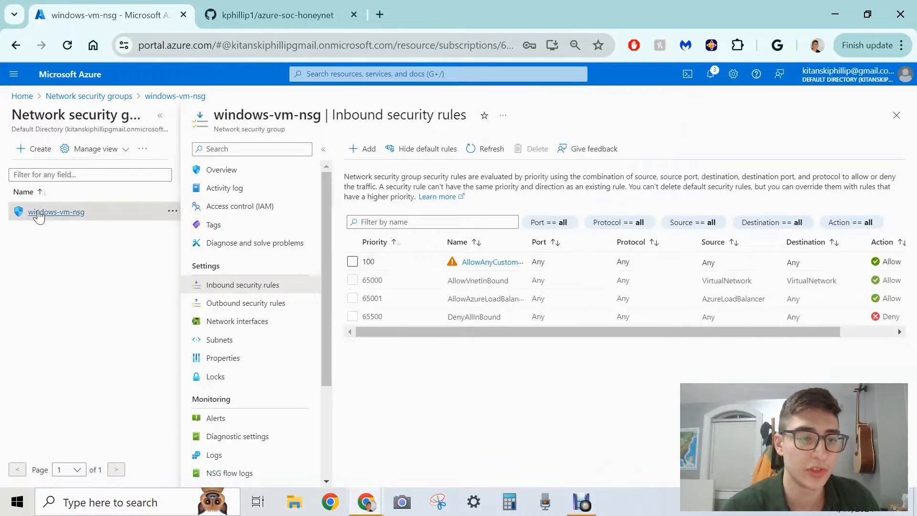
# Step: Return to the network security groups list and delete the SSH rule from the inbound security rules of linux-vm-nsg
pyautogui.click(116, 99)
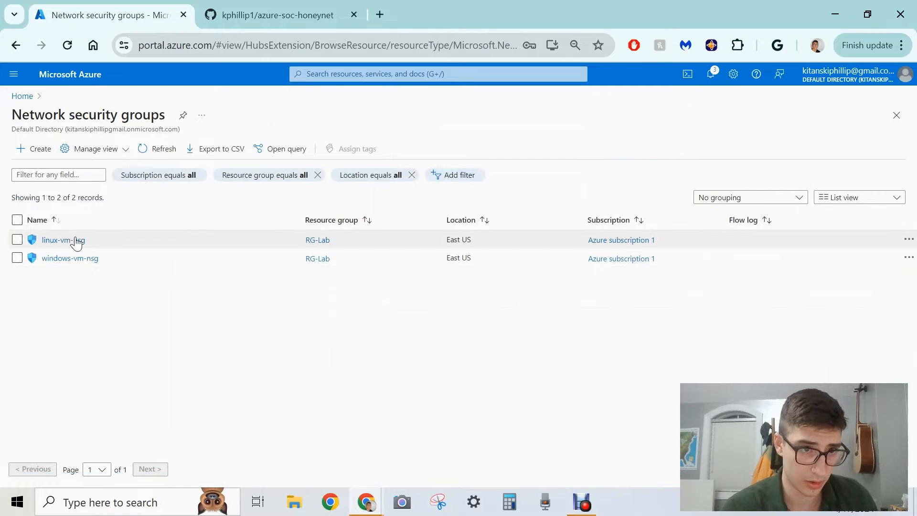
pyautogui.click(74, 239)
pyautogui.click(249, 285)
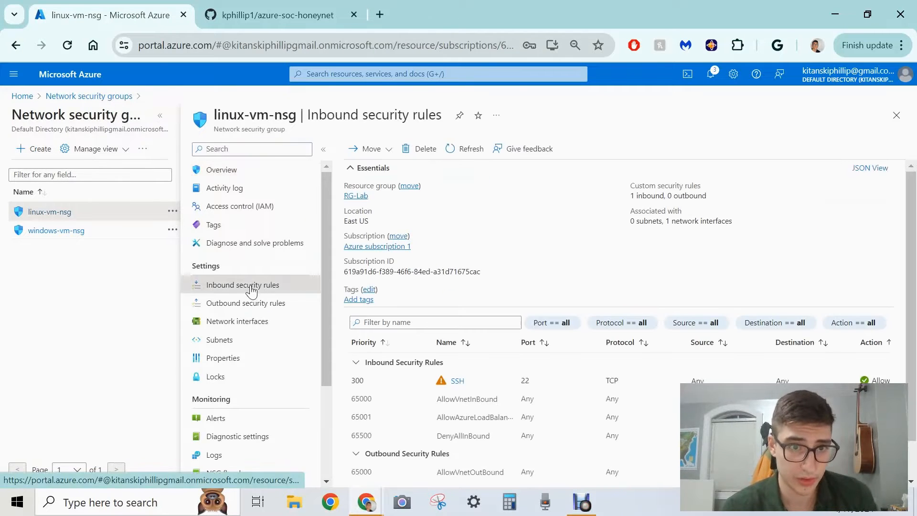
pyautogui.click(352, 261)
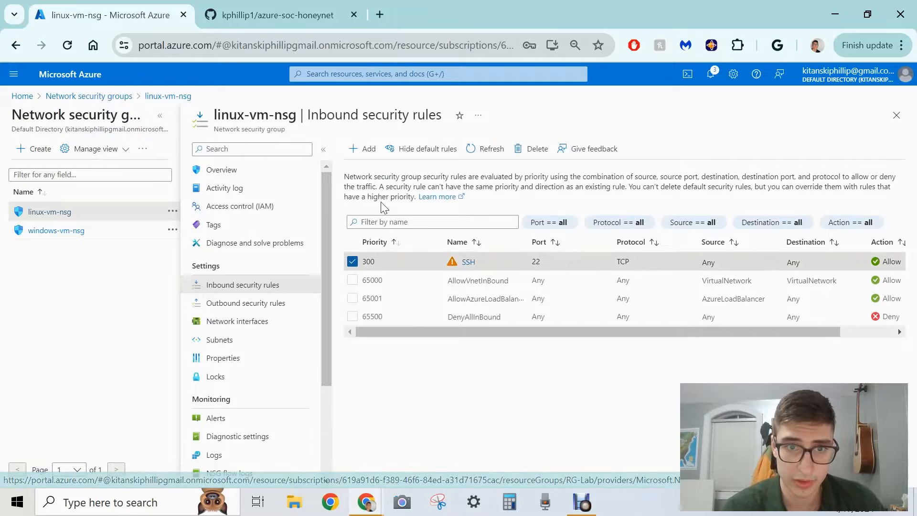
pyautogui.click(528, 155)
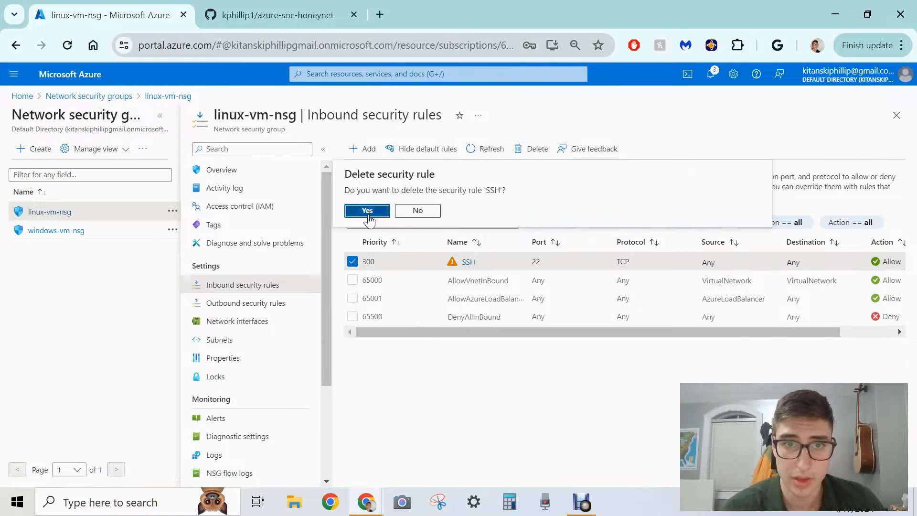
pyautogui.click(365, 209)
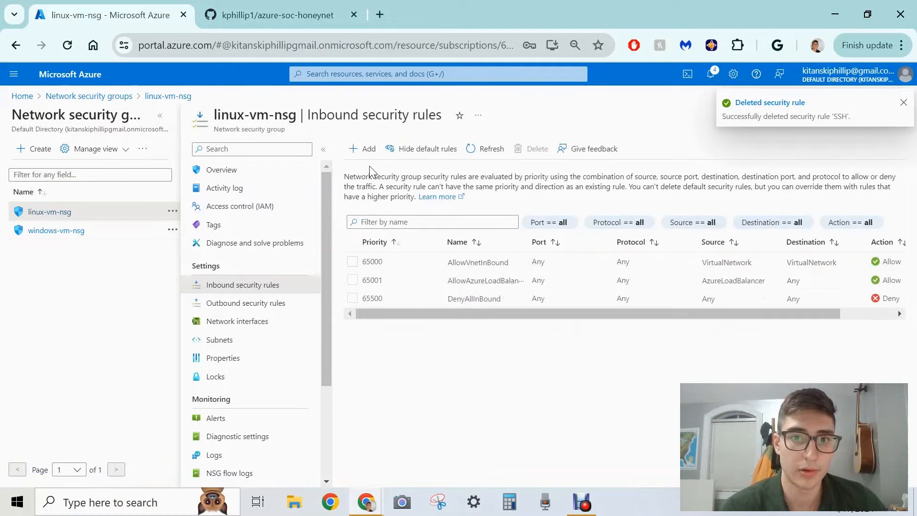
# Step: Add an inbound rule to linux-vm-nsg with destination port ranges set to *, keeping any source and protocol, Allow, and priority 100
pyautogui.click(362, 149)
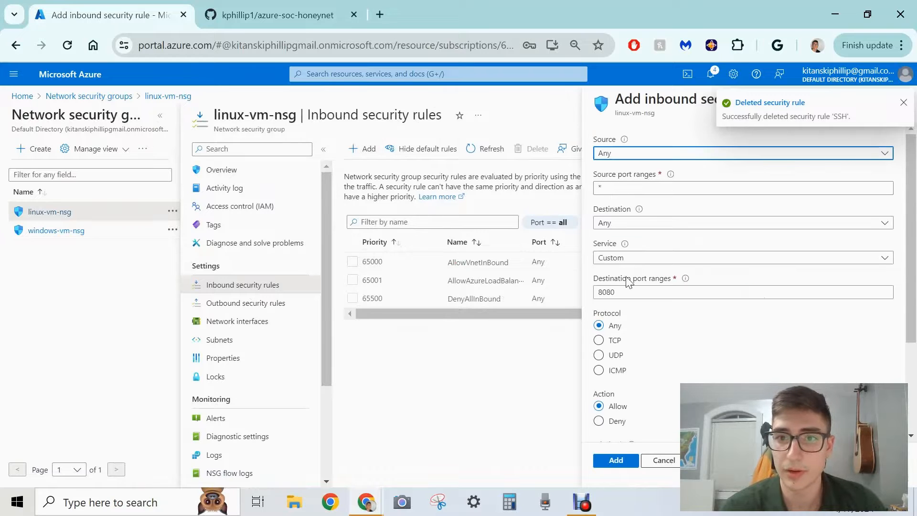
pyautogui.doubleClick(606, 292)
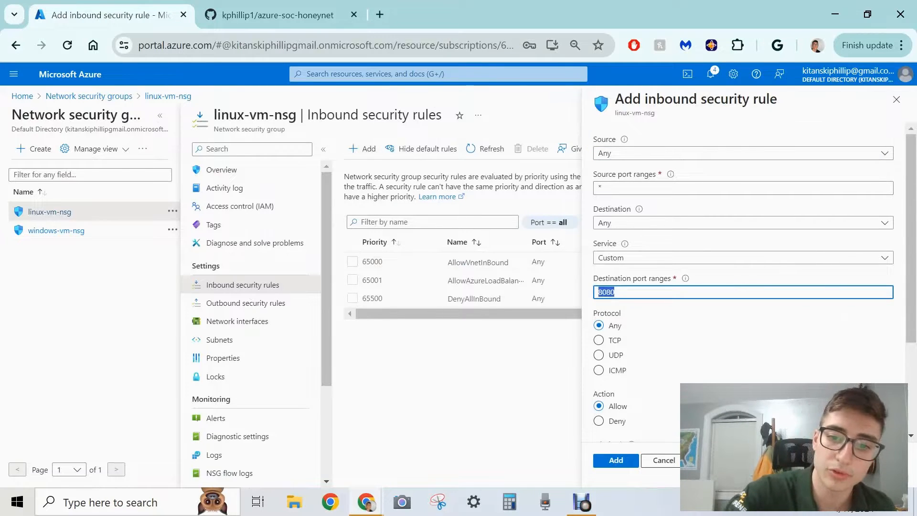
pyautogui.write('*')
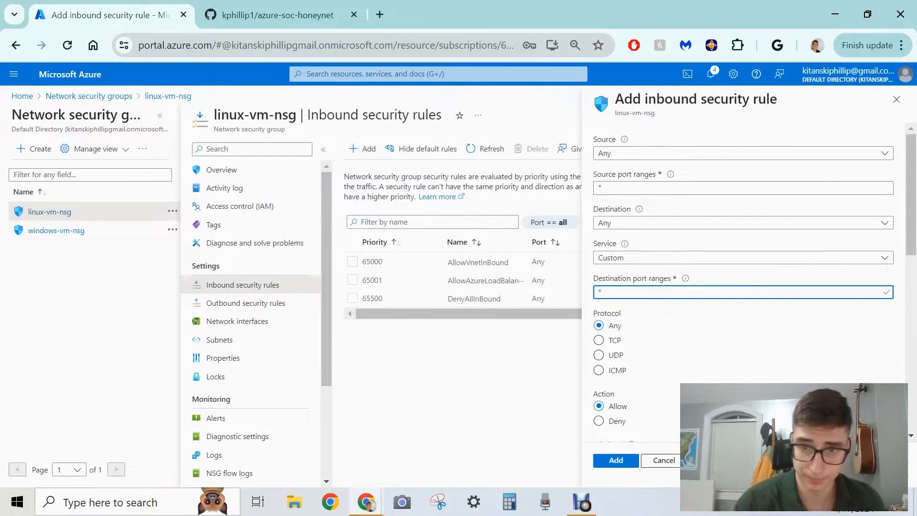
pyautogui.scroll(-3, 666, 368)
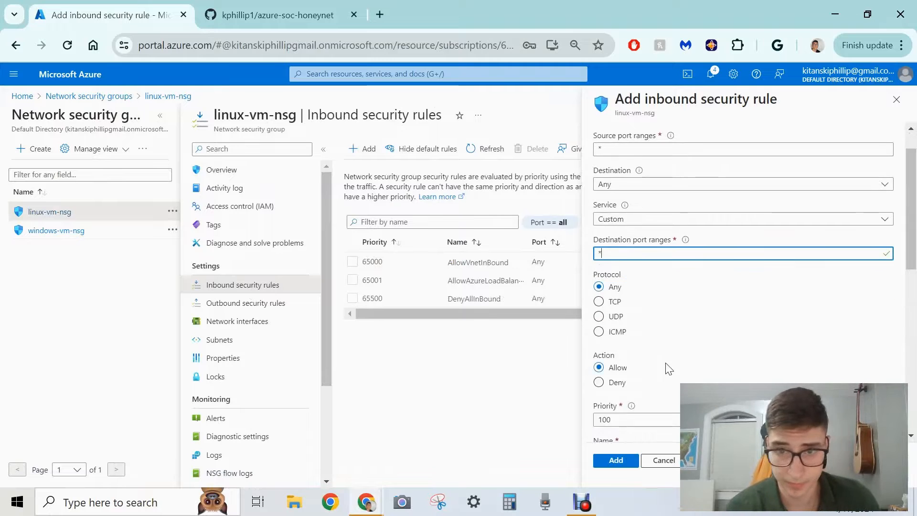
pyautogui.click(615, 460)
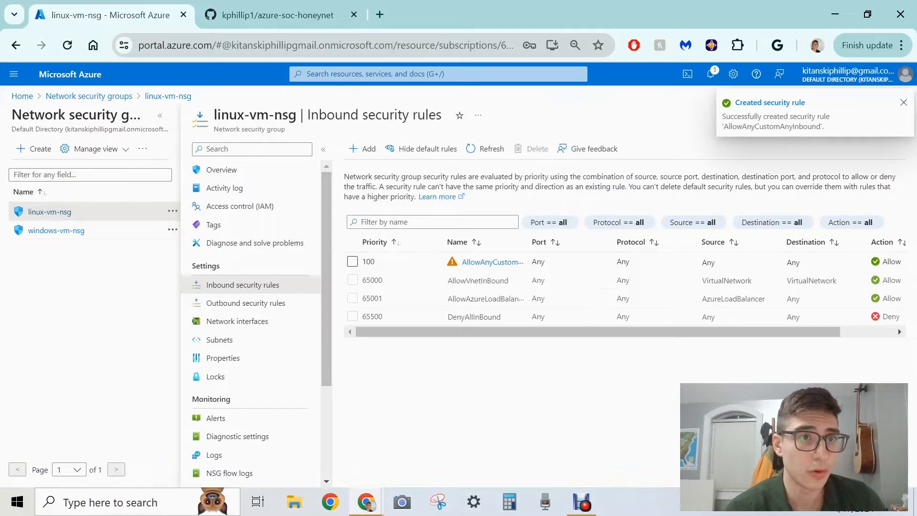
# Step: Go to the portal home page and open the windows-vm virtual machine from the recent resources
pyautogui.click(81, 82)
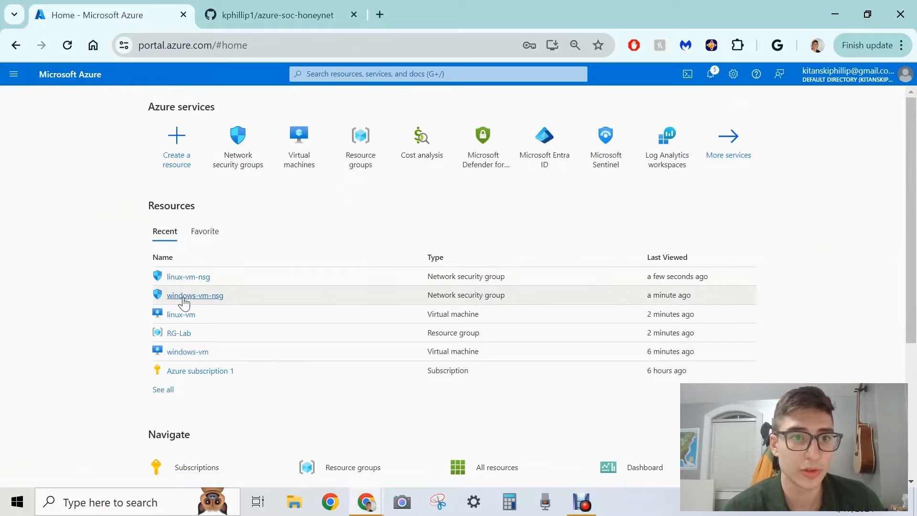
pyautogui.moveTo(185, 301)
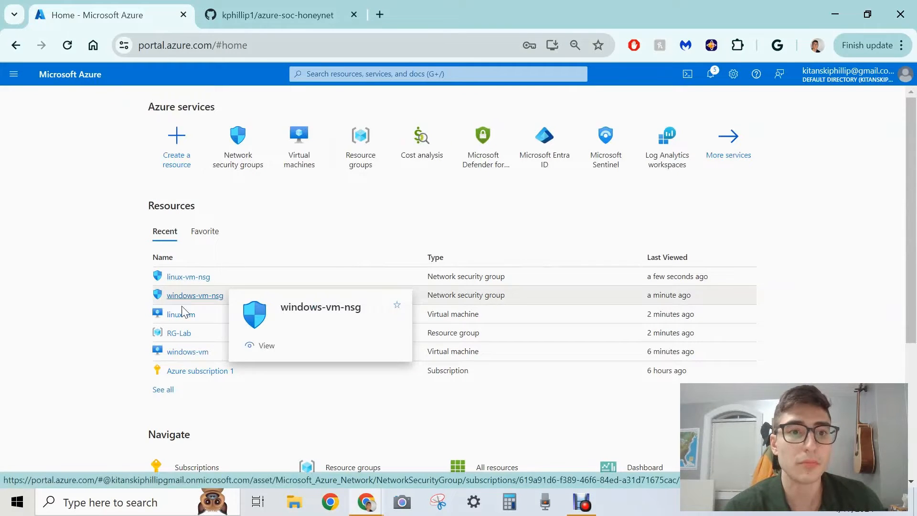
pyautogui.click(188, 352)
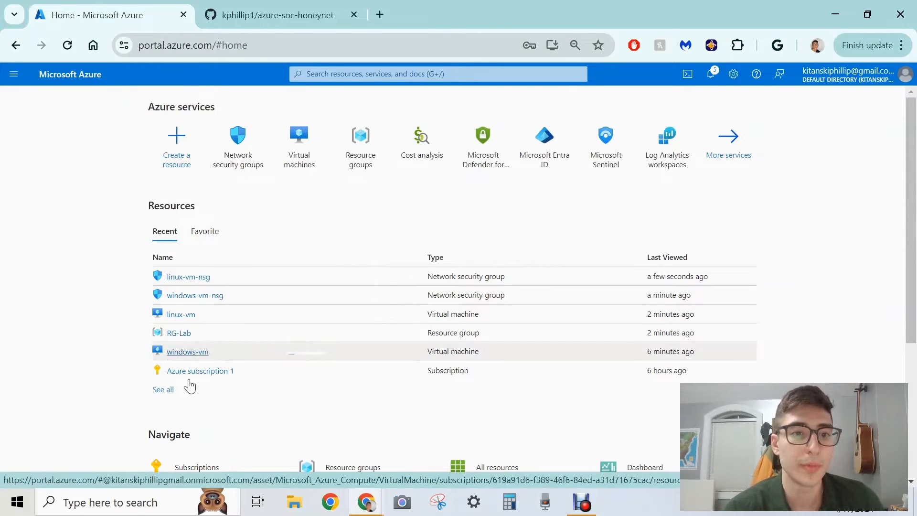
# Step: Open Command Prompt, ping windows-vm's public IP address 172.212.89.104 copied from its overview, and stop the ping
pyautogui.click(145, 500)
pyautogui.write('cmd')
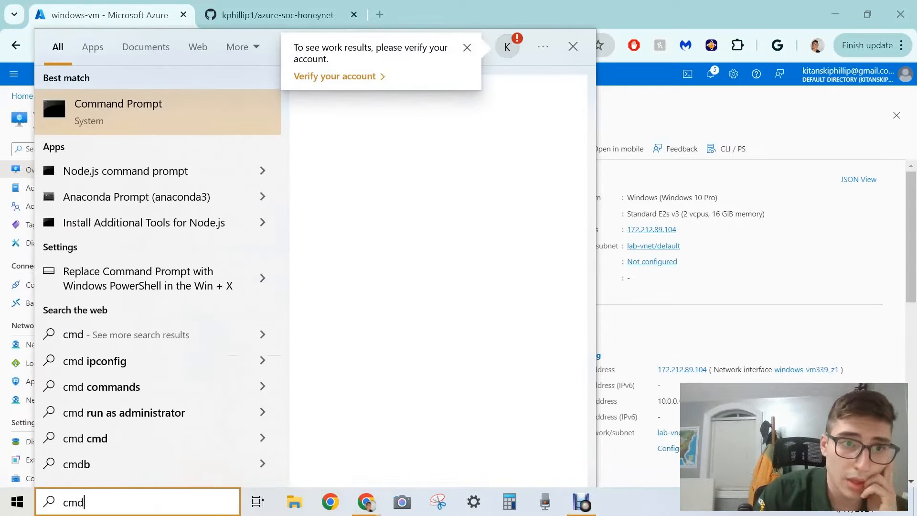
pyautogui.press('Return')
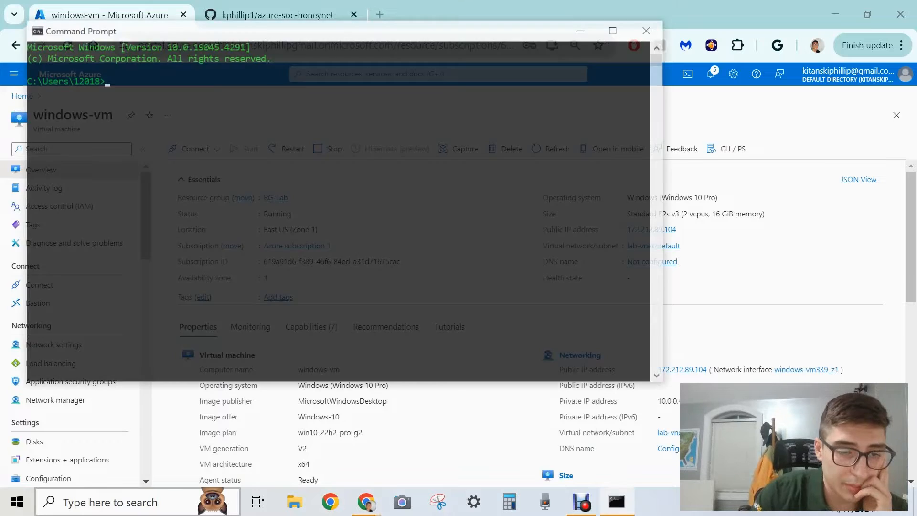
pyautogui.write('ping')
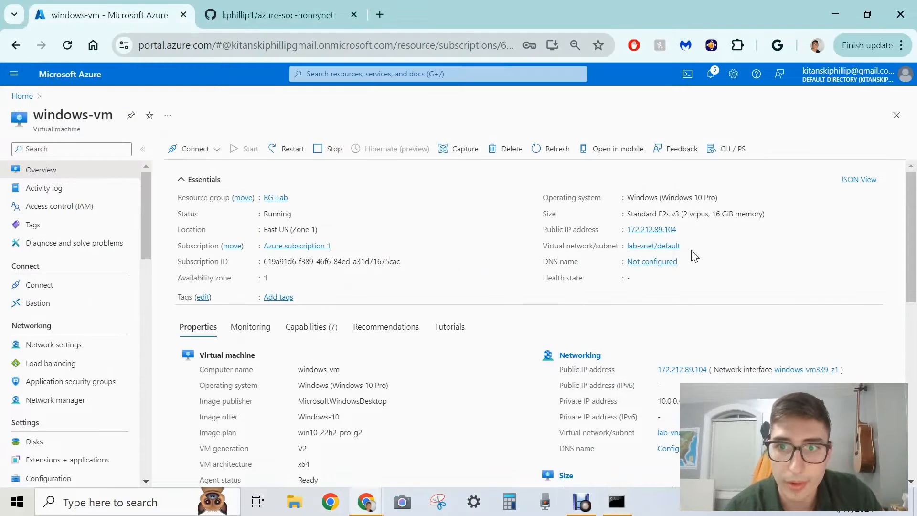
pyautogui.click(693, 253)
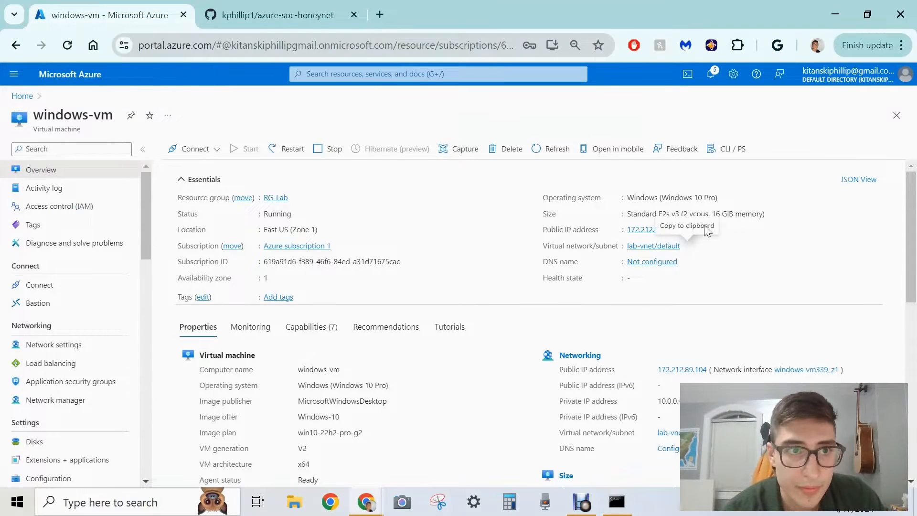
pyautogui.click(683, 230)
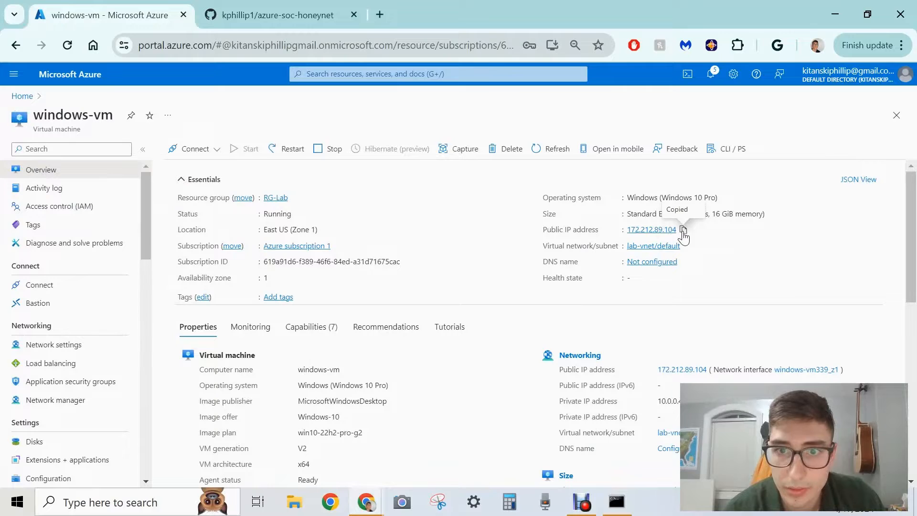
pyautogui.click(617, 502)
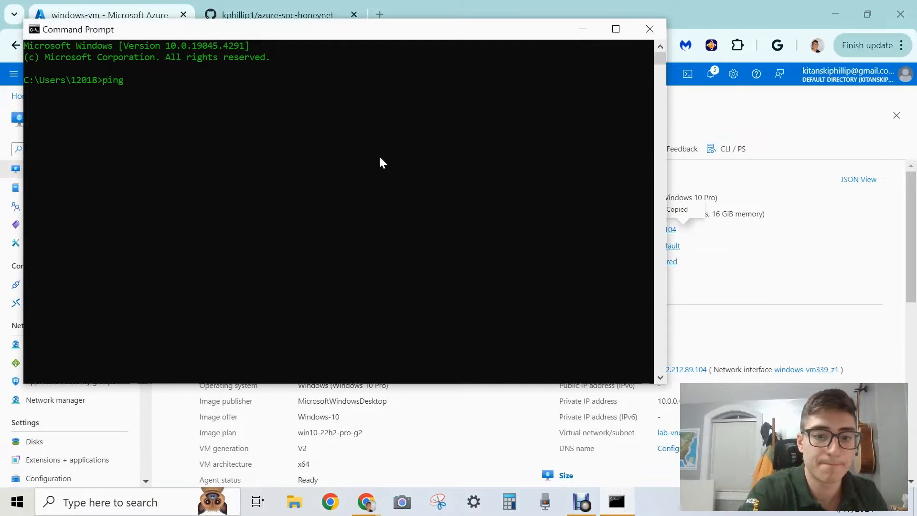
pyautogui.hotkey('ctrl', 'v')
pyautogui.press('Return')
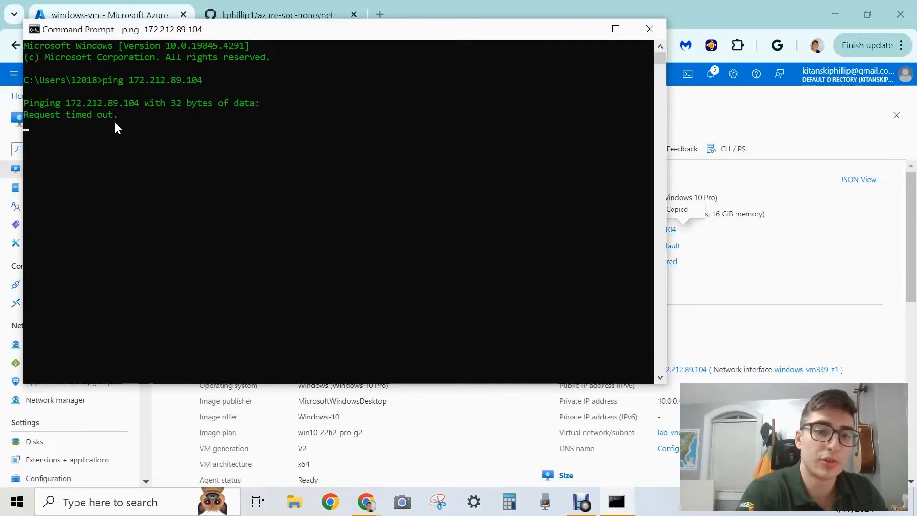
pyautogui.hotkey('ctrl', 'c')
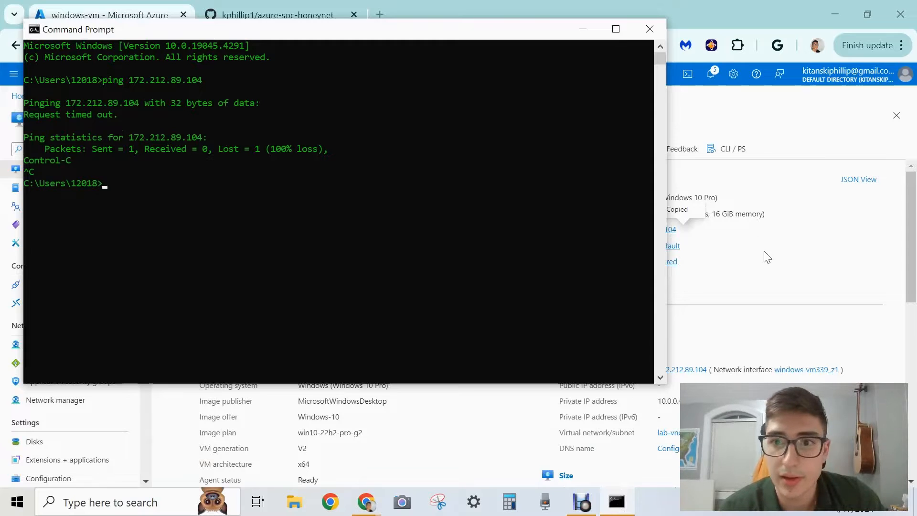
# Step: Copy windows-vm's public IP address from its overview and open the Remote Desktop Connection app
pyautogui.click(755, 297)
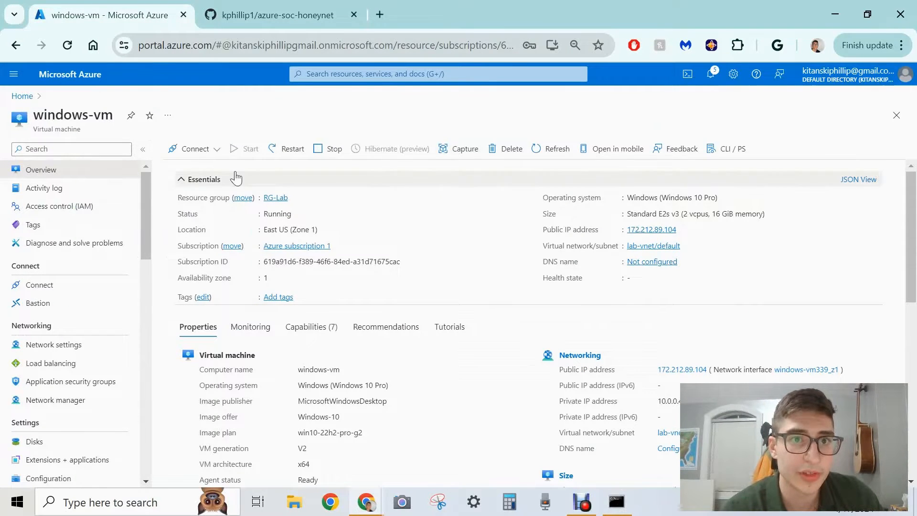
pyautogui.click(684, 230)
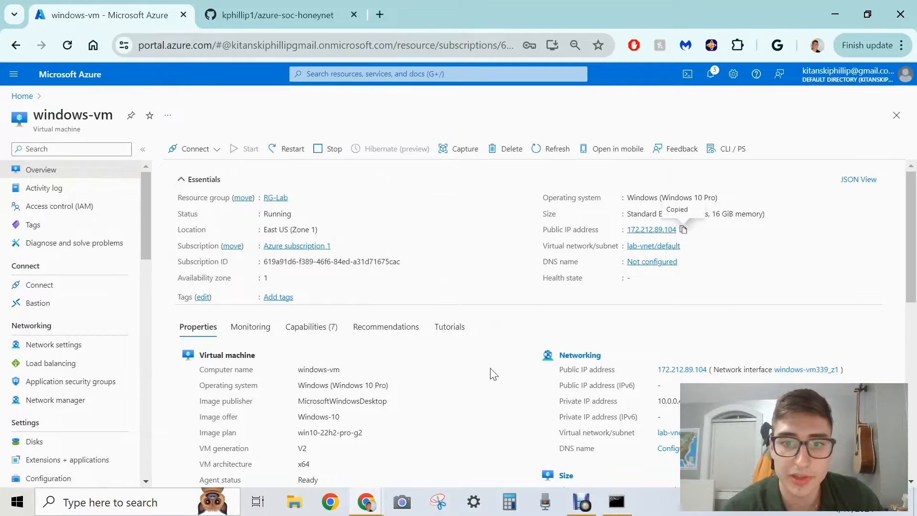
pyautogui.click(120, 503)
pyautogui.write('re')
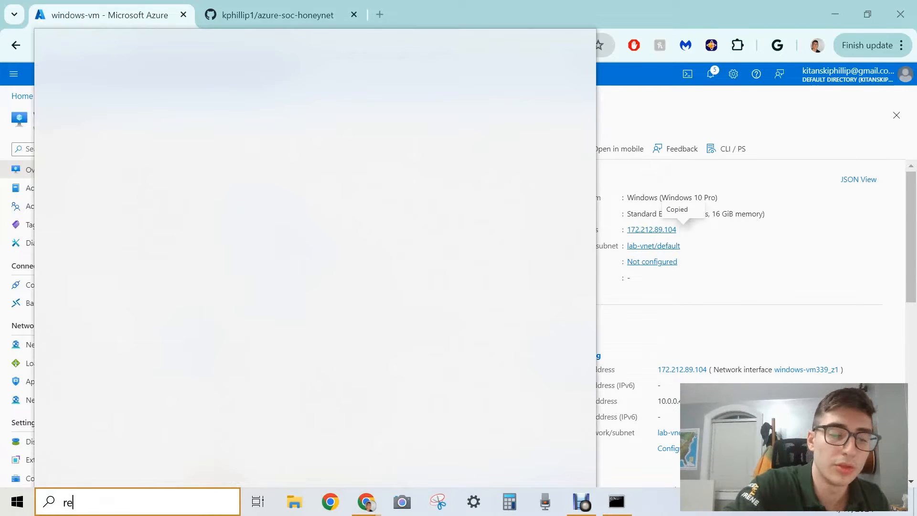
pyautogui.write('mo')
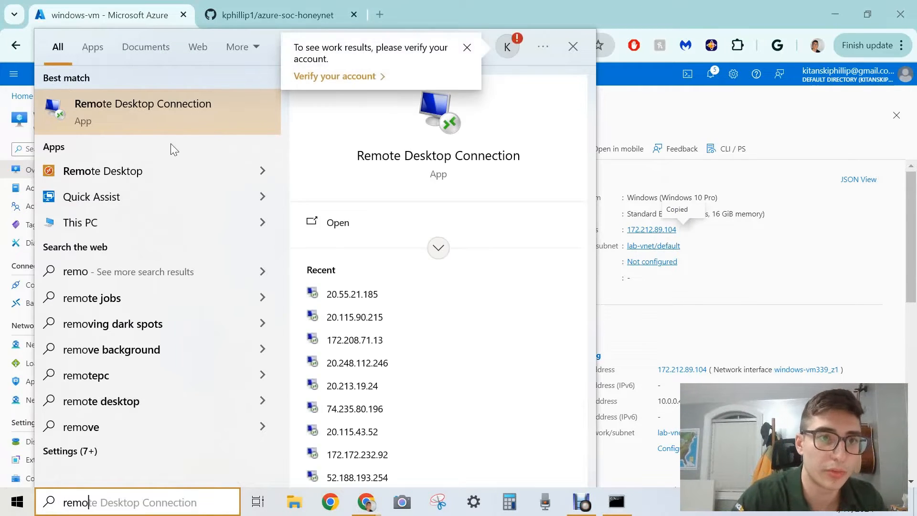
pyautogui.click(197, 107)
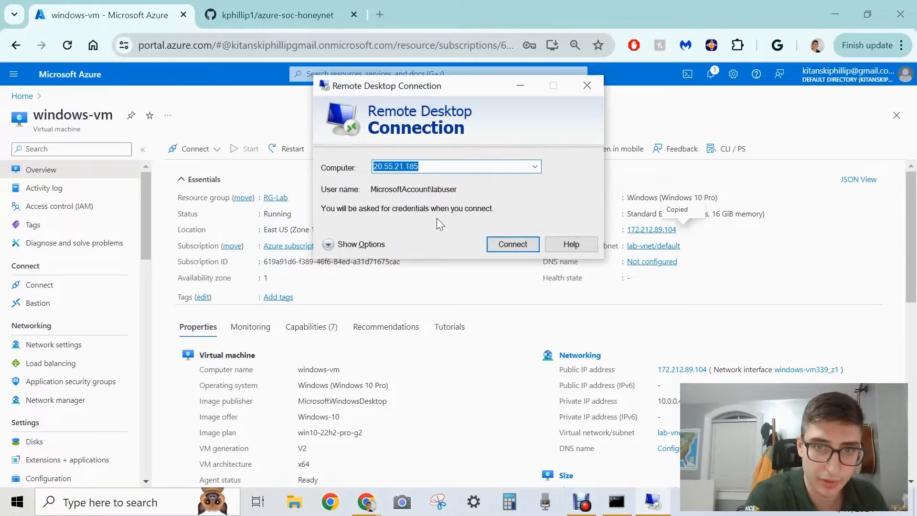
# Step: Connect to 172.212.89.104 over Remote Desktop and sign in with a different account, entering its username and password
pyautogui.hotkey('ctrl', 'v')
pyautogui.click(498, 245)
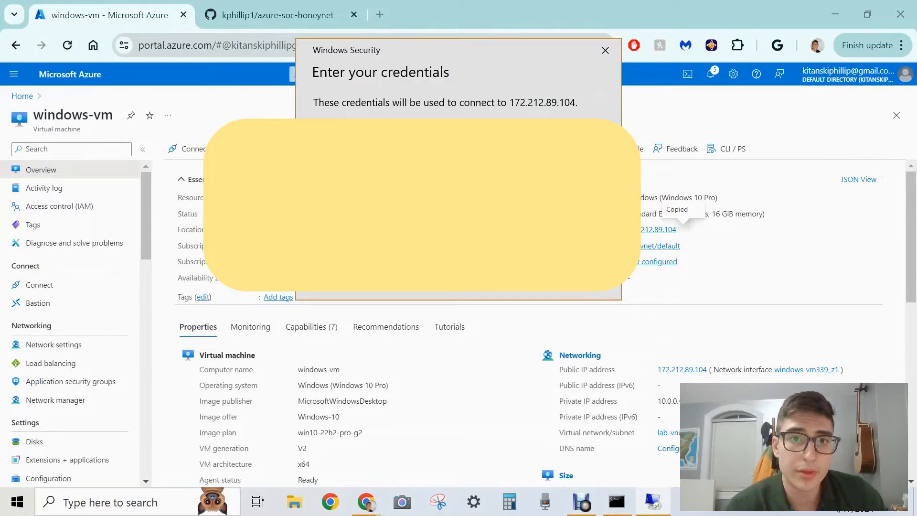
pyautogui.click(361, 308)
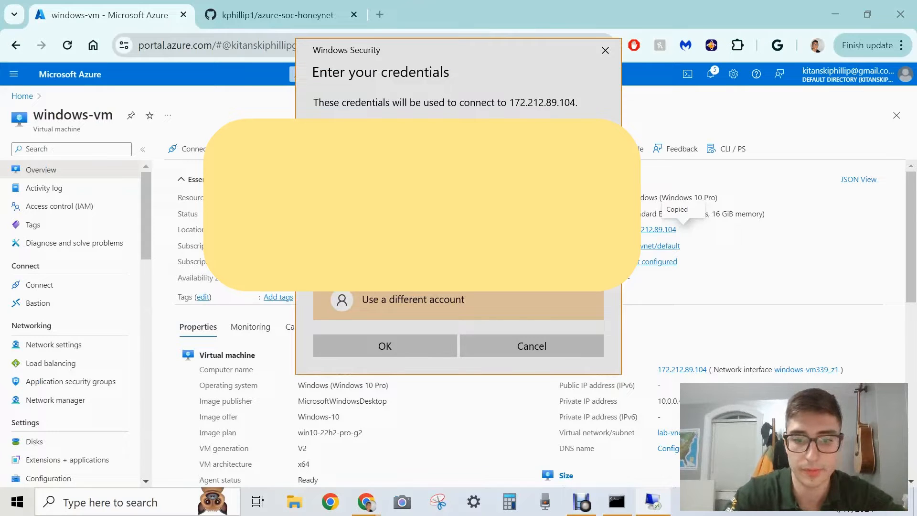
pyautogui.click(385, 343)
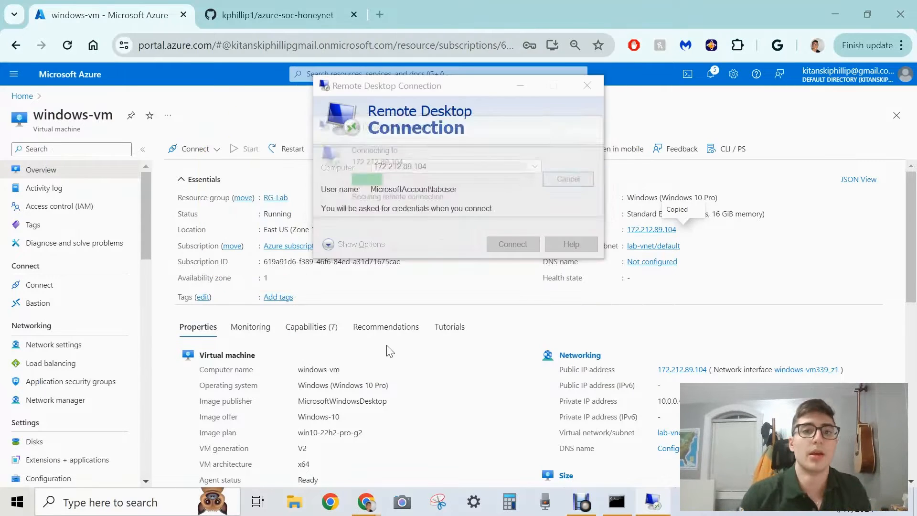
# Step: Accept the remote connection prompt and turn off Location, Inking & typing, Advertising ID and Tailored experiences before accepting the device's privacy settings
pyautogui.click(495, 292)
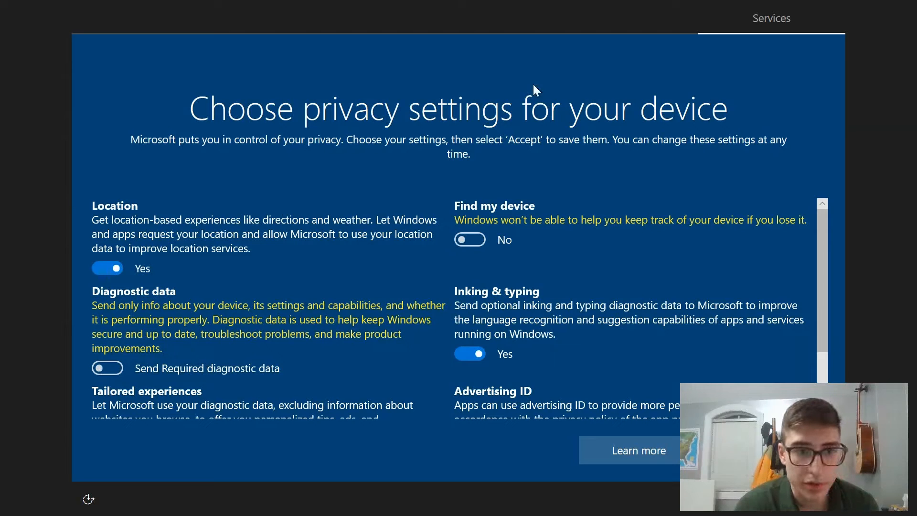
pyautogui.click(110, 269)
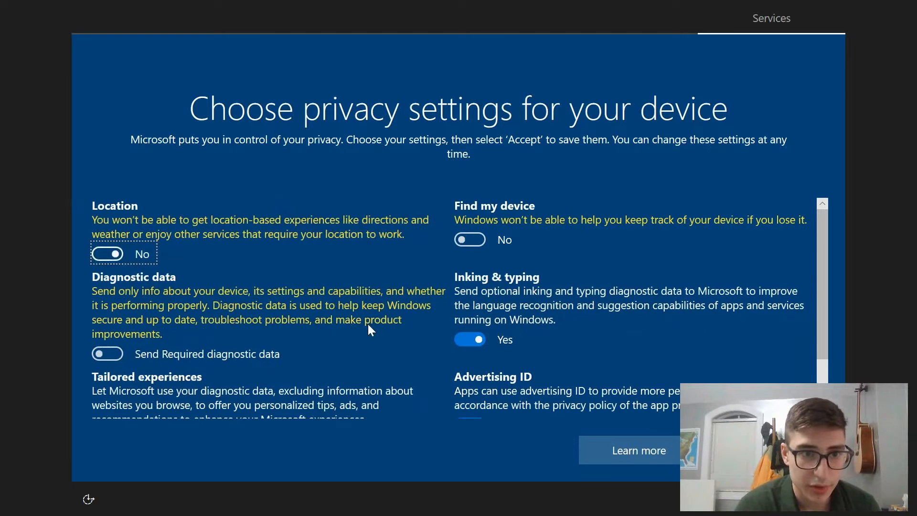
pyautogui.click(476, 337)
pyautogui.scroll(-2, 495, 312)
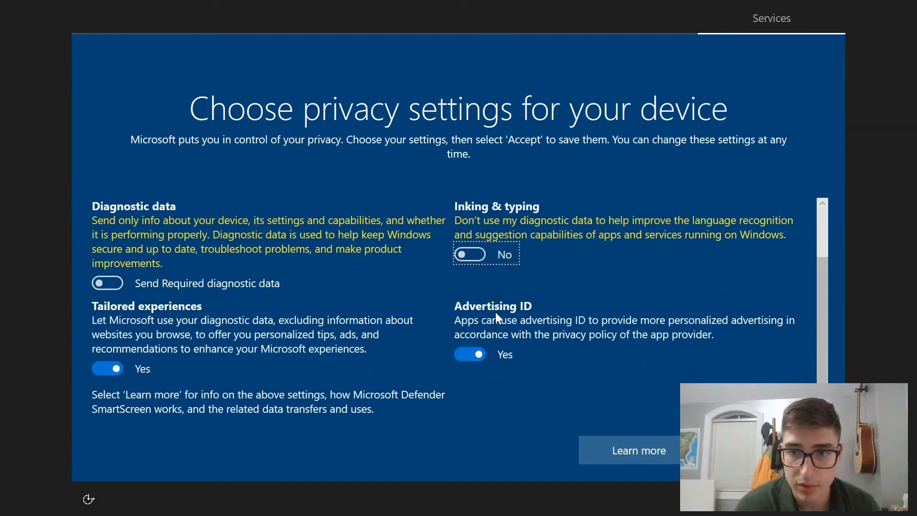
pyautogui.click(471, 355)
pyautogui.click(109, 369)
pyautogui.scroll(2, 236, 331)
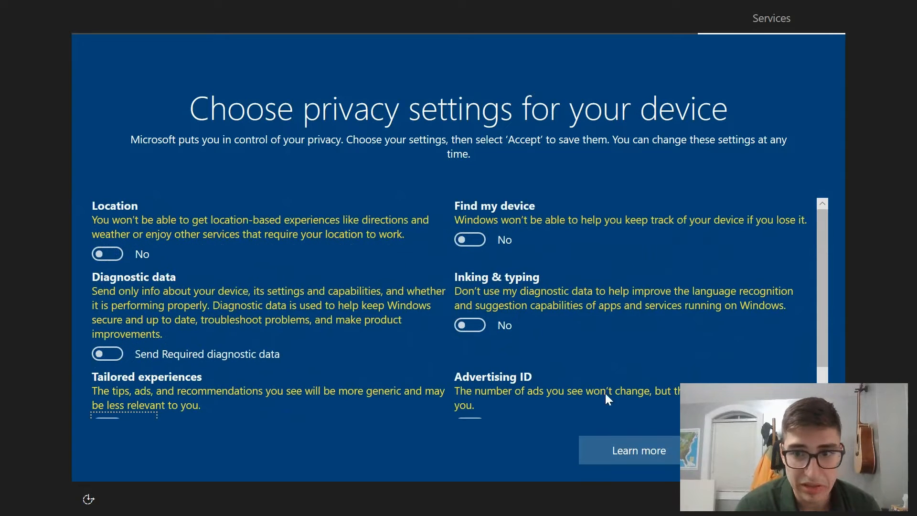
pyautogui.scroll(-2, 697, 315)
pyautogui.click(745, 451)
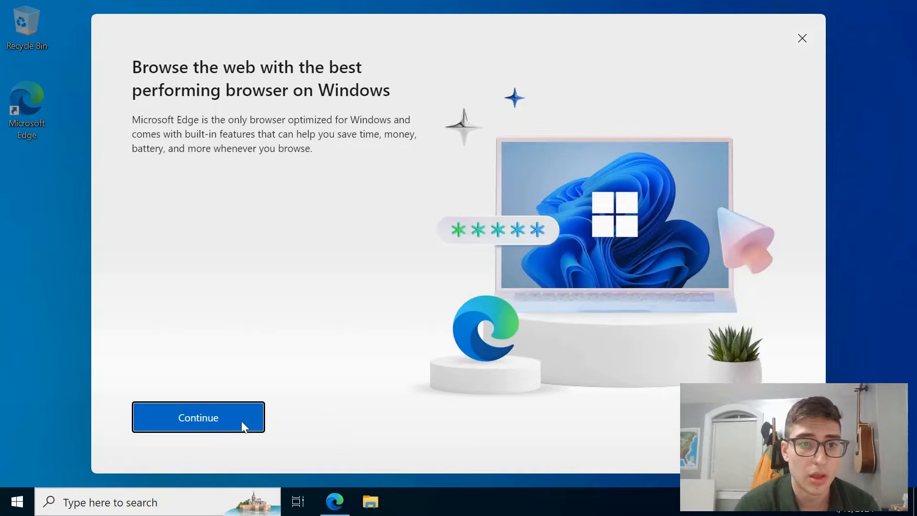
# Step: Allow the PC to be discoverable on the network, and go through Microsoft Edge's first-run setup without signing in or importing browsing data
pyautogui.click(242, 423)
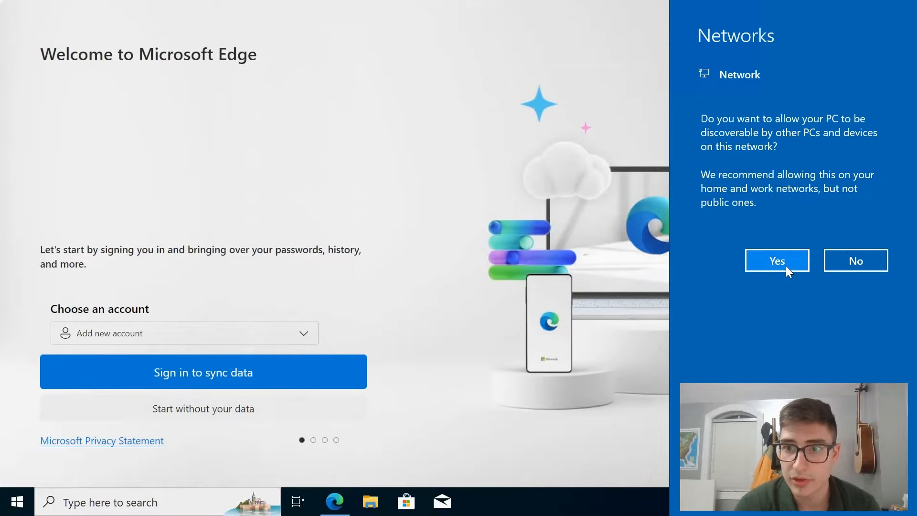
pyautogui.click(786, 266)
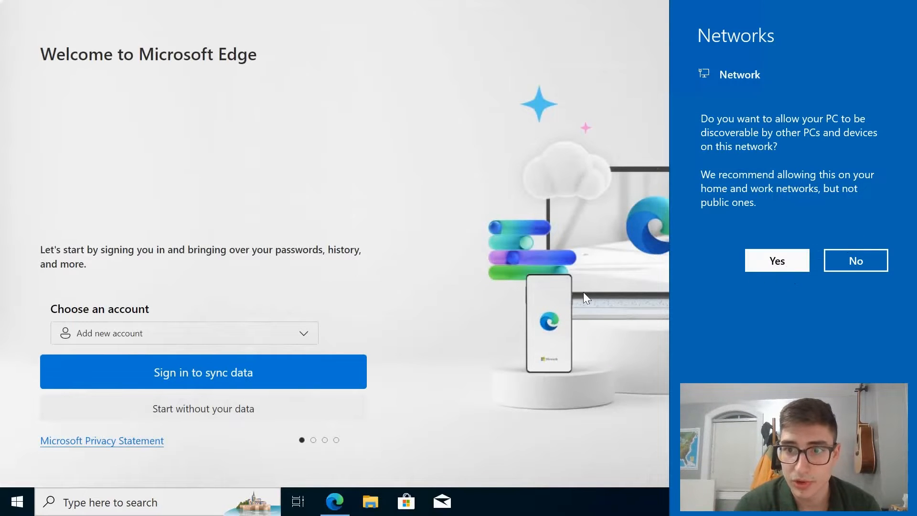
pyautogui.click(209, 418)
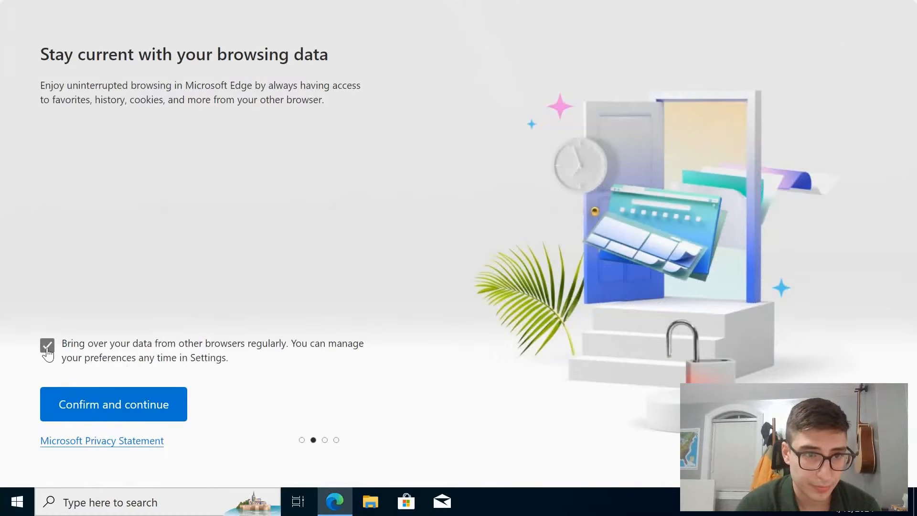
pyautogui.click(48, 347)
pyautogui.click(120, 419)
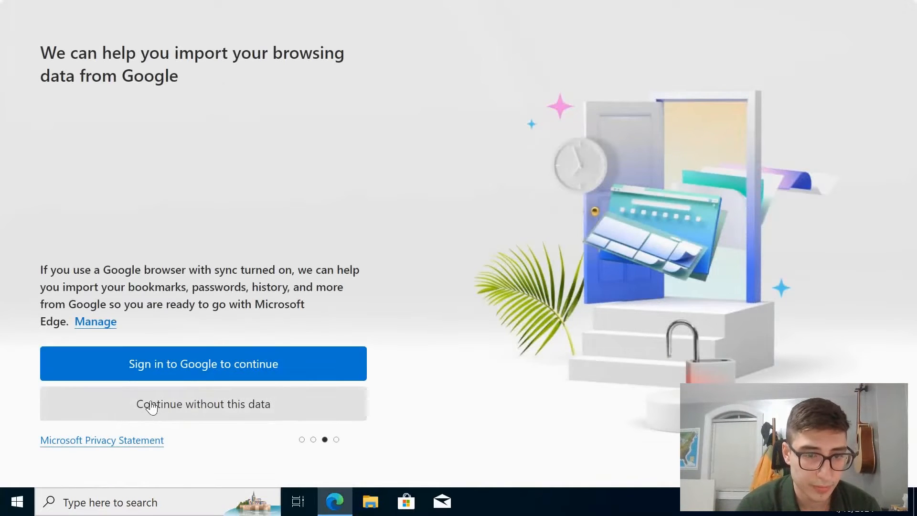
pyautogui.click(152, 407)
pyautogui.click(136, 415)
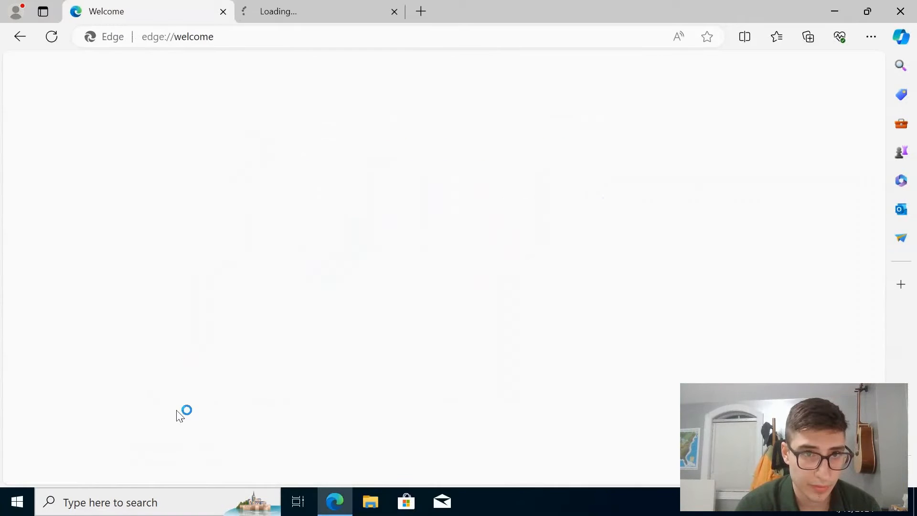
pyautogui.click(394, 12)
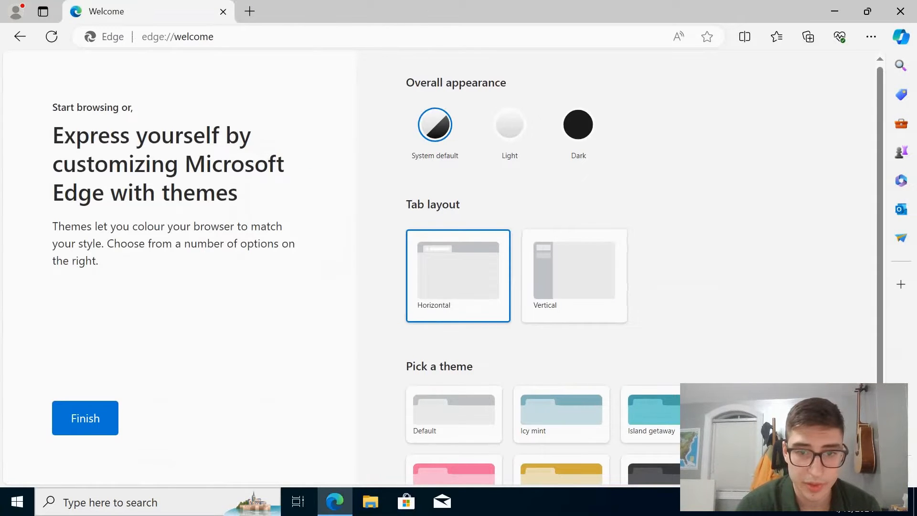
# Step: Search Windows for "firewall" and open Windows Defender Firewall with Advanced Security
pyautogui.click(158, 502)
pyautogui.write('wi')
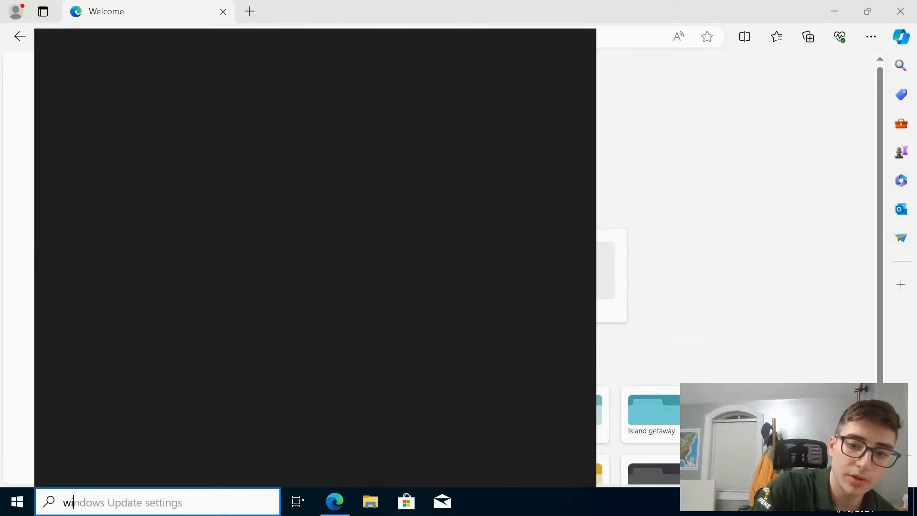
pyautogui.press('BackSpace')
pyautogui.write('f')
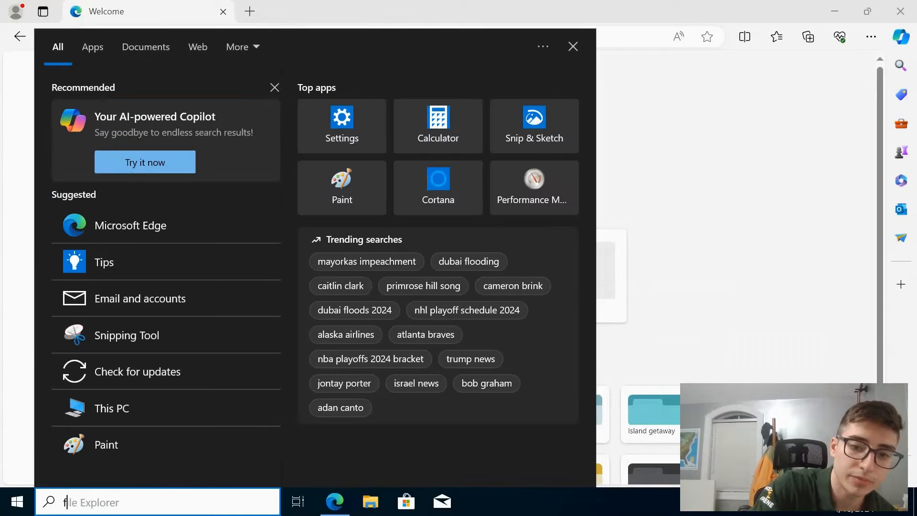
pyautogui.write('irewal')
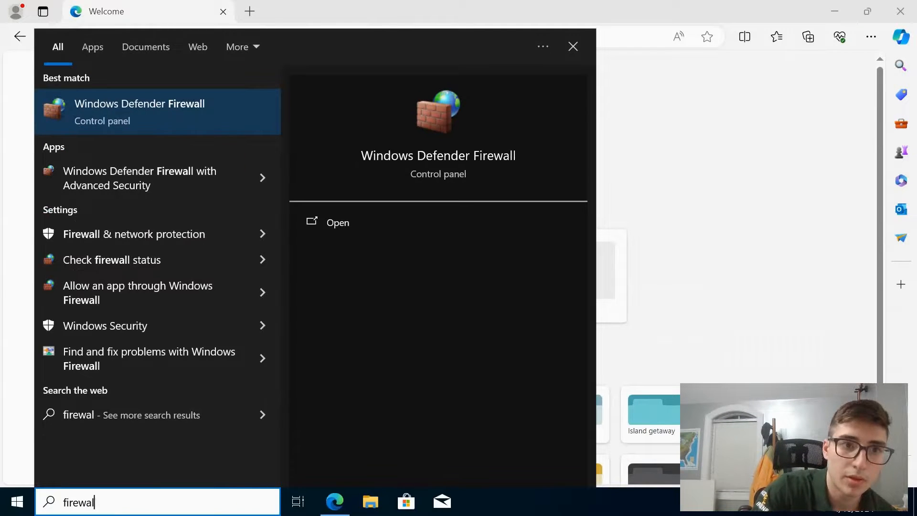
pyautogui.write('l')
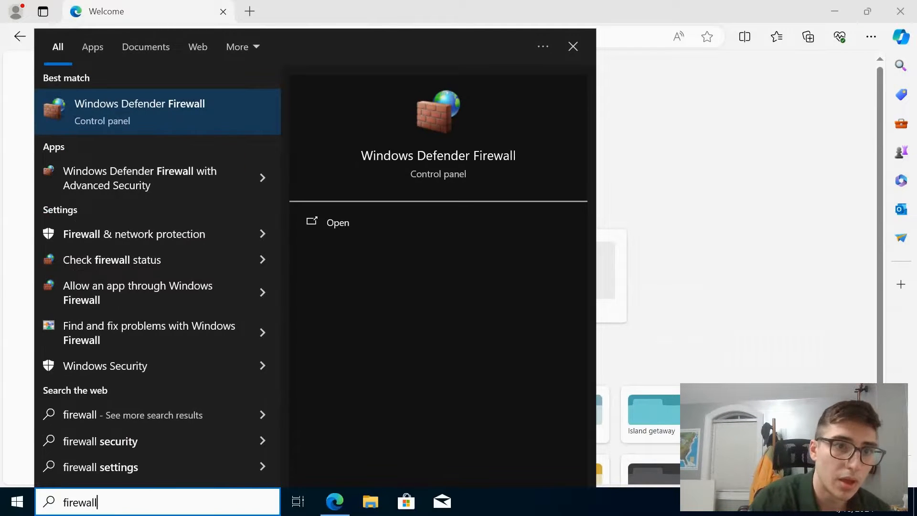
pyautogui.click(180, 183)
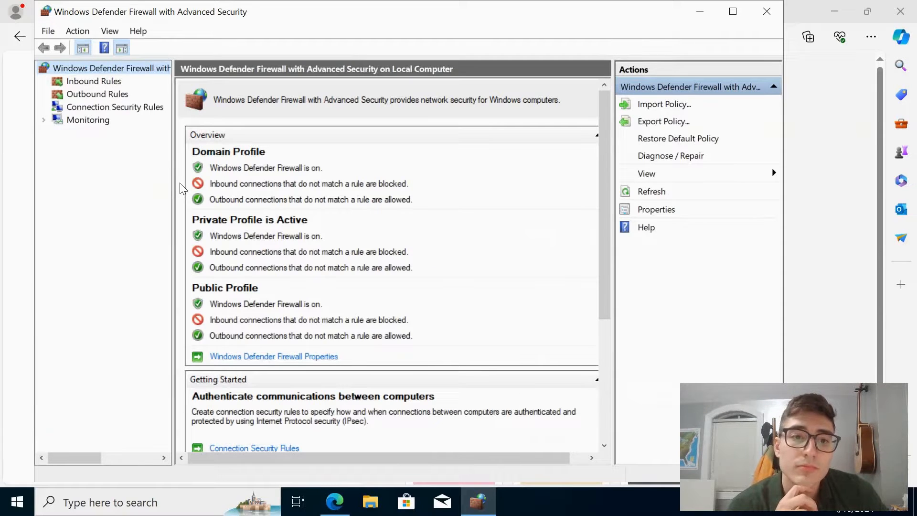
# Step: Set the firewall state to Off for the Domain, Private and Public profiles in the Windows Defender Firewall properties and apply the change
pyautogui.click(248, 356)
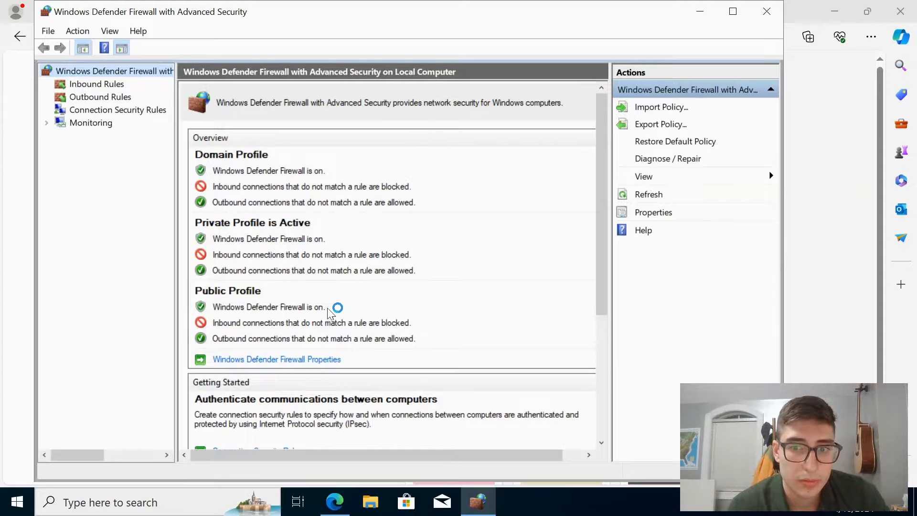
pyautogui.click(292, 361)
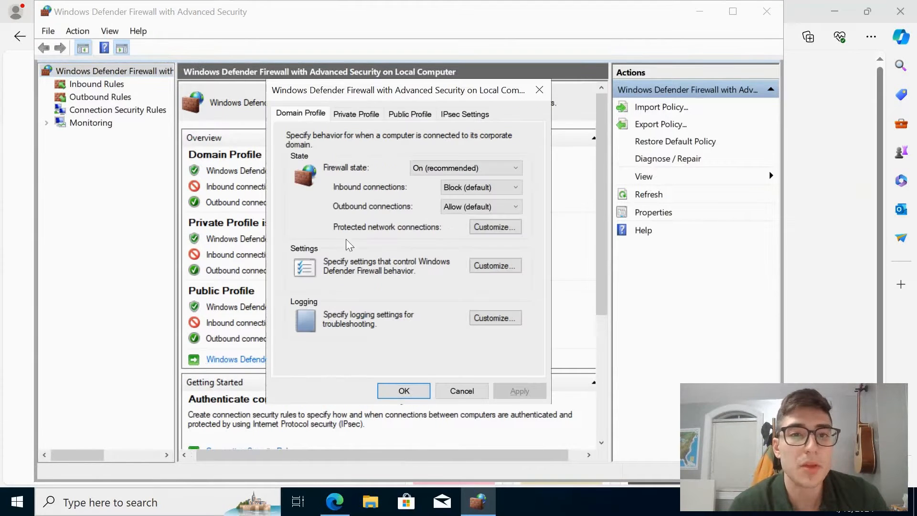
pyautogui.click(432, 163)
pyautogui.click(423, 185)
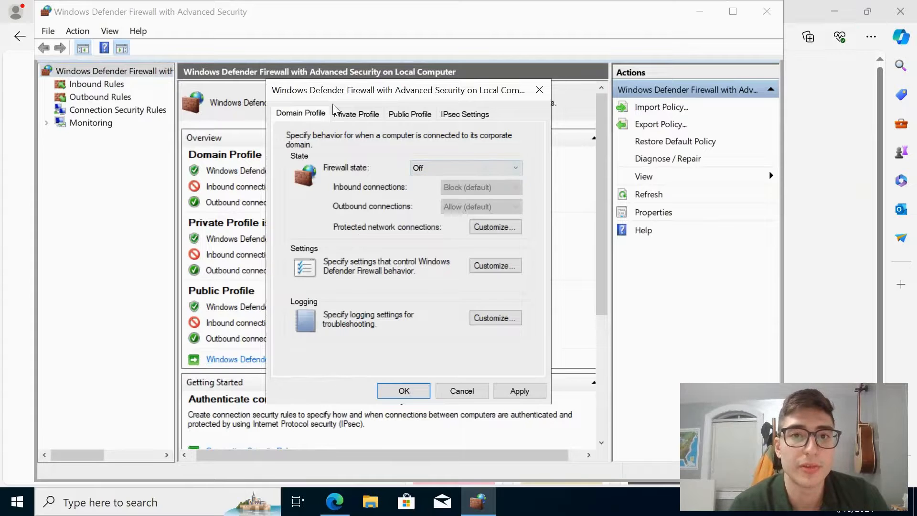
pyautogui.click(352, 115)
pyautogui.click(421, 167)
pyautogui.click(420, 185)
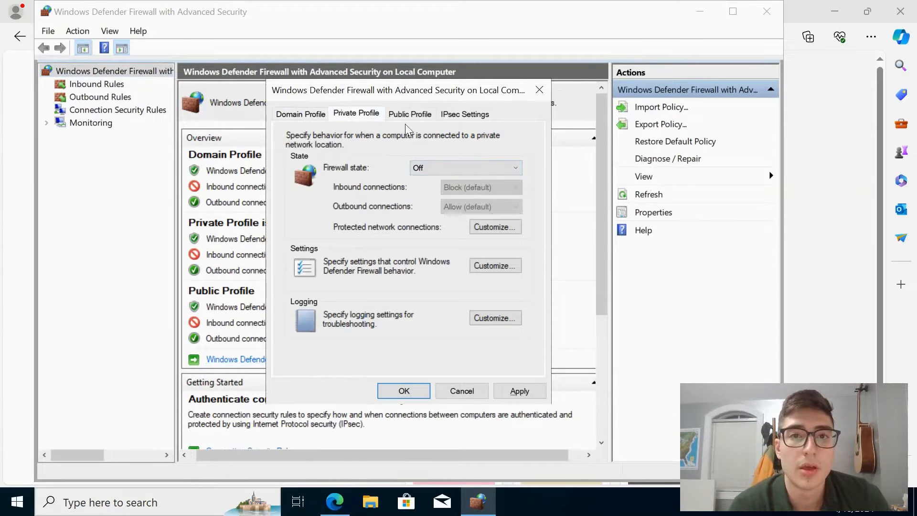
pyautogui.click(409, 114)
pyautogui.click(419, 168)
pyautogui.click(417, 187)
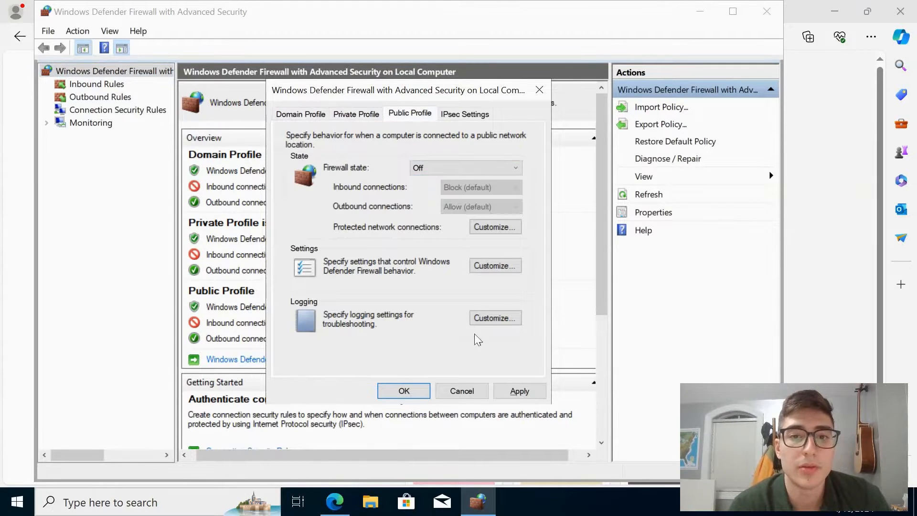
pyautogui.click(510, 389)
pyautogui.click(386, 391)
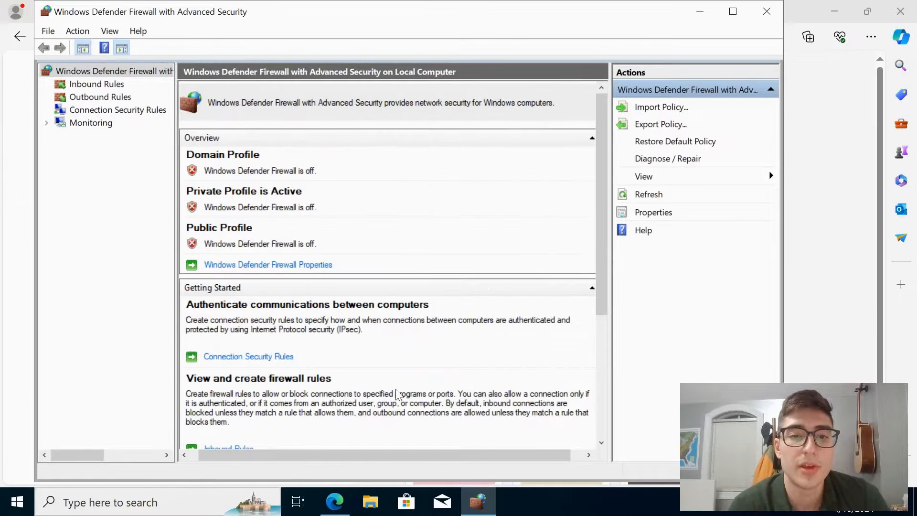
# Step: Switch to Microsoft Edge, search the web for "sql server evaluation" and open the SQL Server 2019 Evaluation Center download page
pyautogui.click(812, 204)
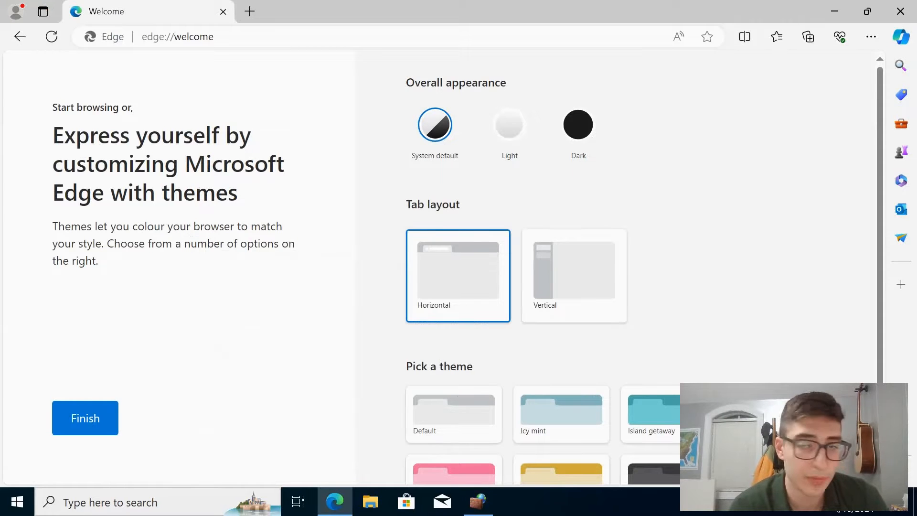
pyautogui.hotkey('ctrl', 'l')
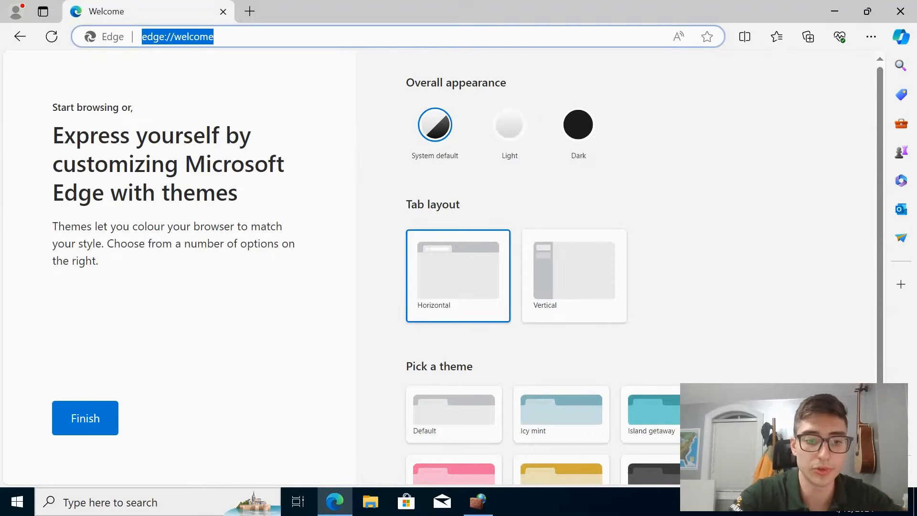
pyautogui.write('sql ')
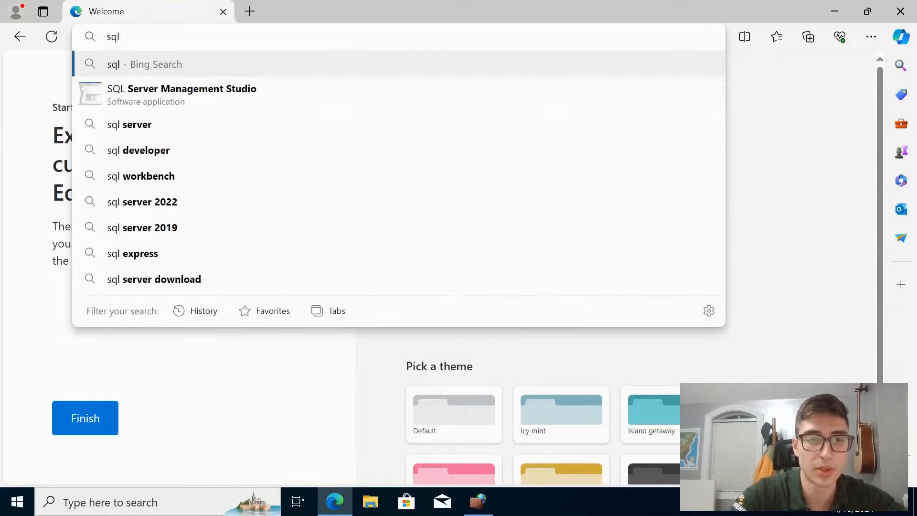
pyautogui.write('server')
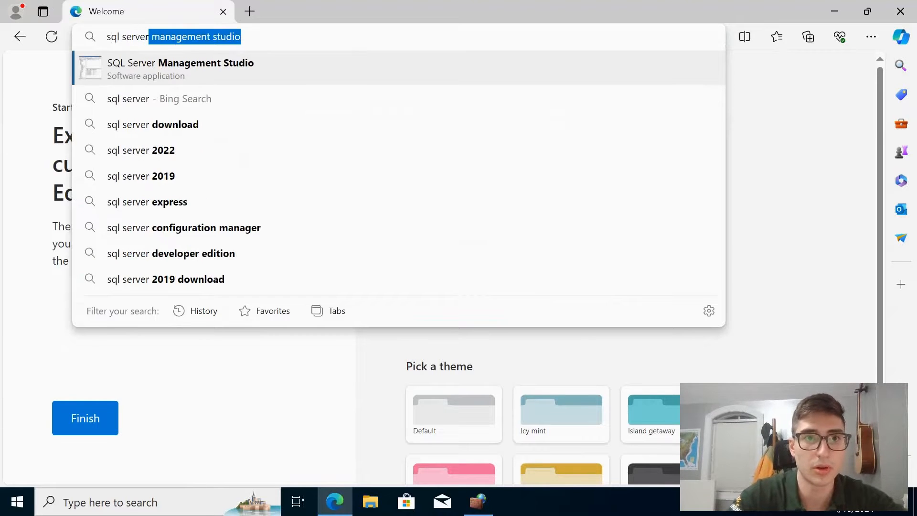
pyautogui.write(' eval')
pyautogui.press('Return')
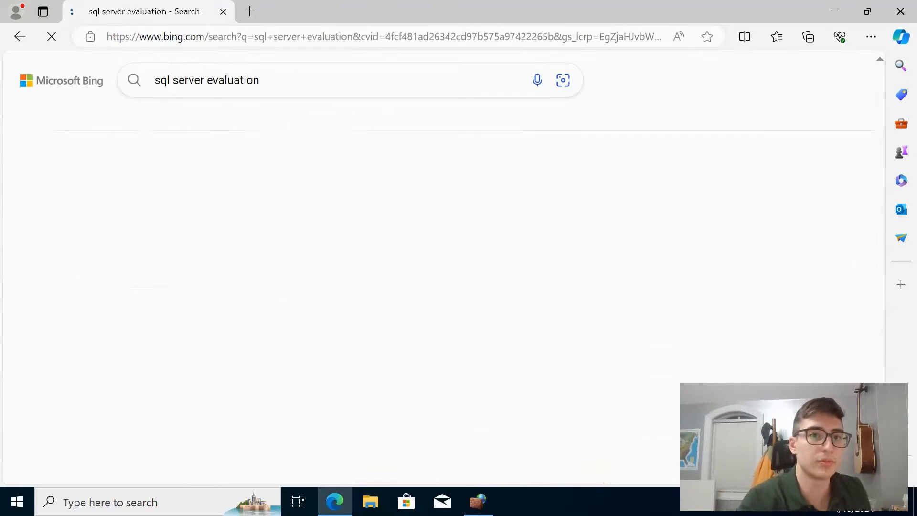
pyautogui.click(299, 210)
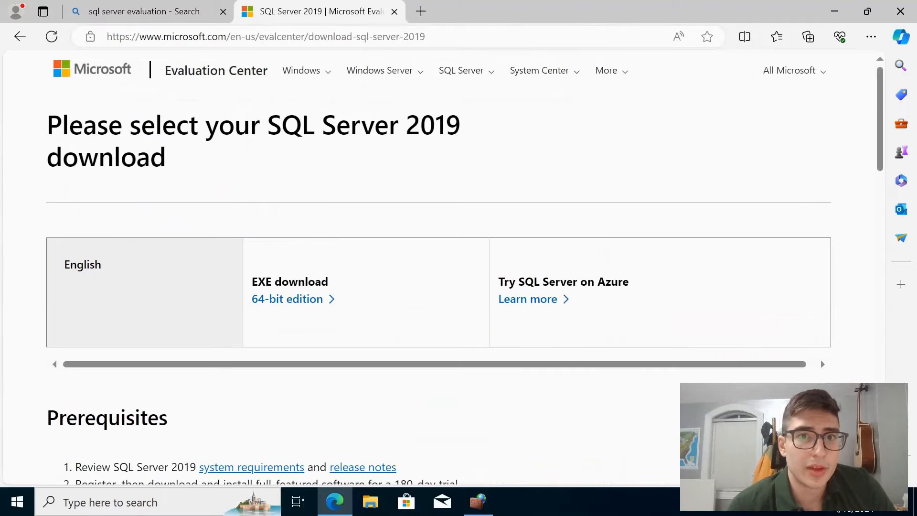
# Step: Download and run the 64-bit SQL Server 2019 evaluation EXE, and use it to download the English ISO media to the Downloads folder
pyautogui.click(293, 306)
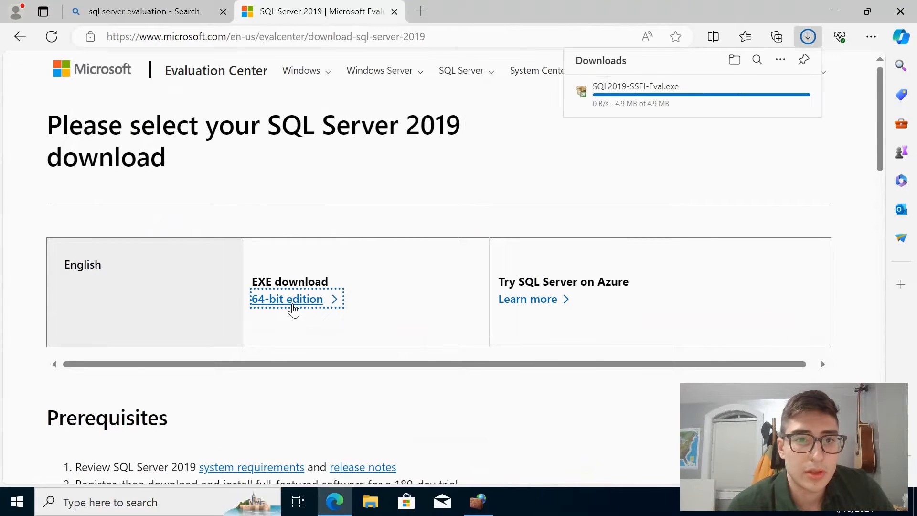
pyautogui.click(604, 101)
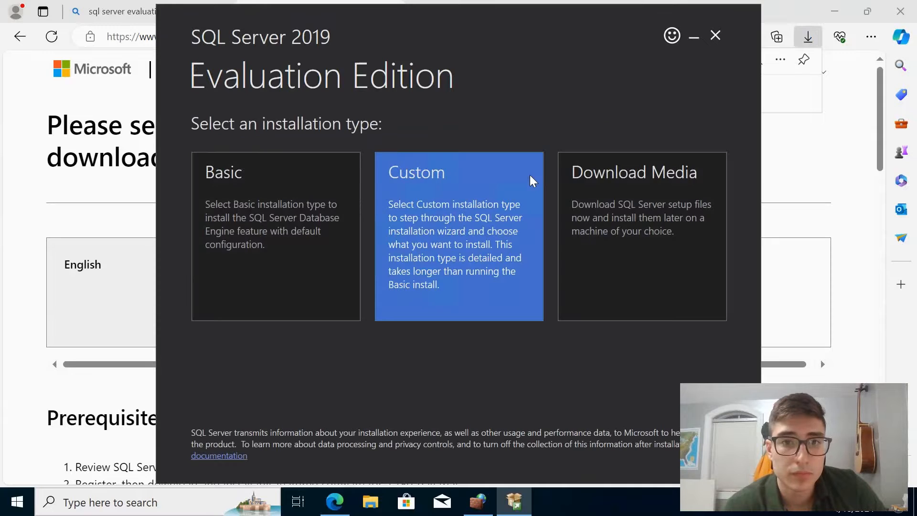
pyautogui.click(638, 202)
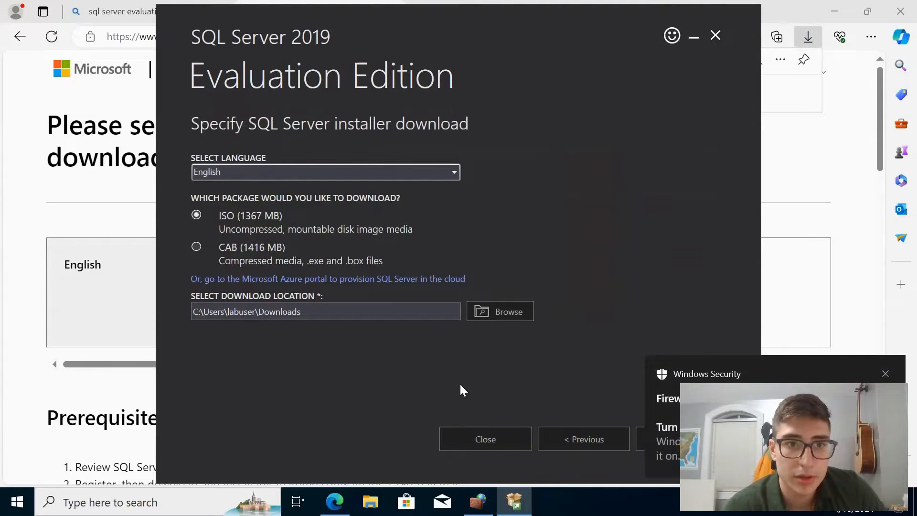
pyautogui.click(886, 374)
pyautogui.click(662, 439)
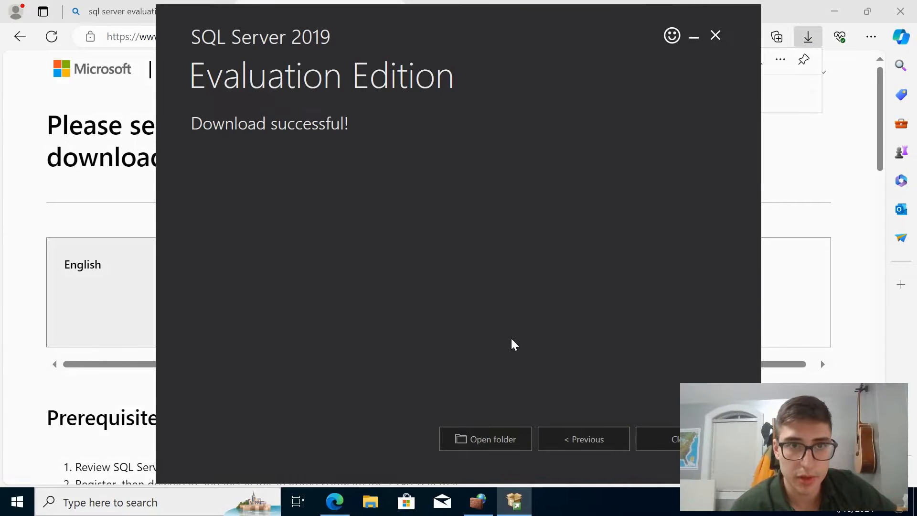
# Step: Open the download folder and mount the SQLServer2019-x64-ENU disc image
pyautogui.click(486, 440)
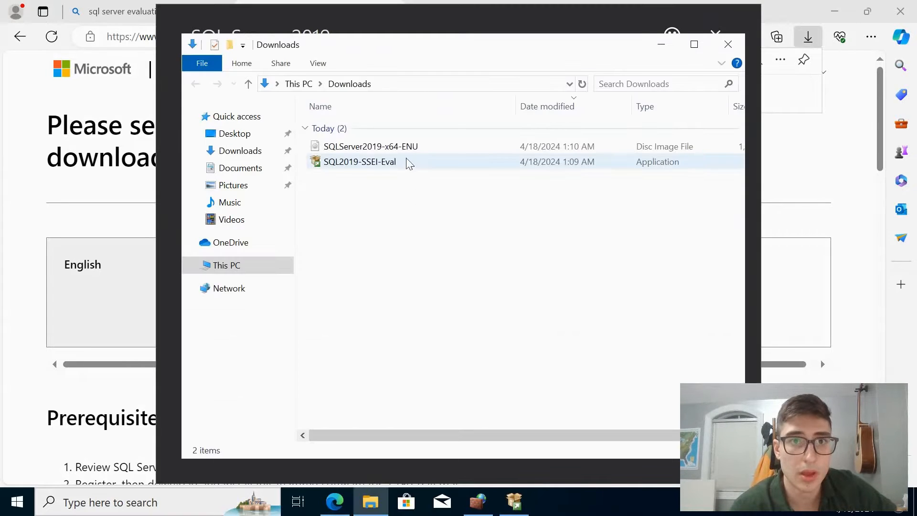
pyautogui.rightClick(406, 149)
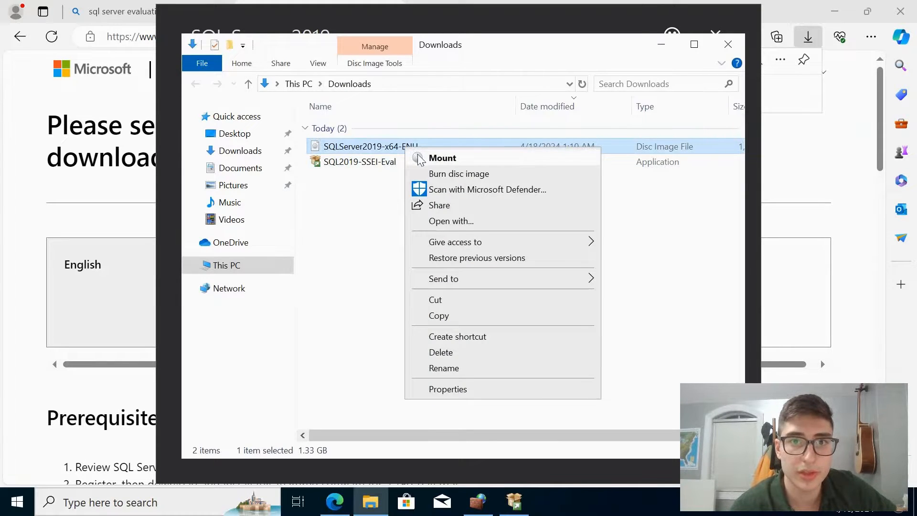
pyautogui.click(419, 155)
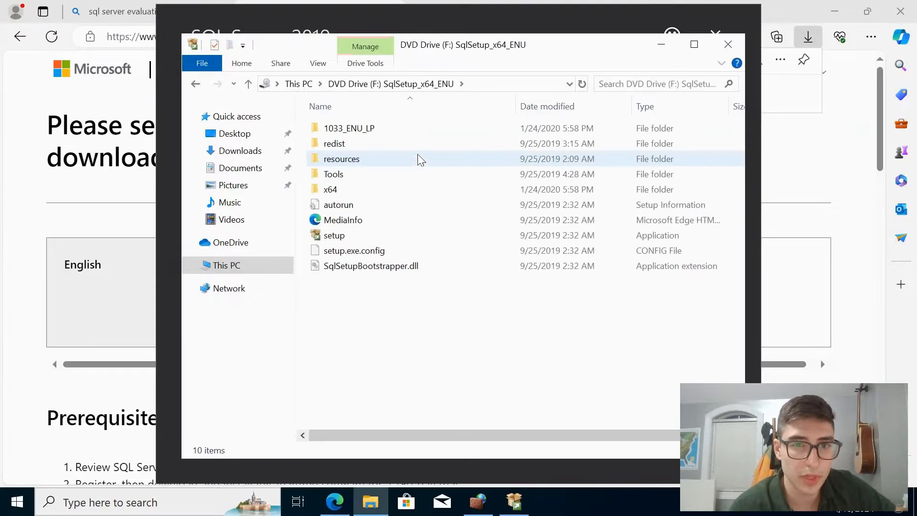
# Step: Run setup from the mounted SqlSetup_x64_ENU drive and start a new SQL Server stand-alone installation
pyautogui.click(190, 269)
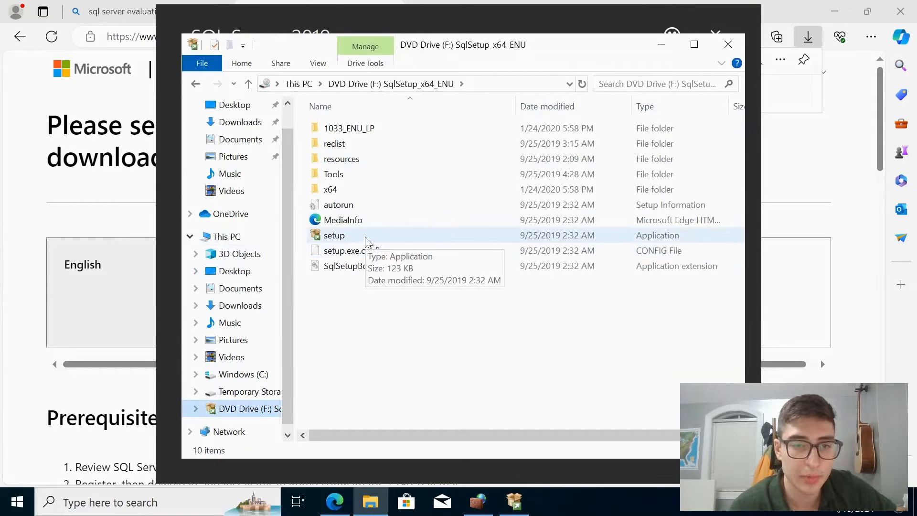
pyautogui.doubleClick(334, 235)
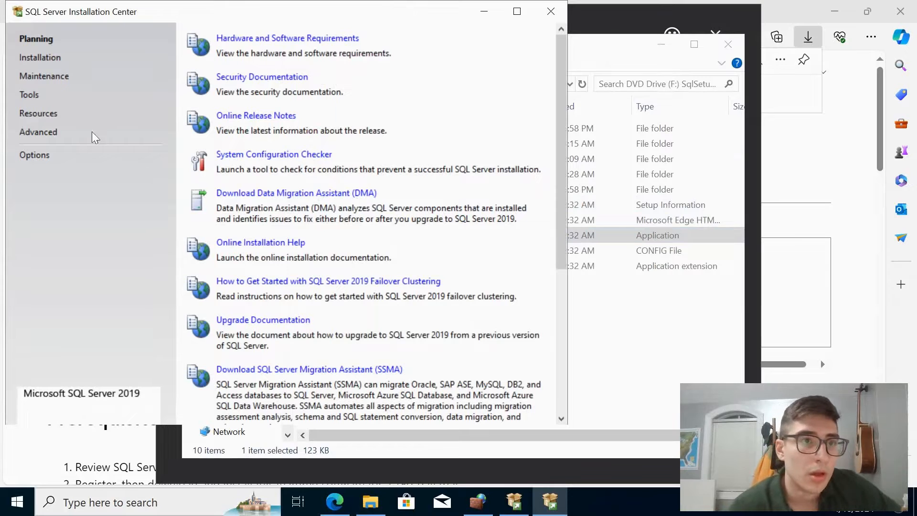
pyautogui.click(48, 58)
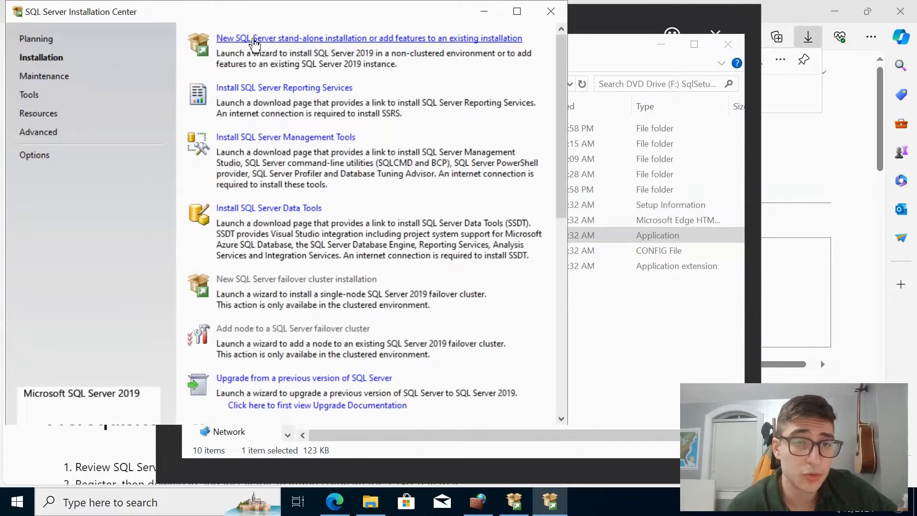
pyautogui.click(289, 38)
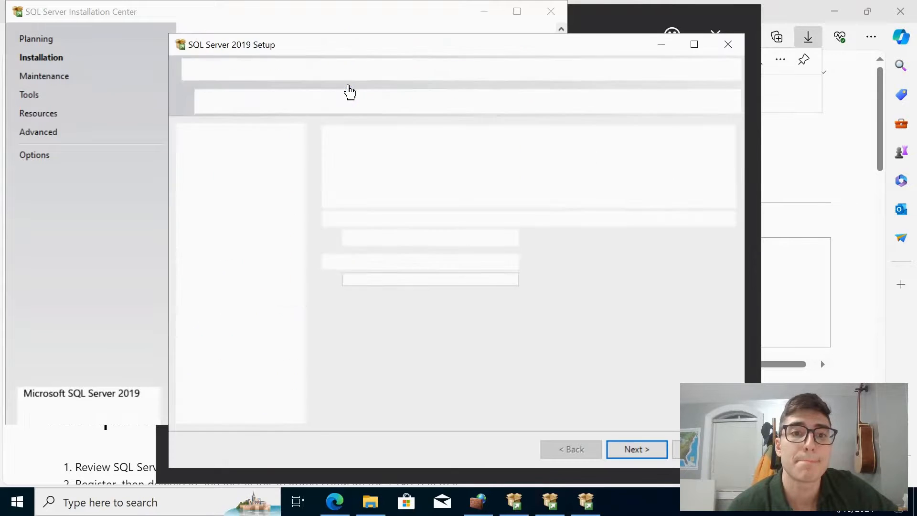
# Step: Keep the default product key choice, accept the license terms and proceed with Microsoft Update checking left off
pyautogui.click(632, 450)
pyautogui.click(326, 354)
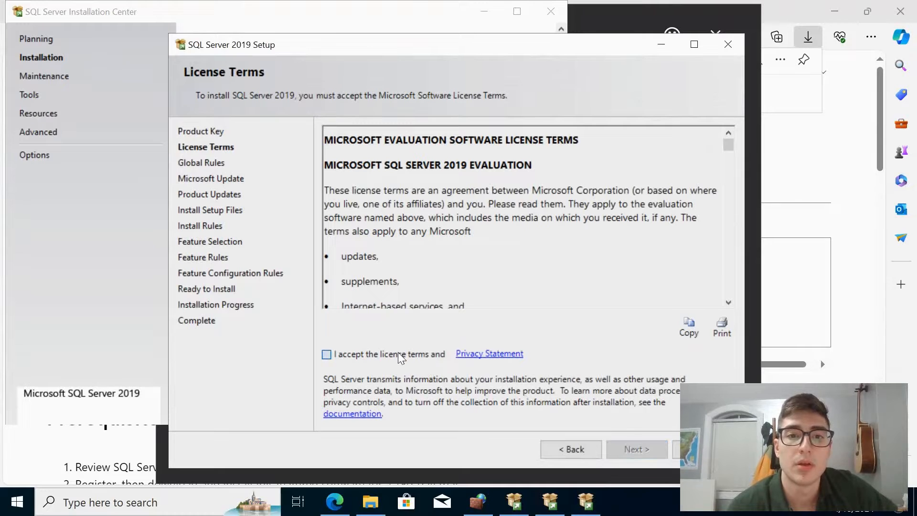
pyautogui.click(649, 451)
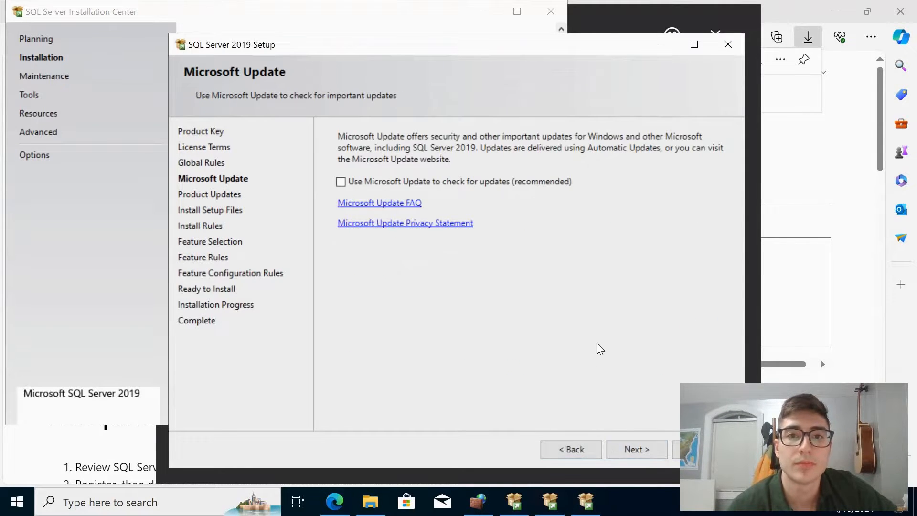
pyautogui.click(628, 445)
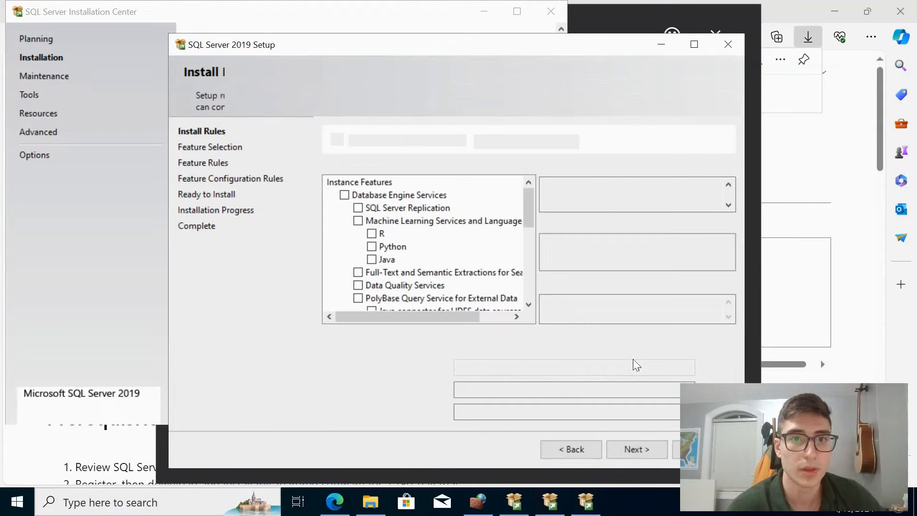
# Step: Select the Database Engine Services feature and keep the default MSSQLSERVER instance and default service accounts
pyautogui.click(345, 195)
pyautogui.click(640, 457)
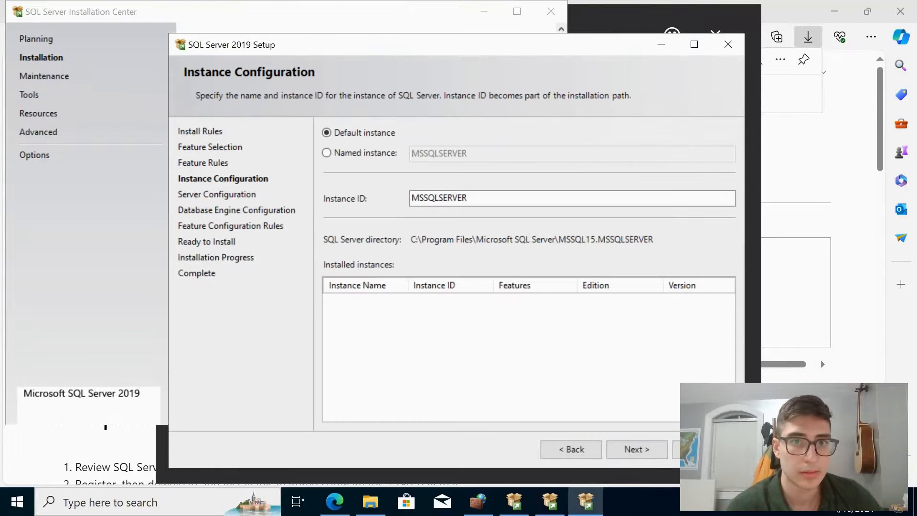
pyautogui.click(635, 444)
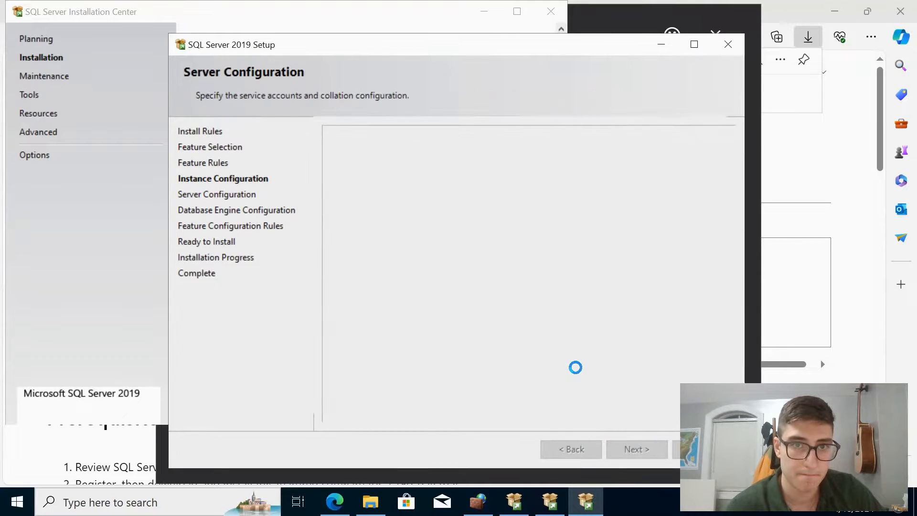
pyautogui.click(620, 452)
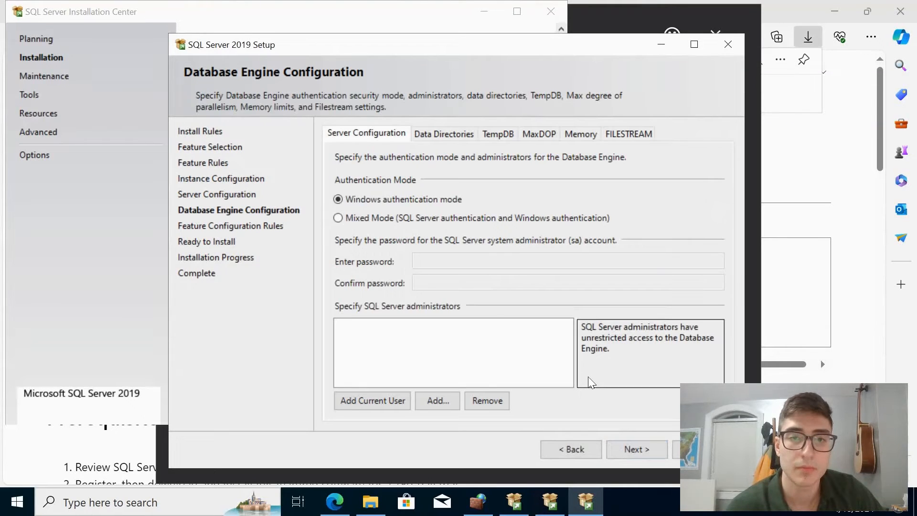
# Step: Set the authentication mode to Mixed Mode and enter and confirm the password for the SQL Server system administrator (sa) account
pyautogui.click(400, 219)
pyautogui.click(426, 260)
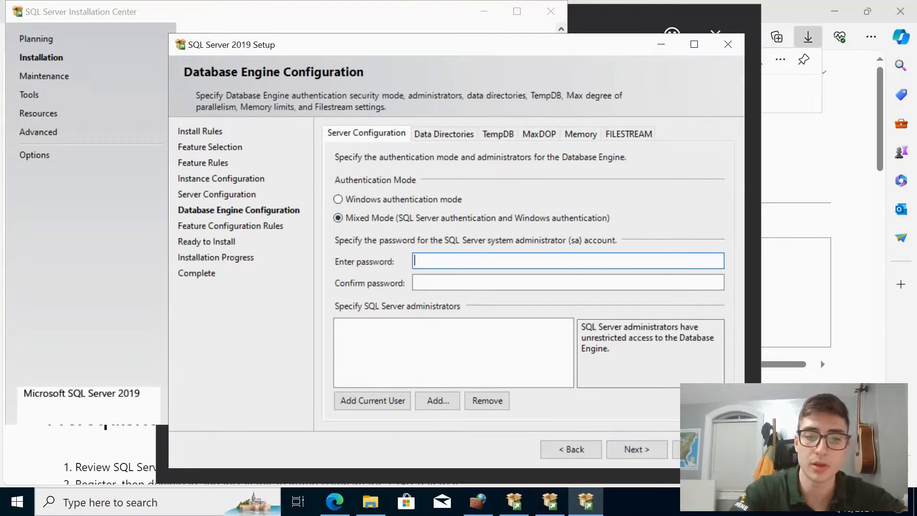
pyautogui.write('••••••••')
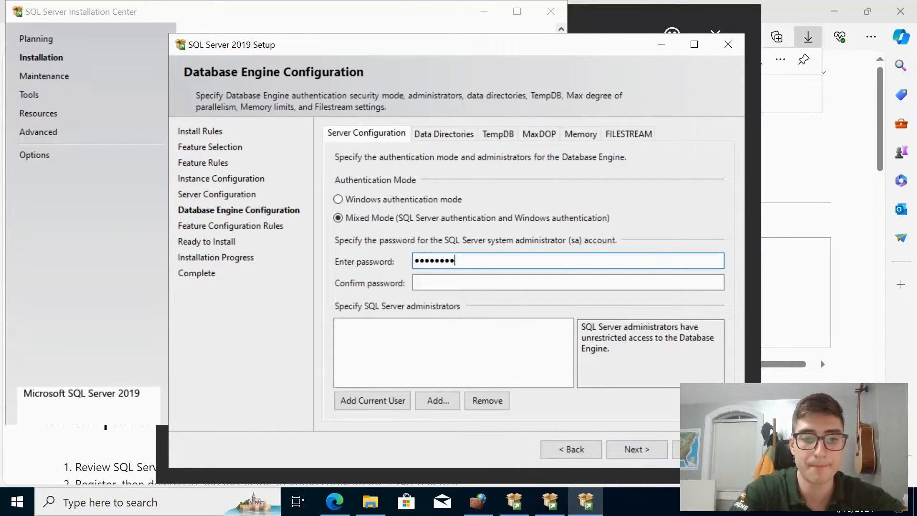
pyautogui.write('••••')
pyautogui.press('Tab')
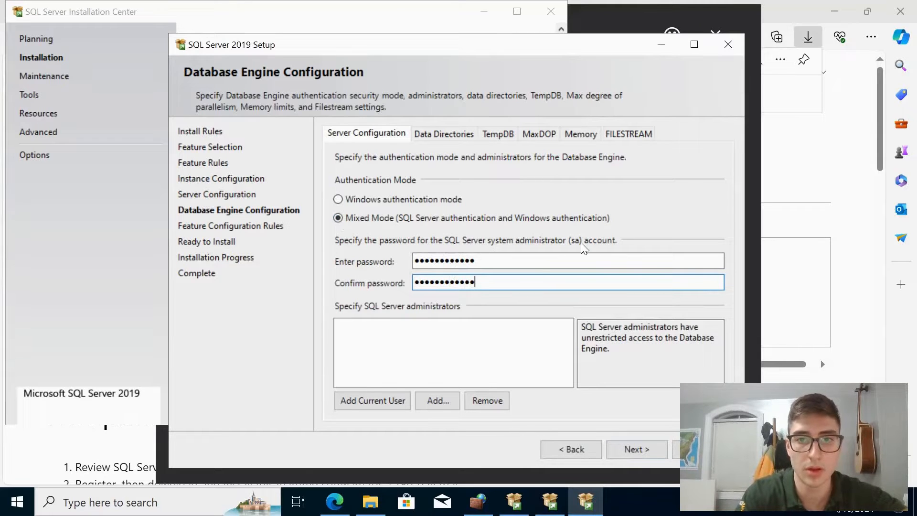
# Step: Add the current user as a SQL Server administrator and run the installation
pyautogui.click(408, 404)
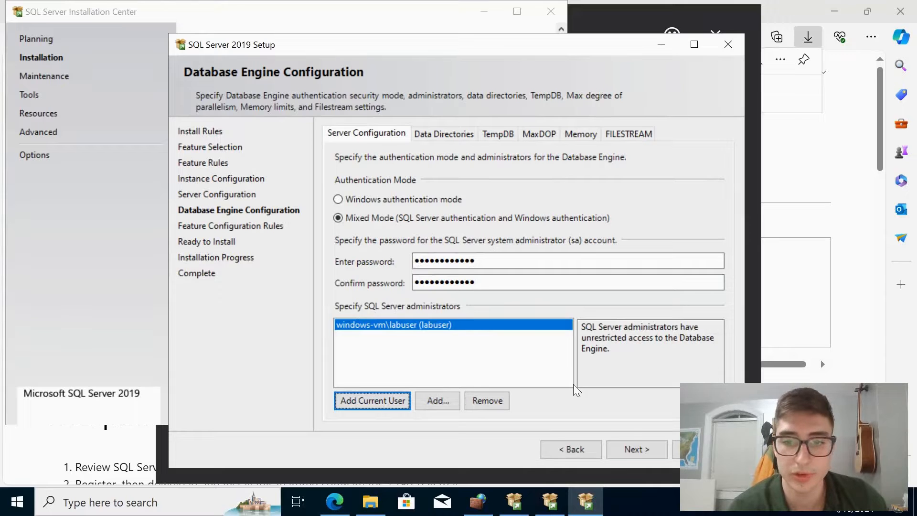
pyautogui.click(634, 450)
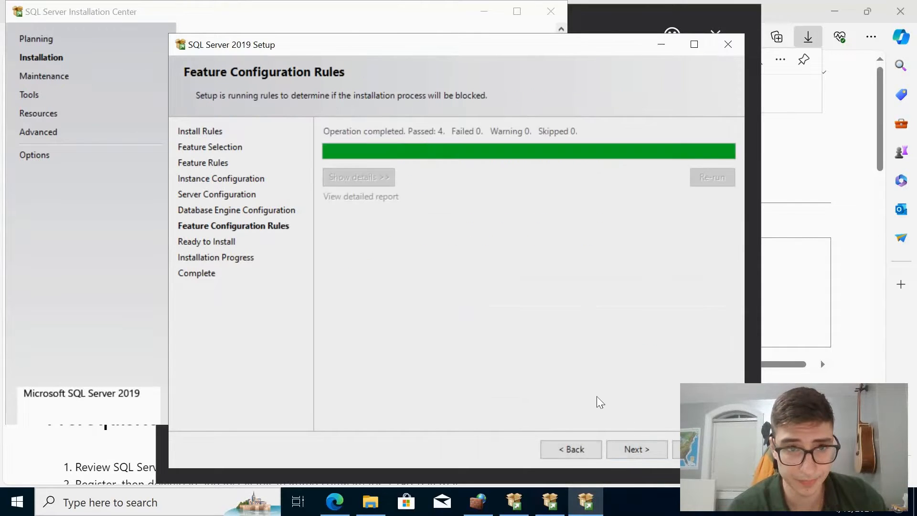
pyautogui.click(634, 451)
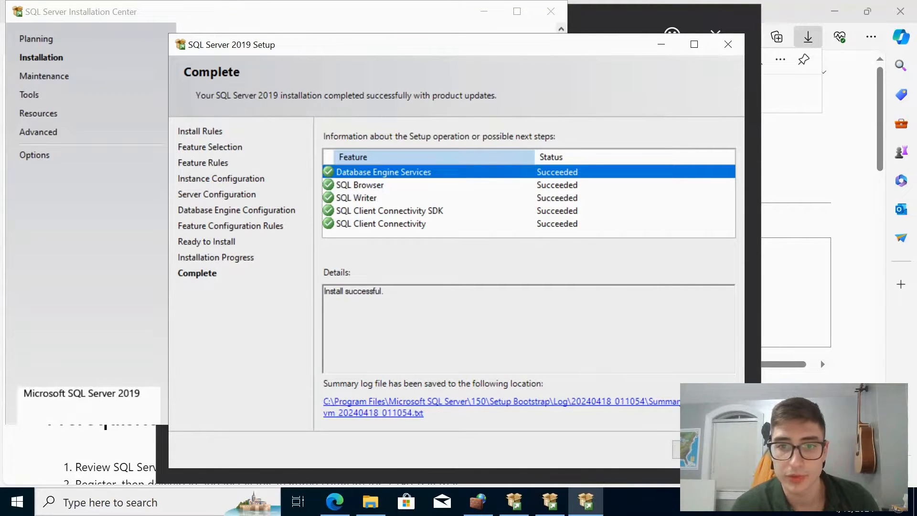
# Step: Close the finished setup wizard, the Installation Center and the DVD drive window, and exit the SQL Server 2019 download installer
pyautogui.click(688, 450)
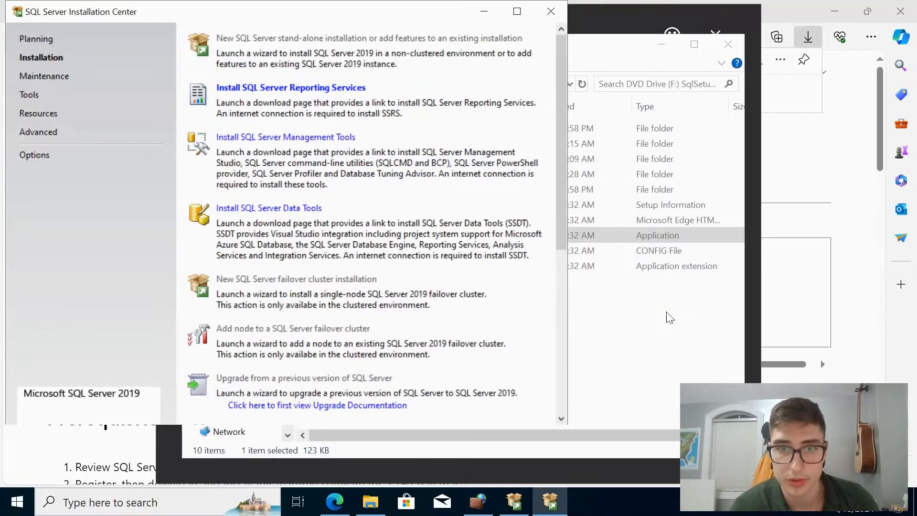
pyautogui.click(550, 11)
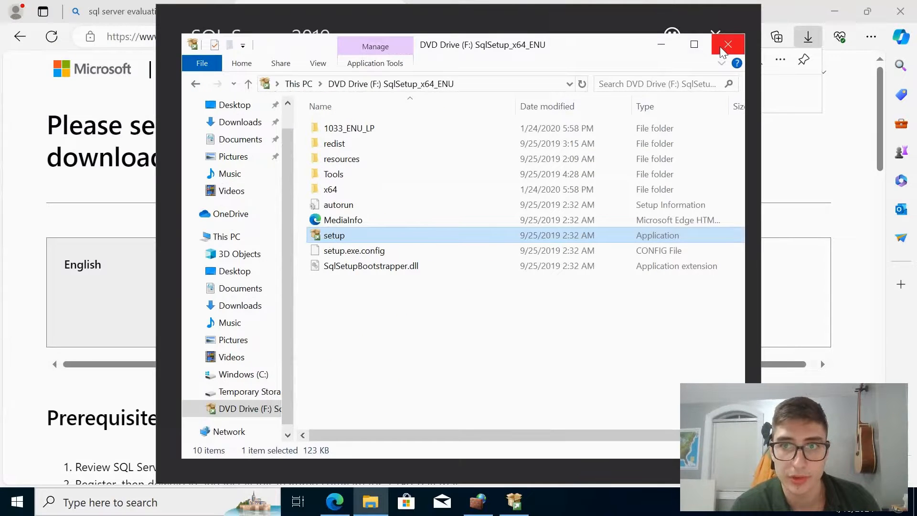
pyautogui.click(722, 48)
pyautogui.click(716, 36)
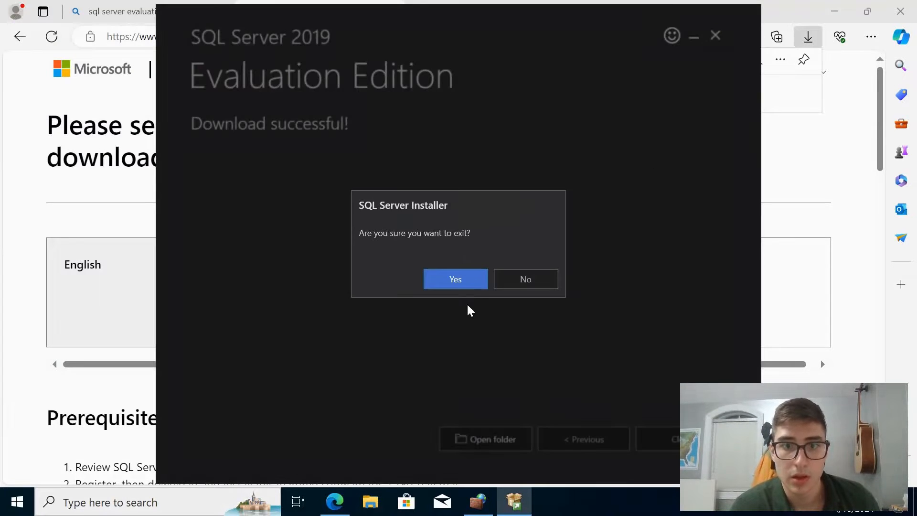
pyautogui.click(455, 280)
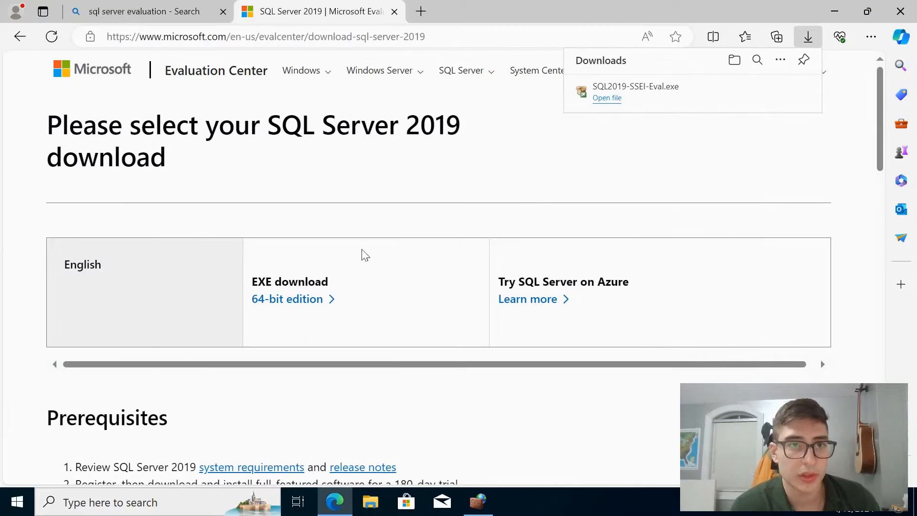
# Step: Close the "sql server evaluation" search page and the Windows Defender Firewall with Advanced Security window
pyautogui.click(223, 11)
pyautogui.click(479, 501)
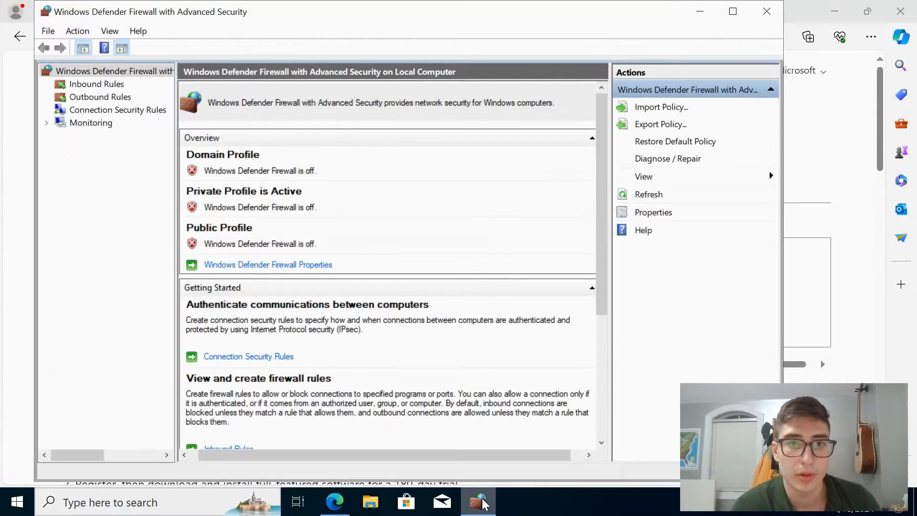
pyautogui.click(765, 11)
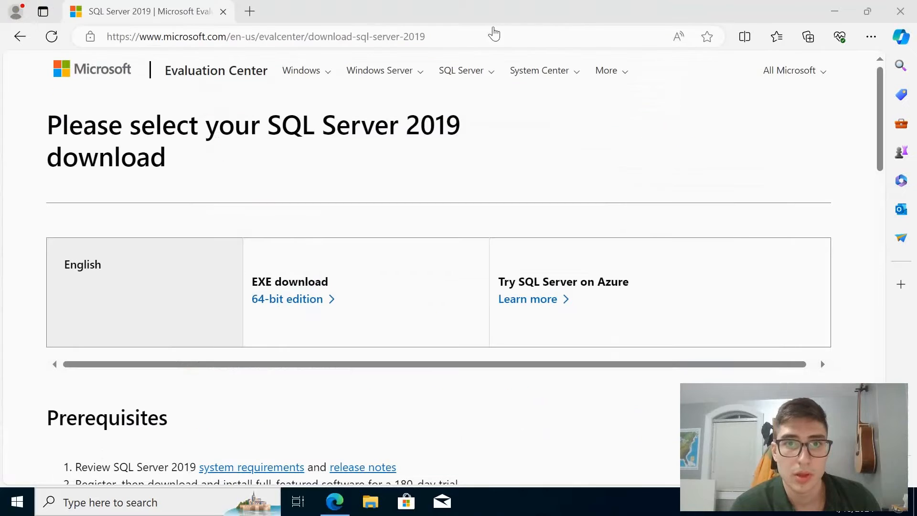
# Step: Search the web for "ssms", open the Microsoft Learn download article and download SQL Server Management Studio (SSMS) 20.1
pyautogui.click(480, 36)
pyautogui.write('ssms')
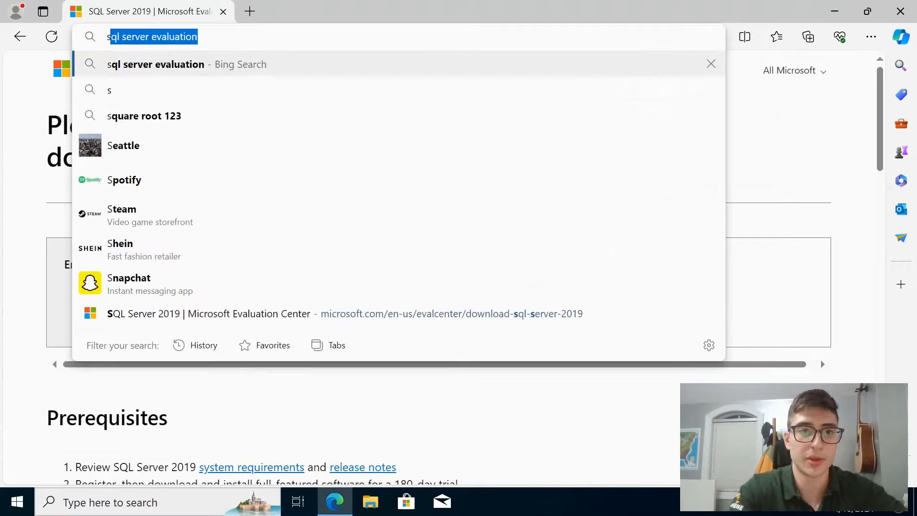
pyautogui.press('Return')
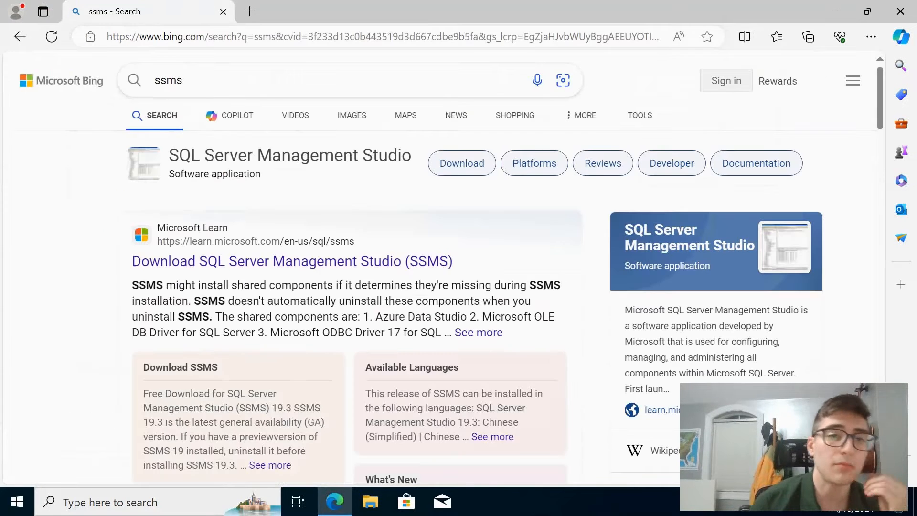
pyautogui.click(287, 260)
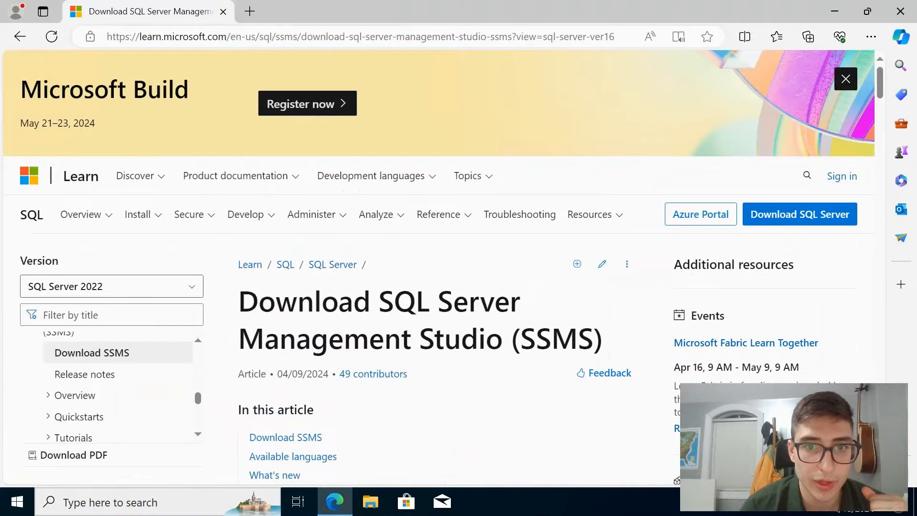
pyautogui.scroll(-5, 291, 208)
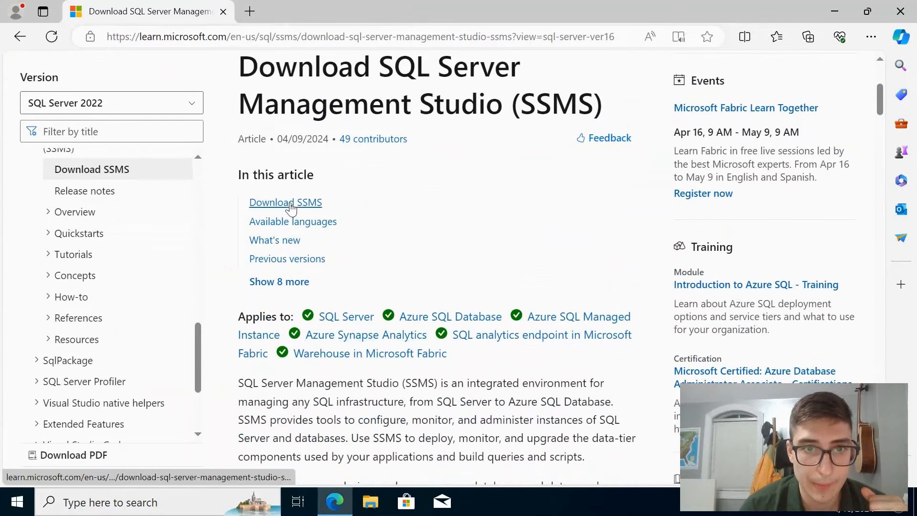
pyautogui.click(290, 204)
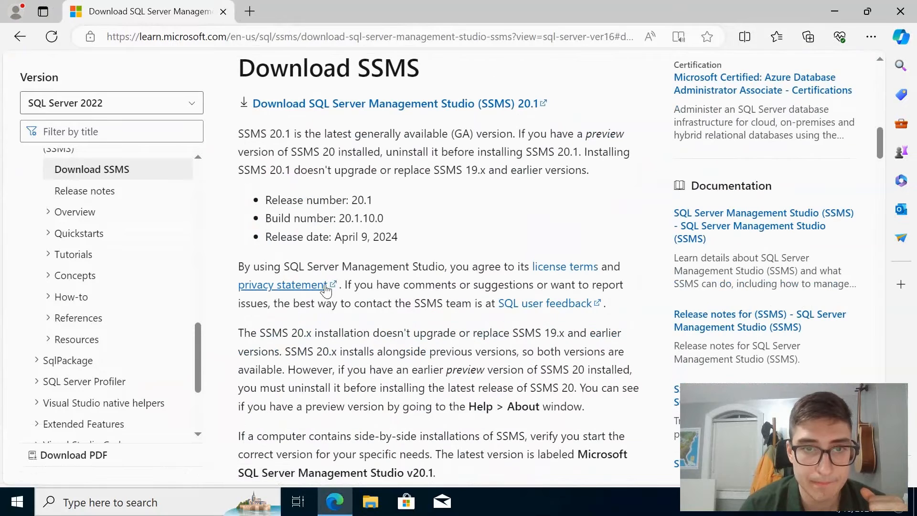
pyautogui.click(457, 104)
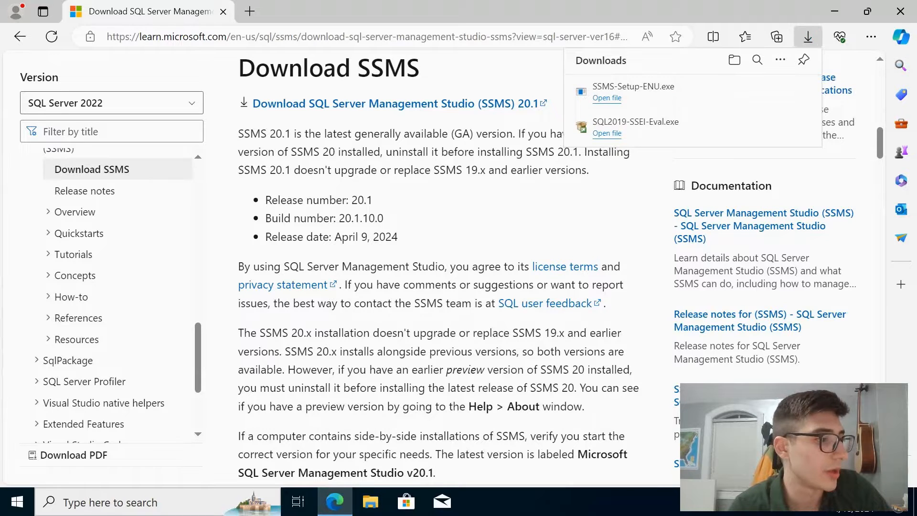
# Step: Run SSMS-Setup-ENU.exe, install SQL Server Management Studio 20.1 and restart the virtual machine to complete setup
pyautogui.click(611, 101)
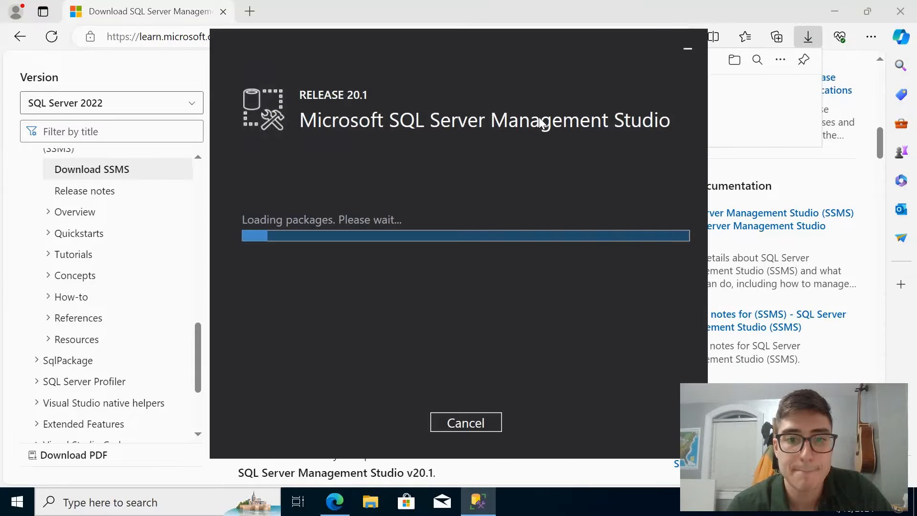
pyautogui.click(414, 423)
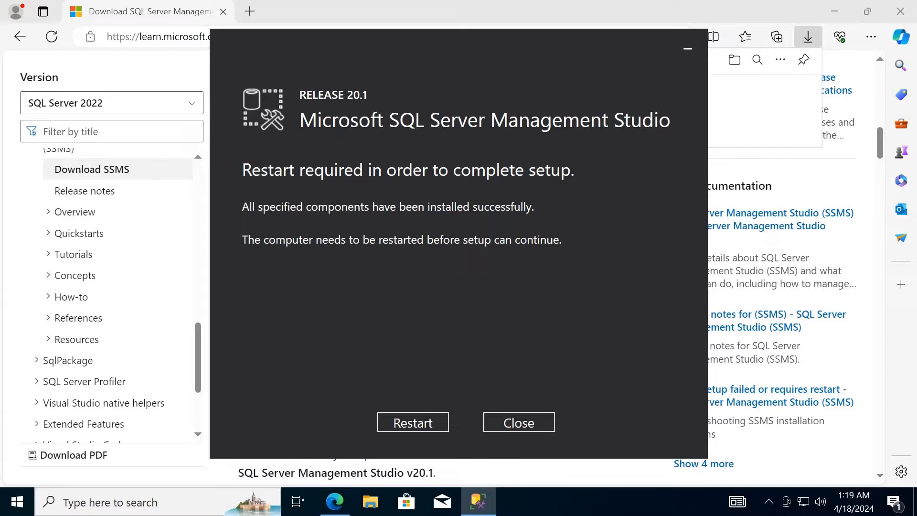
pyautogui.click(404, 426)
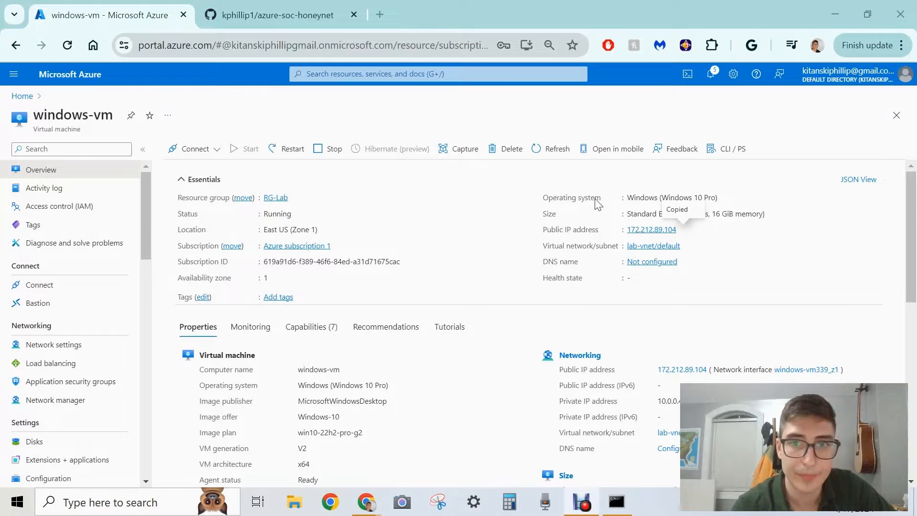
# Step: Copy the public IP address of windows-vm and connect to 172.212.89.104 with Remote Desktop Connection, accepting the certificate warning
pyautogui.click(682, 231)
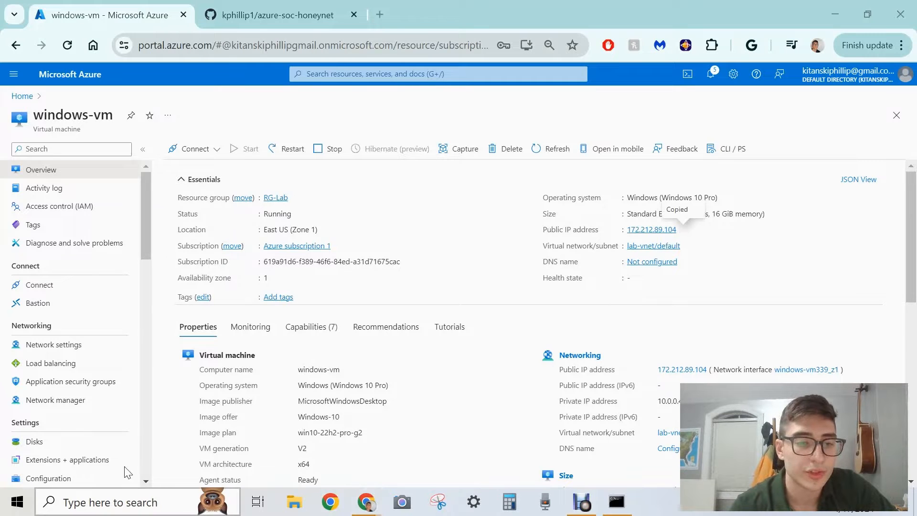
pyautogui.click(127, 501)
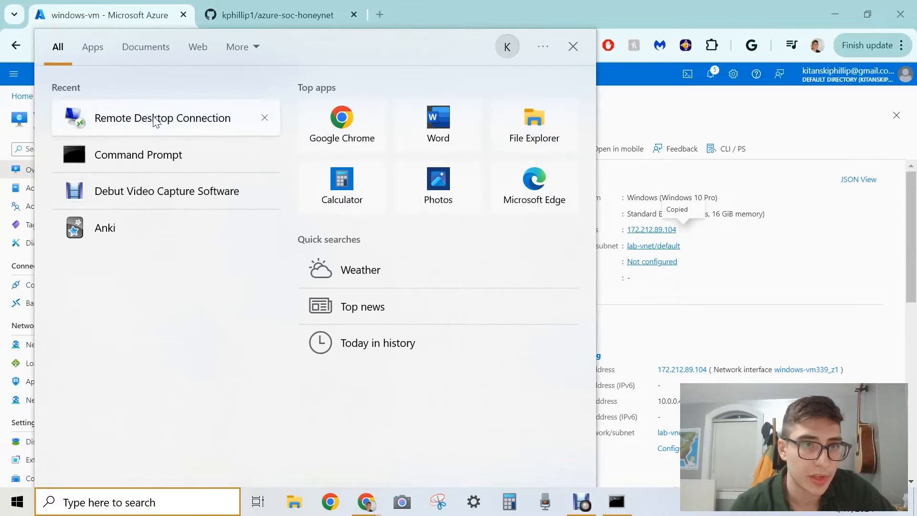
pyautogui.click(155, 120)
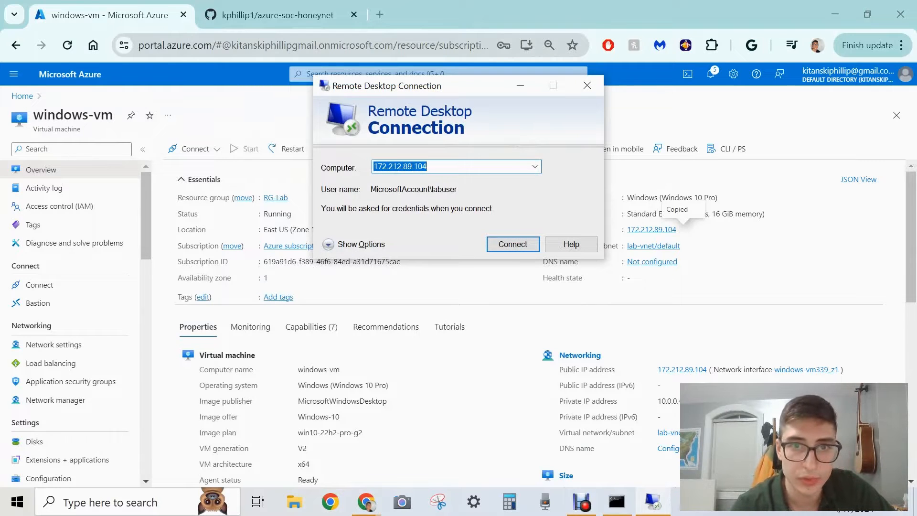
pyautogui.press('Return')
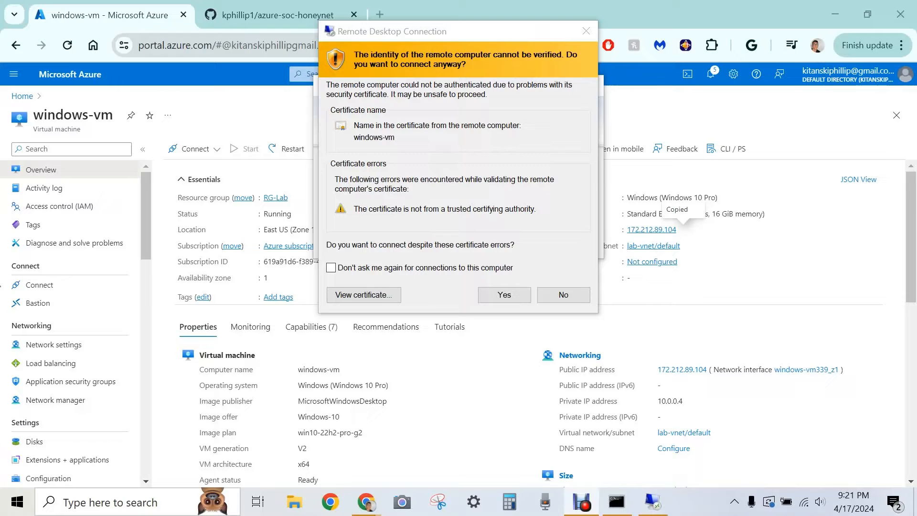
pyautogui.click(495, 294)
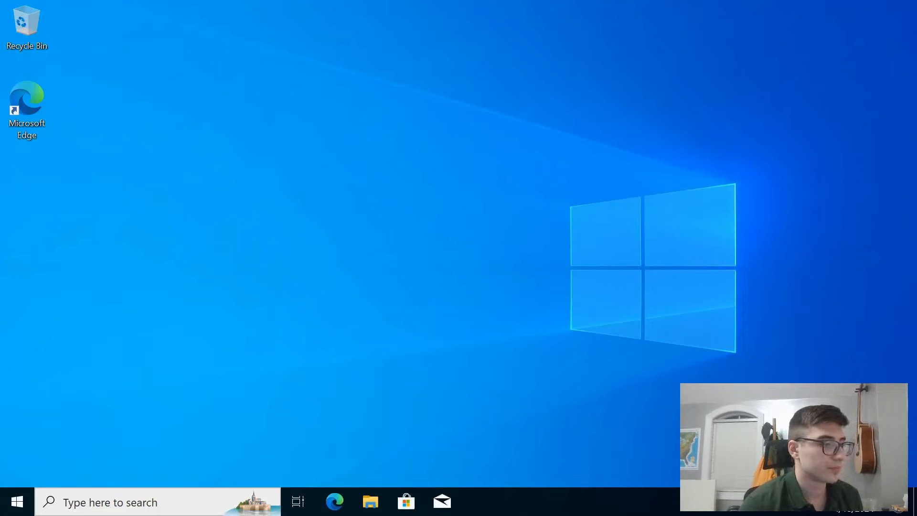
# Step: Open Event Viewer on the virtual machine and display the Security log under Windows Logs
pyautogui.click(124, 511)
pyautogui.write('ev')
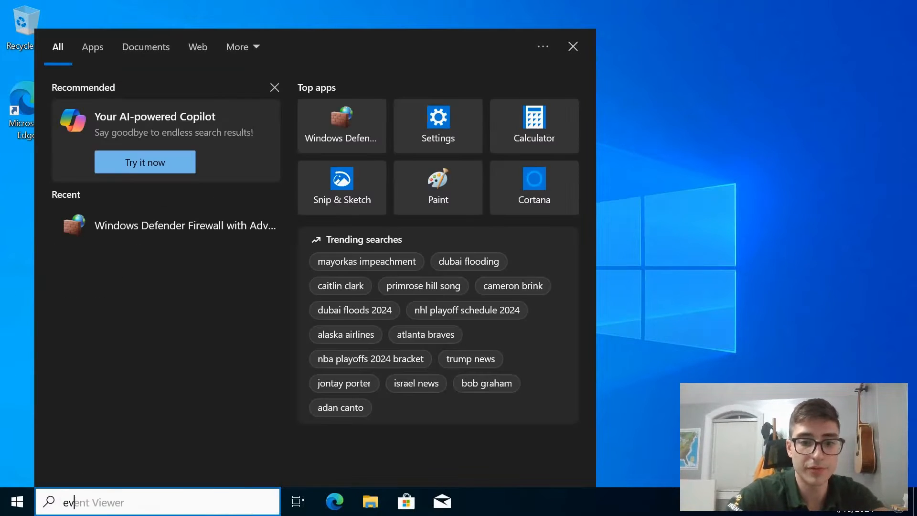
pyautogui.write('ent')
pyautogui.press('Return')
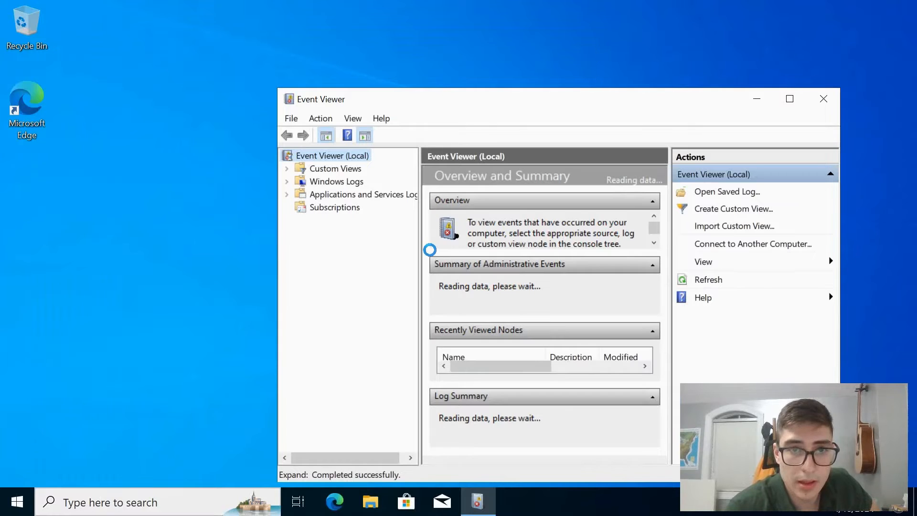
pyautogui.click(288, 182)
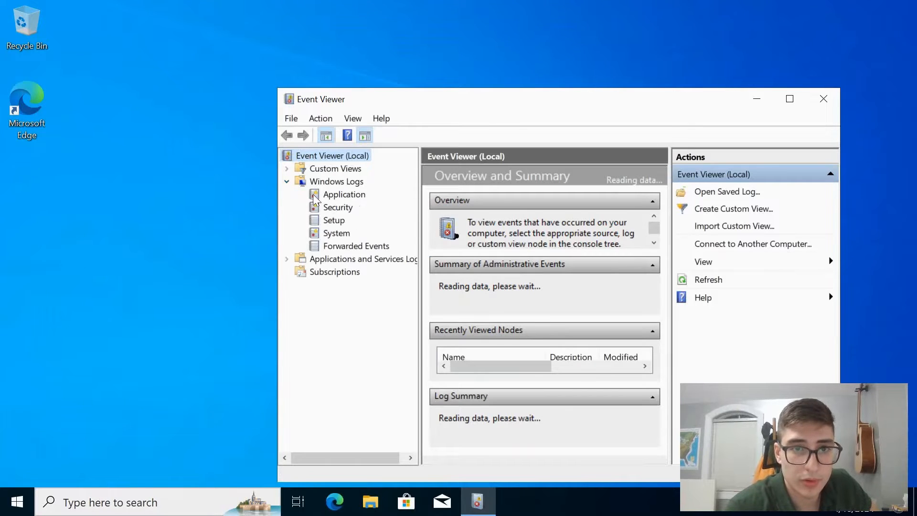
pyautogui.click(337, 207)
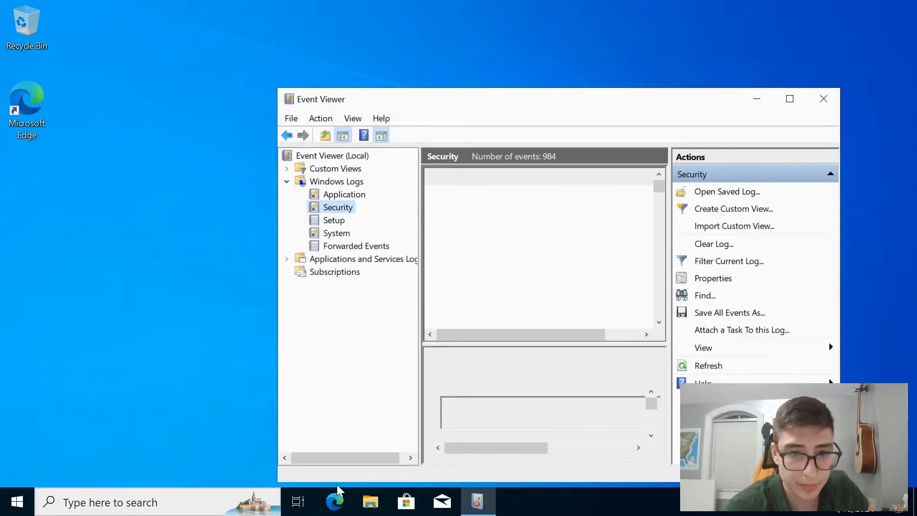
# Step: In Microsoft Edge, open the Learn article "Write SQL Server Audit events to the Security log" and copy its HKEY_LOCAL_MACHINE\SYSTEM\CurrentControlSet\Services\EventLog\Security registry path
pyautogui.click(335, 502)
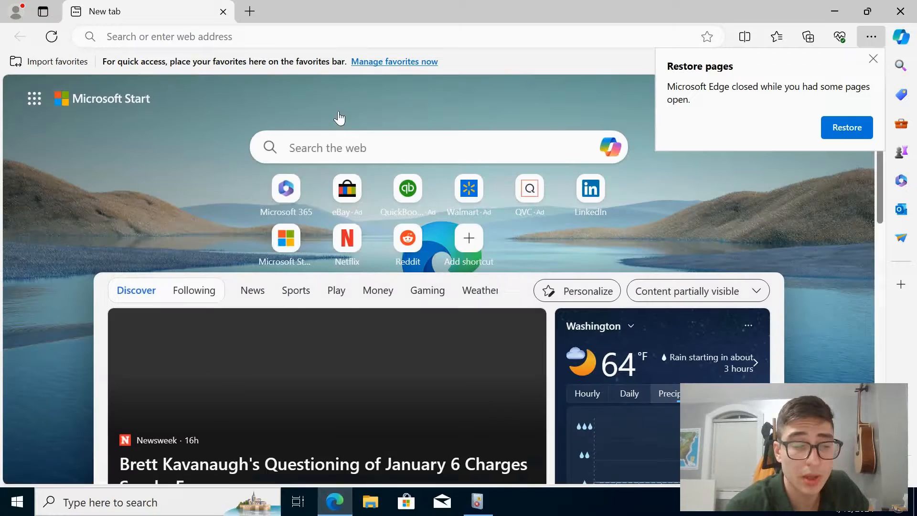
pyautogui.click(170, 36)
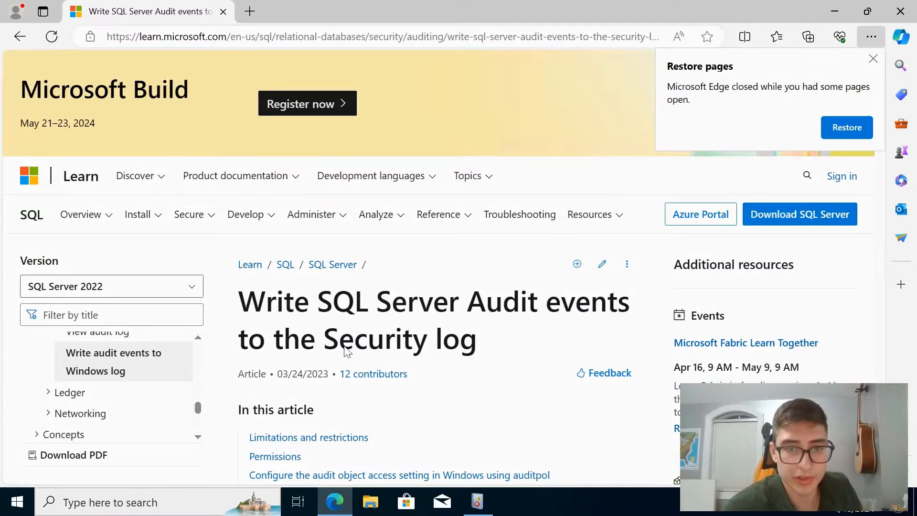
pyautogui.scroll(-8, 347, 351)
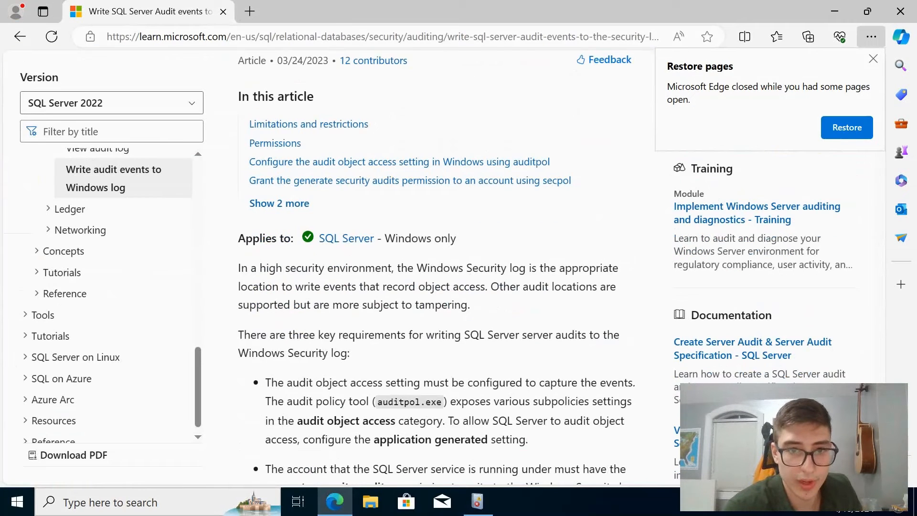
pyautogui.scroll(-5, 296, 178)
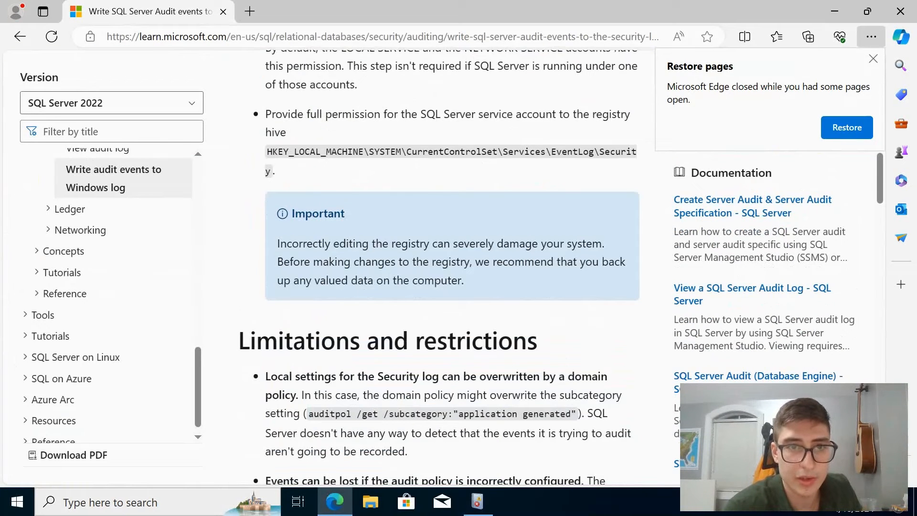
pyautogui.moveTo(266, 153); pyautogui.dragTo(273, 192)
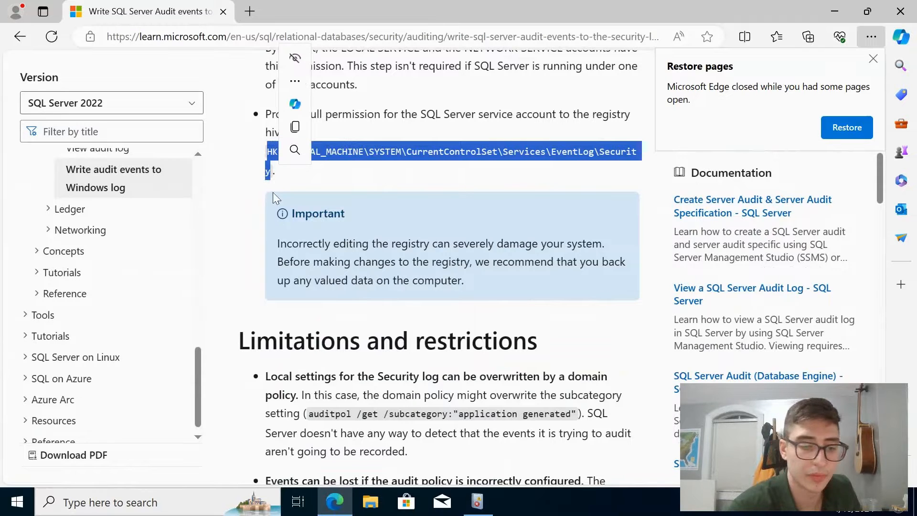
pyautogui.hotkey('ctrl', 'c')
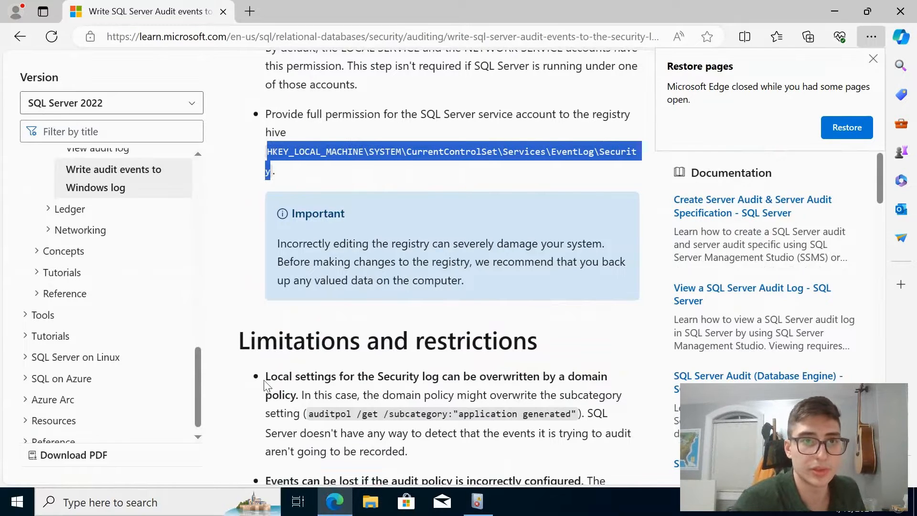
# Step: Open Registry Editor and go to the key HKEY_LOCAL_MACHINE\SYSTEM\CurrentControlSet\Services\EventLog\Security
pyautogui.click(158, 502)
pyautogui.write('regi')
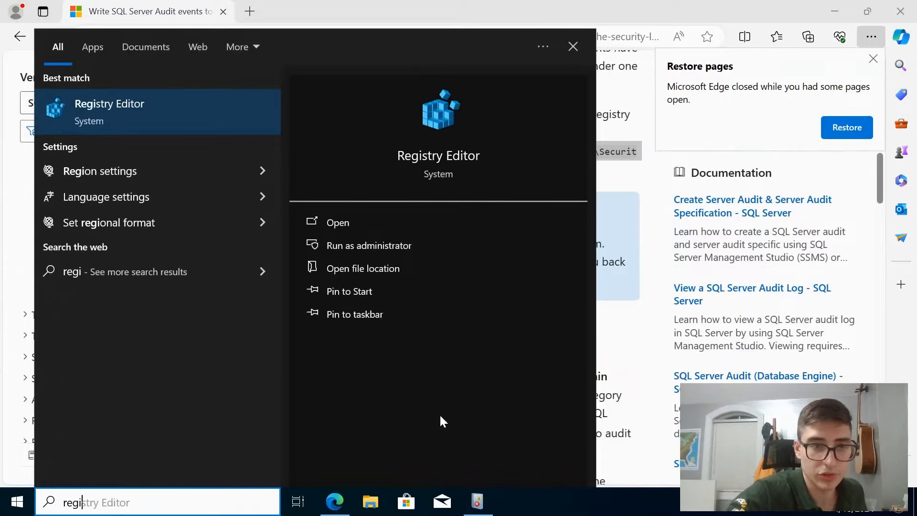
pyautogui.click(225, 108)
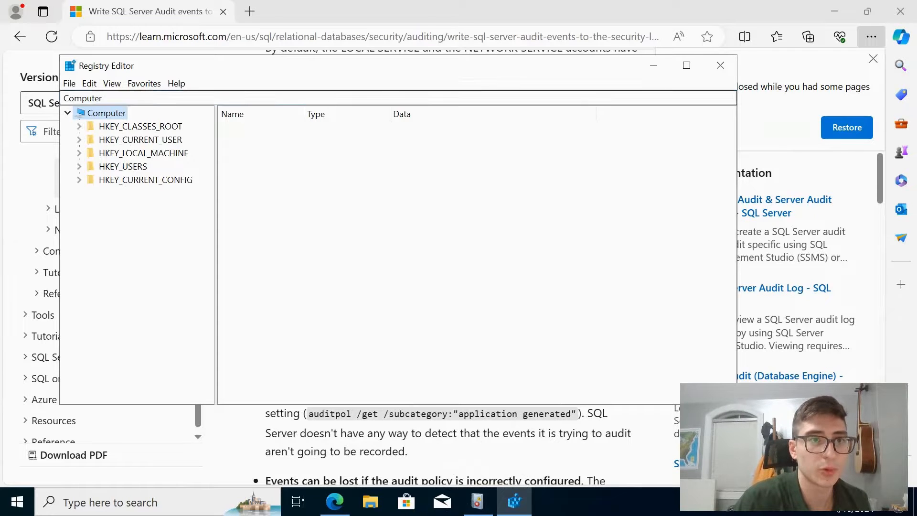
pyautogui.click(98, 99)
pyautogui.hotkey('ctrl', 'v')
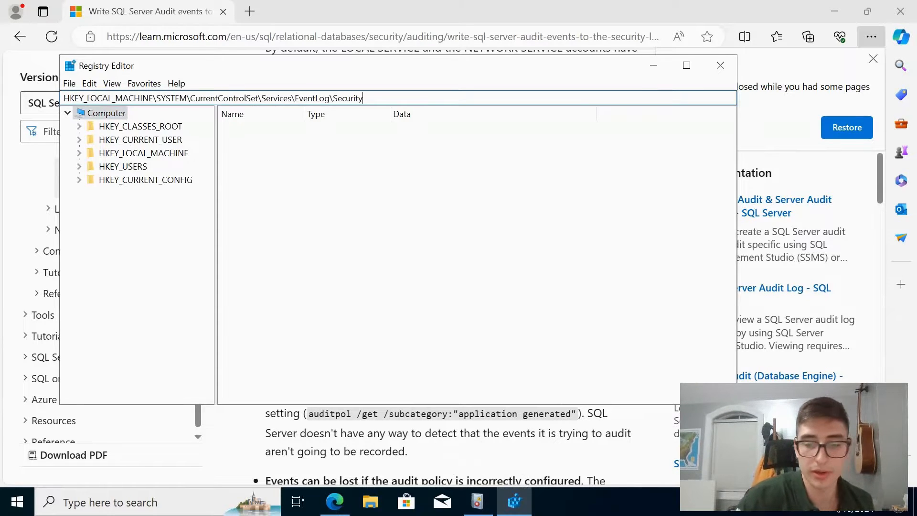
pyautogui.press('Return')
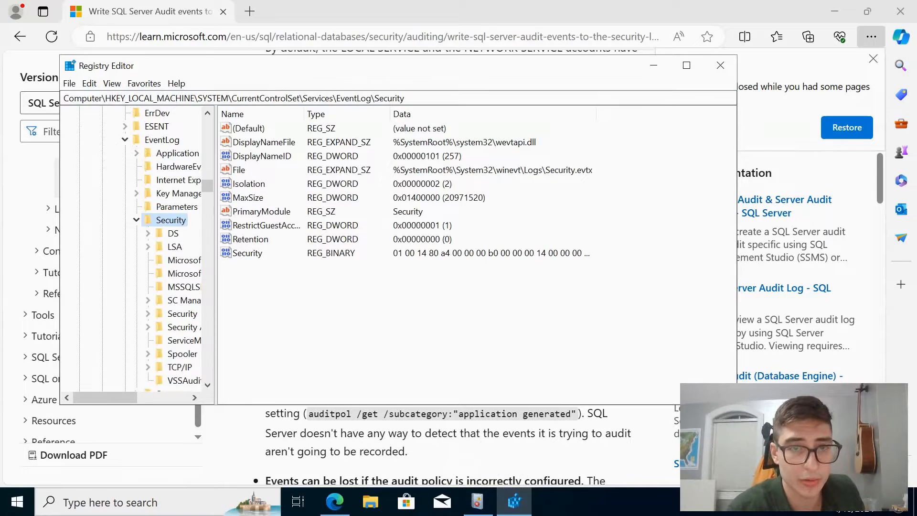
# Step: Open the permissions of the EventLog Security registry key and add the NETWORK SERVICE account, checking its name
pyautogui.rightClick(161, 221)
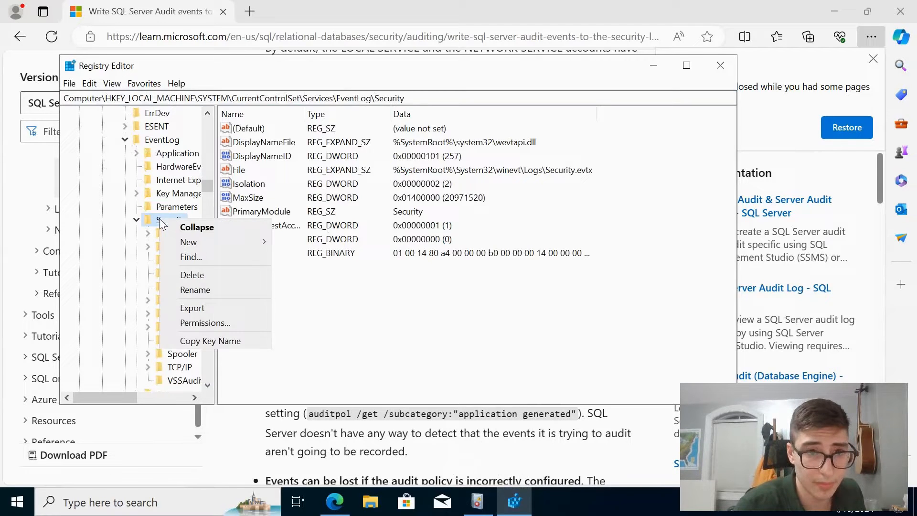
pyautogui.click(199, 325)
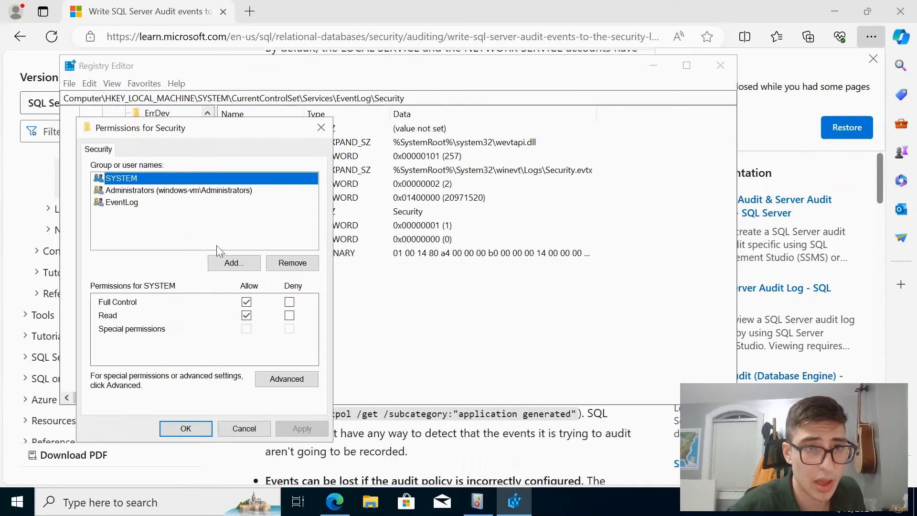
pyautogui.click(231, 265)
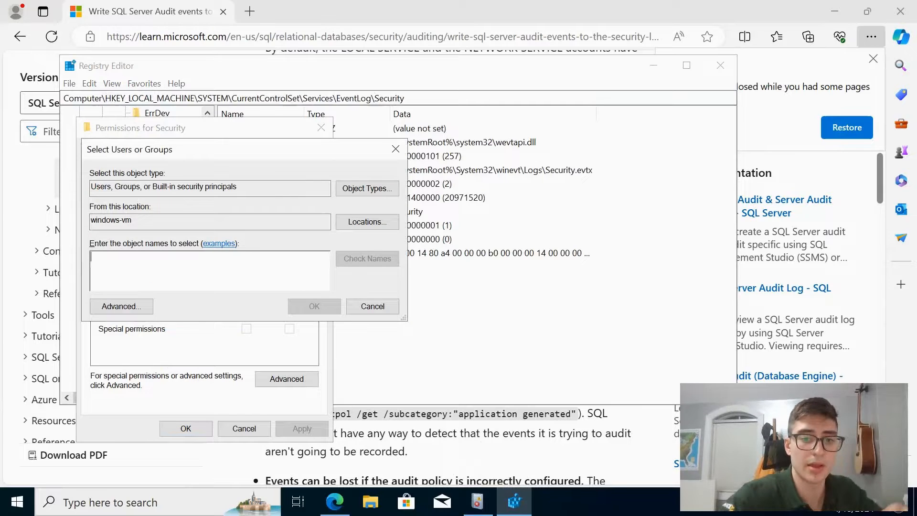
pyautogui.write('network servic')
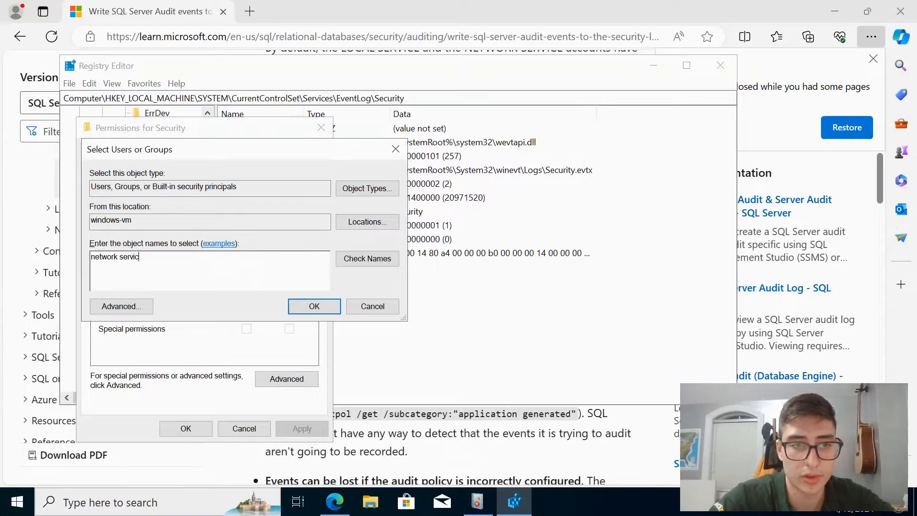
pyautogui.write('e')
pyautogui.click(344, 257)
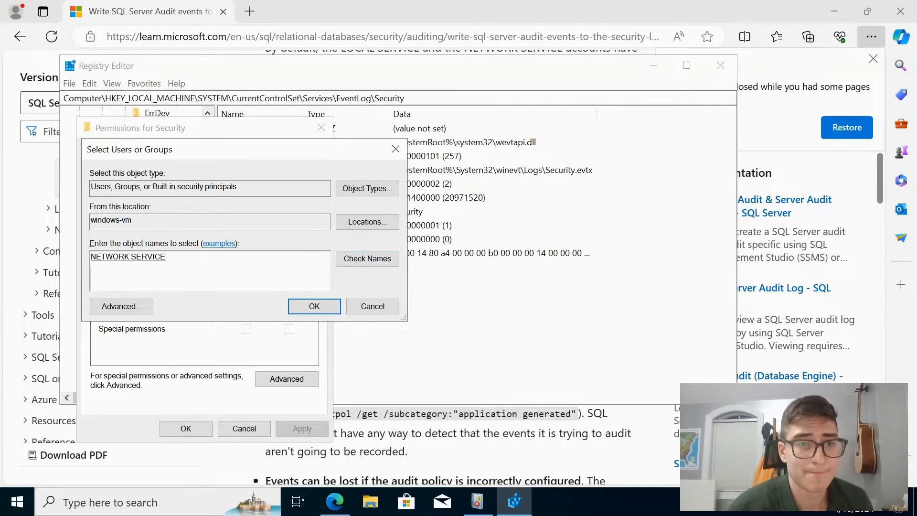
pyautogui.click(315, 307)
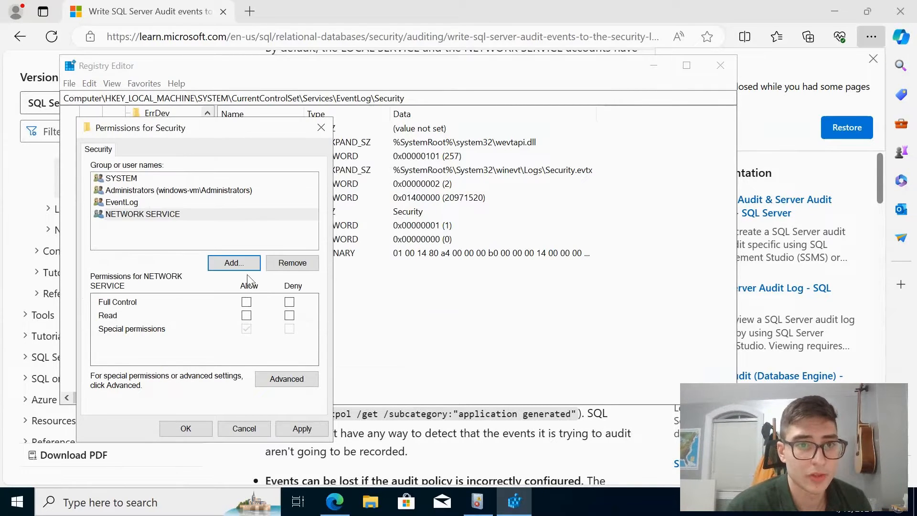
# Step: Allow NETWORK SERVICE Full Control over the Security key, apply the permissions and minimize Registry Editor
pyautogui.click(246, 303)
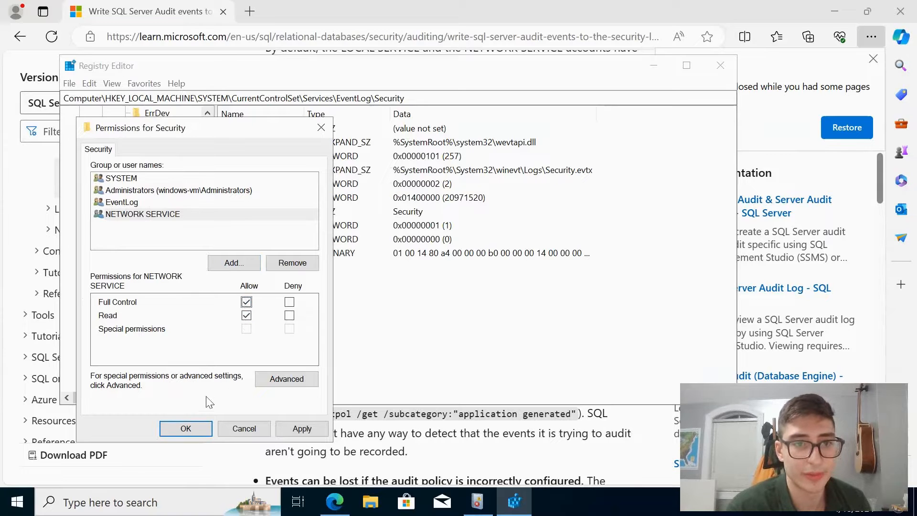
pyautogui.click(312, 430)
pyautogui.click(185, 429)
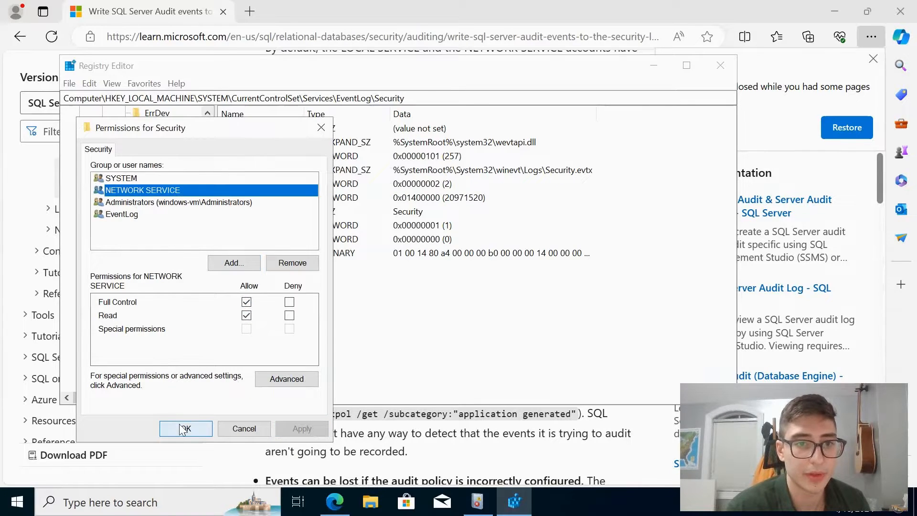
pyautogui.click(653, 66)
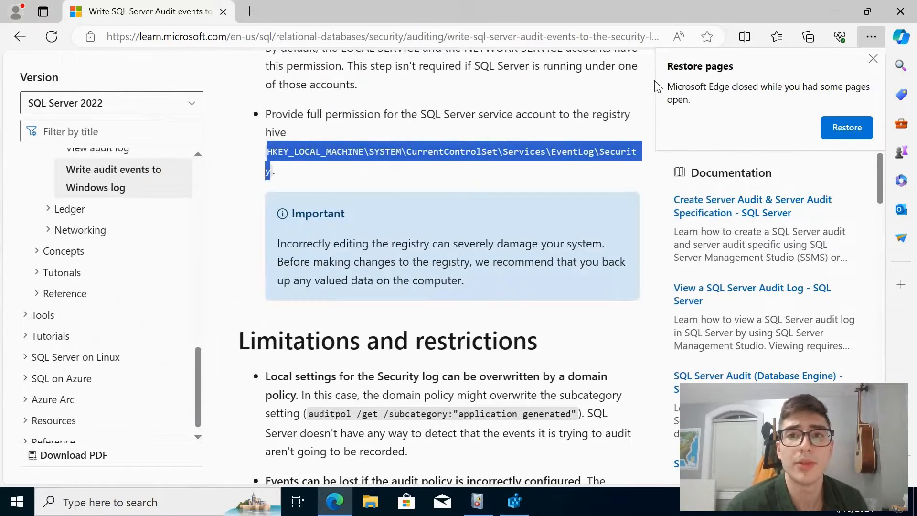
# Step: Copy the auditpol command from the article's section on configuring the audit object access setting
pyautogui.scroll(-3, 514, 283)
pyautogui.scroll(-15, 515, 288)
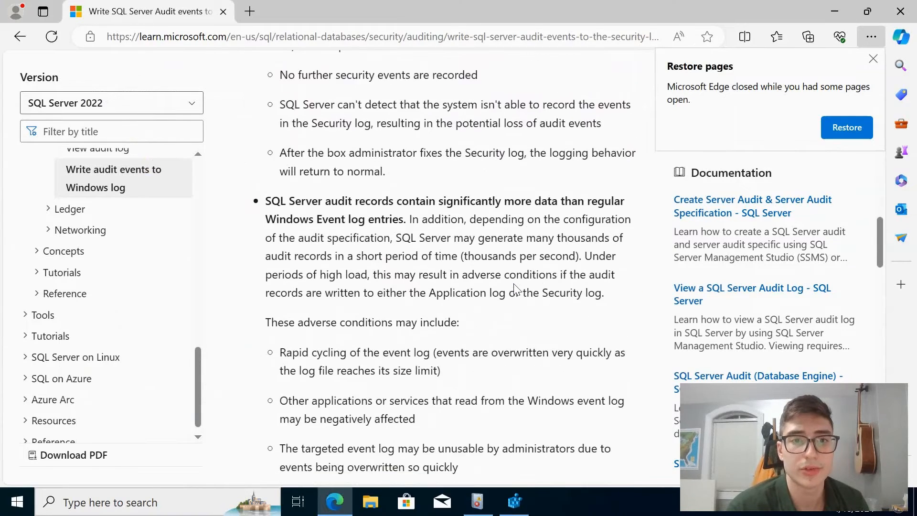
pyautogui.scroll(-4, 515, 288)
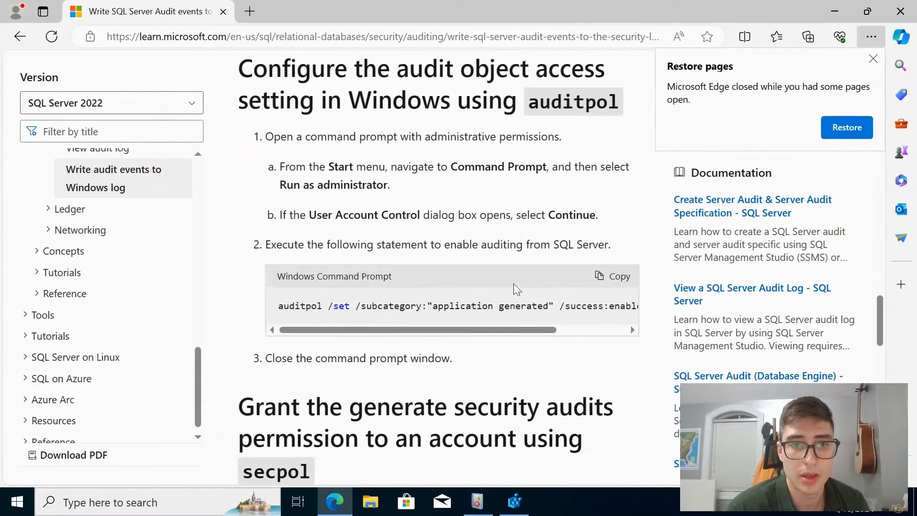
pyautogui.click(611, 277)
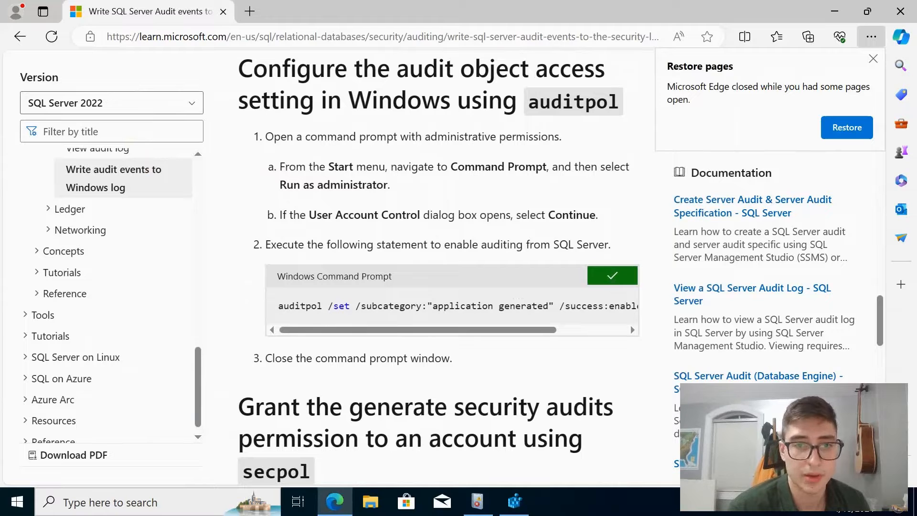
# Step: Open Command Prompt and run the copied auditpol command enabling success and failure auditing for the "application generated" subcategory
pyautogui.press('super')
pyautogui.write('c')
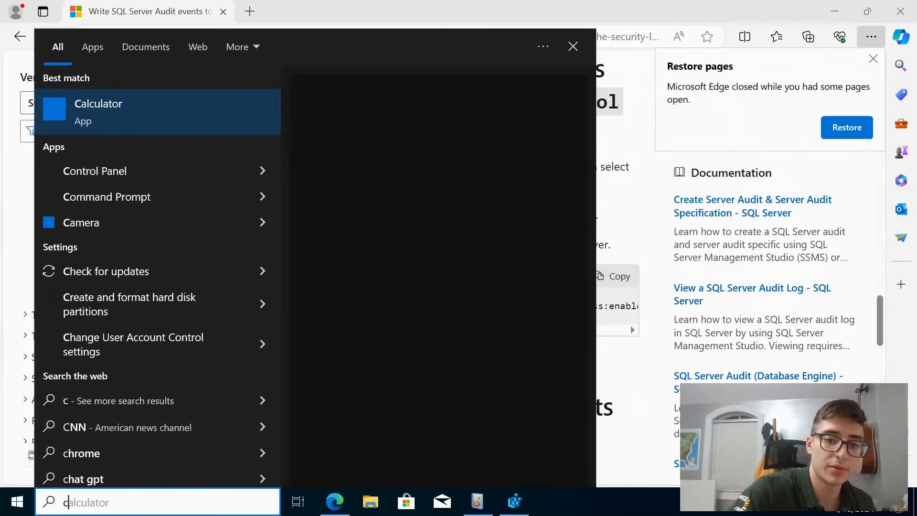
pyautogui.write('o')
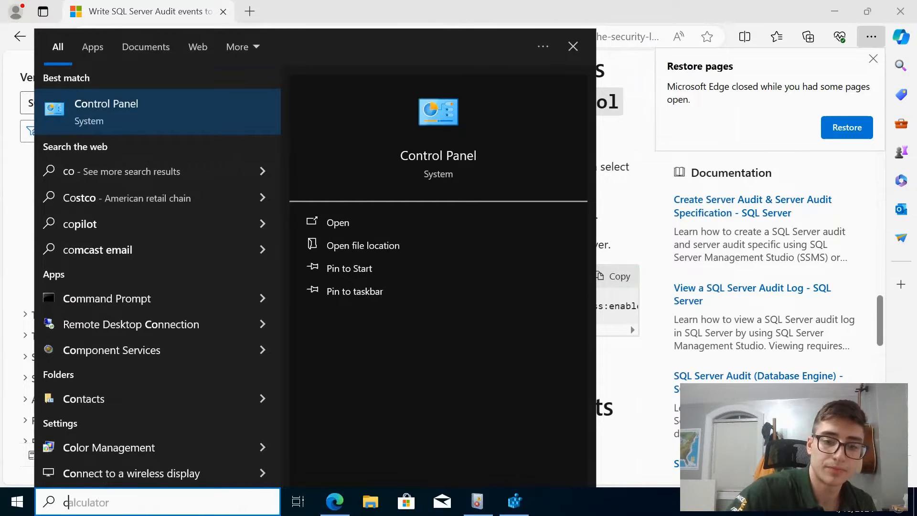
pyautogui.write('md')
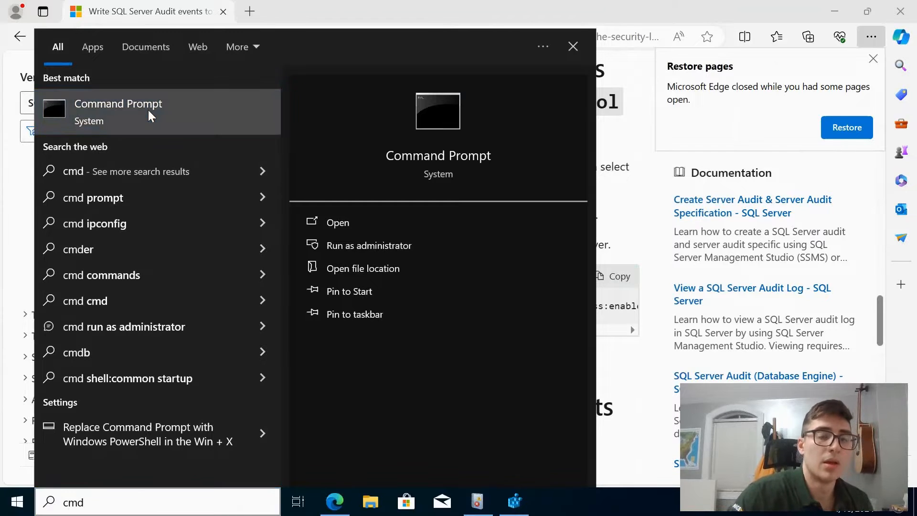
pyautogui.click(149, 110)
pyautogui.hotkey('ctrl', 'v')
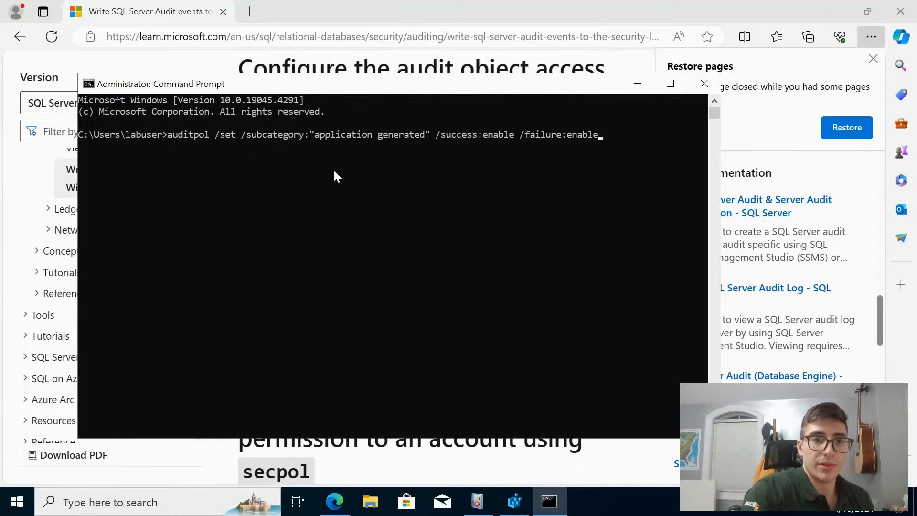
pyautogui.press('Return')
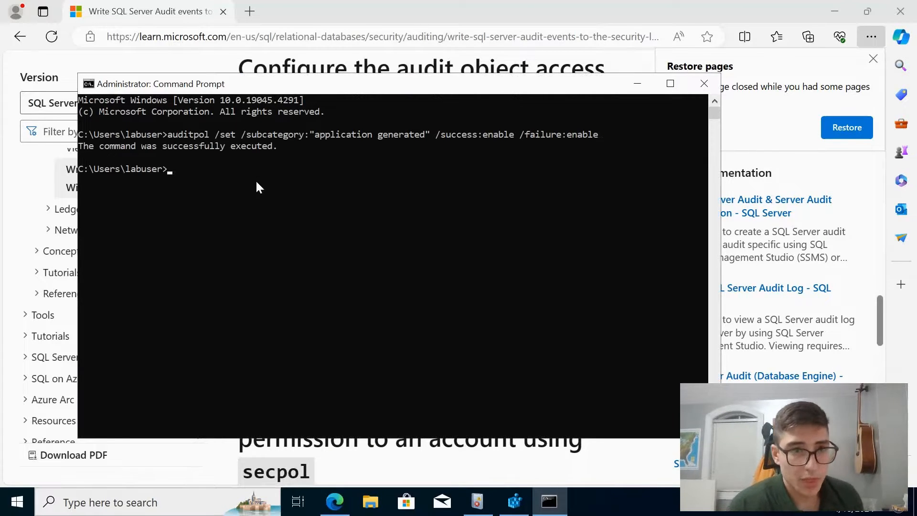
# Step: Launch SQL Server Management Studio 20 and connect to windows-vm with SQL Server Authentication as sa, entering the password and trusting the server certificate
pyautogui.click(198, 502)
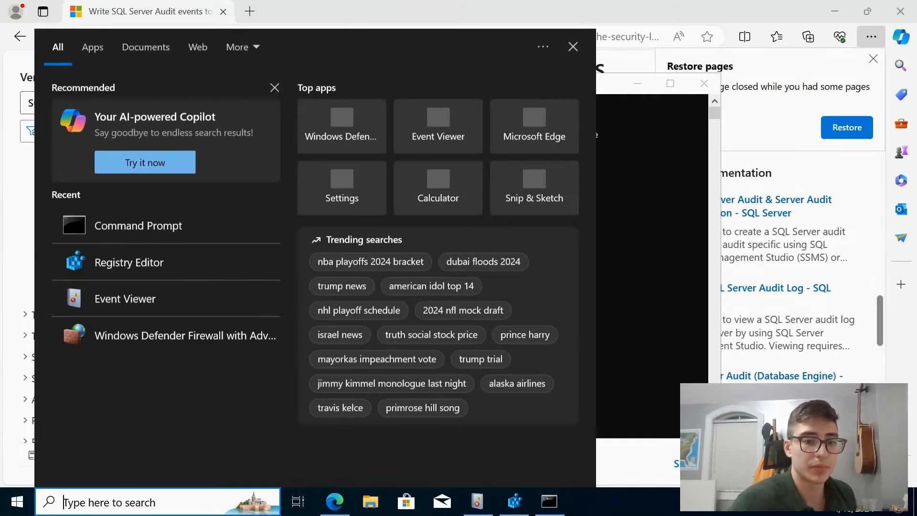
pyautogui.write('ssms')
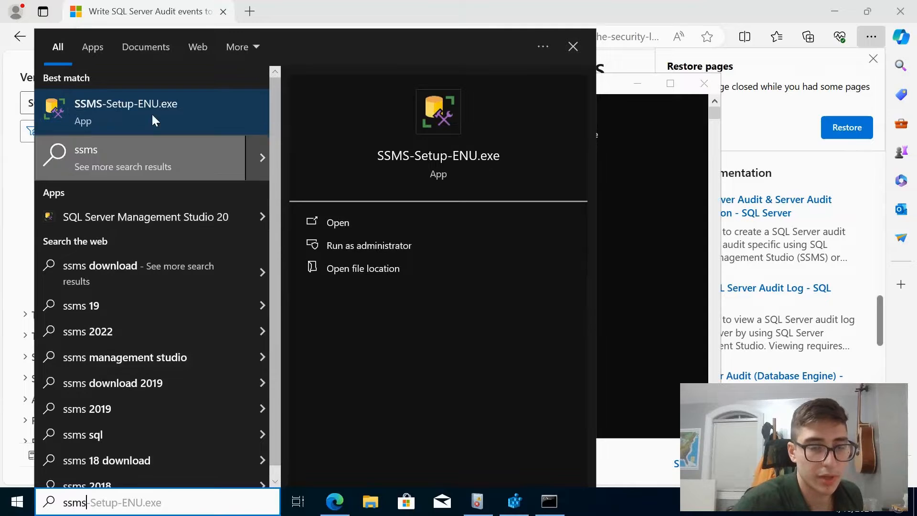
pyautogui.click(142, 218)
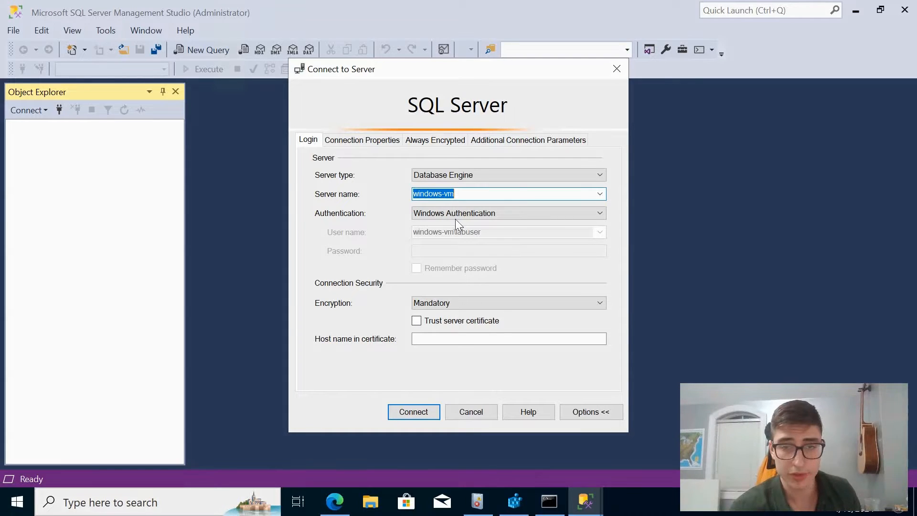
pyautogui.click(480, 216)
pyautogui.click(453, 235)
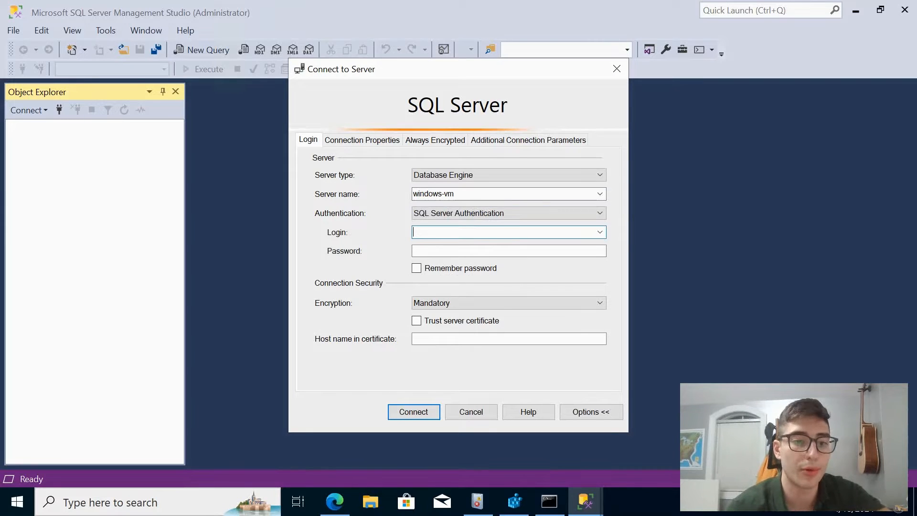
pyautogui.press('Tab')
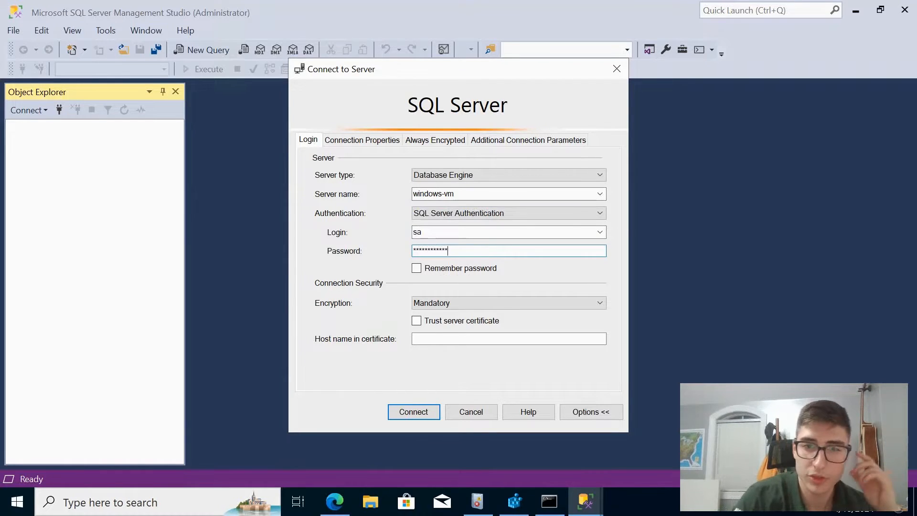
pyautogui.click(466, 326)
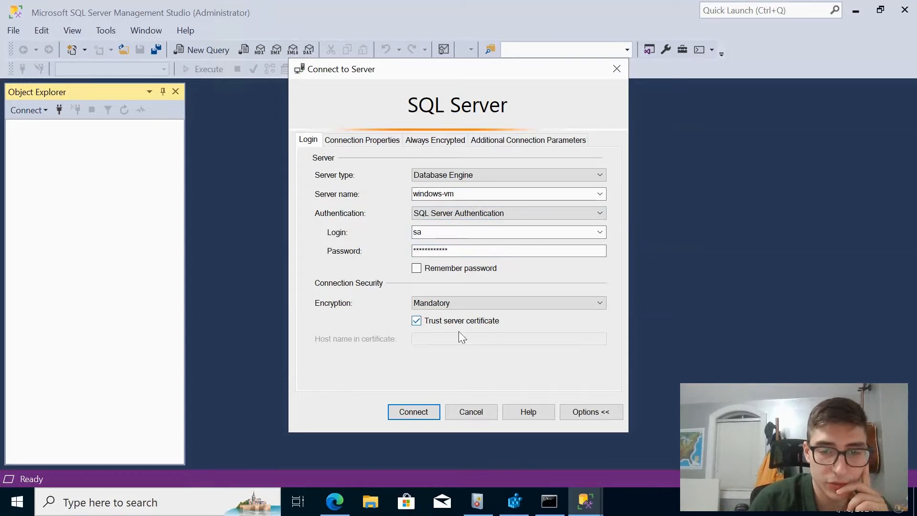
pyautogui.click(407, 412)
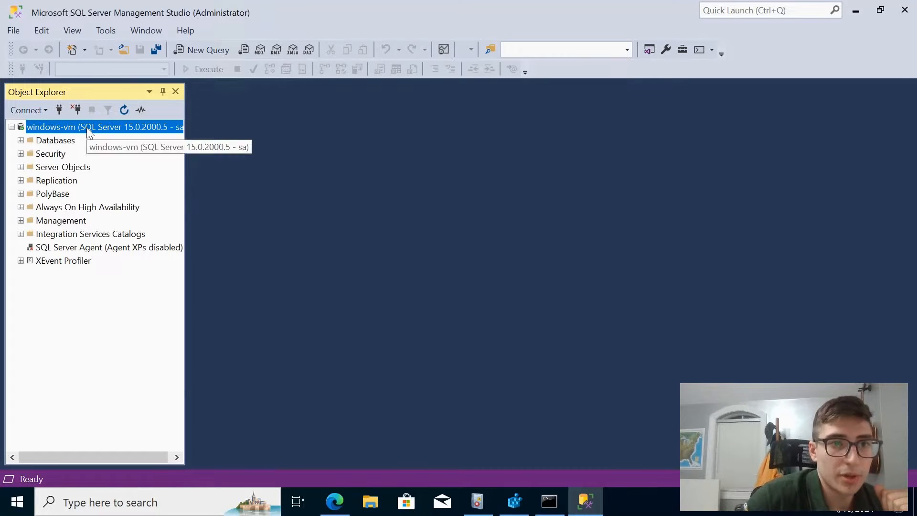
# Step: Set login auditing to both failed and successful logins in the security properties of the windows-vm server and save the change
pyautogui.rightClick(88, 130)
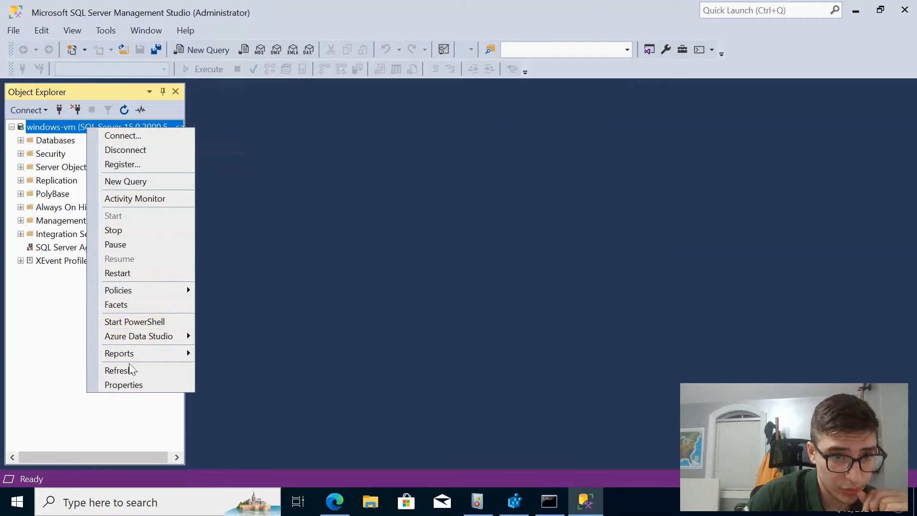
pyautogui.click(130, 386)
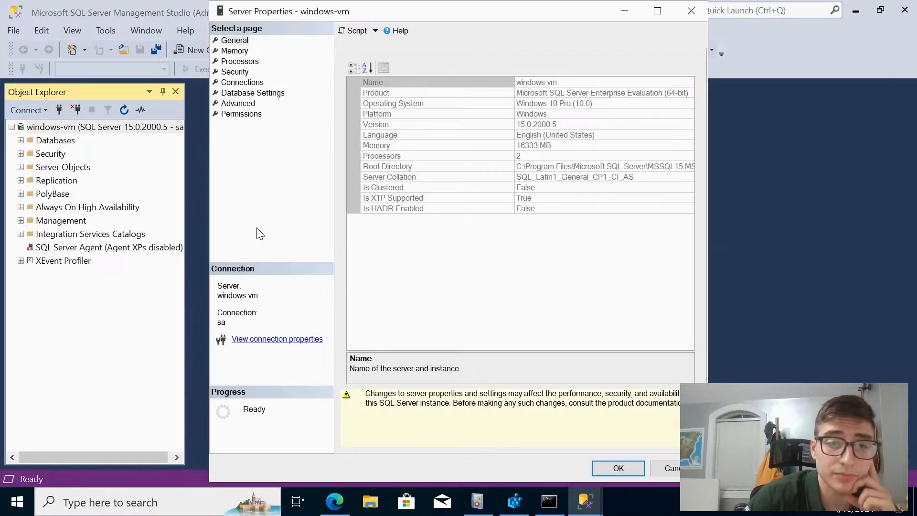
pyautogui.click(236, 72)
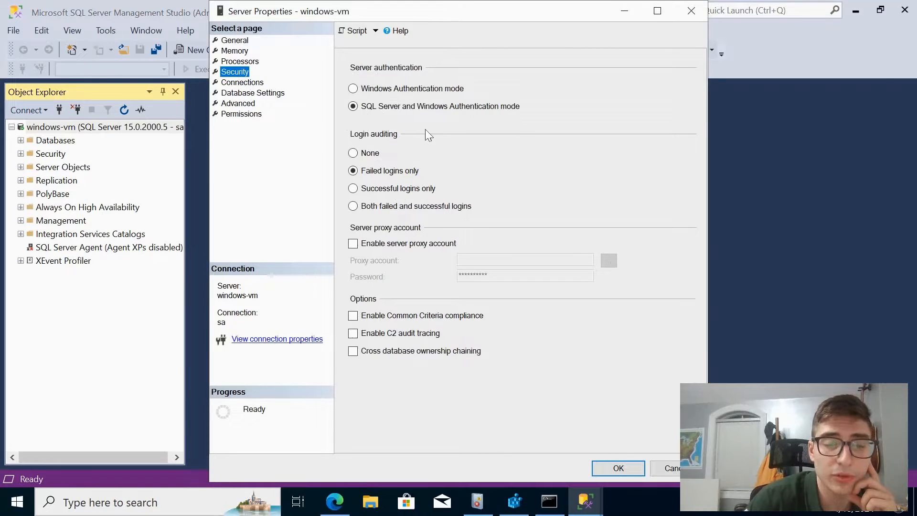
pyautogui.click(446, 207)
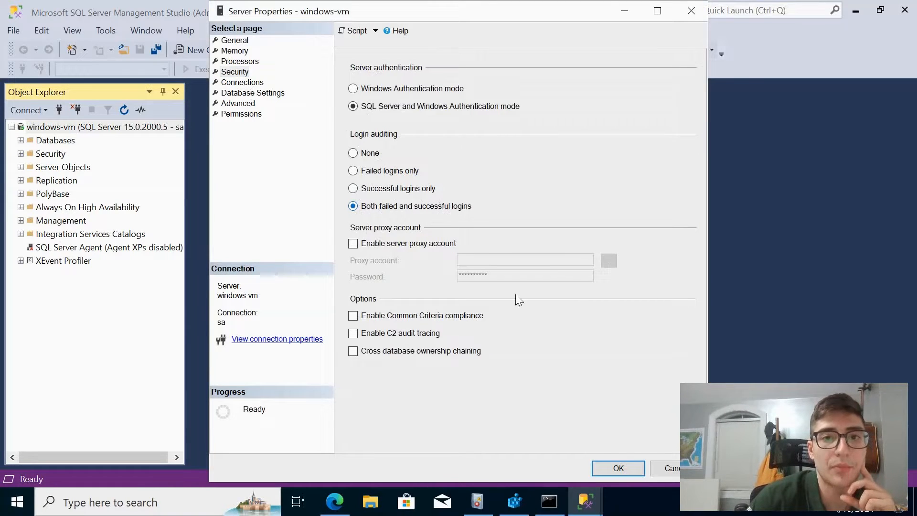
pyautogui.click(605, 469)
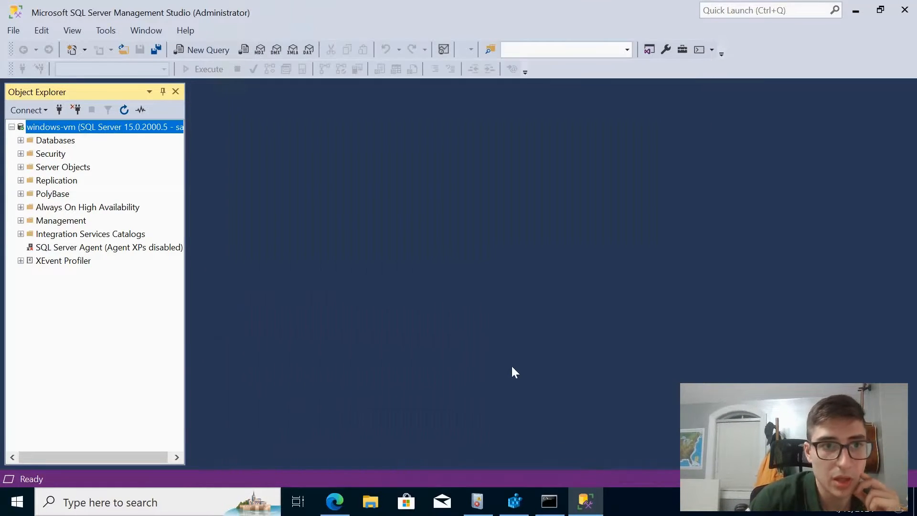
# Step: Disconnect from windows-vm and try to reconnect with the login sal, entering a password, and dismiss the resulting dialog
pyautogui.click(75, 110)
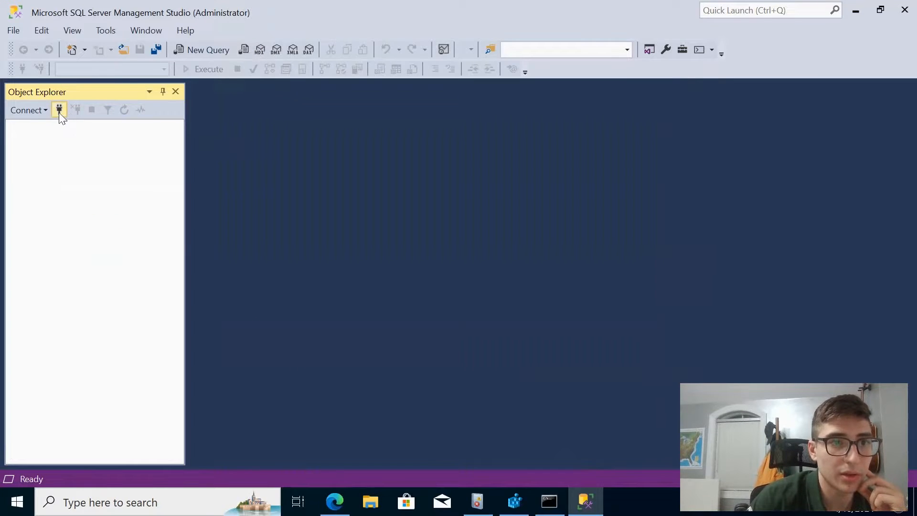
pyautogui.click(60, 110)
pyautogui.click(415, 252)
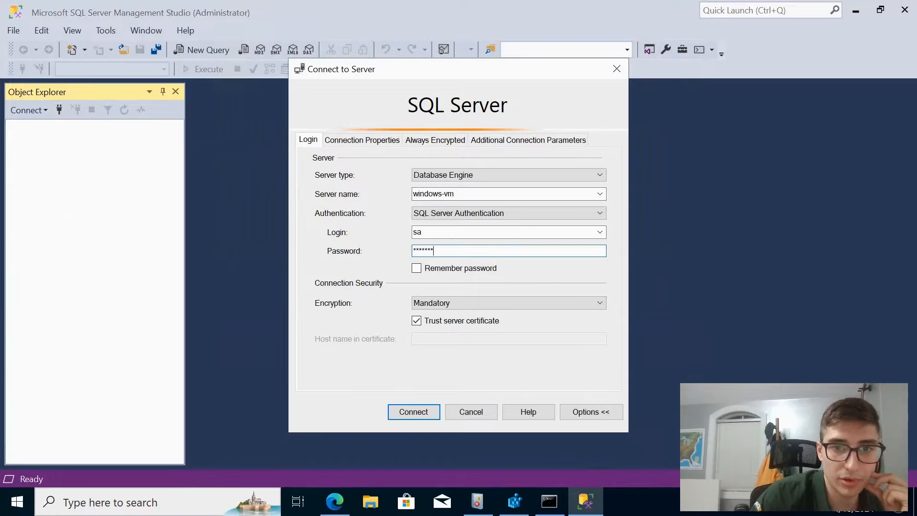
pyautogui.hotkey('shift', 'Tab')
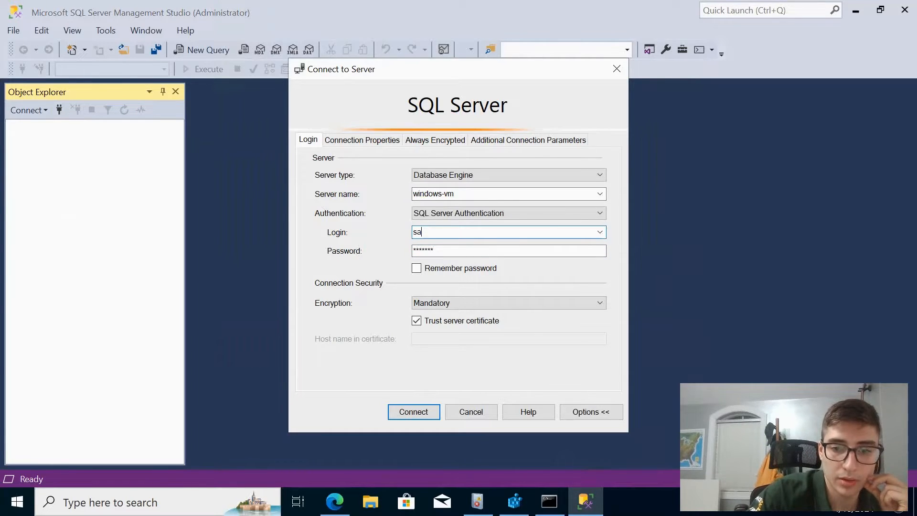
pyautogui.write('l')
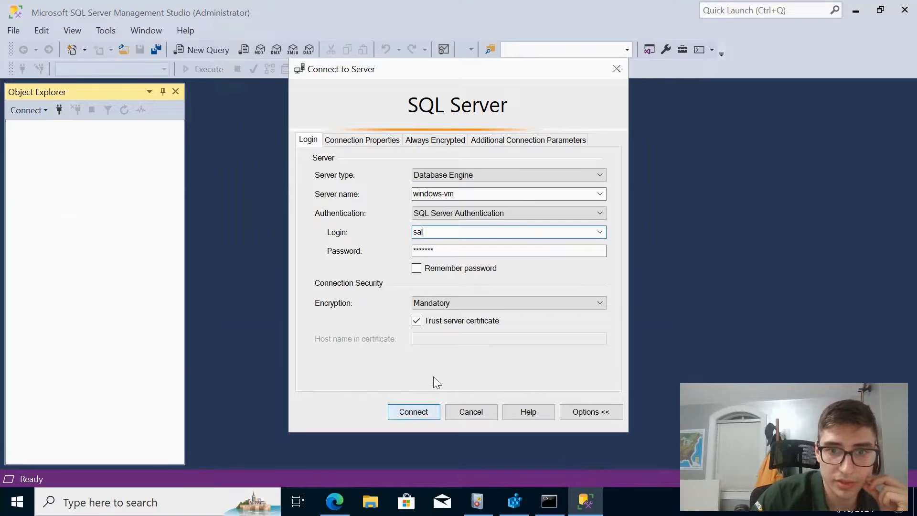
pyautogui.click(400, 413)
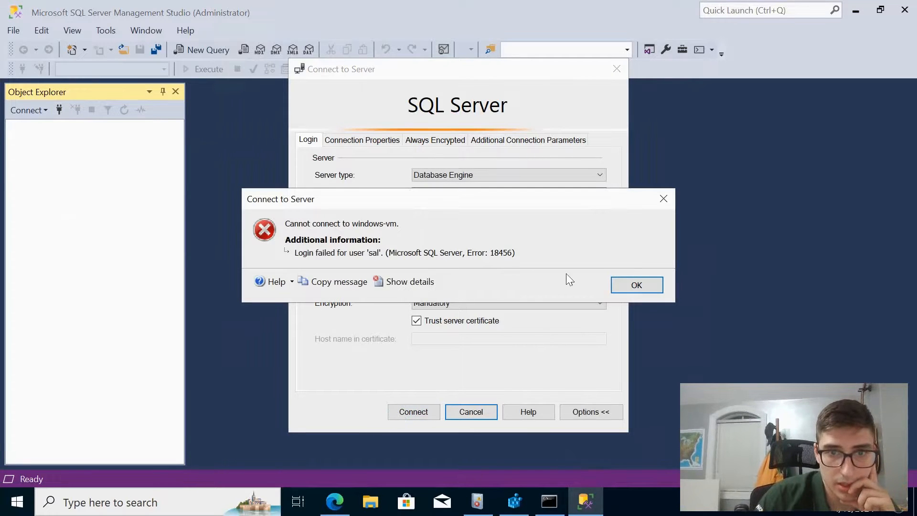
pyautogui.click(636, 285)
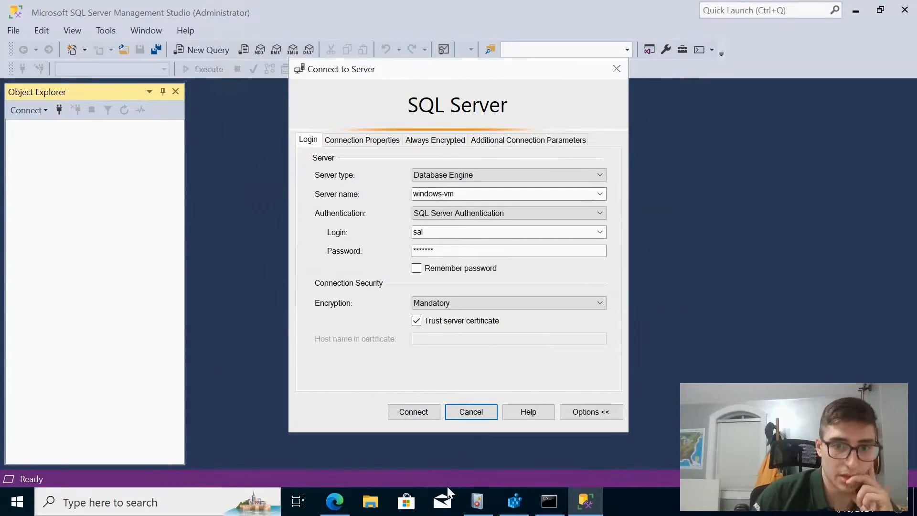
# Step: Check the Windows Application log in Event Viewer for the failed SQL Server login, and minimize the remote desktop session
pyautogui.click(477, 503)
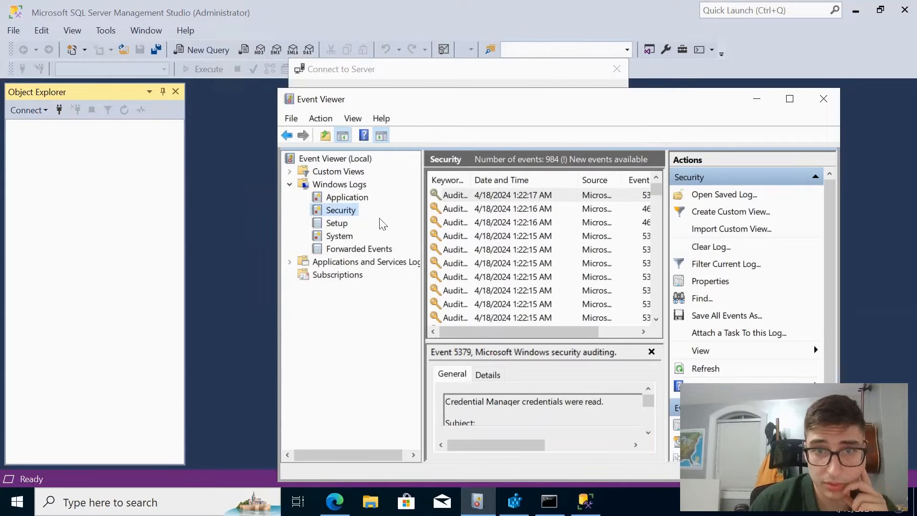
pyautogui.click(349, 198)
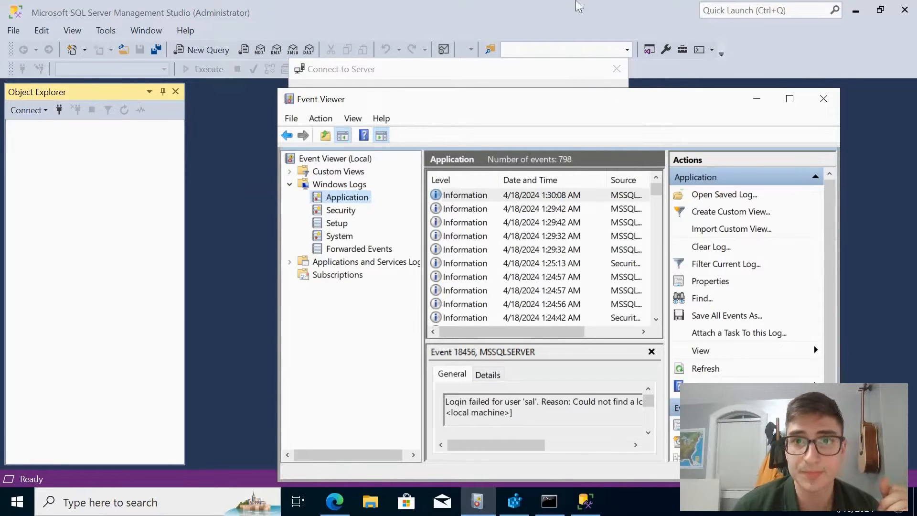
pyautogui.moveTo(576, 1)
pyautogui.click(603, 12)
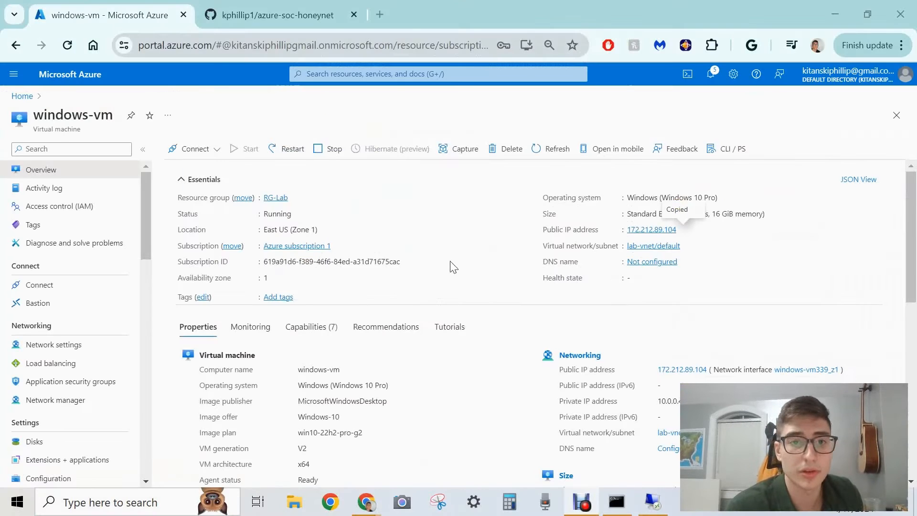
# Step: Copy linux-vm's public IP address from the Azure portal and ping 172.212.90.198 from the local Command Prompt
pyautogui.click(617, 502)
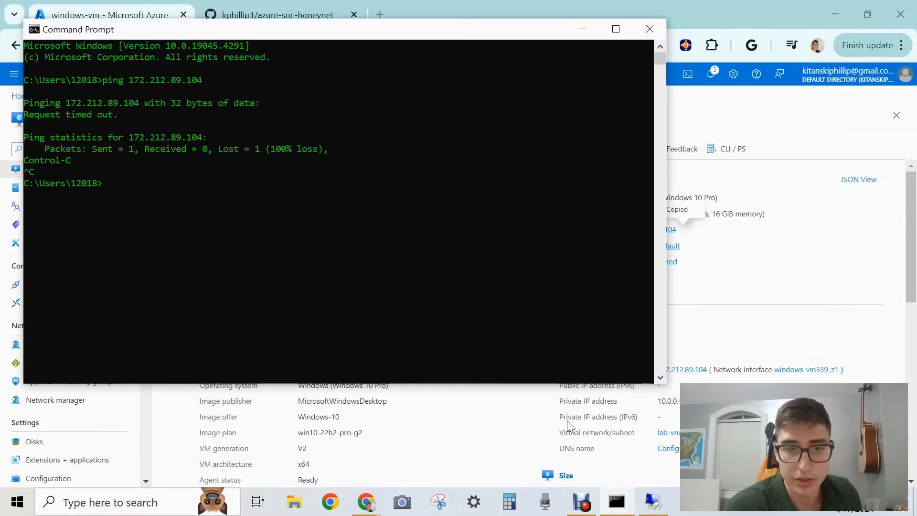
pyautogui.write('ping')
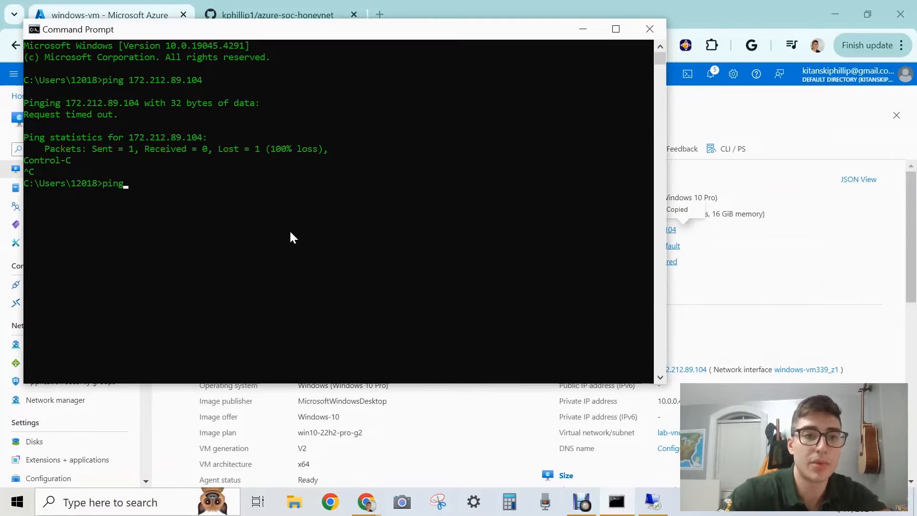
pyautogui.click(766, 317)
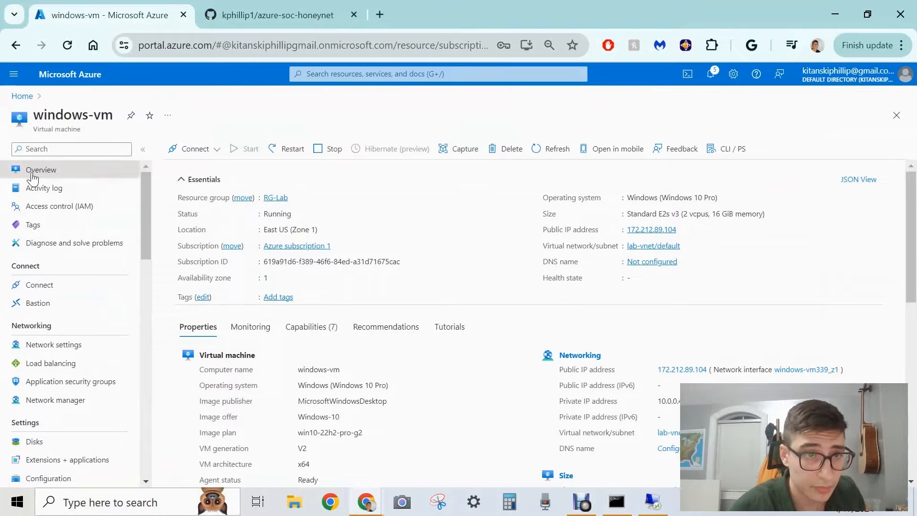
pyautogui.click(22, 96)
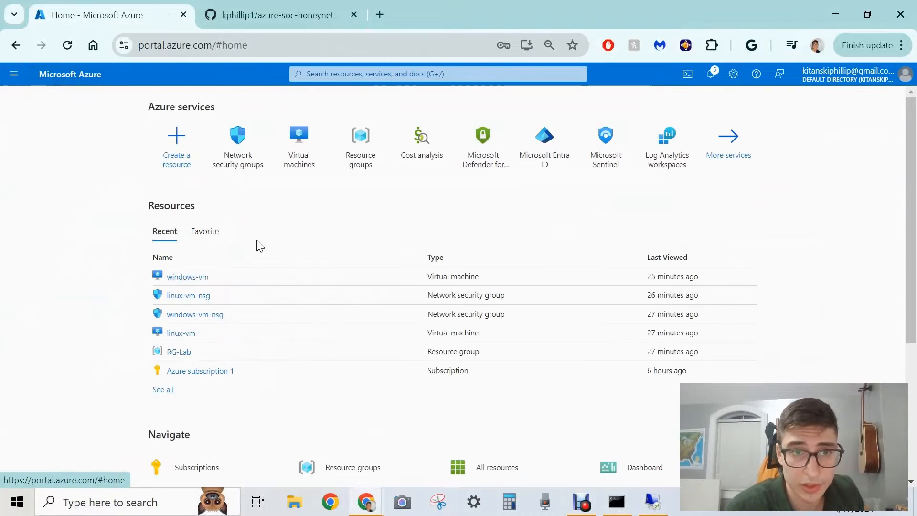
pyautogui.click(184, 334)
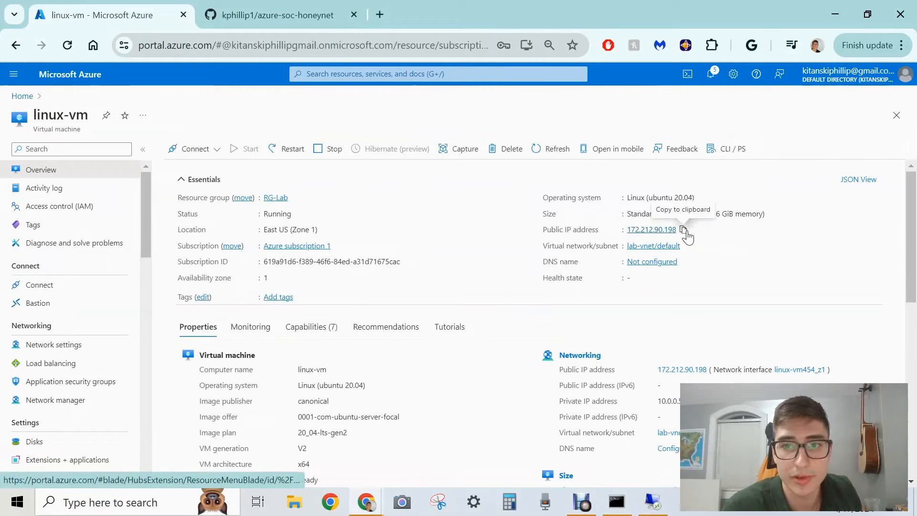
pyautogui.click(683, 230)
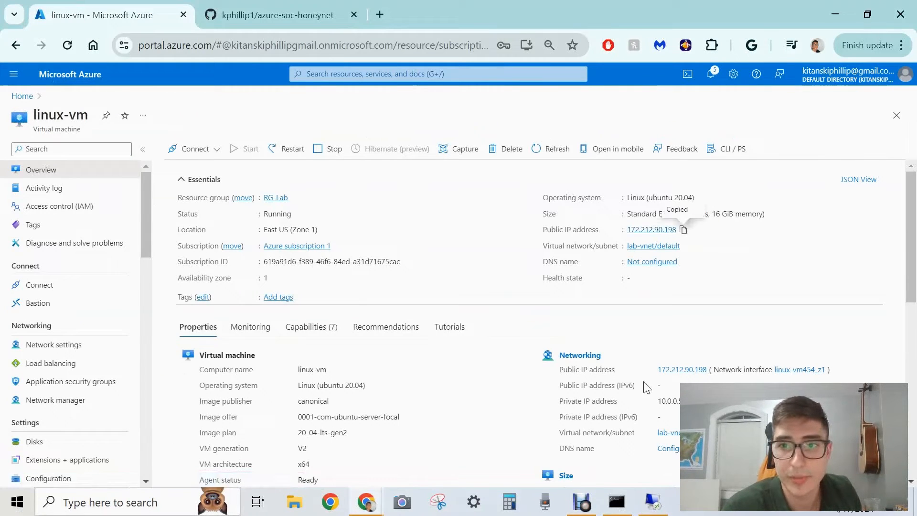
pyautogui.click(616, 501)
pyautogui.hotkey('ctrl', 'v')
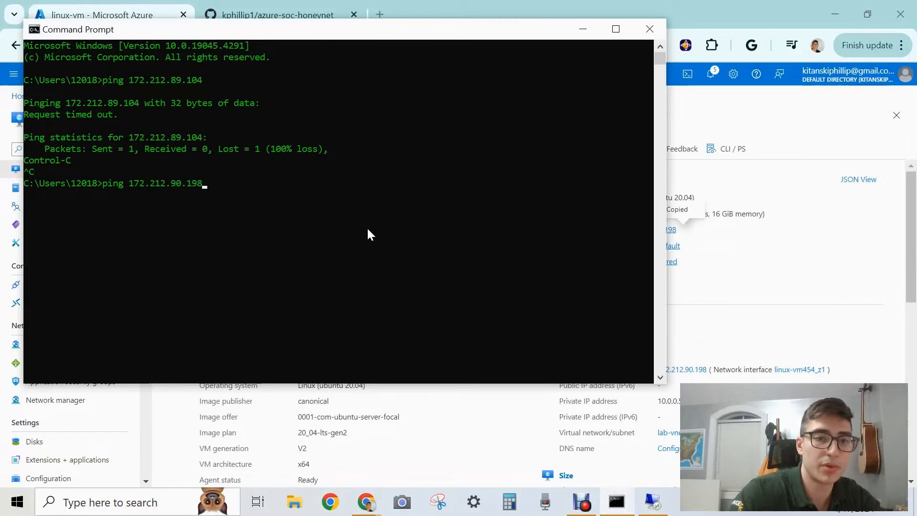
pyautogui.press('Return')
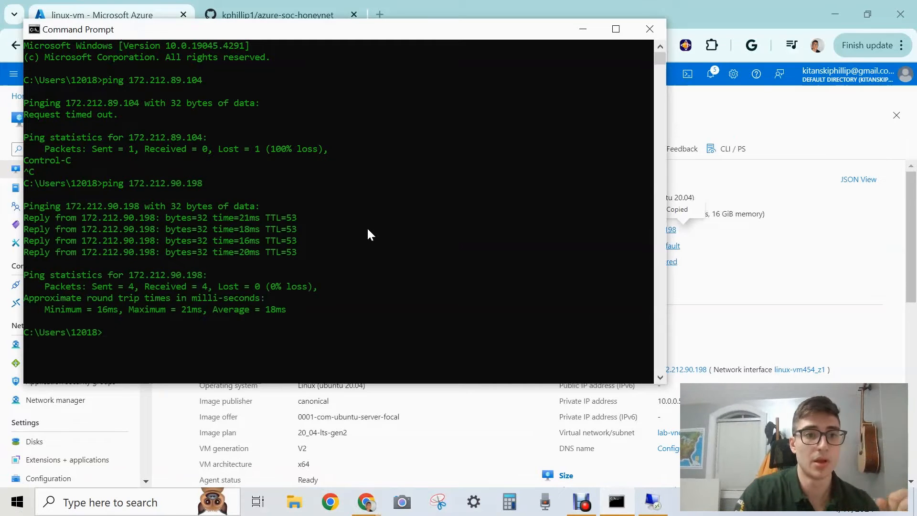
pyautogui.write('ssh')
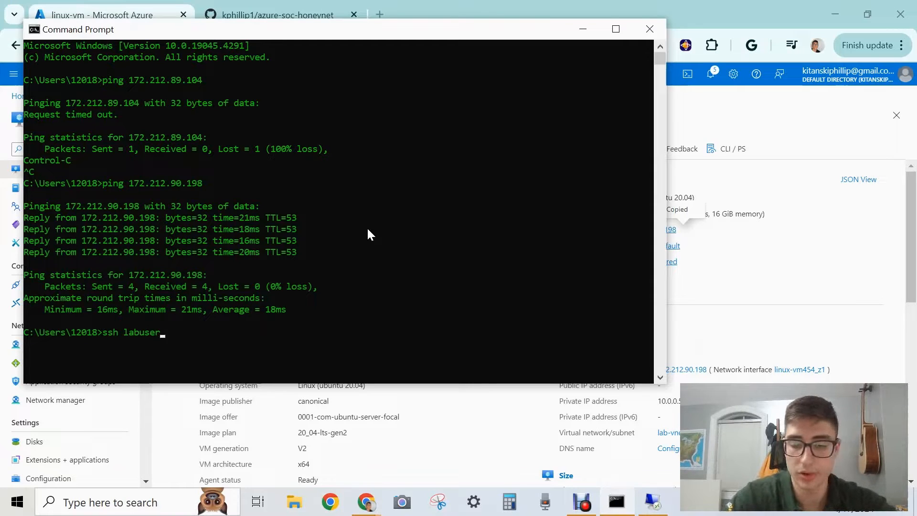
pyautogui.write('labuser@')
pyautogui.hotkey('ctrl', 'v')
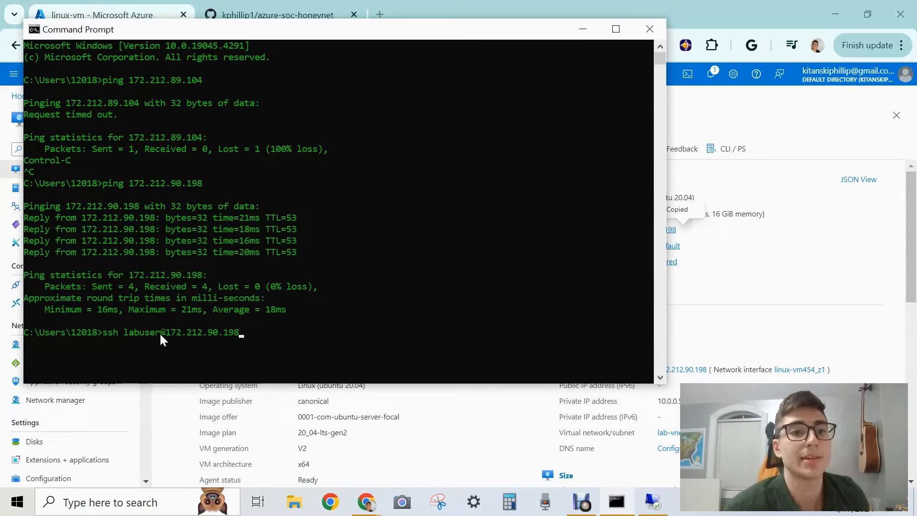
pyautogui.press('Return')
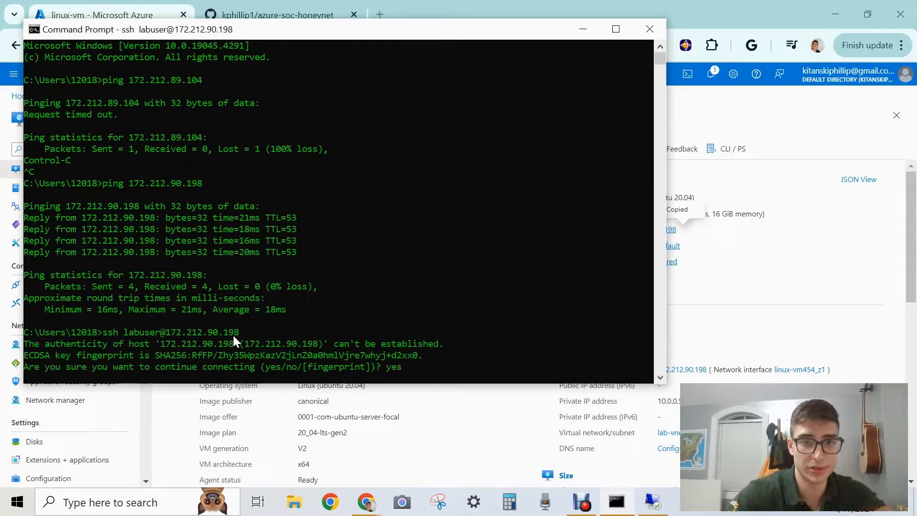
pyautogui.write('yes')
pyautogui.press('Return')
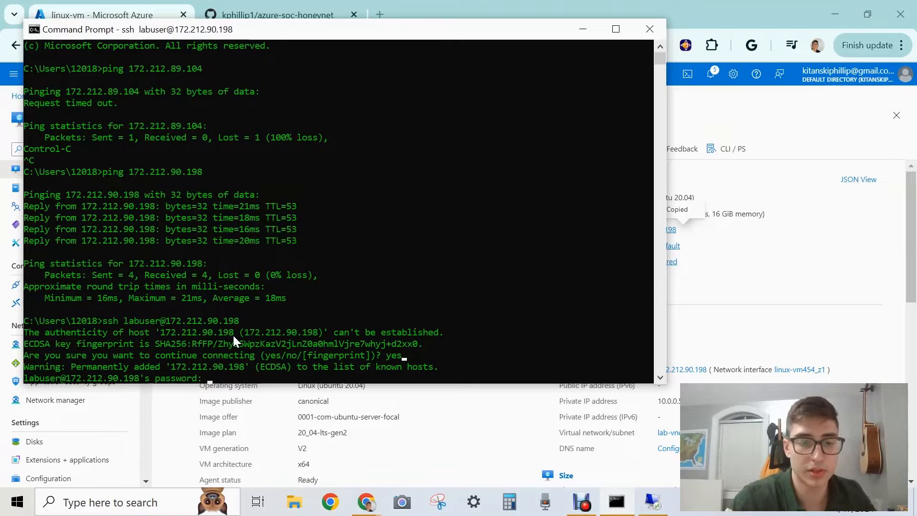
pyautogui.press('Return')
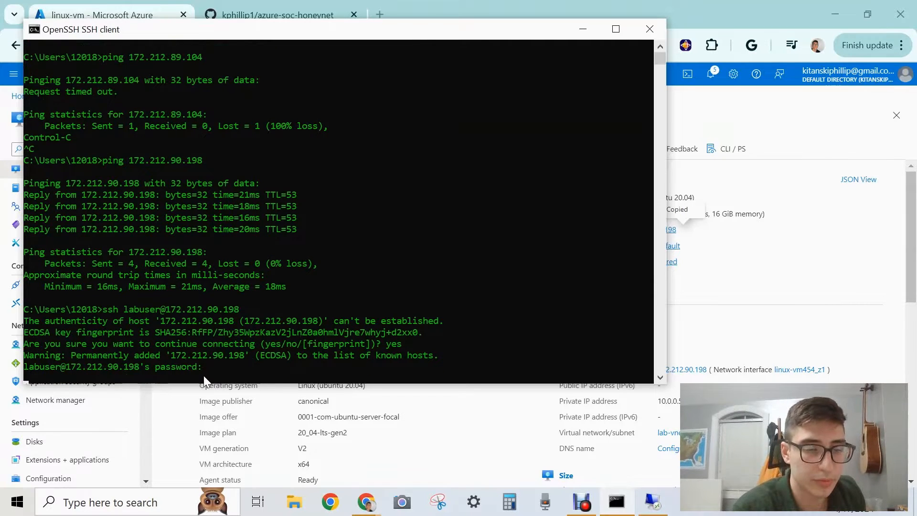
pyautogui.press('Return')
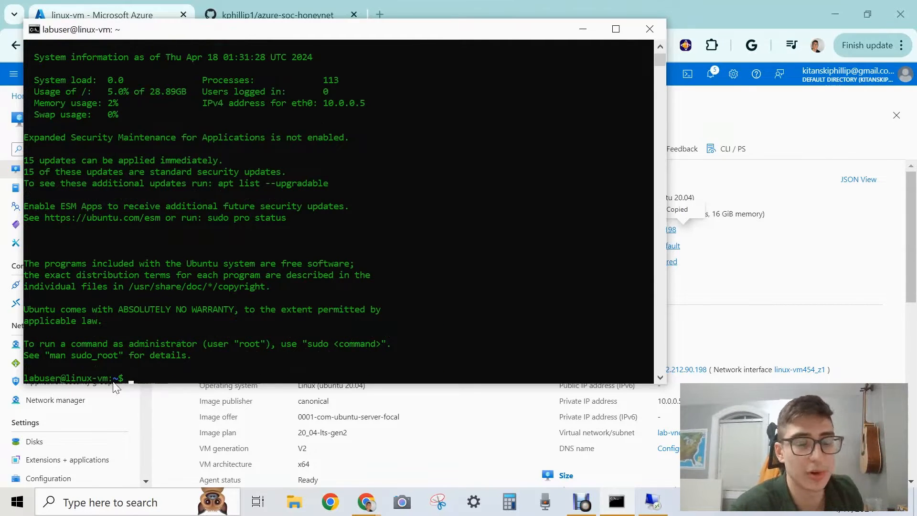
# Step: Run id in the linux-vm session to check the logged-in user, and exit the SSH connection
pyautogui.write('id')
pyautogui.press('Return')
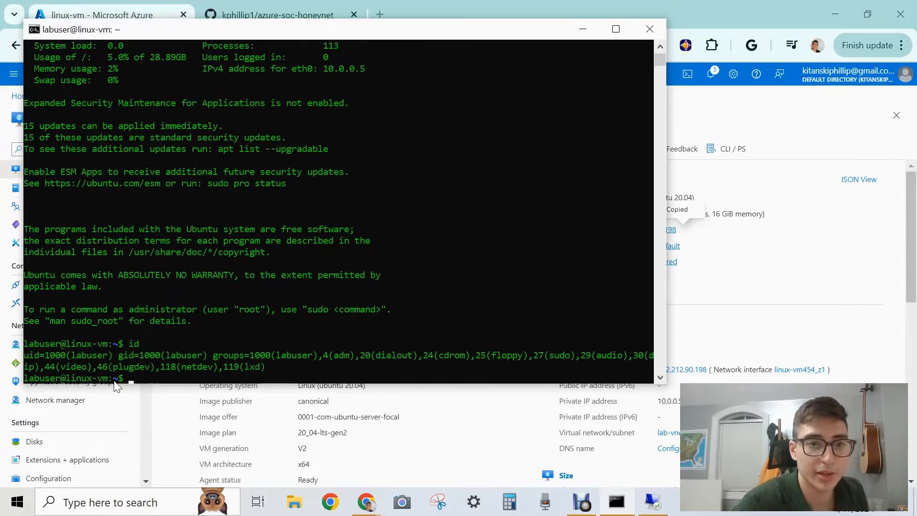
pyautogui.moveTo(35, 356); pyautogui.dragTo(106, 354)
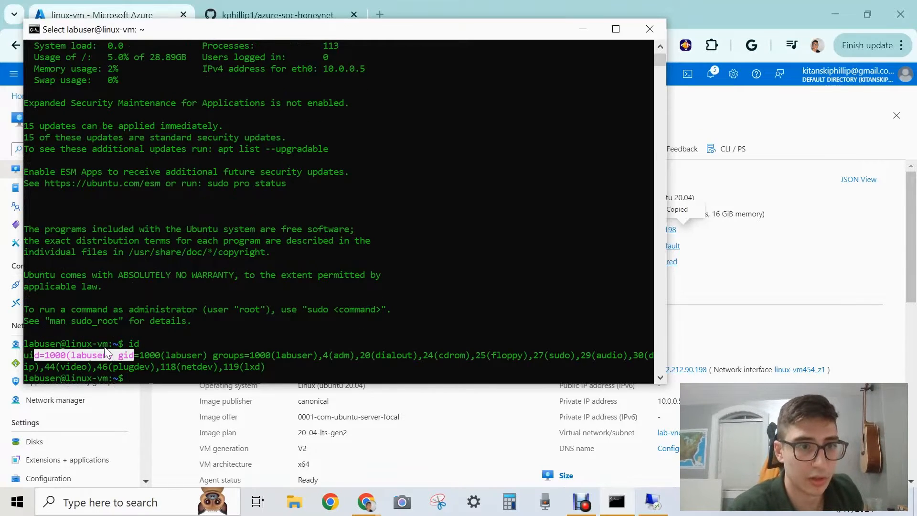
pyautogui.click(133, 380)
pyautogui.write('exi')
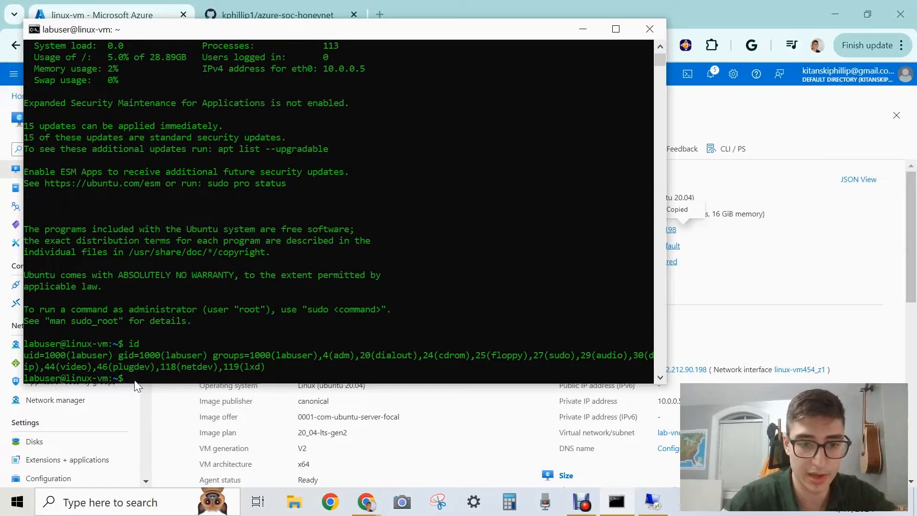
pyautogui.write('t')
pyautogui.press('Return')
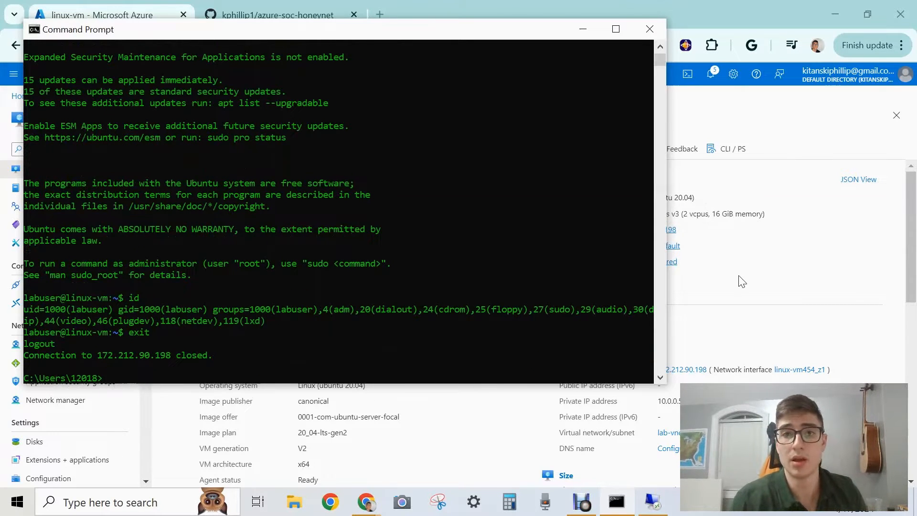
# Step: Return to the Azure portal and start creating a new Azure virtual machine from the virtual machines page
pyautogui.click(716, 287)
pyautogui.click(305, 13)
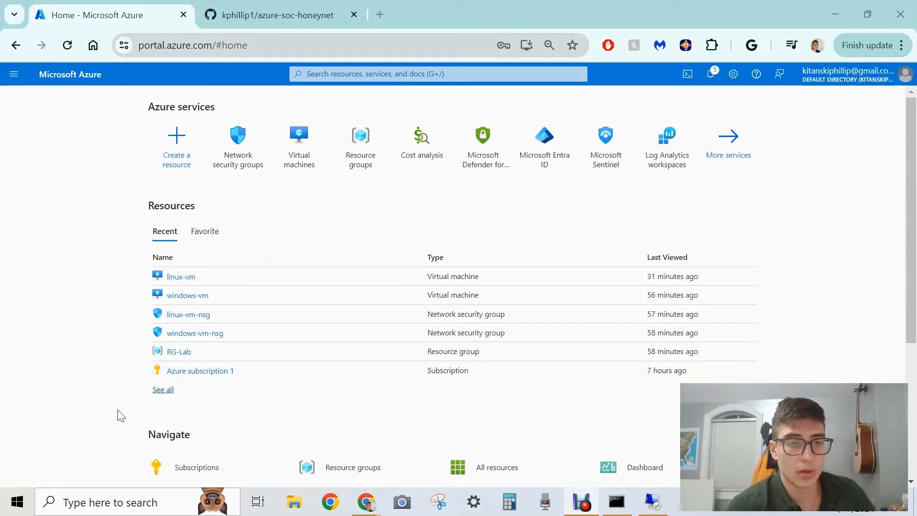
pyautogui.click(301, 160)
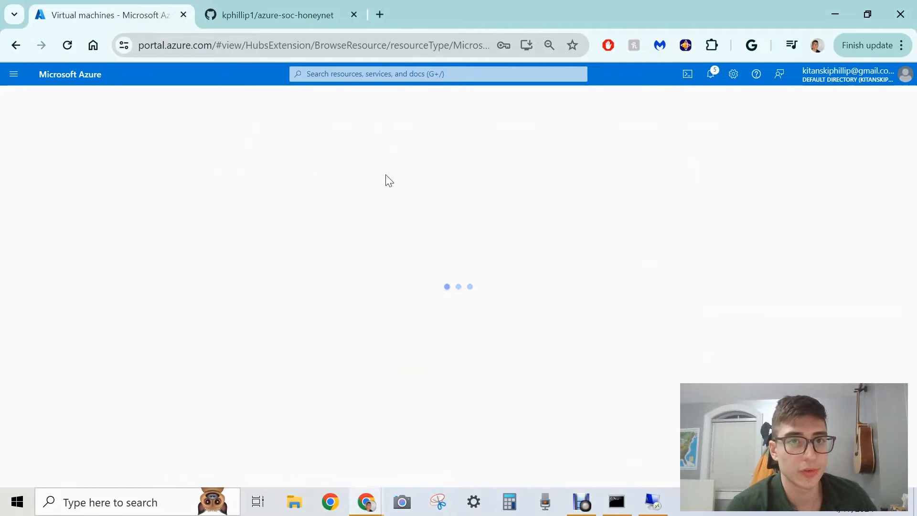
pyautogui.click(46, 149)
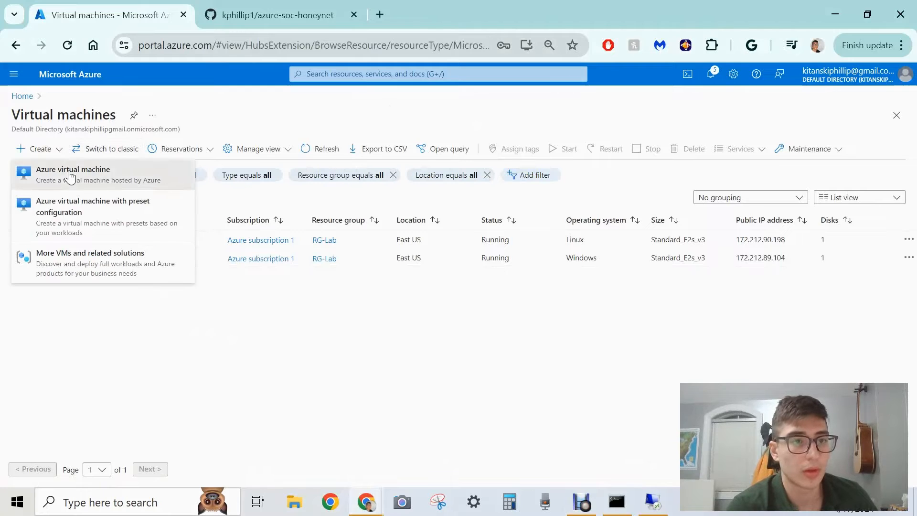
pyautogui.click(71, 173)
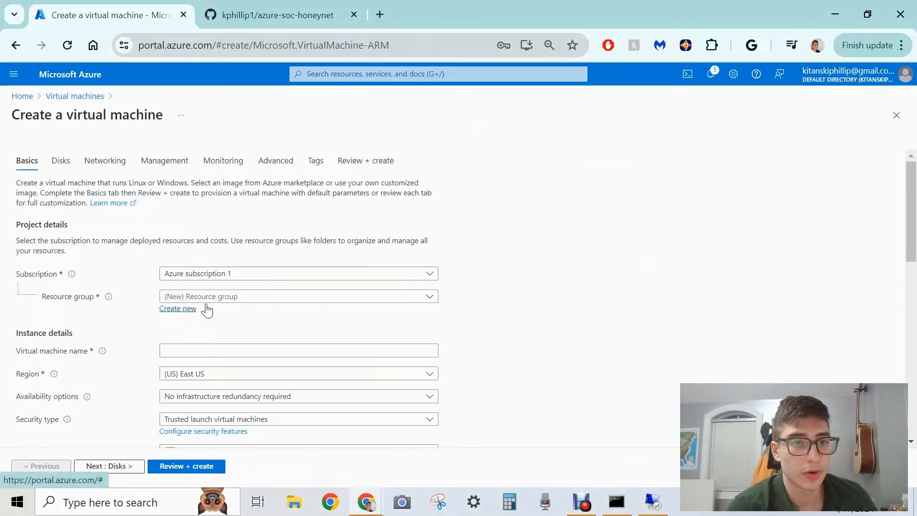
# Step: Create a new resource group named RG-Attacker for the virtual machine and decline saving the password in the browser
pyautogui.click(193, 309)
pyautogui.write('Attacker')
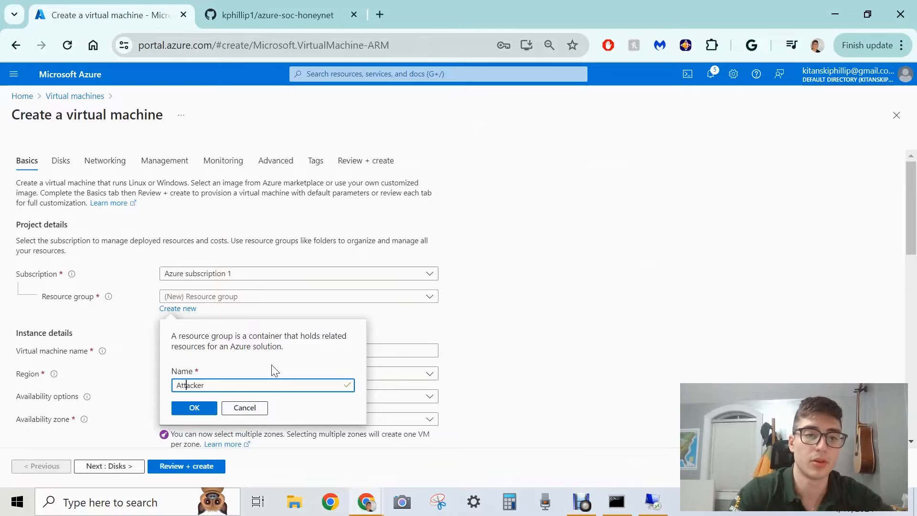
pyautogui.write('RG-')
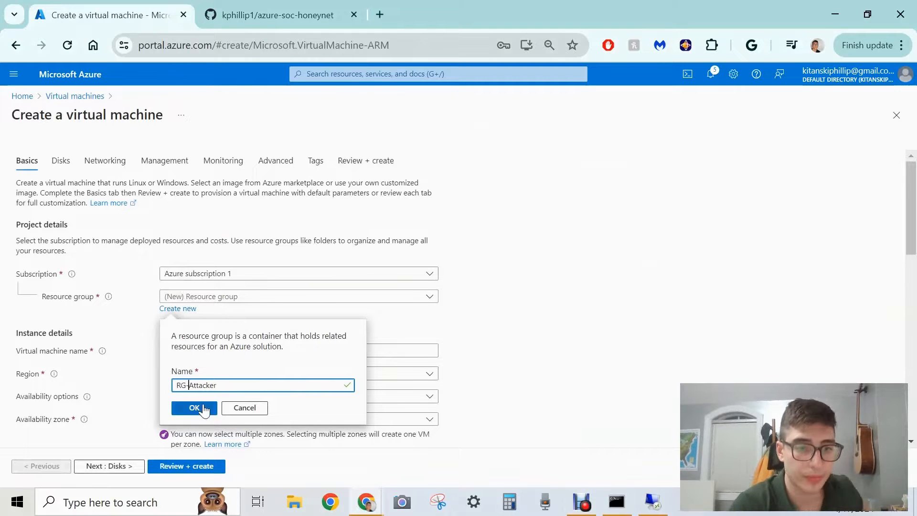
pyautogui.click(204, 409)
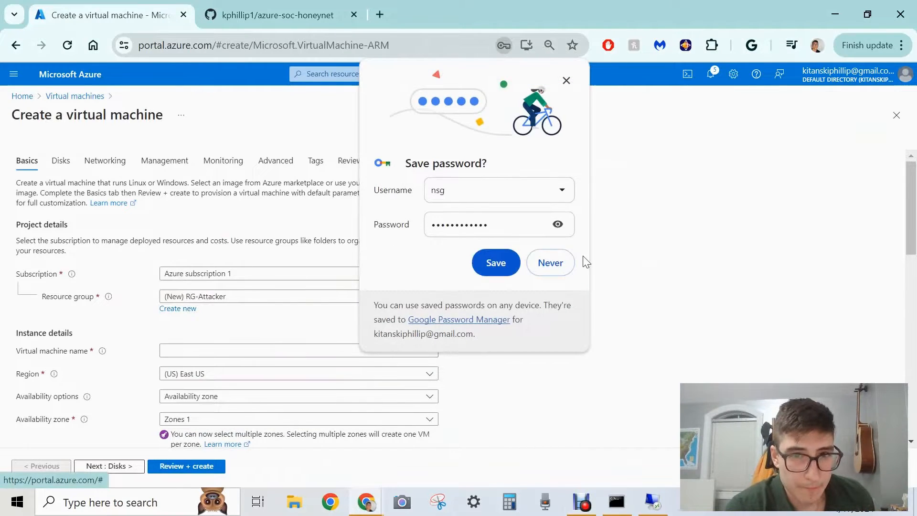
pyautogui.click(552, 263)
# Step: Name the virtual machine attacker-vm and choose the Windows 10 Pro, version 22H2 - x64 Gen2 image
pyautogui.click(201, 350)
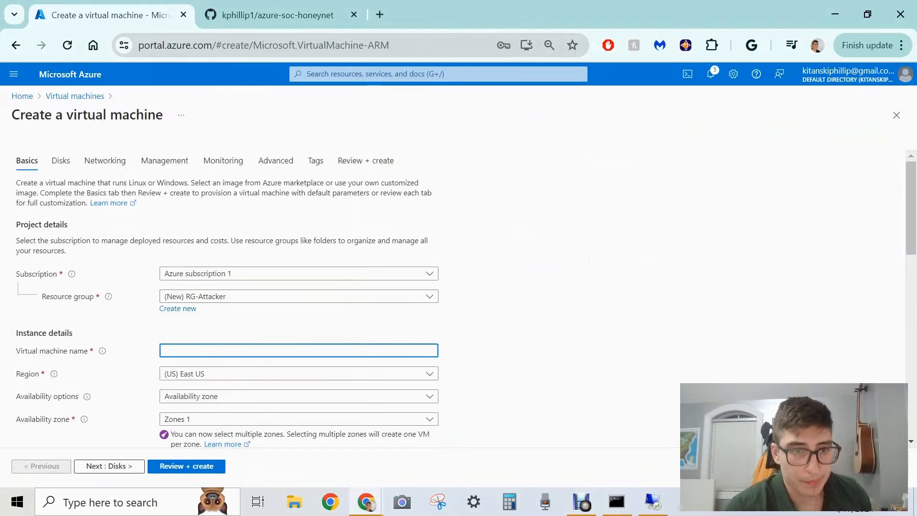
pyautogui.write('attacke')
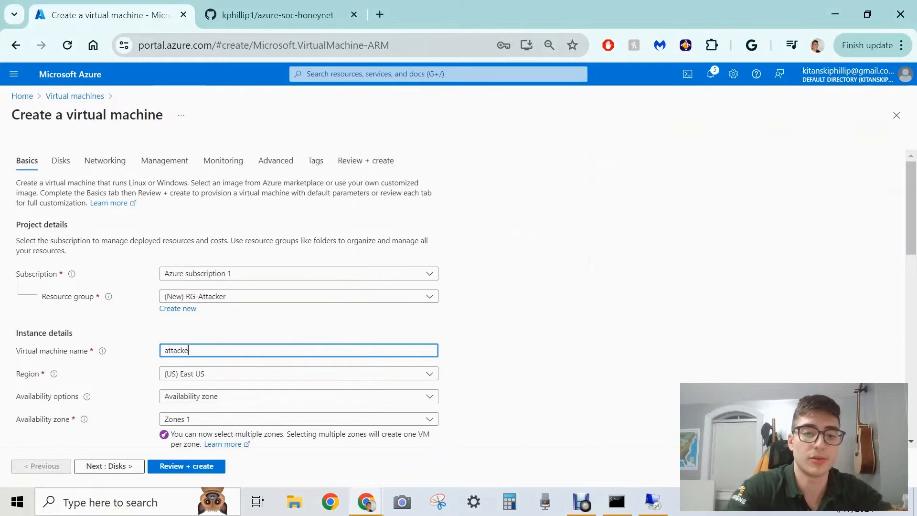
pyautogui.write('r-v')
pyautogui.press('BackSpace')
pyautogui.write('-vm')
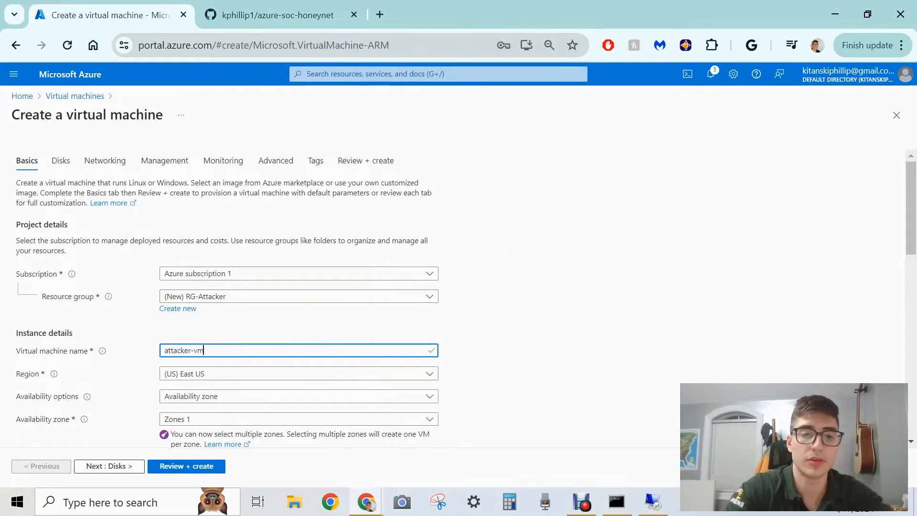
pyautogui.scroll(-1, 299, 296)
pyautogui.scroll(-3, 240, 381)
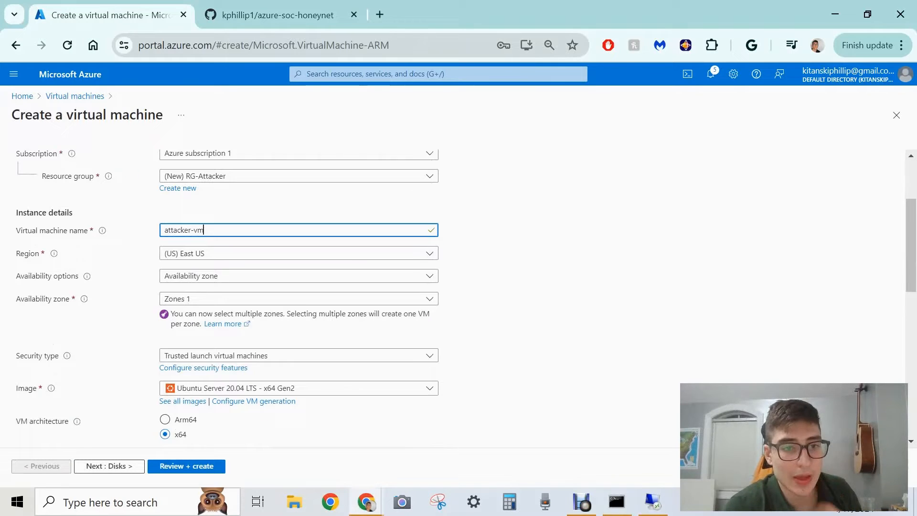
pyautogui.click(239, 381)
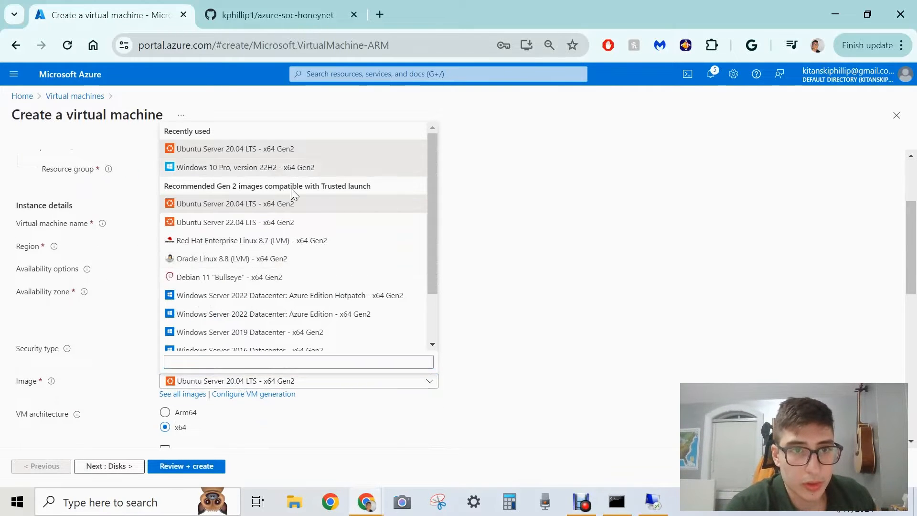
pyautogui.click(275, 168)
# Step: Set the administrator username to labuser and fill in the password confirmation with the saved password
pyautogui.scroll(-2, 374, 388)
pyautogui.scroll(-4, 374, 391)
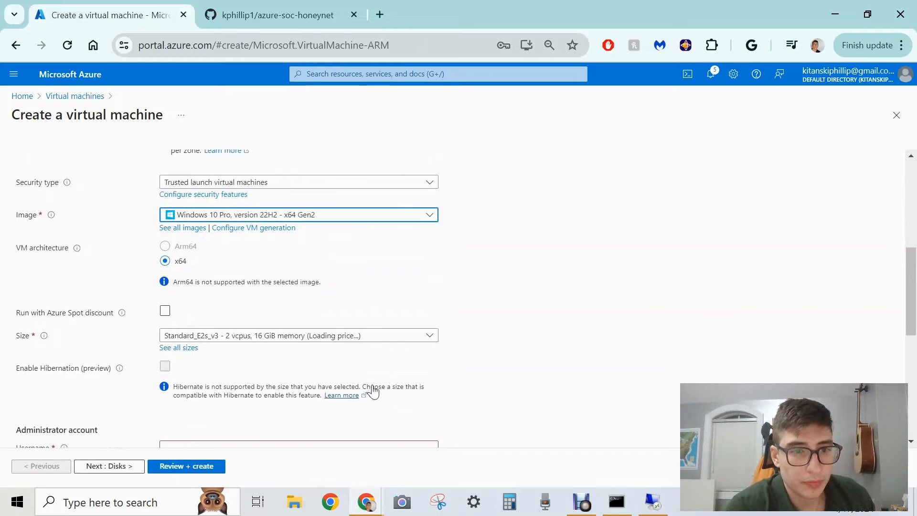
pyautogui.click(373, 377)
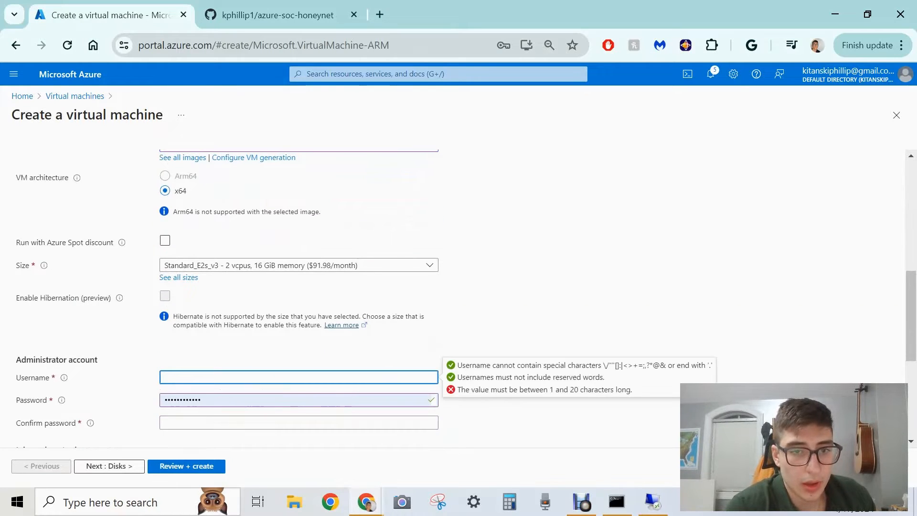
pyautogui.write('labuser')
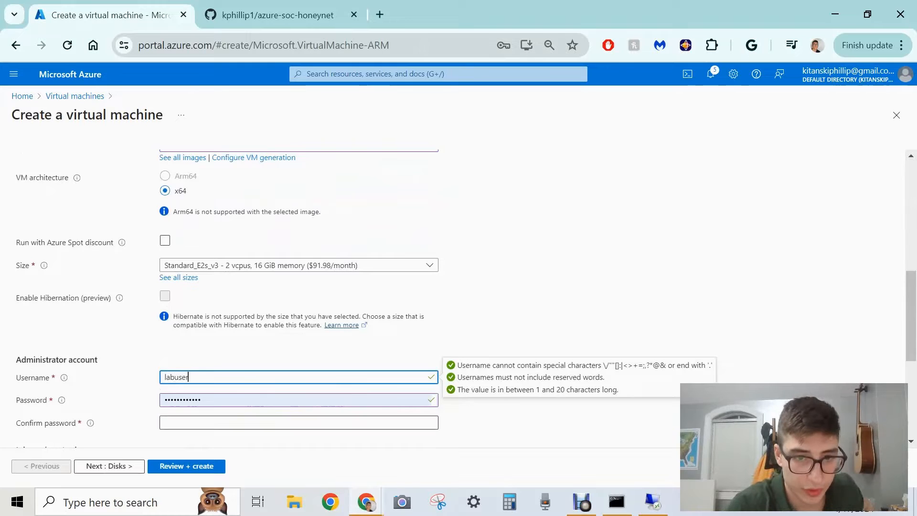
pyautogui.click(346, 423)
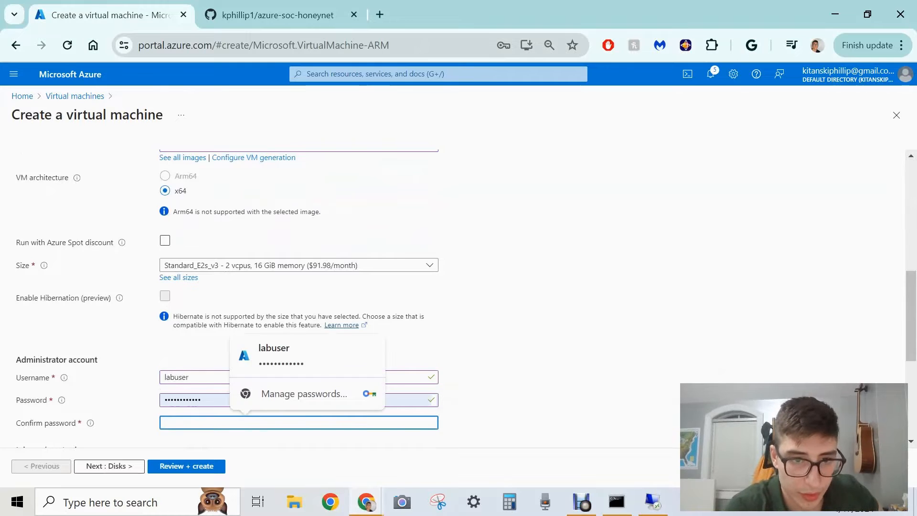
pyautogui.click(315, 359)
# Step: Confirm the eligible Windows 10/11 license with multi-tenant hosting rights and proceed past the disk settings to the networking settings
pyautogui.scroll(-5, 451, 333)
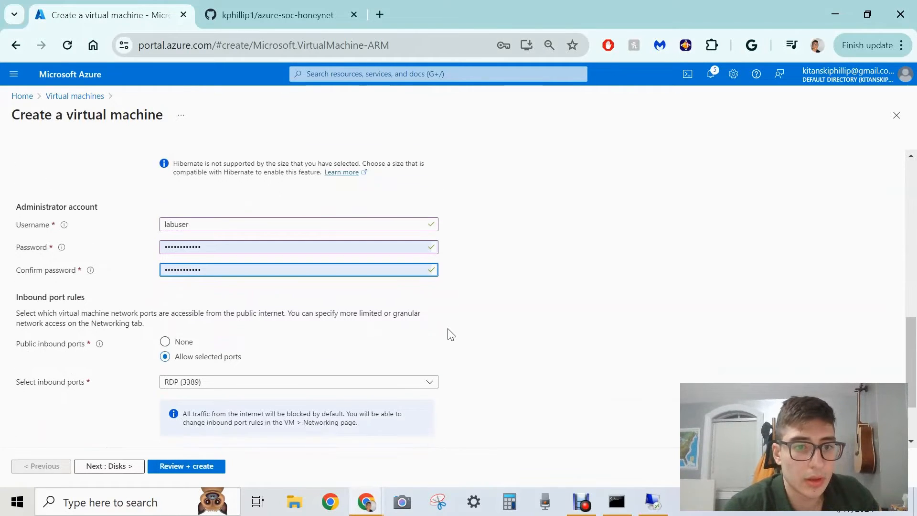
pyautogui.click(128, 402)
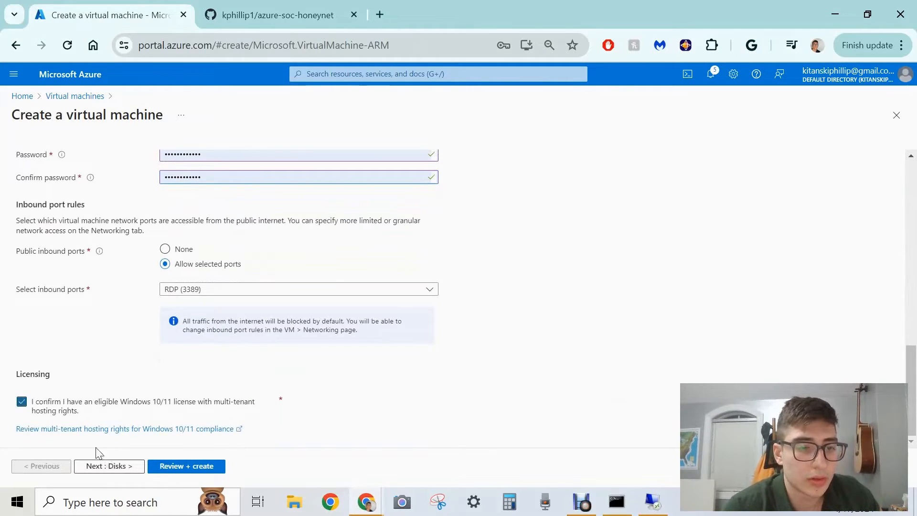
pyautogui.click(100, 471)
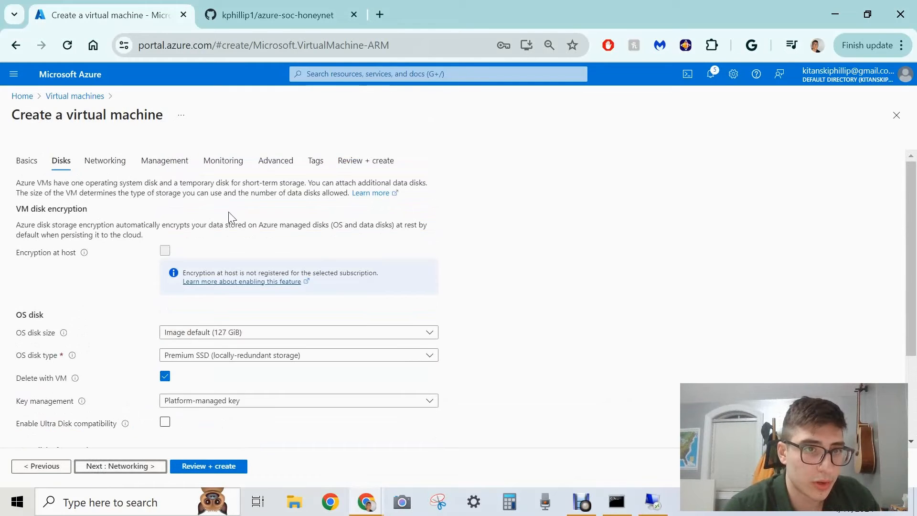
pyautogui.click(100, 471)
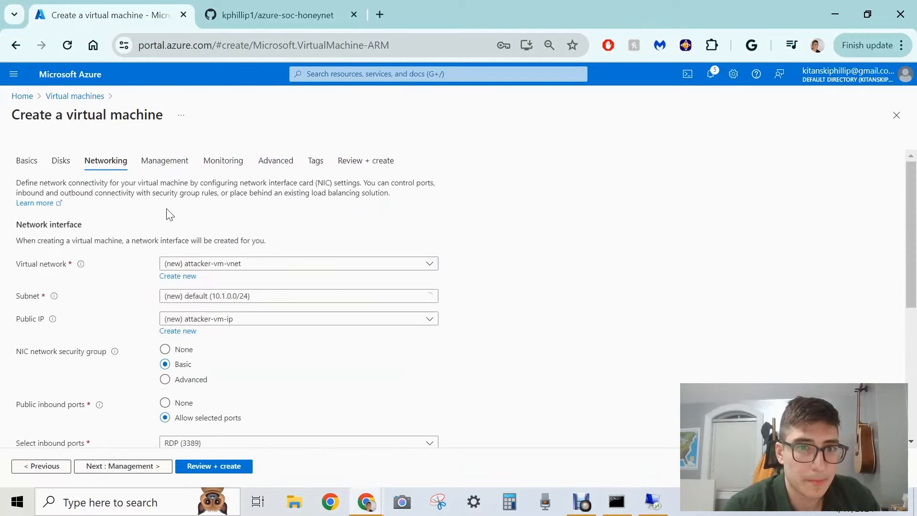
# Step: Check the virtual network choices, keep the new attacker-vm-vnet, and review and create attacker-vm
pyautogui.click(201, 266)
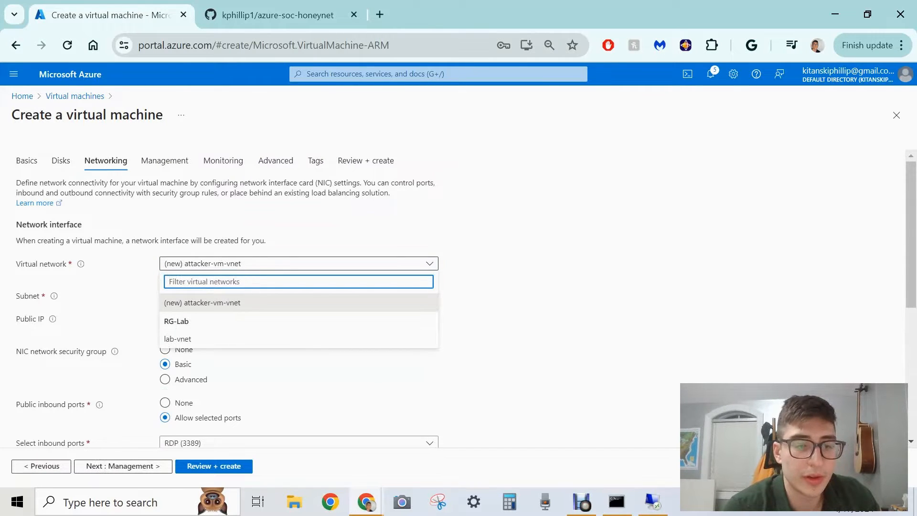
pyautogui.click(486, 188)
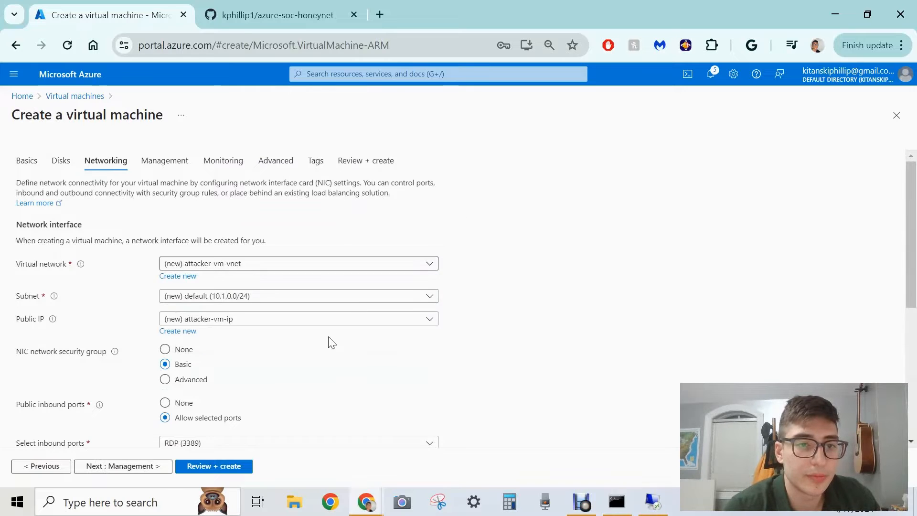
pyautogui.scroll(-3, 328, 349)
pyautogui.scroll(-3, 315, 368)
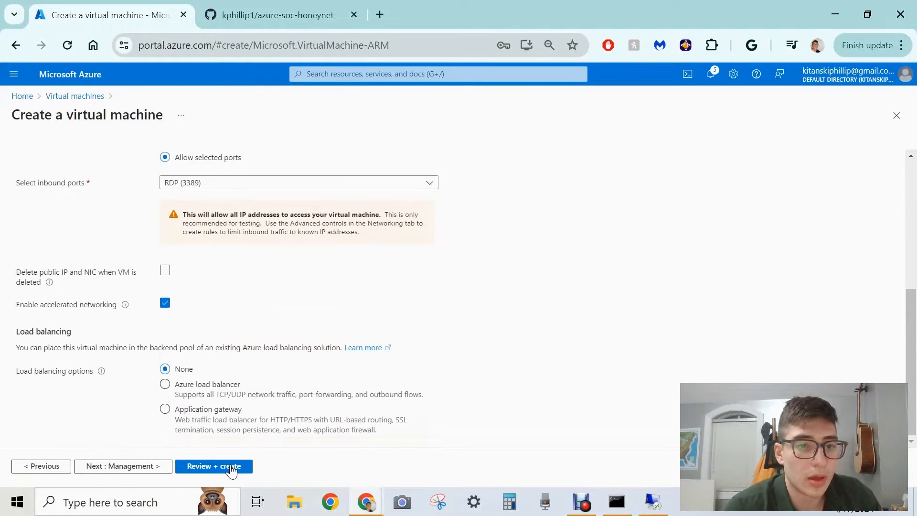
pyautogui.click(221, 467)
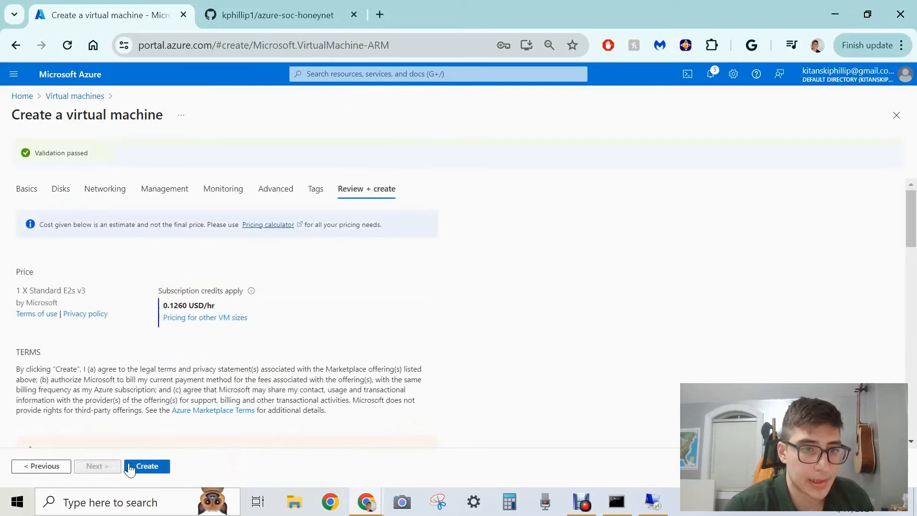
pyautogui.click(130, 468)
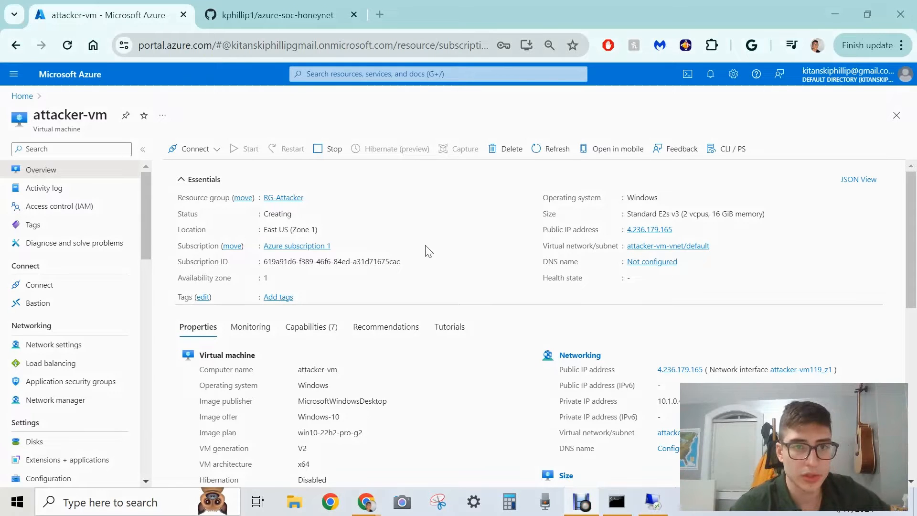
# Step: Copy attacker-vm's public IP address 4.236.179.165 and start a Remote Desktop Connection to it
pyautogui.moveTo(263, 230); pyautogui.dragTo(285, 230)
pyautogui.click(296, 230)
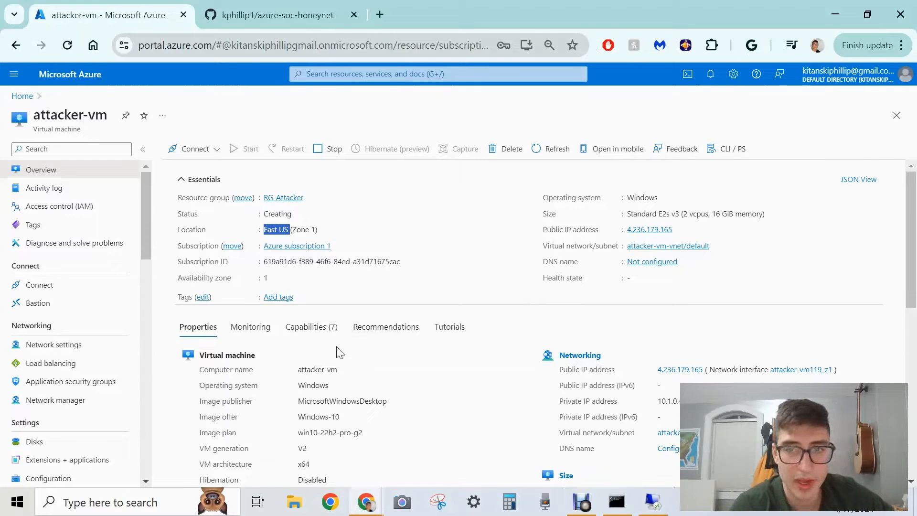
pyautogui.click(679, 229)
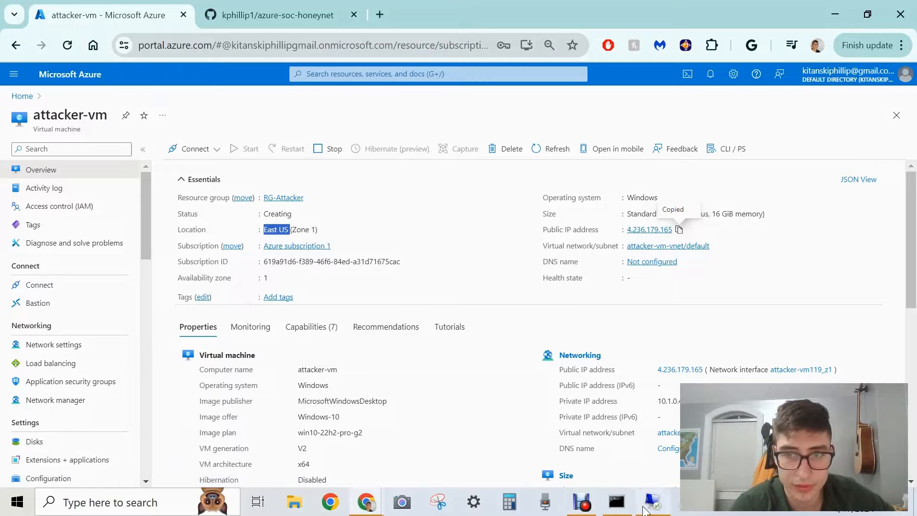
pyautogui.click(644, 510)
pyautogui.rightClick(657, 509)
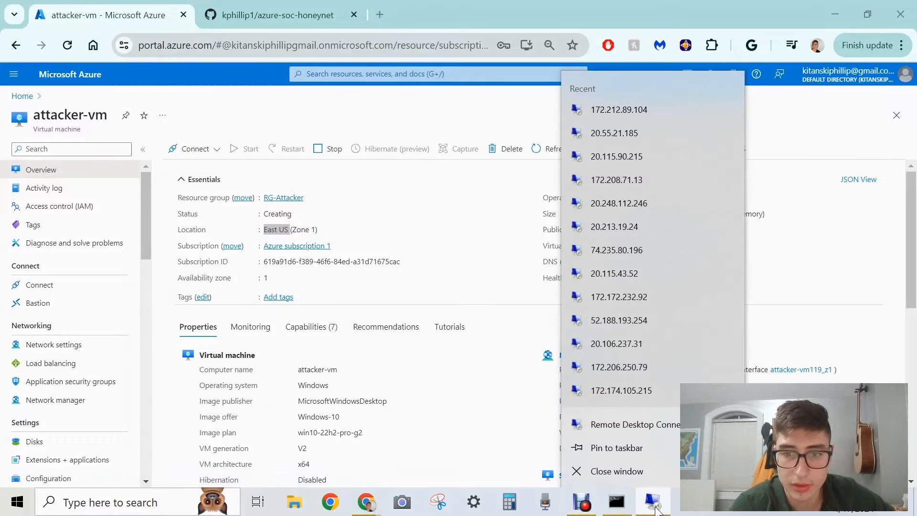
pyautogui.click(624, 427)
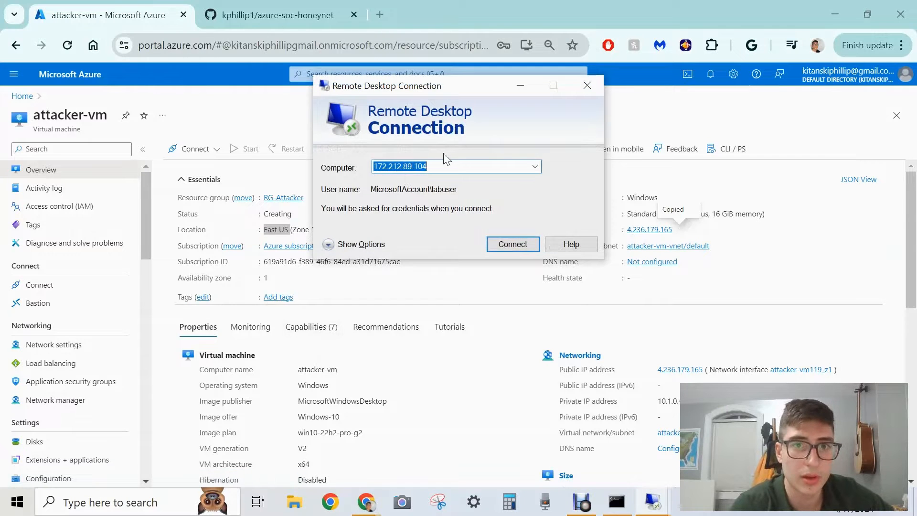
pyautogui.hotkey('ctrl', 'v')
pyautogui.click(523, 248)
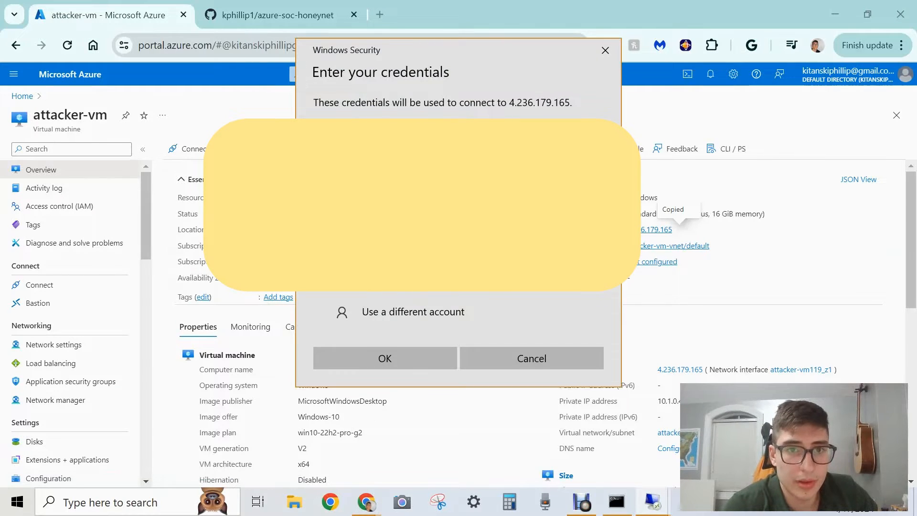
# Step: Sign in to attacker-vm with a different account's username and password, and connect despite the certificate warning
pyautogui.click(379, 311)
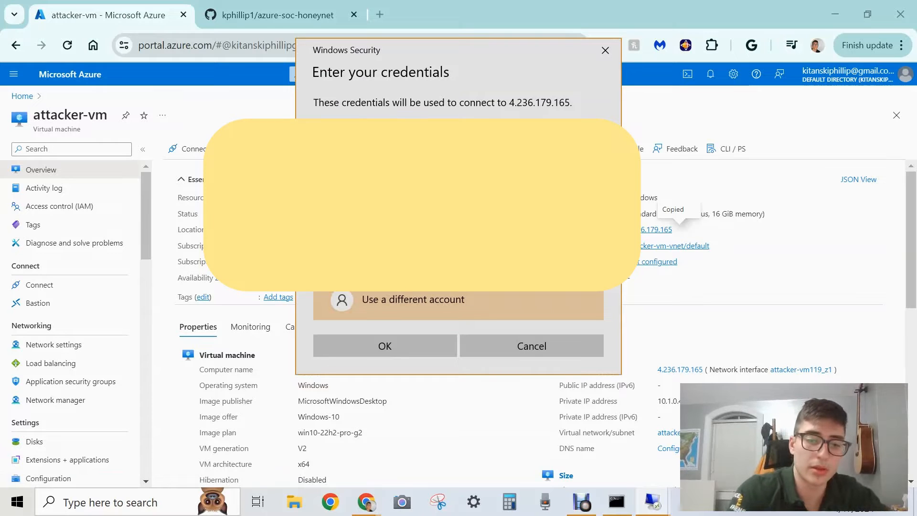
pyautogui.click(386, 351)
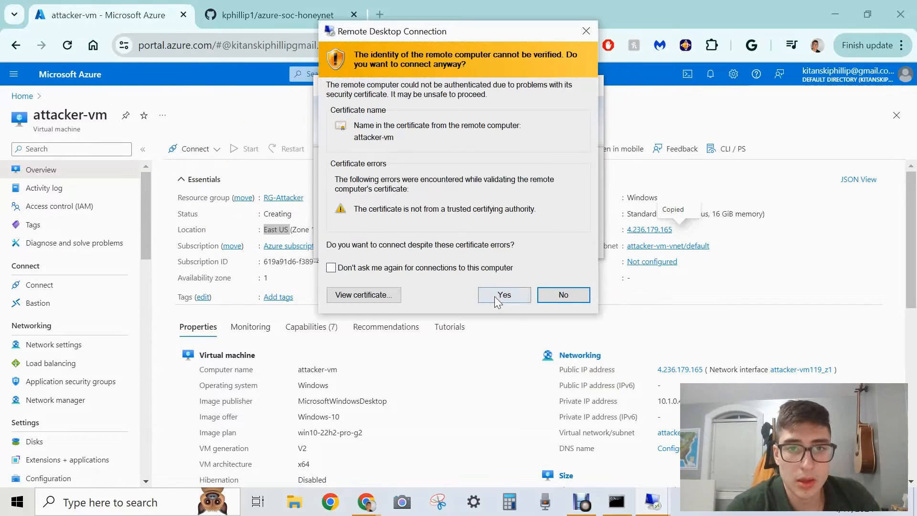
pyautogui.click(494, 296)
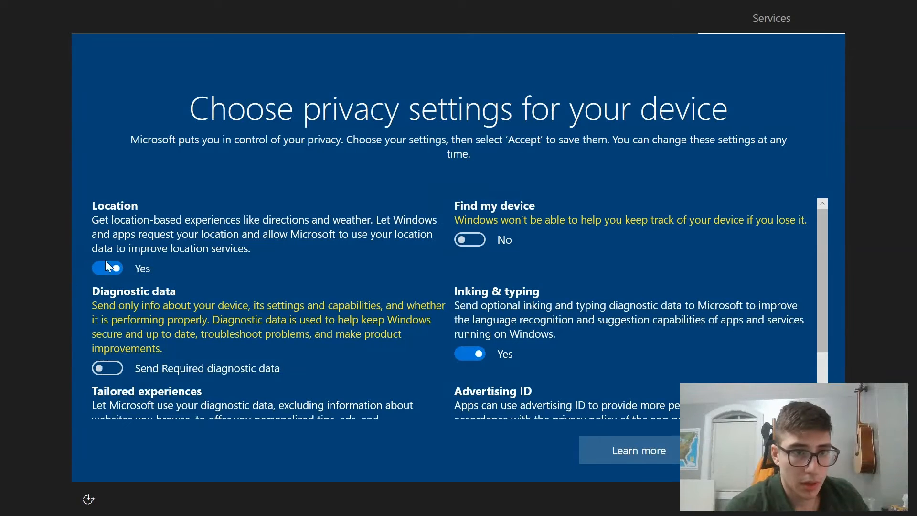
# Step: Switch off Location, Inking & typing, Advertising ID and Tailored experiences in the device privacy settings and accept them
pyautogui.click(470, 351)
pyautogui.scroll(-2, 480, 386)
pyautogui.click(477, 349)
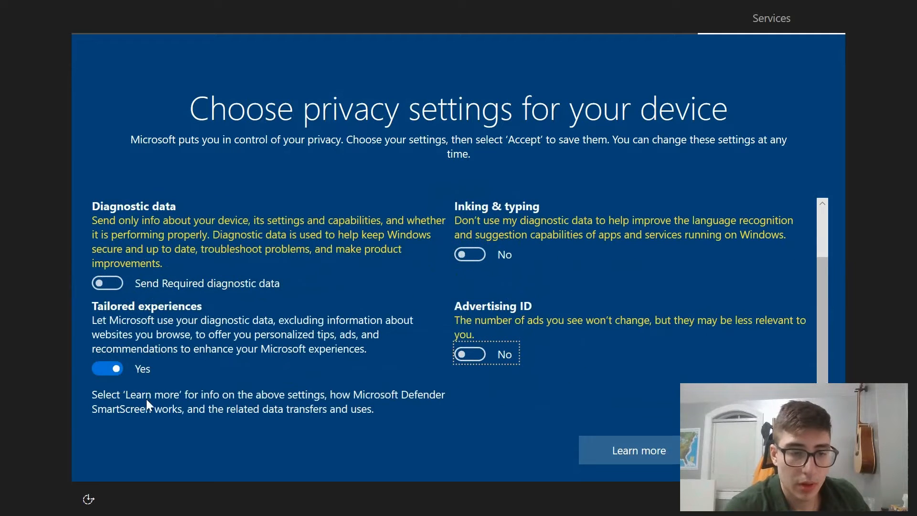
pyautogui.click(120, 374)
pyautogui.scroll(2, 447, 312)
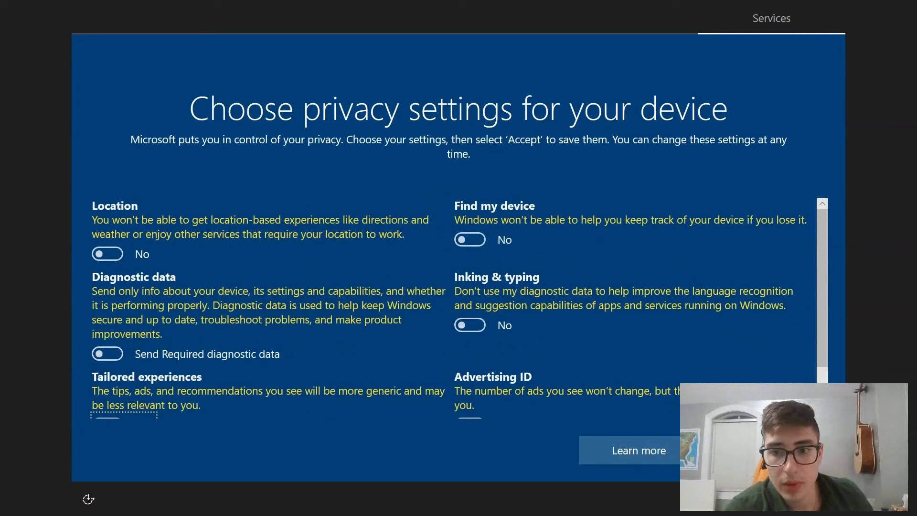
pyautogui.click(765, 450)
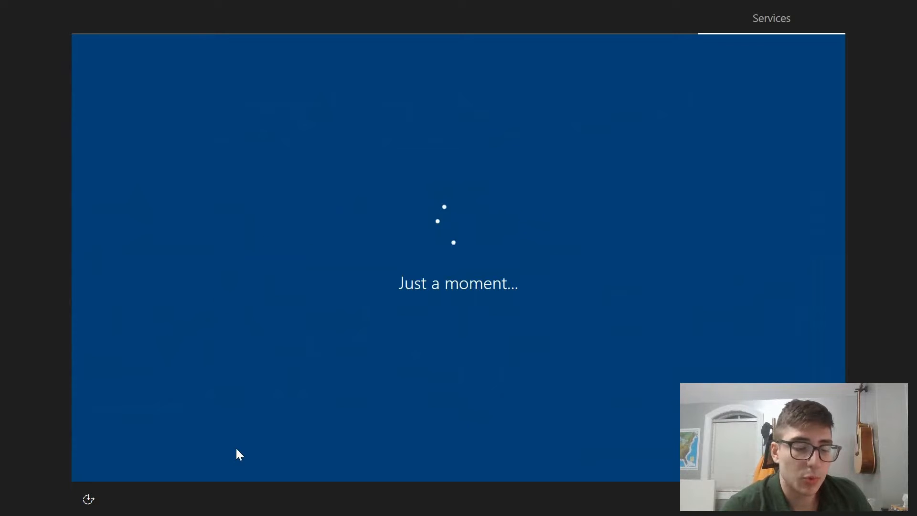
# Step: Leave the remote session for the Azure portal and copy the public IP address of windows-vm
pyautogui.moveTo(385, 3)
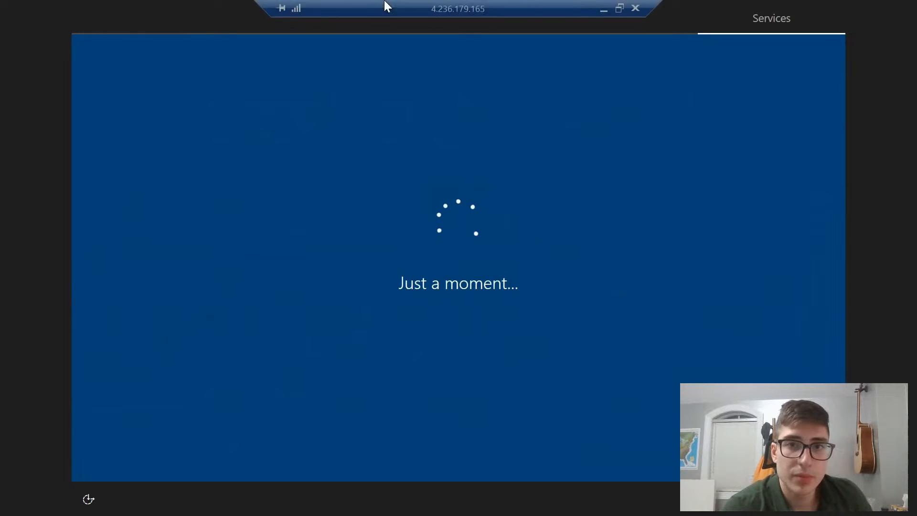
pyautogui.click(600, 9)
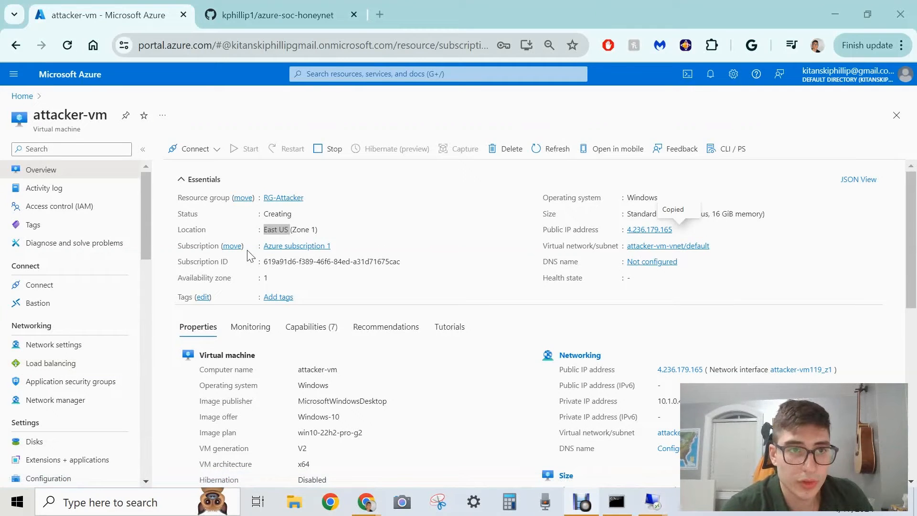
pyautogui.click(356, 74)
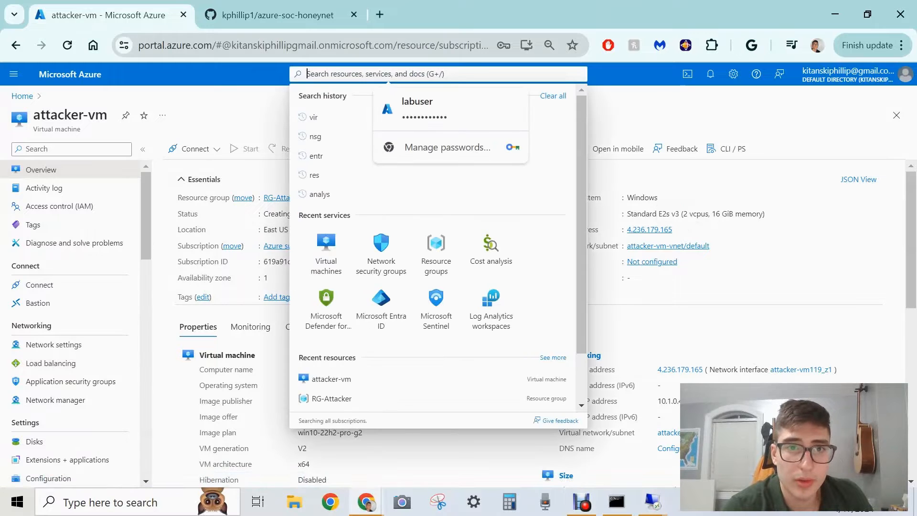
pyautogui.click(327, 253)
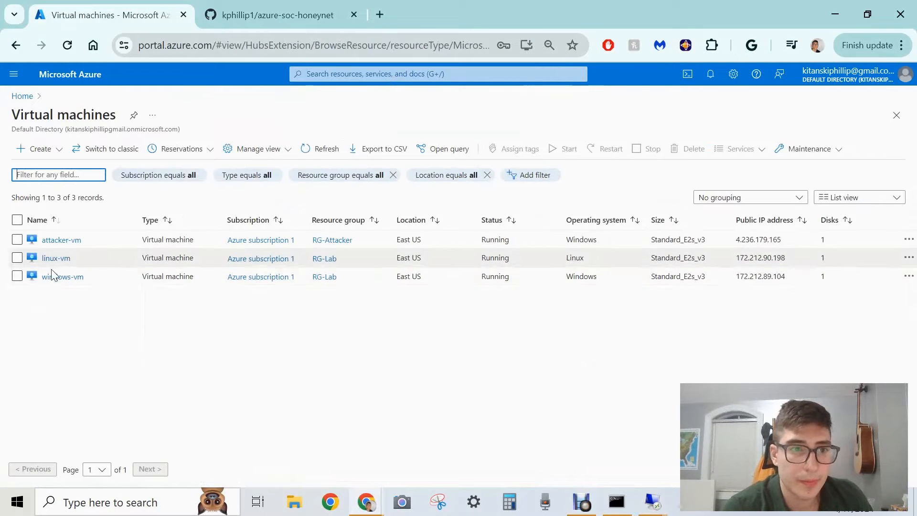
pyautogui.click(59, 275)
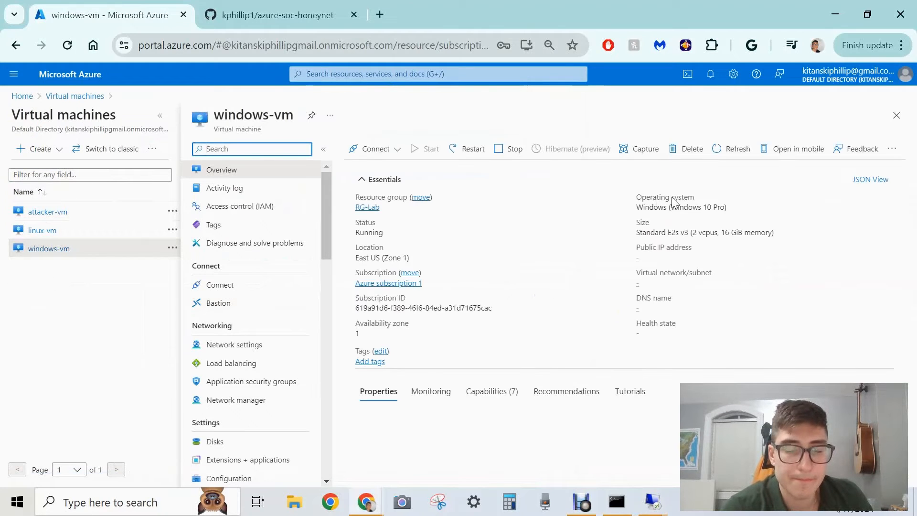
pyautogui.click(687, 258)
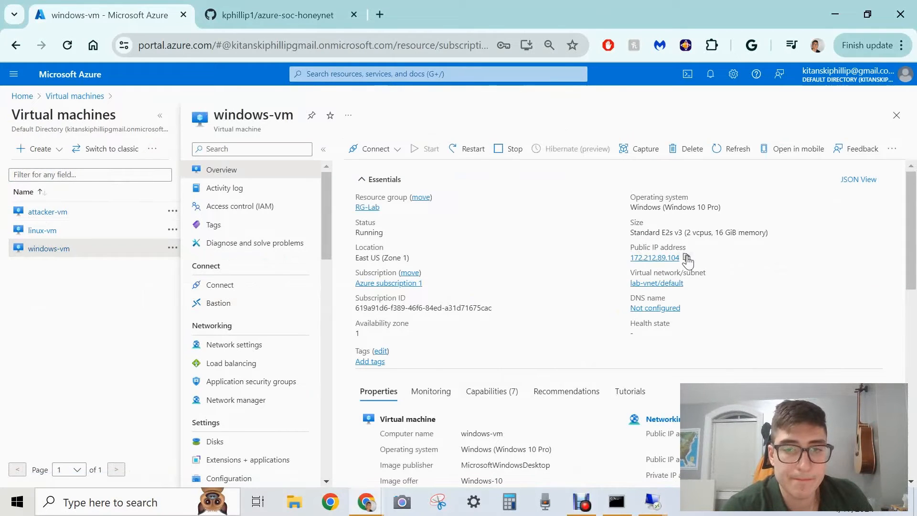
# Step: Return to the attacker-vm remote session and dismiss the Microsoft Edge welcome window to reach its desktop
pyautogui.moveTo(657, 507)
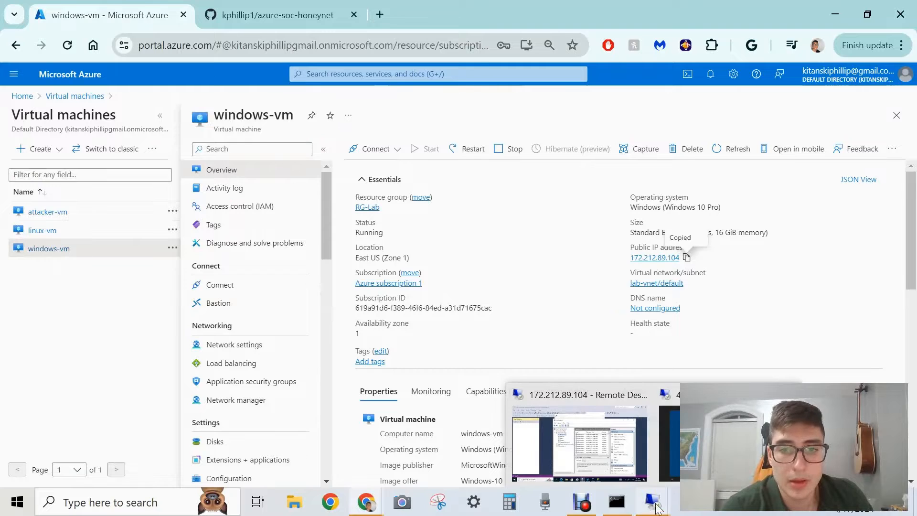
pyautogui.click(579, 442)
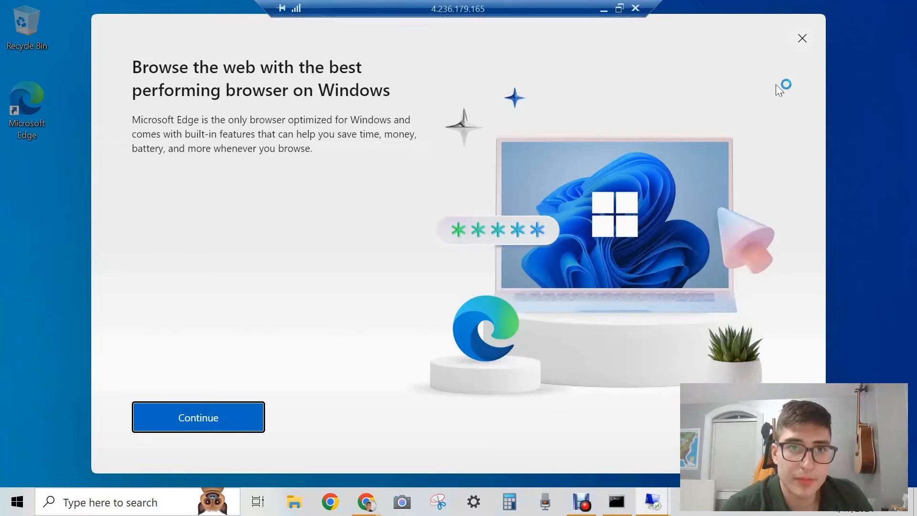
pyautogui.click(801, 39)
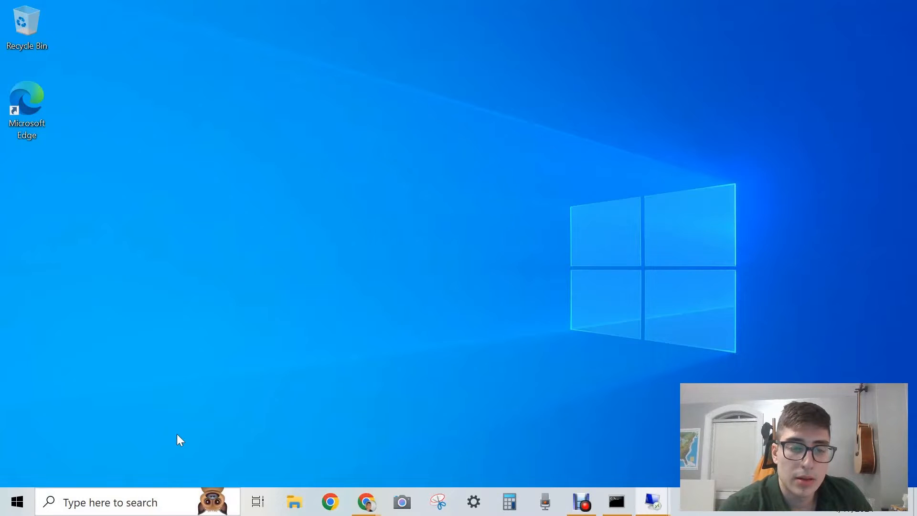
pyautogui.click(645, 501)
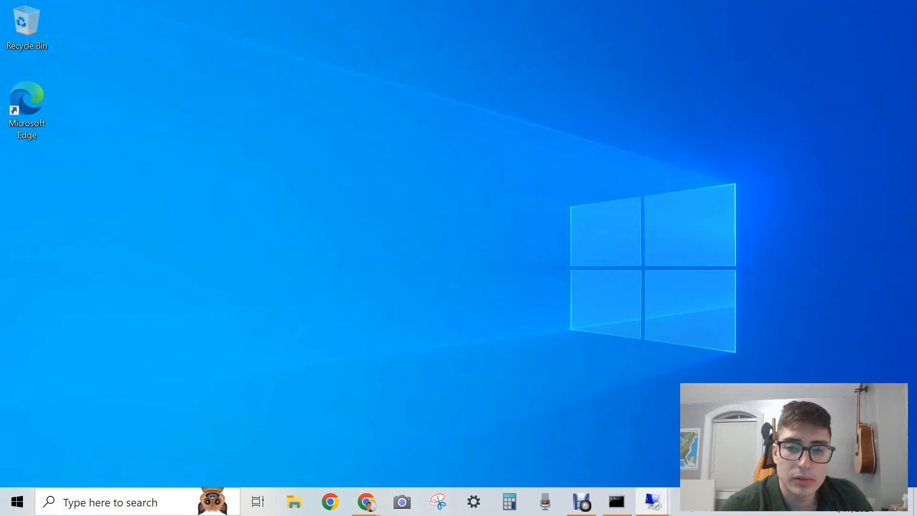
pyautogui.moveTo(677, 501); pyautogui.dragTo(541, 446)
pyautogui.moveTo(717, 512); pyautogui.dragTo(840, 421)
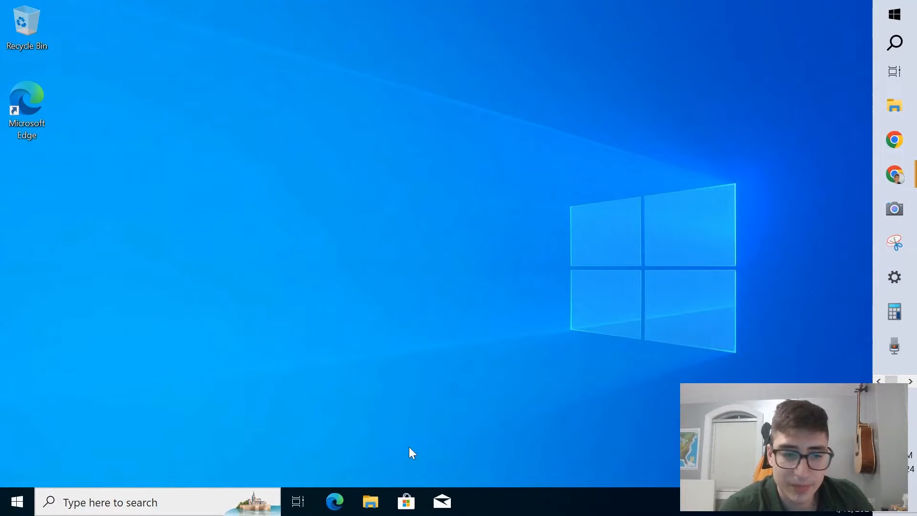
# Step: Open Remote Desktop Connection inside attacker-vm and connect to windows-vm at 172.212.89.104
pyautogui.click(86, 505)
pyautogui.write('re')
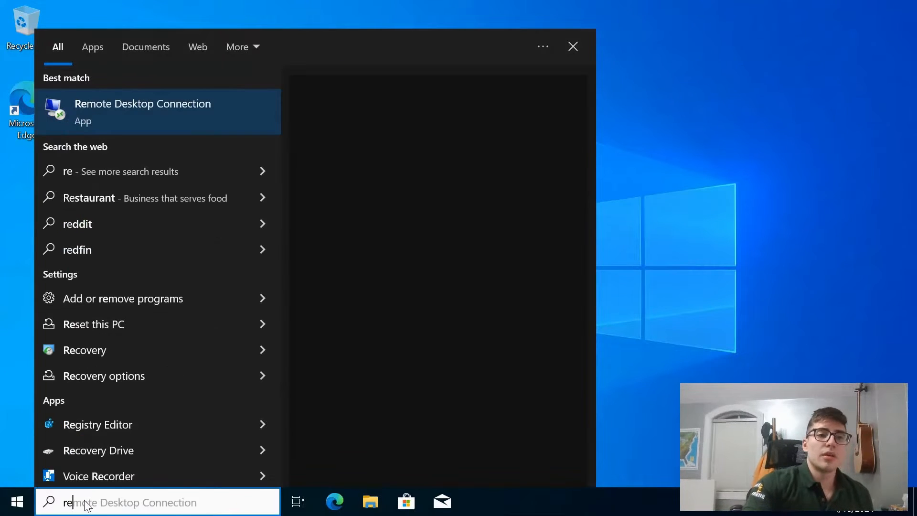
pyautogui.press('Escape')
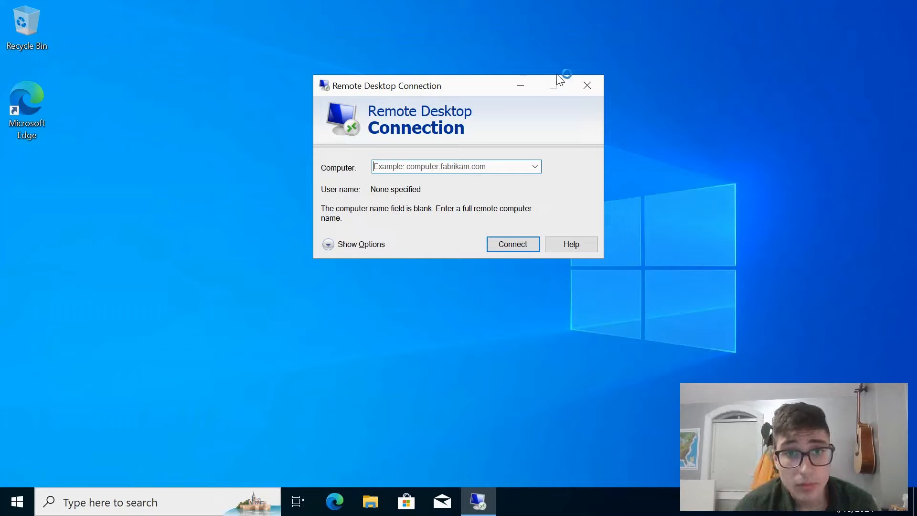
pyautogui.hotkey('ctrl', 'v')
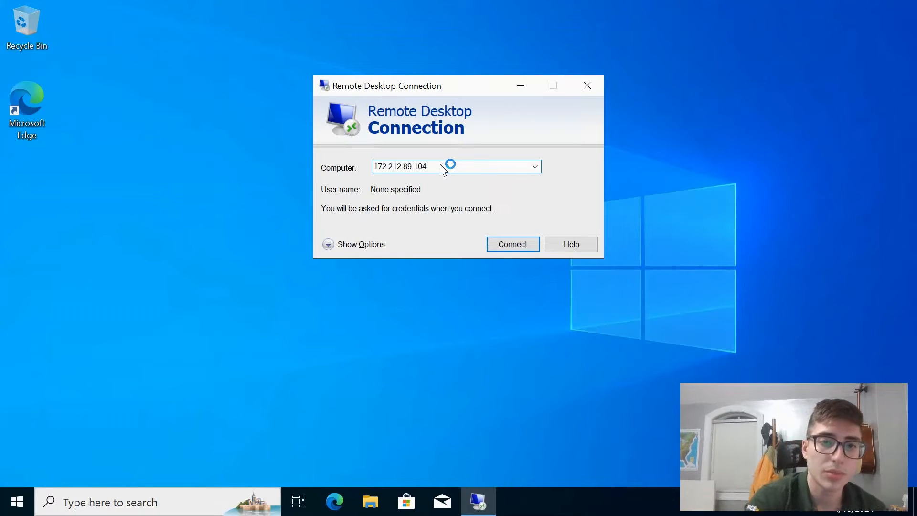
pyautogui.click(491, 243)
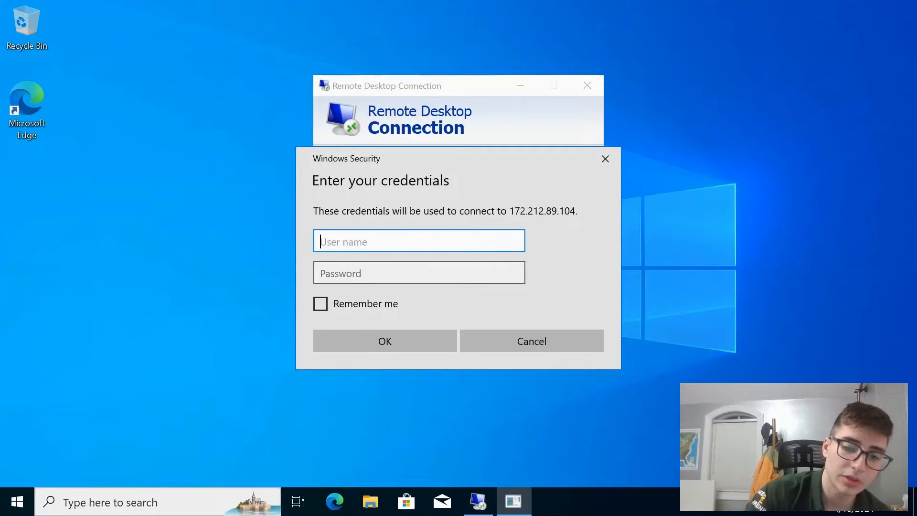
# Step: Attempt to log on to windows-vm with the username bober and a made-up password
pyautogui.write('bob')
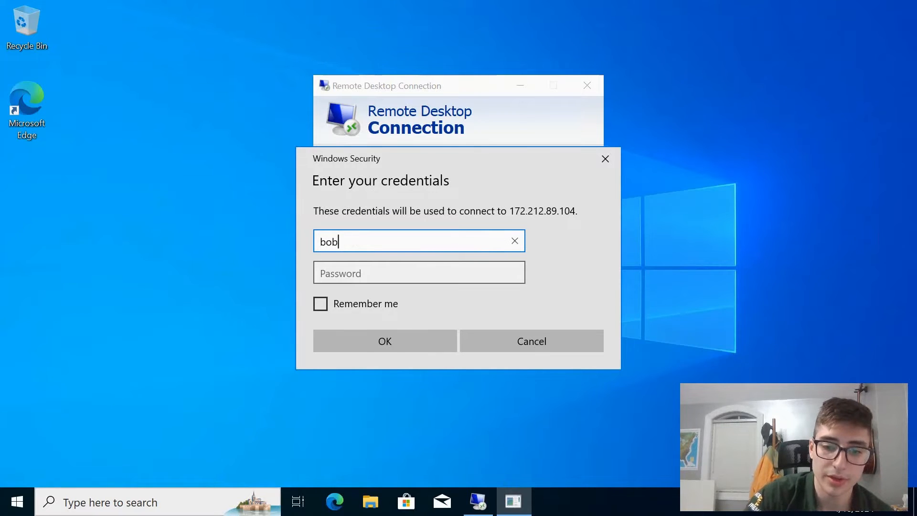
pyautogui.write('er')
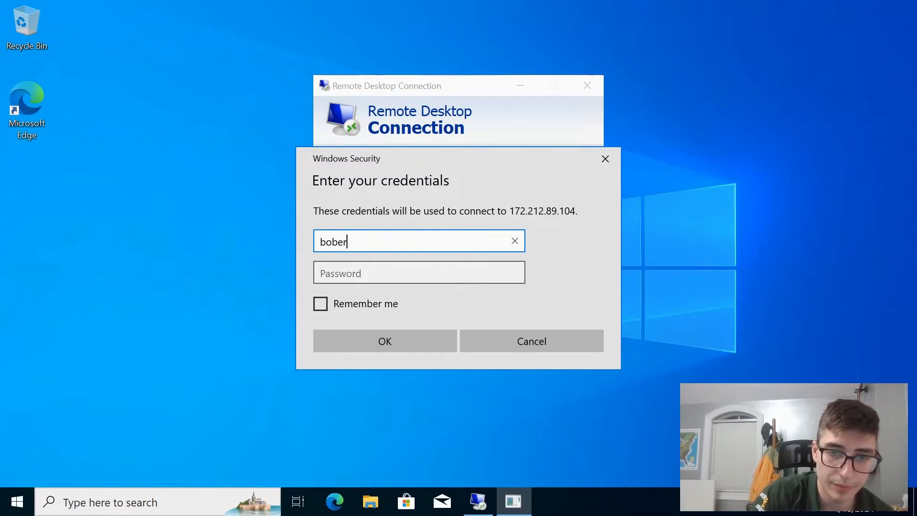
pyautogui.press('Tab')
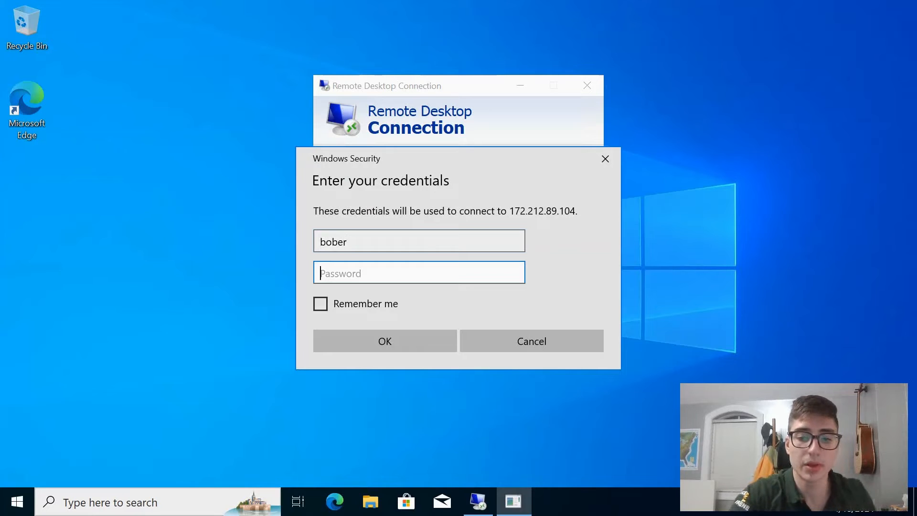
pyautogui.write('•••')
pyautogui.click(377, 337)
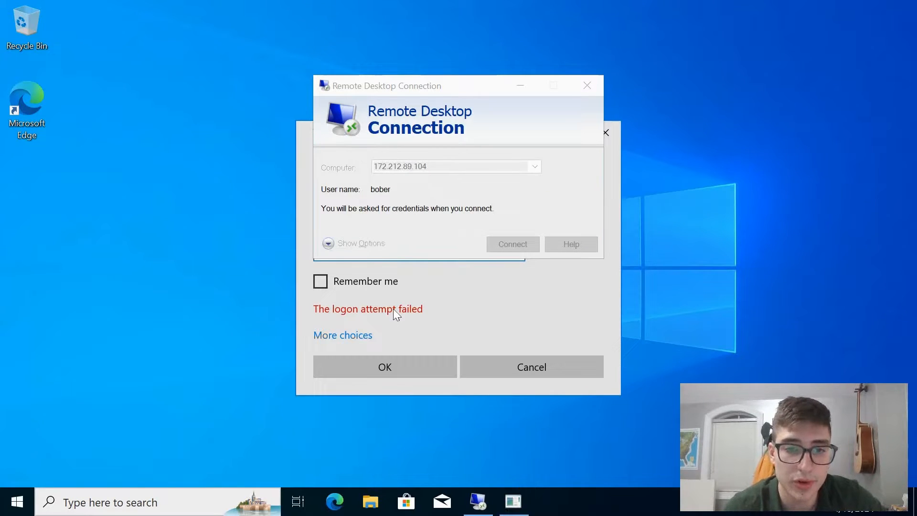
# Step: Attempt the windows-vm logon as bober again with another made-up password
pyautogui.click(454, 305)
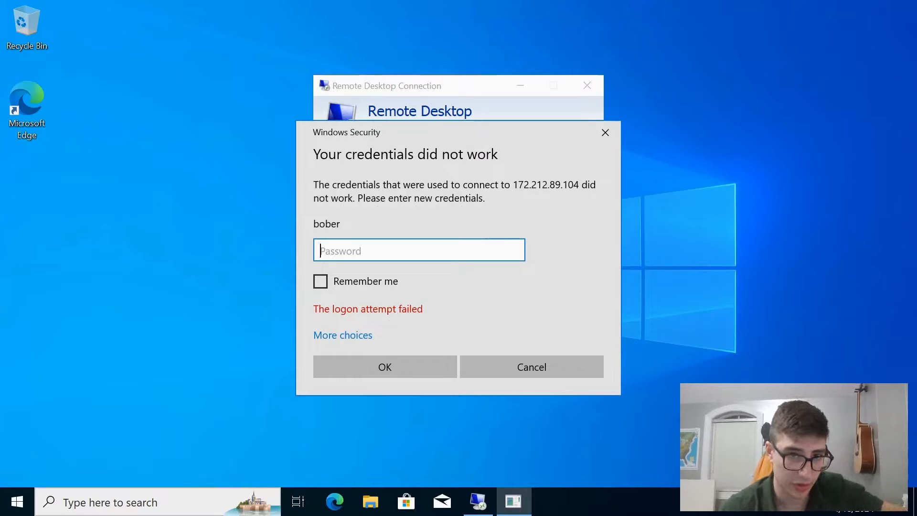
pyautogui.write('••••')
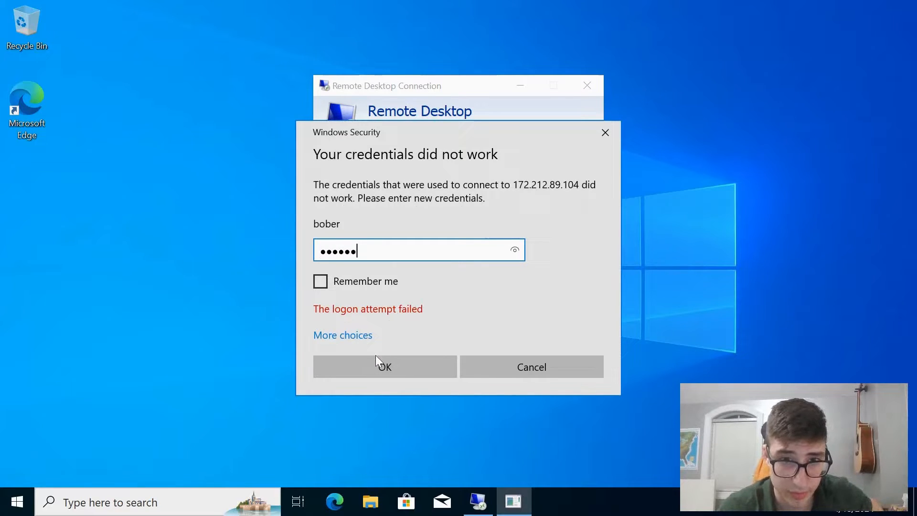
pyautogui.click(375, 359)
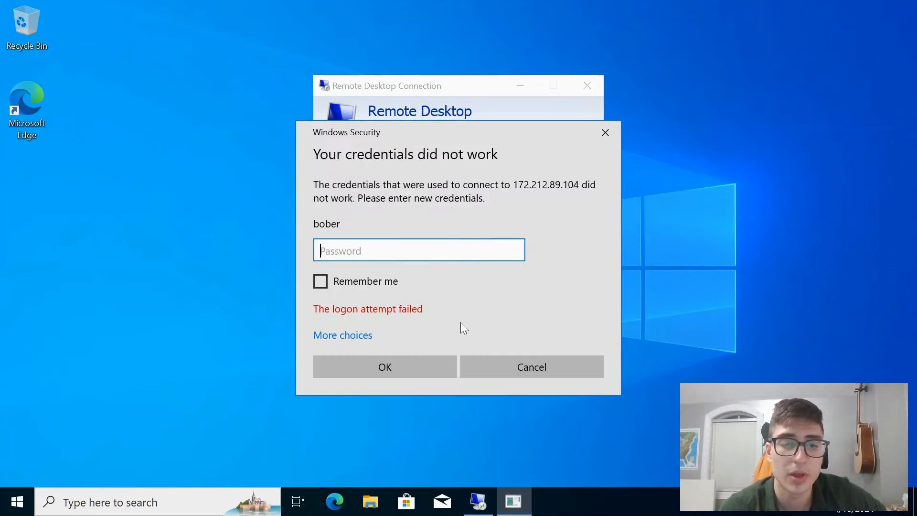
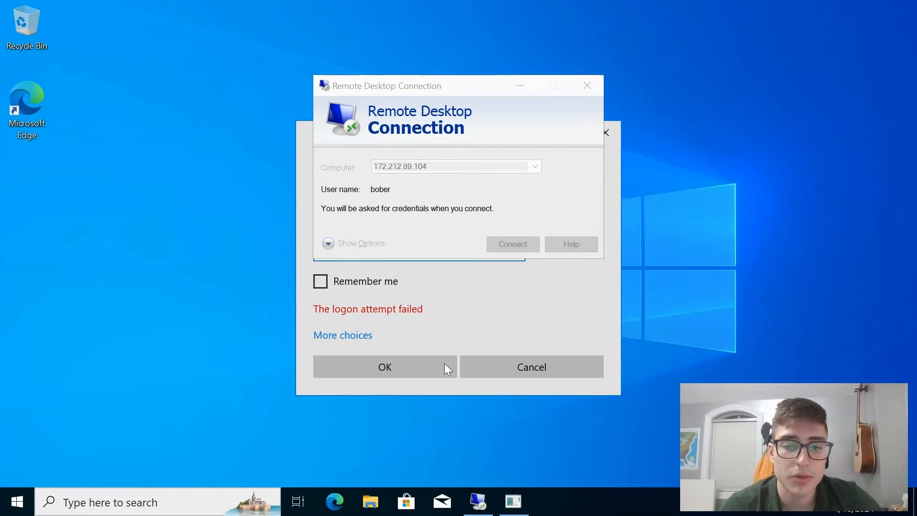
# Step: Cancel the windows-vm logon and close Remote Desktop Connection, and search attacker-vm for "ss"
pyautogui.click(495, 366)
pyautogui.click(588, 91)
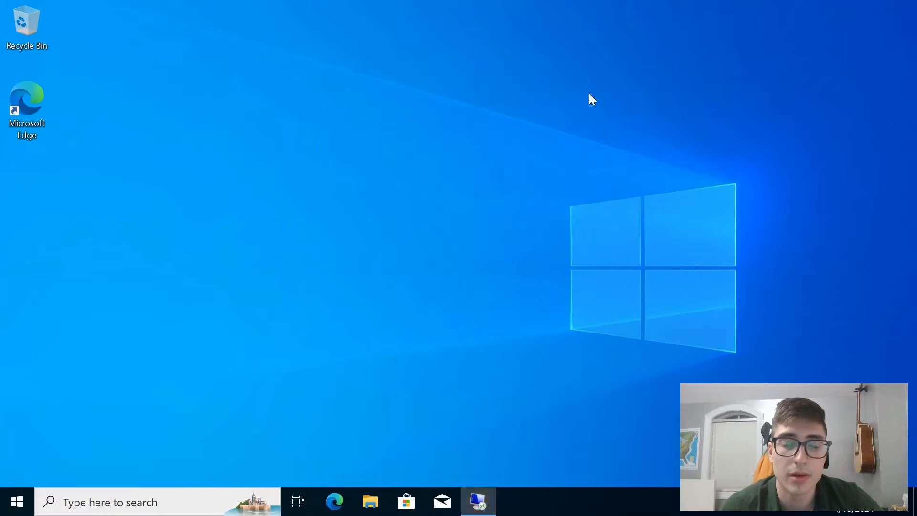
pyautogui.click(206, 507)
pyautogui.write('ss')
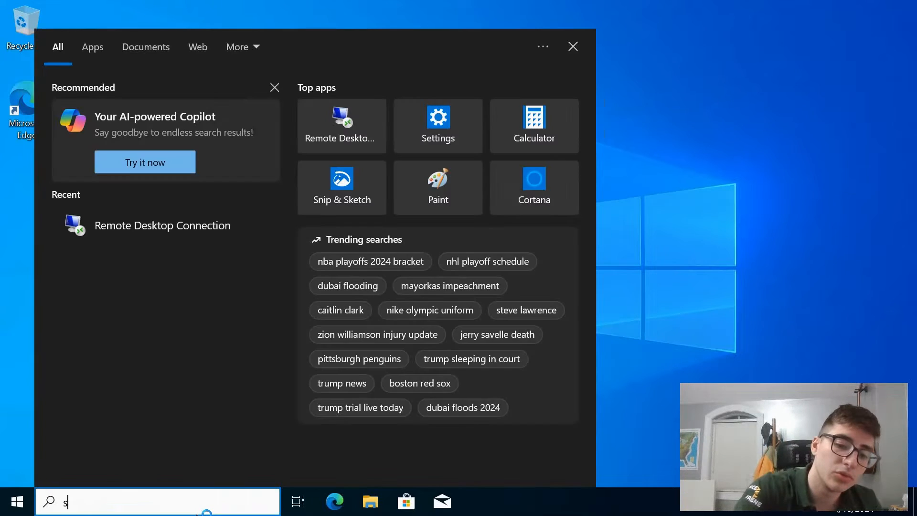
# Step: Open Microsoft Edge on attacker-vm and complete its first-run setup without bringing over data from other browsers or Google
pyautogui.click(335, 502)
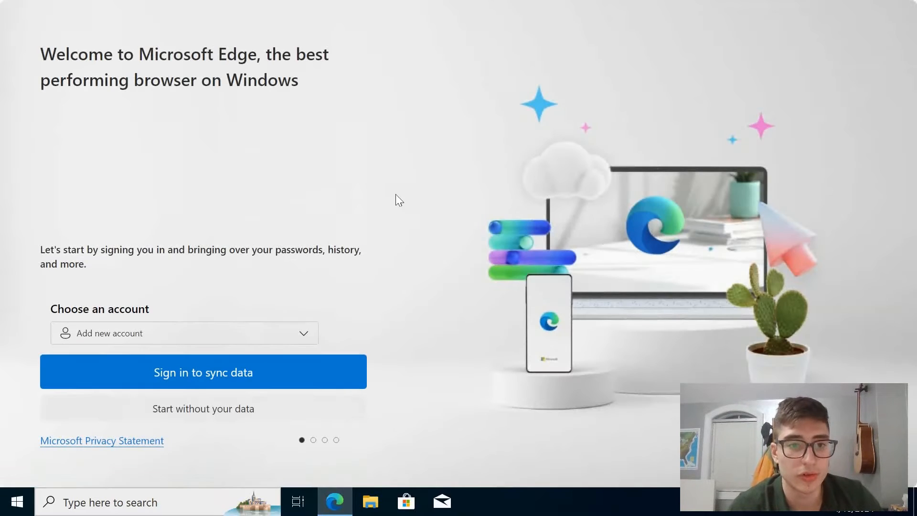
pyautogui.click(202, 415)
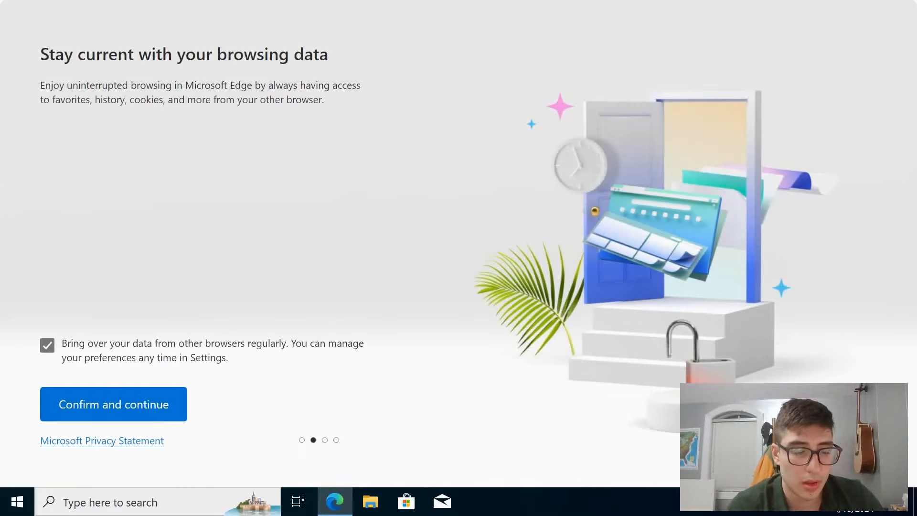
pyautogui.click(46, 351)
pyautogui.click(102, 410)
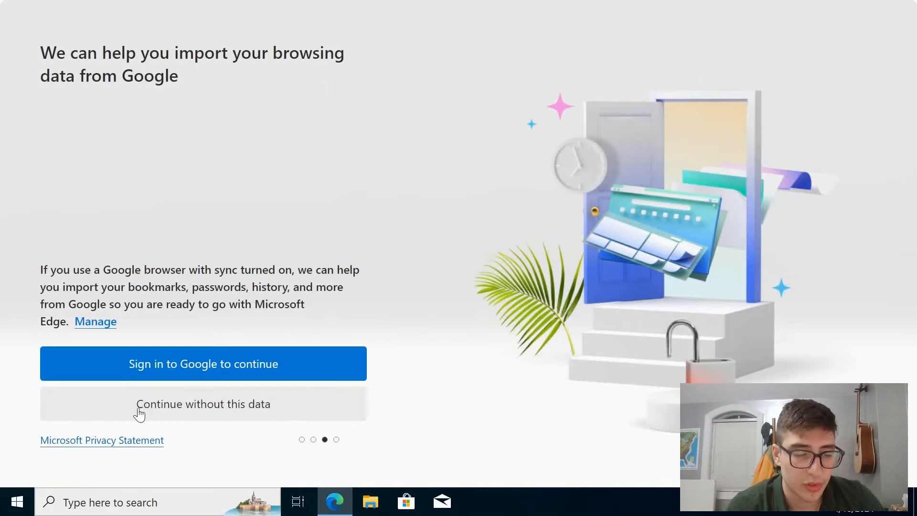
pyautogui.click(139, 414)
pyautogui.click(147, 417)
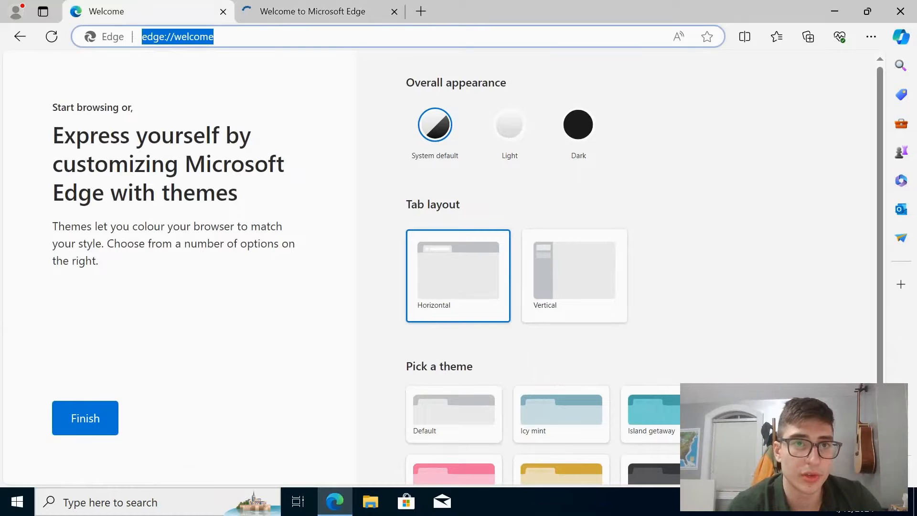
# Step: Search the web for "ssms download" and download the SSMS 20.1 installer from the Microsoft Learn page
pyautogui.write('ssms')
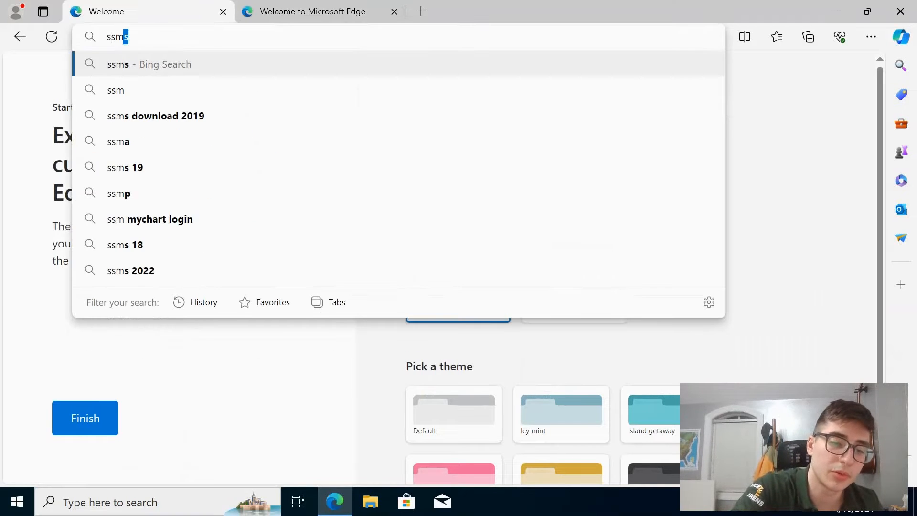
pyautogui.click(252, 88)
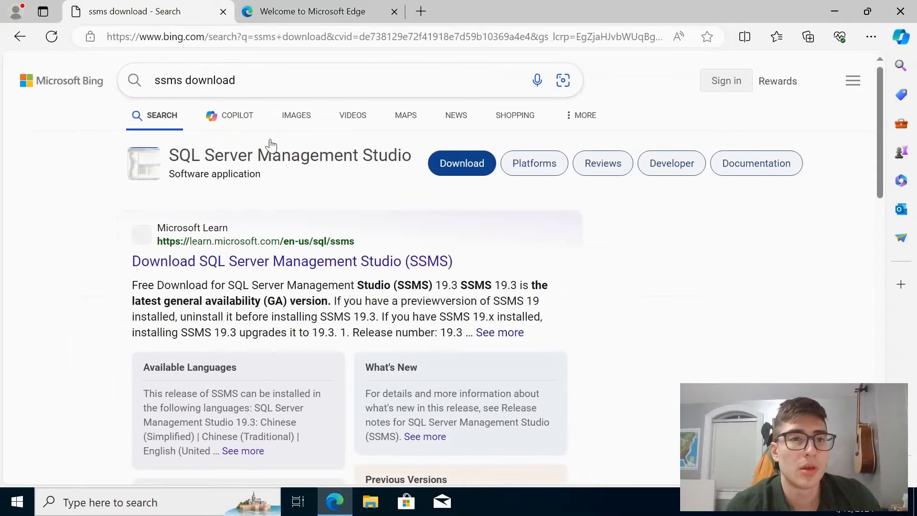
pyautogui.click(237, 263)
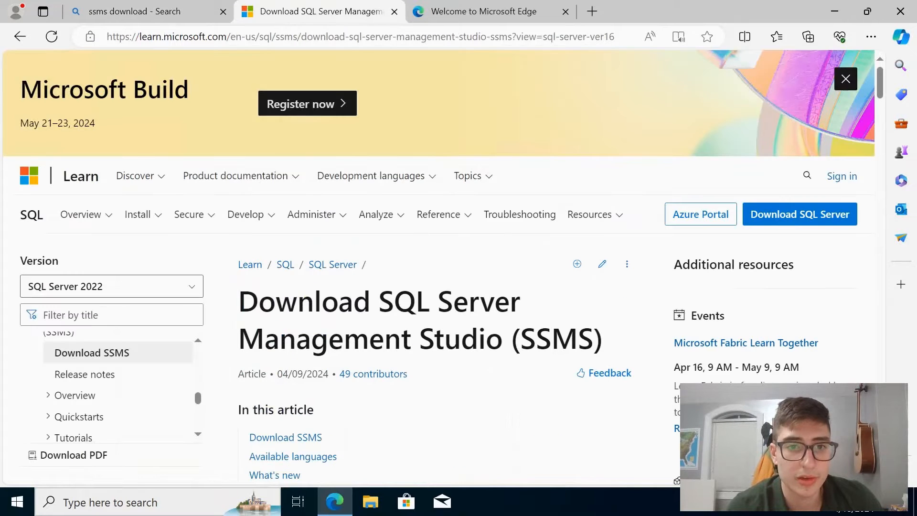
pyautogui.click(276, 437)
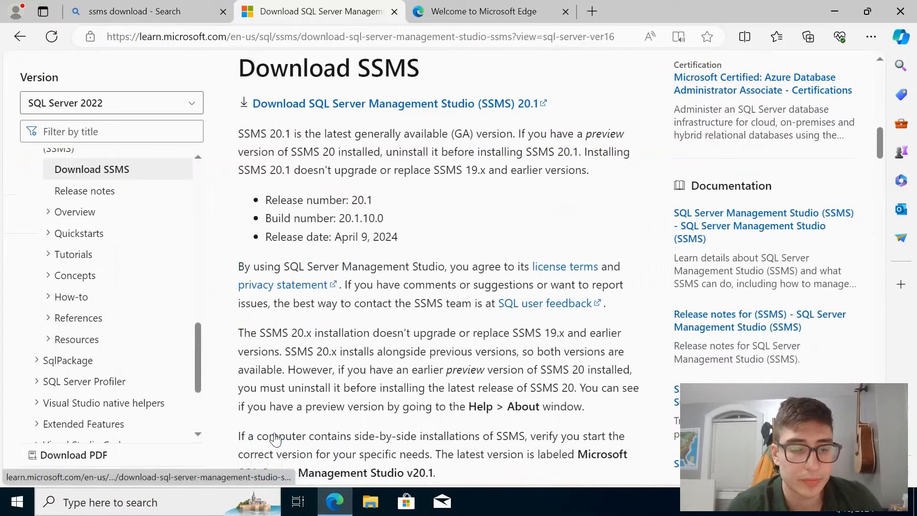
pyautogui.click(354, 107)
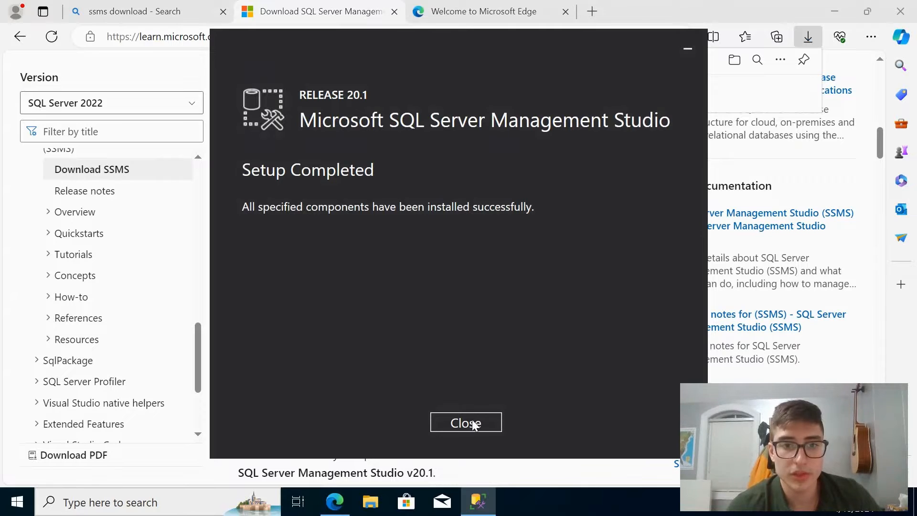
pyautogui.click(473, 423)
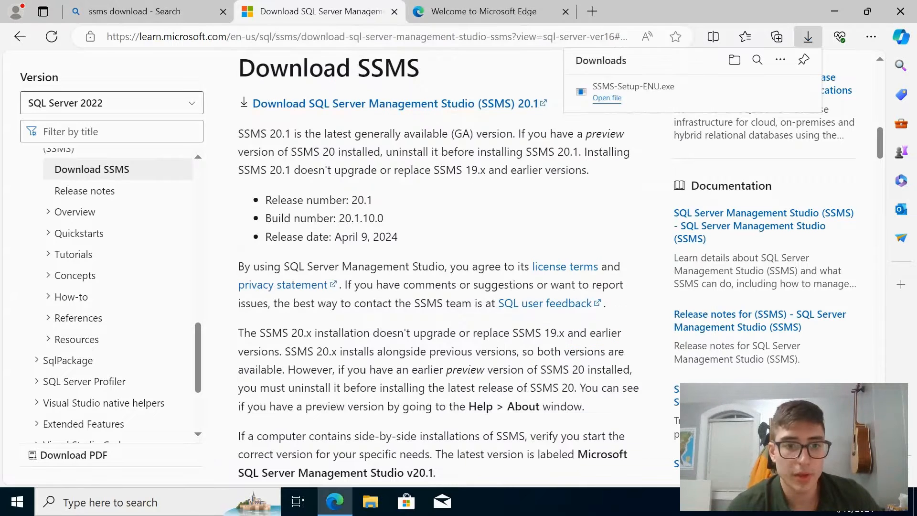
# Step: Search attacker-vm for "ssms" and launch SQL Server Management Studio 20
pyautogui.click(62, 502)
pyautogui.write('ss')
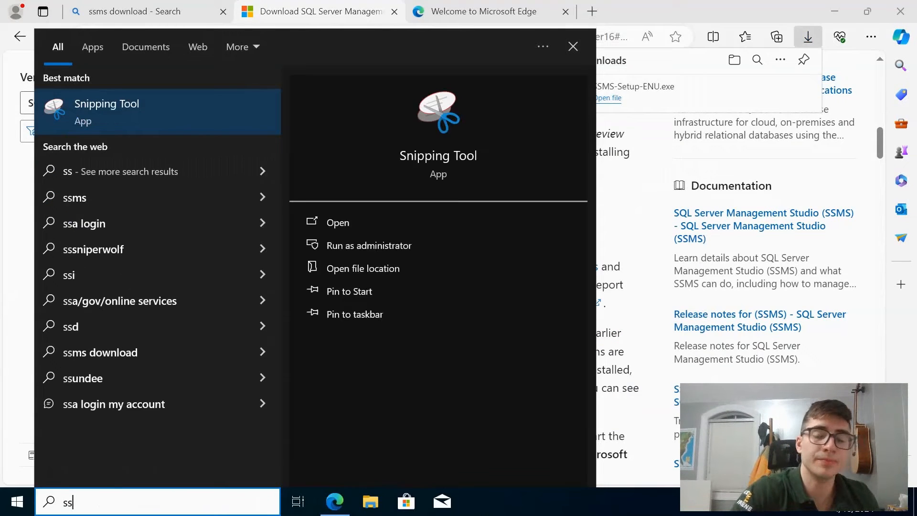
pyautogui.write('ms')
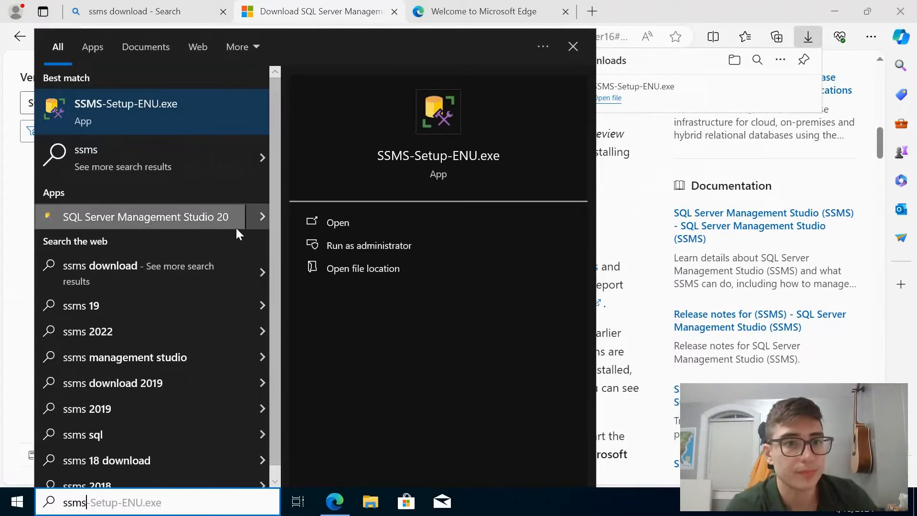
pyautogui.click(210, 222)
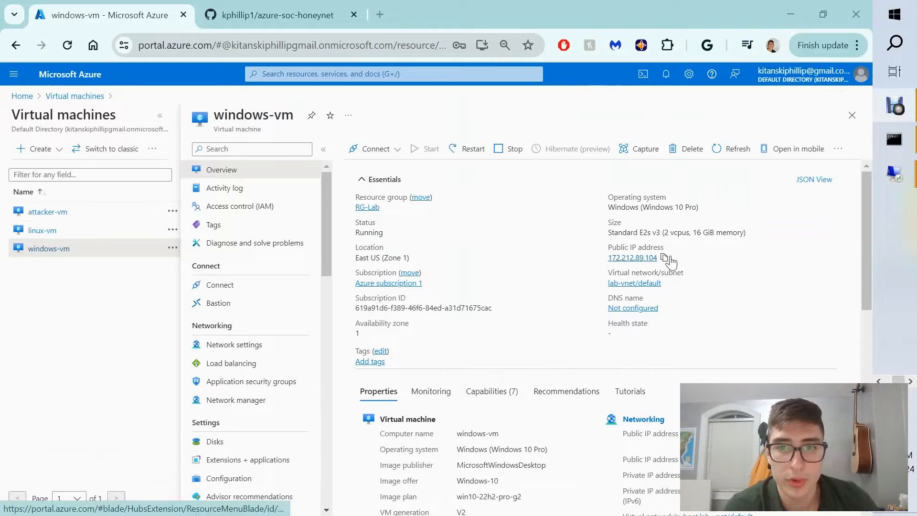
# Step: Copy the public IP address of windows-vm from its Azure portal overview and return to the attacker-vm remote session
pyautogui.click(664, 258)
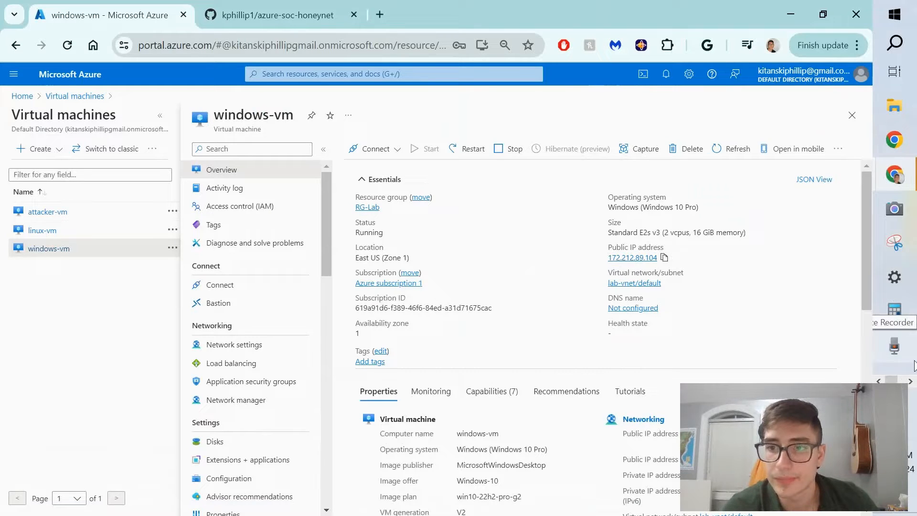
pyautogui.moveTo(909, 373); pyautogui.dragTo(615, 502)
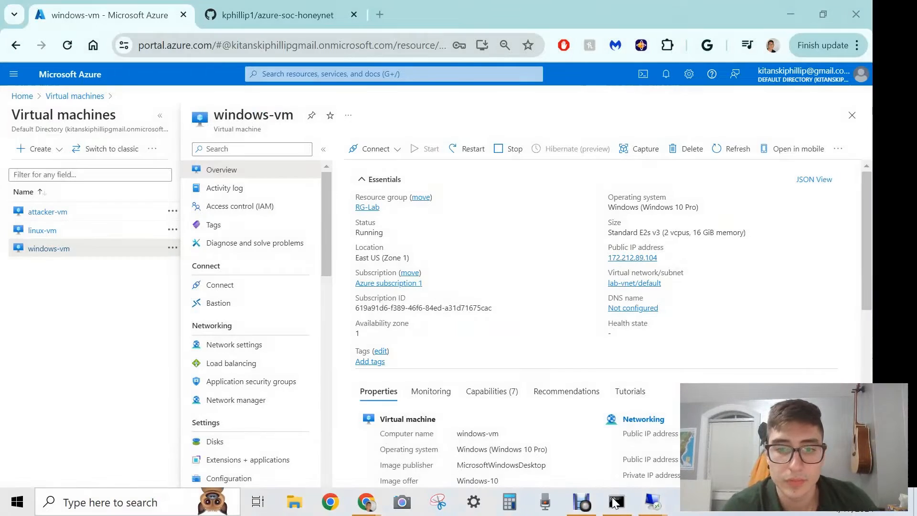
pyautogui.moveTo(656, 507)
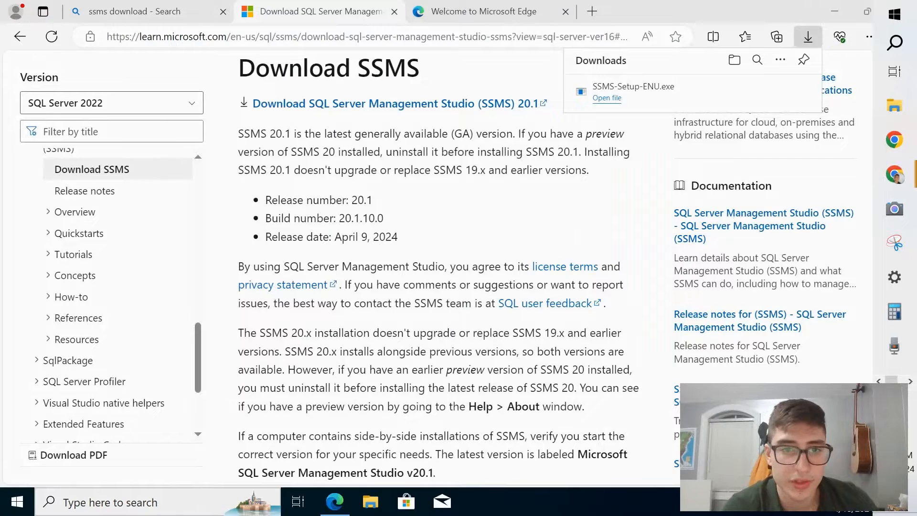
# Step: Open SQL Server Management Studio 20 on attacker-vm at its Connect to Server dialog
pyautogui.click(155, 504)
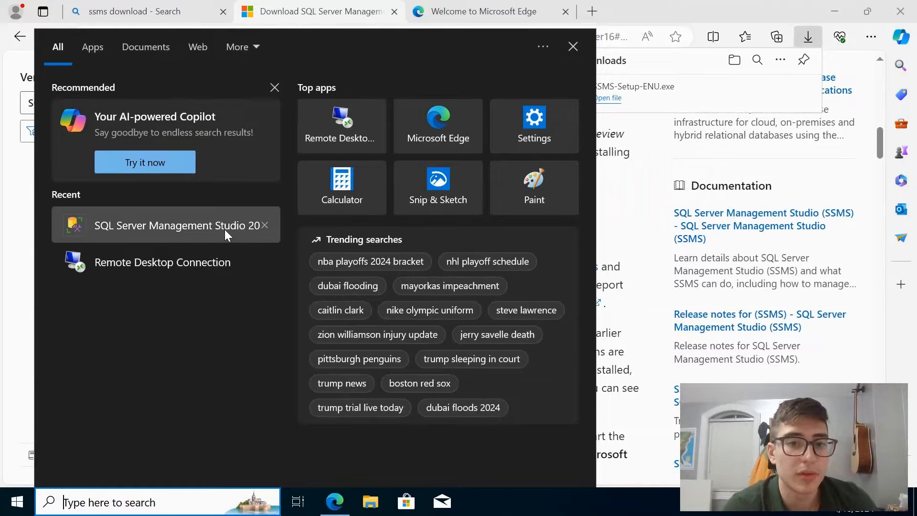
pyautogui.click(225, 228)
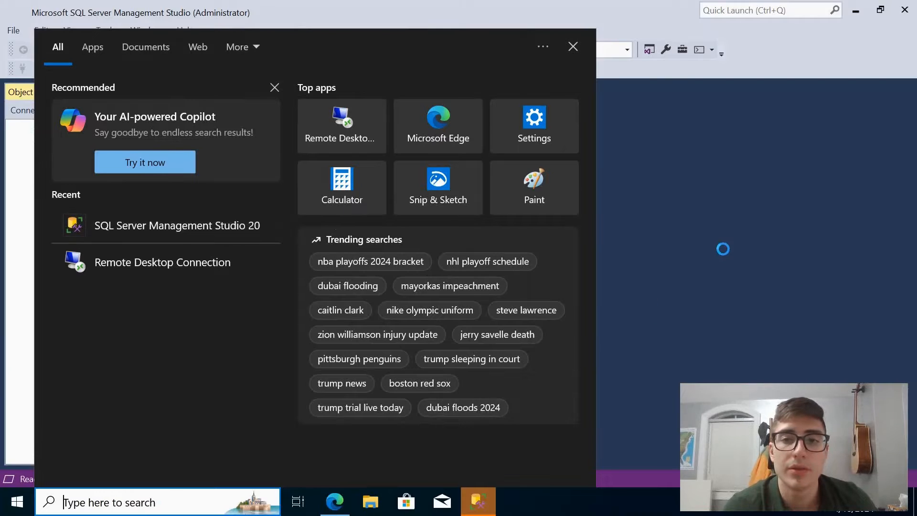
pyautogui.click(639, 20)
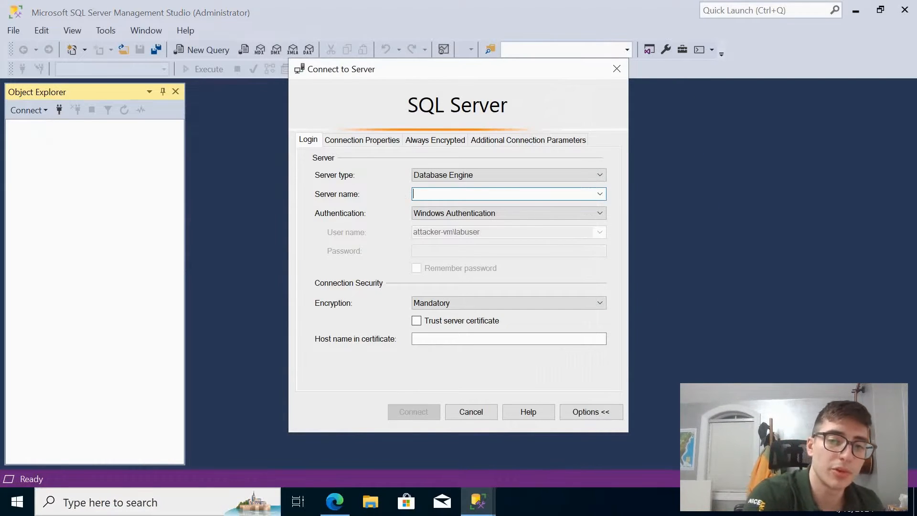
# Step: Set the connection's server name to 172.212.89.104 and its authentication to SQL Server Authentication
pyautogui.hotkey('ctrl', 'v')
pyautogui.click(456, 214)
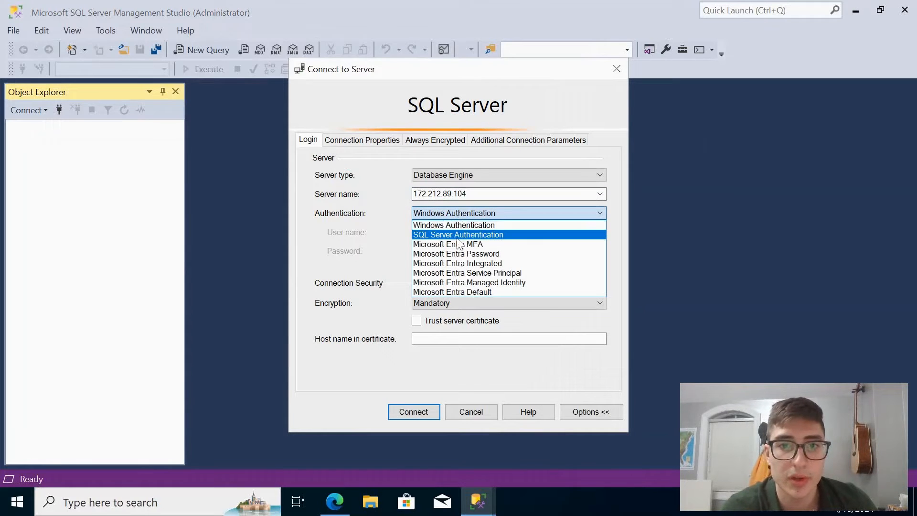
pyautogui.click(458, 235)
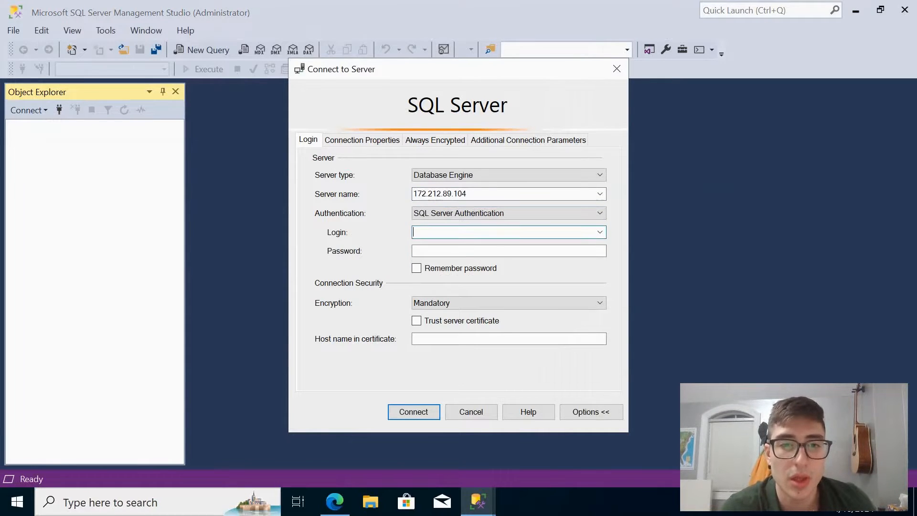
# Step: Attempt to connect as sa with a made-up password and the server certificate trusted, and dismiss the error
pyautogui.write('sa')
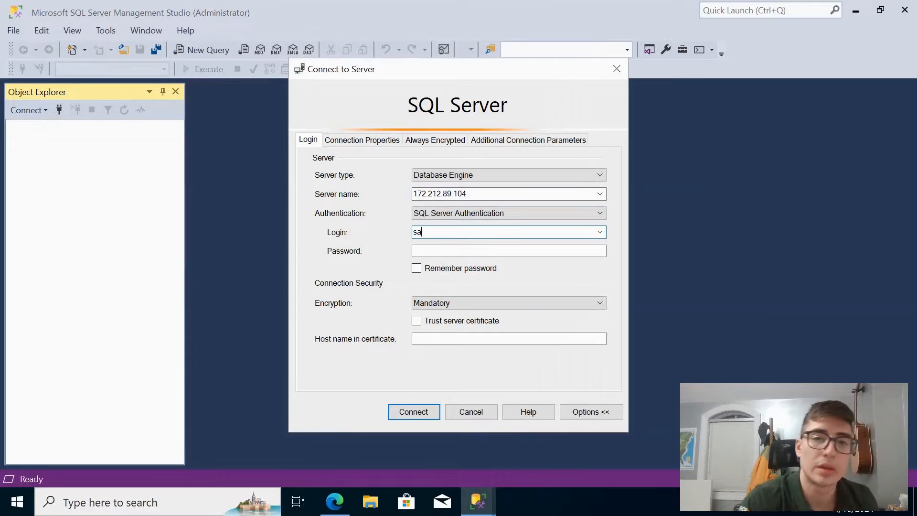
pyautogui.press('Tab')
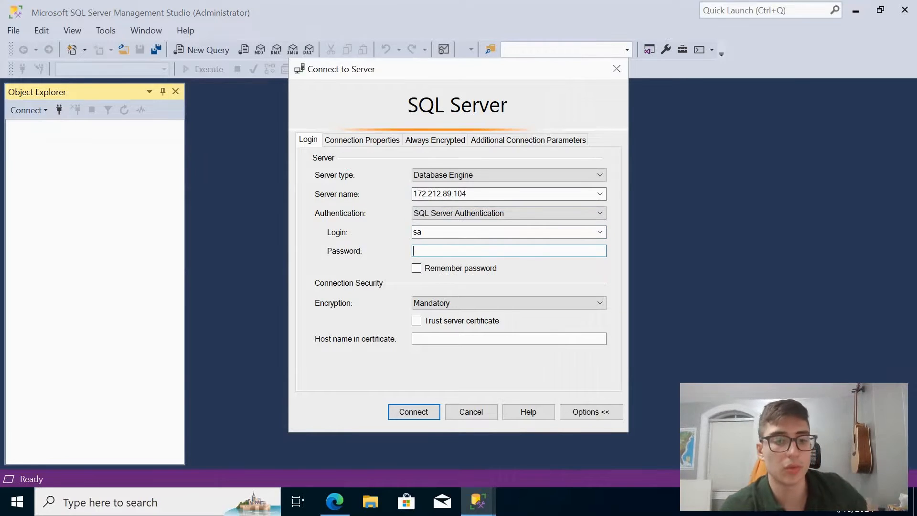
pyautogui.write('******')
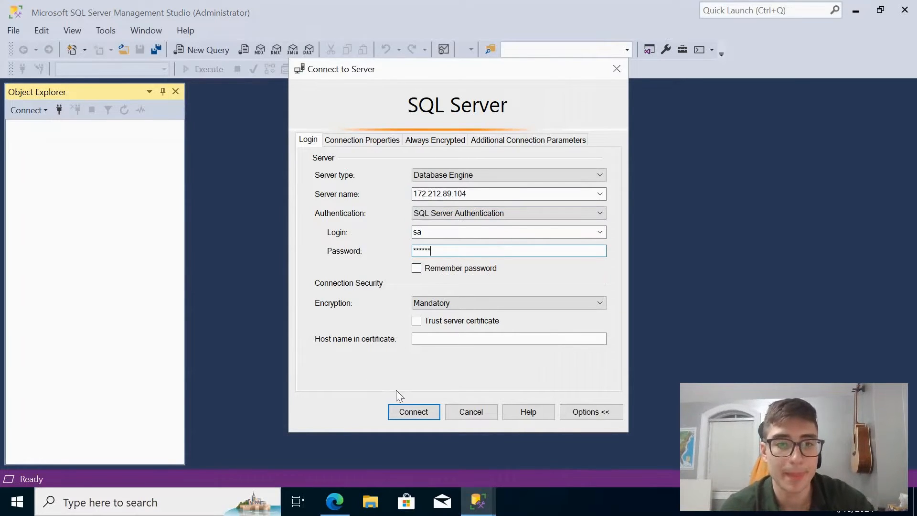
pyautogui.click(424, 321)
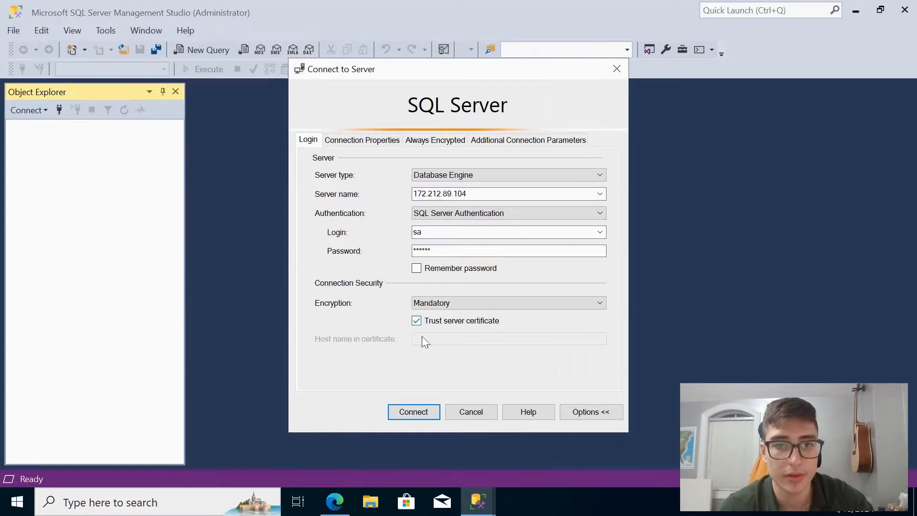
pyautogui.click(407, 409)
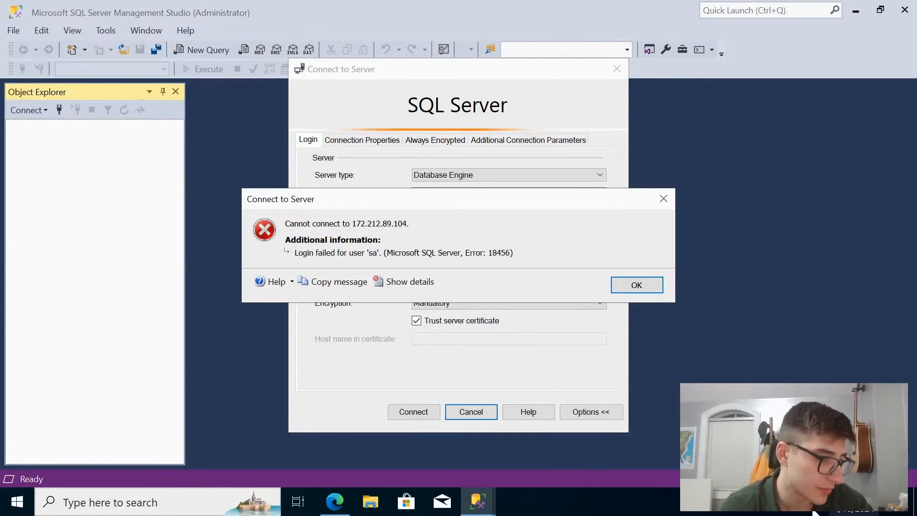
pyautogui.click(653, 286)
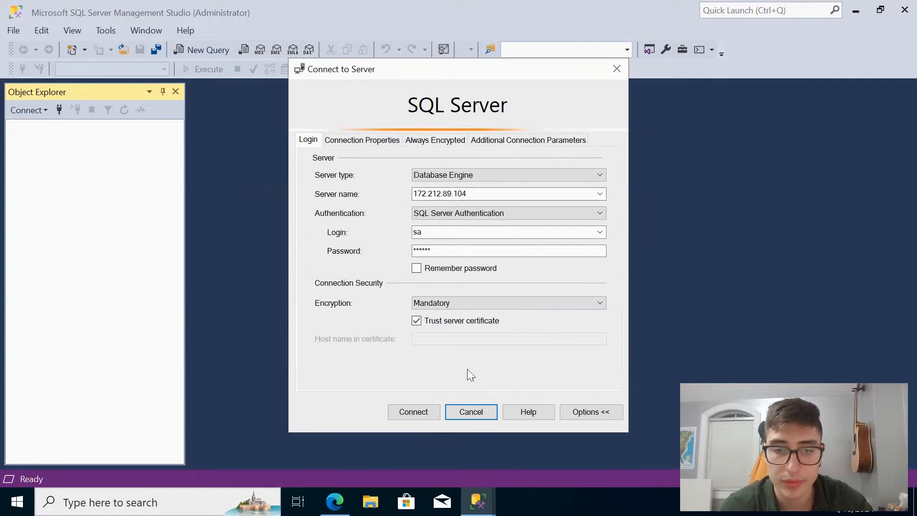
# Step: Attempt the SQL Server connection as sa two more times with the same password, dismissing each error
pyautogui.click(423, 414)
pyautogui.click(641, 285)
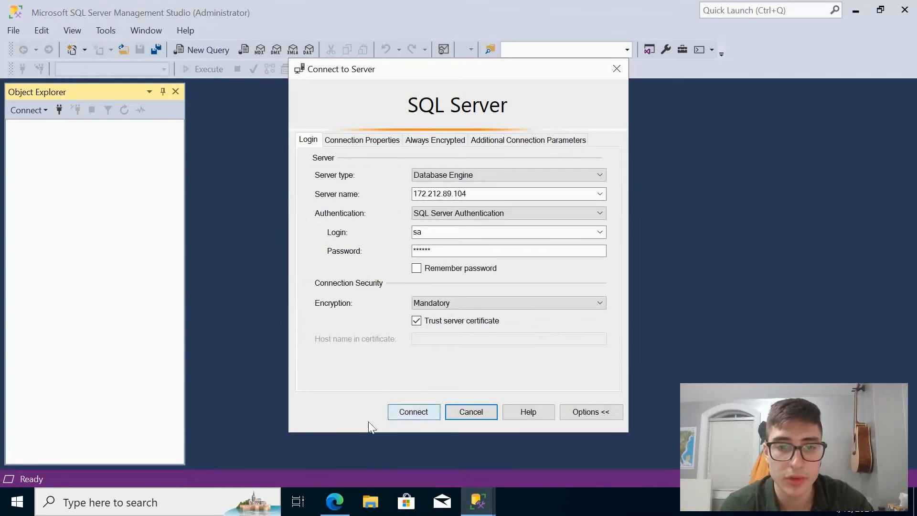
pyautogui.click(402, 416)
pyautogui.click(625, 287)
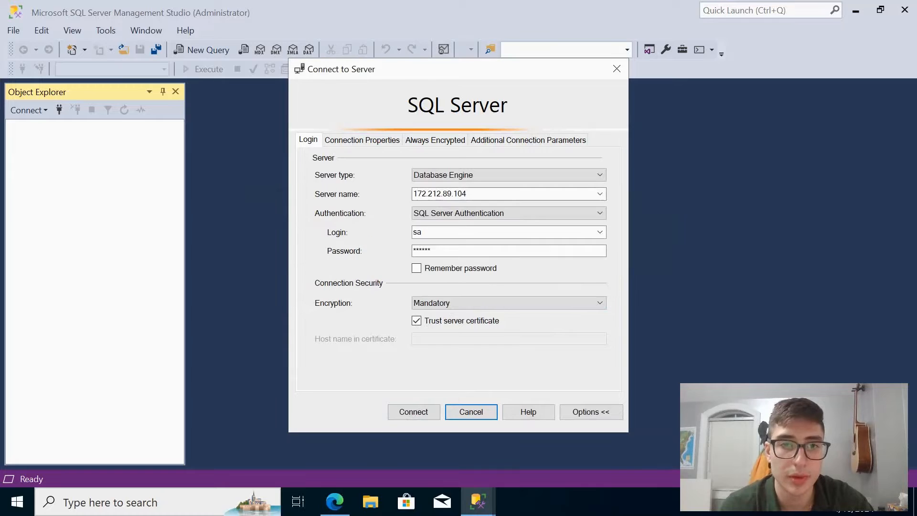
# Step: Clear the password entered for the sa login
pyautogui.press('BackSpace')
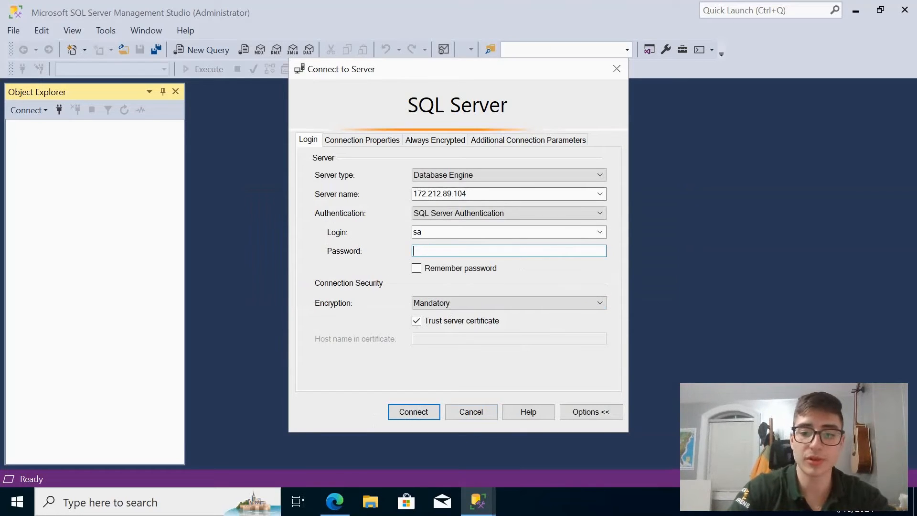
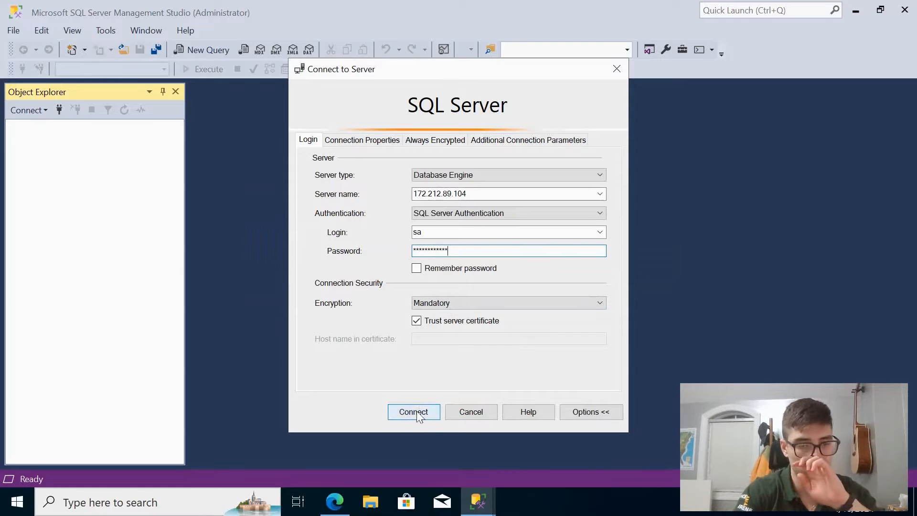
# Step: Connect to the SQL Server at 172.212.89.104 as sa, and end the session by disconnecting and closing SQL Server Management Studio
pyautogui.click(414, 412)
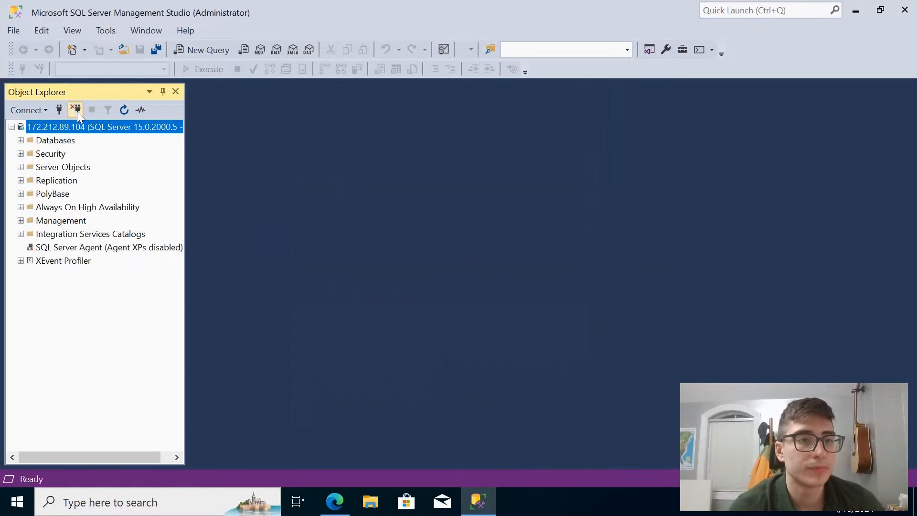
pyautogui.click(78, 111)
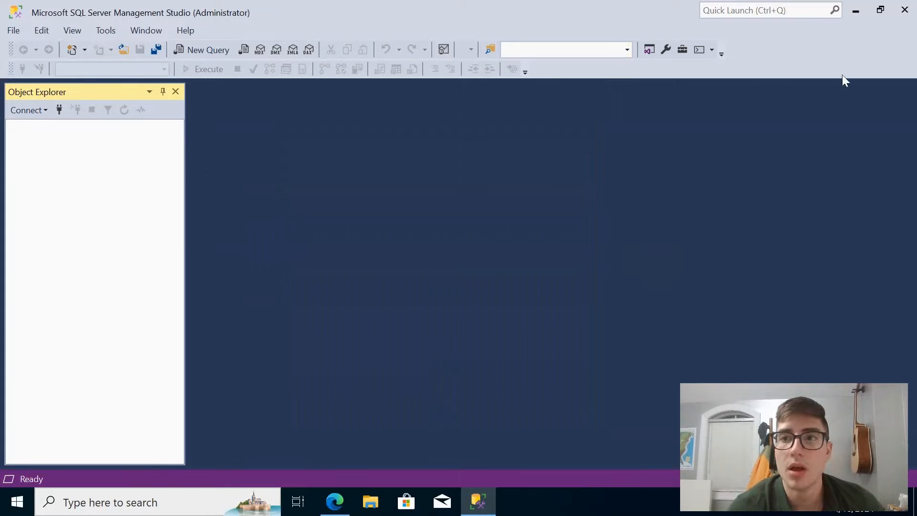
pyautogui.click(905, 10)
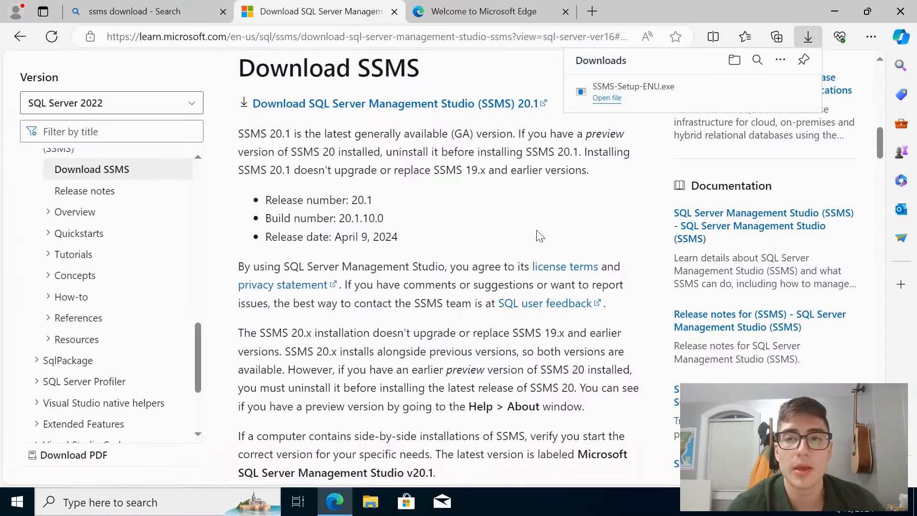
# Step: Minimize the browser and open Windows PowerShell on the attacker VM
pyautogui.click(834, 11)
pyautogui.click(181, 502)
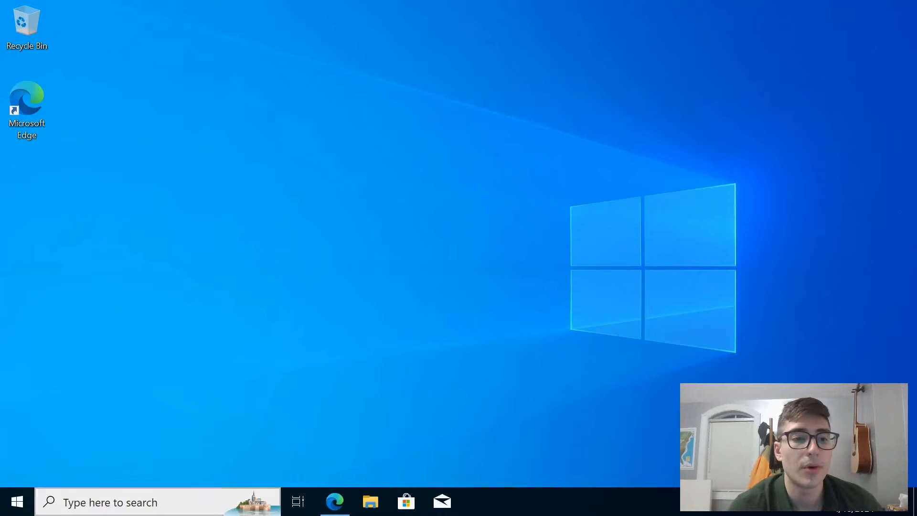
pyautogui.write('power')
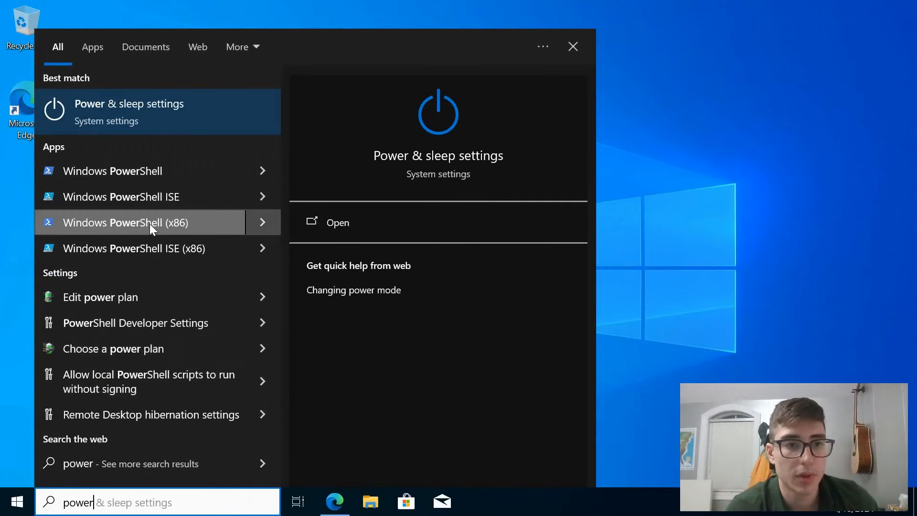
pyautogui.click(162, 177)
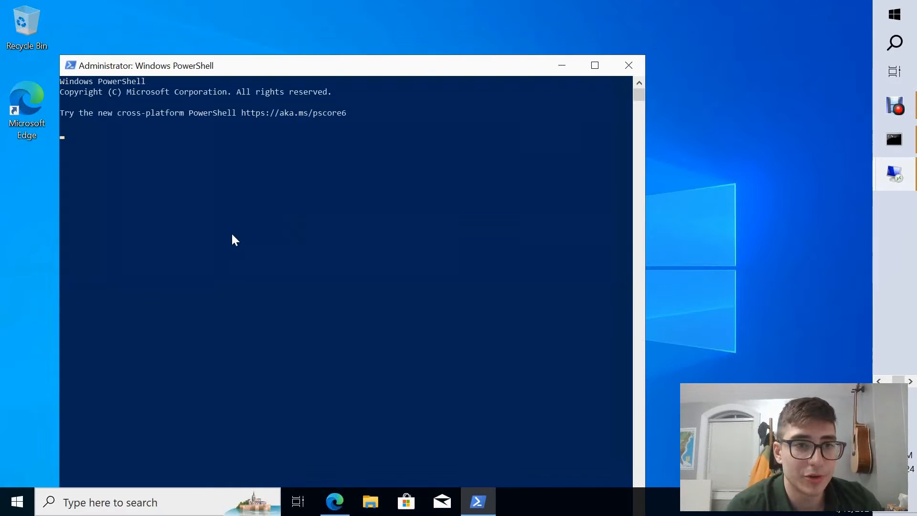
# Step: Attempt an SSH login to 172.212.90.198 as the made-up user bober, accepting the host key and submitting a password
pyautogui.write('172.212.90.198')
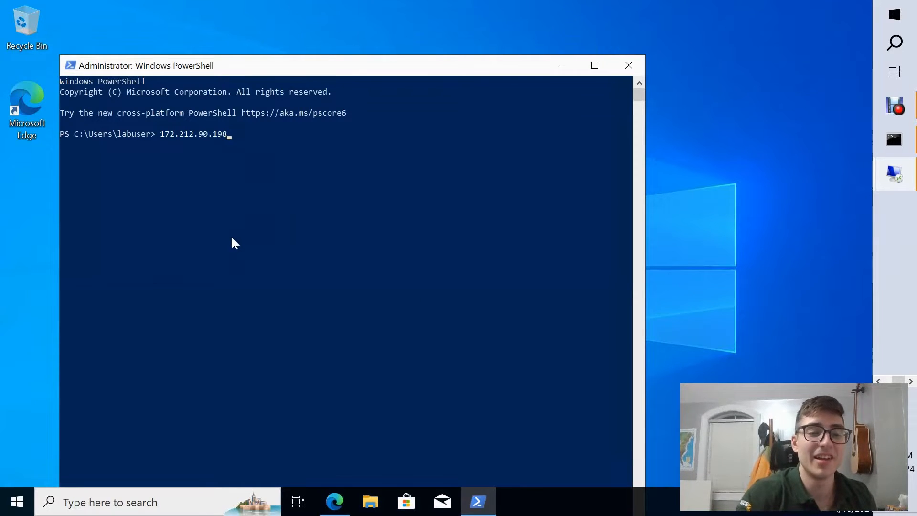
pyautogui.press('Left')
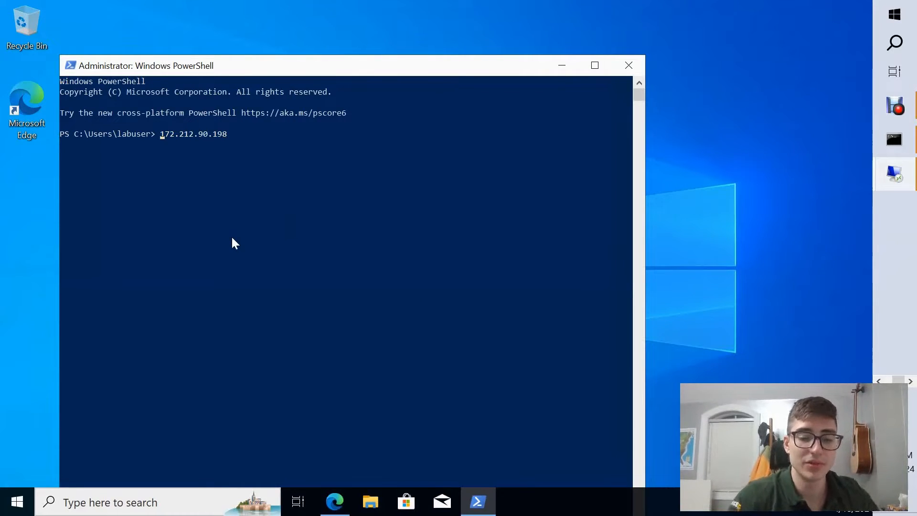
pyautogui.write('ssh ')
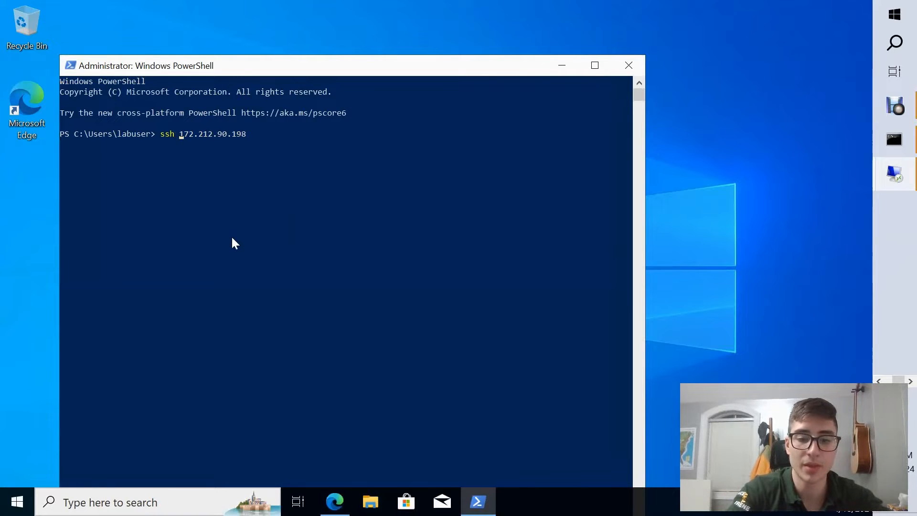
pyautogui.write('bober')
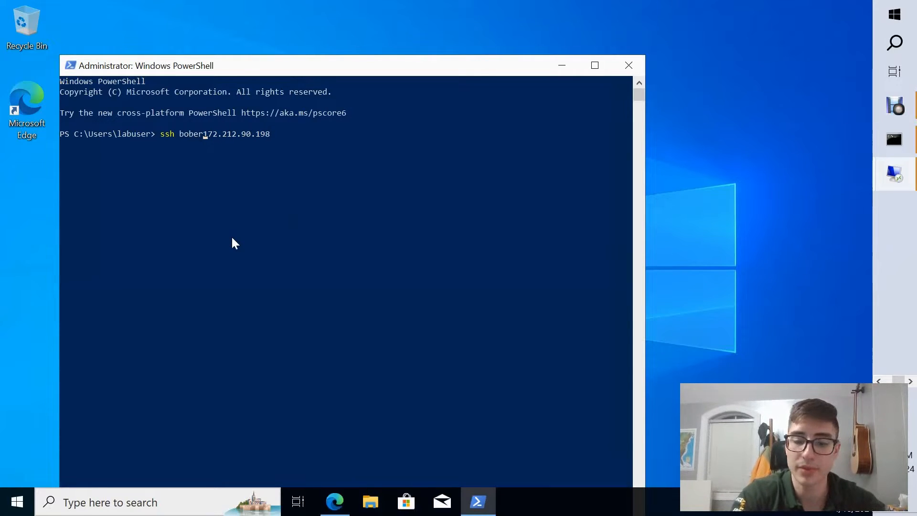
pyautogui.write('@')
pyautogui.press('Return')
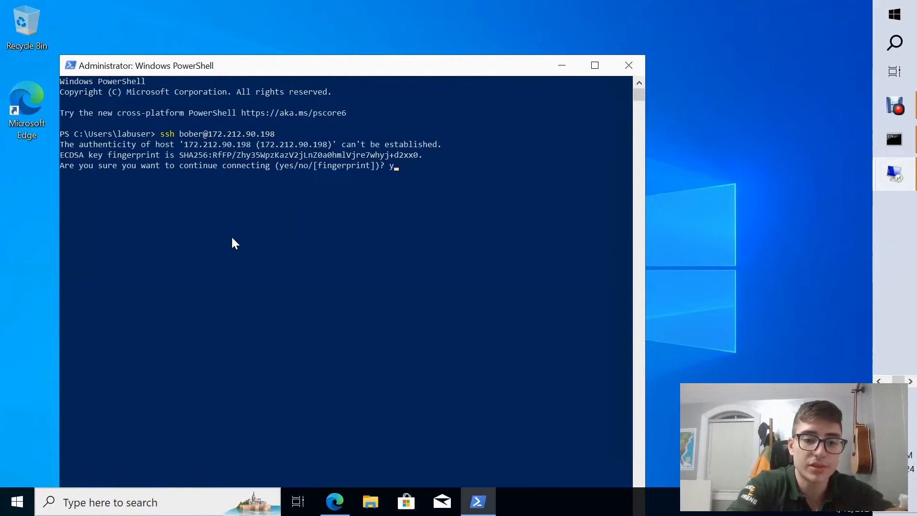
pyautogui.press('Return')
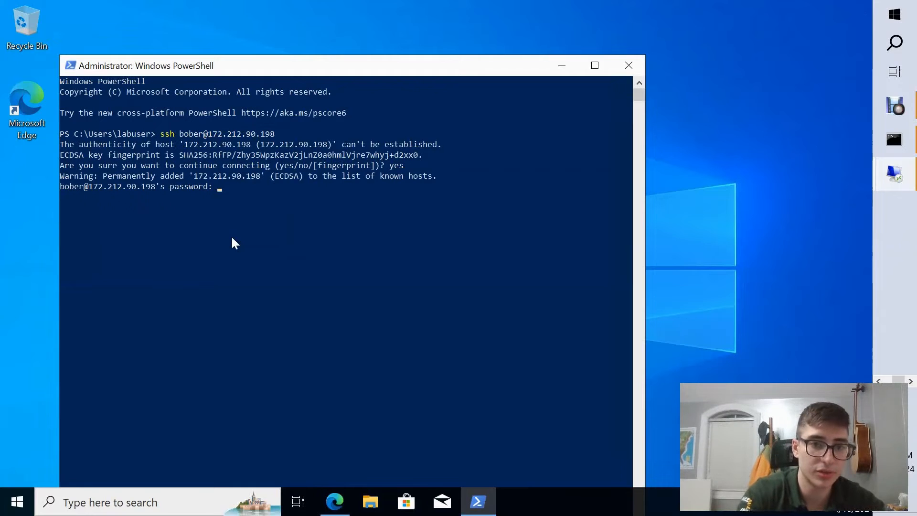
pyautogui.press('Return')
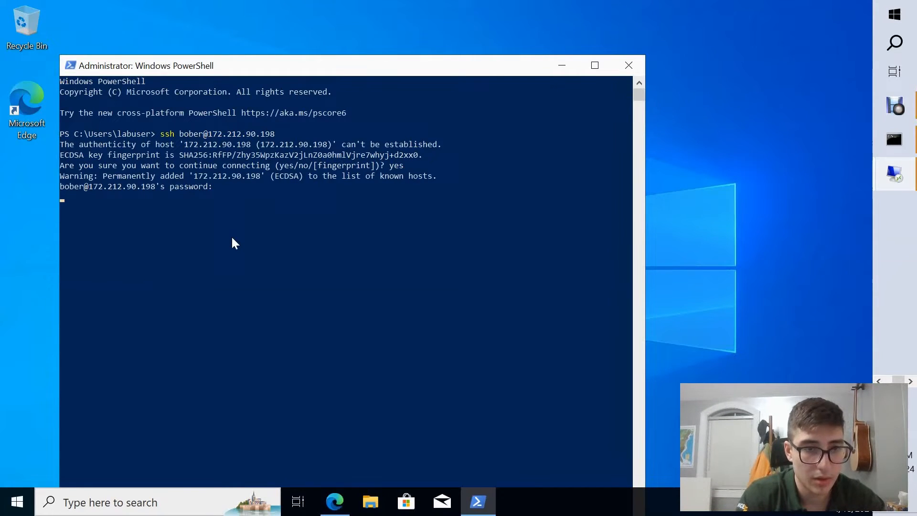
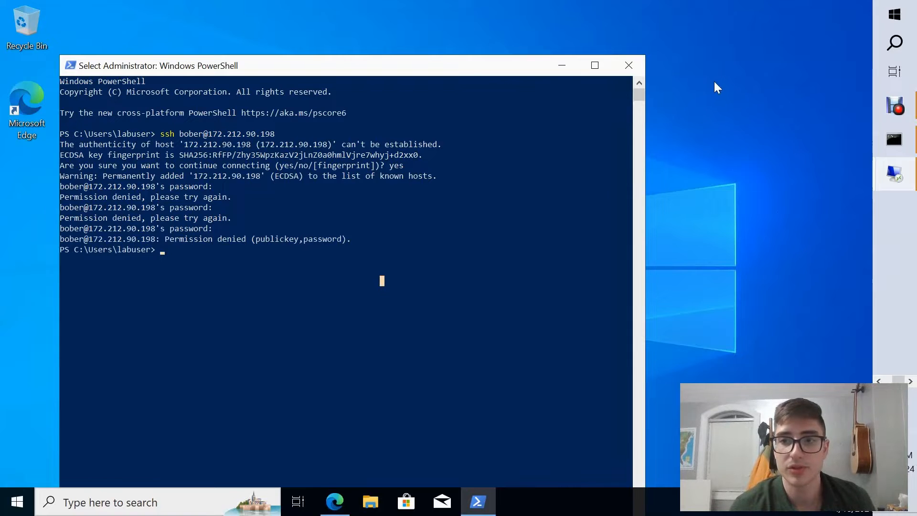
# Step: Switch from the attacker VM to the 172.212.89.104 remote desktop session and maximize its Event Viewer window
pyautogui.click(601, 10)
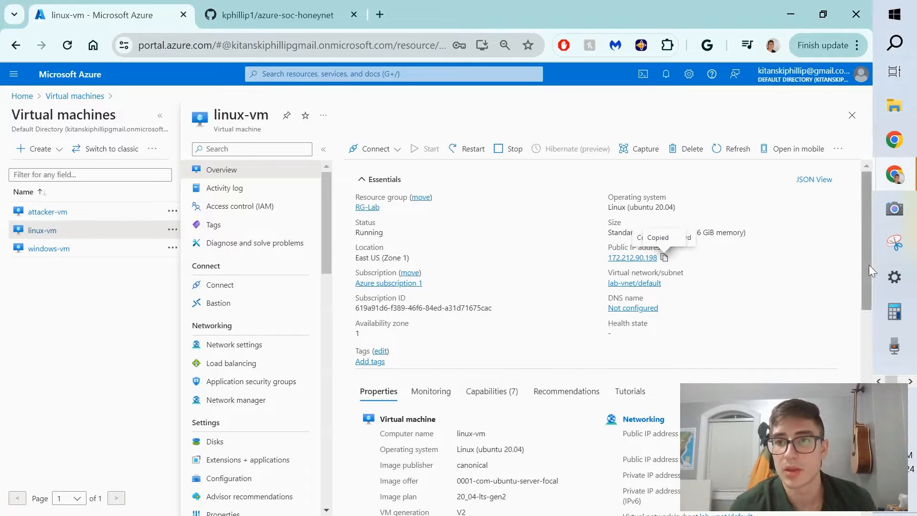
pyautogui.click(910, 380)
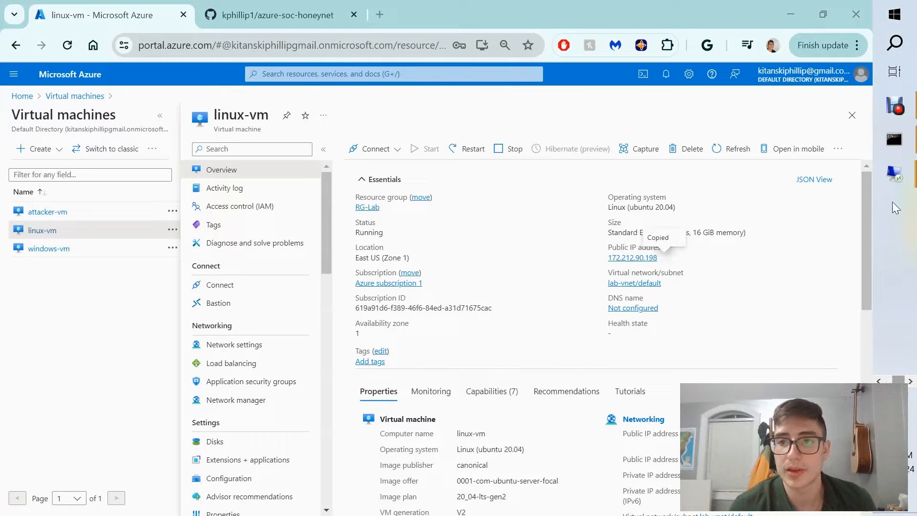
pyautogui.moveTo(891, 177)
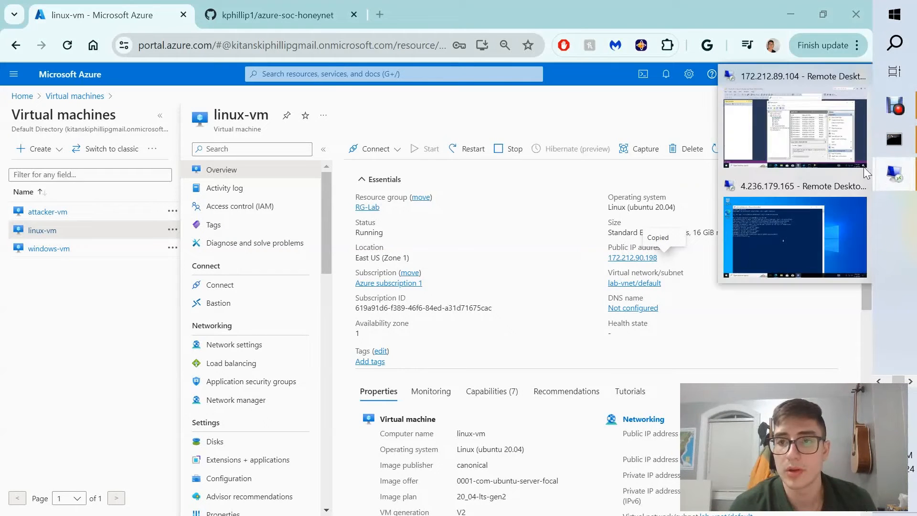
pyautogui.click(865, 168)
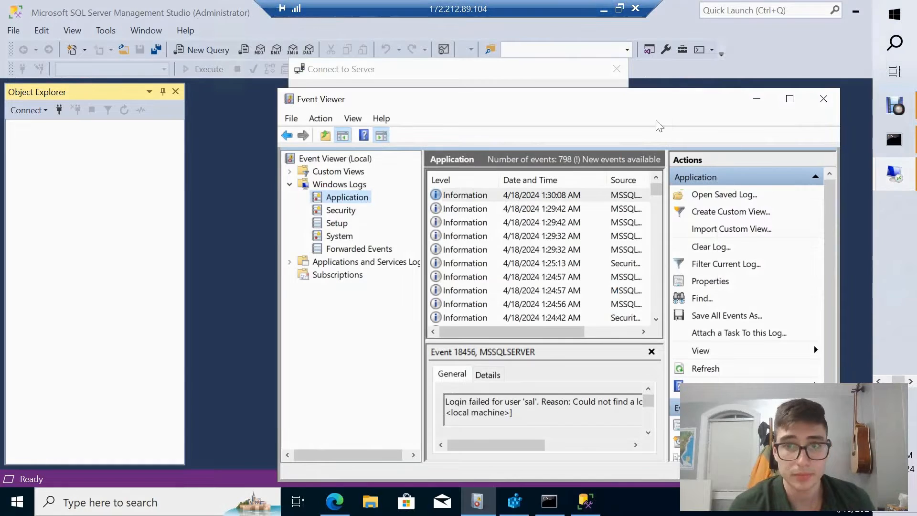
pyautogui.doubleClick(648, 104)
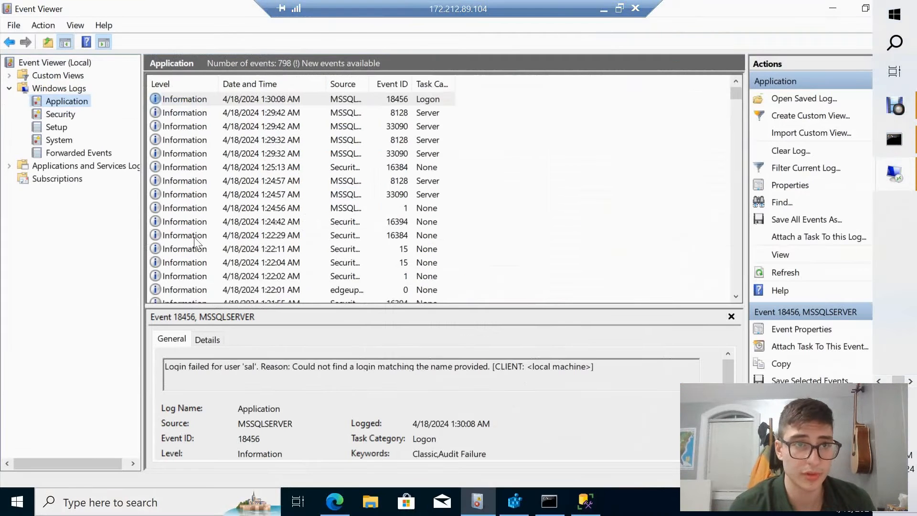
# Step: Open the Windows Security log and examine the newest audit-success events with IDs 4672 and 4624
pyautogui.click(58, 115)
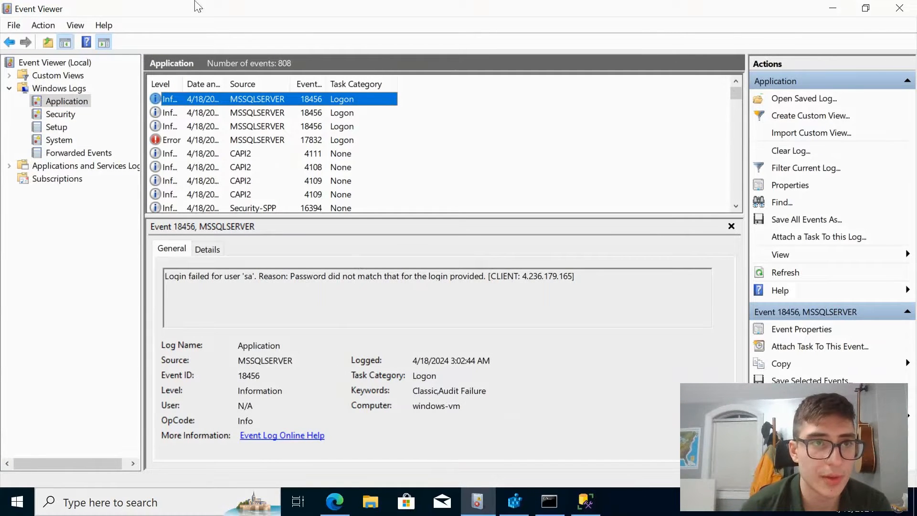
pyautogui.click(58, 116)
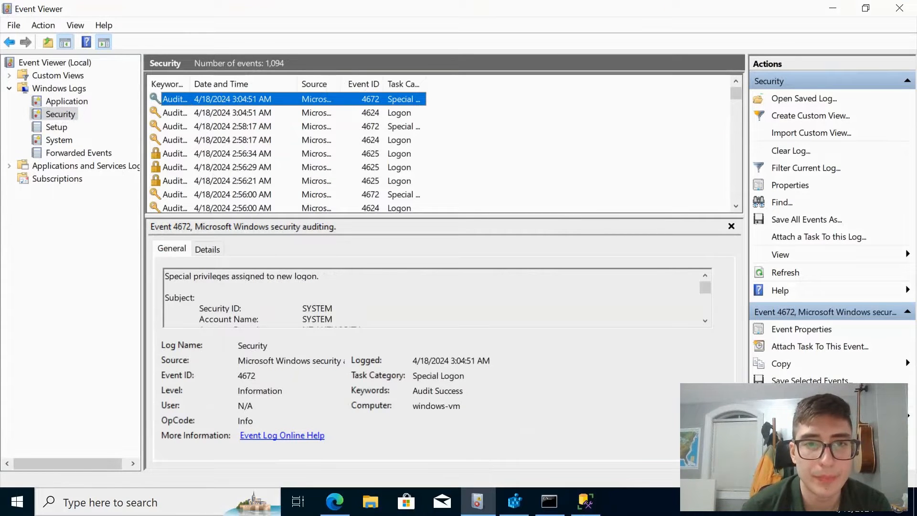
pyautogui.click(285, 112)
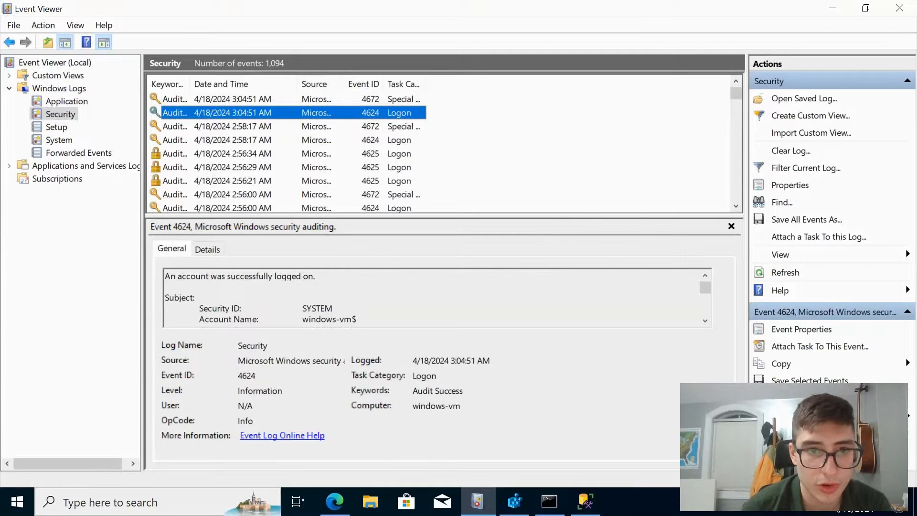
pyautogui.scroll(-1, 434, 297)
pyautogui.click(249, 127)
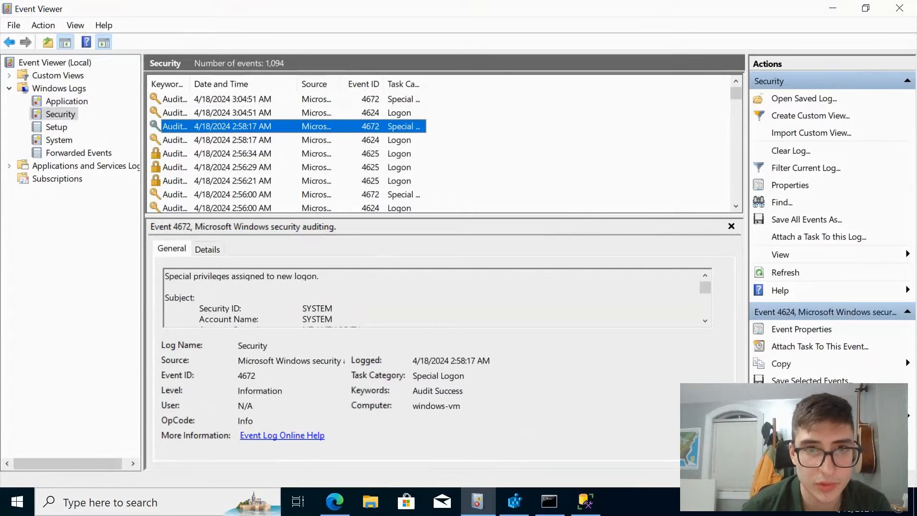
pyautogui.click(248, 140)
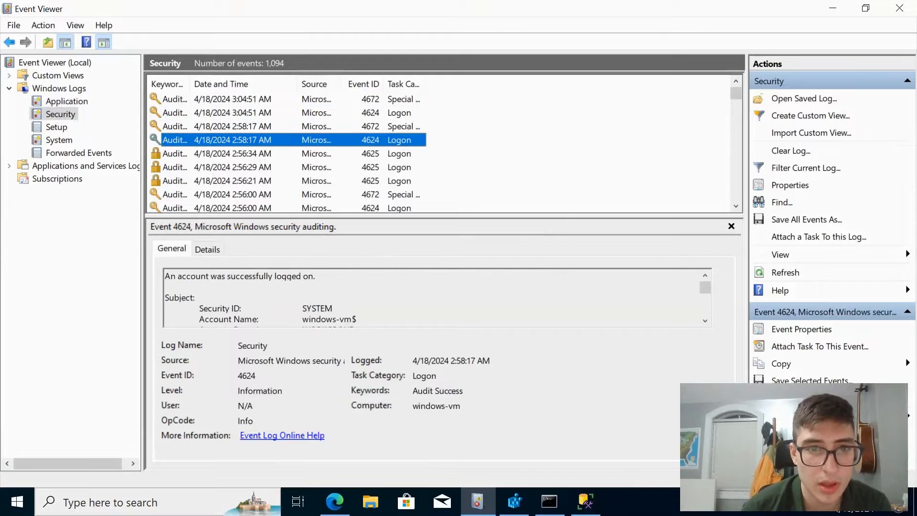
# Step: Inspect the 2:56:34 AM audit-failure event 4625, checking the account name and domain of the failed logon
pyautogui.click(249, 154)
pyautogui.scroll(-1, 435, 297)
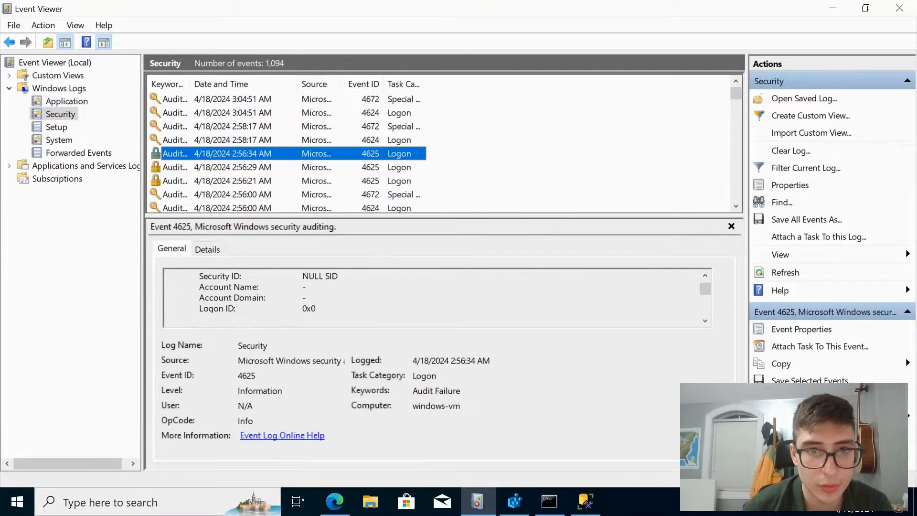
pyautogui.scroll(-2, 434, 297)
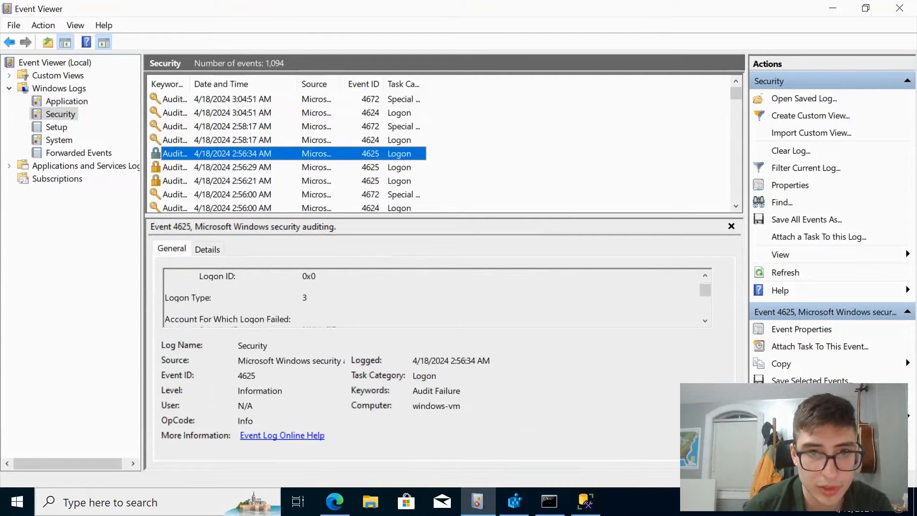
pyautogui.moveTo(326, 308); pyautogui.dragTo(302, 308)
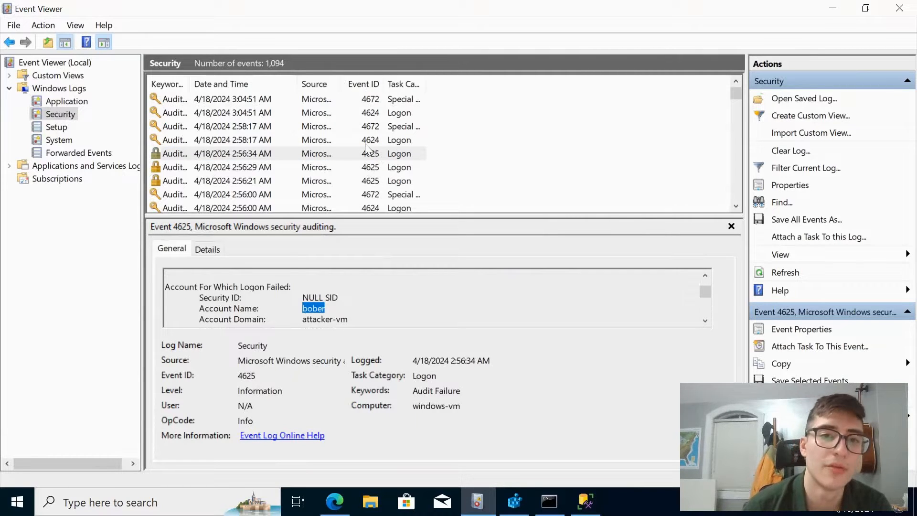
pyautogui.moveTo(302, 319); pyautogui.dragTo(350, 319)
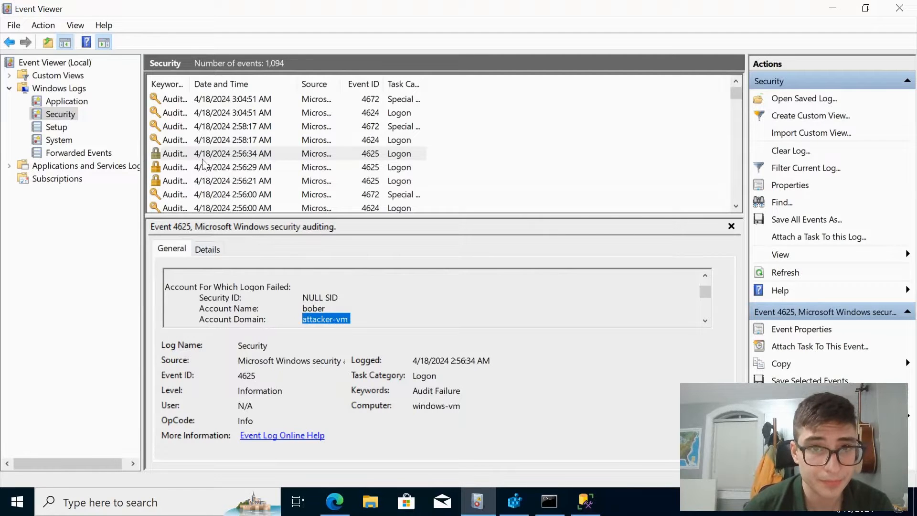
# Step: Open the Application log and read the login failure message of the newest MSSQLSERVER event 18456
pyautogui.click(72, 101)
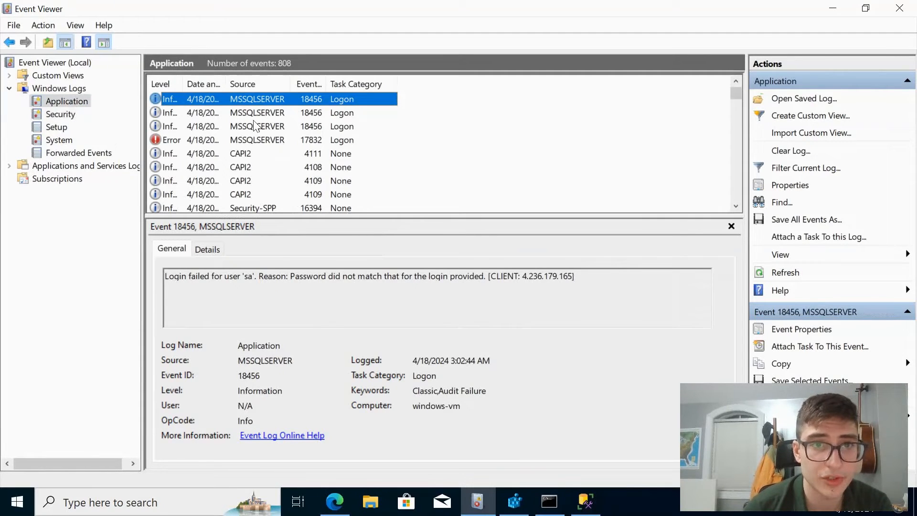
pyautogui.moveTo(164, 276); pyautogui.dragTo(287, 276)
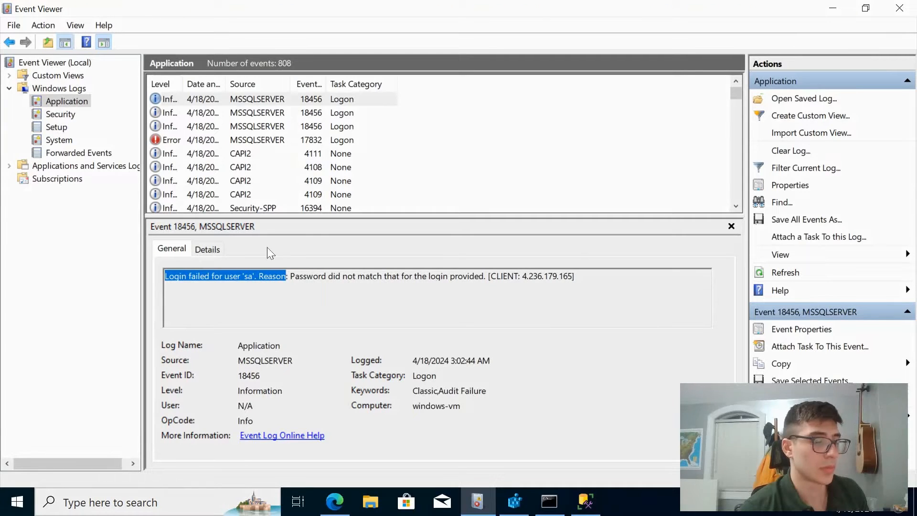
pyautogui.moveTo(542, 4)
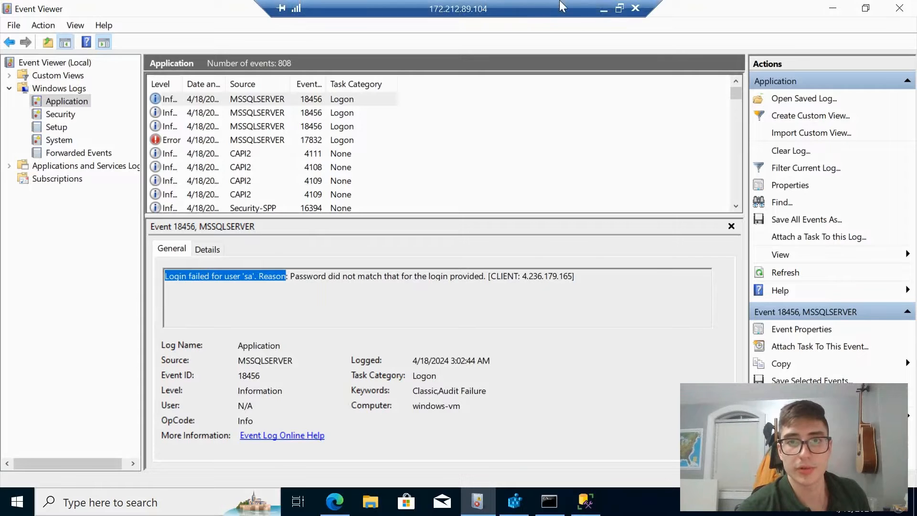
# Step: Minimize the remote desktop session, switch to the local Command Prompt and clear its screen with cls
pyautogui.click(606, 11)
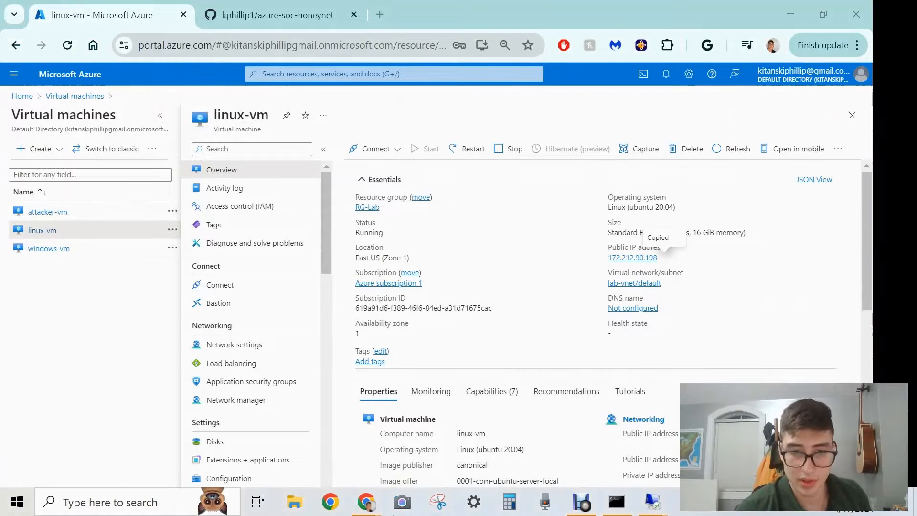
pyautogui.click(617, 501)
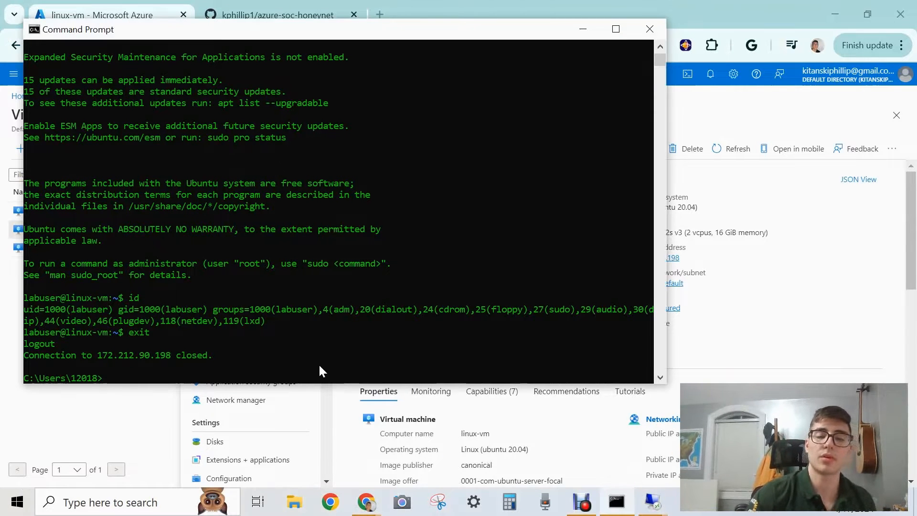
pyautogui.write('cls')
pyautogui.press('Return')
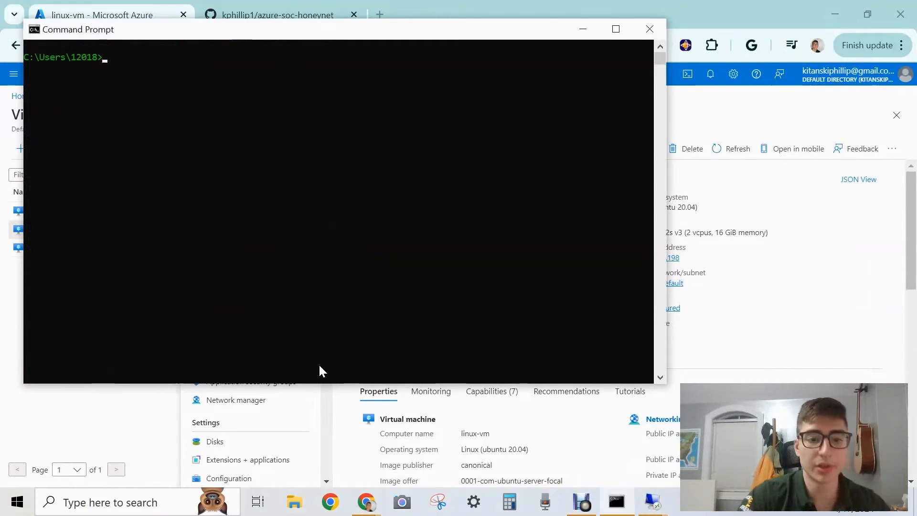
# Step: Log in over SSH as labuser to linux-vm's public IP 172.212.90.198, copied from the Azure portal, entering the account password
pyautogui.write('ssh lab')
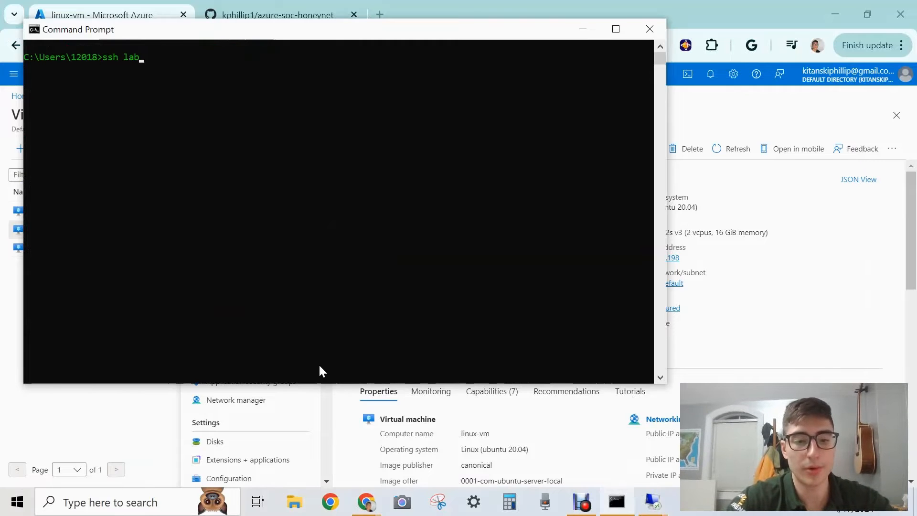
pyautogui.write('user@')
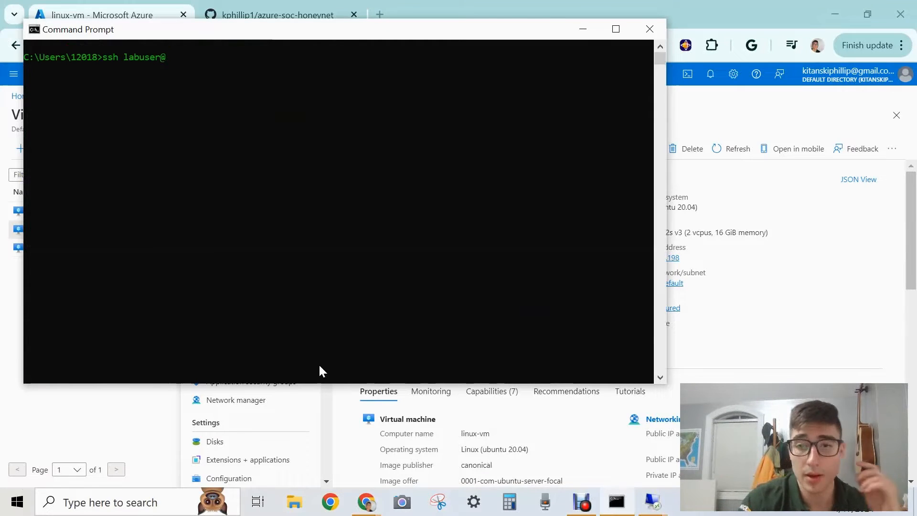
pyautogui.click(779, 305)
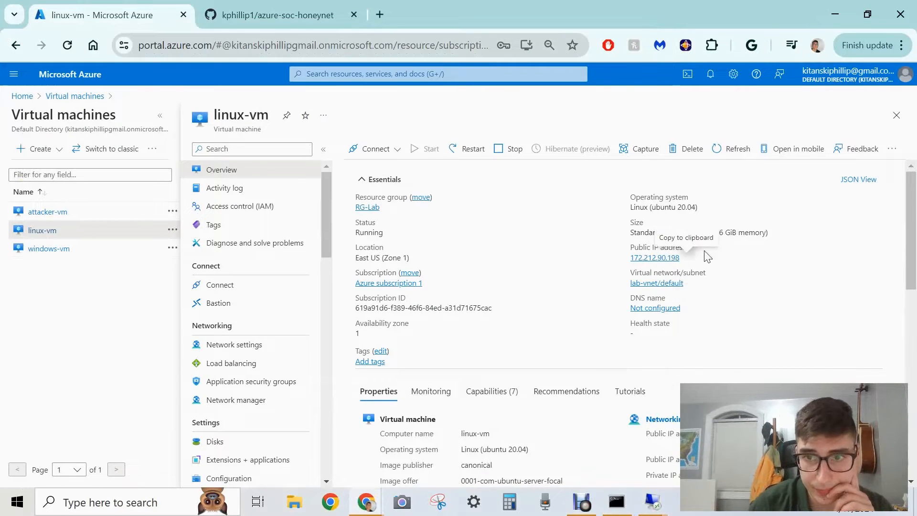
pyautogui.click(688, 260)
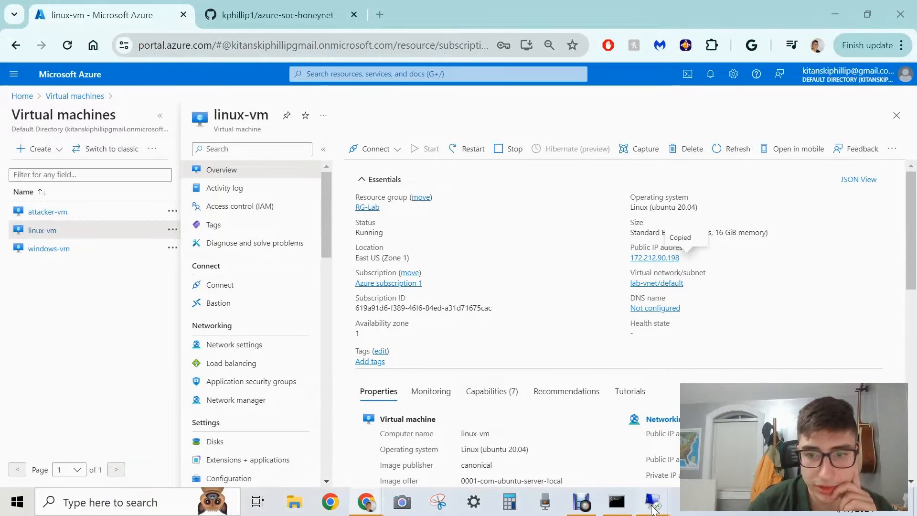
pyautogui.click(617, 502)
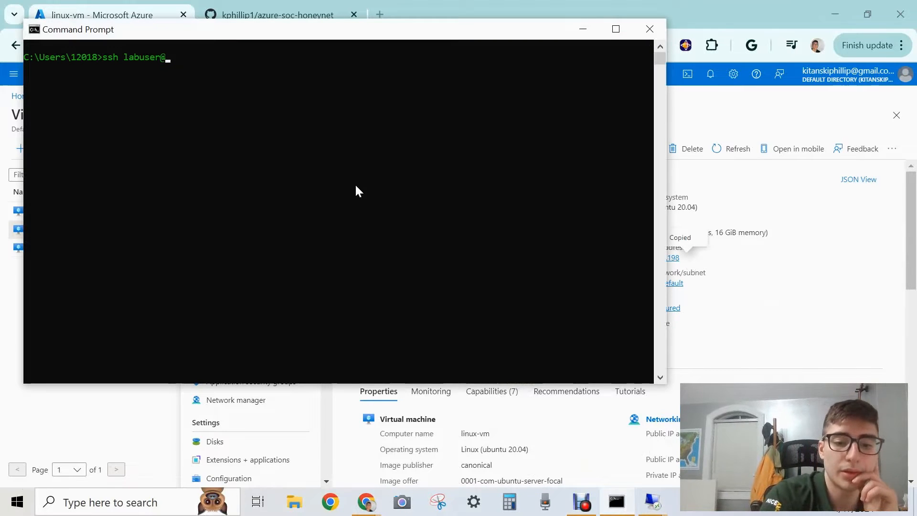
pyautogui.hotkey('ctrl', 'v')
pyautogui.press('Return')
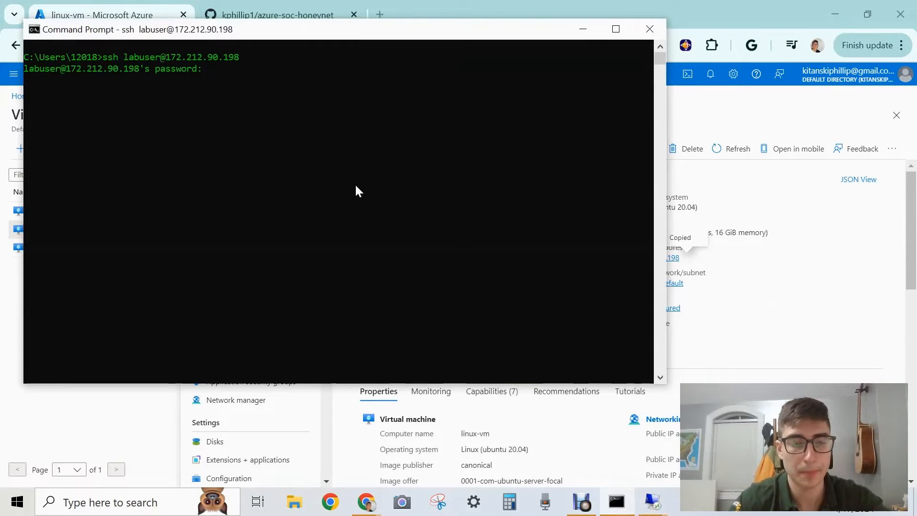
pyautogui.press('Return')
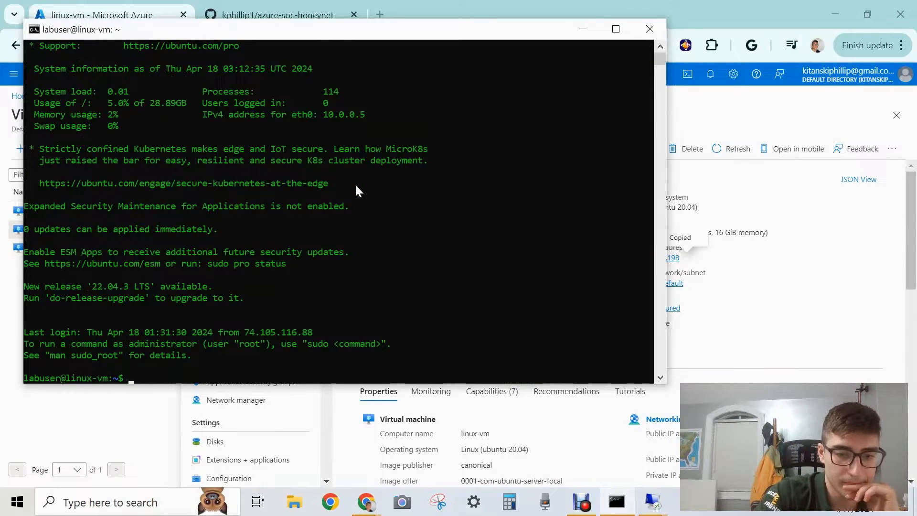
# Step: Clear the terminal, change to the /var/log/ directory and list its contents
pyautogui.hotkey('ctrl', 'l')
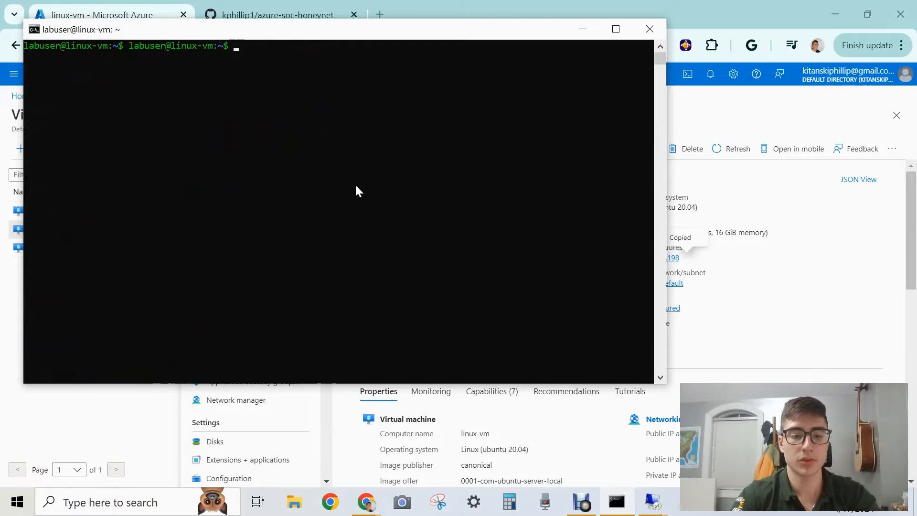
pyautogui.write('cd /va')
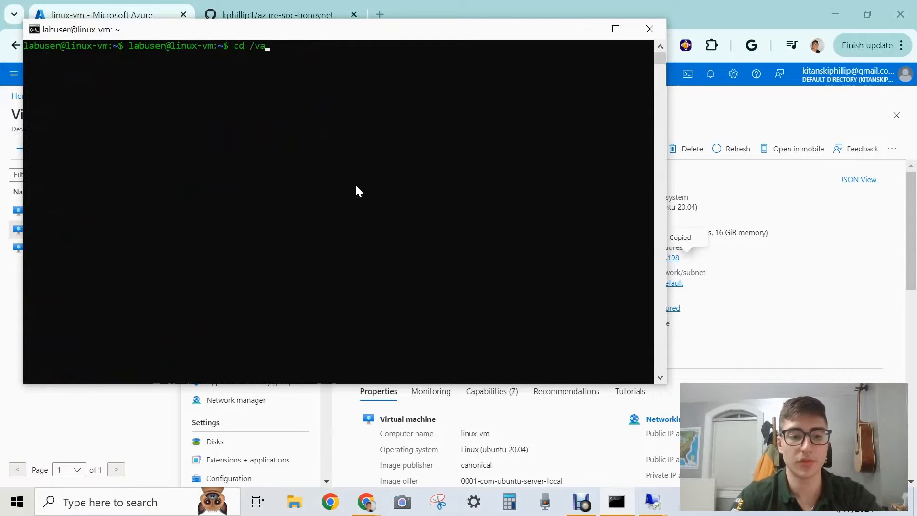
pyautogui.write('r/log/')
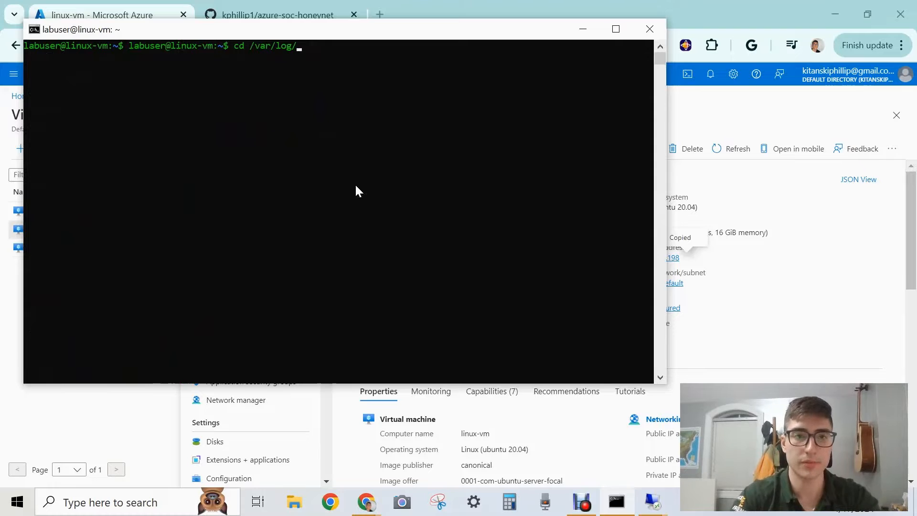
pyautogui.press('Return')
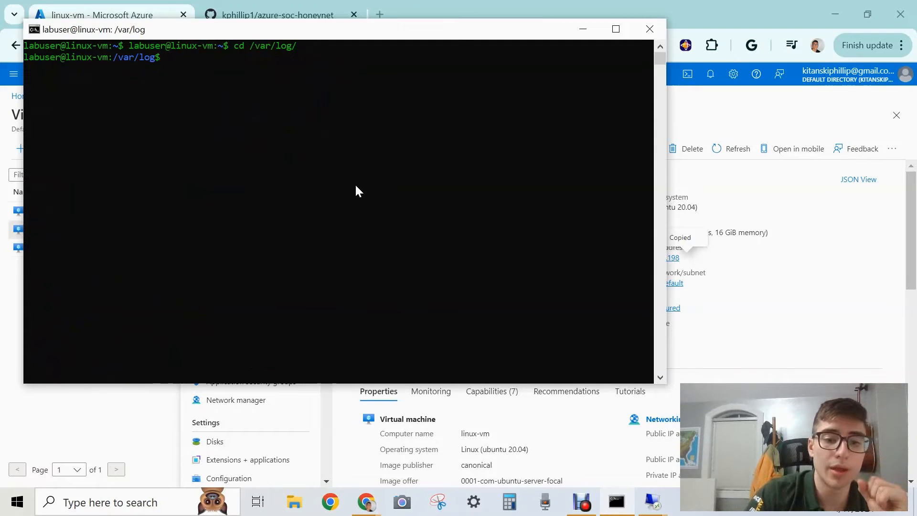
pyautogui.write('ls')
pyautogui.press('Return')
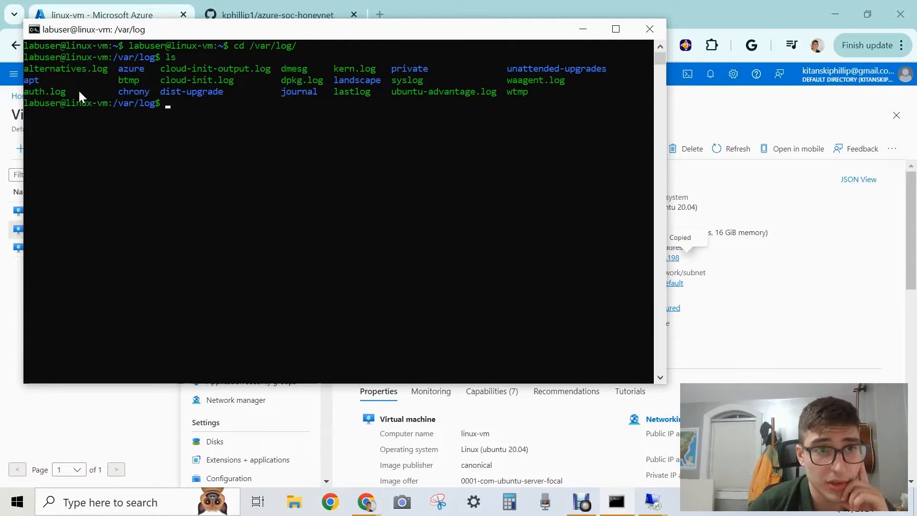
# Step: Print the contents of auth.log with cat to review the SSH authentication attempts
pyautogui.write('cat')
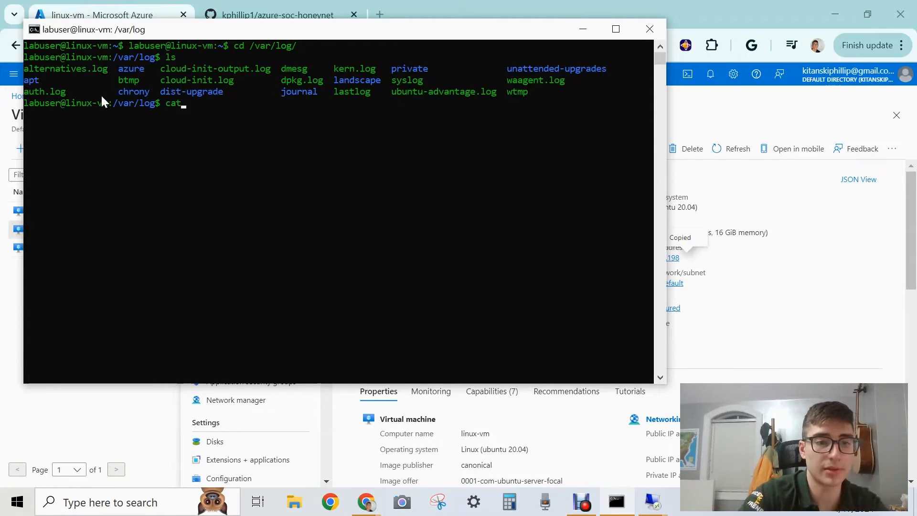
pyautogui.write(' au')
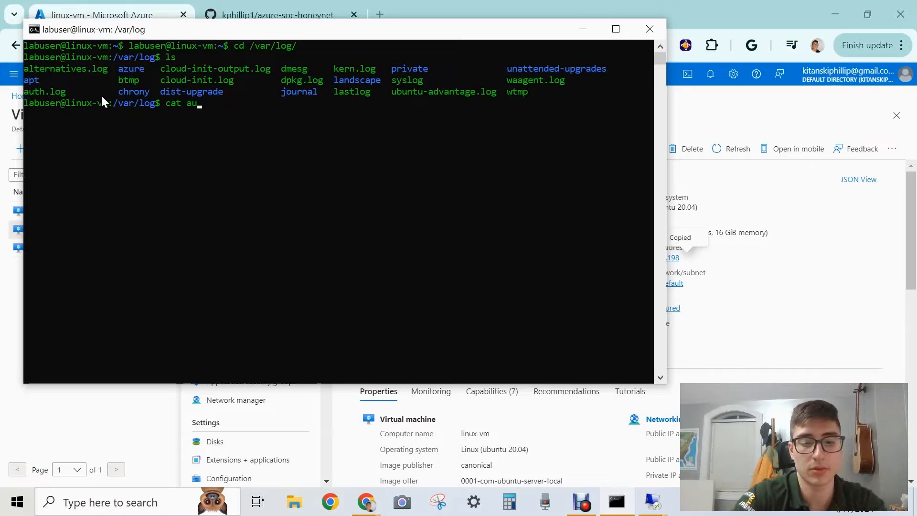
pyautogui.write('th.log')
pyautogui.press('Return')
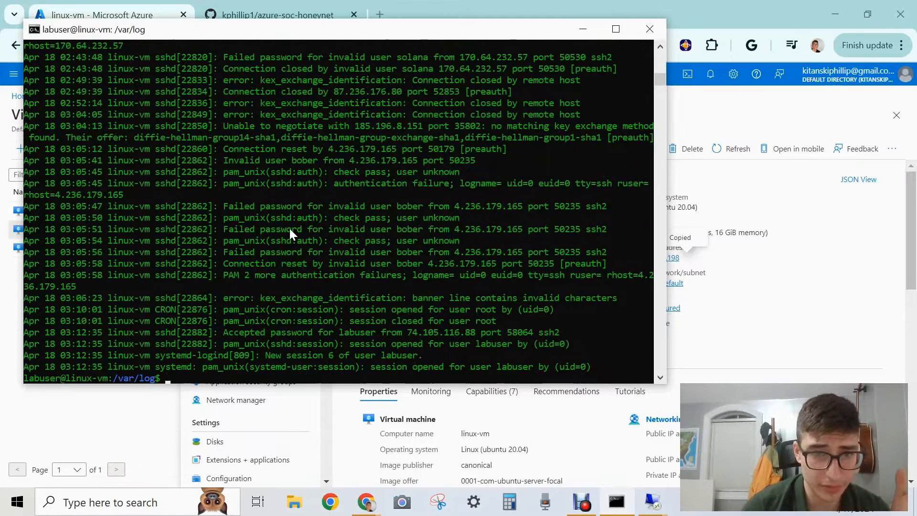
# Step: Examine the SSH authentication entries in the auth.log output, from the latest lines back to earlier attempts
pyautogui.scroll(10, 289, 227)
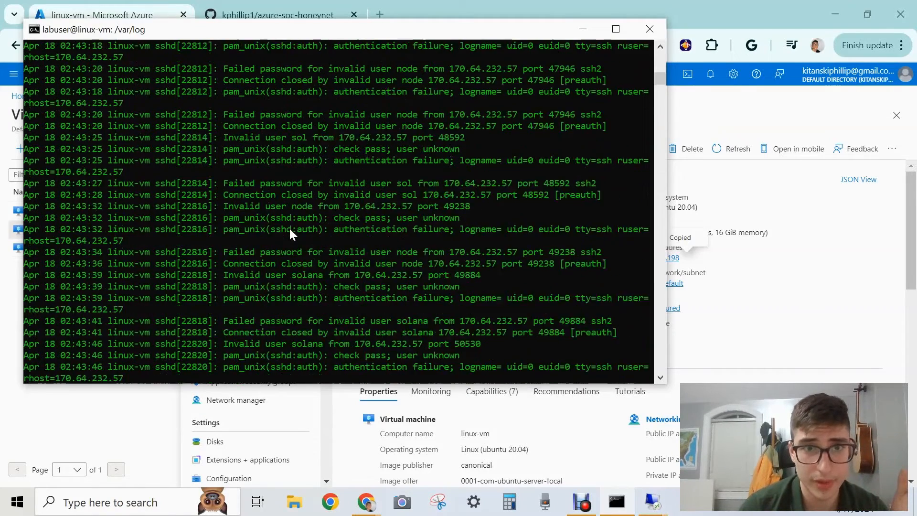
pyautogui.scroll(18, 288, 228)
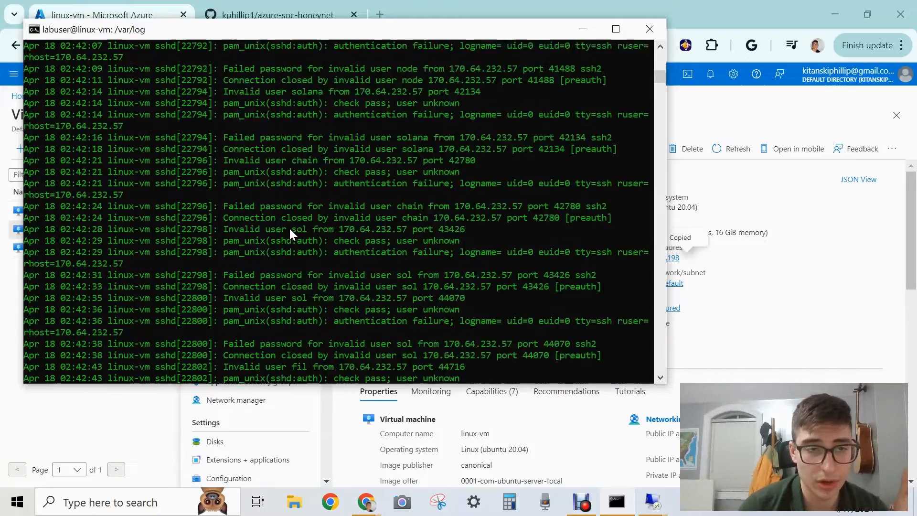
pyautogui.scroll(9, 290, 229)
pyautogui.scroll(-9, 289, 229)
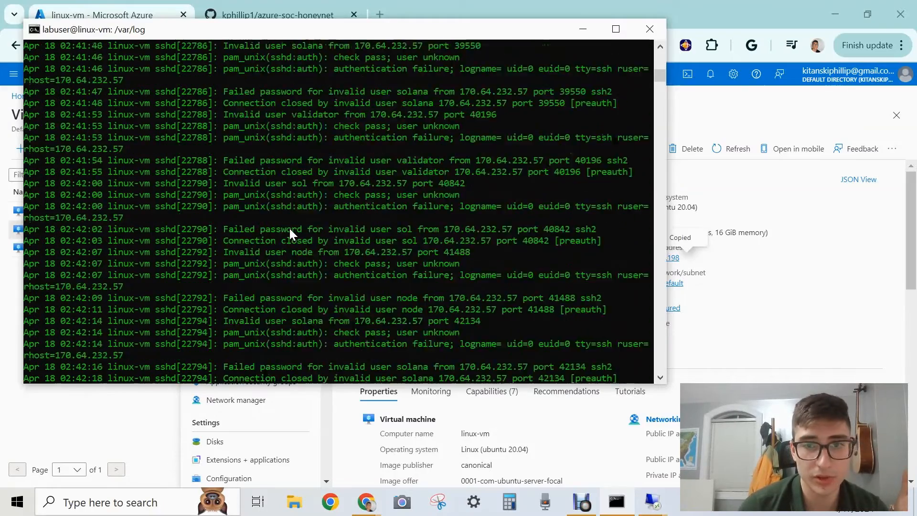
pyautogui.scroll(-20, 289, 228)
pyautogui.scroll(6, 289, 226)
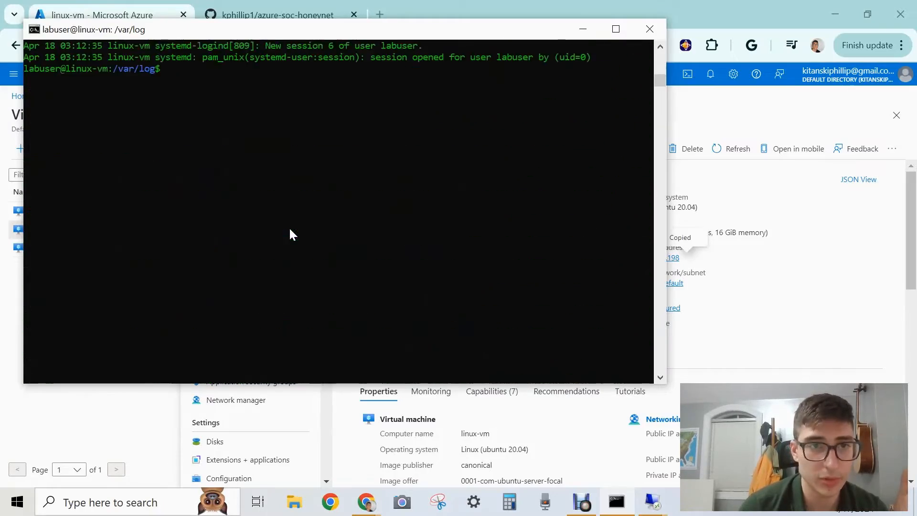
pyautogui.scroll(3, 336, 191)
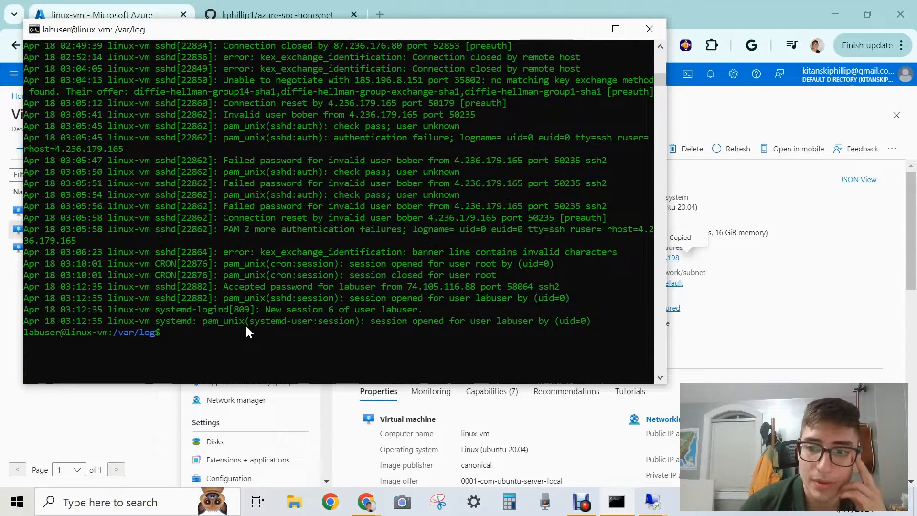
# Step: Try to filter the printed log by running | grep password on its own
pyautogui.write('|grep')
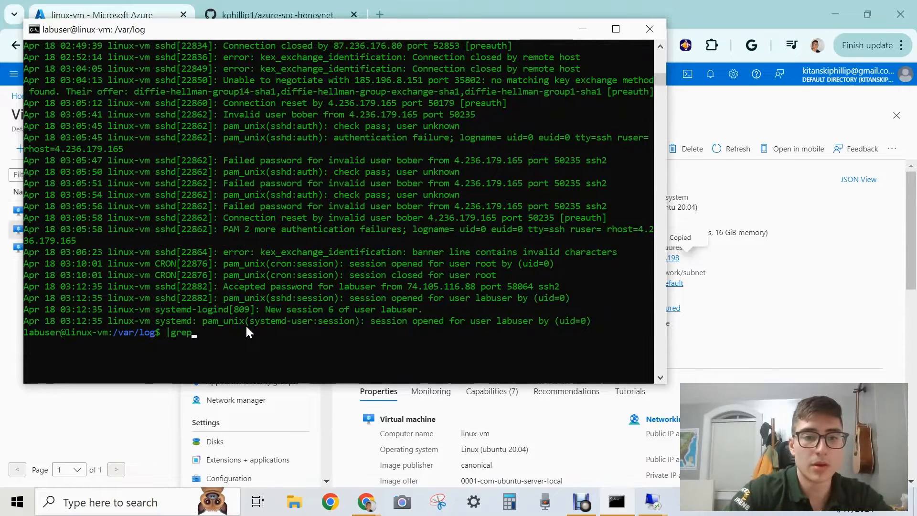
pyautogui.press('BackSpace')
pyautogui.press('BackSpace')
pyautogui.press('BackSpace')
pyautogui.press('BackSpace')
pyautogui.write('g')
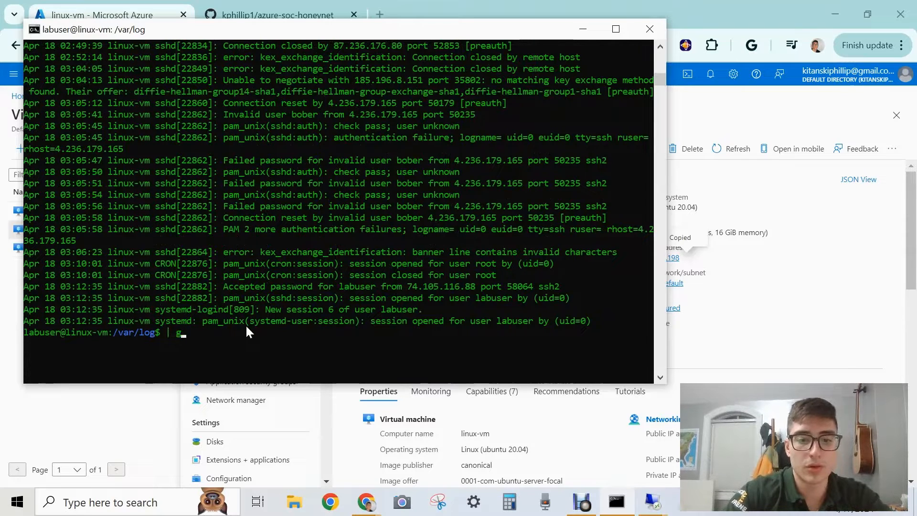
pyautogui.write('rep pass')
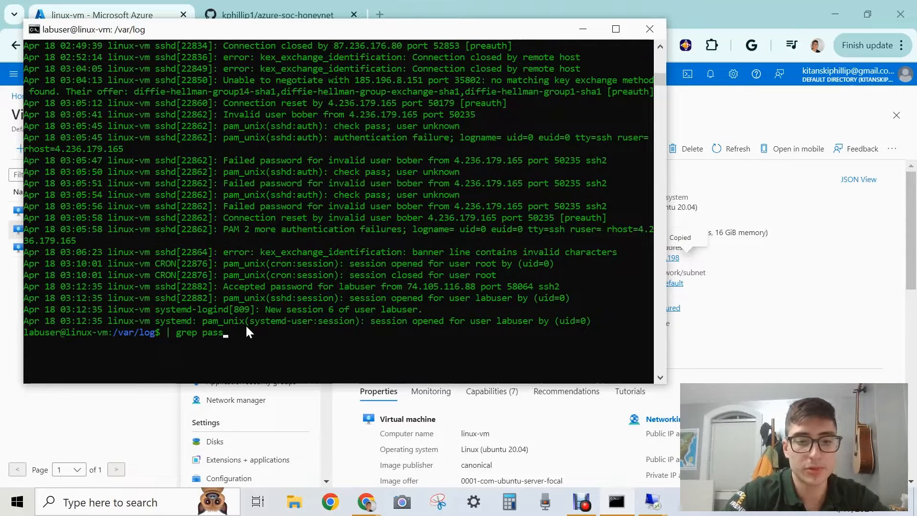
pyautogui.write('word')
pyautogui.press('Return')
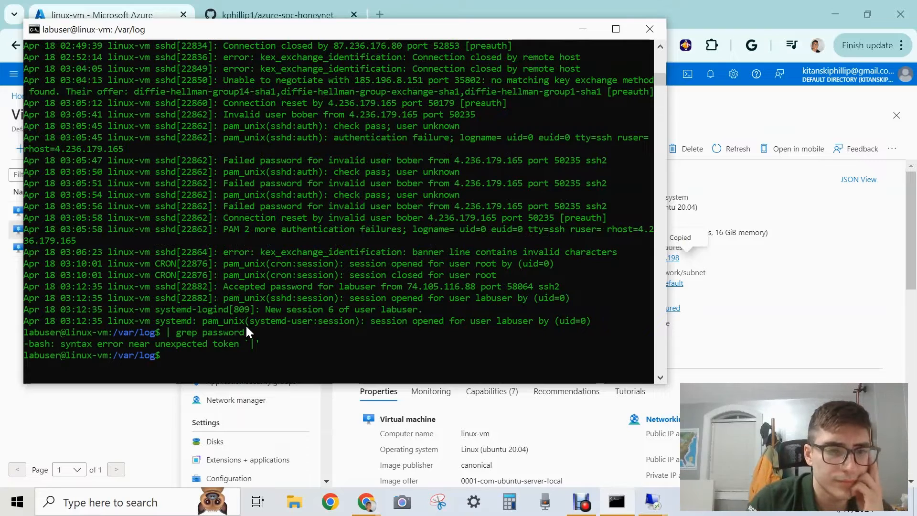
# Step: Filter auth.log for password entries by running cat auth.log | grep password
pyautogui.press('Up')
pyautogui.press('Left')
pyautogui.press('Left')
pyautogui.press('Left')
pyautogui.press('Left')
pyautogui.press('Left')
pyautogui.press('Left')
pyautogui.press('Left')
pyautogui.press('Left')
pyautogui.press('Left')
pyautogui.press('Left')
pyautogui.press('Left')
pyautogui.press('Left')
pyautogui.press('Left')
pyautogui.press('Left')
pyautogui.press('Left')
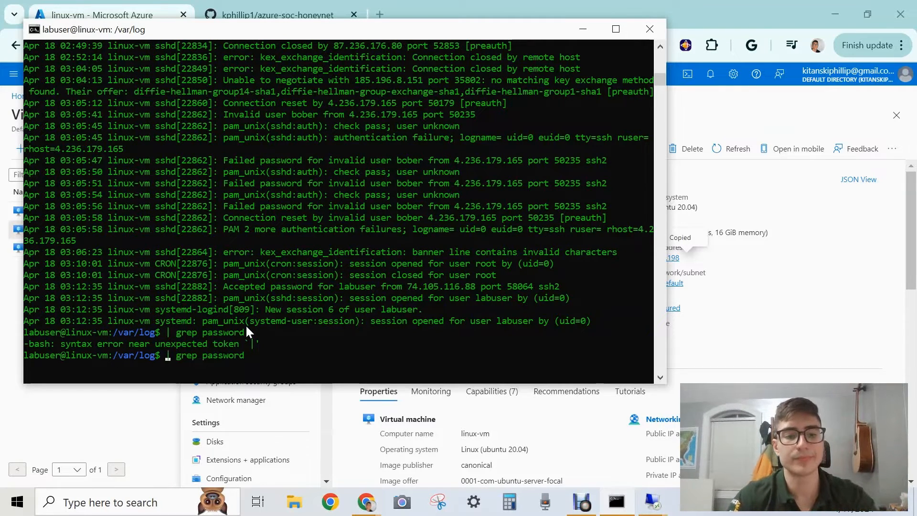
pyautogui.write('cat')
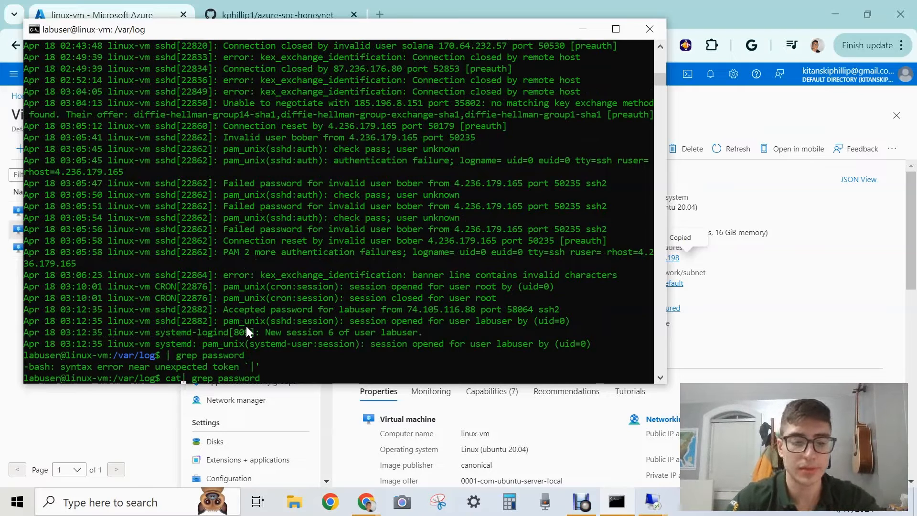
pyautogui.write(' auth')
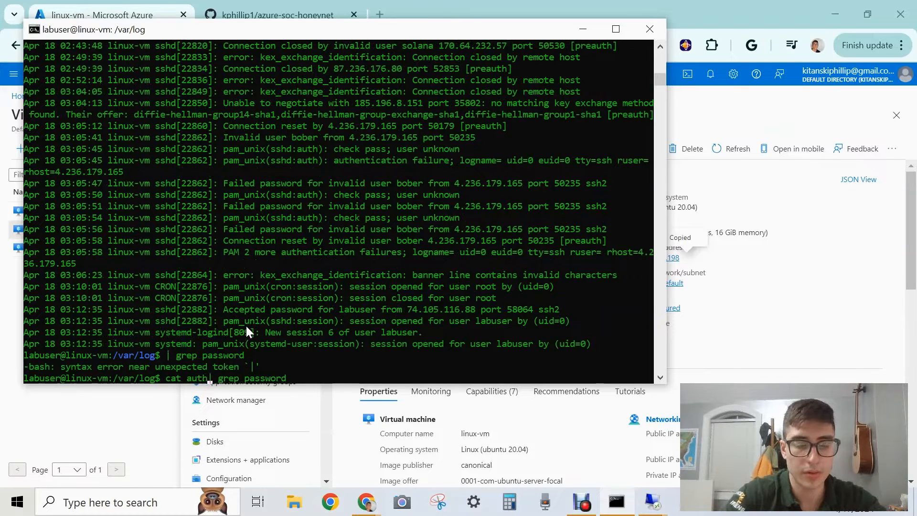
pyautogui.write('.log')
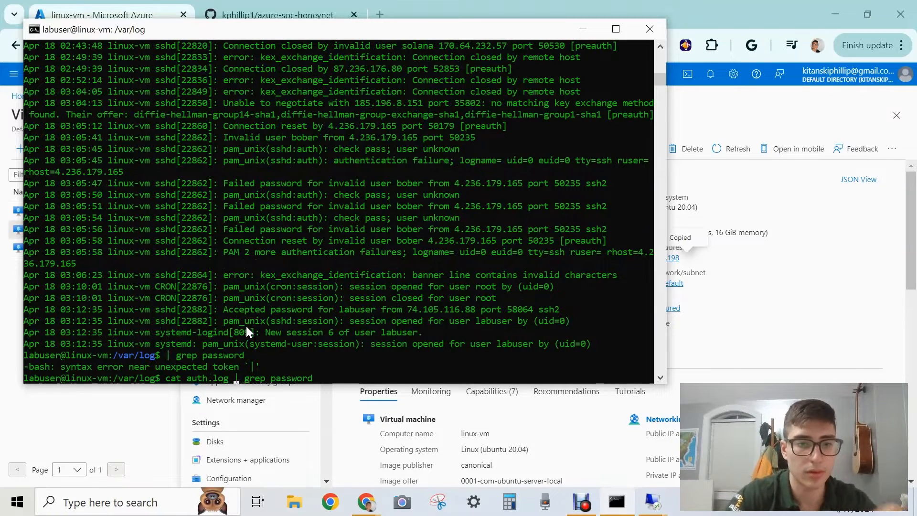
pyautogui.press('Return')
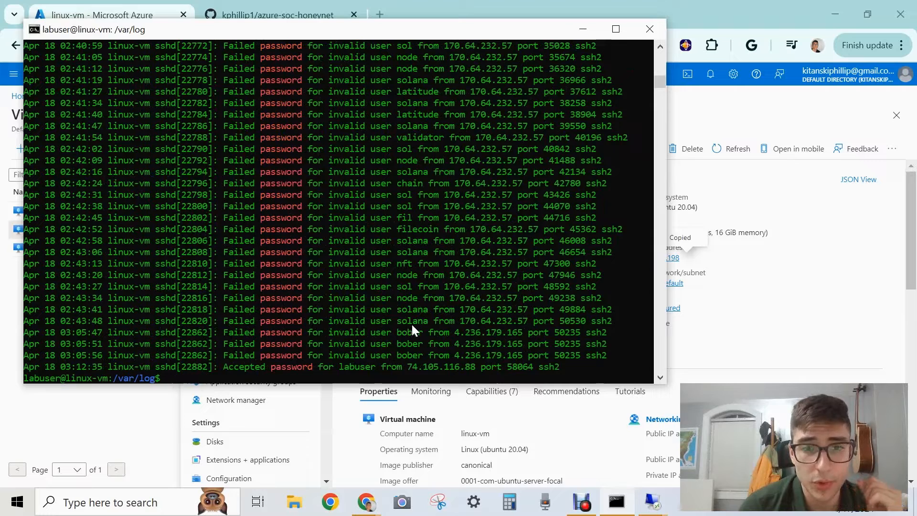
# Step: Review the filtered password entries, covering the earliest attempts, the failed bober logons and the accepted labuser logon
pyautogui.moveTo(420, 320); pyautogui.dragTo(405, 291)
pyautogui.scroll(1, 405, 287)
pyautogui.scroll(6, 404, 289)
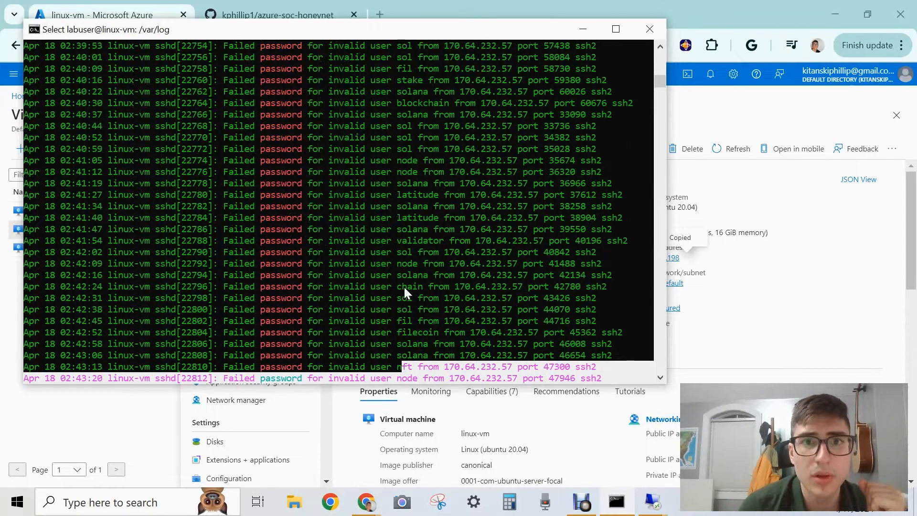
pyautogui.scroll(4, 403, 286)
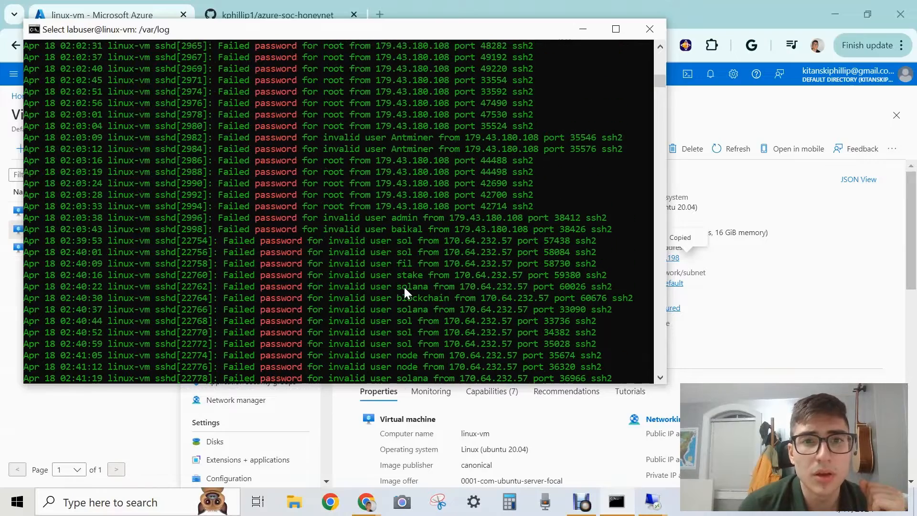
pyautogui.scroll(6, 404, 286)
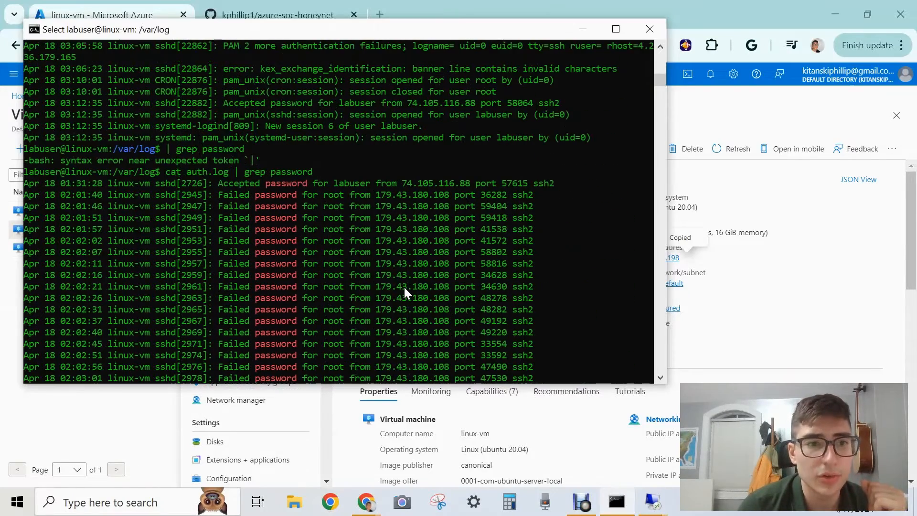
pyautogui.scroll(-15, 404, 287)
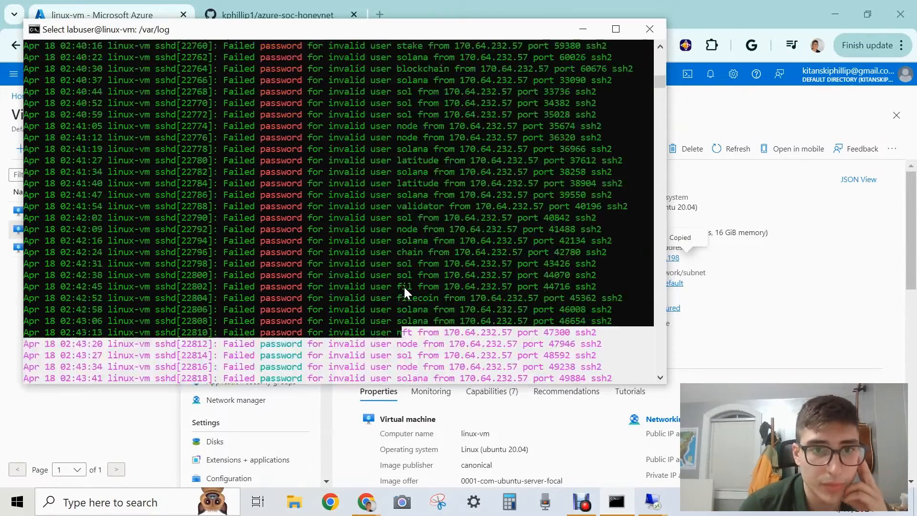
pyautogui.click(337, 287)
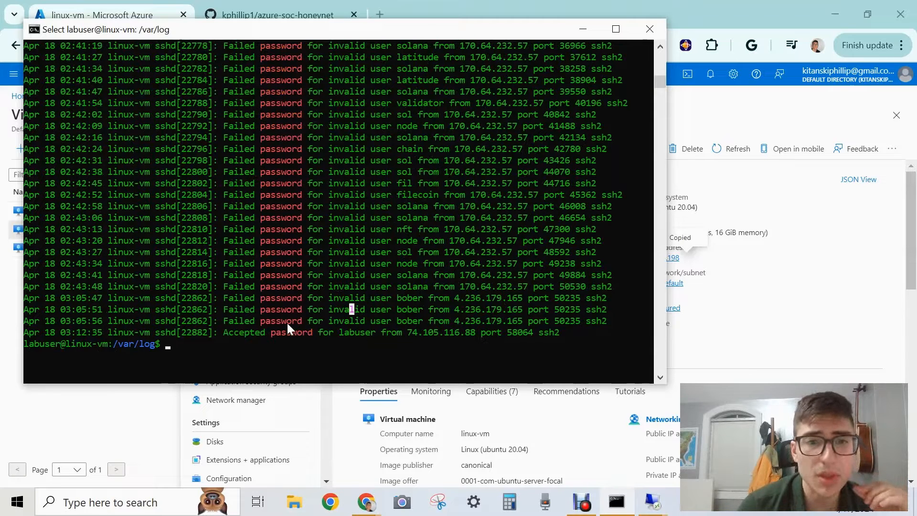
pyautogui.moveTo(220, 298); pyautogui.dragTo(420, 323)
pyautogui.moveTo(239, 332); pyautogui.dragTo(348, 336)
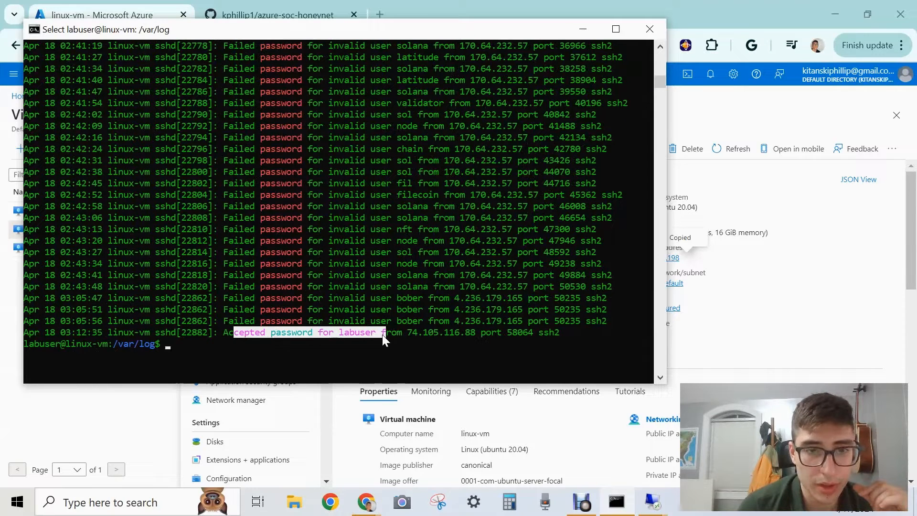
pyautogui.click(352, 333)
pyautogui.click(351, 368)
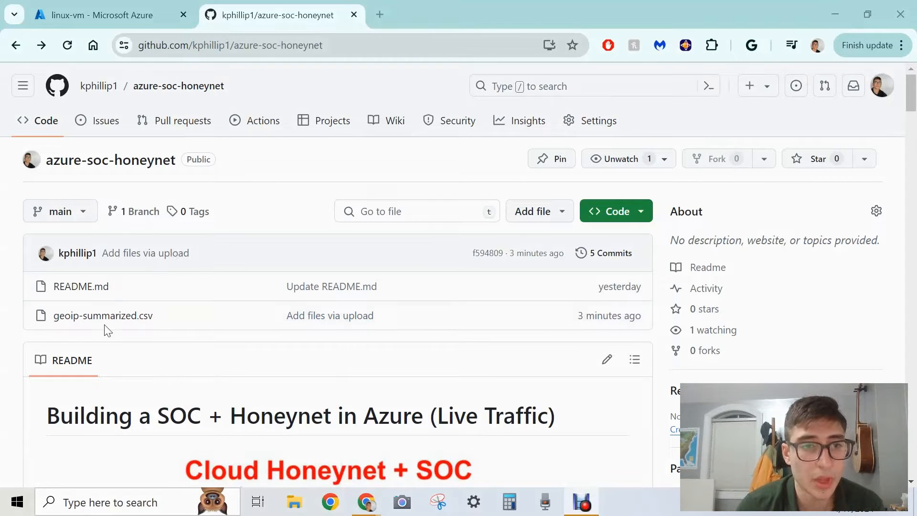
# Step: Open the geoip-summarized.csv file in the azure-soc-honeynet repository on GitHub
pyautogui.click(126, 316)
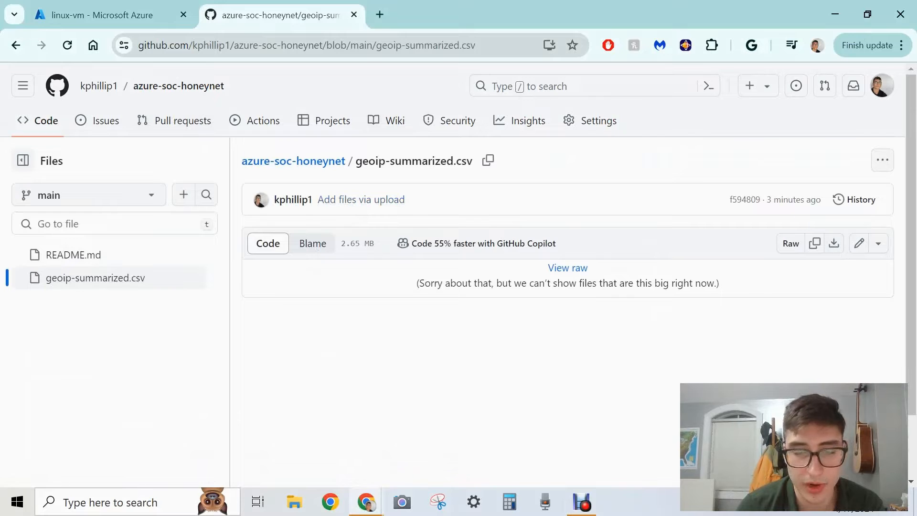
pyautogui.click(63, 10)
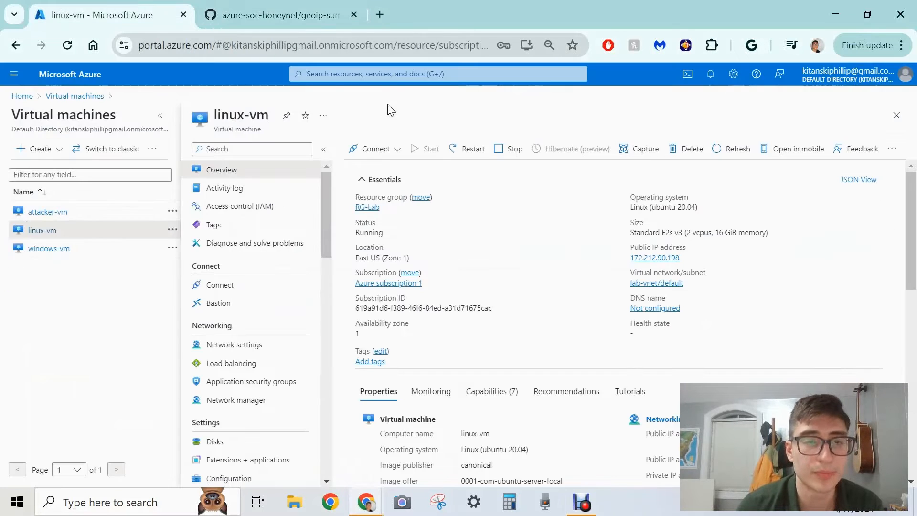
pyautogui.click(386, 76)
pyautogui.hotkey('ctrl', 'Tab')
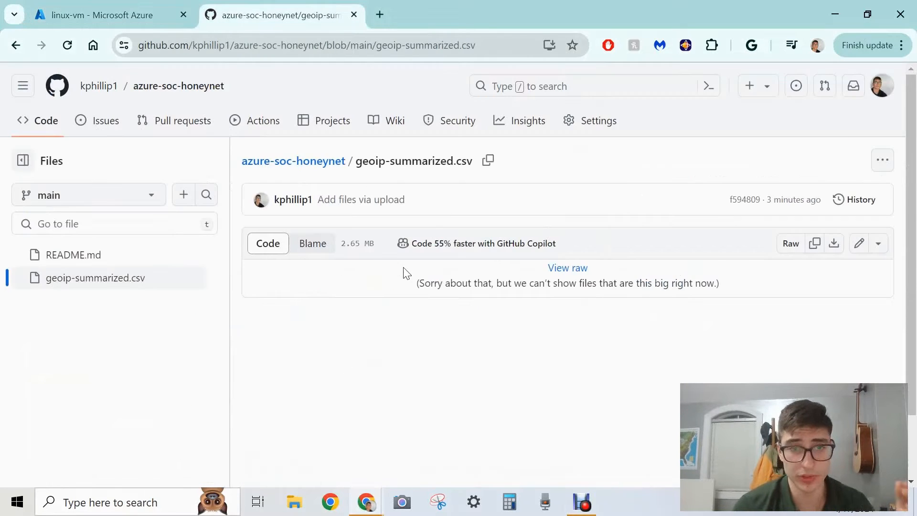
pyautogui.click(309, 243)
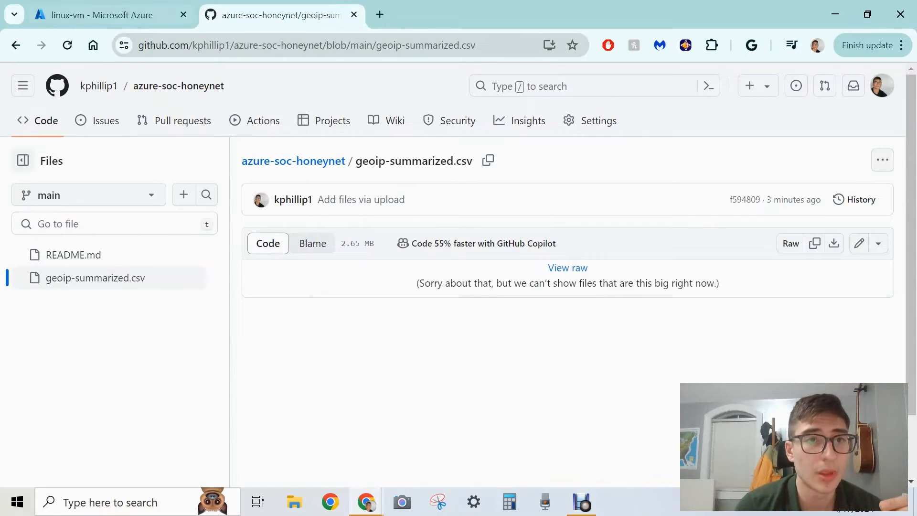
# Step: Switch to the Azure portal, search for "log anal", and open Log Analytics workspaces to start creating a workspace
pyautogui.click(96, 15)
pyautogui.click(388, 77)
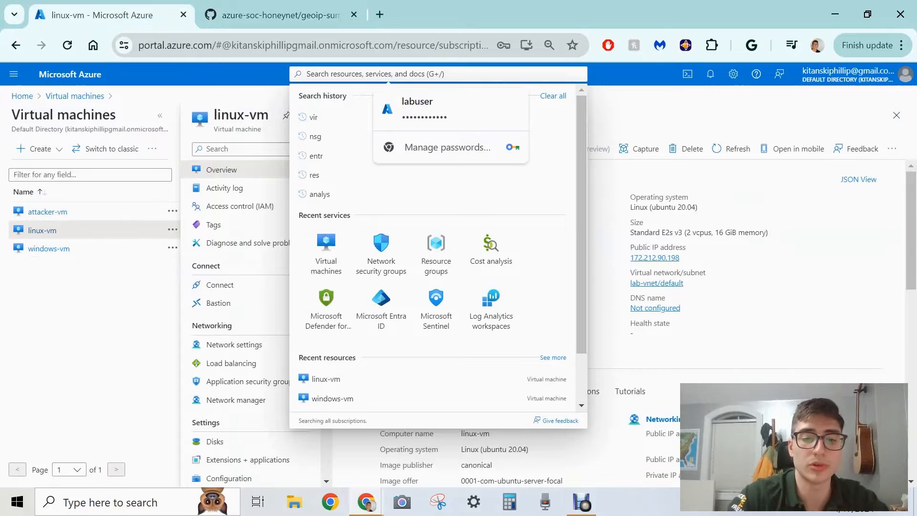
pyautogui.write('log ana')
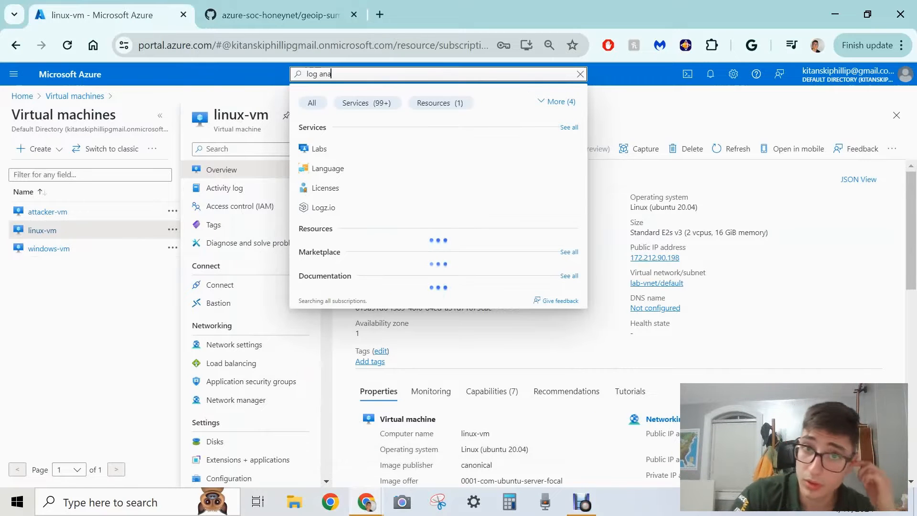
pyautogui.write('l')
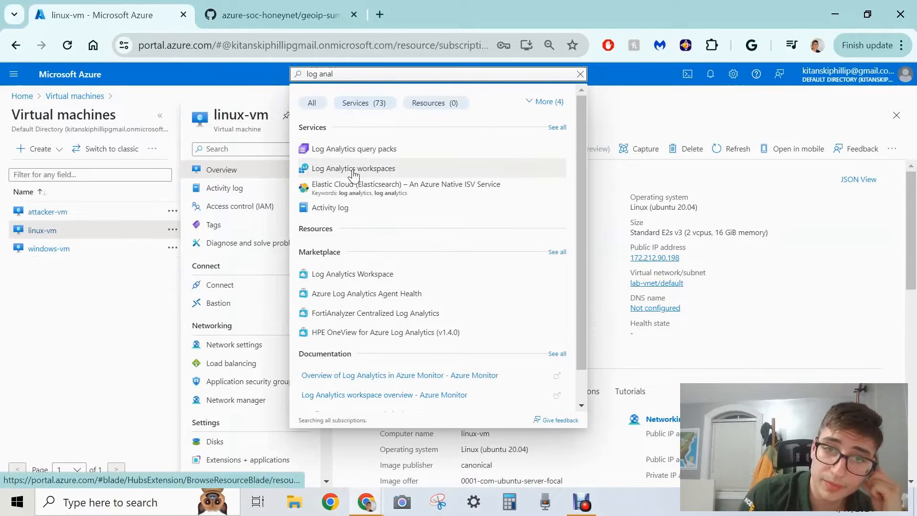
pyautogui.click(354, 169)
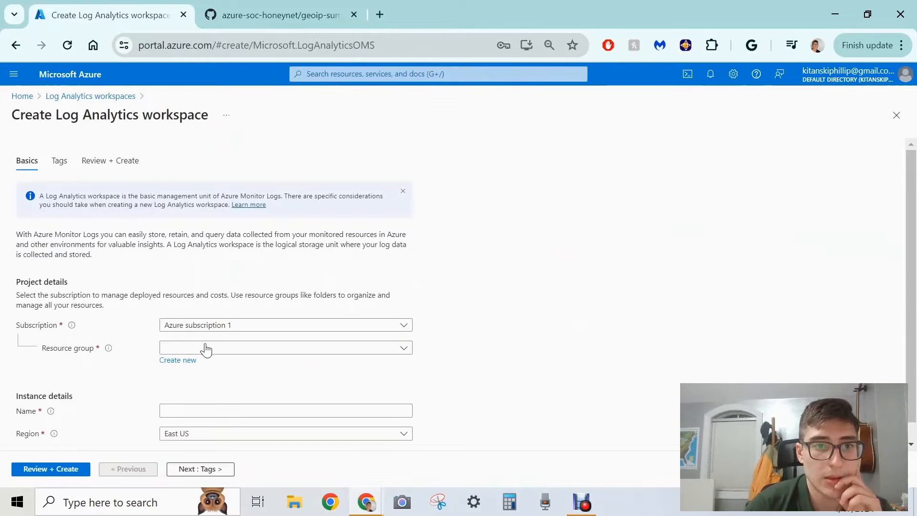
# Step: Assign the new Log Analytics workspace to the RG-Lab resource group and name it LAW-RG-lab
pyautogui.click(205, 348)
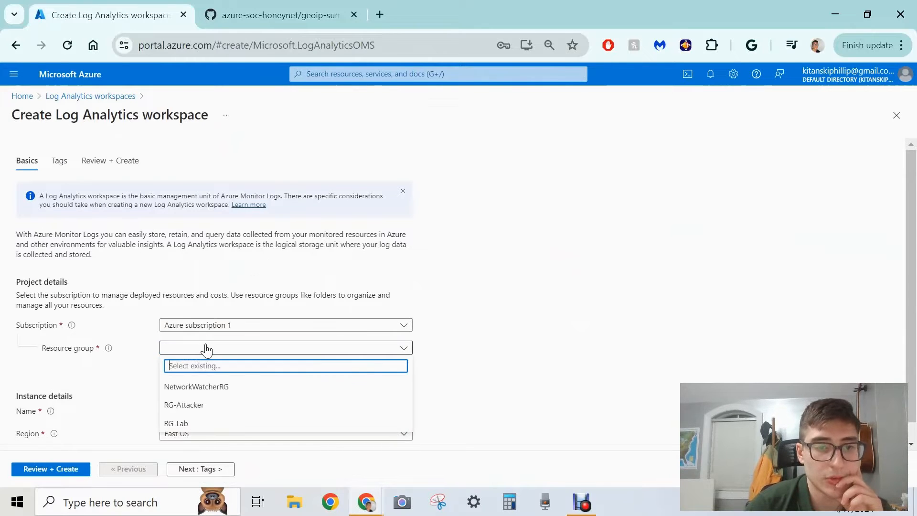
pyautogui.click(186, 424)
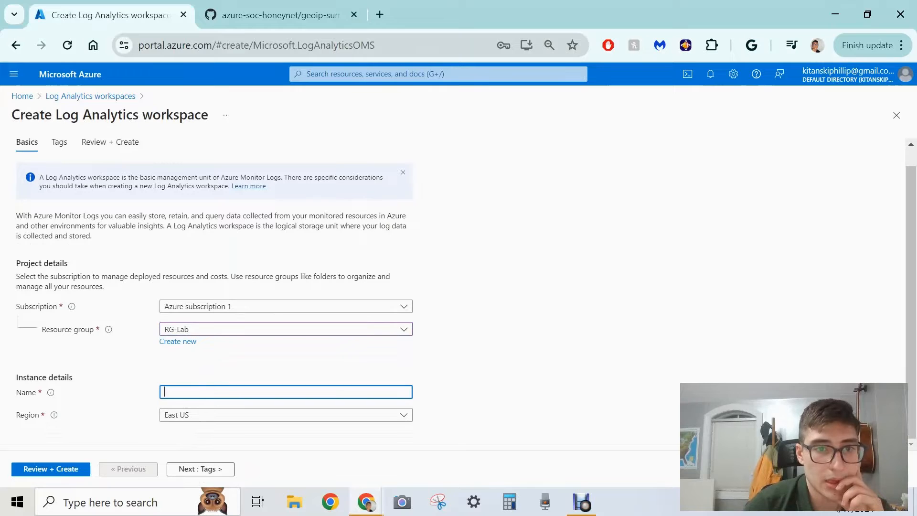
pyautogui.click(201, 392)
pyautogui.write('LAW')
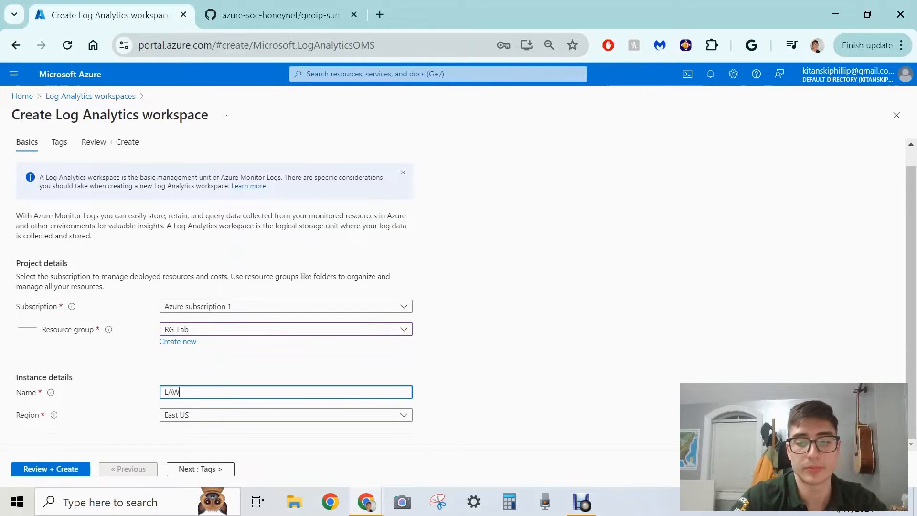
pyautogui.write('-')
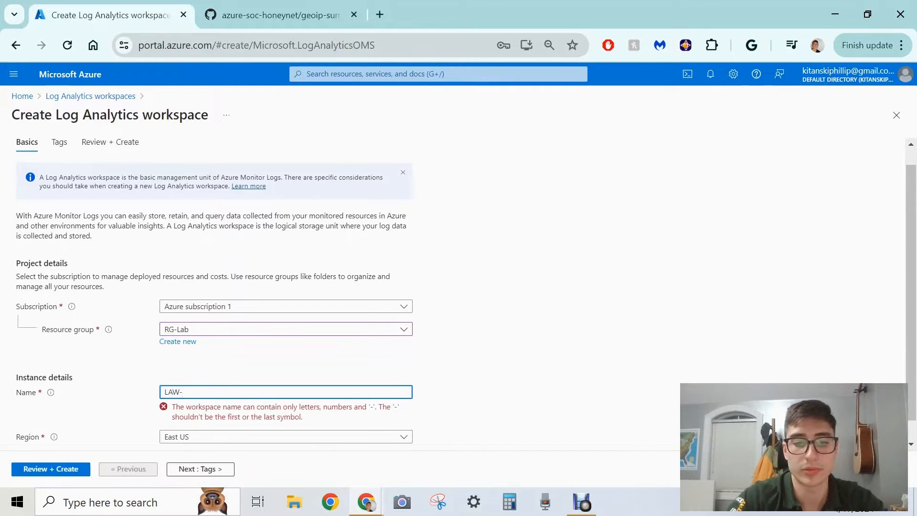
pyautogui.write('RG-')
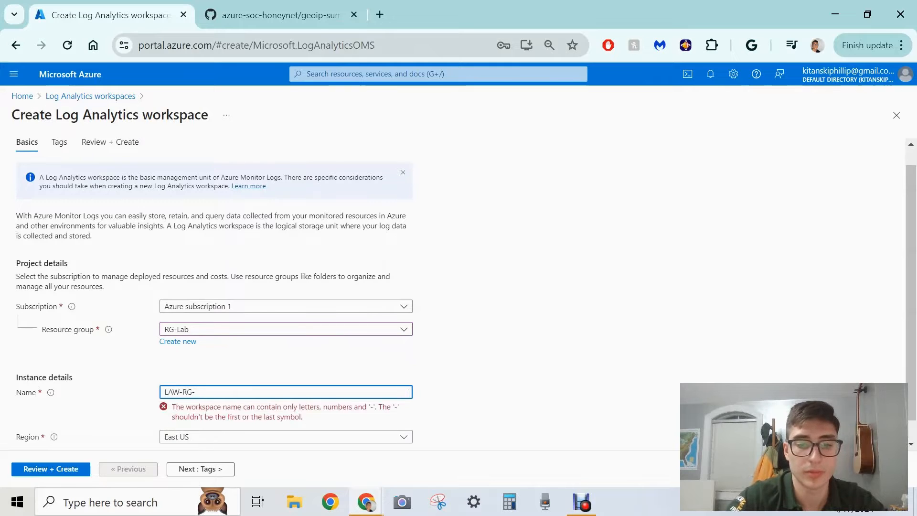
pyautogui.write('lab')
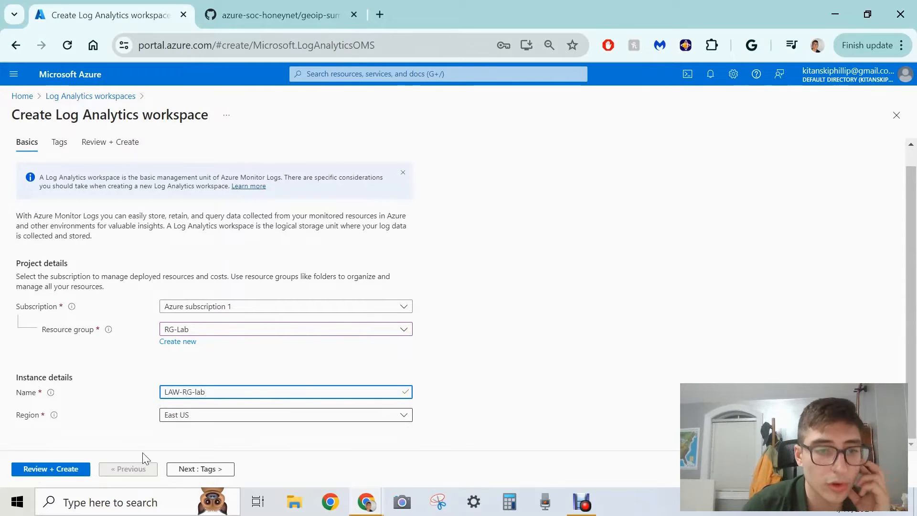
# Step: Review and create the LAW-RG-lab Log Analytics workspace, and open Microsoft Sentinel
pyautogui.click(28, 470)
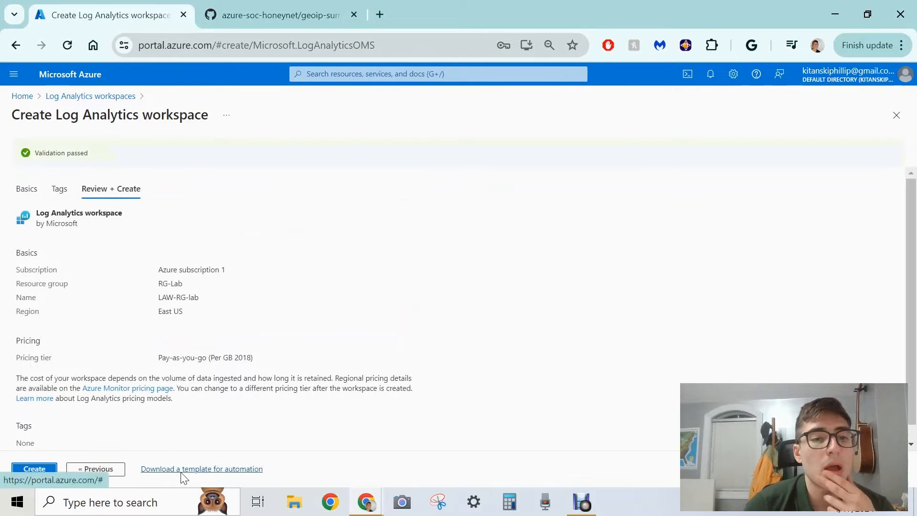
pyautogui.click(51, 467)
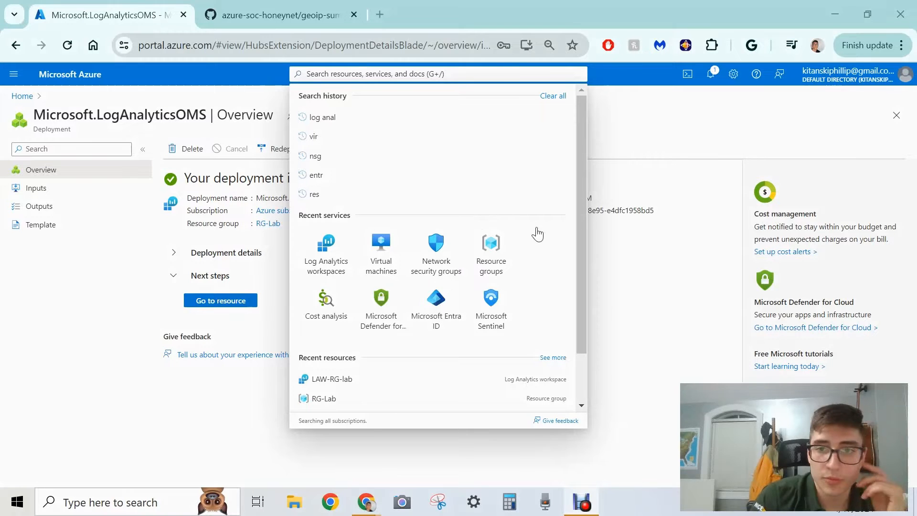
pyautogui.click(486, 298)
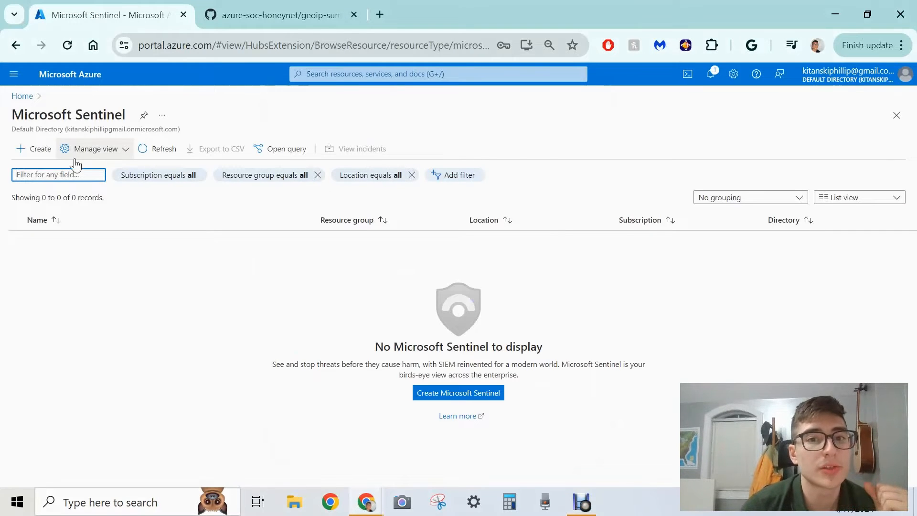
# Step: Add Microsoft Sentinel to the LAW-RG-lab workspace and check the portal notifications for its progress
pyautogui.click(40, 154)
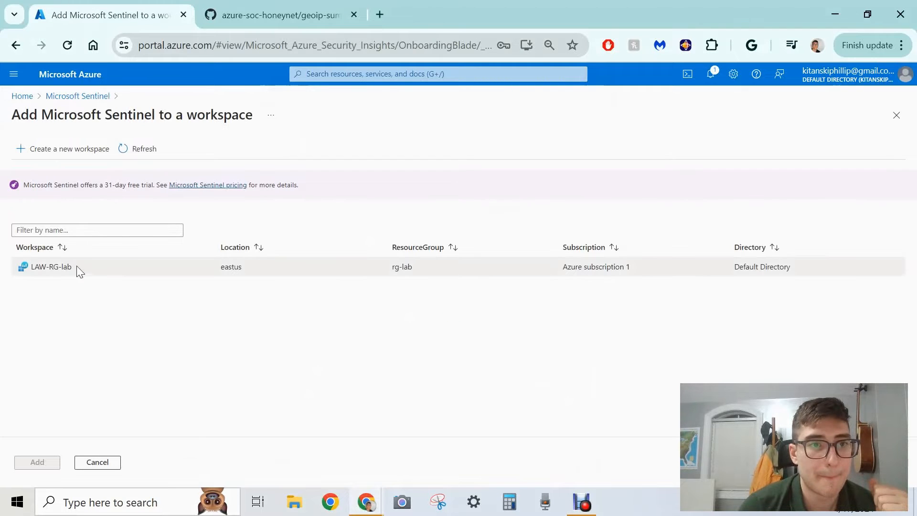
pyautogui.click(111, 273)
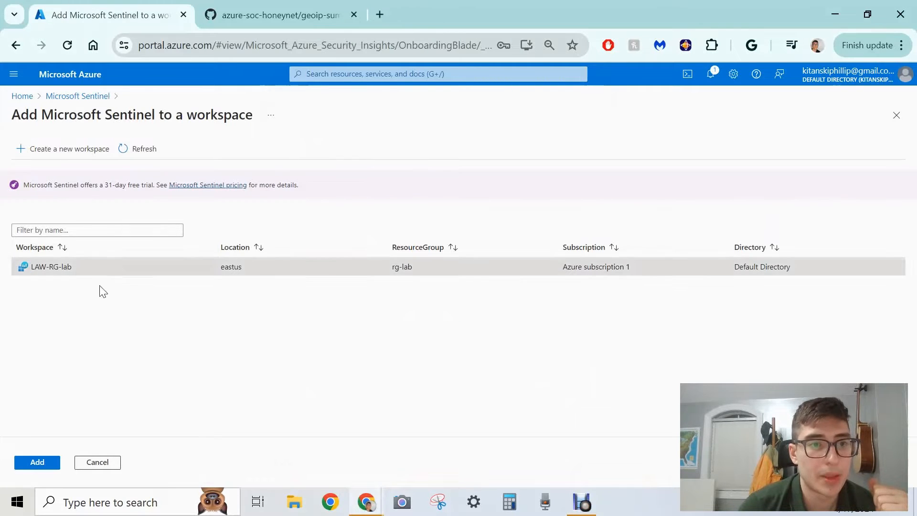
pyautogui.click(37, 462)
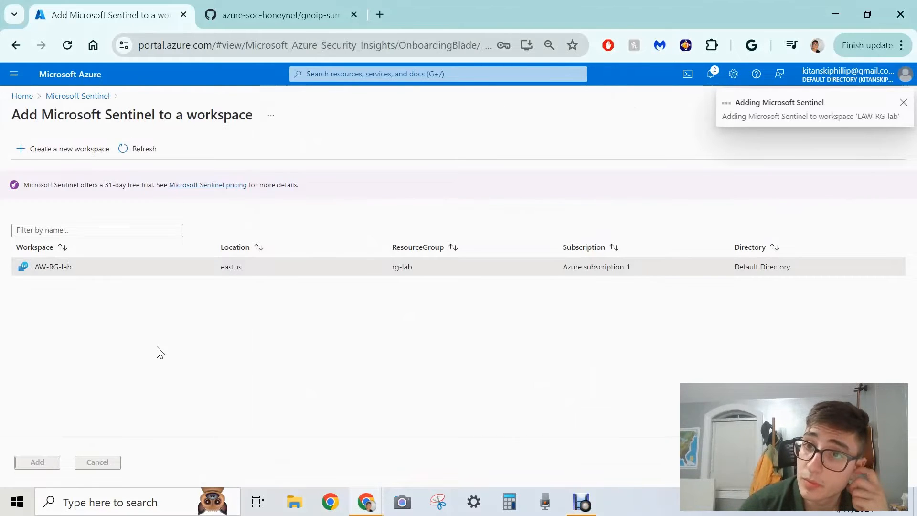
pyautogui.click(712, 76)
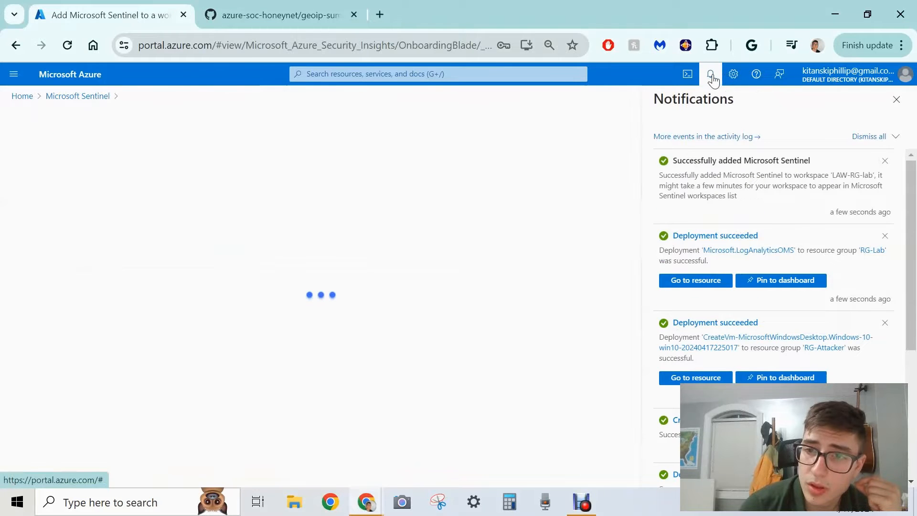
pyautogui.click(712, 76)
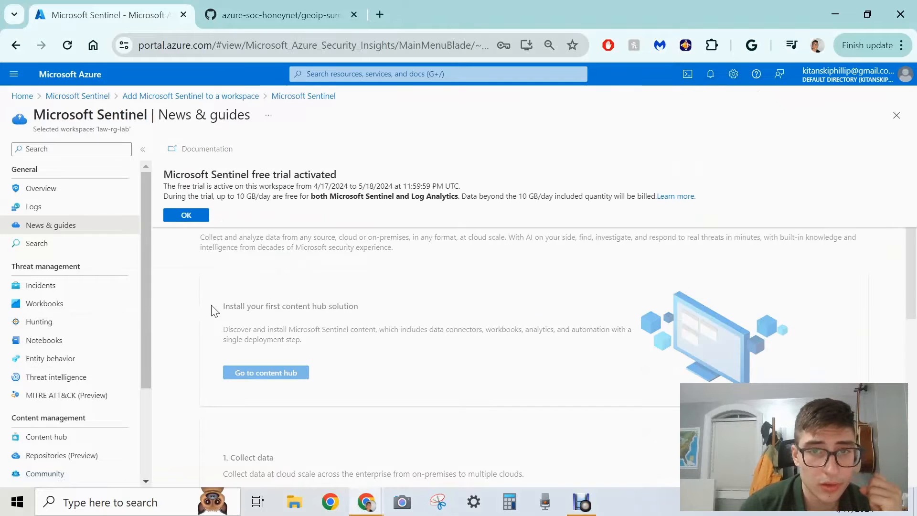
# Step: Start a new Microsoft Sentinel watchlist with geoip as both its name and alias, and proceed to its source settings
pyautogui.scroll(-1, 84, 325)
pyautogui.scroll(-4, 84, 326)
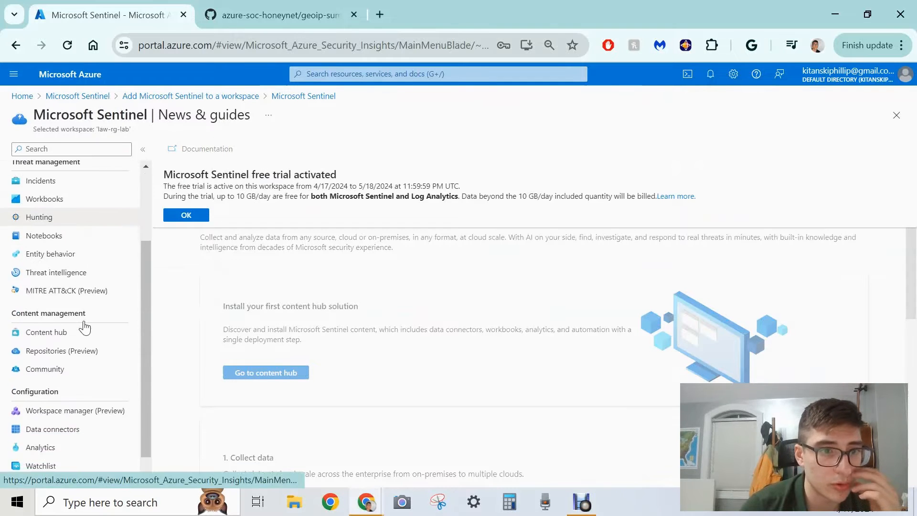
pyautogui.click(43, 438)
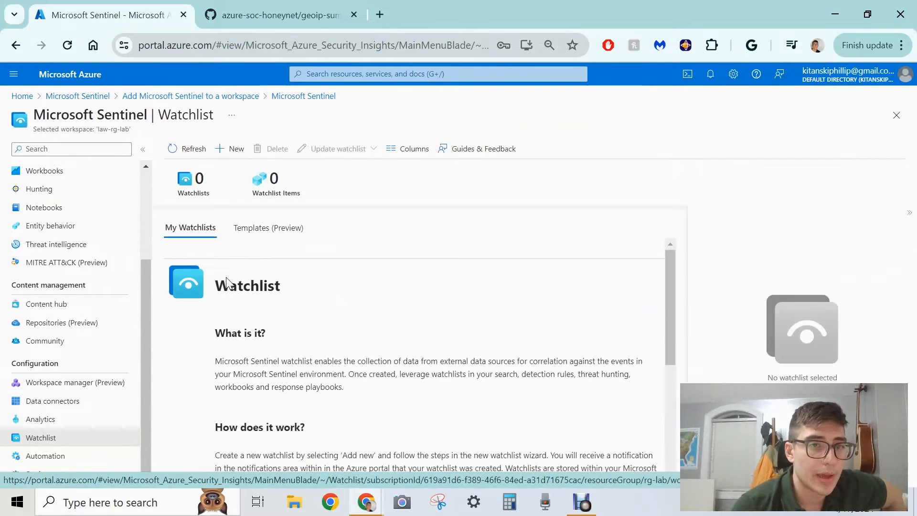
pyautogui.click(233, 149)
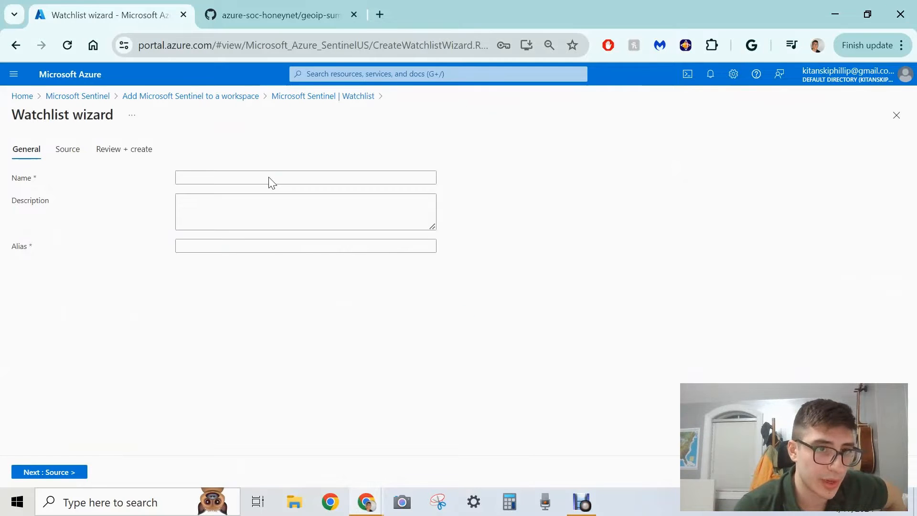
pyautogui.click(271, 182)
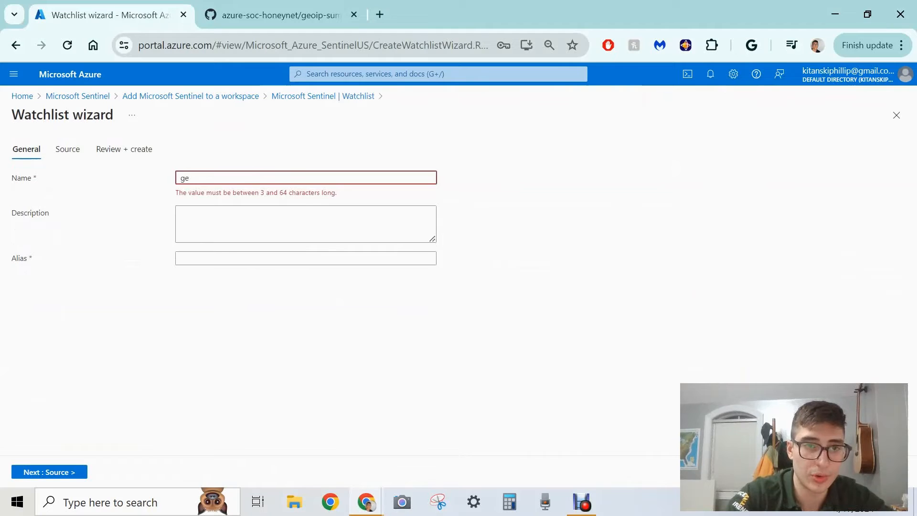
pyautogui.write('oip')
pyautogui.click(236, 246)
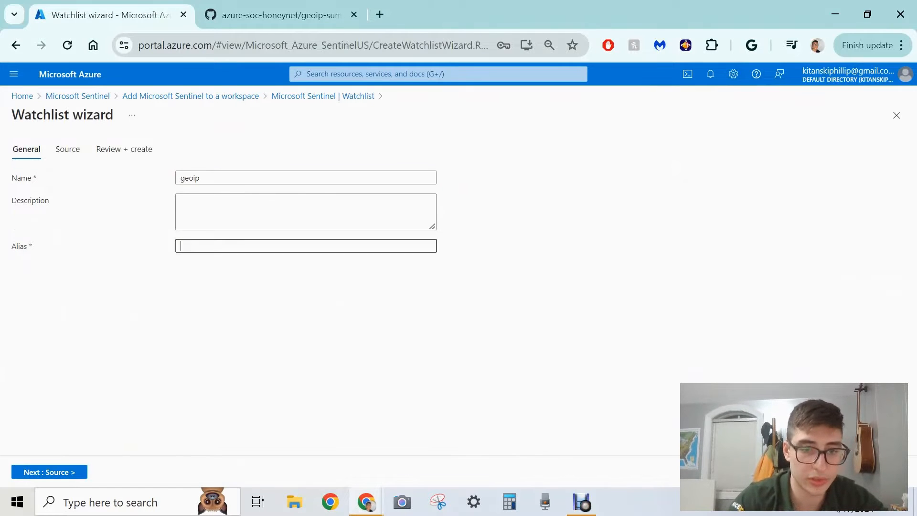
pyautogui.write('geoip')
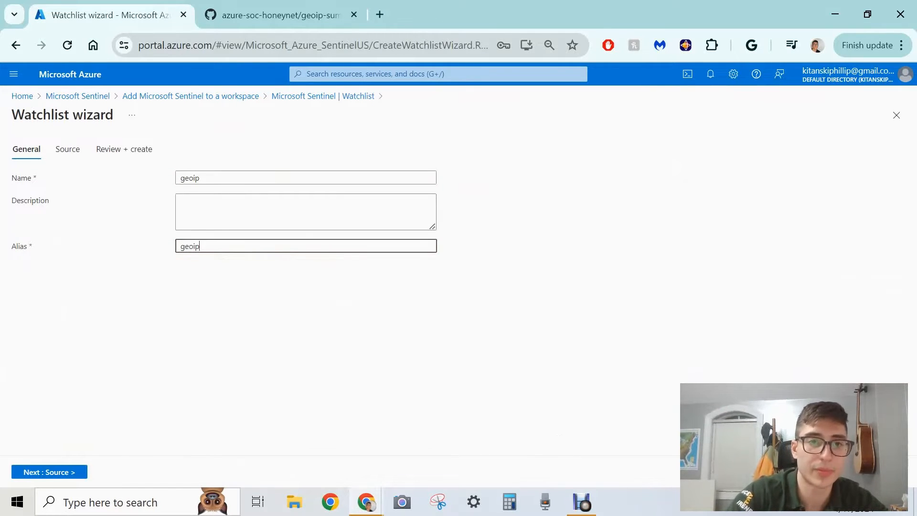
pyautogui.click(55, 473)
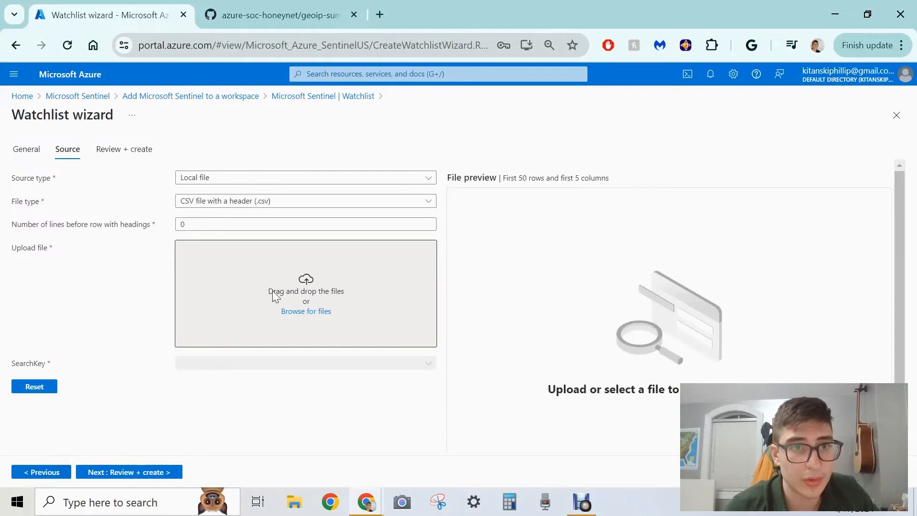
# Step: Upload the geoip-summarized file from the Desktop as the watchlist's source
pyautogui.click(299, 315)
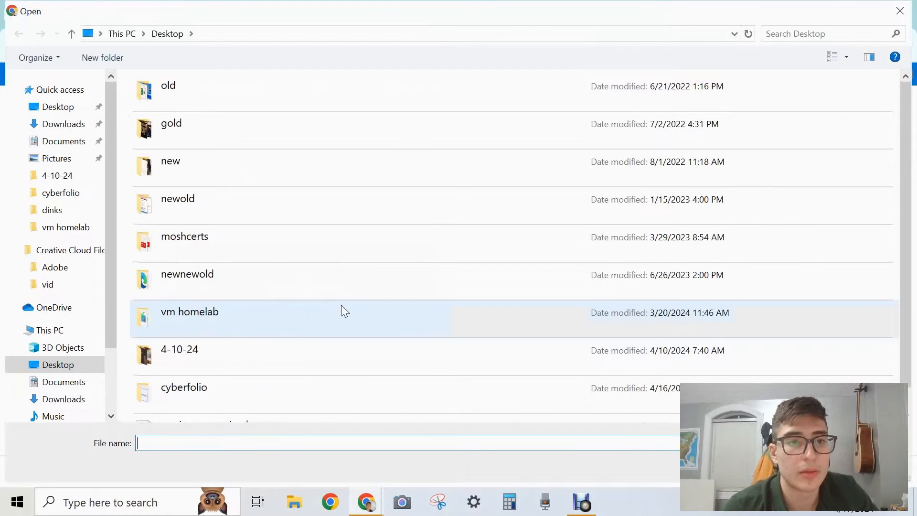
pyautogui.scroll(-1, 341, 305)
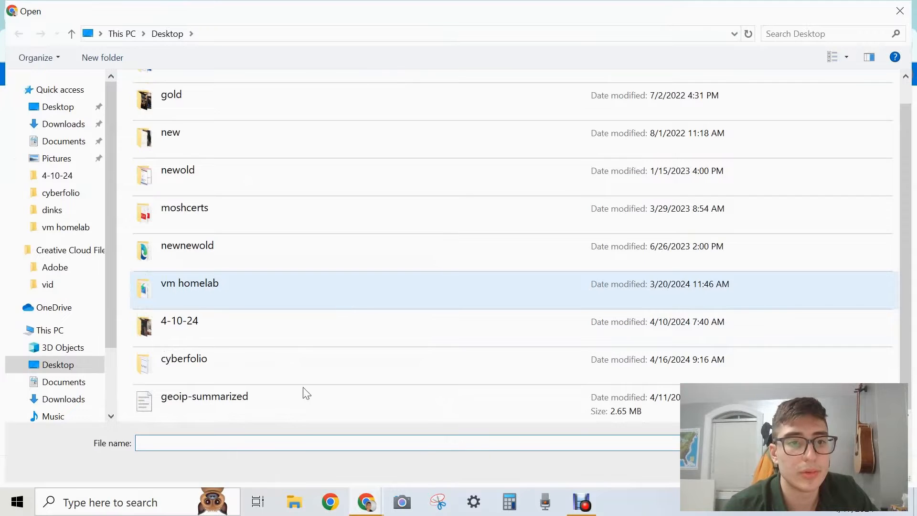
pyautogui.click(300, 400)
pyautogui.click(802, 466)
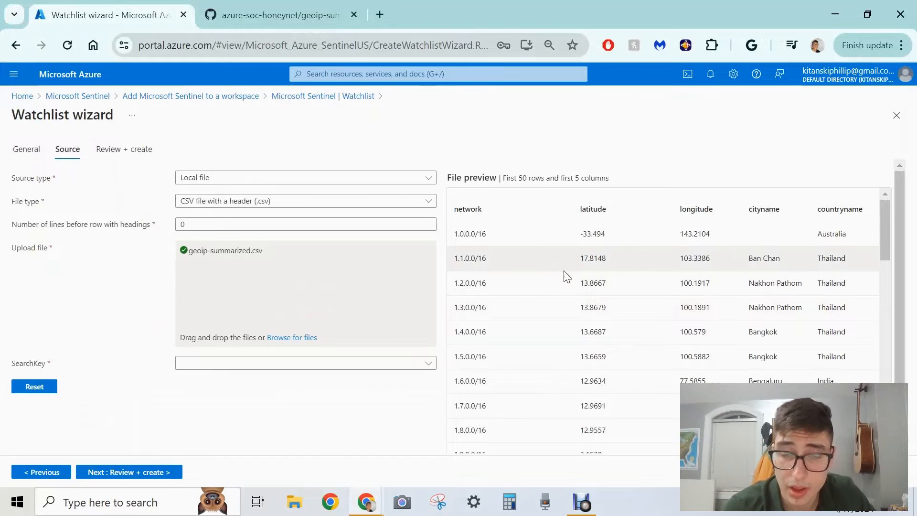
# Step: Look through the file preview, set the SearchKey to network, and create the geoip watchlist
pyautogui.scroll(-3, 815, 360)
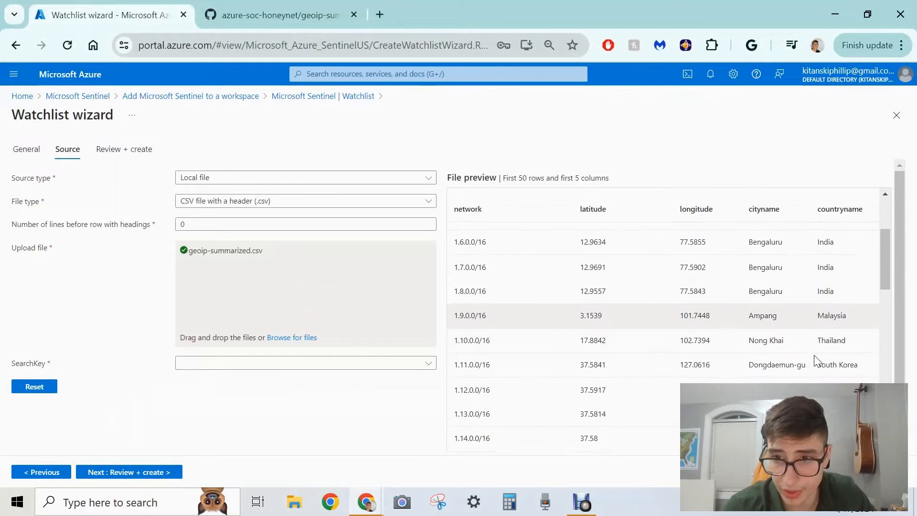
pyautogui.scroll(-6, 815, 363)
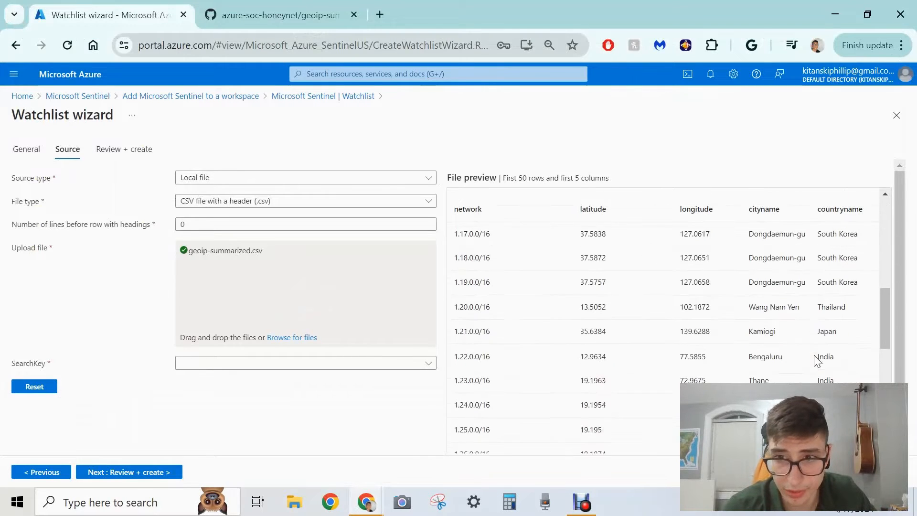
pyautogui.click(371, 363)
pyautogui.click(250, 380)
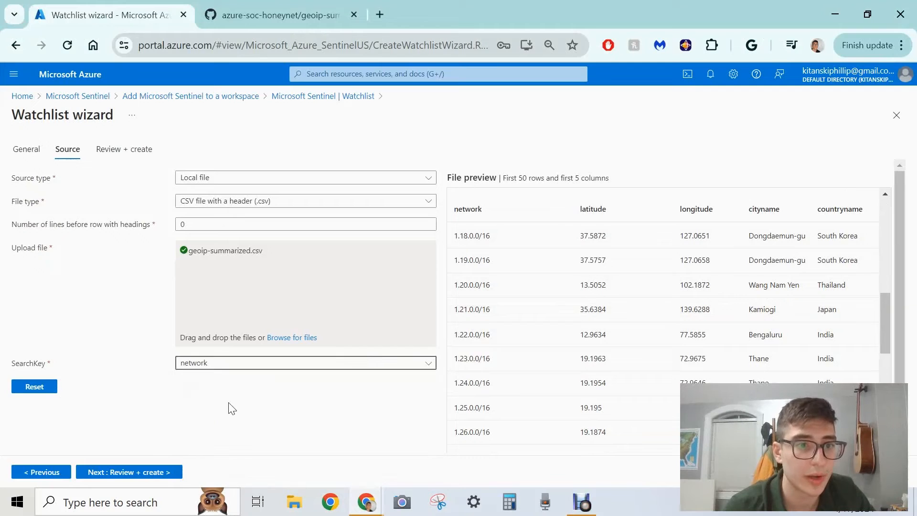
pyautogui.click(134, 473)
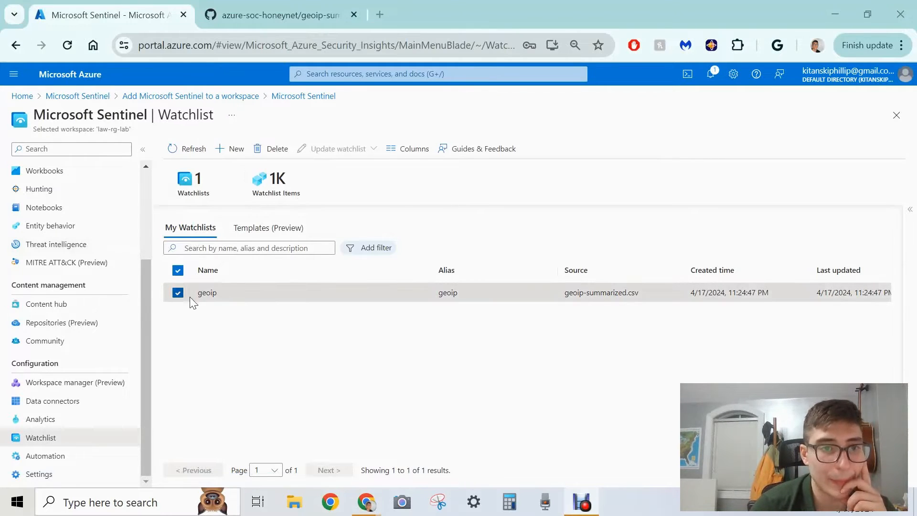
# Step: Check the watchlist item count, search the portal for "log", and open an empty log query in the LAW-RG-lab workspace
pyautogui.moveTo(277, 178); pyautogui.dragTo(296, 183)
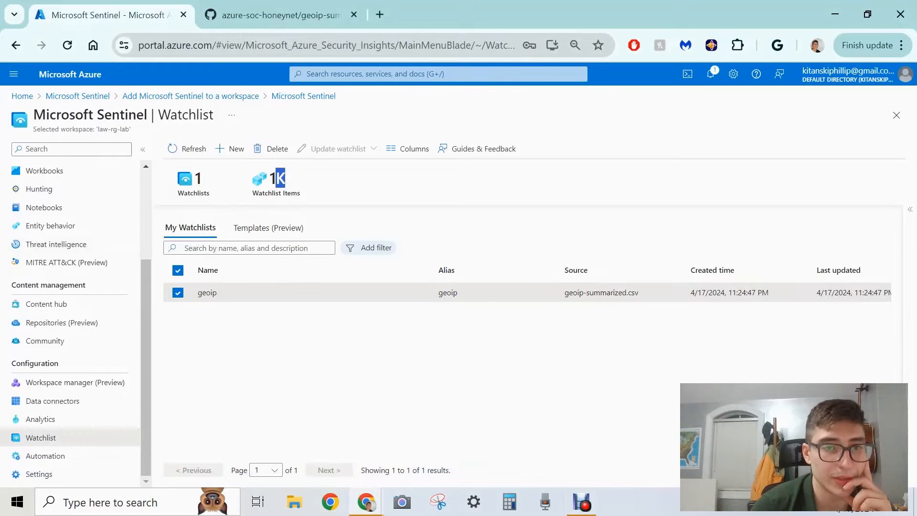
pyautogui.click(279, 180)
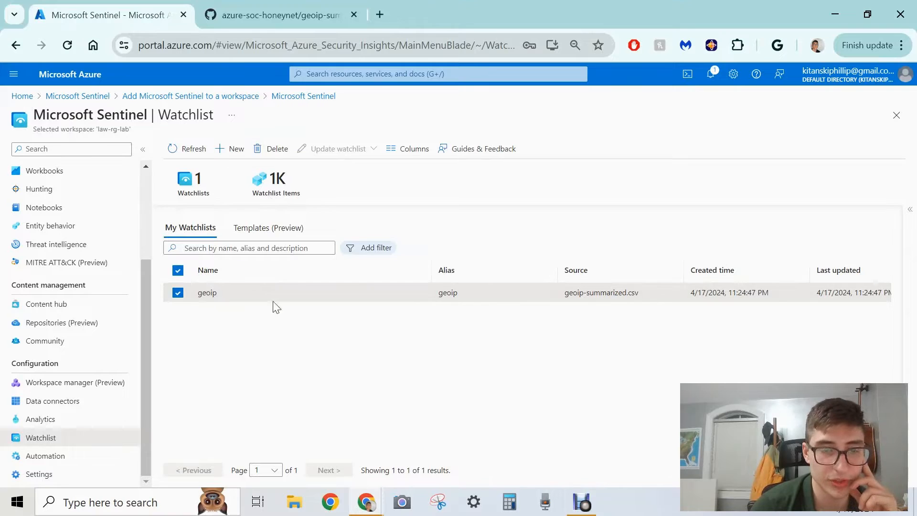
pyautogui.click(382, 74)
pyautogui.write('log')
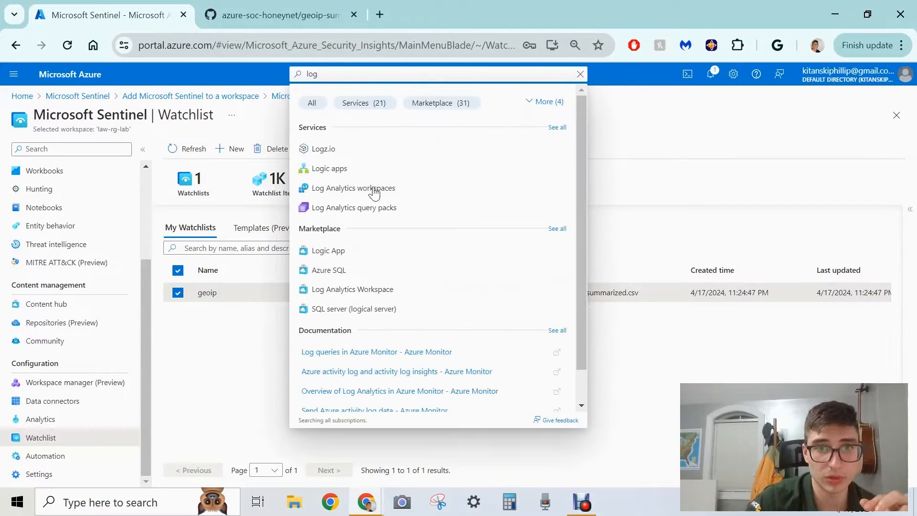
pyautogui.click(374, 189)
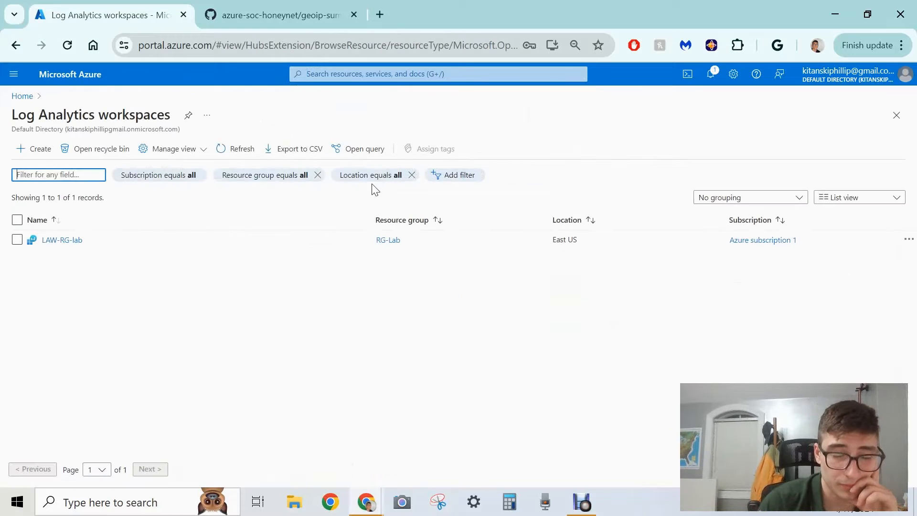
pyautogui.click(62, 240)
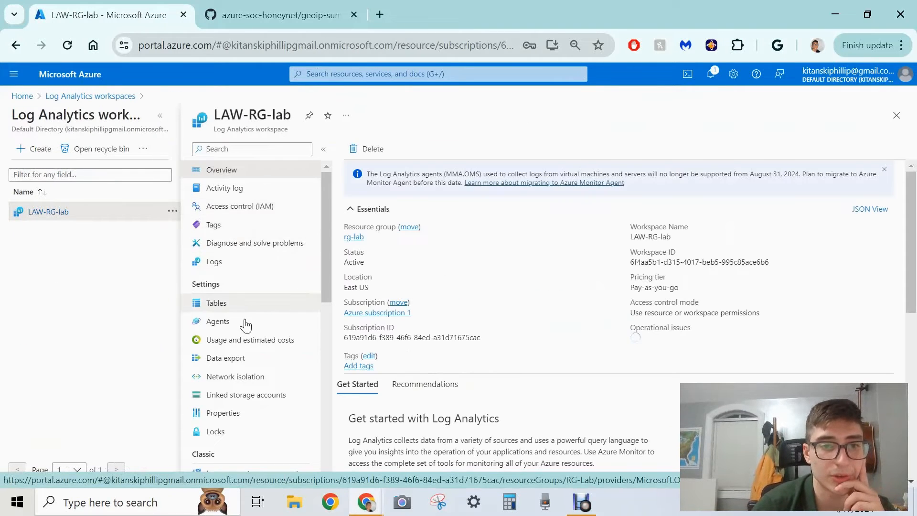
pyautogui.click(237, 263)
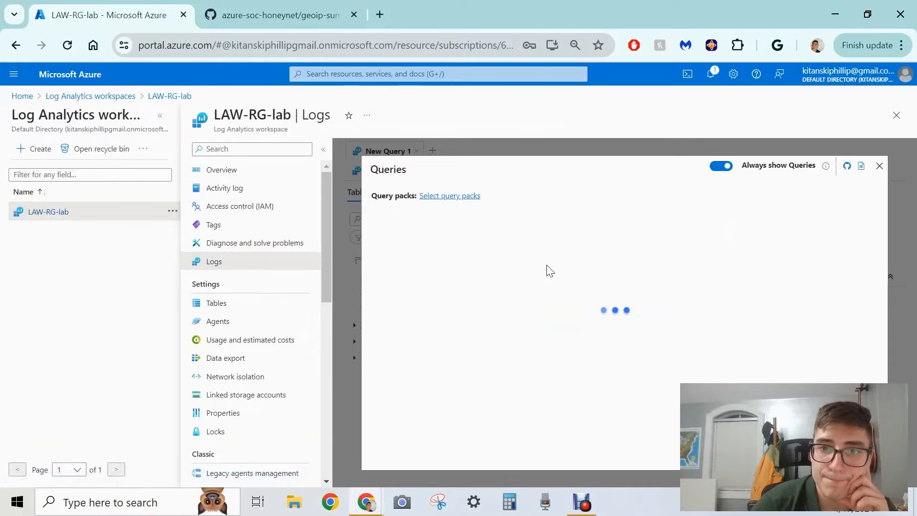
pyautogui.click(880, 167)
# Step: Run the query _GetWatchlist("geoip") and look through the returned rows
pyautogui.click(763, 222)
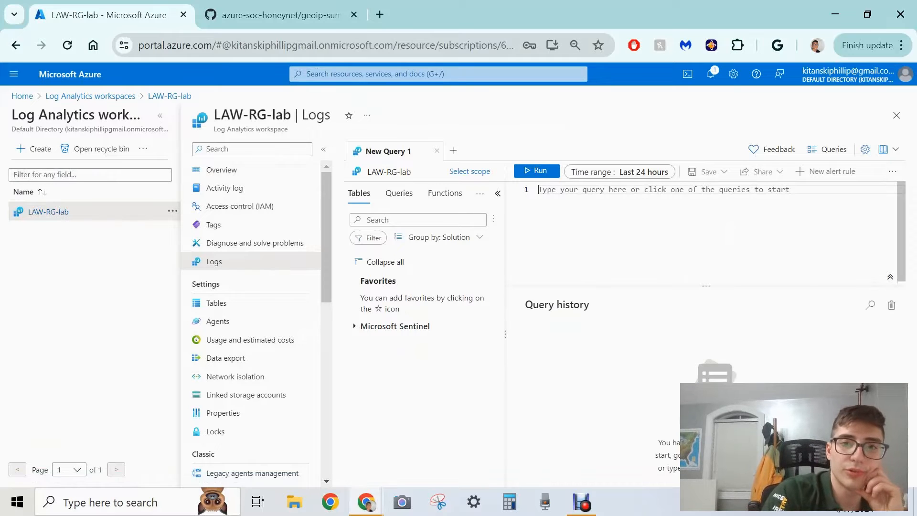
pyautogui.write('_GetWatchlist("geoip")')
pyautogui.click(555, 174)
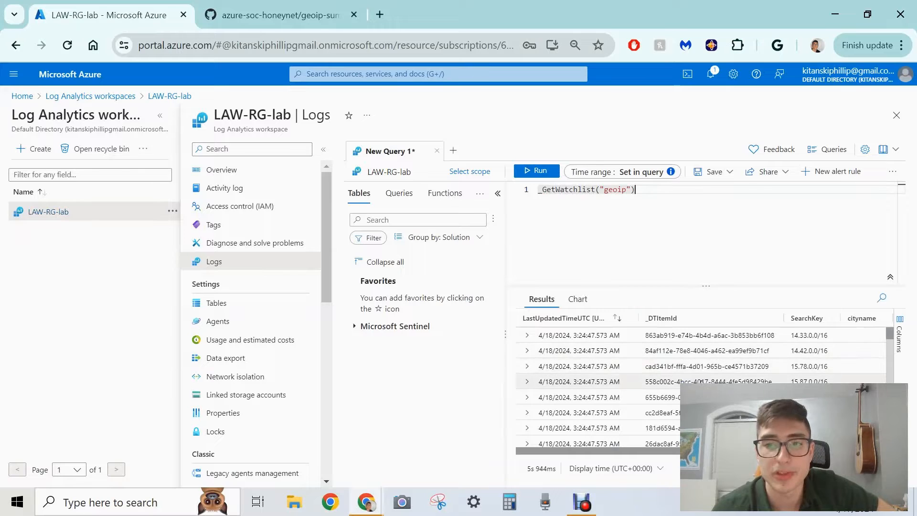
pyautogui.scroll(-3, 702, 381)
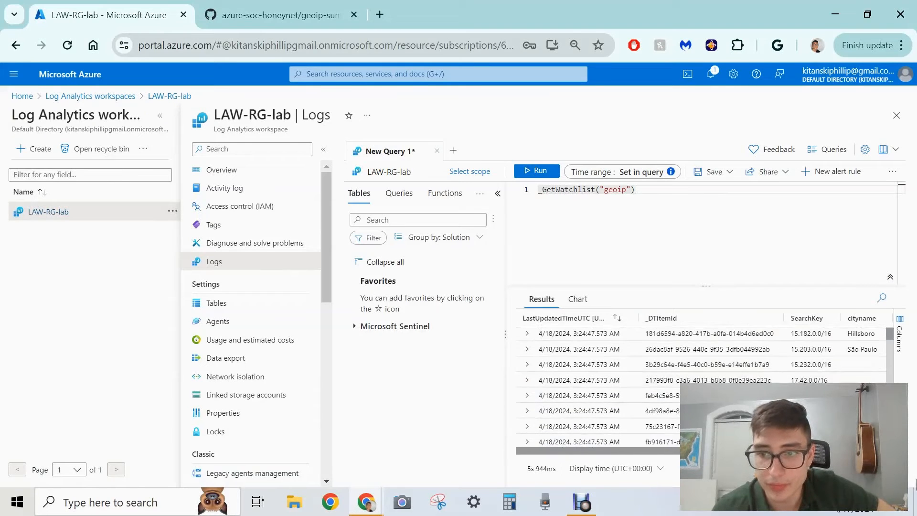
pyautogui.scroll(3, 597, 377)
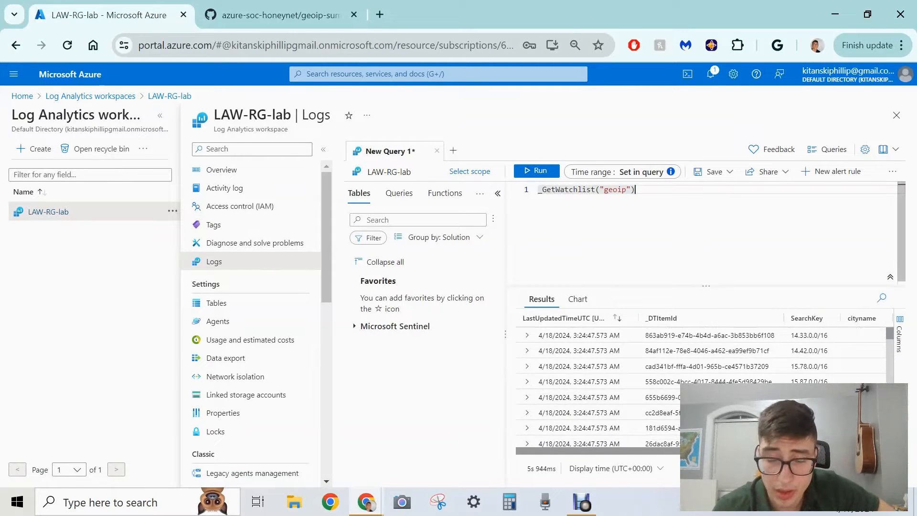
# Step: Add | count to the _GetWatchlist("geoip") query, run it, and rerun it to check the number of imported records
pyautogui.hotkey('shift', 'Return')
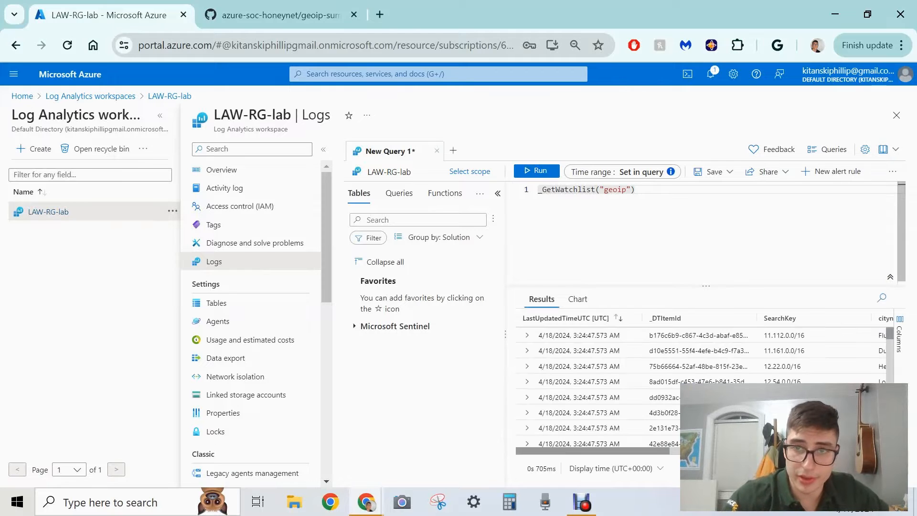
pyautogui.press('Return')
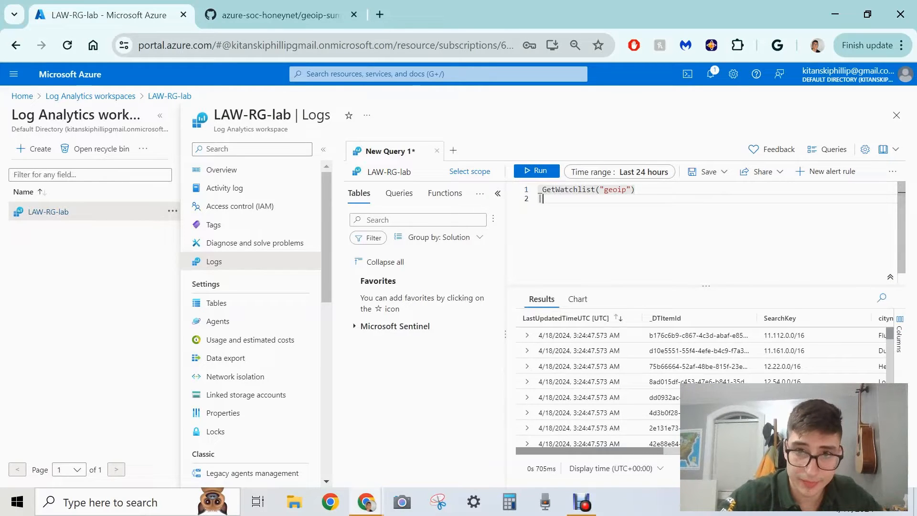
pyautogui.write('| count')
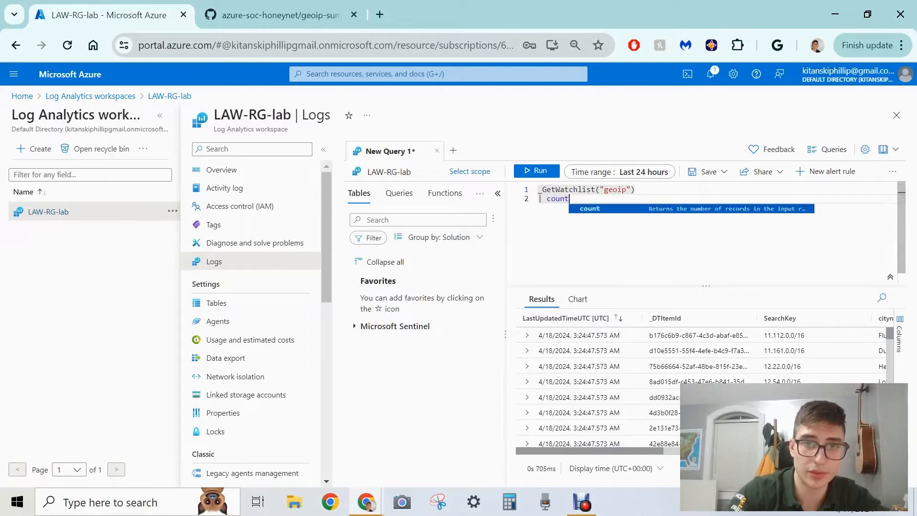
pyautogui.click(579, 190)
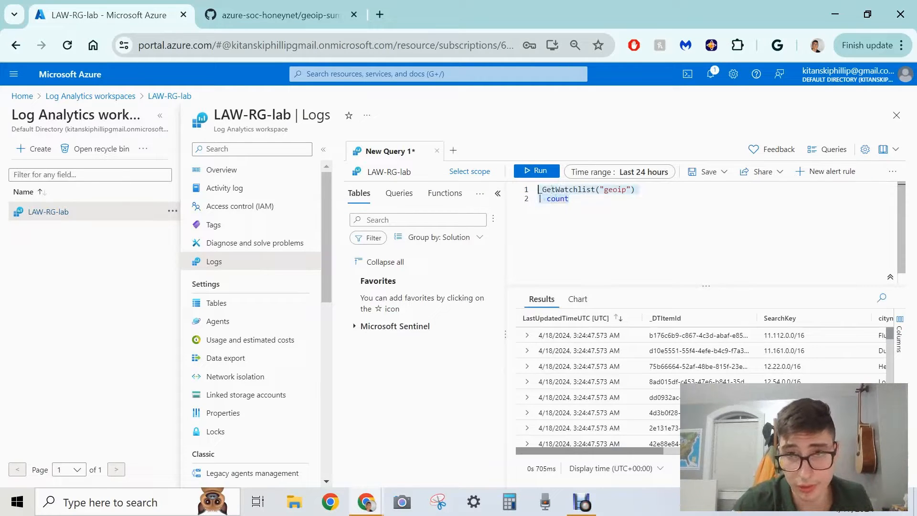
pyautogui.hotkey('shift', 'Return')
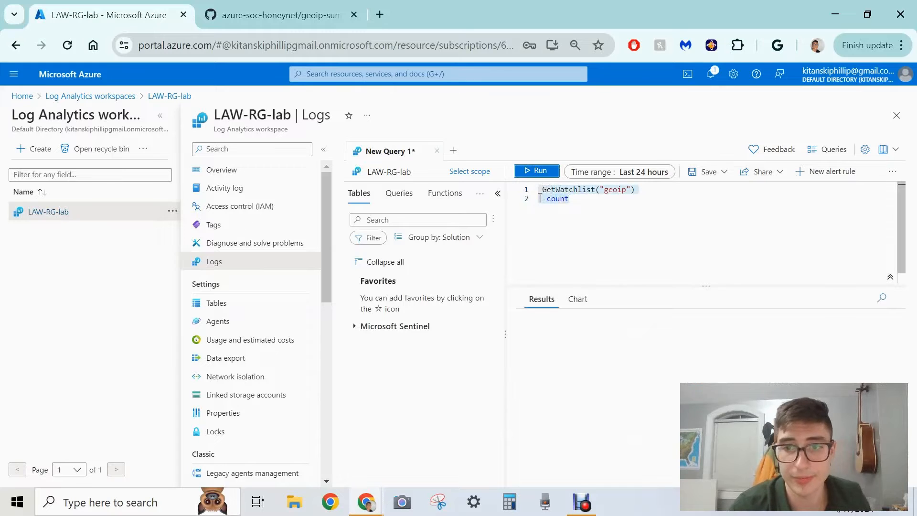
pyautogui.click(527, 338)
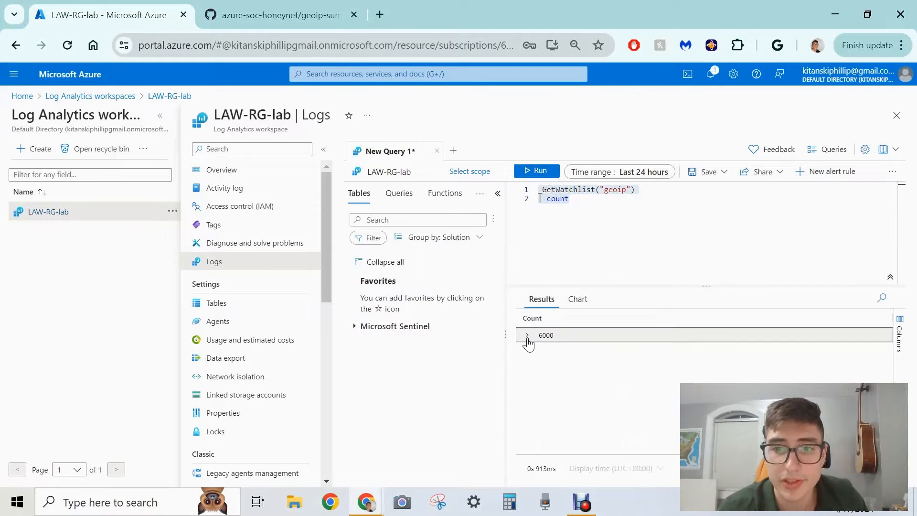
pyautogui.click(528, 336)
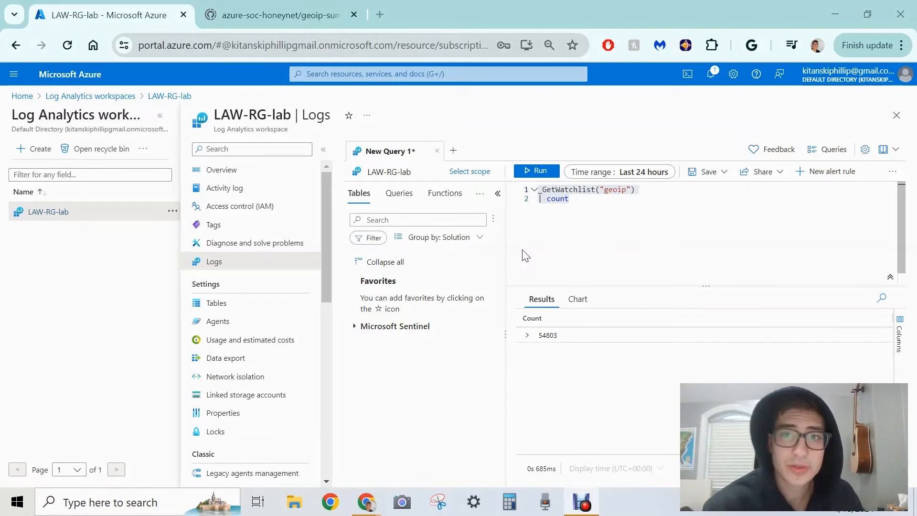
pyautogui.click(530, 175)
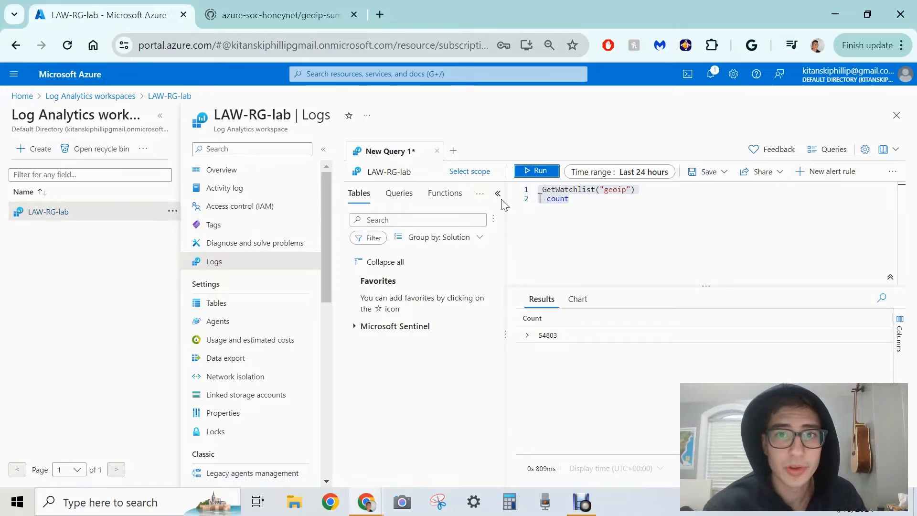
pyautogui.click(527, 335)
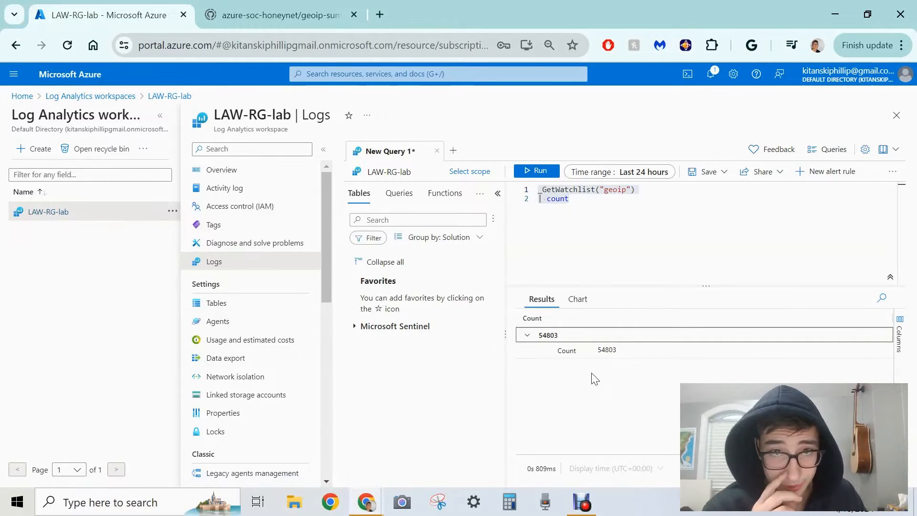
# Step: Search the portal for "defender", open Microsoft Defender for Cloud, and go to its Environment settings
pyautogui.click(438, 74)
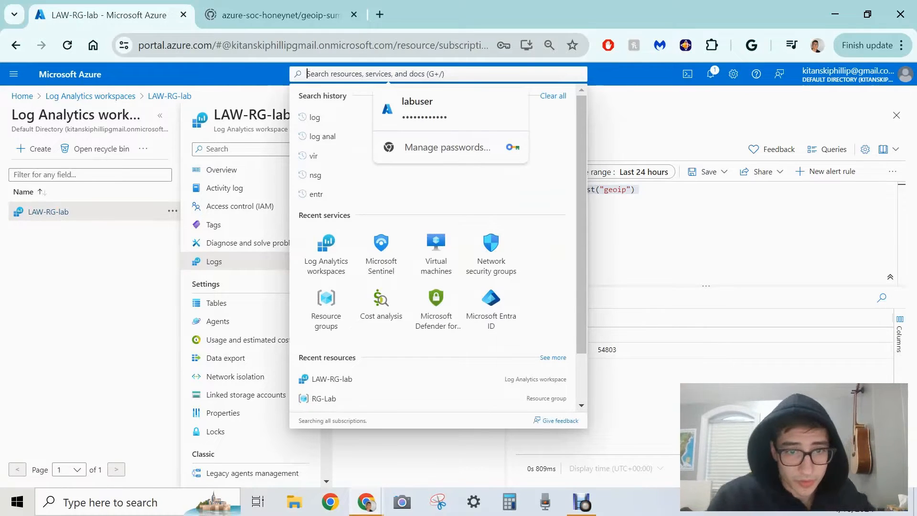
pyautogui.write('defen')
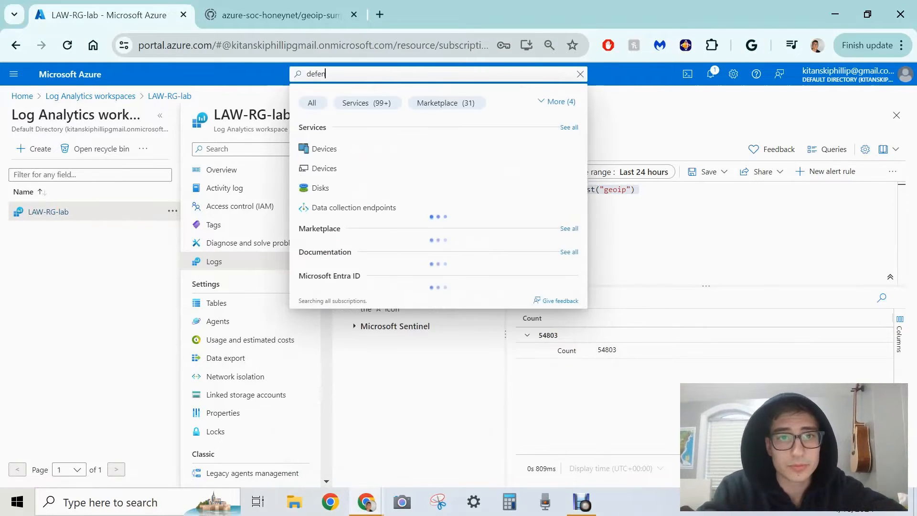
pyautogui.write('der')
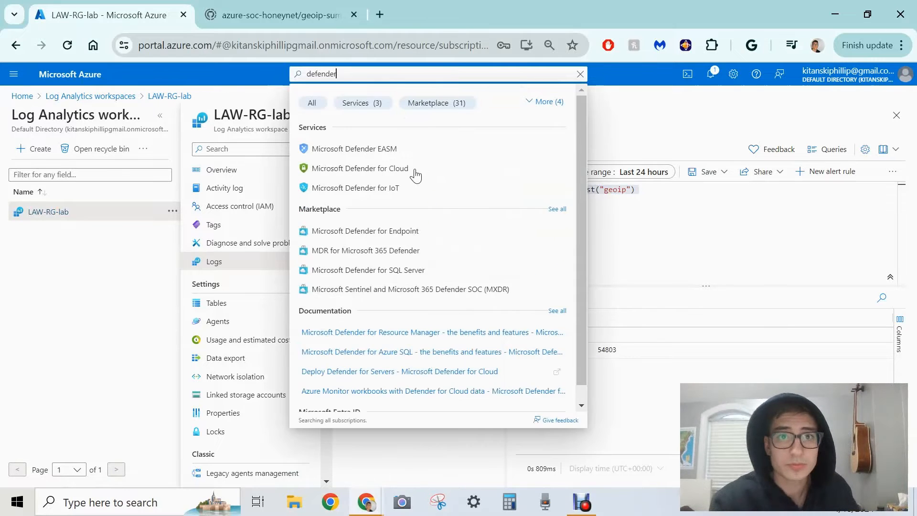
pyautogui.click(416, 176)
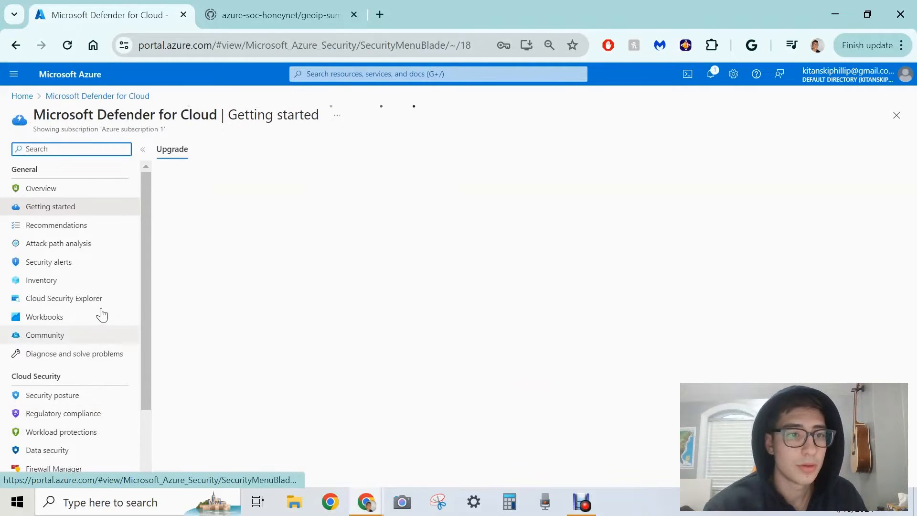
pyautogui.scroll(-3, 92, 267)
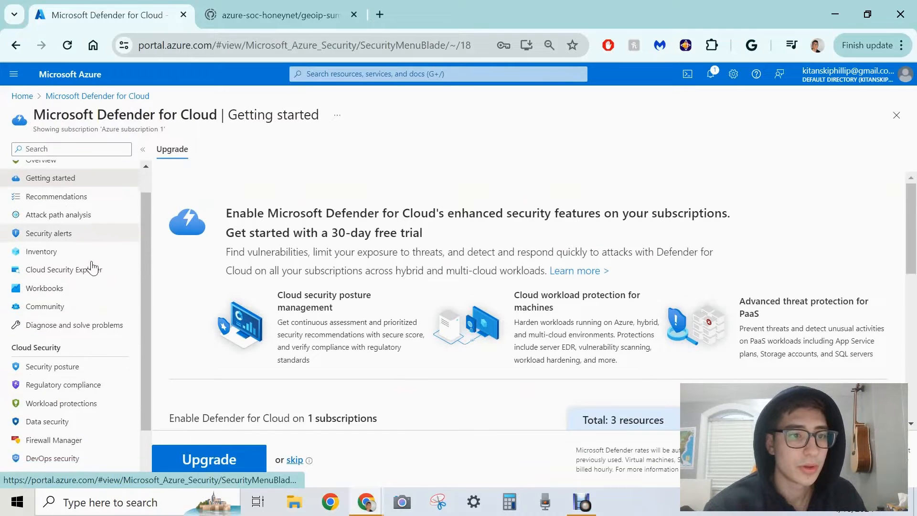
pyautogui.click(65, 443)
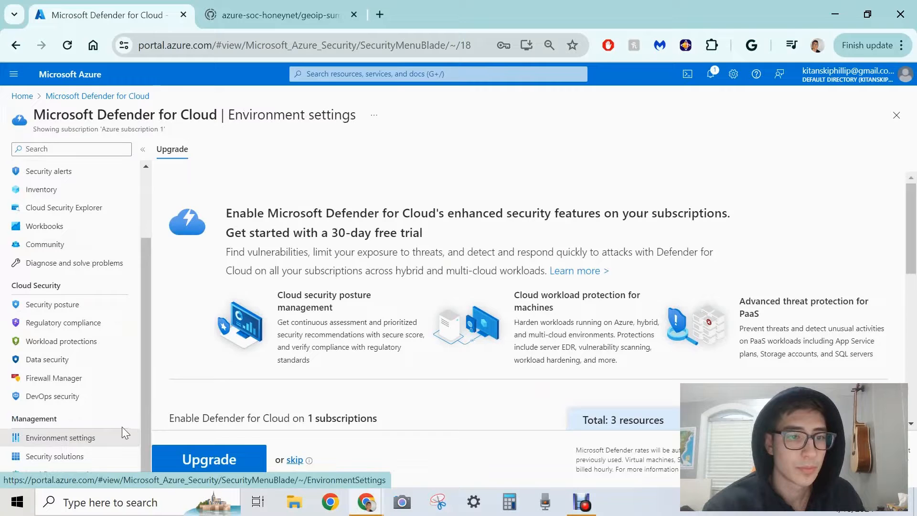
pyautogui.click(78, 445)
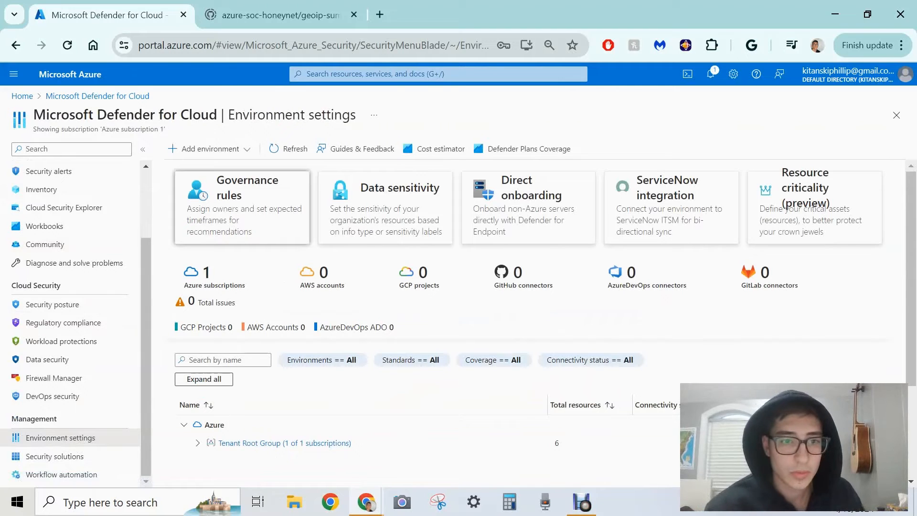
# Step: Expand Tenant Root Group and Azure subscription 1, and open the Defender plans settings of the LAW-RG-lab workspace
pyautogui.click(197, 442)
pyautogui.scroll(-2, 253, 430)
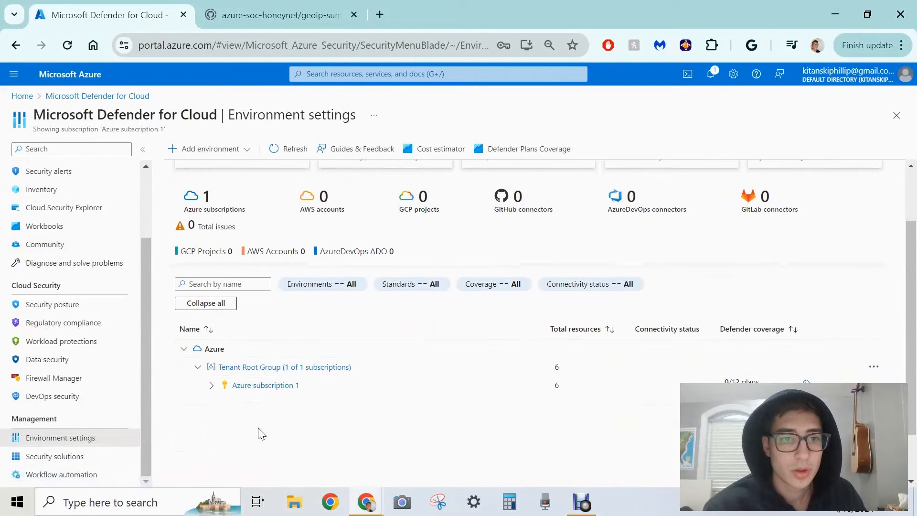
pyautogui.click(211, 385)
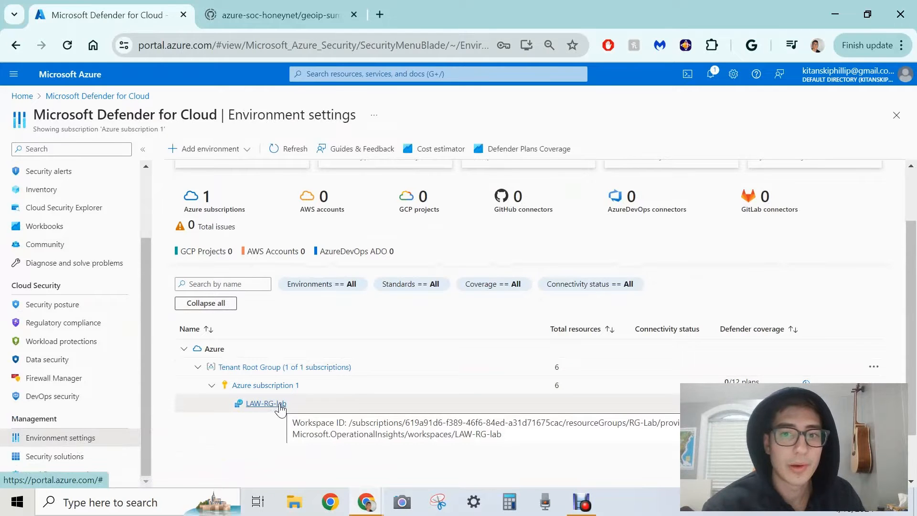
pyautogui.click(267, 404)
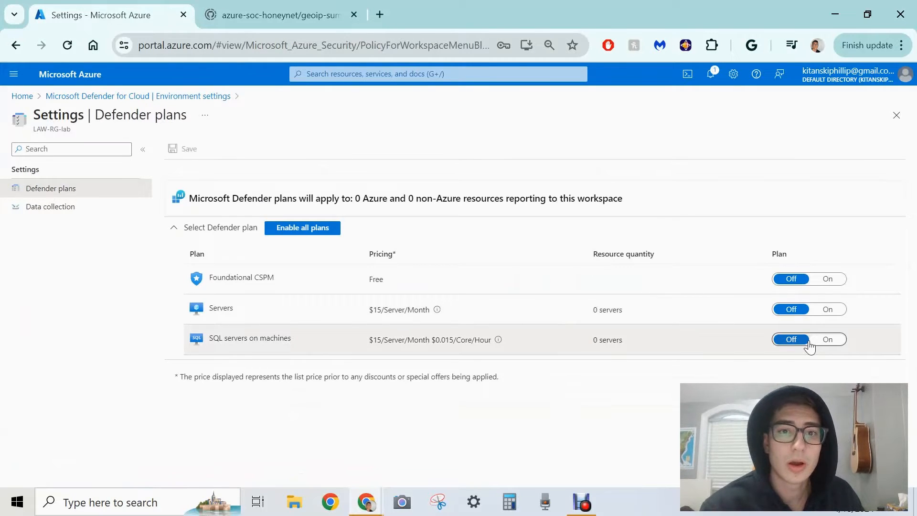
# Step: Turn on the Servers and SQL servers on machines plans for LAW-RG-lab and save the Defender plans
pyautogui.click(826, 311)
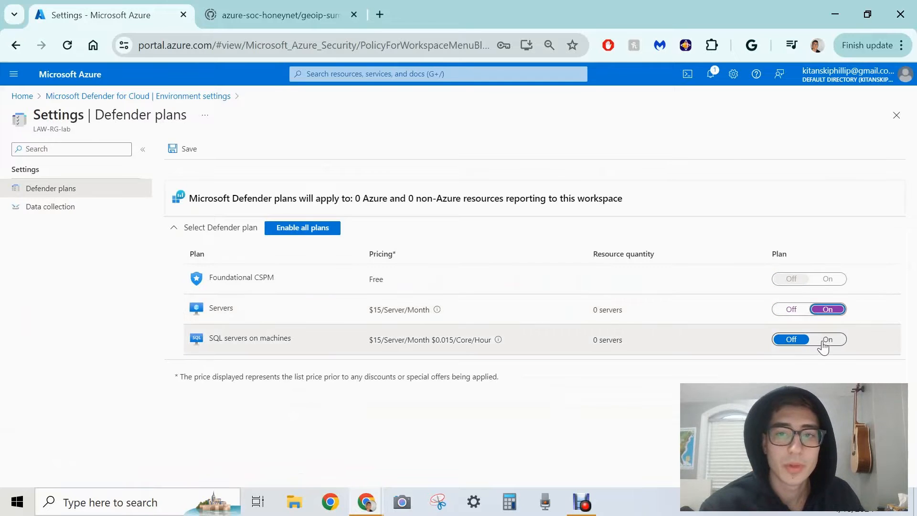
pyautogui.click(823, 340)
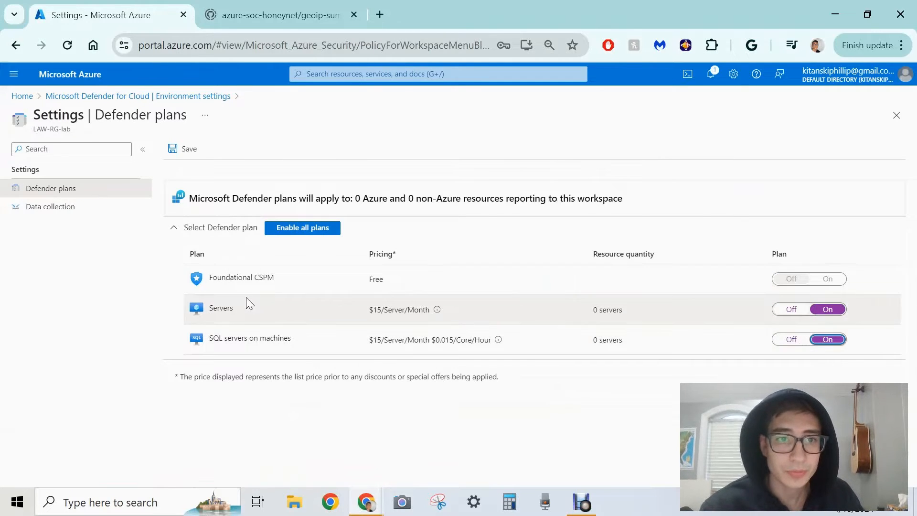
pyautogui.click(38, 208)
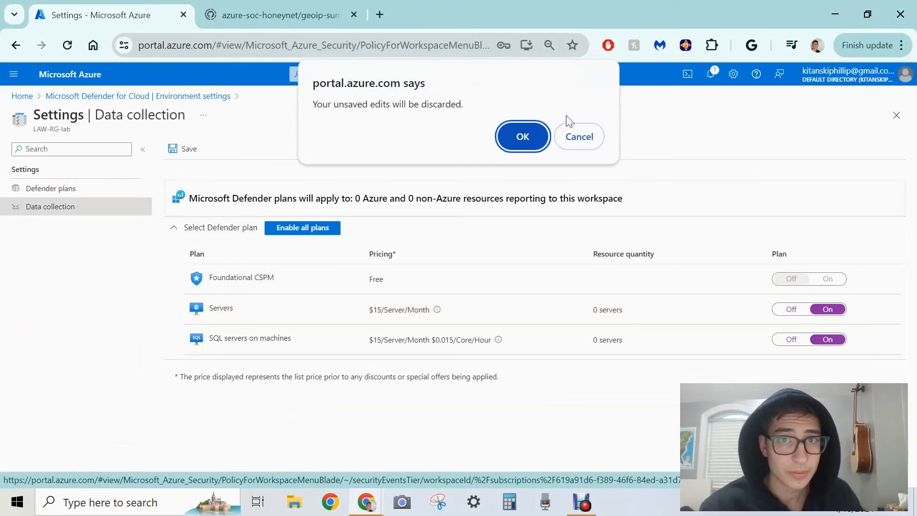
pyautogui.click(580, 137)
pyautogui.click(182, 149)
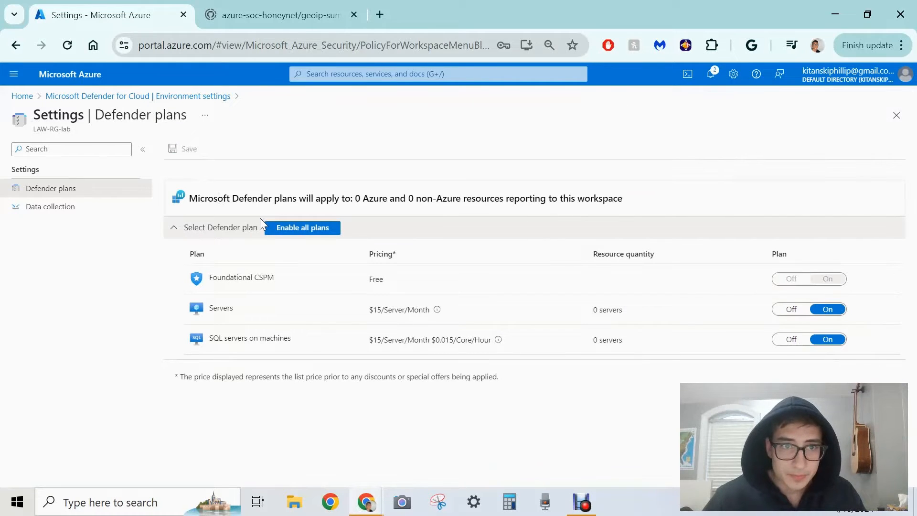
# Step: Set the Windows security events data collection of LAW-RG-lab to All Events and save the setting
pyautogui.click(63, 213)
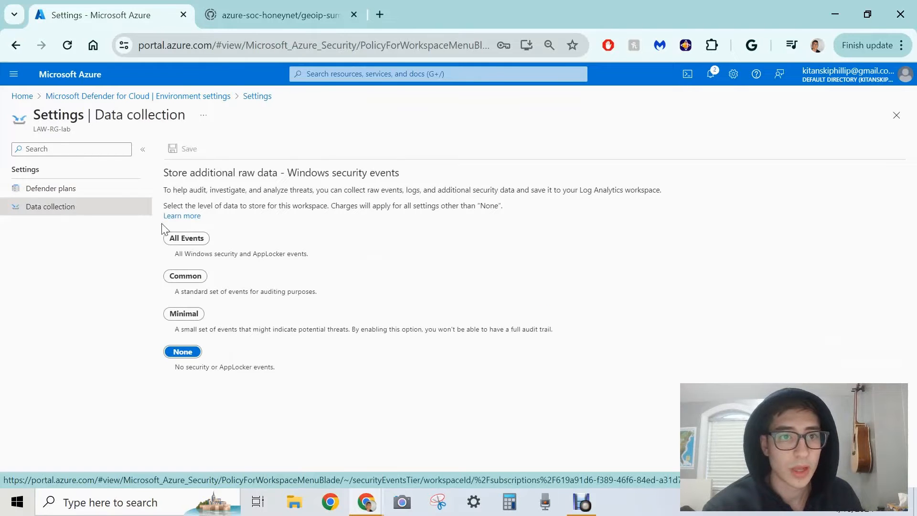
pyautogui.click(199, 240)
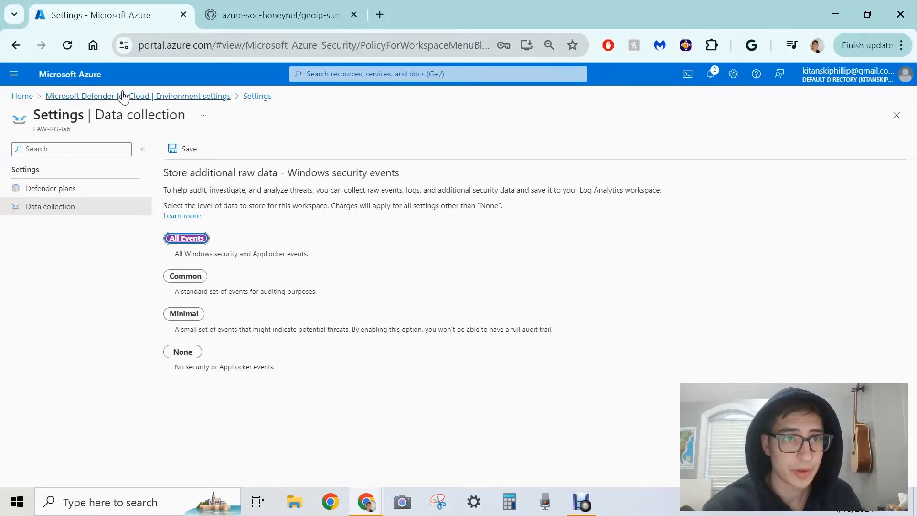
pyautogui.click(148, 96)
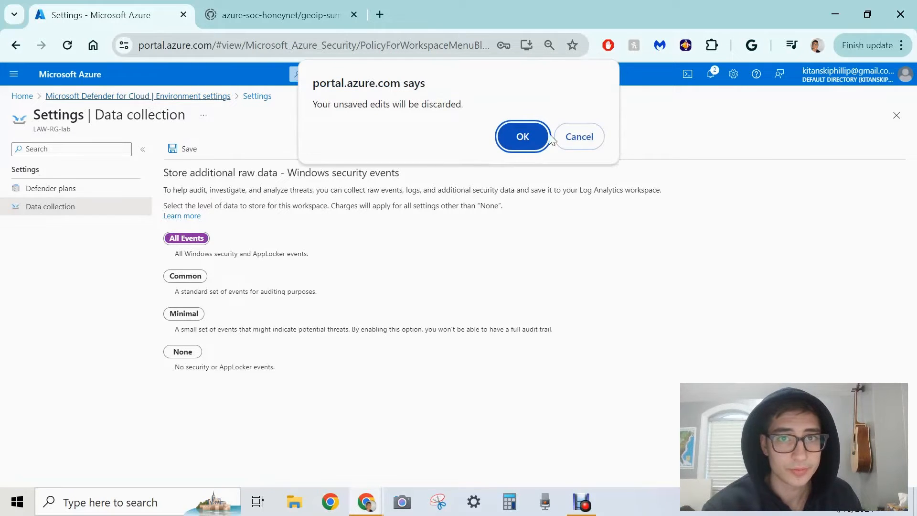
pyautogui.click(580, 137)
pyautogui.click(175, 152)
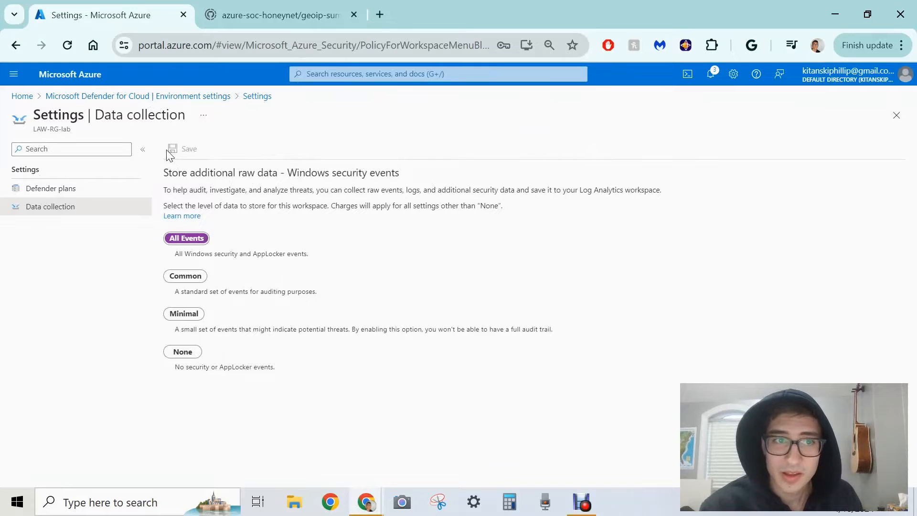
# Step: Open the Defender plans of Azure subscription 1 and turn on the Servers, Databases, Storage and Key Vault plans
pyautogui.click(165, 97)
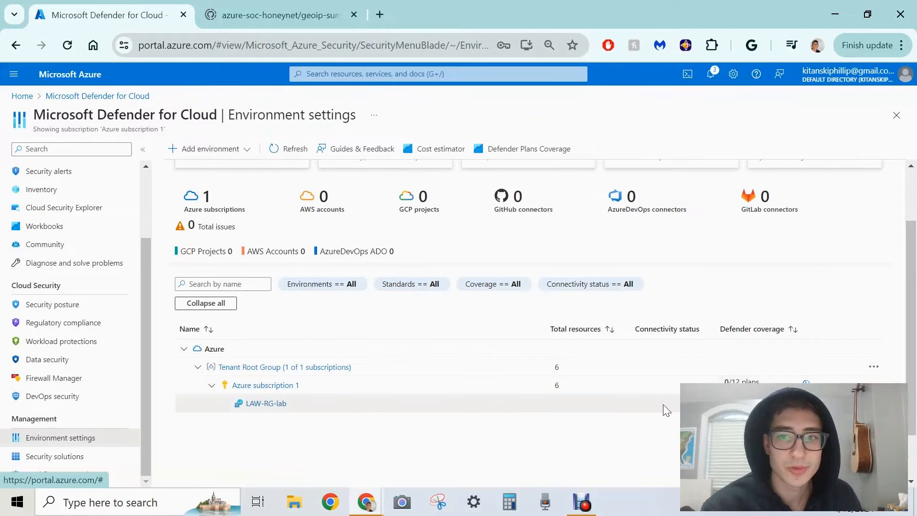
pyautogui.click(273, 387)
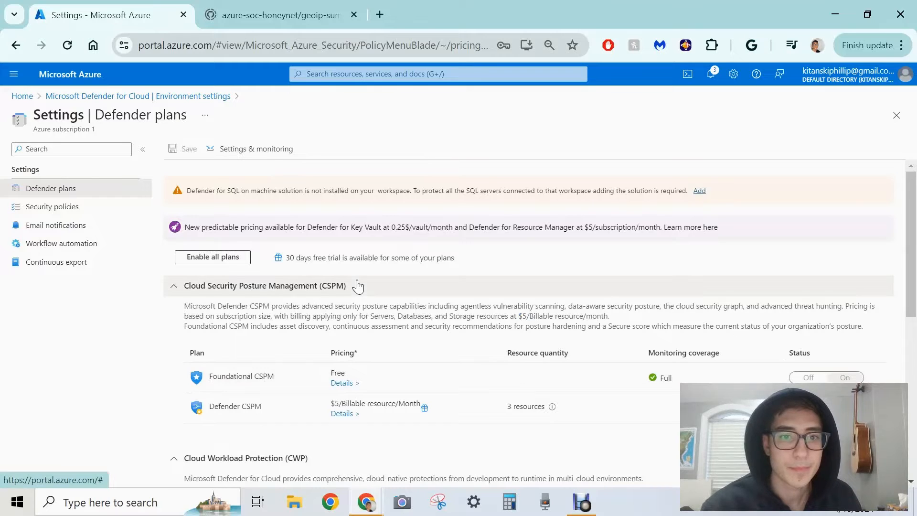
pyautogui.scroll(-2, 359, 229)
pyautogui.scroll(-4, 358, 285)
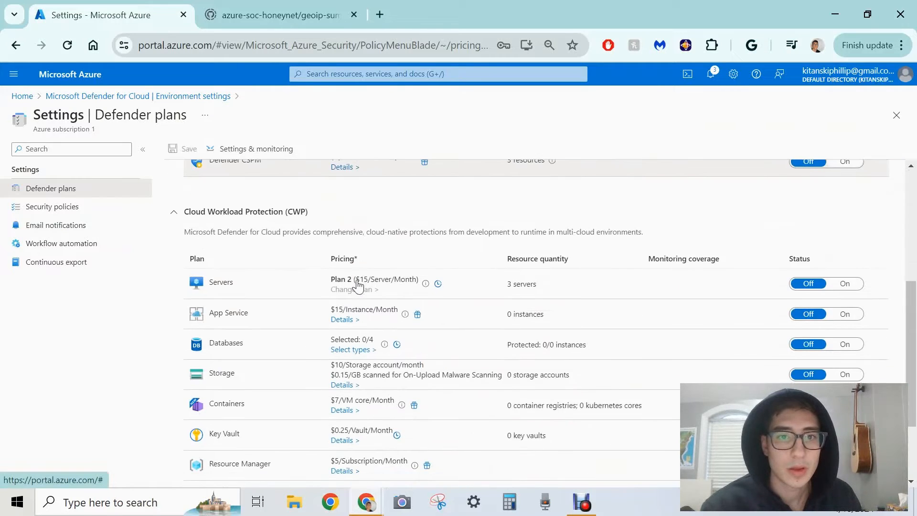
pyautogui.scroll(-1, 359, 286)
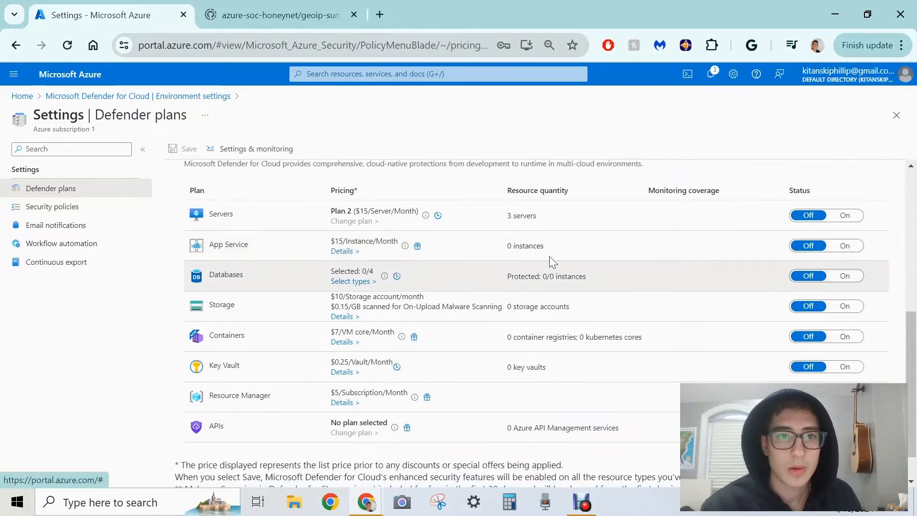
pyautogui.click(834, 216)
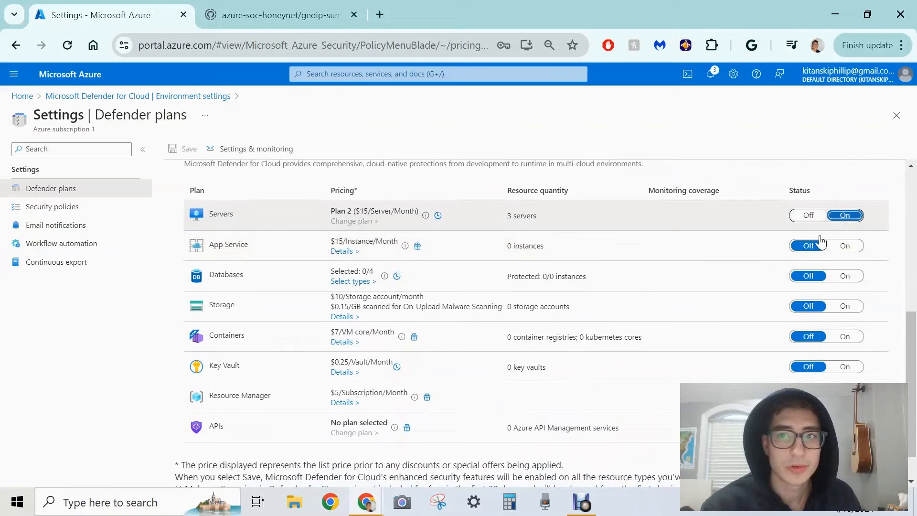
pyautogui.click(844, 276)
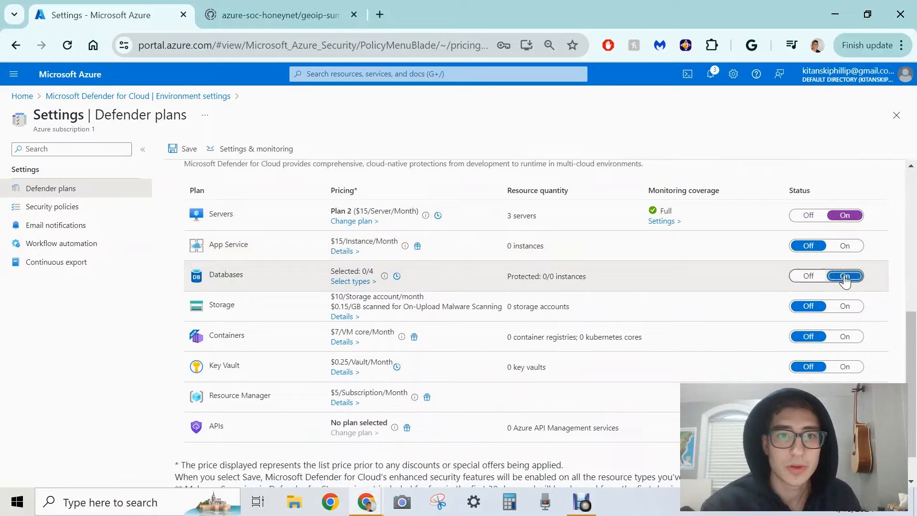
pyautogui.click(853, 305)
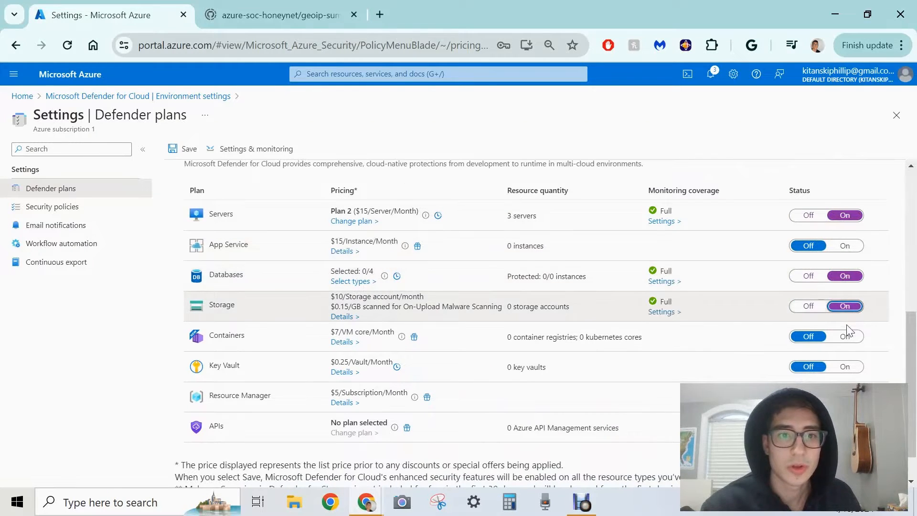
pyautogui.click(844, 368)
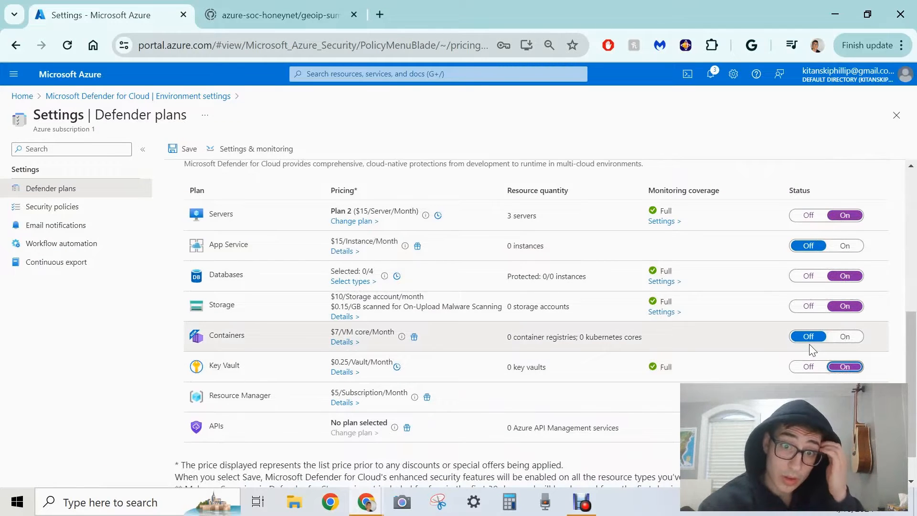
pyautogui.scroll(-1, 744, 336)
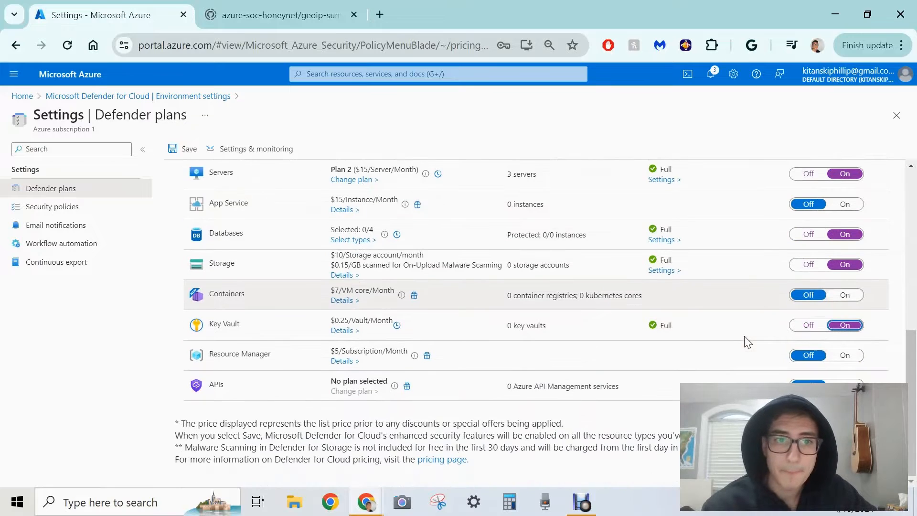
pyautogui.scroll(2, 744, 337)
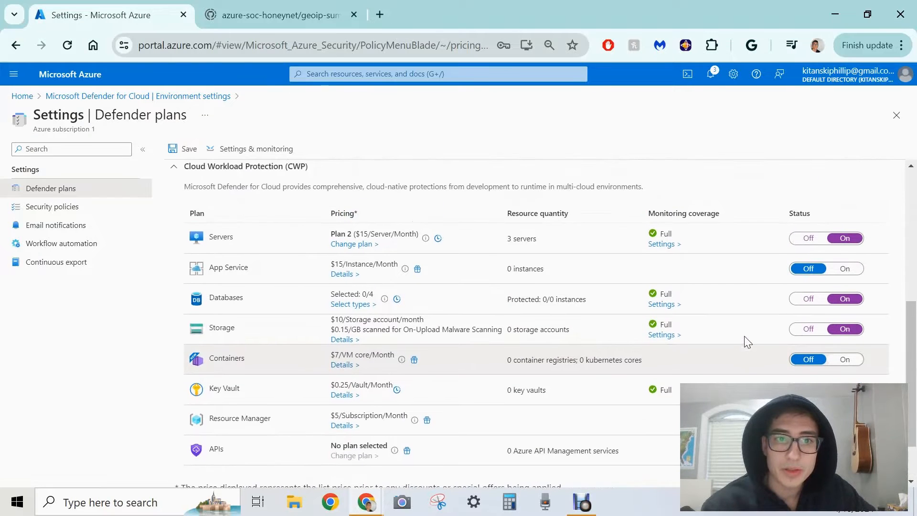
pyautogui.scroll(5, 744, 337)
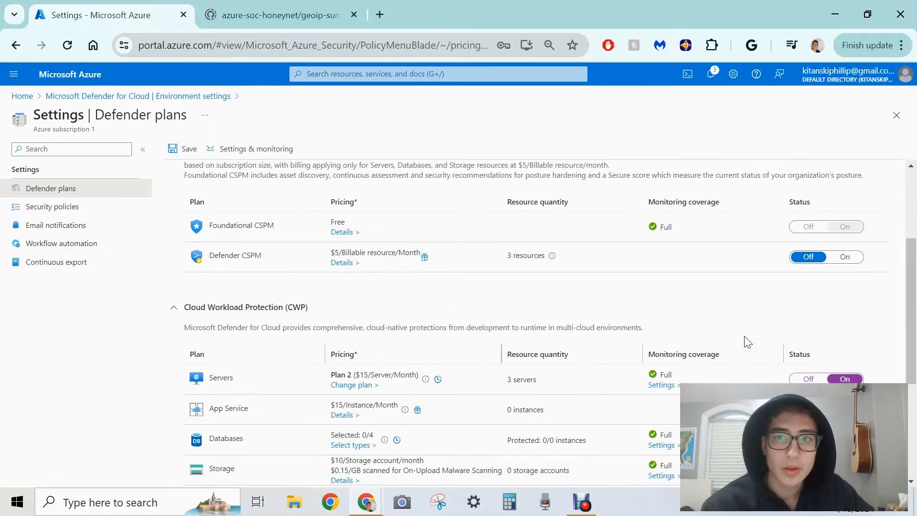
# Step: Open the monitoring settings of the Servers plan and keep Agentless scanning for machines enabled
pyautogui.scroll(-2, 748, 342)
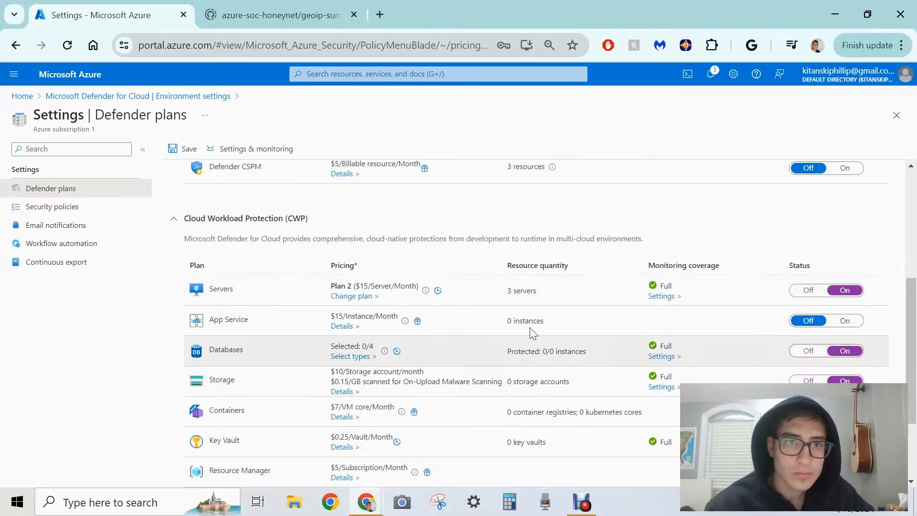
pyautogui.click(675, 297)
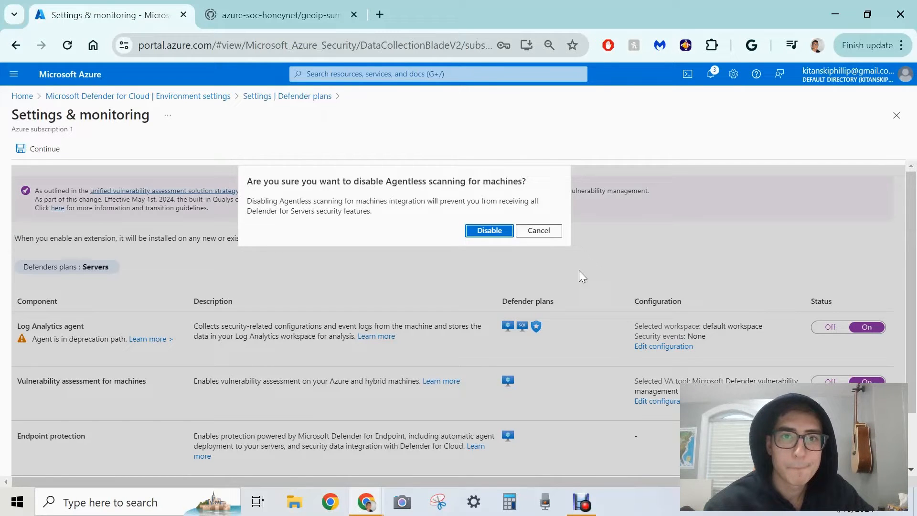
pyautogui.click(543, 233)
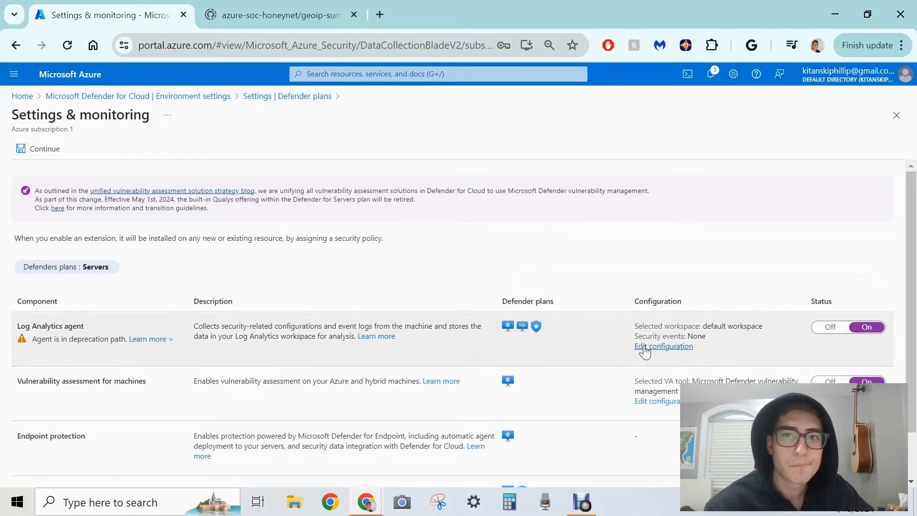
# Step: Configure the Log Analytics agent to use the custom workspace LAW-RG-lab with All Events security events storage, and apply it
pyautogui.scroll(-1, 766, 283)
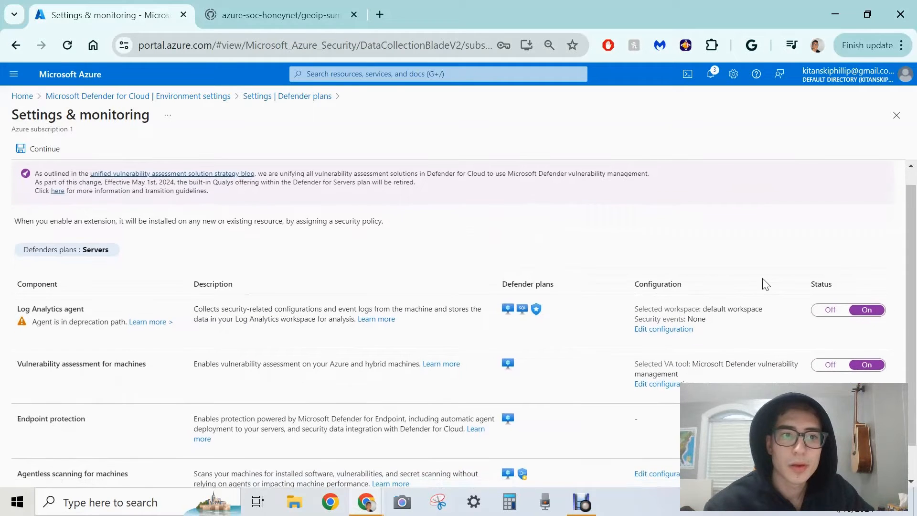
pyautogui.scroll(-1, 792, 264)
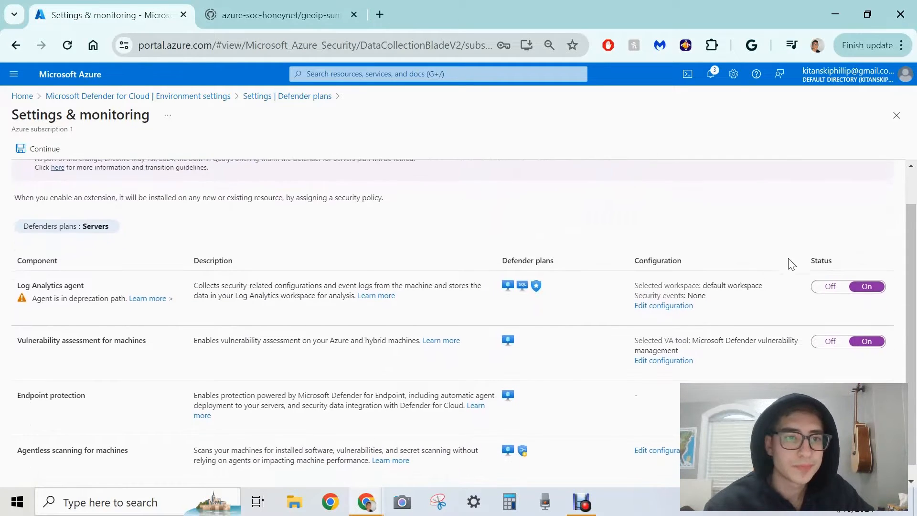
pyautogui.click(661, 301)
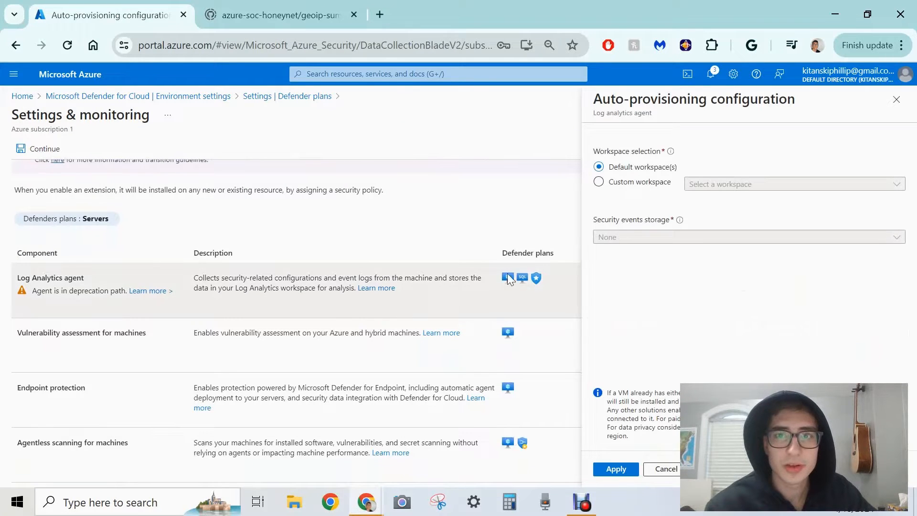
pyautogui.click(619, 183)
pyautogui.click(740, 185)
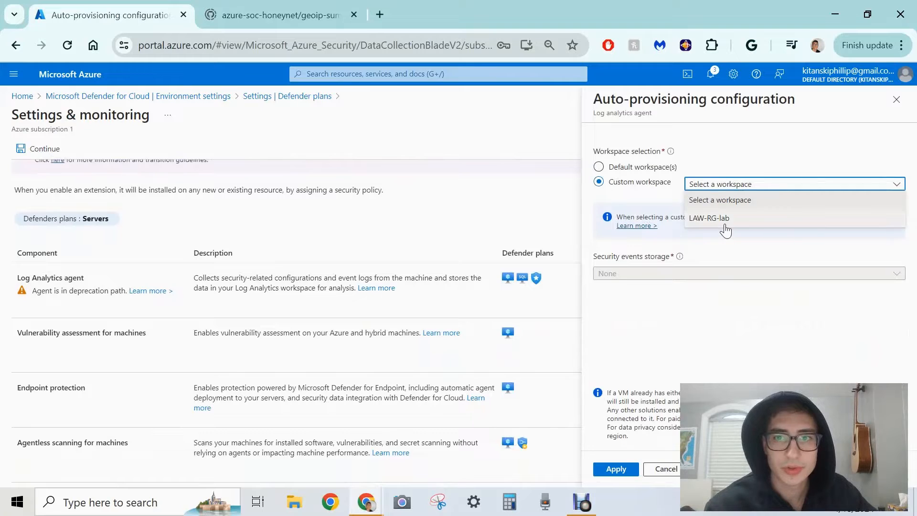
pyautogui.click(724, 221)
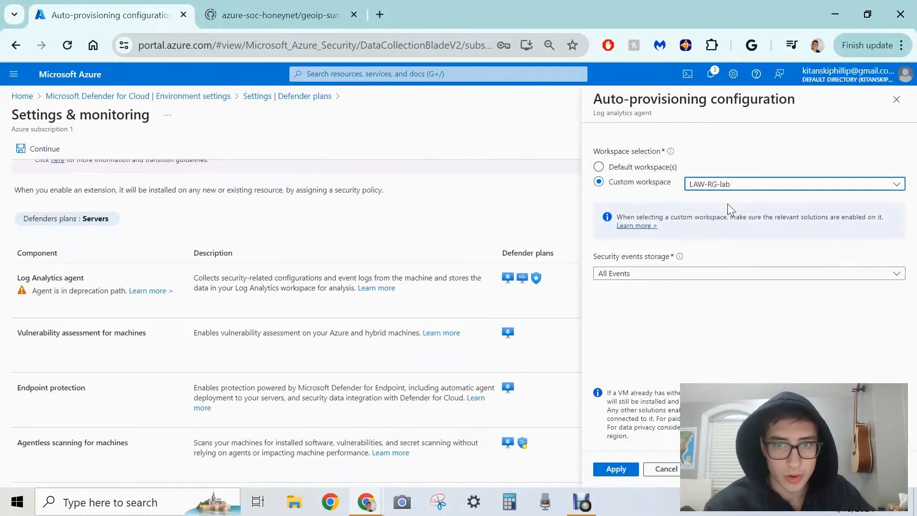
pyautogui.click(684, 276)
pyautogui.click(680, 289)
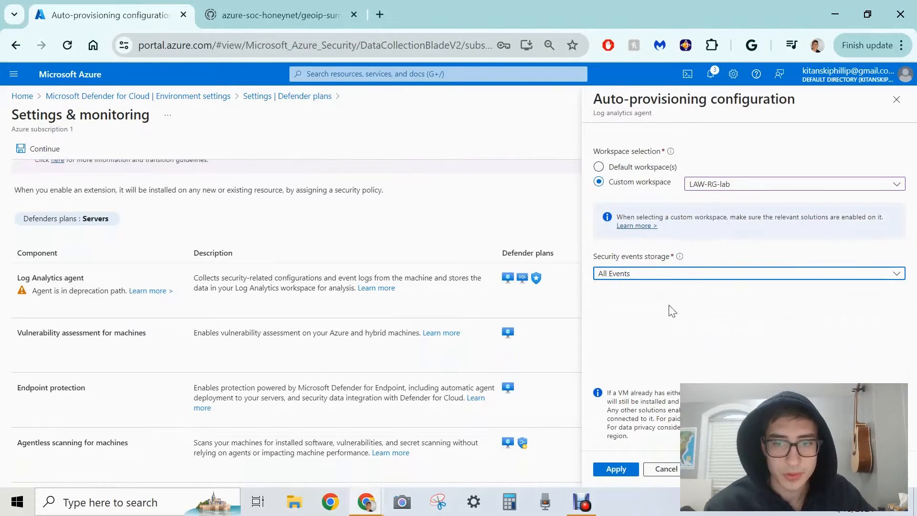
pyautogui.click(617, 469)
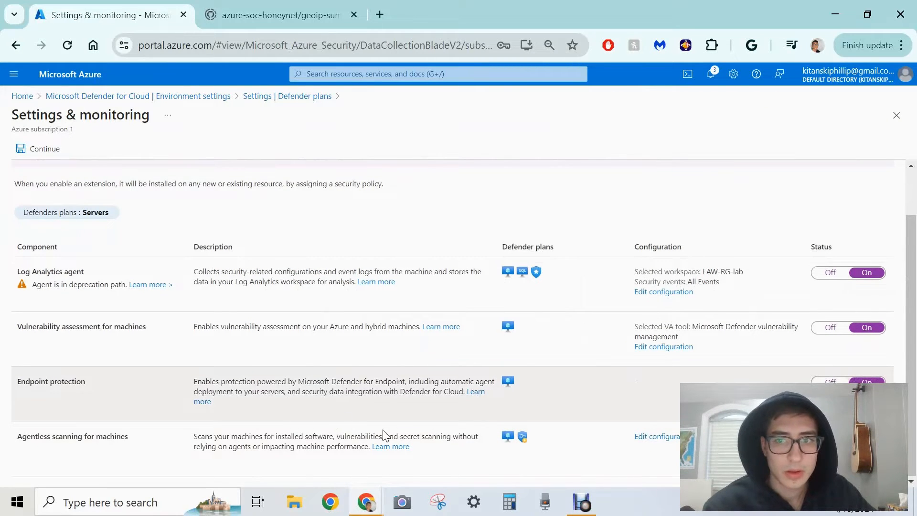
# Step: Continue back to the Defender plans of Azure subscription 1 and save the plan and monitoring changes
pyautogui.scroll(1, 171, 196)
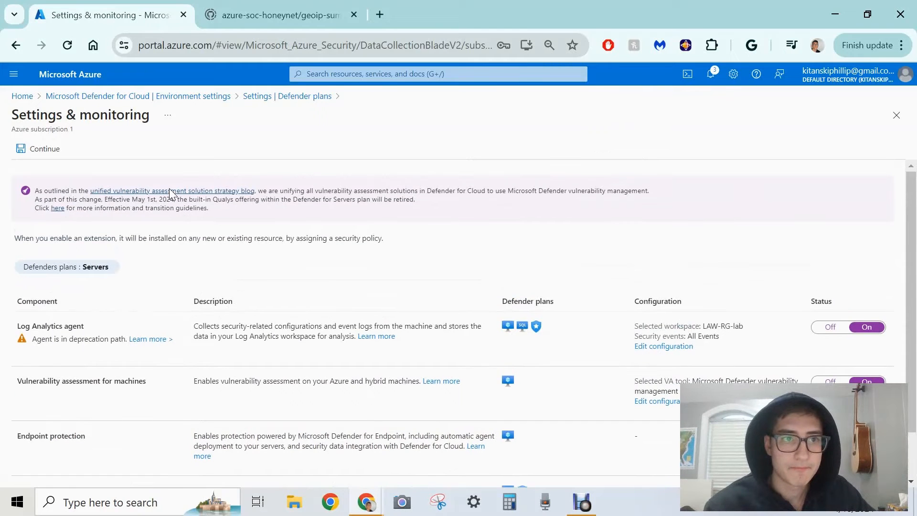
pyautogui.click(45, 158)
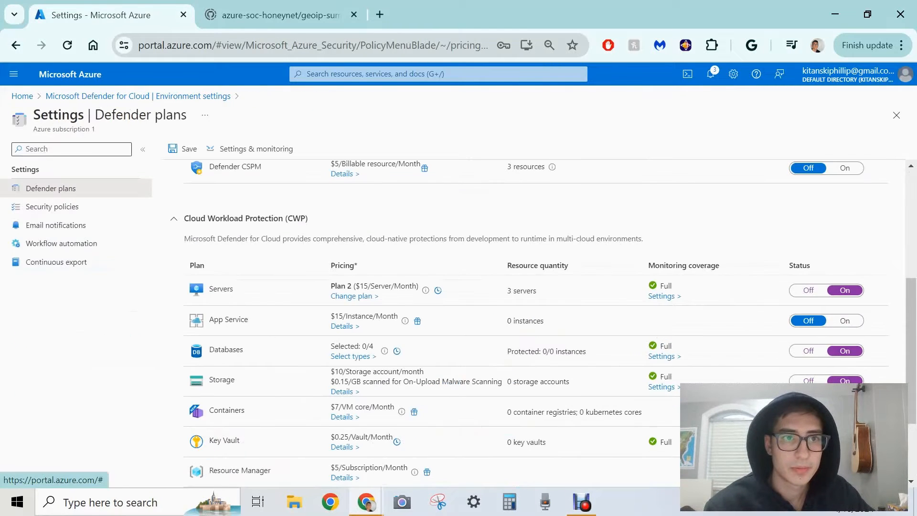
pyautogui.click(93, 207)
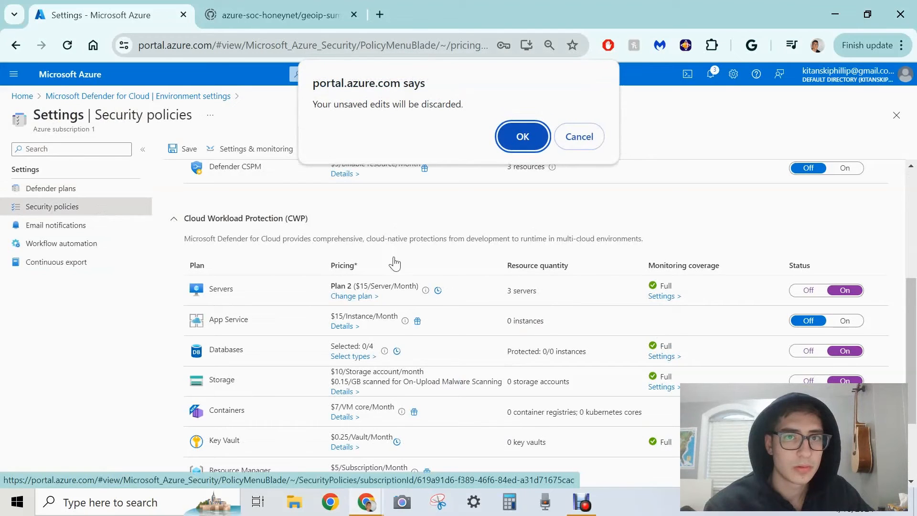
pyautogui.click(579, 137)
pyautogui.click(171, 151)
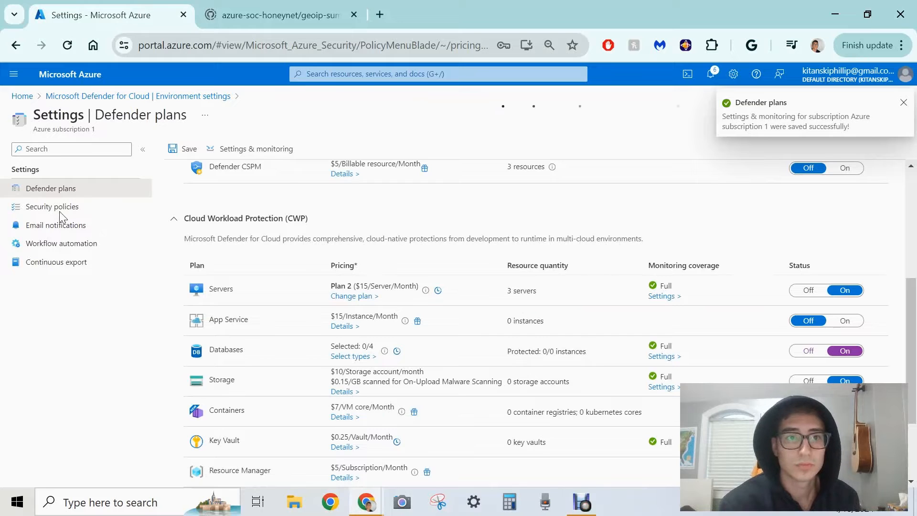
# Step: Return to the Defender for Cloud environment settings and open the Continuous export settings of Azure subscription 1, waiting for the page to respond
pyautogui.click(93, 209)
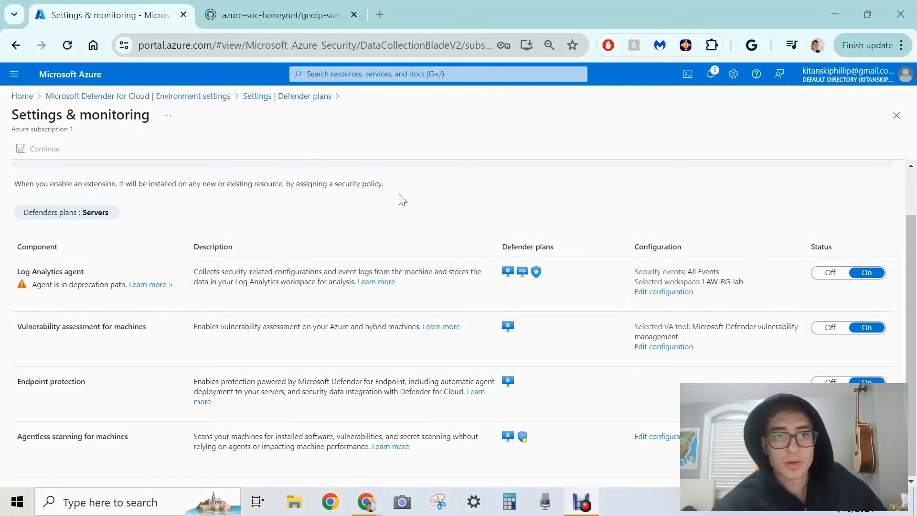
pyautogui.click(73, 95)
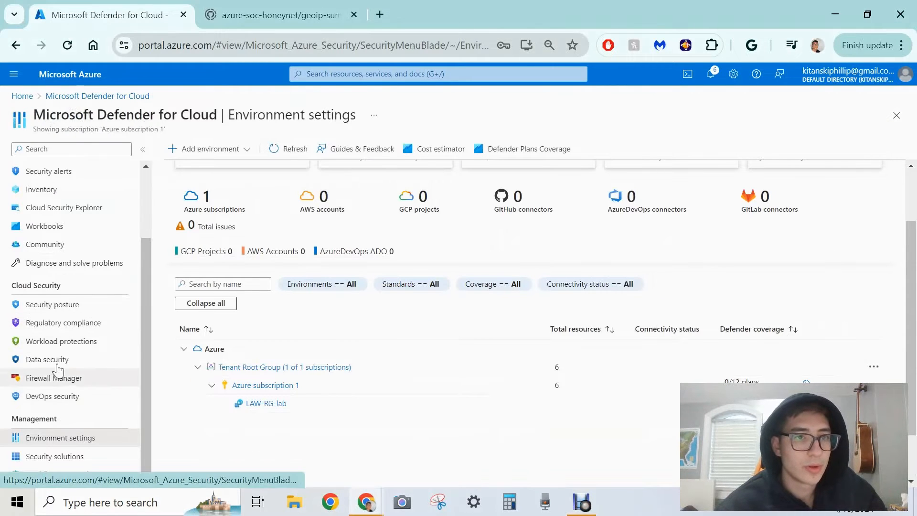
pyautogui.scroll(2, 57, 366)
pyautogui.scroll(-1, 56, 367)
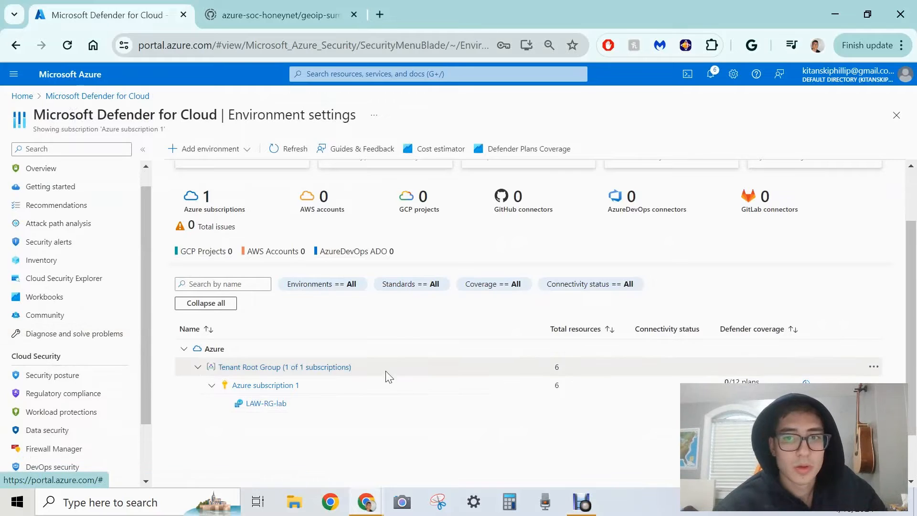
pyautogui.click(265, 391)
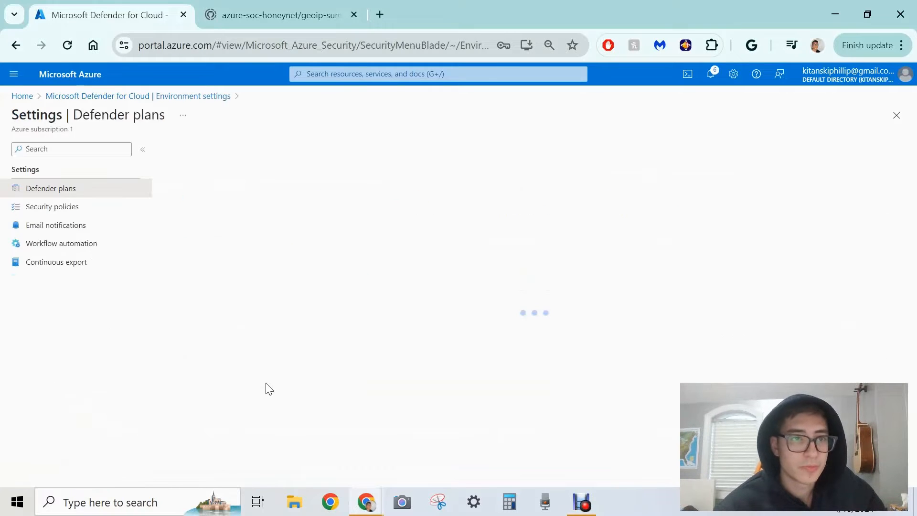
pyautogui.click(73, 263)
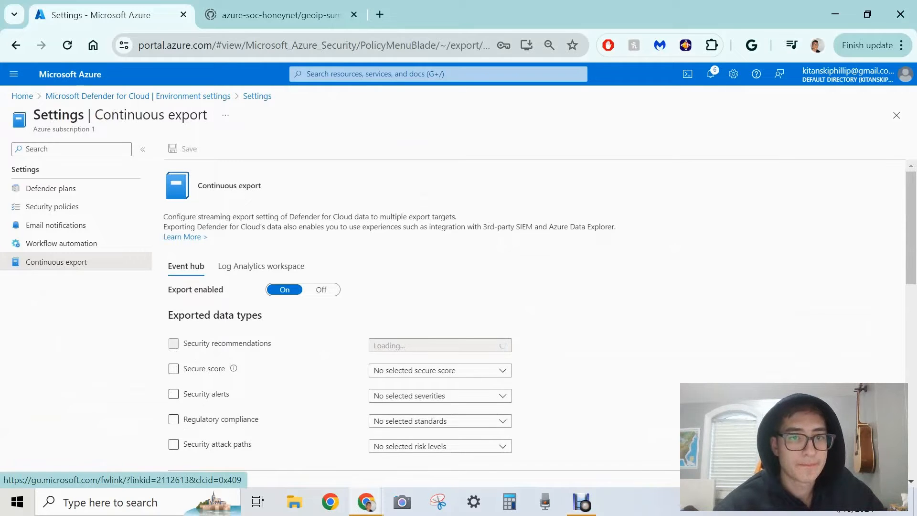
pyautogui.scroll(-3, 540, 315)
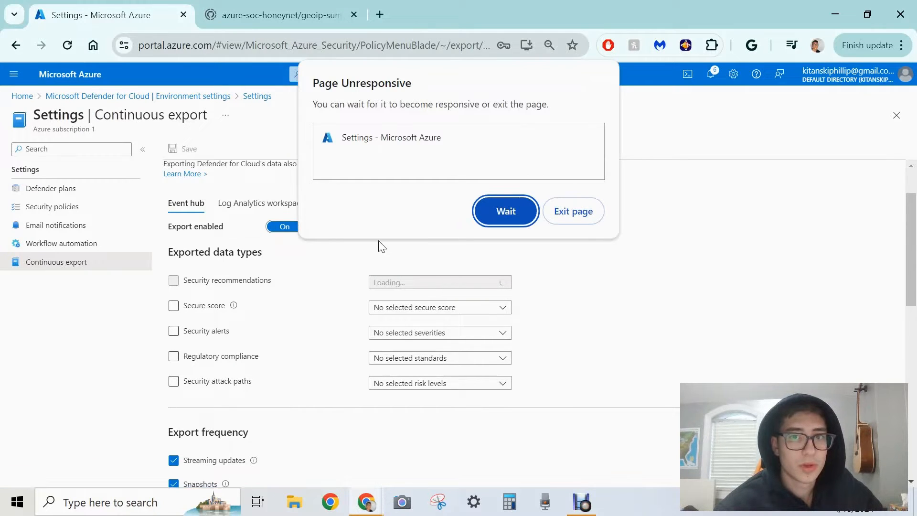
pyautogui.click(512, 214)
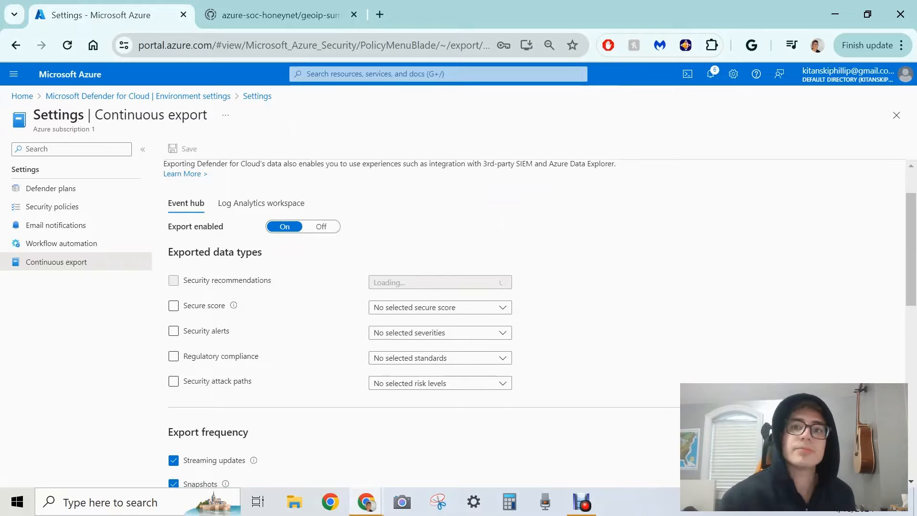
# Step: Compare the Event hub and Log Analytics workspace export targets, ending on Log Analytics workspace
pyautogui.click(292, 205)
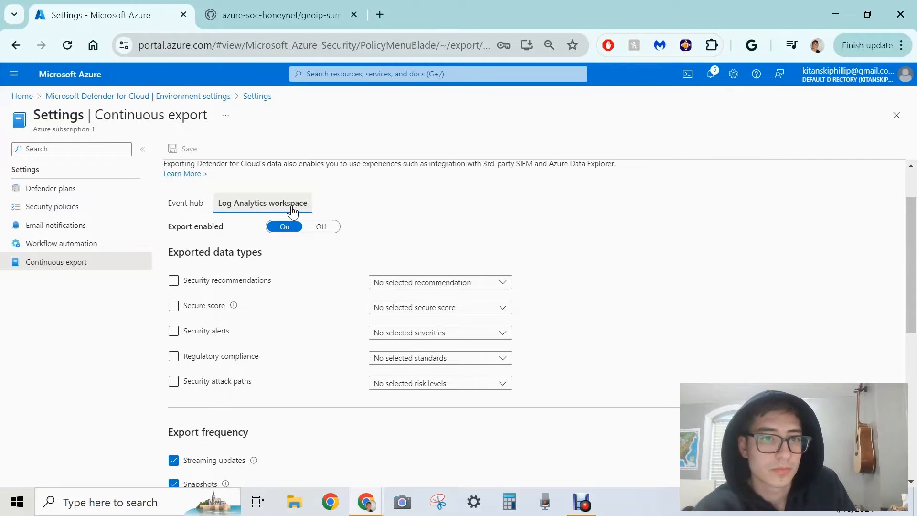
pyautogui.click(193, 204)
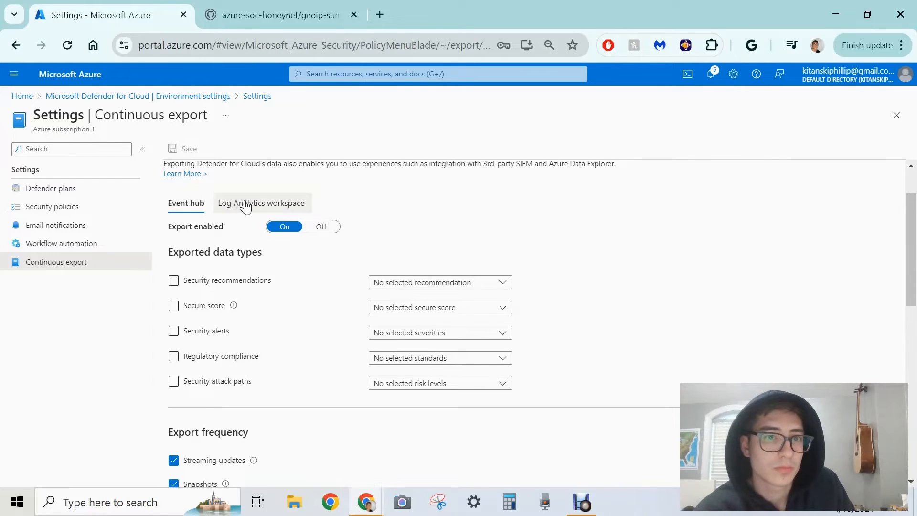
pyautogui.click(246, 206)
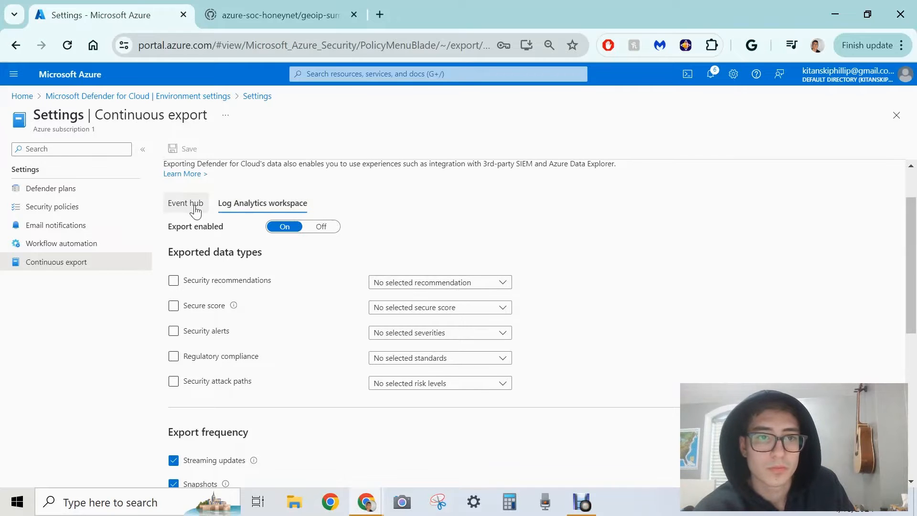
# Step: Include security recommendations, secure score, security alerts, regulatory compliance and security attack paths in the data exported to the Log Analytics workspace
pyautogui.click(174, 282)
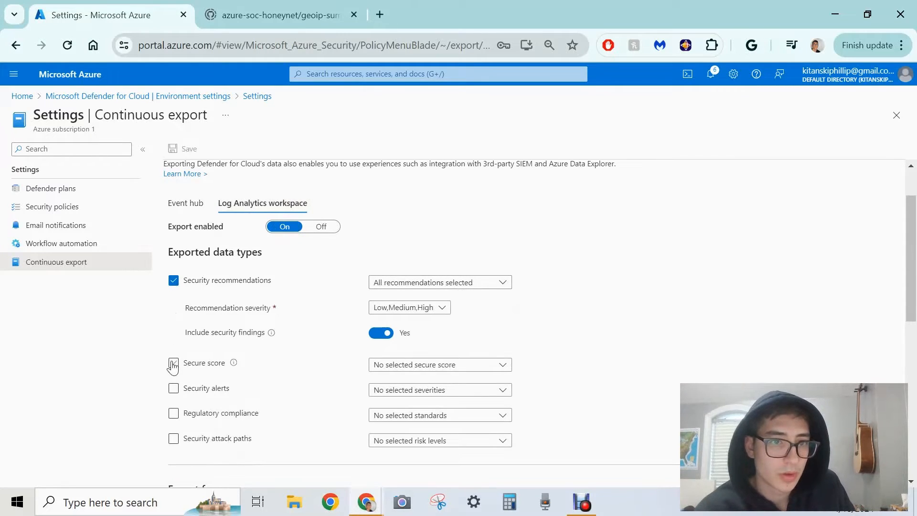
pyautogui.click(173, 364)
pyautogui.click(174, 421)
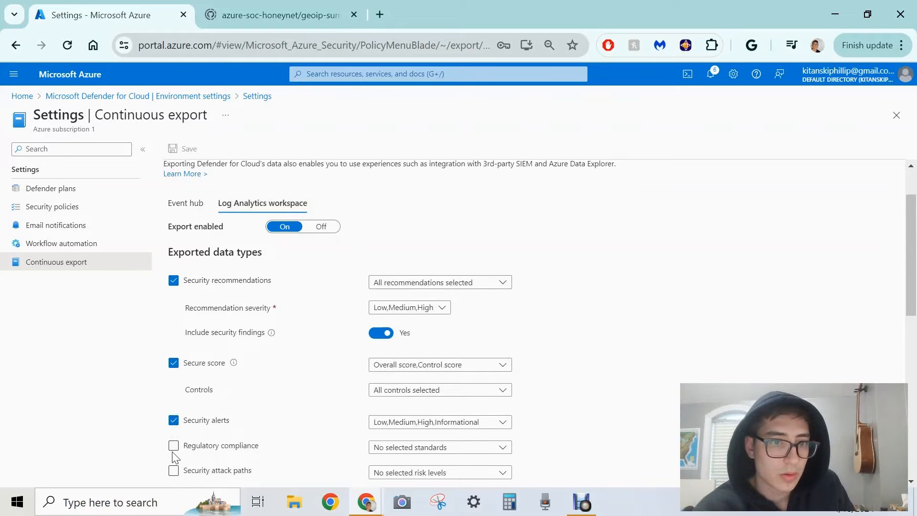
pyautogui.click(173, 446)
pyautogui.click(174, 471)
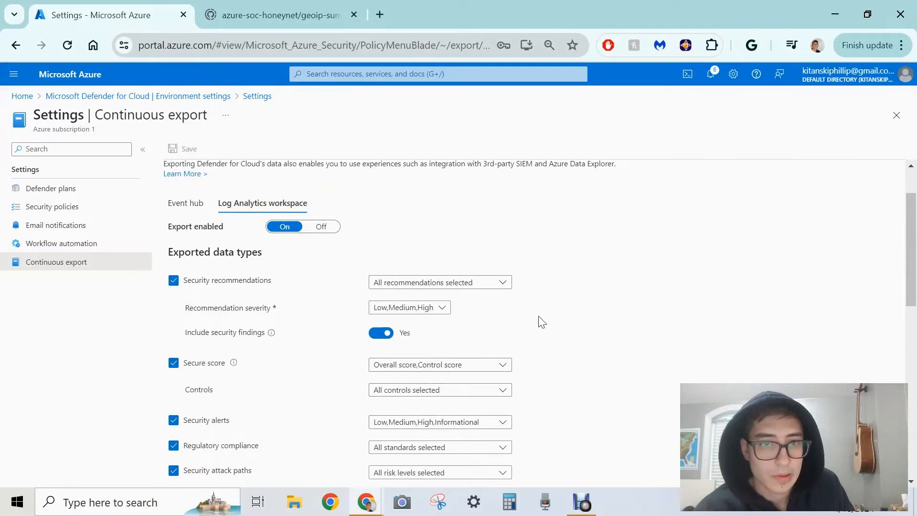
# Step: Set the export resource group to RG-Lab and the target workspace to LAW-RG-lab, and save the continuous export settings
pyautogui.scroll(-3, 542, 321)
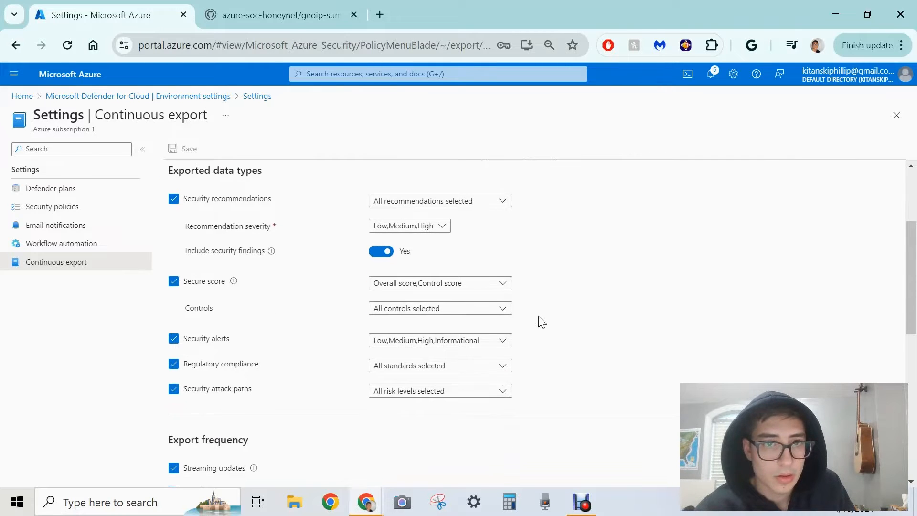
pyautogui.scroll(-5, 541, 322)
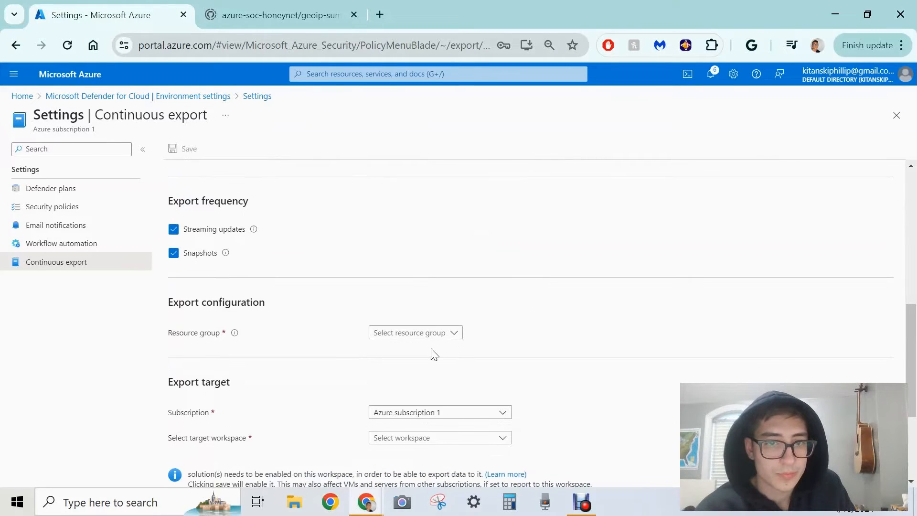
pyautogui.click(423, 333)
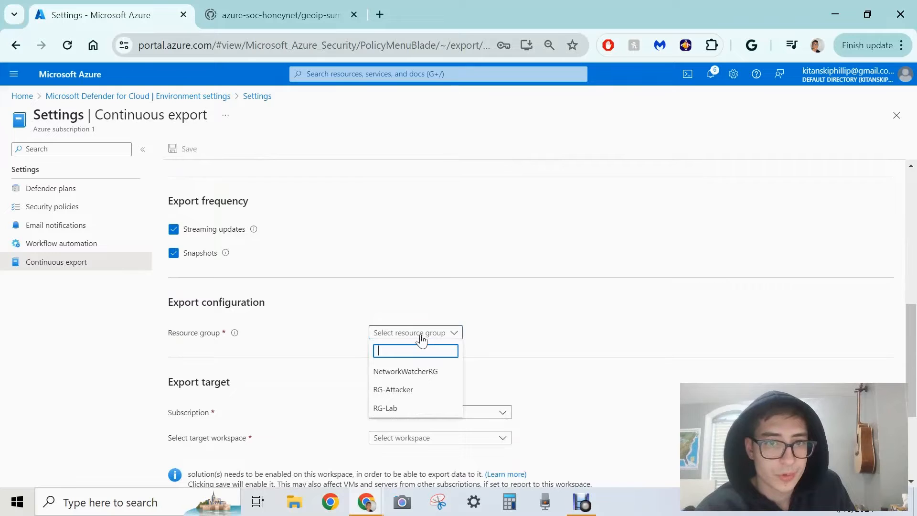
pyautogui.click(391, 409)
pyautogui.click(406, 438)
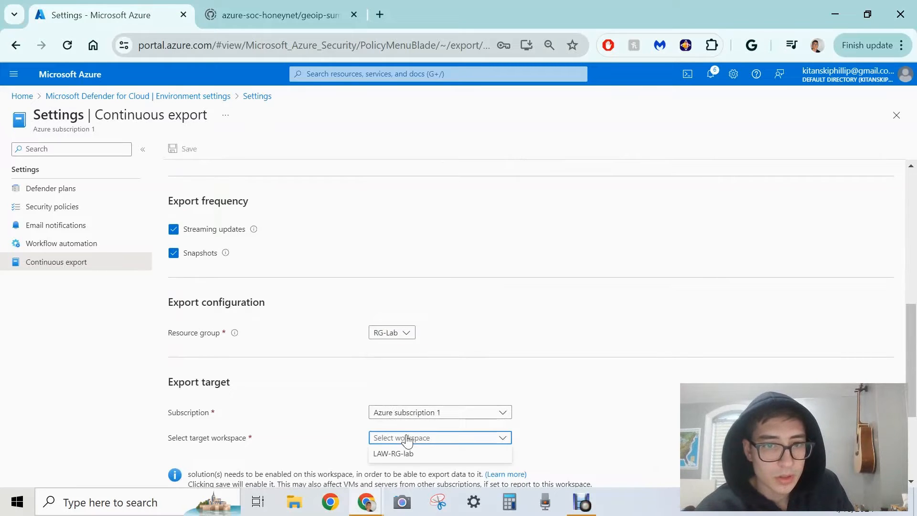
pyautogui.click(409, 453)
pyautogui.scroll(-1, 545, 395)
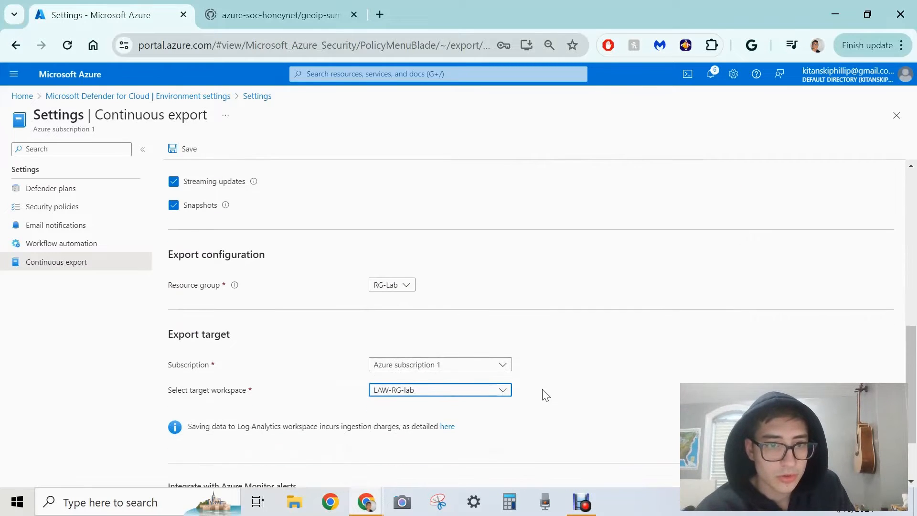
pyautogui.scroll(-2, 546, 396)
pyautogui.scroll(10, 546, 395)
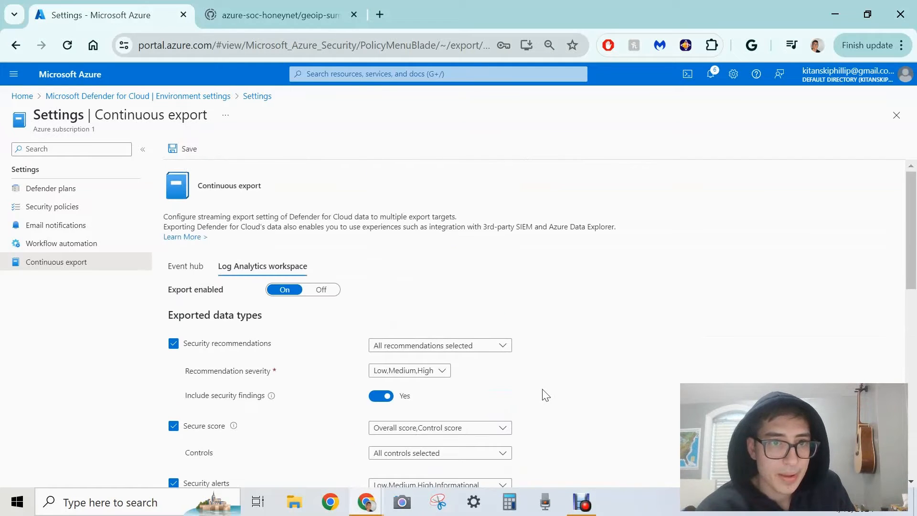
pyautogui.click(184, 152)
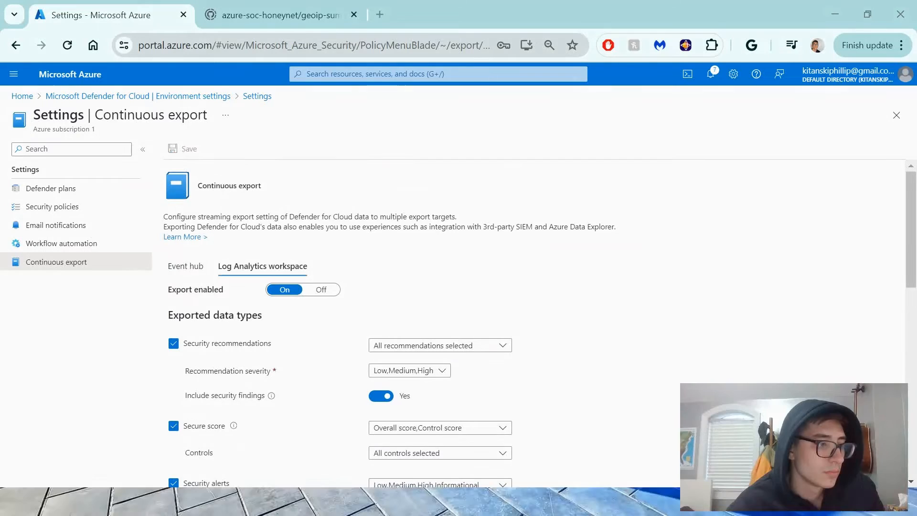
# Step: Find the Storage accounts service and start creating a new storage account
pyautogui.click(406, 74)
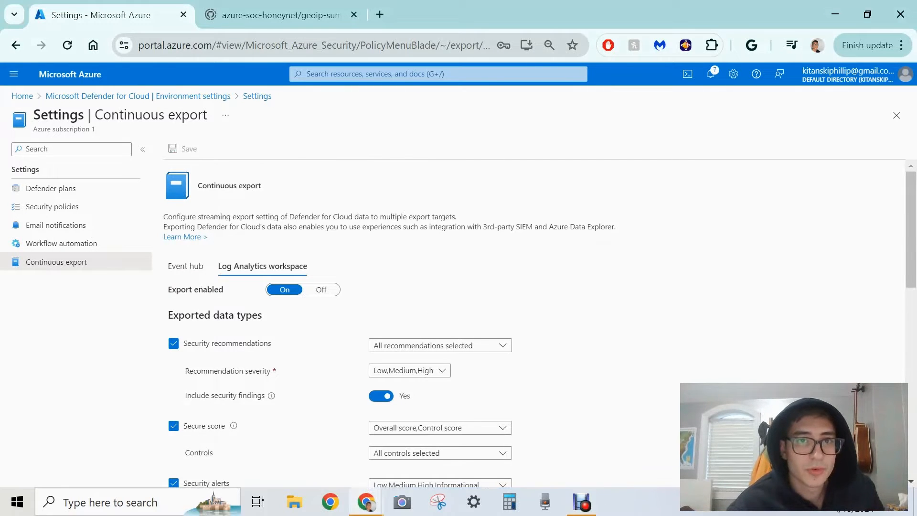
pyautogui.write('sta')
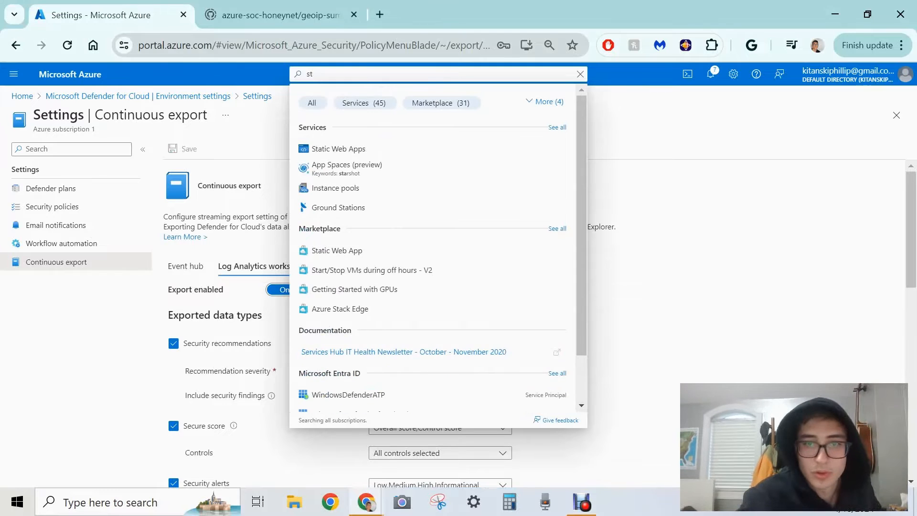
pyautogui.press('BackSpace')
pyautogui.click(366, 155)
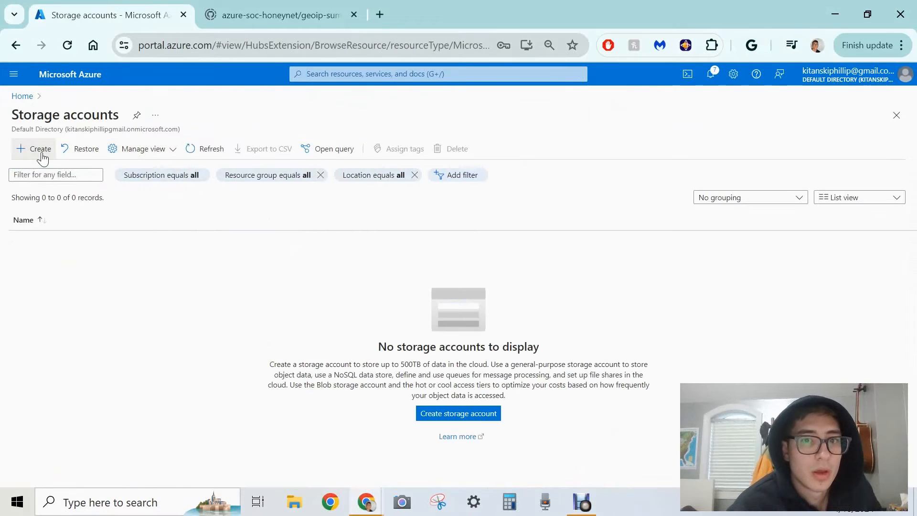
pyautogui.click(28, 152)
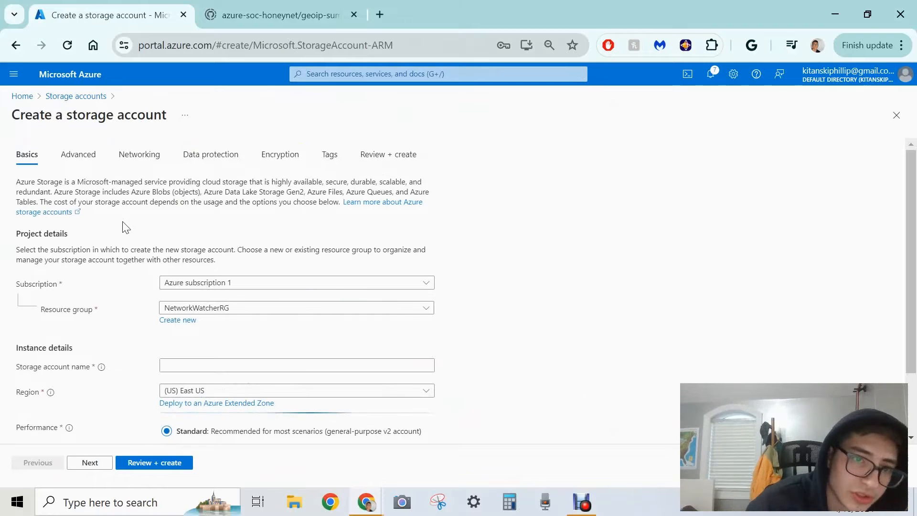
# Step: Place the storage account in resource group RG-Lab and name it lab123454321
pyautogui.click(215, 308)
pyautogui.click(190, 388)
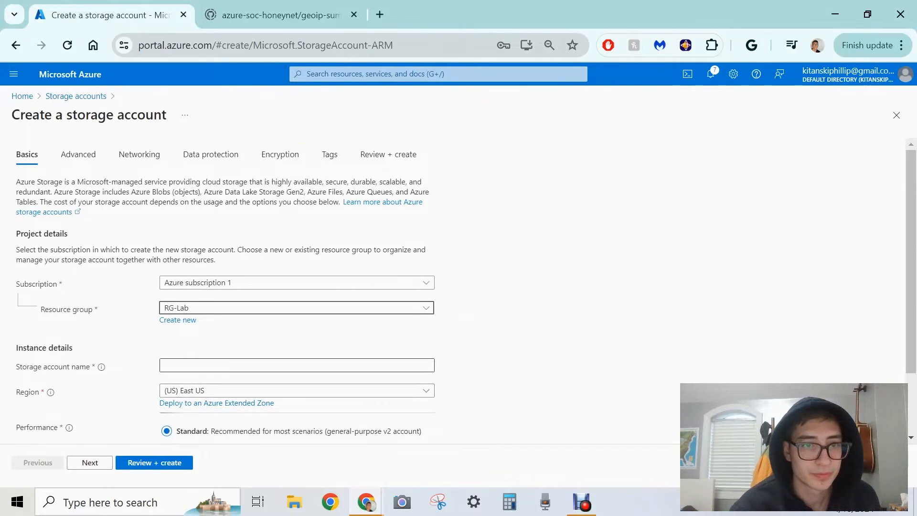
pyautogui.click(201, 366)
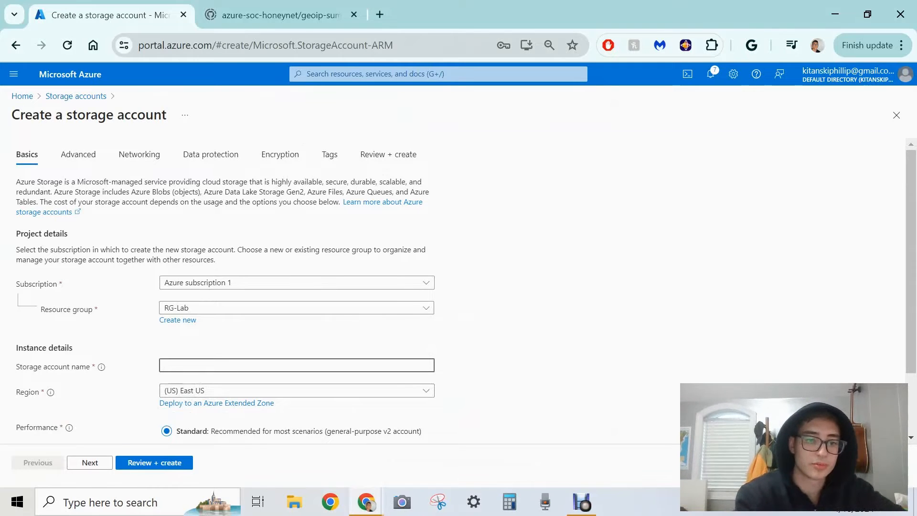
pyautogui.press('BackSpace')
pyautogui.press('BackSpace')
pyautogui.write('ab')
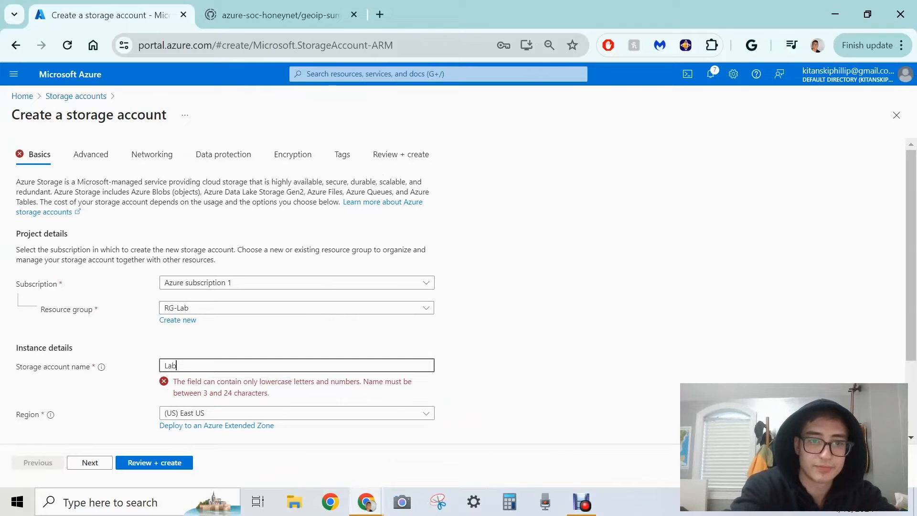
pyautogui.write('12345')
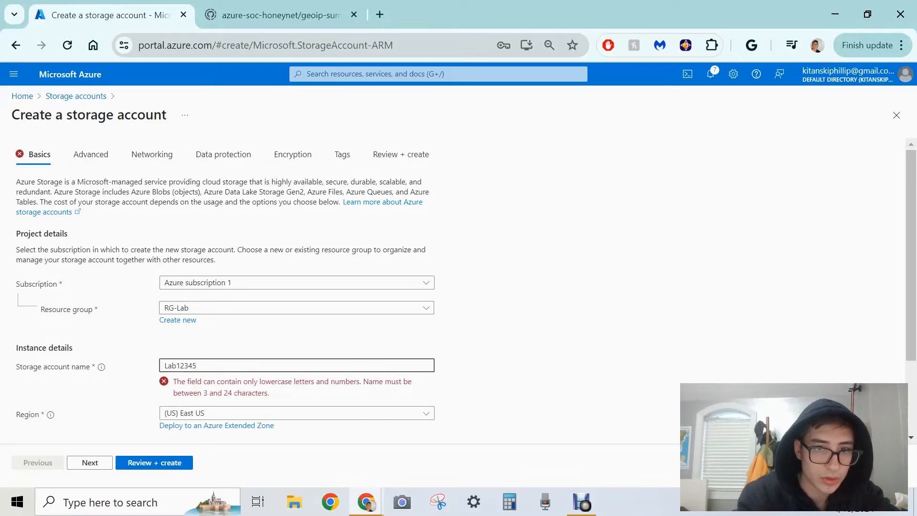
pyautogui.write('l')
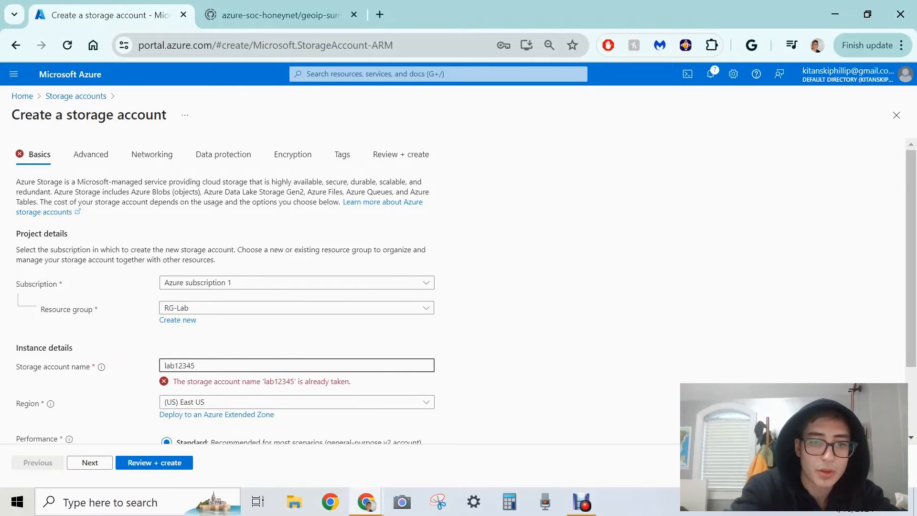
pyautogui.write('4321')
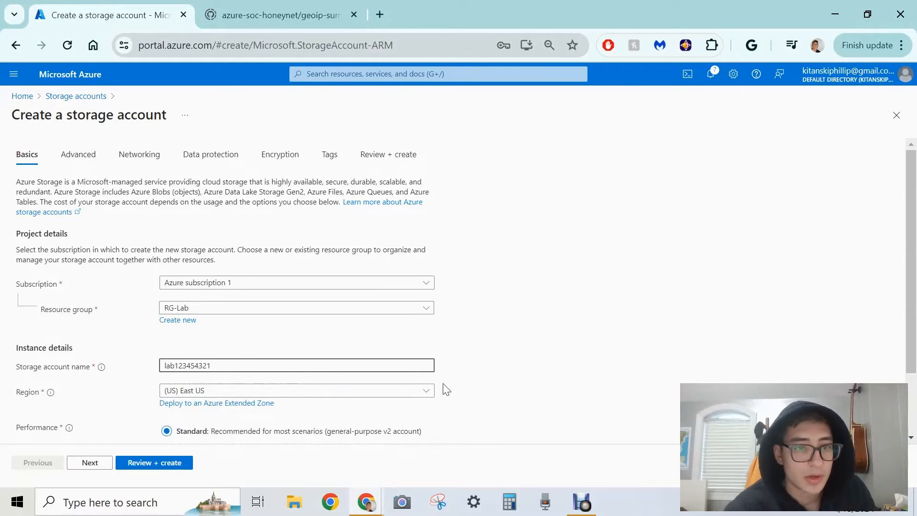
# Step: Keep the remaining storage account options at their defaults, review the configuration and create the account
pyautogui.scroll(-3, 446, 389)
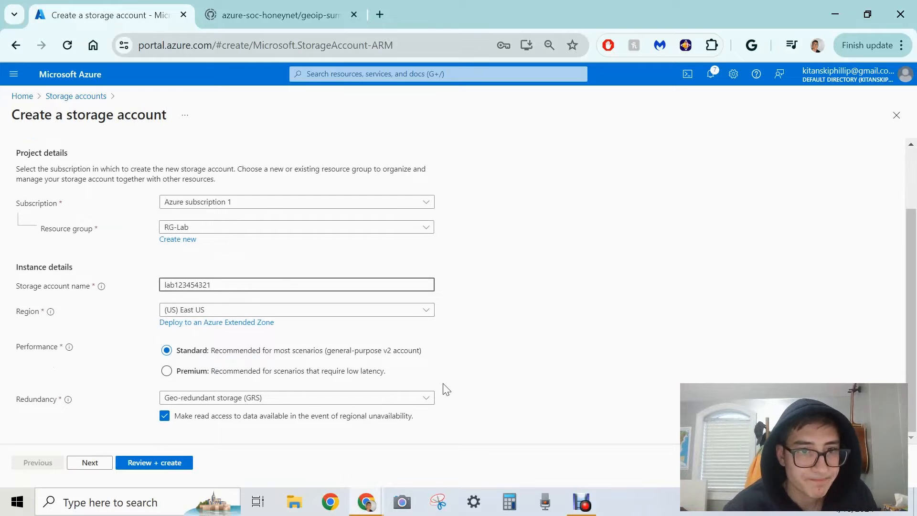
pyautogui.click(84, 463)
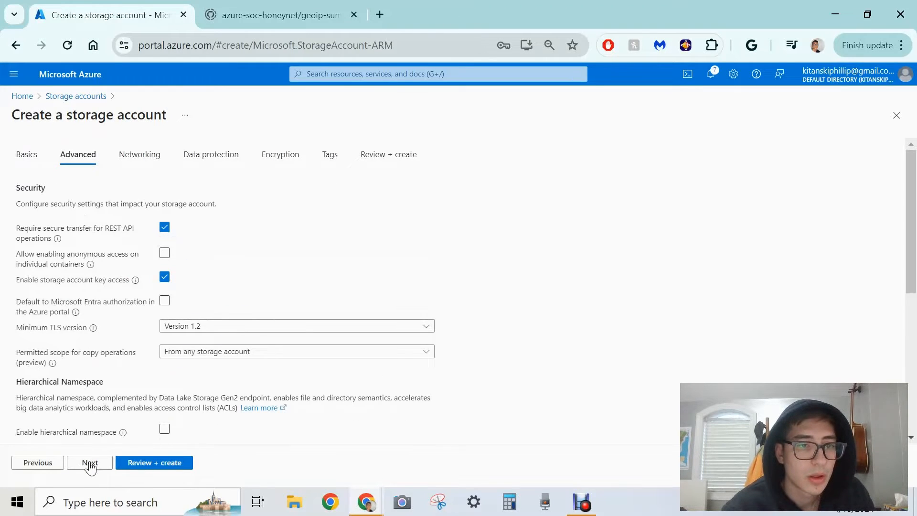
pyautogui.click(90, 465)
pyautogui.click(90, 464)
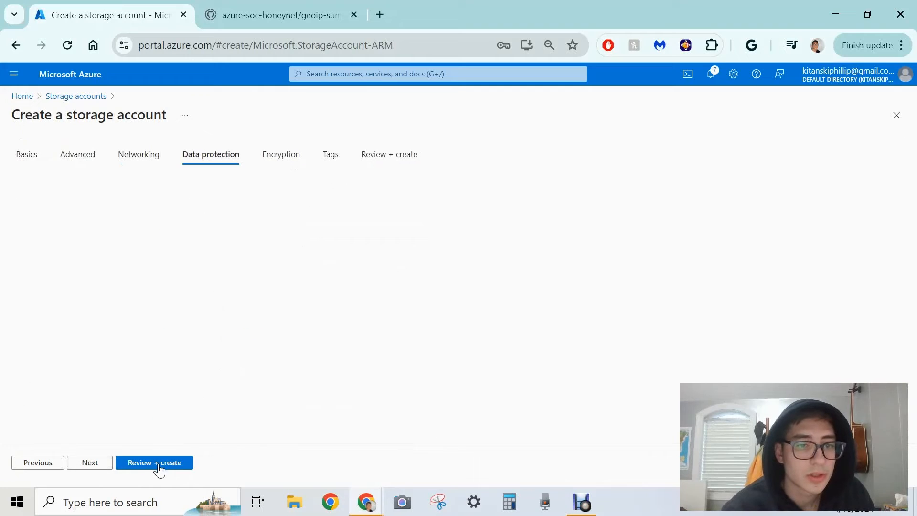
pyautogui.click(159, 468)
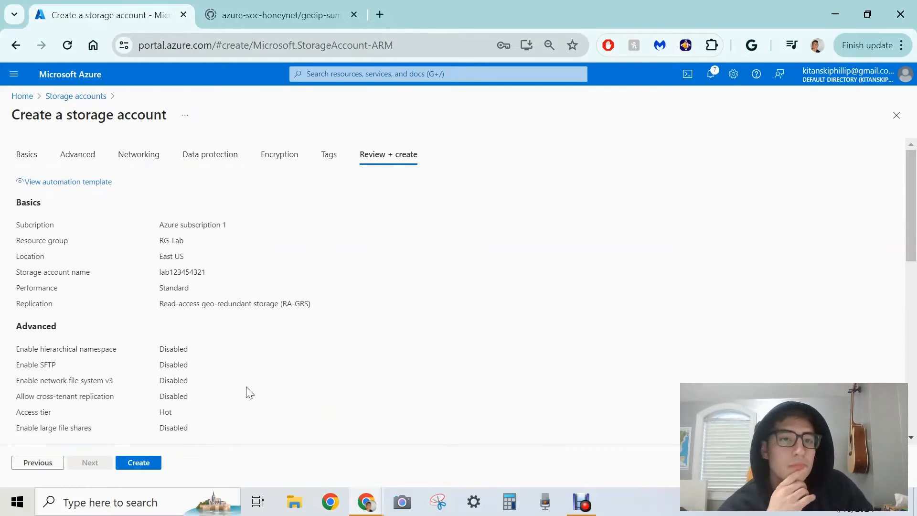
pyautogui.click(137, 463)
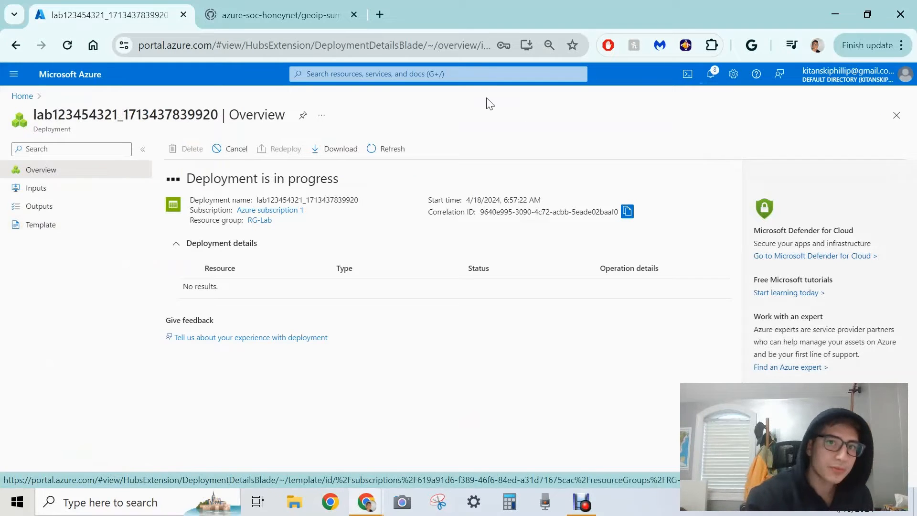
# Step: Find the network security groups and open the NSG flow logs of windows-vm-nsg
pyautogui.click(483, 74)
pyautogui.write('r')
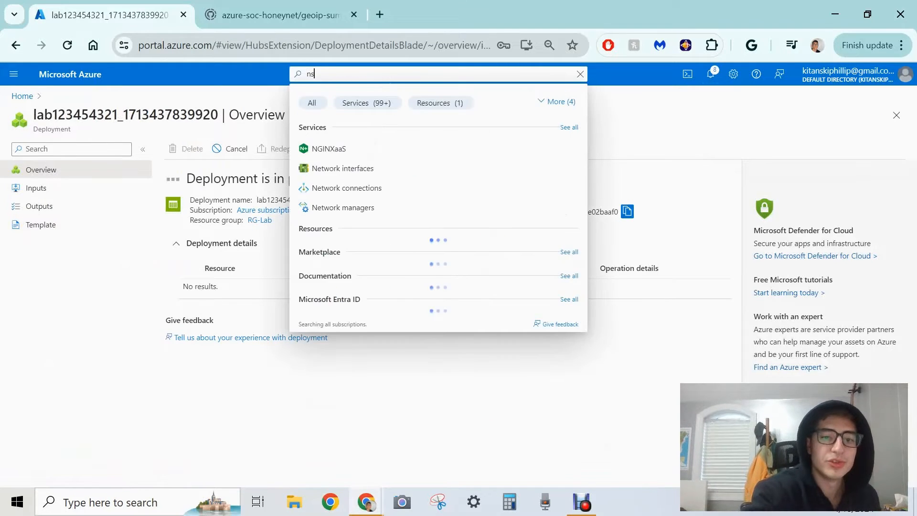
pyautogui.write('sg')
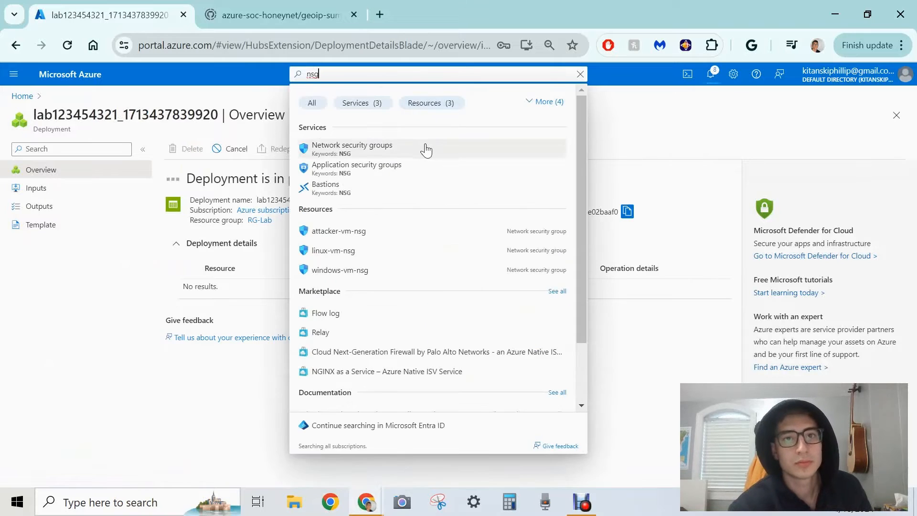
pyautogui.click(426, 146)
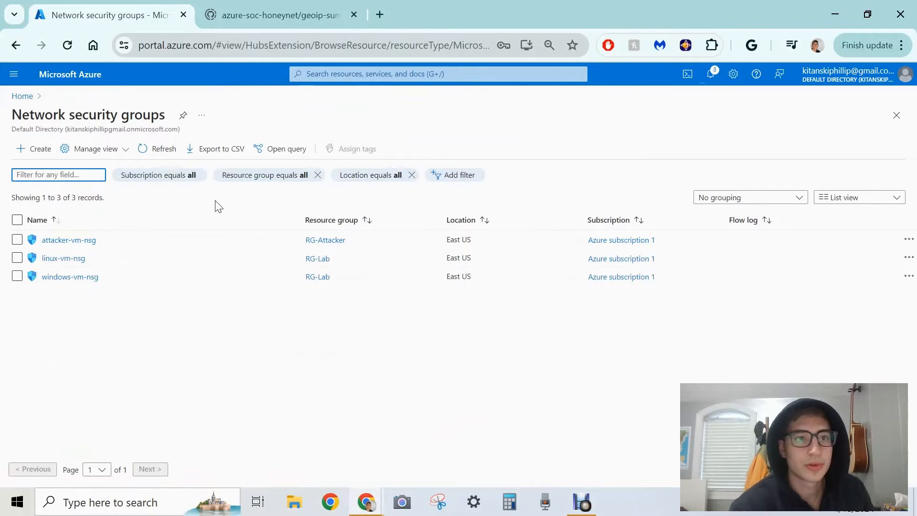
pyautogui.click(72, 278)
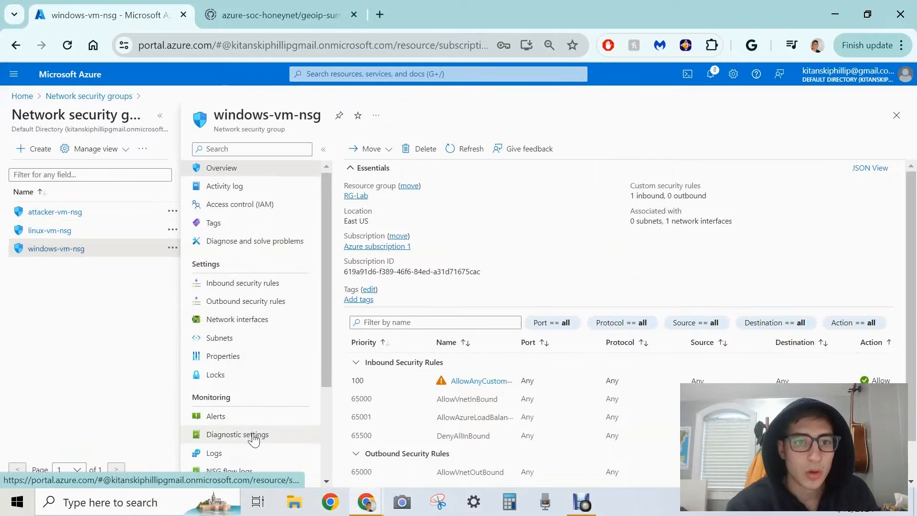
pyautogui.scroll(-1, 252, 436)
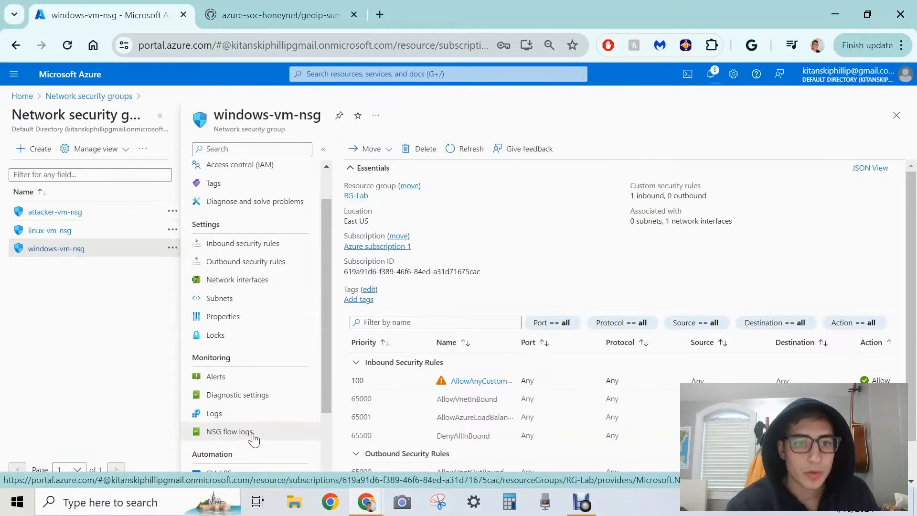
pyautogui.click(245, 436)
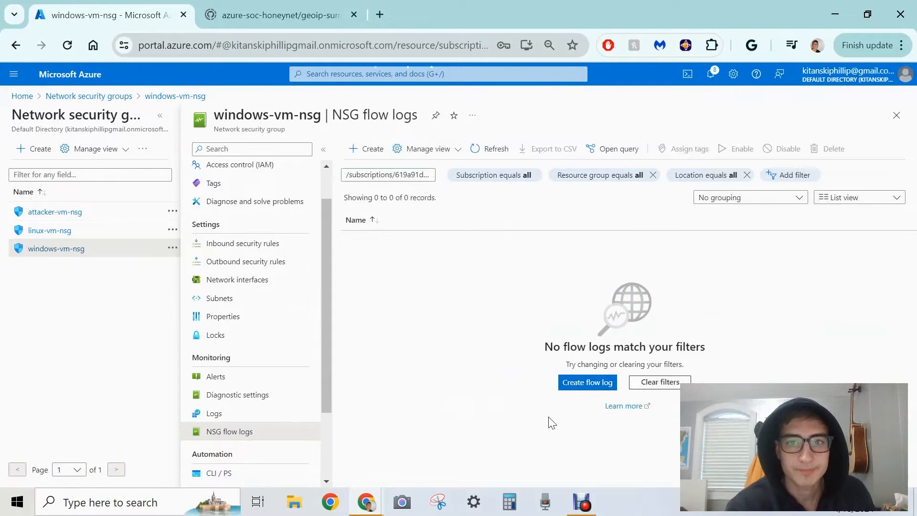
# Step: Start creating a network security group flow log and select linux-vm-nsg and windows-vm-nsg as its target resources
pyautogui.click(588, 382)
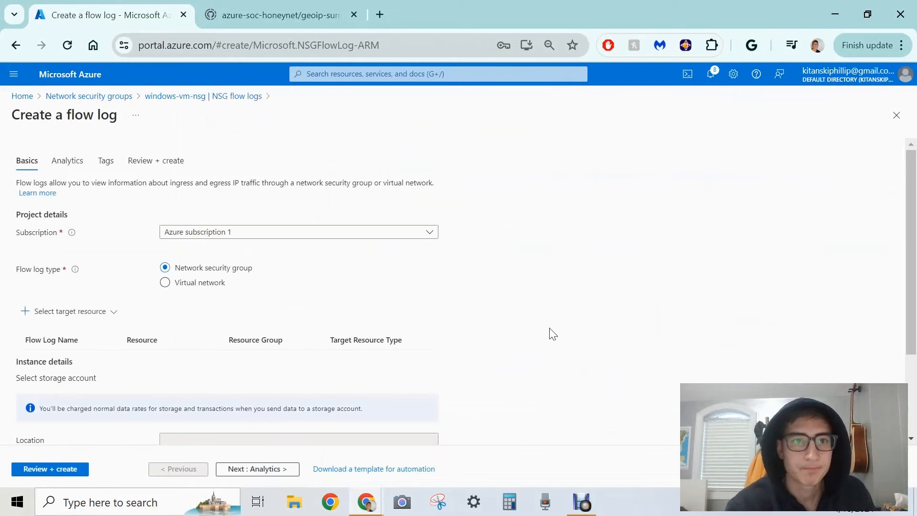
pyautogui.click(234, 233)
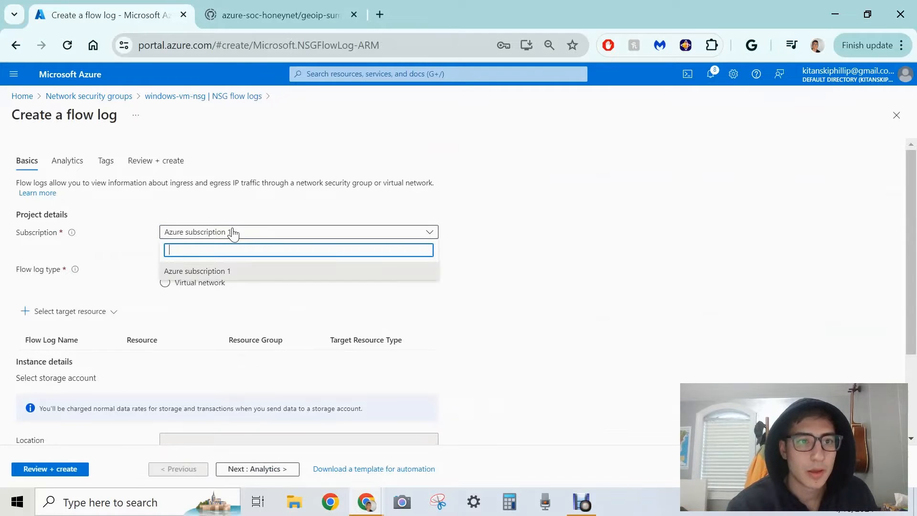
pyautogui.click(234, 233)
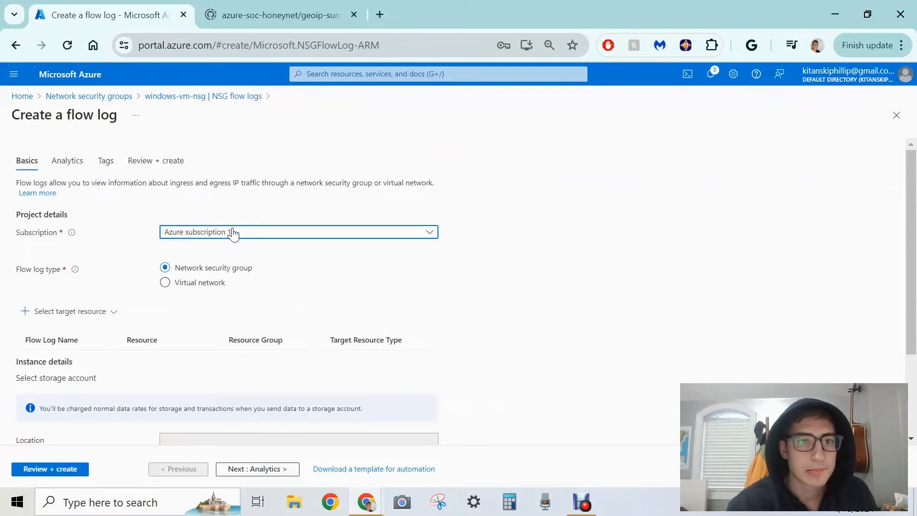
pyautogui.click(100, 318)
pyautogui.click(75, 331)
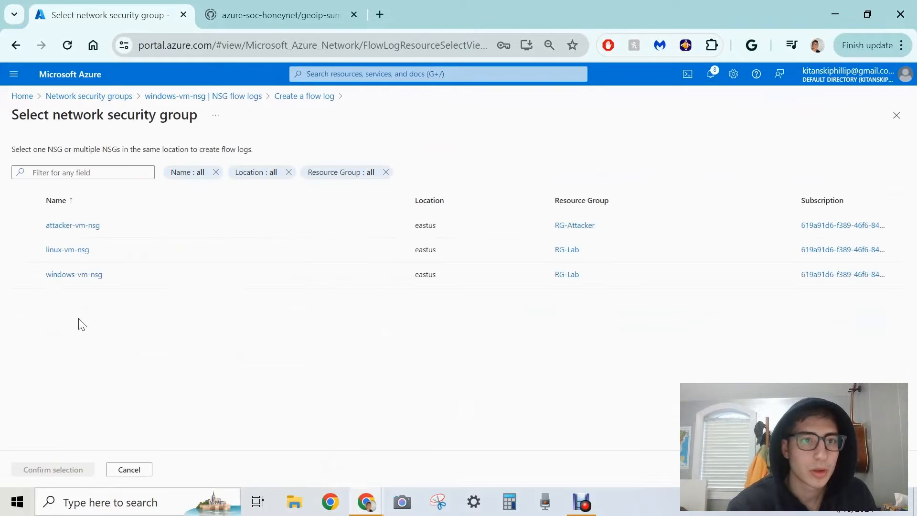
pyautogui.click(27, 250)
pyautogui.click(25, 275)
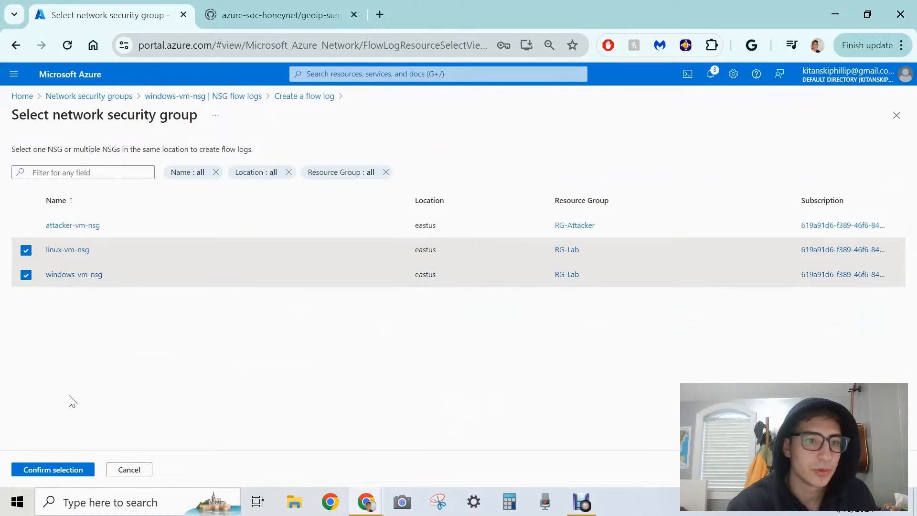
pyautogui.click(69, 471)
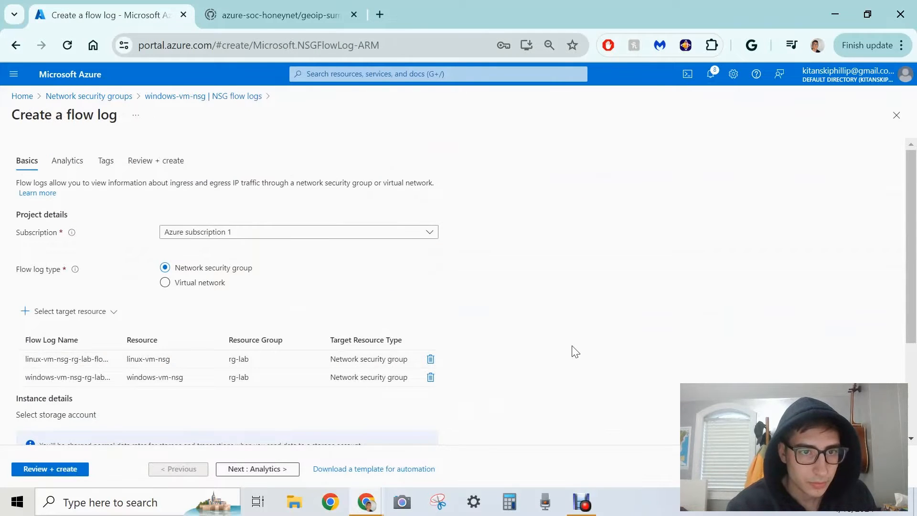
# Step: Set the retention of the new flow logs to 0 days in the instance details
pyautogui.scroll(-2, 576, 352)
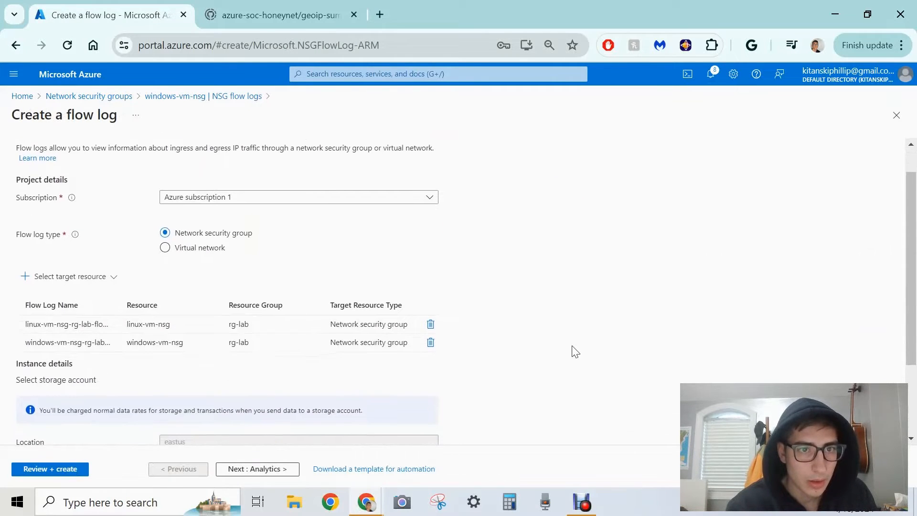
pyautogui.scroll(-3, 576, 352)
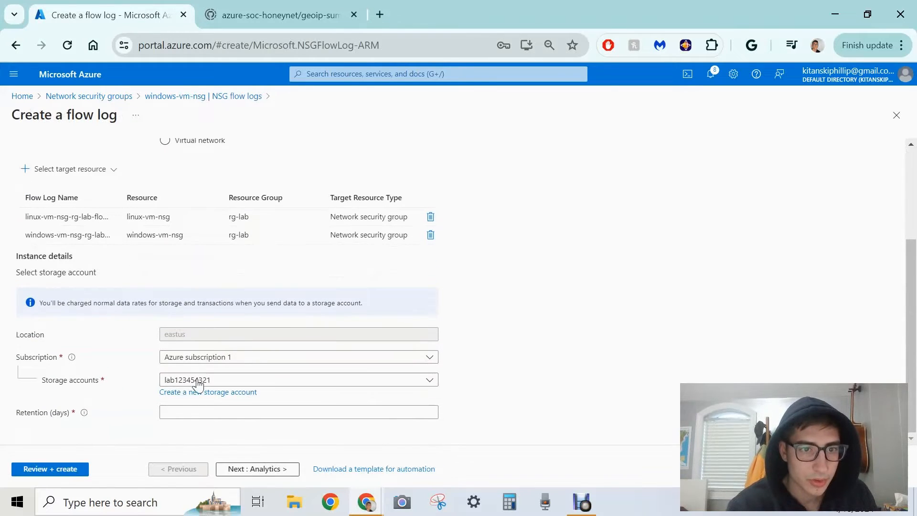
pyautogui.click(206, 412)
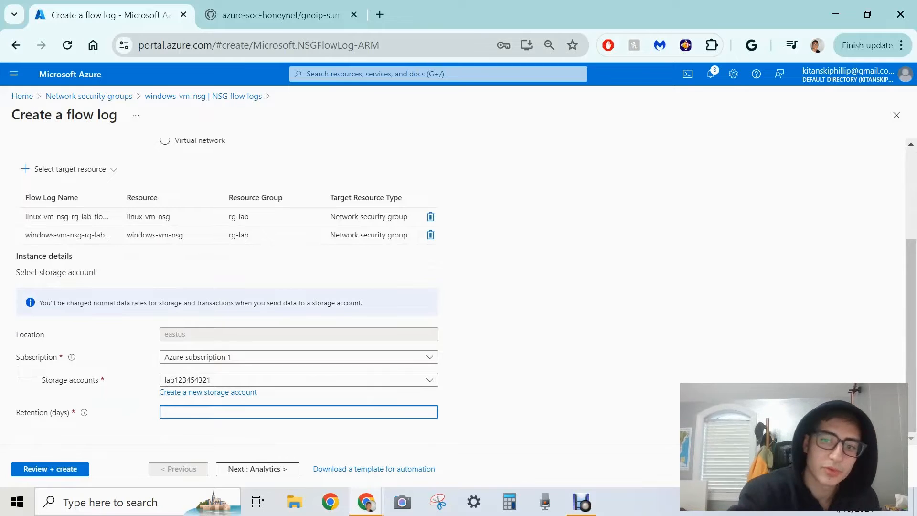
pyautogui.write('0')
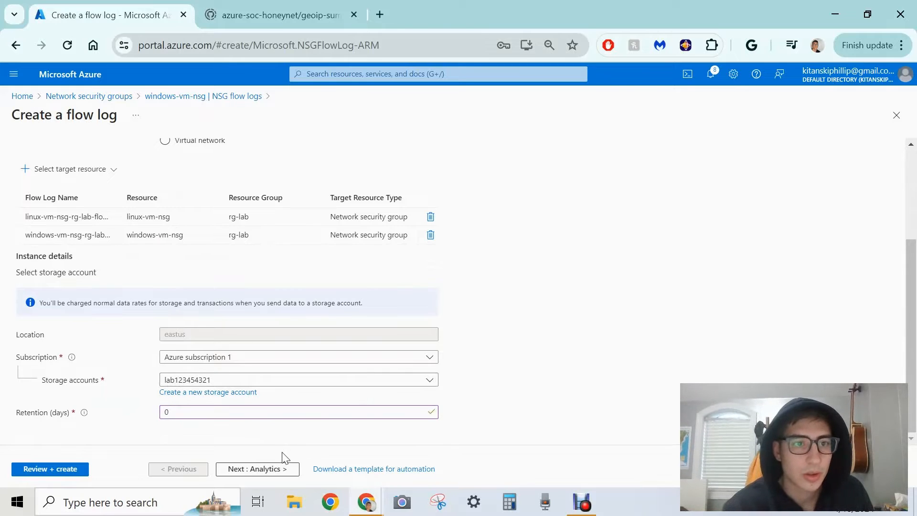
# Step: Enable traffic analytics for the flow logs and set its processing interval to every 10 mins
pyautogui.click(253, 468)
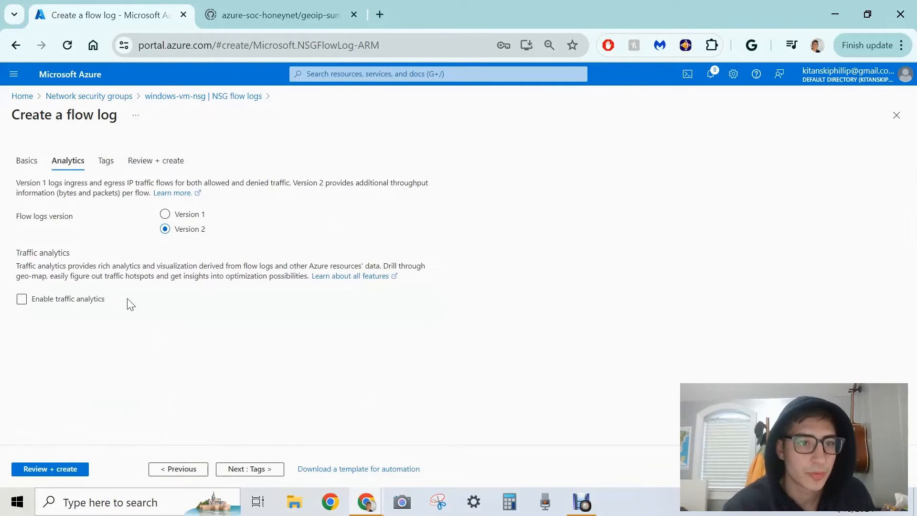
pyautogui.click(79, 304)
pyautogui.moveTo(139, 322)
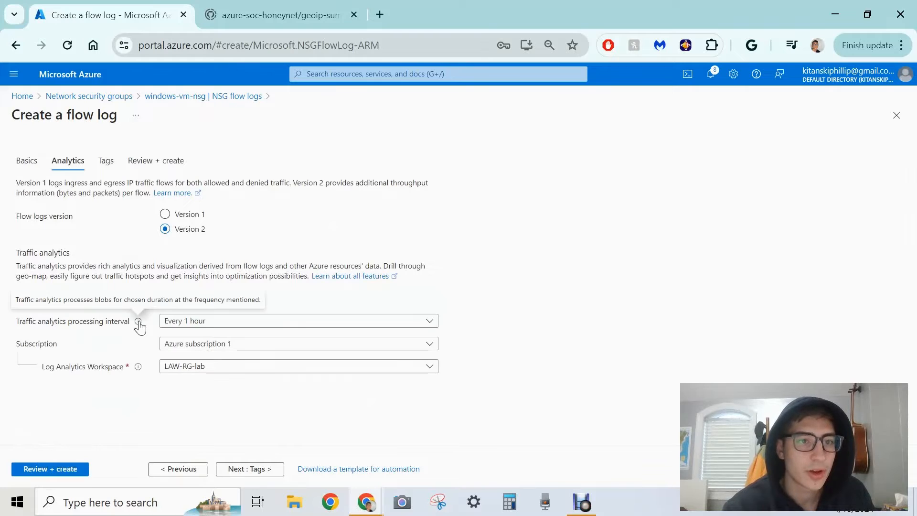
pyautogui.click(181, 321)
pyautogui.click(191, 354)
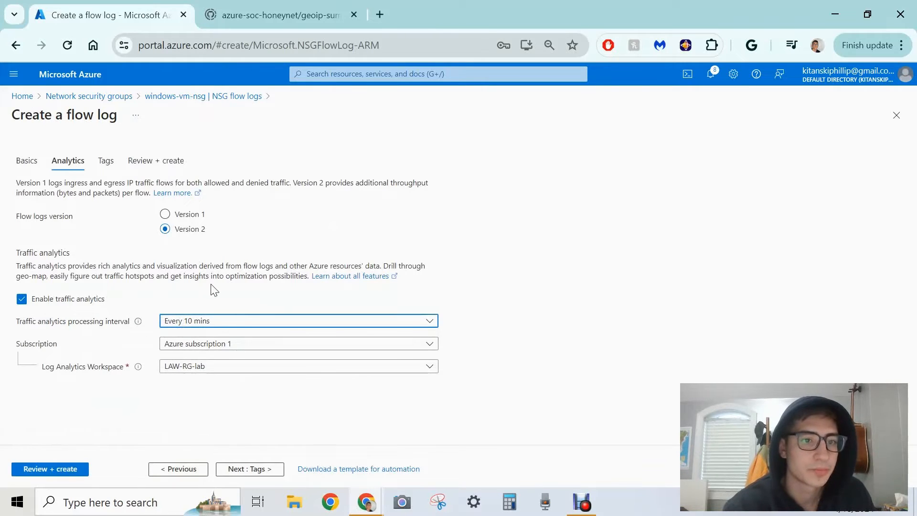
# Step: Skip the tags, review the flow log configuration and create the flow logs
pyautogui.click(282, 469)
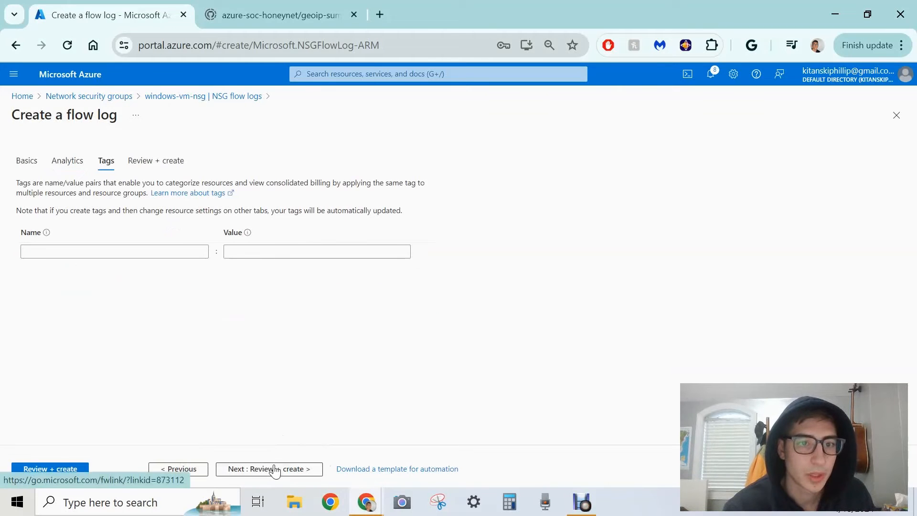
pyautogui.click(276, 469)
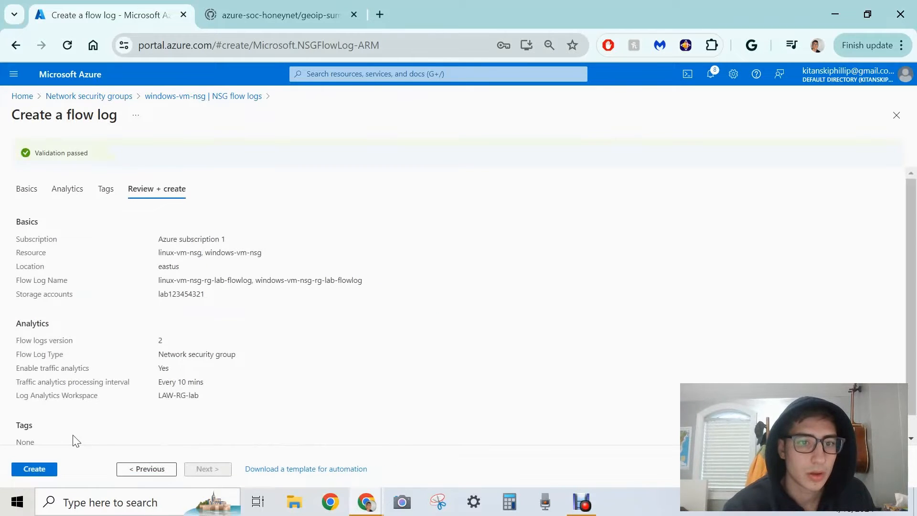
pyautogui.scroll(-1, 458, 306)
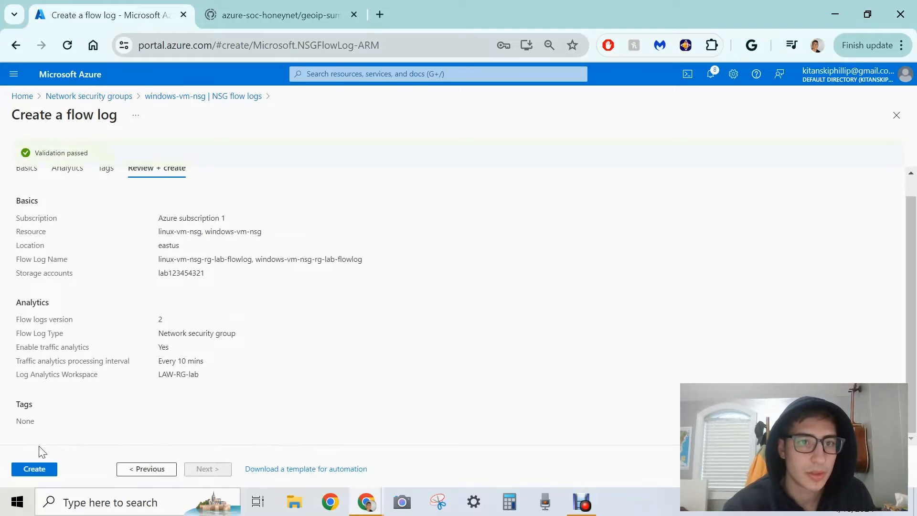
pyautogui.click(27, 470)
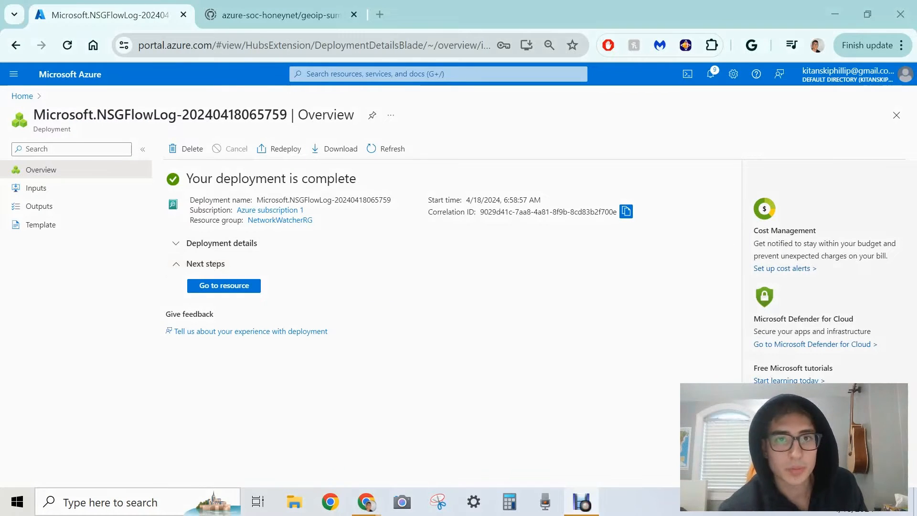
# Step: Find the Log Analytics workspaces service and open the agents settings of the LAW-RG-lab workspace
pyautogui.press('g')
pyautogui.press('/')
pyautogui.write('log')
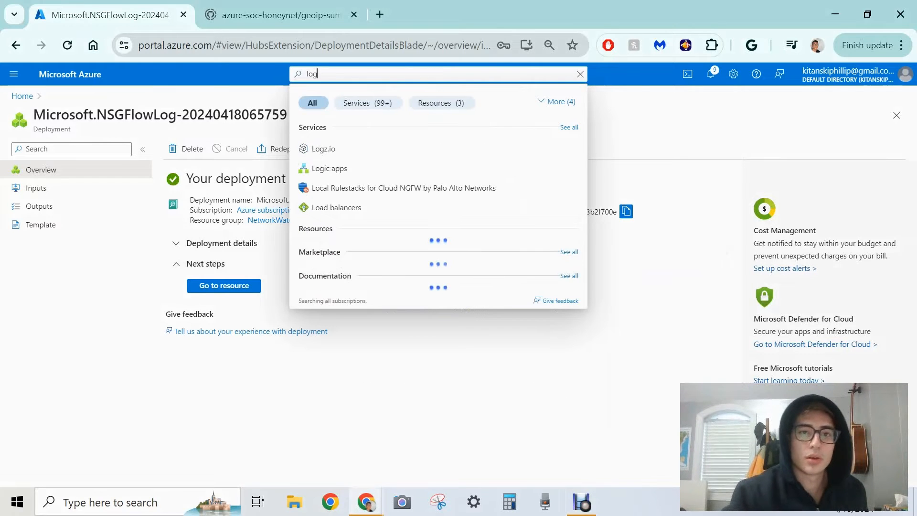
pyautogui.write(' an')
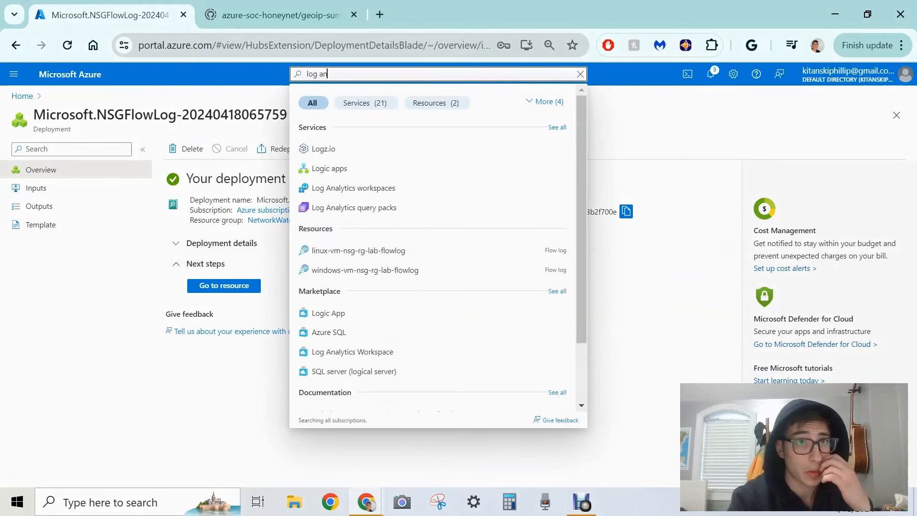
pyautogui.write('al')
pyautogui.click(397, 175)
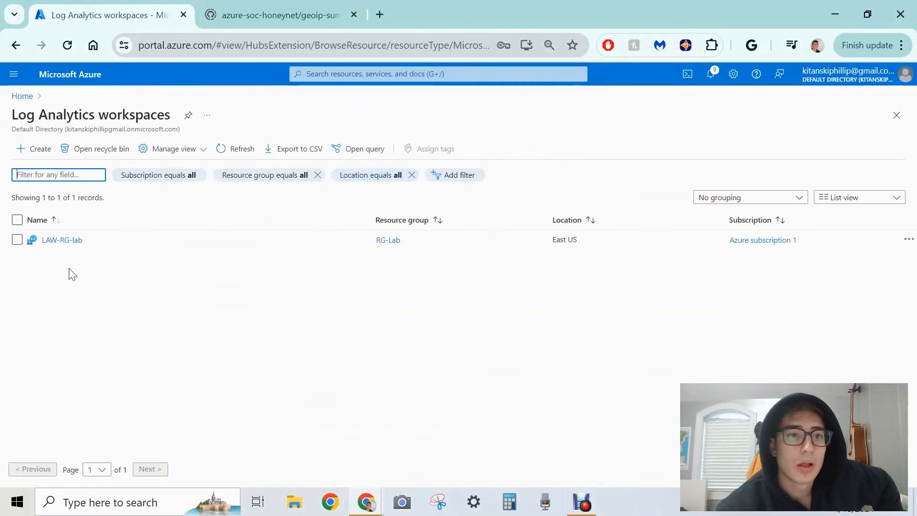
pyautogui.click(50, 240)
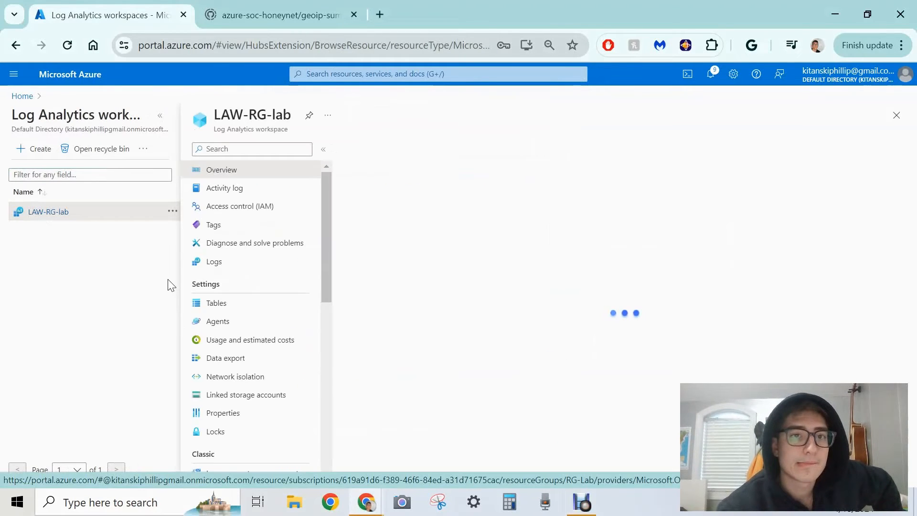
pyautogui.click(224, 321)
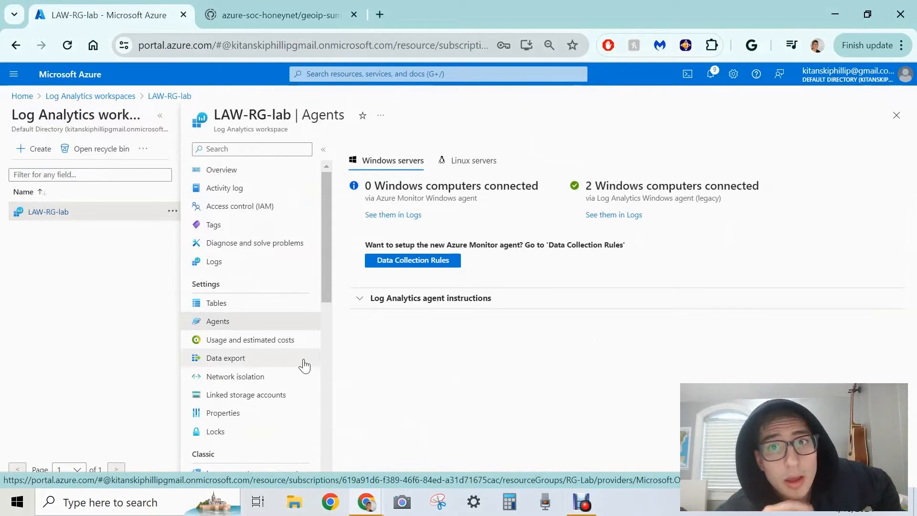
# Step: Compare the Windows and Linux computers connected through the Azure Monitor agent and the legacy Log Analytics agent
pyautogui.moveTo(364, 198); pyautogui.dragTo(606, 186)
pyautogui.click(485, 164)
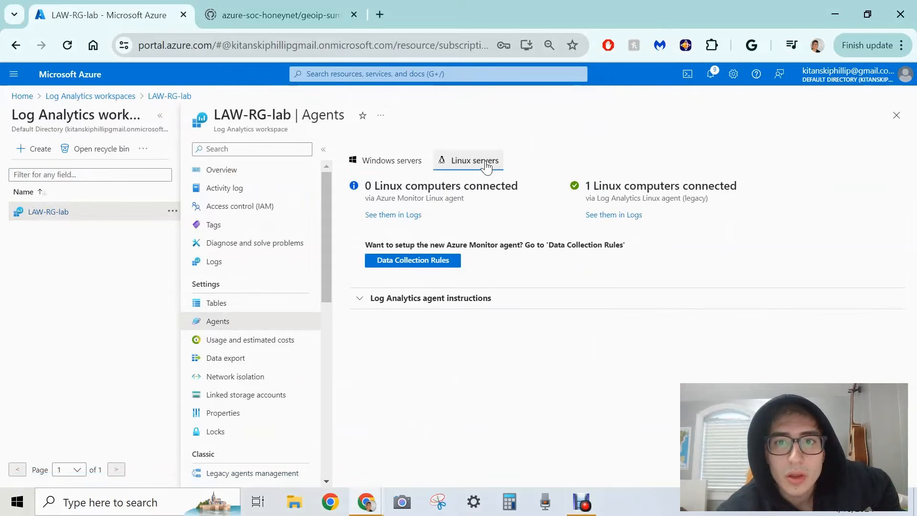
pyautogui.click(403, 162)
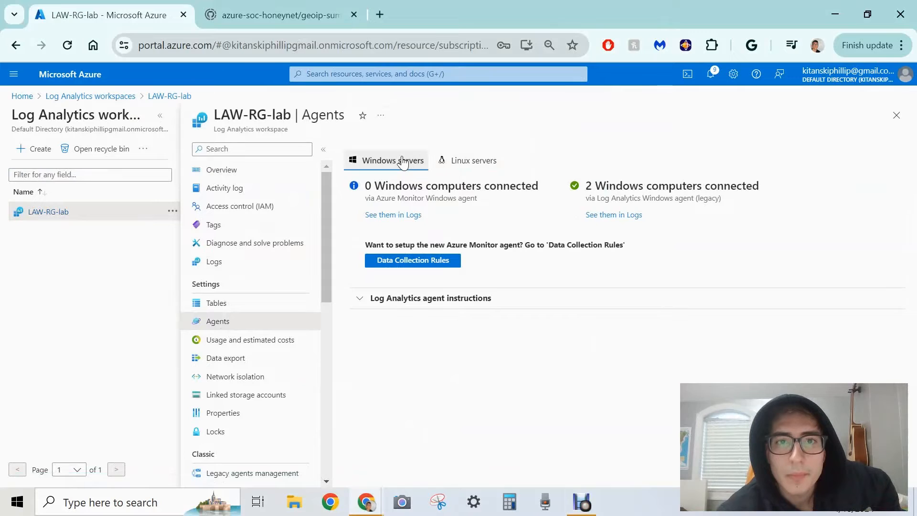
pyautogui.click(472, 160)
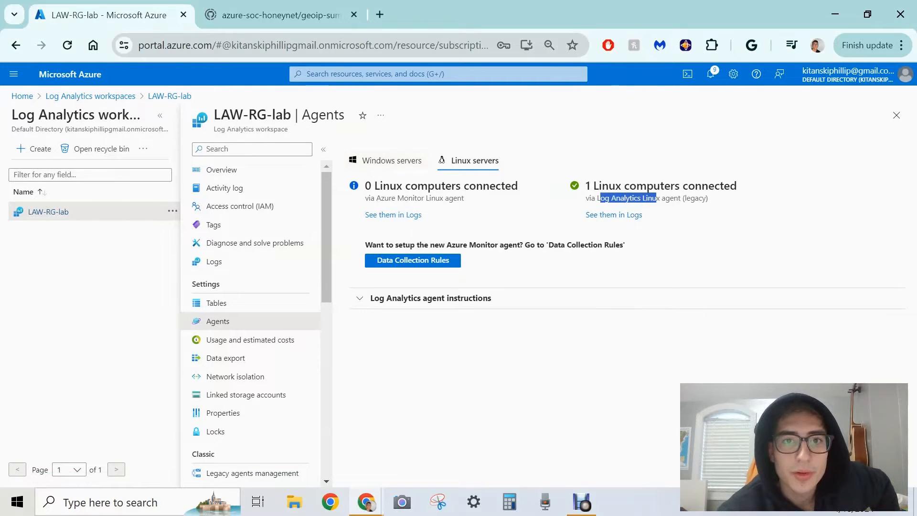
pyautogui.moveTo(381, 198); pyautogui.dragTo(430, 198)
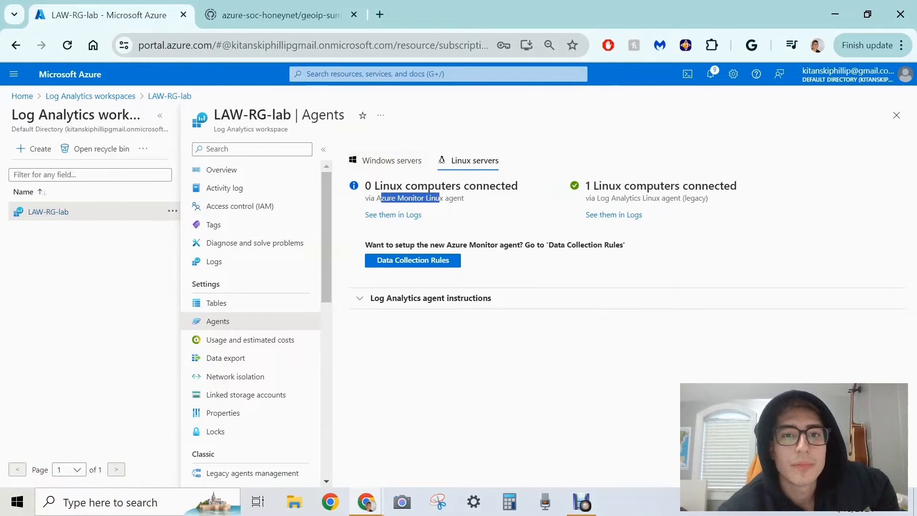
pyautogui.click(389, 160)
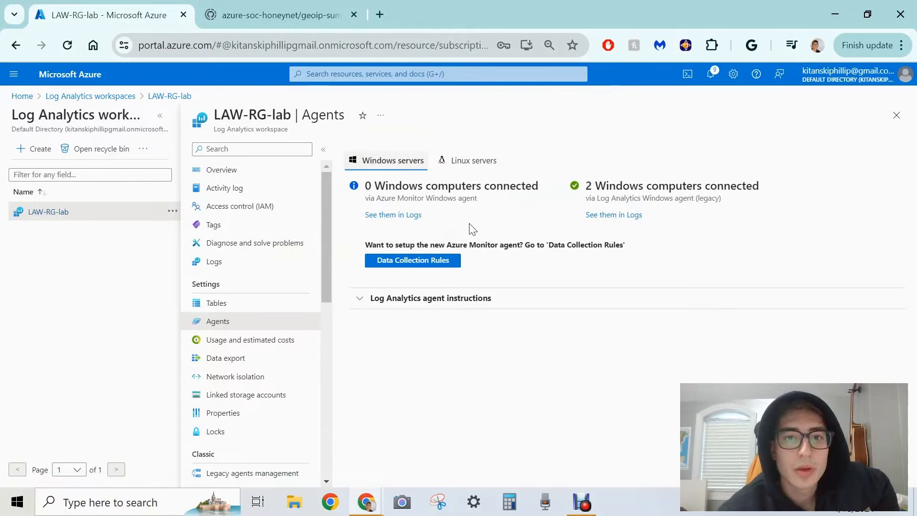
# Step: Start creating a data collection rule from the workspace's agents settings and name it all-vms
pyautogui.click(425, 262)
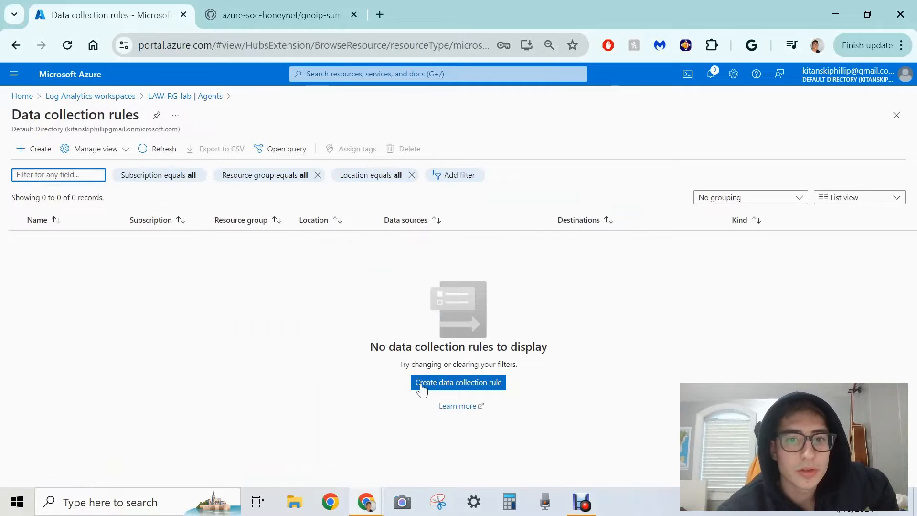
pyautogui.click(422, 386)
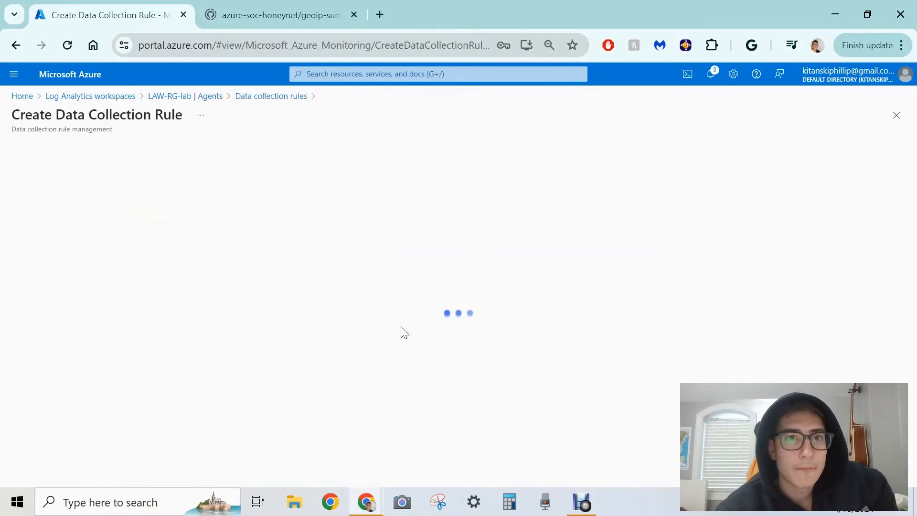
pyautogui.click(286, 229)
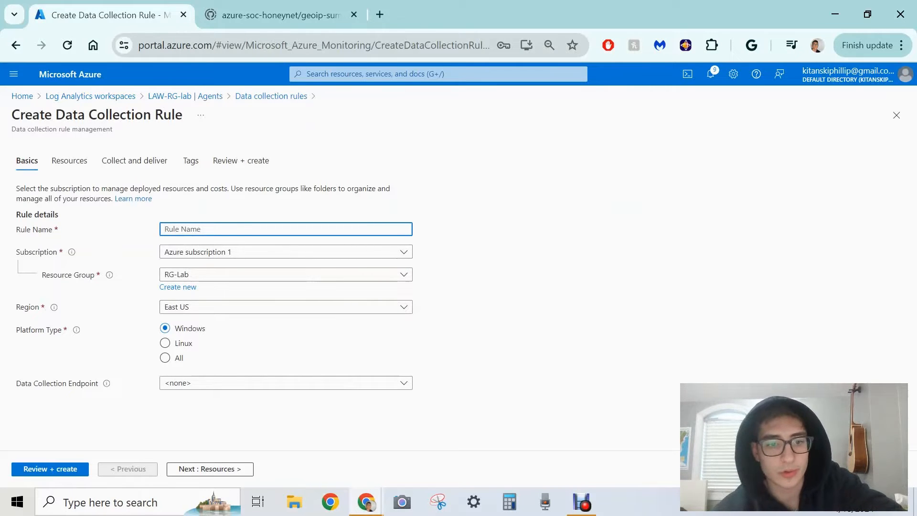
pyautogui.write('all')
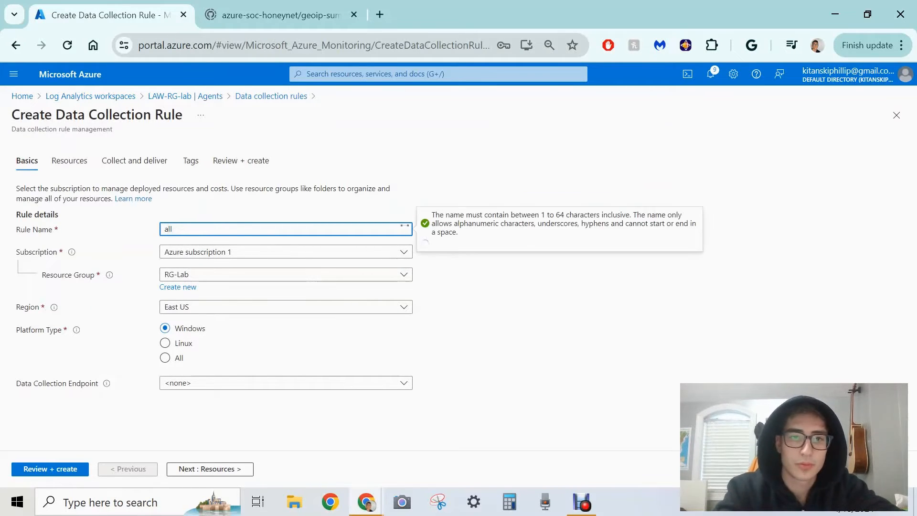
pyautogui.write('-vms')
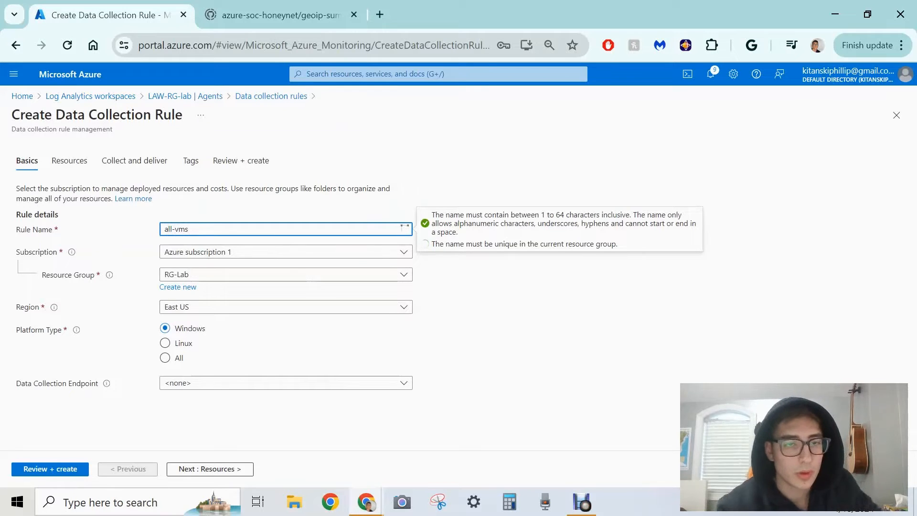
# Step: Assign the data collection rule to resource group RG-Lab under Azure subscription 1
pyautogui.click(252, 258)
pyautogui.click(233, 287)
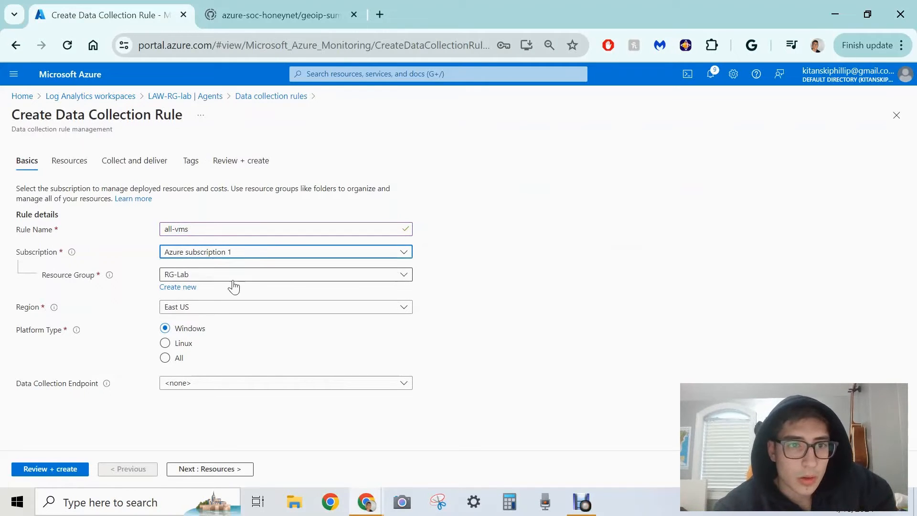
pyautogui.click(234, 280)
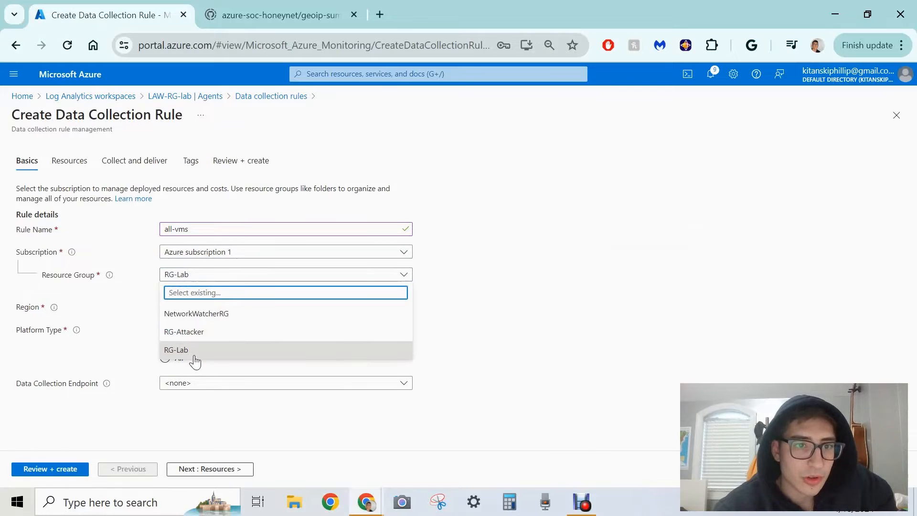
pyautogui.click(195, 351)
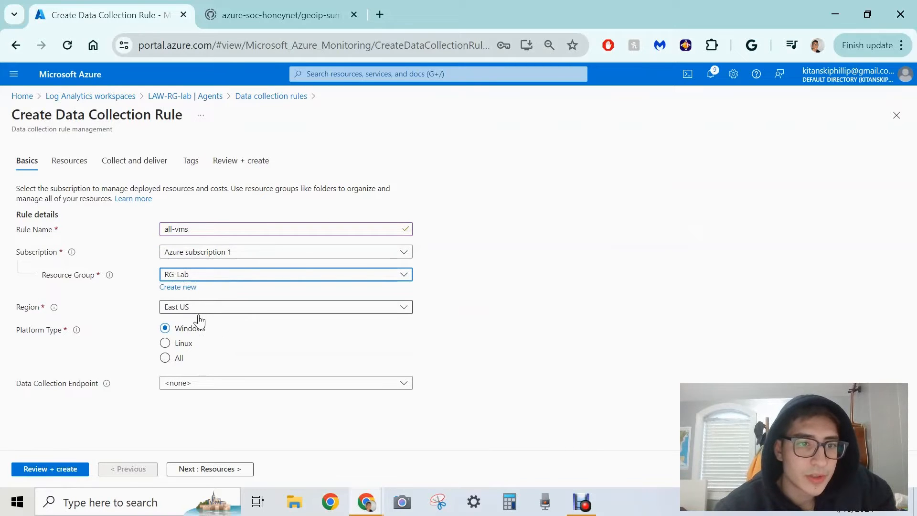
# Step: Set the rule's platform type to All and add linux-vm and windows-vm from RG-Lab as its resources
pyautogui.click(171, 359)
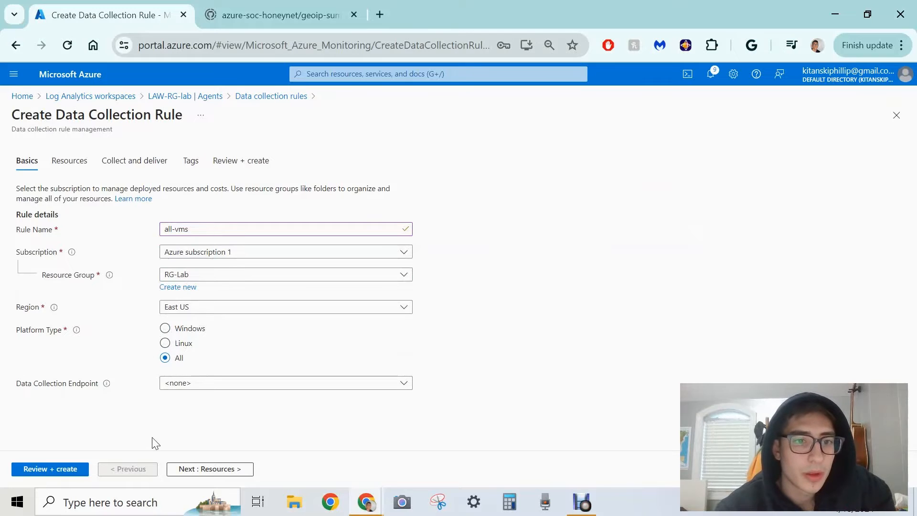
pyautogui.click(191, 470)
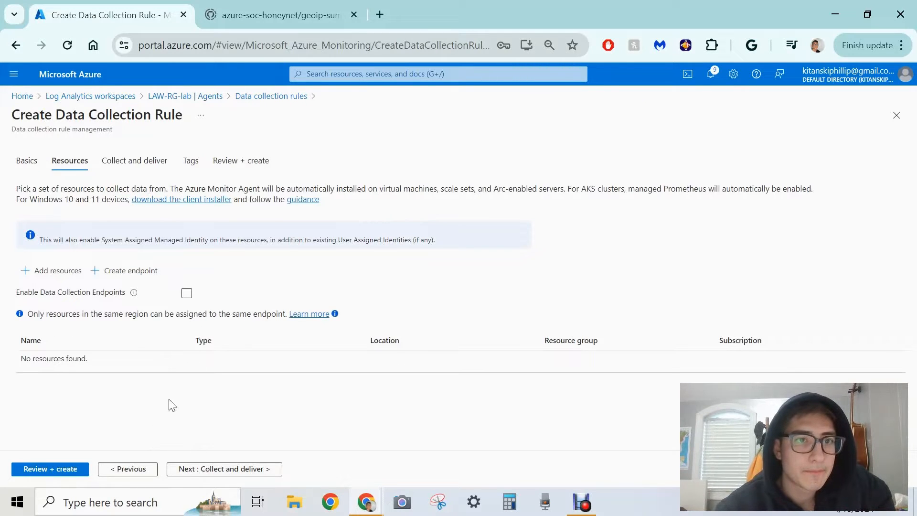
pyautogui.click(61, 269)
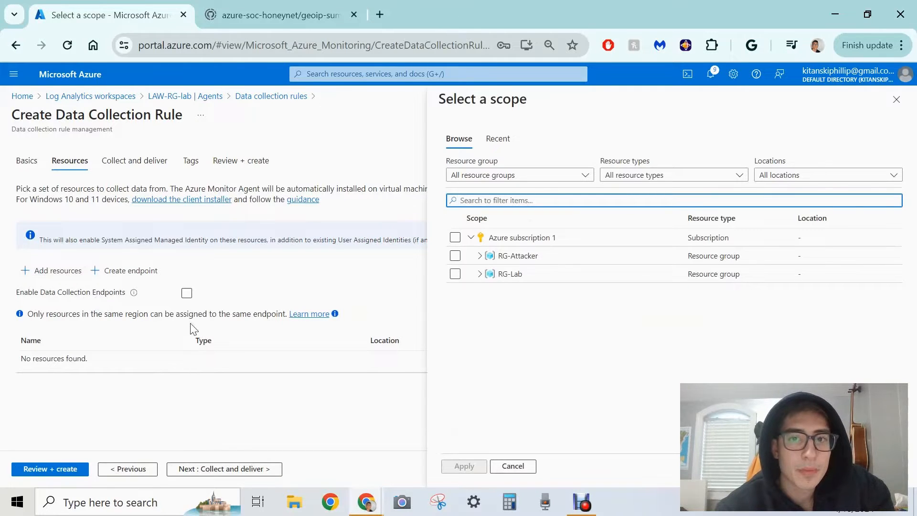
pyautogui.click(479, 274)
pyautogui.click(455, 292)
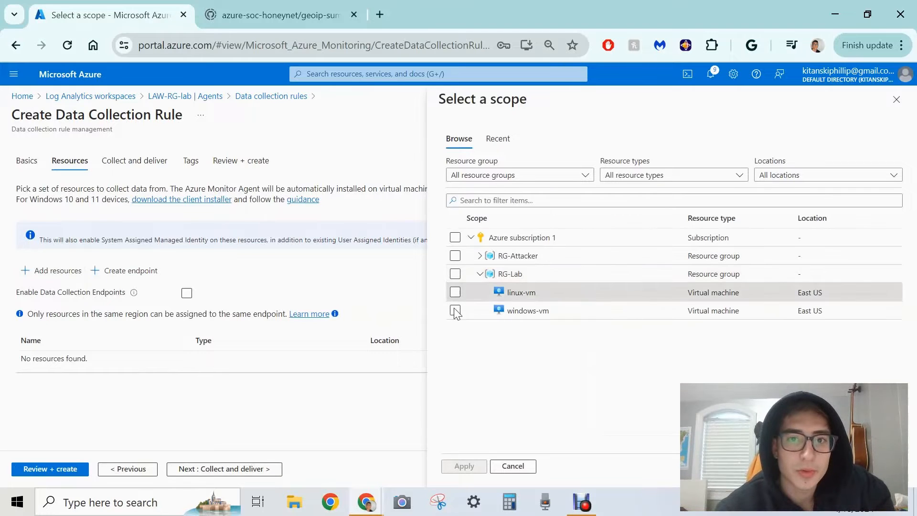
pyautogui.click(455, 310)
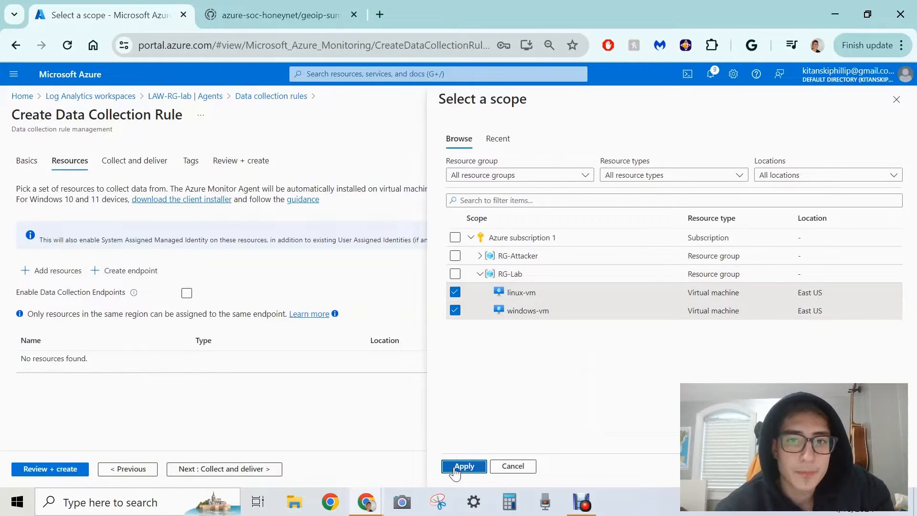
pyautogui.click(455, 471)
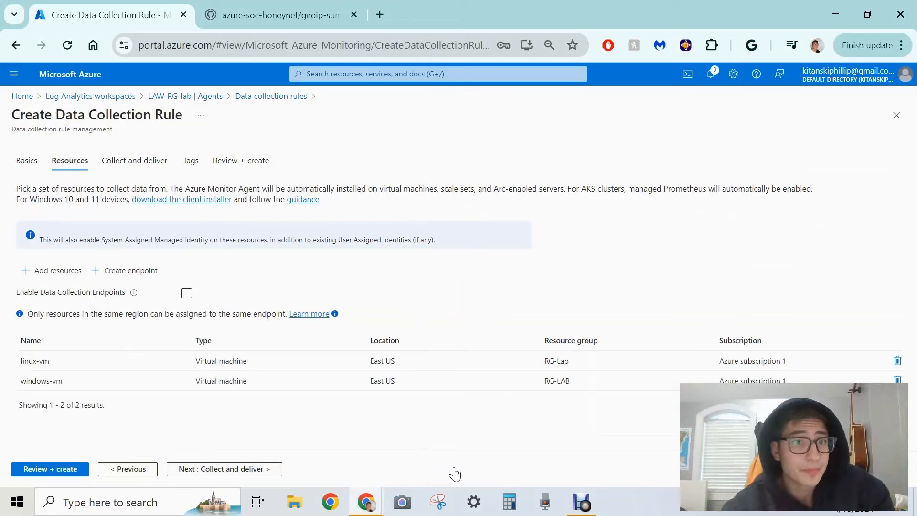
# Step: Start adding a data source to the collection rule with Linux Syslog as its type
pyautogui.click(213, 471)
pyautogui.click(136, 468)
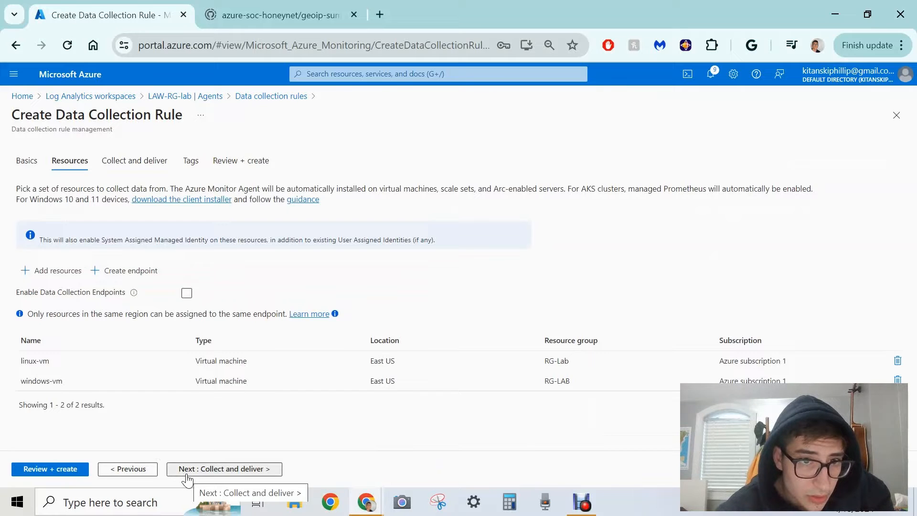
pyautogui.click(187, 472)
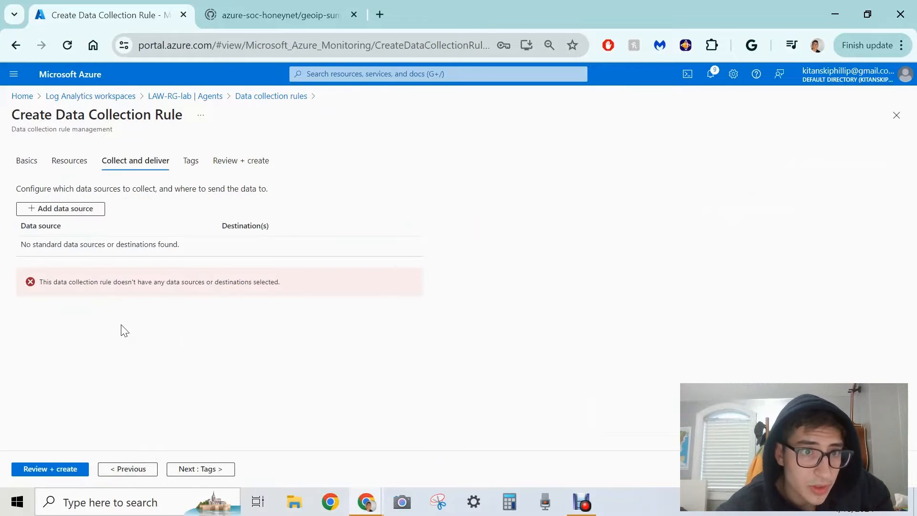
pyautogui.moveTo(69, 282); pyautogui.dragTo(143, 304)
pyautogui.click(143, 303)
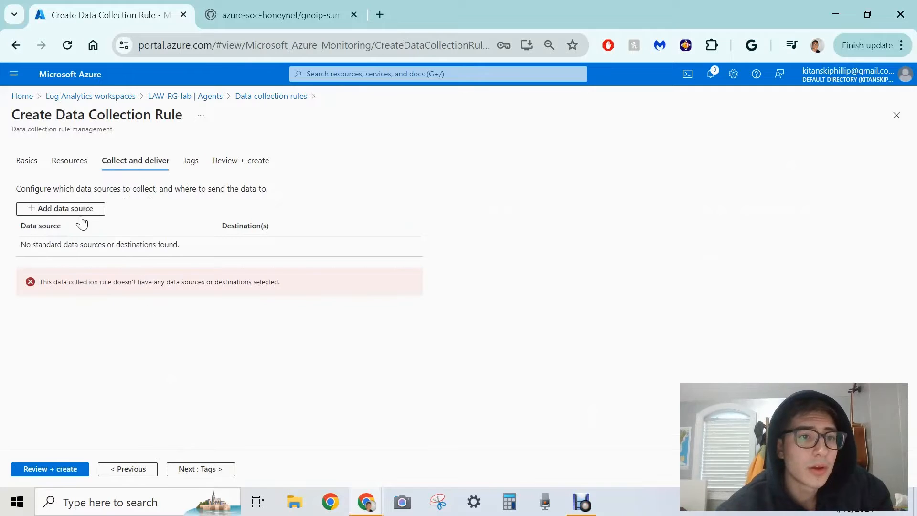
pyautogui.click(76, 213)
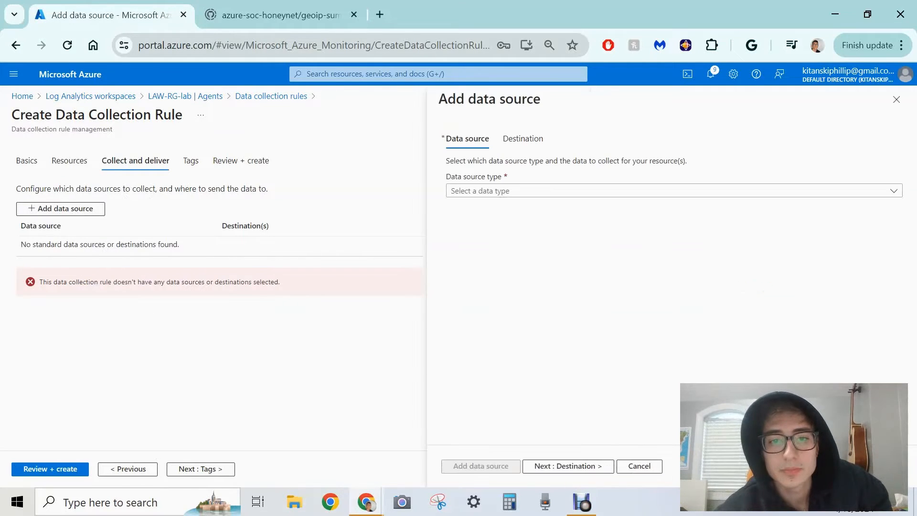
pyautogui.click(507, 194)
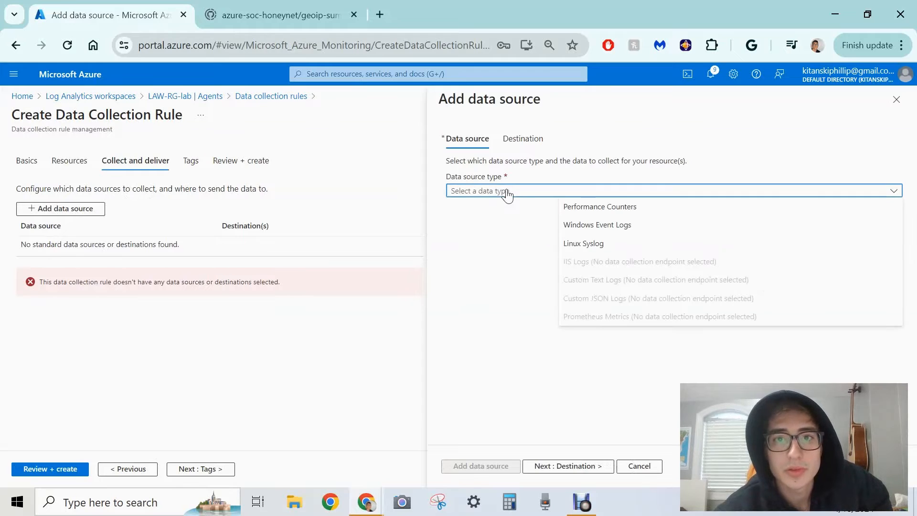
pyautogui.click(601, 244)
# Step: Set the minimum log level for selected Linux Syslog facilities to none and look through the facility list
pyautogui.click(530, 228)
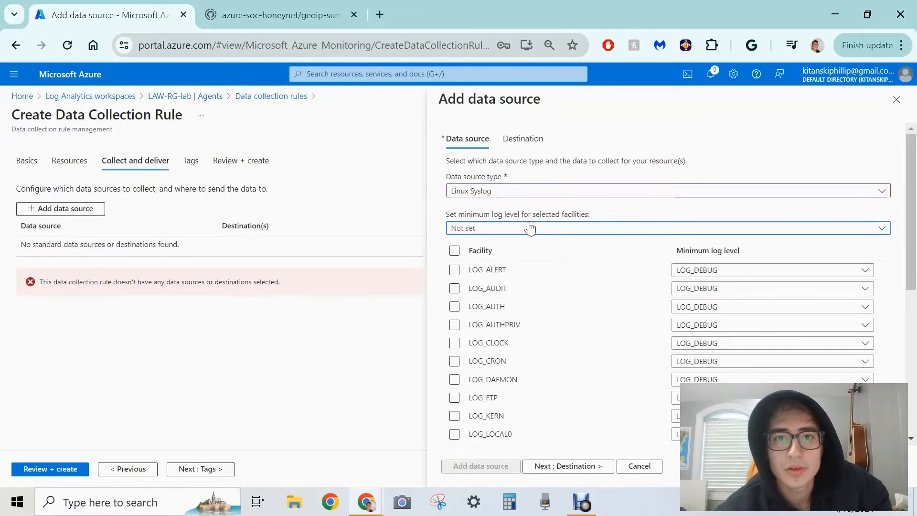
pyautogui.click(530, 228)
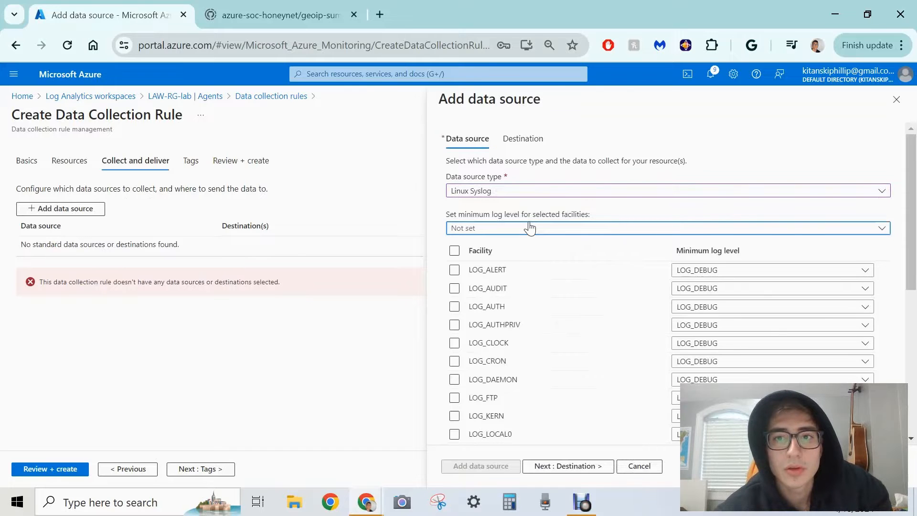
pyautogui.click(531, 228)
pyautogui.click(567, 240)
pyautogui.scroll(-1, 578, 244)
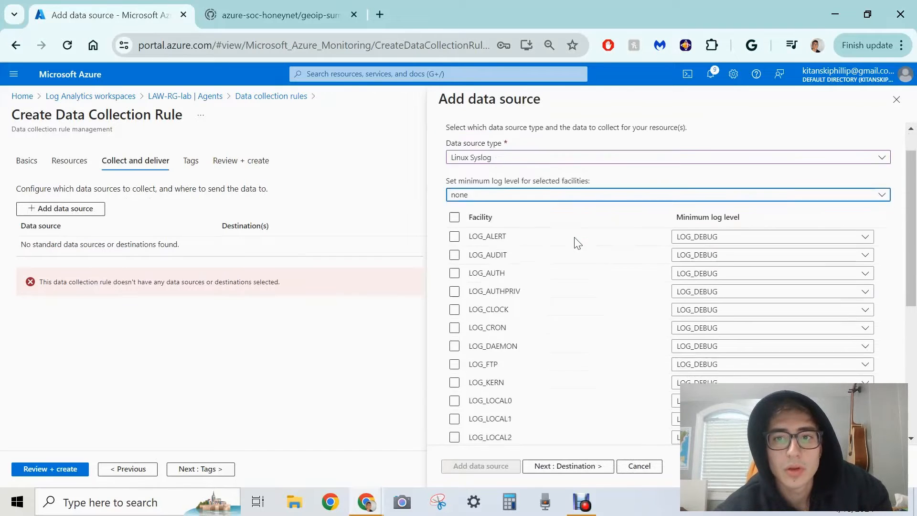
pyautogui.scroll(-6, 578, 244)
pyautogui.scroll(3, 578, 244)
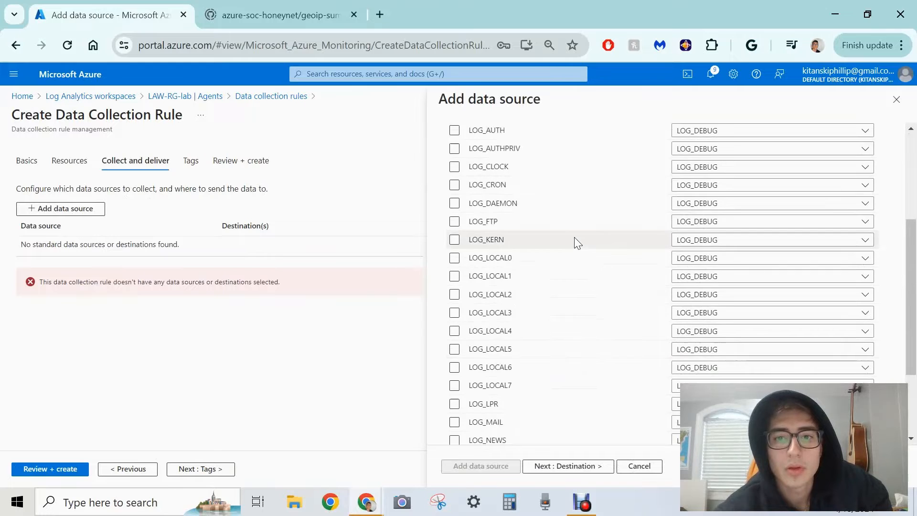
pyautogui.scroll(4, 578, 244)
# Step: Try to set the minimum log level for the selected Syslog facilities to LOG_DEBUG
pyautogui.click(567, 233)
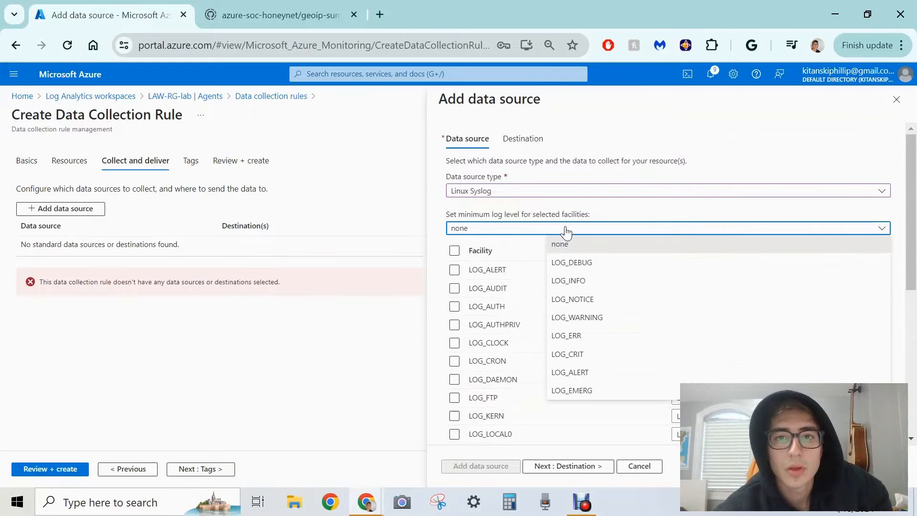
pyautogui.click(574, 266)
pyautogui.scroll(-1, 593, 260)
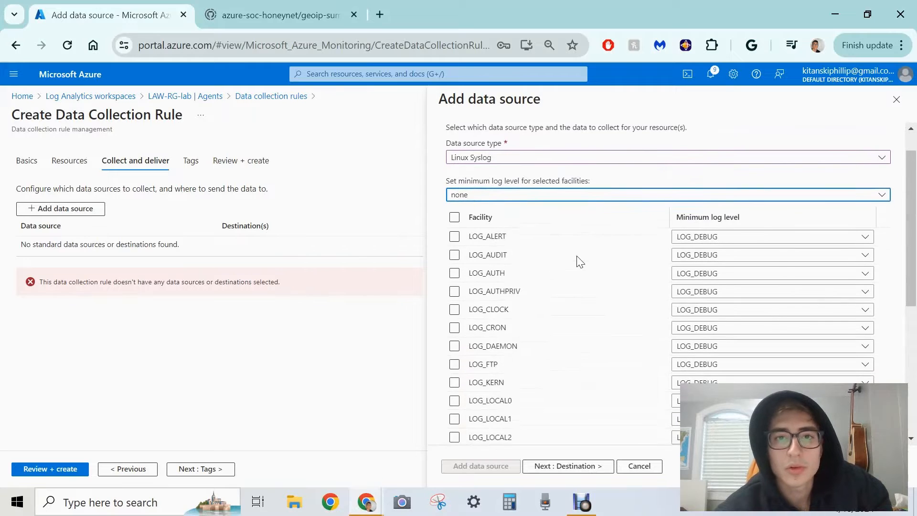
pyautogui.scroll(-1, 579, 261)
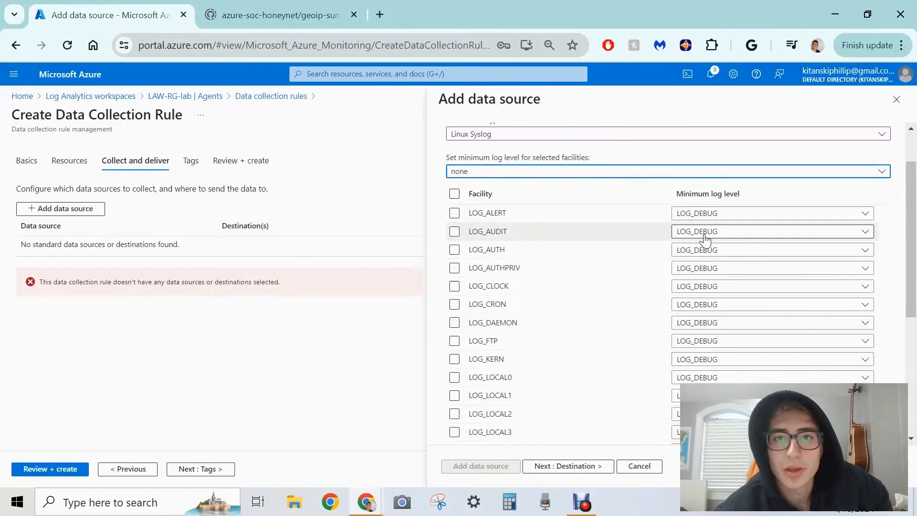
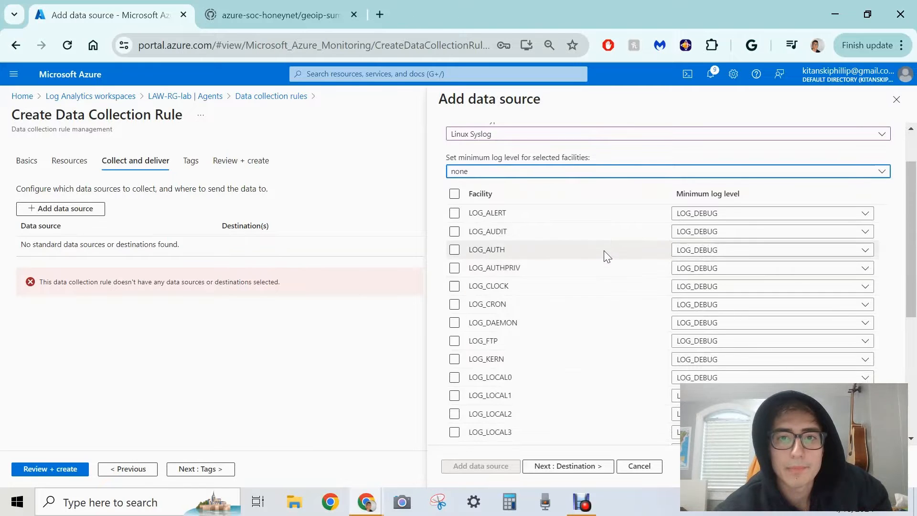
# Step: Set the minimum log level of the LOG_AUDIT, LOG_ALERT and LOG_AUTHPRIV facilities to none
pyautogui.click(701, 231)
pyautogui.click(698, 247)
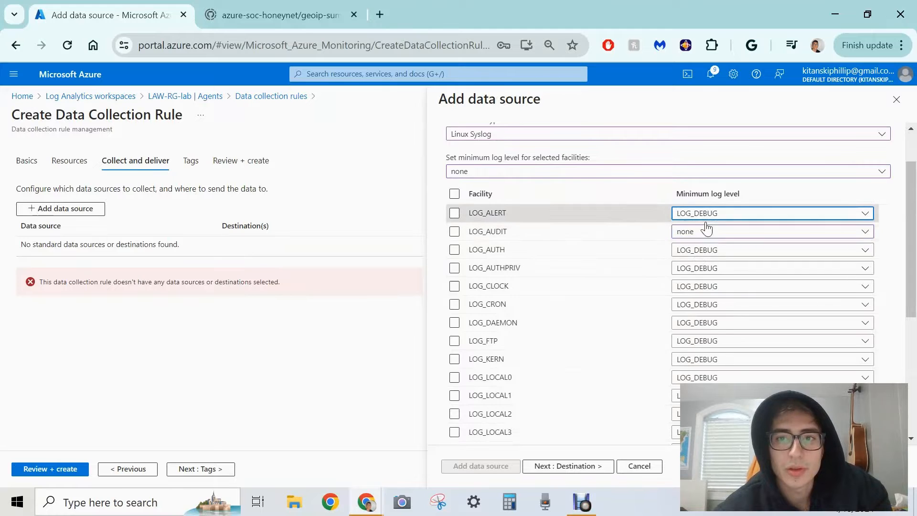
pyautogui.click(702, 213)
pyautogui.click(697, 231)
pyautogui.click(691, 268)
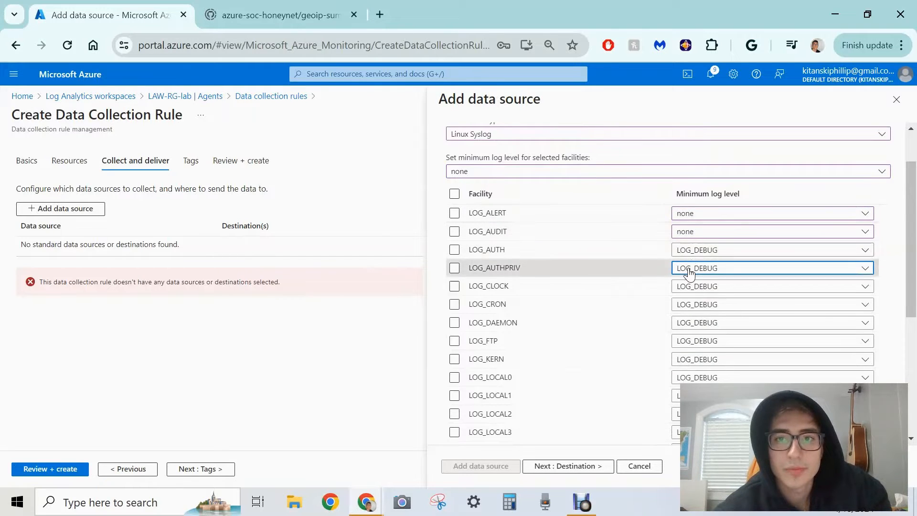
pyautogui.click(686, 286)
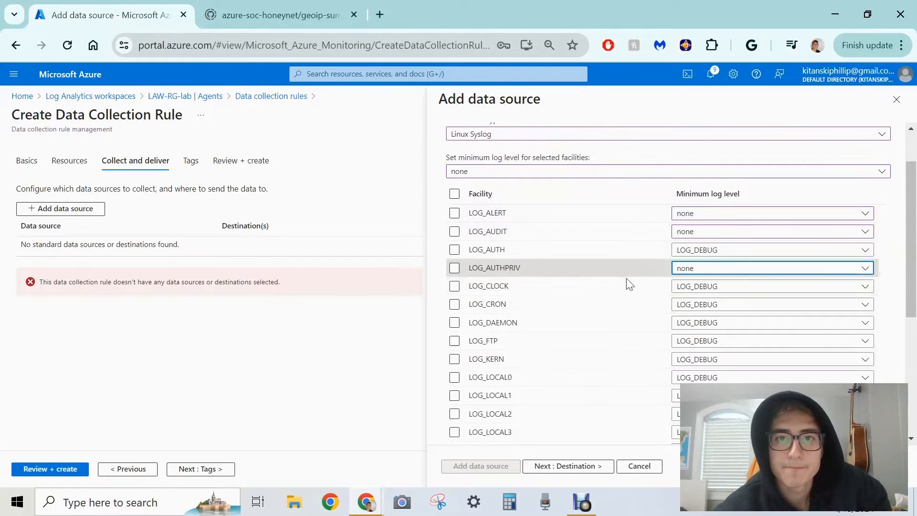
# Step: Try to apply the none minimum log level to all Syslog facilities at once
pyautogui.scroll(2, 578, 443)
pyautogui.scroll(-5, 578, 444)
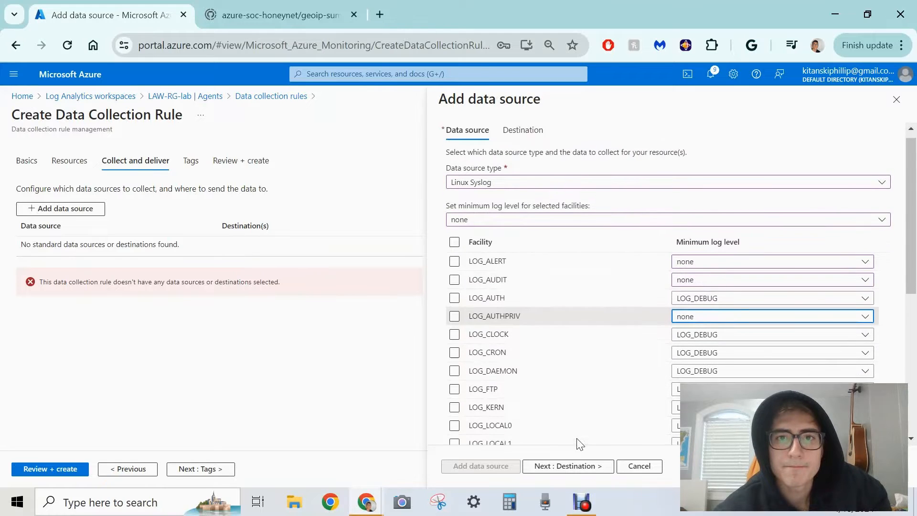
pyautogui.scroll(4, 578, 444)
pyautogui.scroll(1, 577, 444)
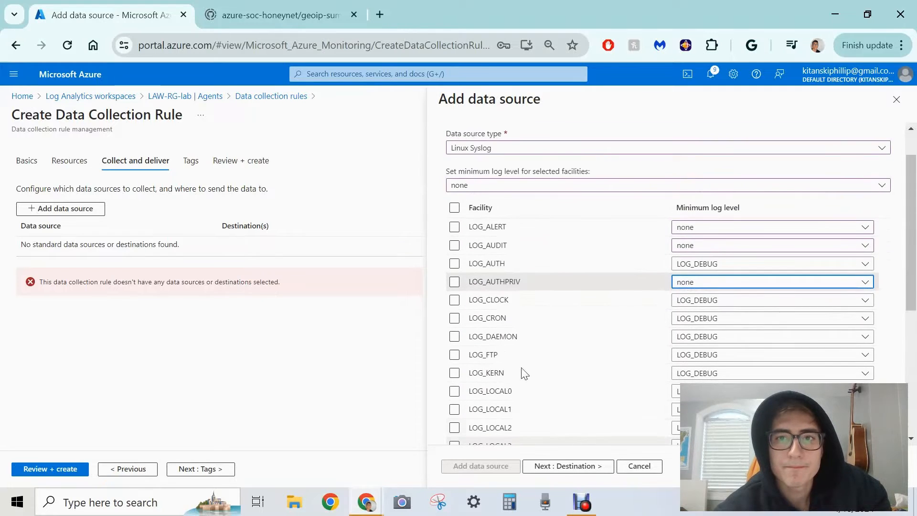
pyautogui.click(455, 207)
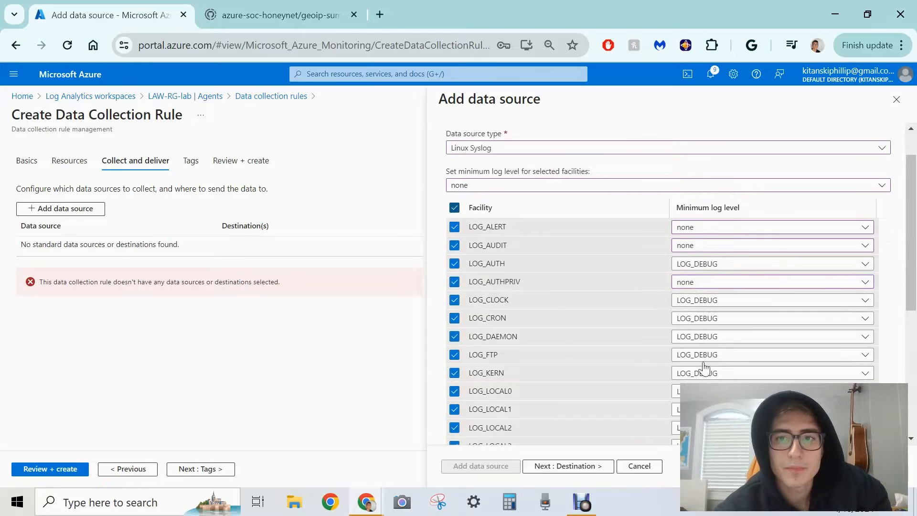
pyautogui.click(696, 187)
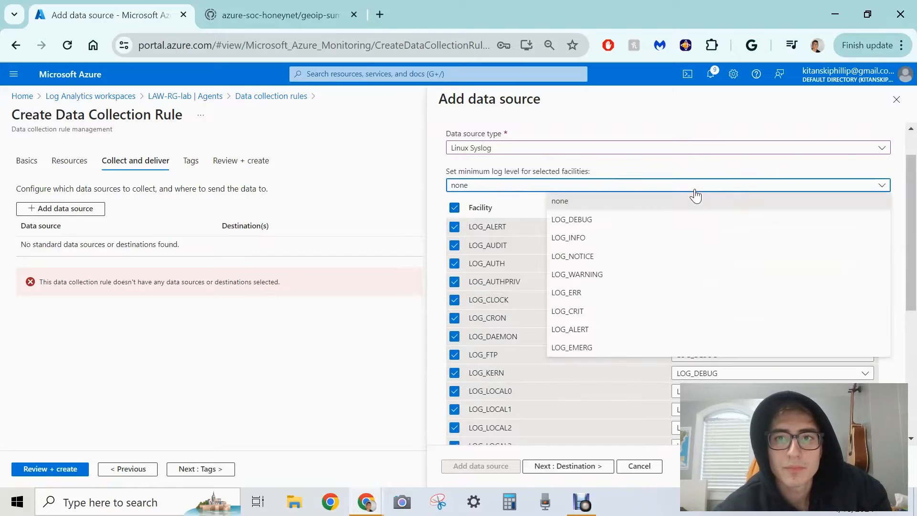
pyautogui.click(696, 191)
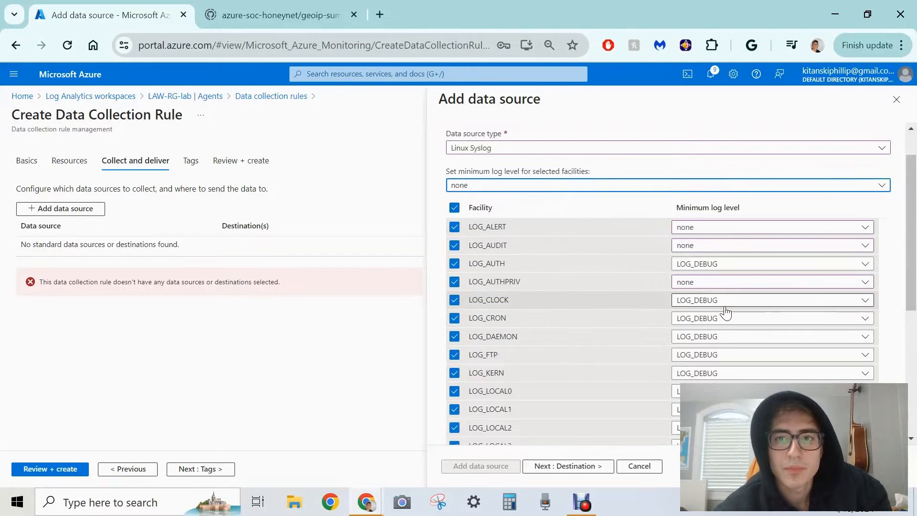
# Step: Set the minimum log level of LOG_CLOCK to none and deselect all facilities
pyautogui.click(711, 302)
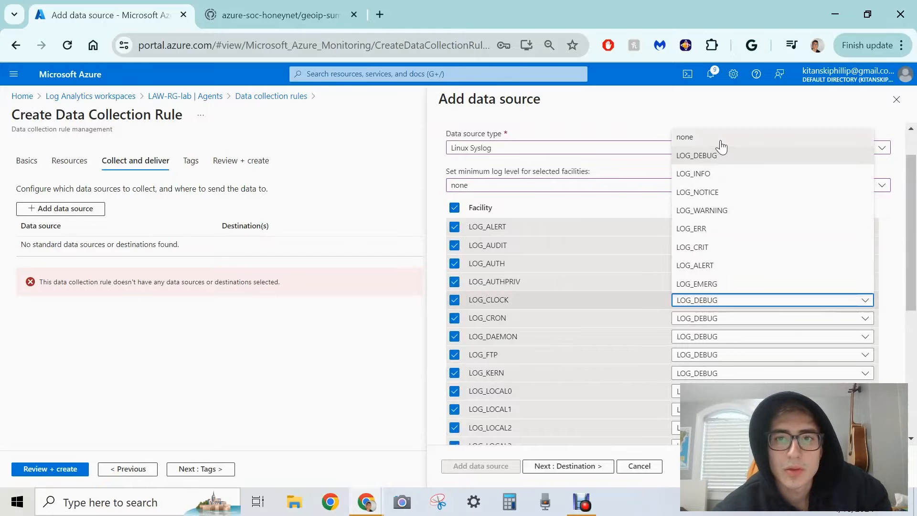
pyautogui.click(693, 138)
pyautogui.click(454, 208)
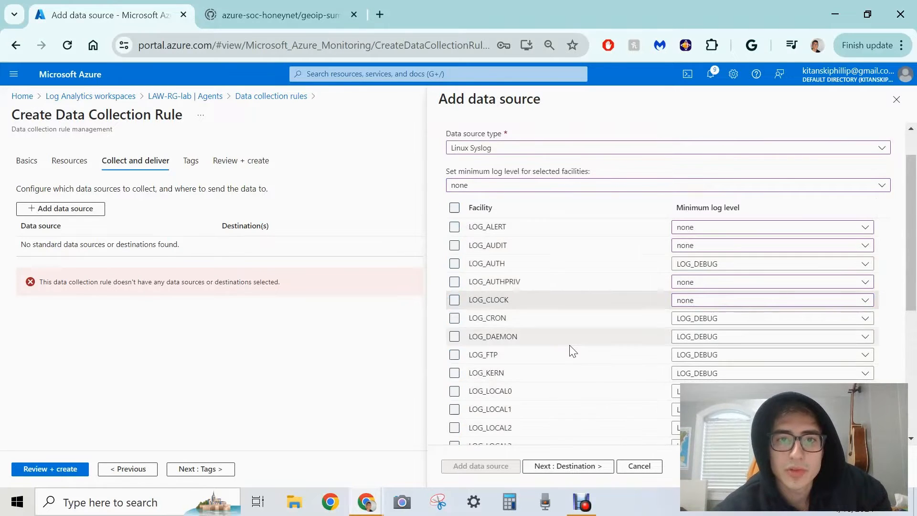
# Step: Set the minimum log level of the LOG_UUCP, LOG_USER, LOG_SYSLOG and LOG_NTP facilities to none
pyautogui.scroll(-5, 572, 350)
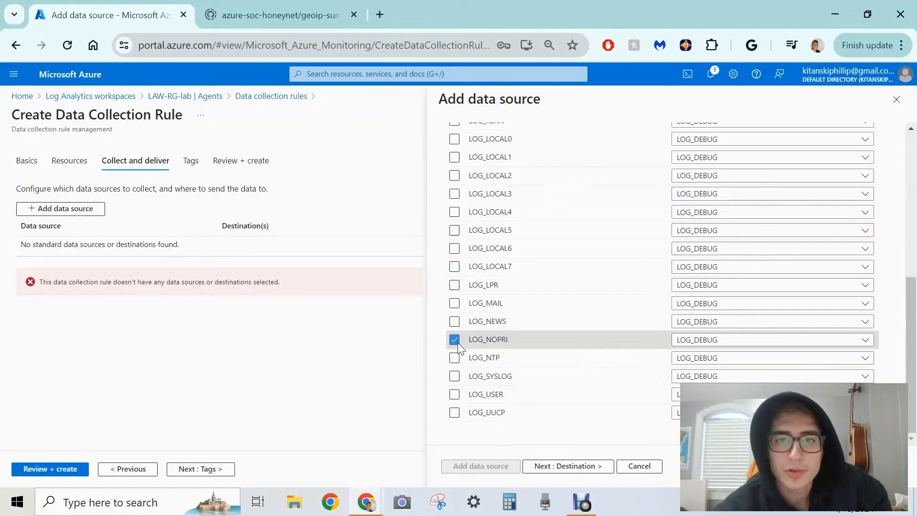
pyautogui.click(677, 413)
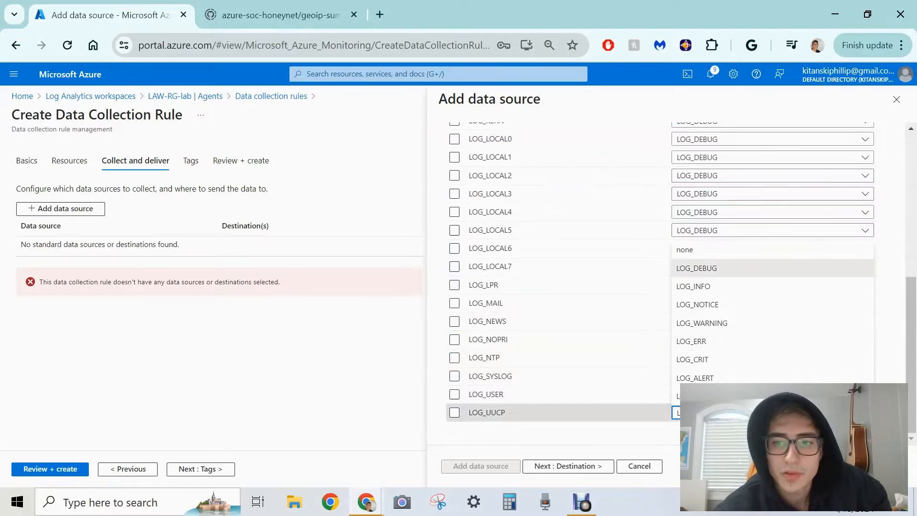
pyautogui.click(687, 250)
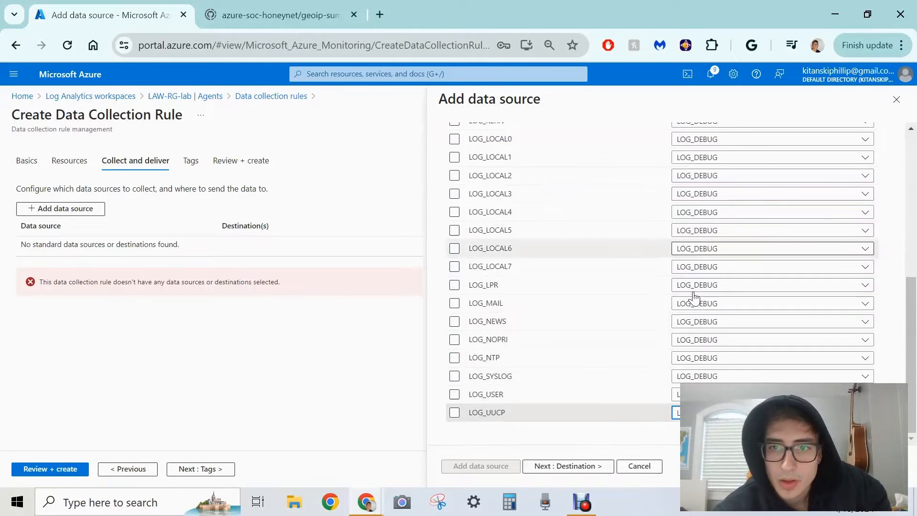
pyautogui.click(677, 395)
pyautogui.click(693, 230)
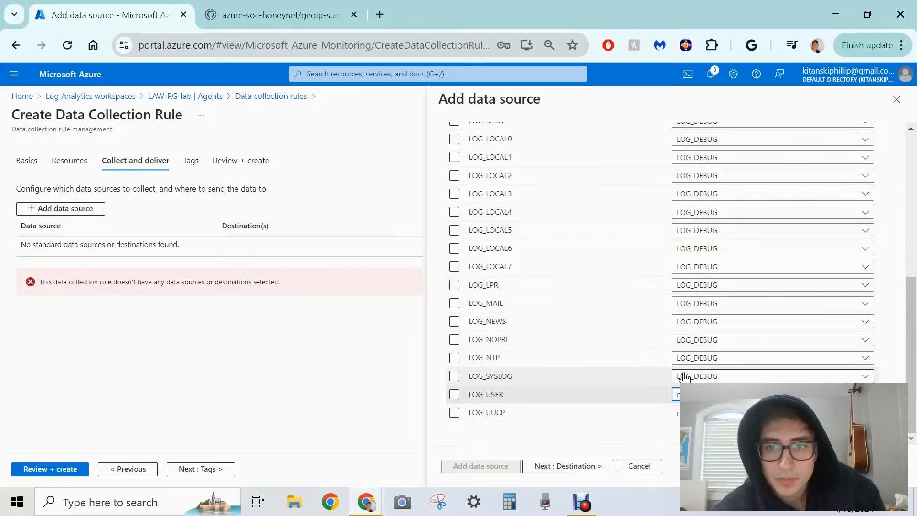
pyautogui.click(685, 378)
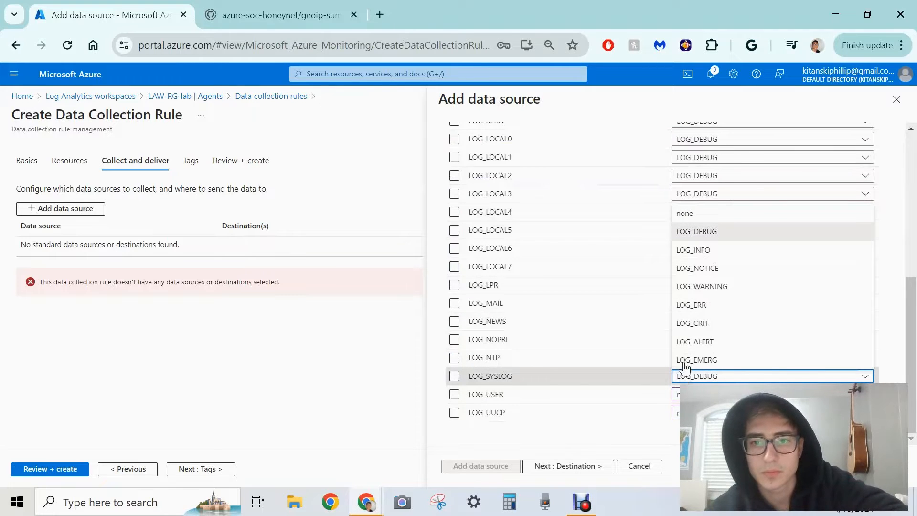
pyautogui.click(684, 213)
pyautogui.click(690, 358)
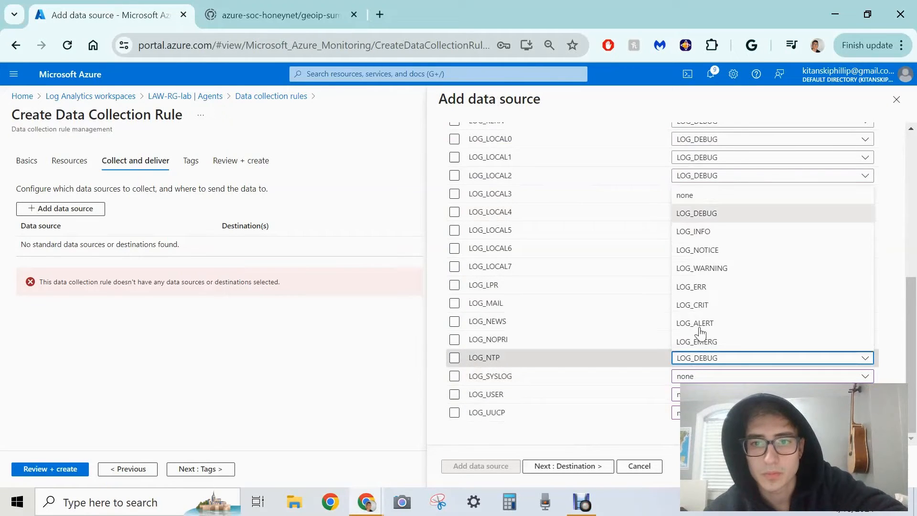
pyautogui.click(699, 195)
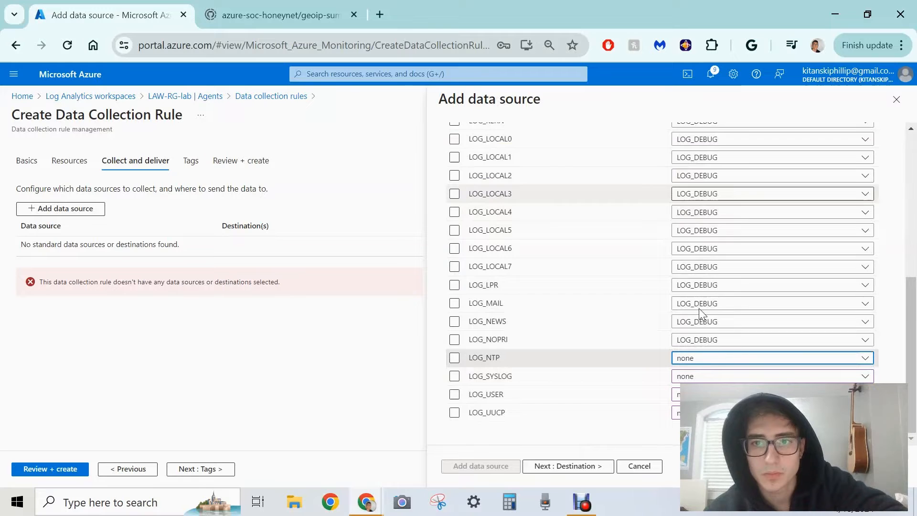
# Step: Set the minimum log level of the LOG_NOPRI, LOG_NEWS, LOG_MAIL and LOG_LPR facilities to none
pyautogui.click(686, 342)
pyautogui.click(692, 179)
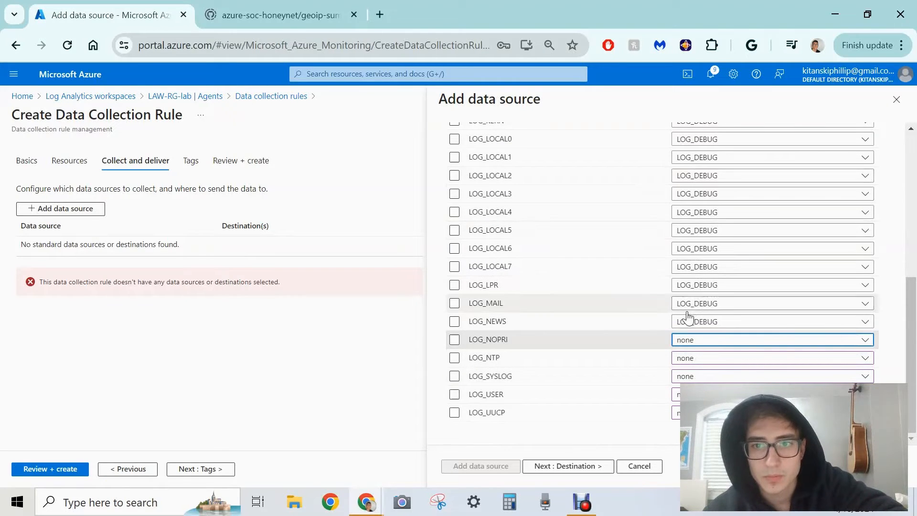
pyautogui.click(688, 318)
pyautogui.click(688, 158)
pyautogui.click(700, 304)
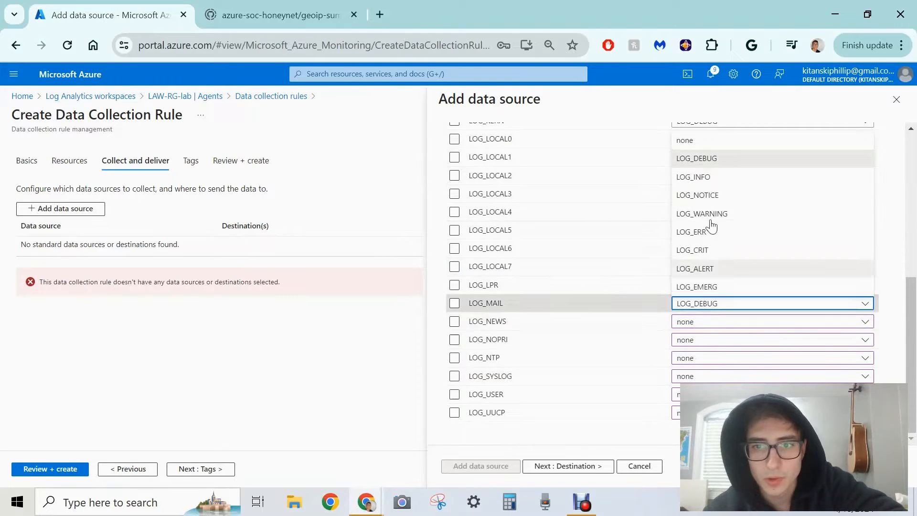
pyautogui.click(698, 141)
pyautogui.click(712, 285)
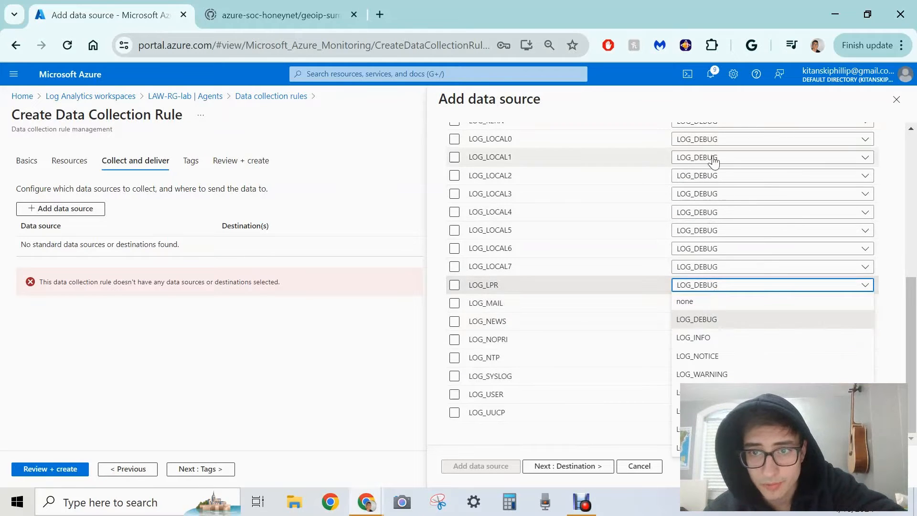
pyautogui.click(711, 301)
# Step: Set the minimum log level of the LOG_LOCAL7, LOG_LOCAL6, LOG_LOCAL5 and LOG_LOCAL4 facilities to none
pyautogui.click(706, 266)
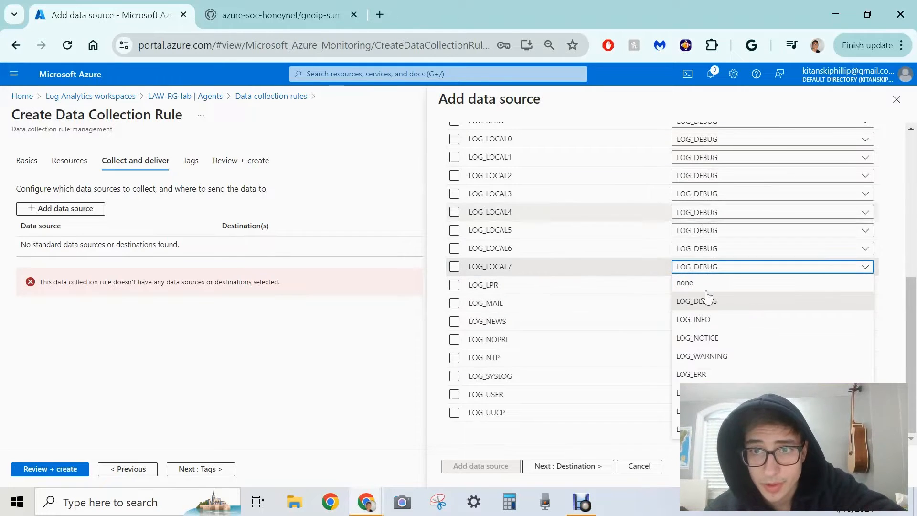
pyautogui.click(705, 283)
pyautogui.click(705, 249)
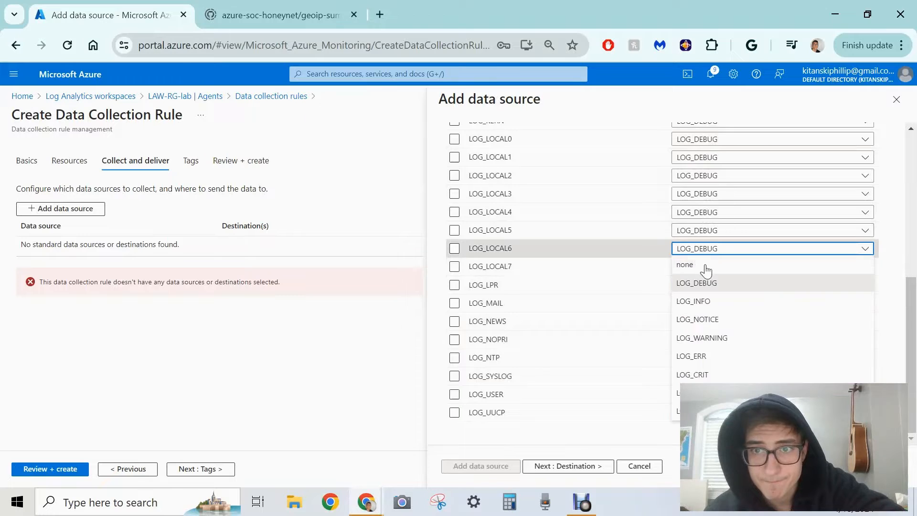
pyautogui.click(706, 270)
pyautogui.click(706, 231)
pyautogui.click(704, 249)
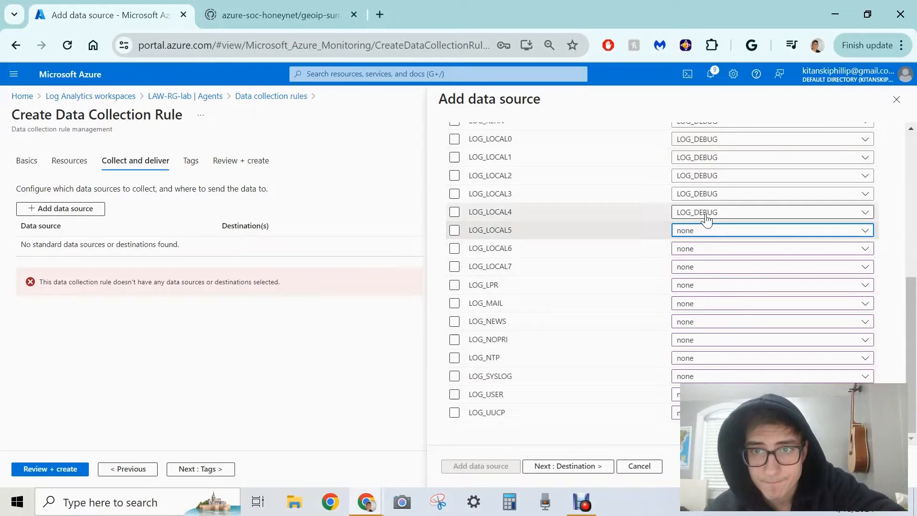
pyautogui.click(707, 216)
pyautogui.click(704, 230)
# Step: Set the minimum log level of the LOG_LOCAL3, LOG_LOCAL2, LOG_LOCAL1 and LOG_LOCAL0 facilities to none
pyautogui.click(702, 195)
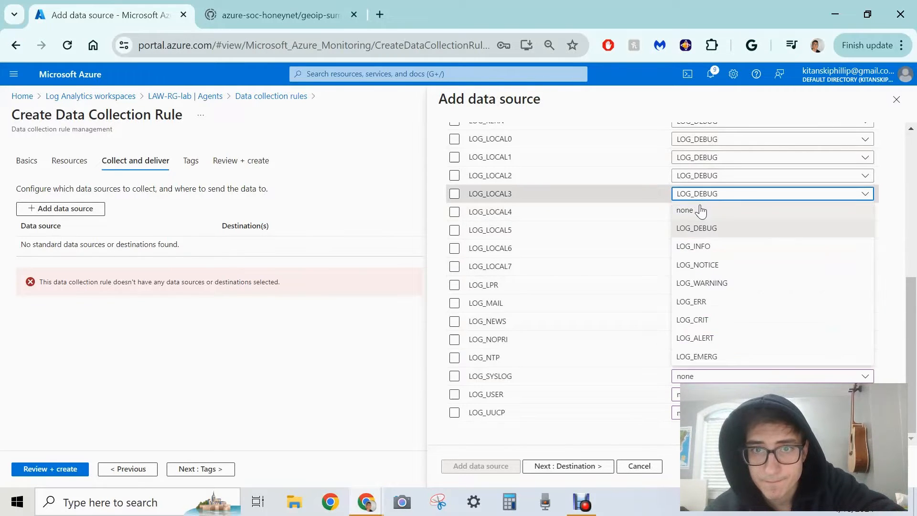
pyautogui.click(701, 211)
pyautogui.click(704, 176)
pyautogui.click(709, 209)
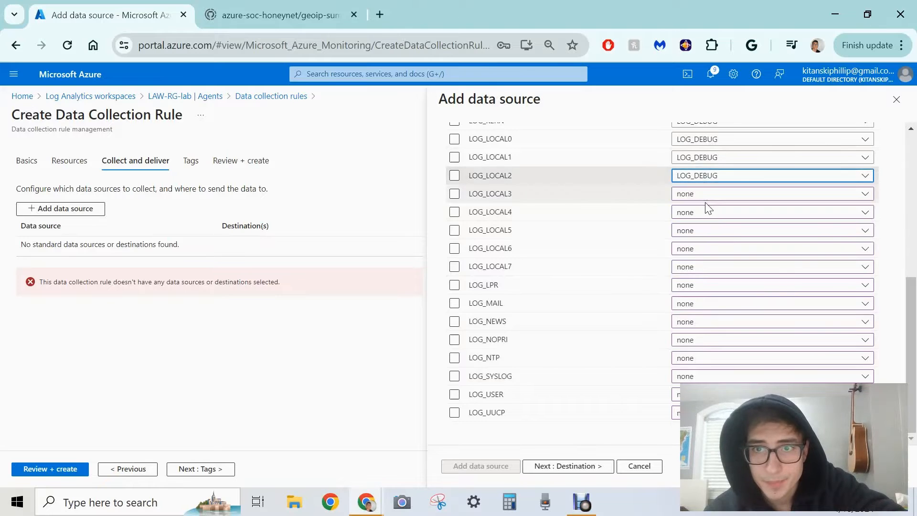
pyautogui.scroll(3, 709, 208)
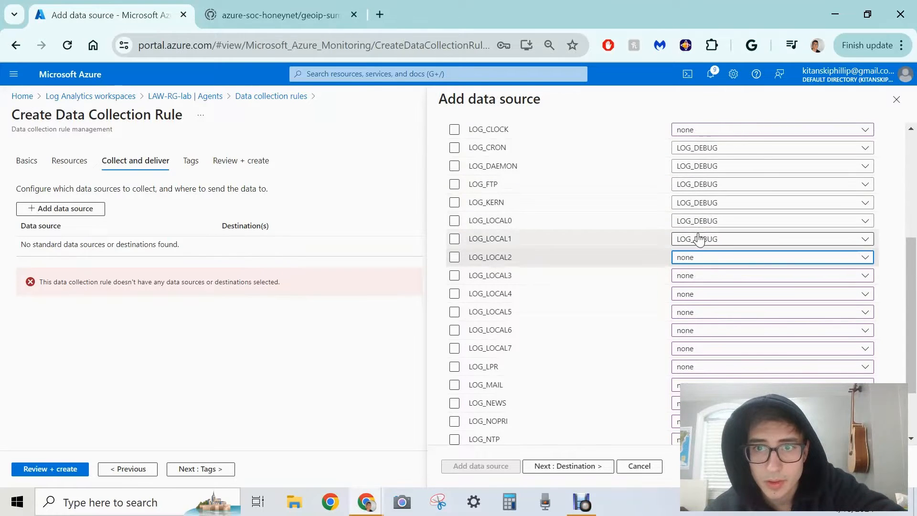
pyautogui.click(698, 238)
pyautogui.click(700, 255)
pyautogui.click(702, 222)
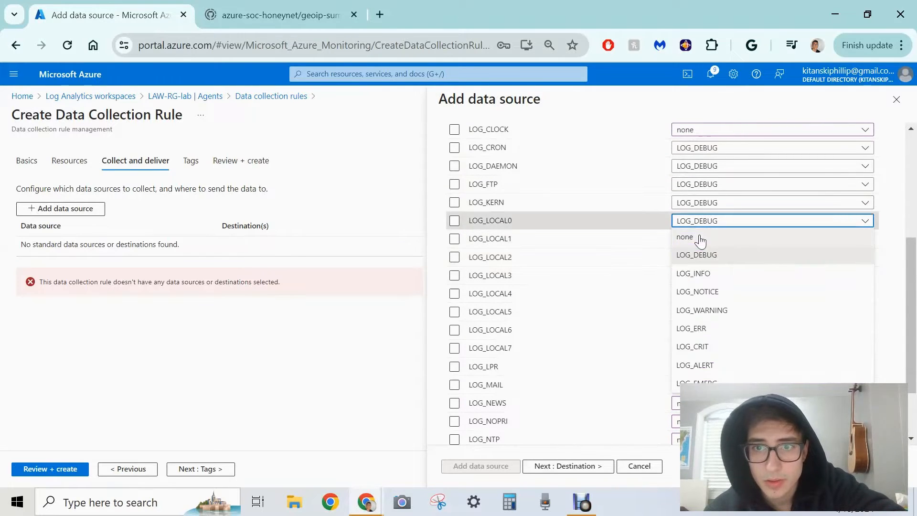
pyautogui.click(700, 237)
# Step: Set the minimum log level of the LOG_KERN, LOG_FTP, LOG_DAEMON and LOG_CRON facilities to none
pyautogui.click(701, 203)
pyautogui.click(702, 220)
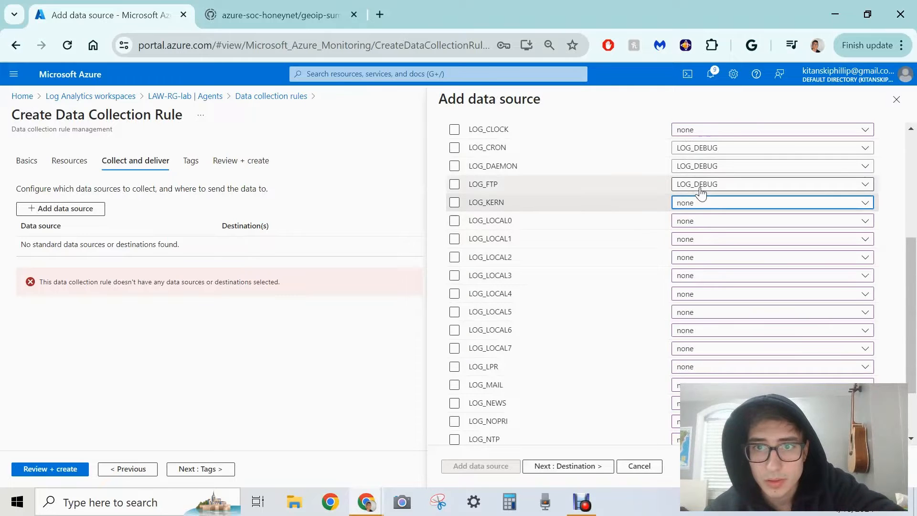
pyautogui.click(701, 189)
pyautogui.click(696, 202)
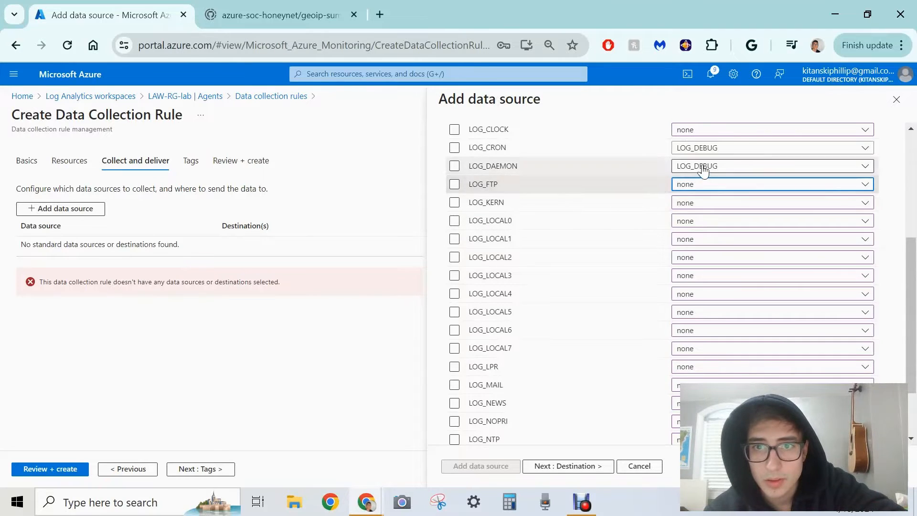
pyautogui.click(701, 168)
pyautogui.click(703, 183)
pyautogui.click(698, 149)
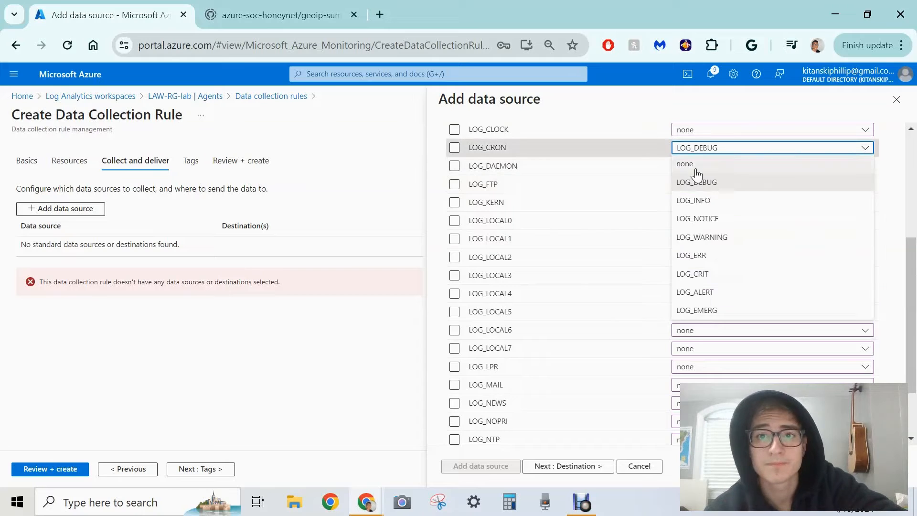
pyautogui.click(701, 167)
# Step: Select only the LOG_AUTH facility with its LOG_DEBUG level and proceed to the data source's destination settings
pyautogui.scroll(3, 696, 184)
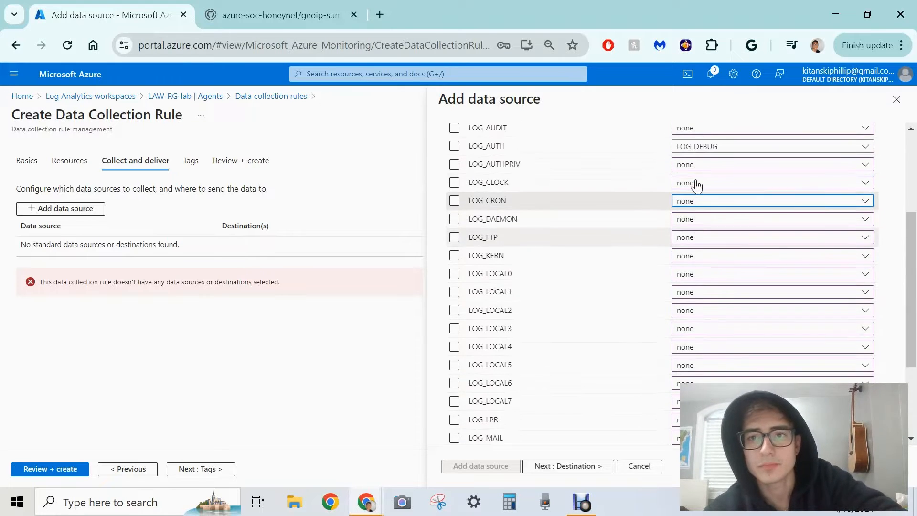
pyautogui.scroll(1, 697, 184)
pyautogui.click(698, 223)
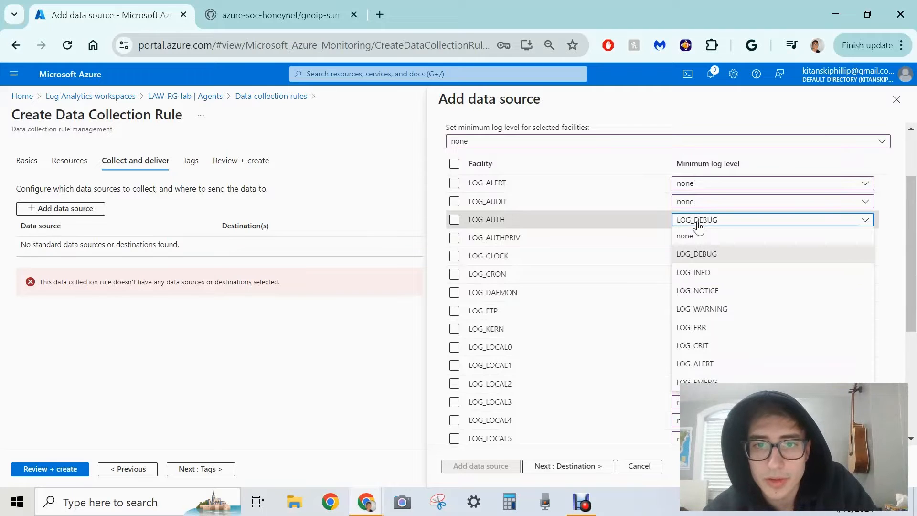
pyautogui.click(455, 223)
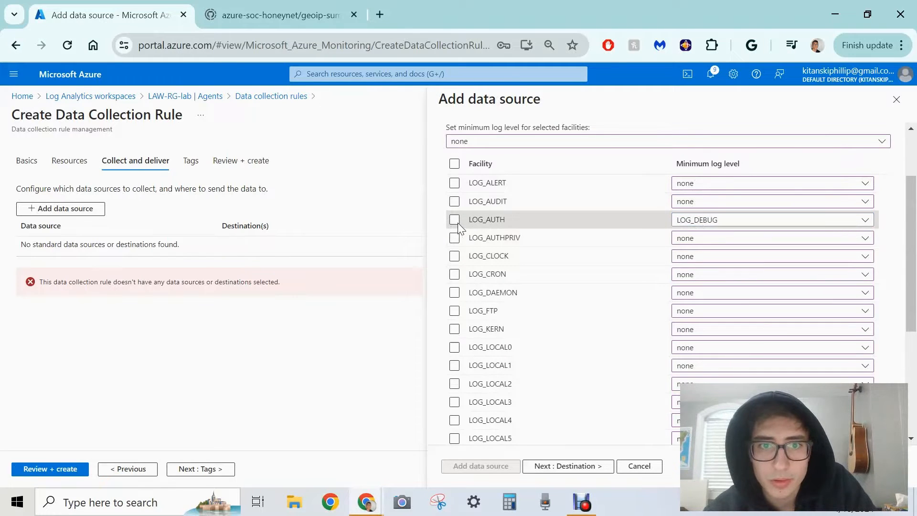
pyautogui.click(455, 220)
pyautogui.scroll(2, 477, 229)
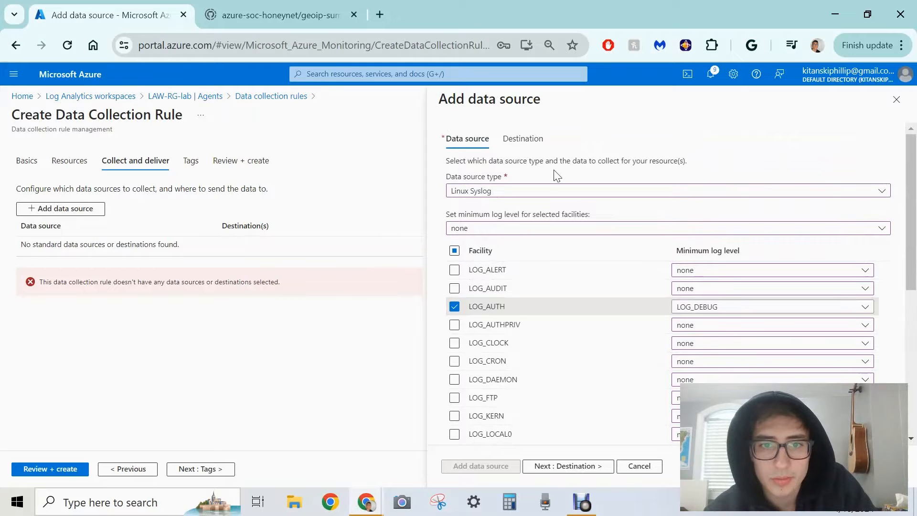
pyautogui.click(546, 466)
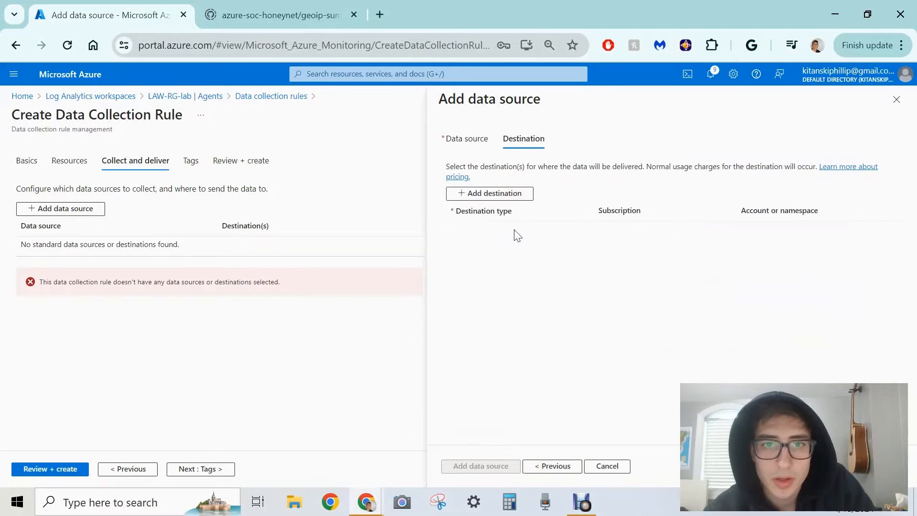
# Step: Send the Linux Syslog data source to Azure Monitor Logs in the LAW-RG-lab workspace and add it to the rule
pyautogui.click(513, 194)
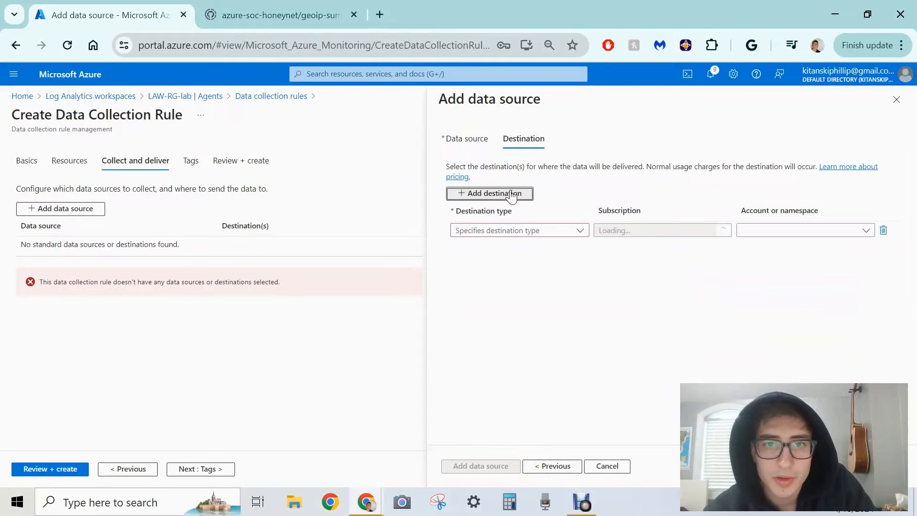
pyautogui.click(523, 232)
pyautogui.click(524, 247)
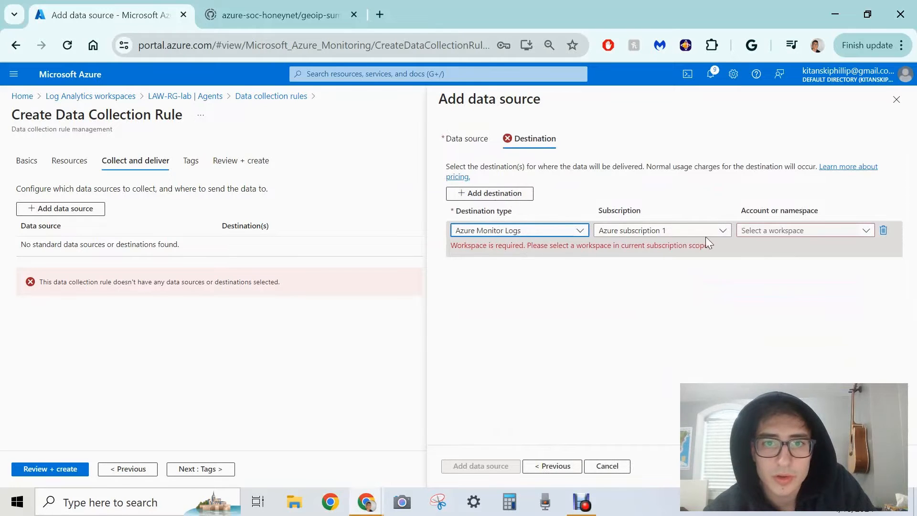
pyautogui.click(759, 234)
pyautogui.click(763, 268)
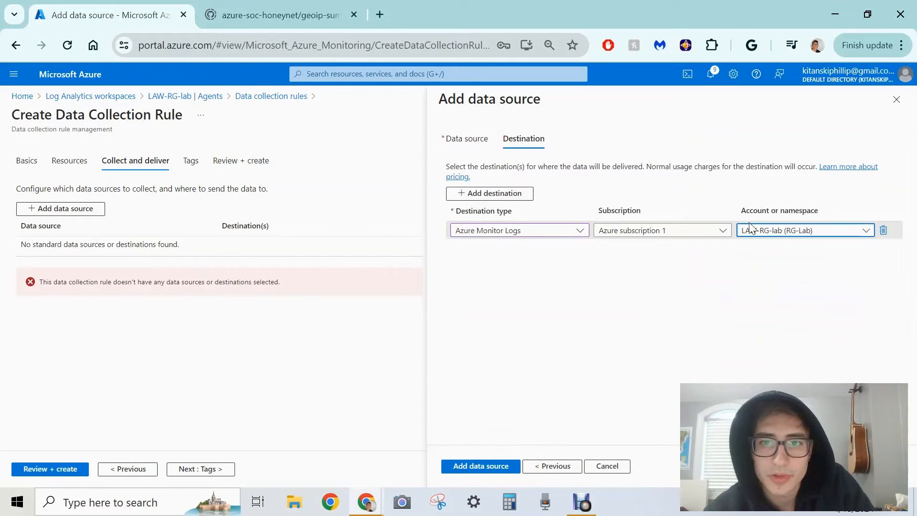
pyautogui.click(485, 471)
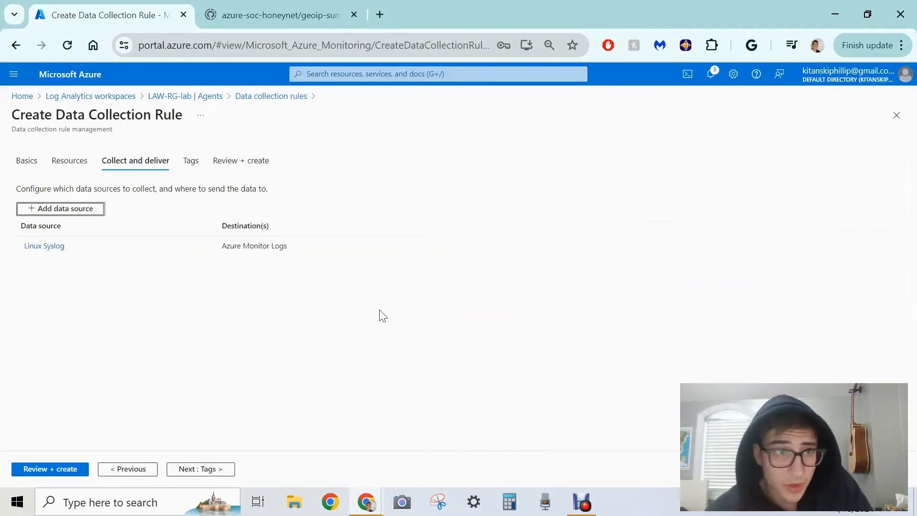
# Step: Start a Windows Event Logs data source collecting Application Information and Security audit success and failure events, and proceed to its destination settings
pyautogui.click(94, 211)
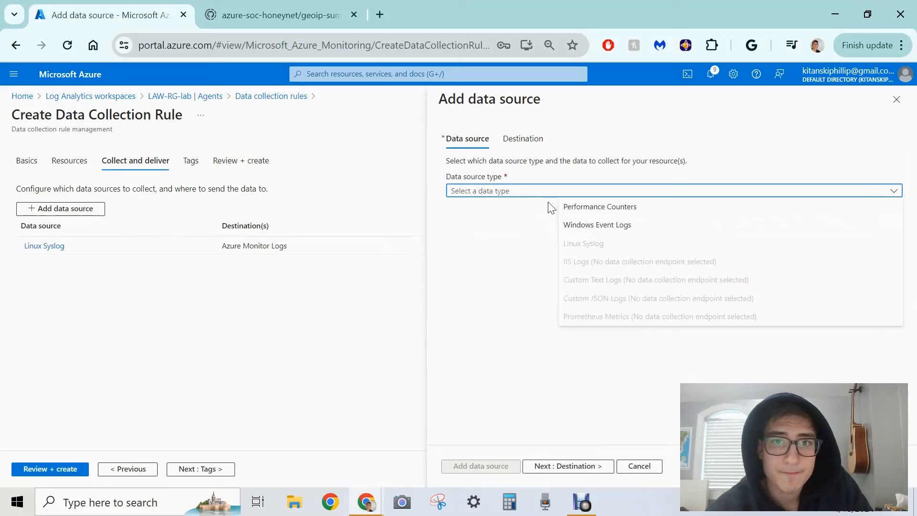
pyautogui.click(579, 226)
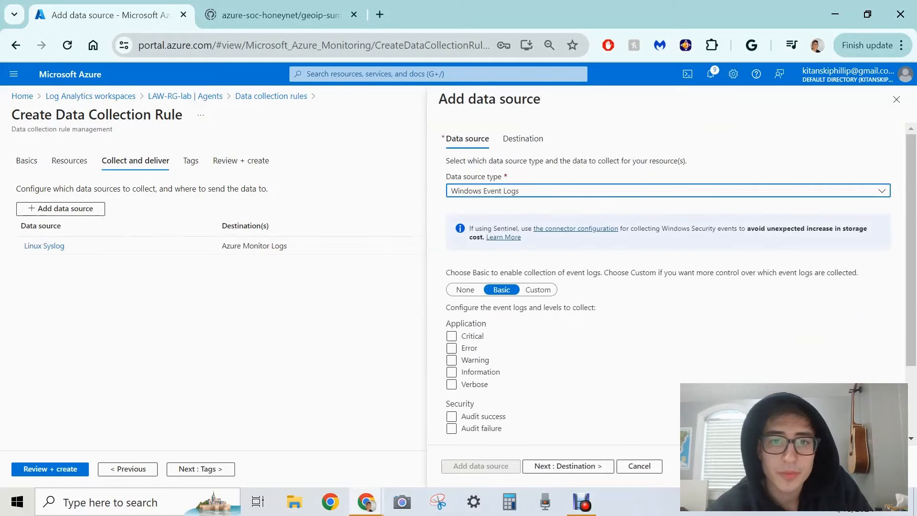
pyautogui.scroll(-2, 471, 262)
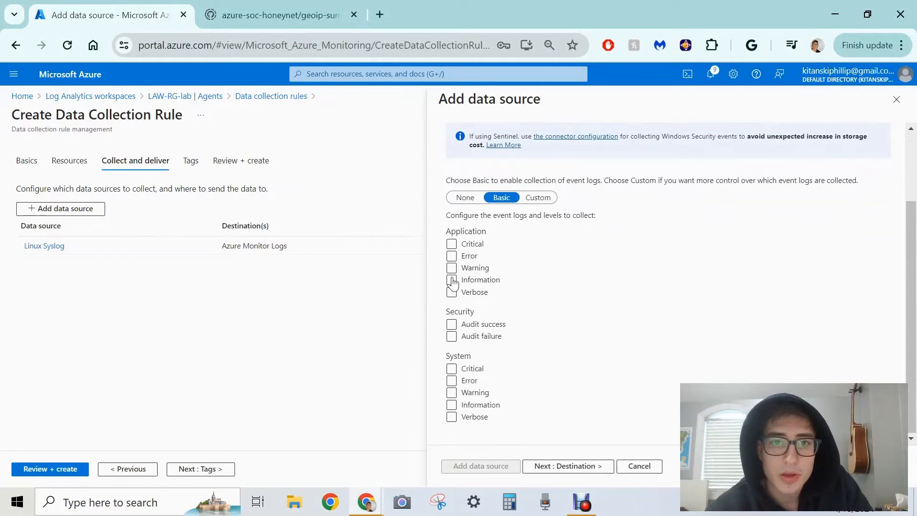
pyautogui.click(452, 281)
pyautogui.click(452, 325)
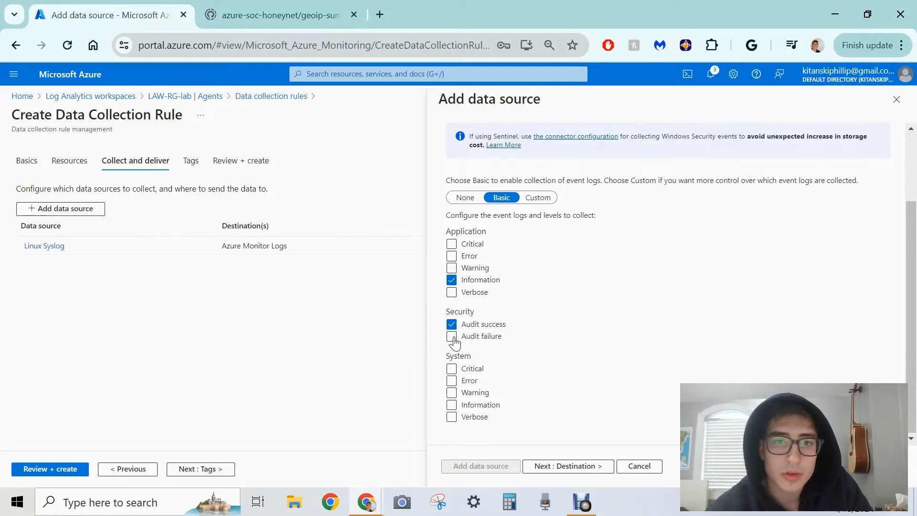
pyautogui.click(452, 337)
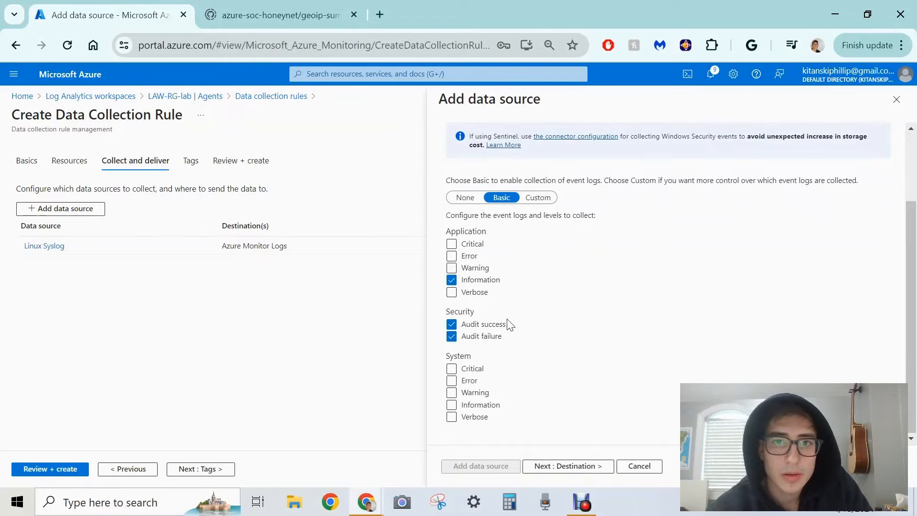
pyautogui.click(558, 467)
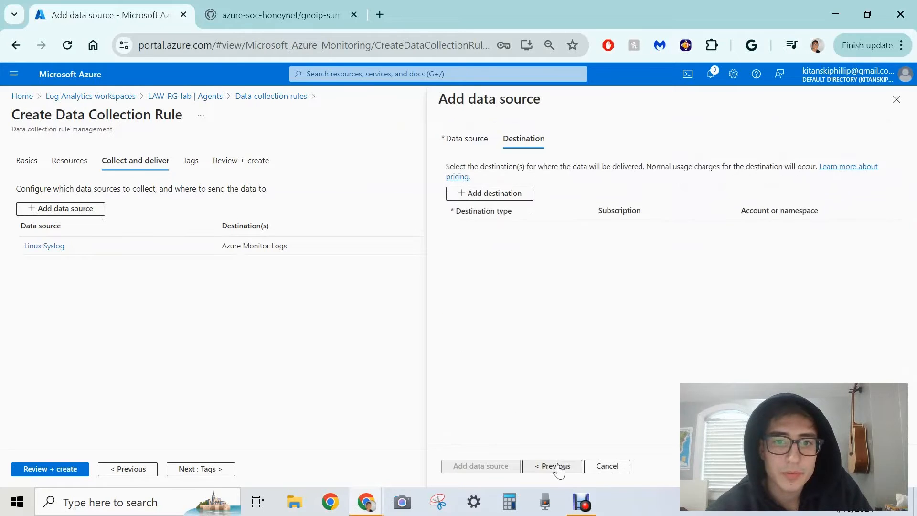
# Step: Send the Windows Event Logs data source to Azure Monitor Logs in the LAW-RG-lab workspace and add it to the rule
pyautogui.click(489, 196)
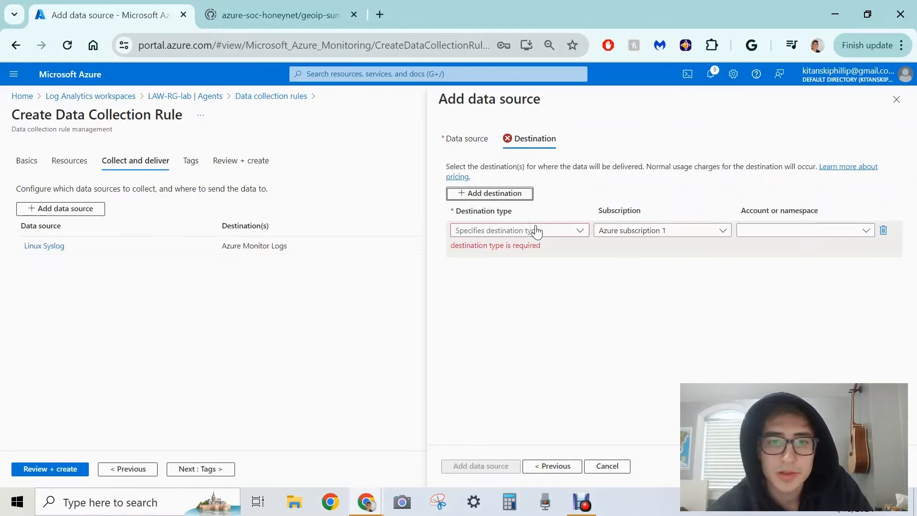
pyautogui.click(534, 234)
pyautogui.click(532, 245)
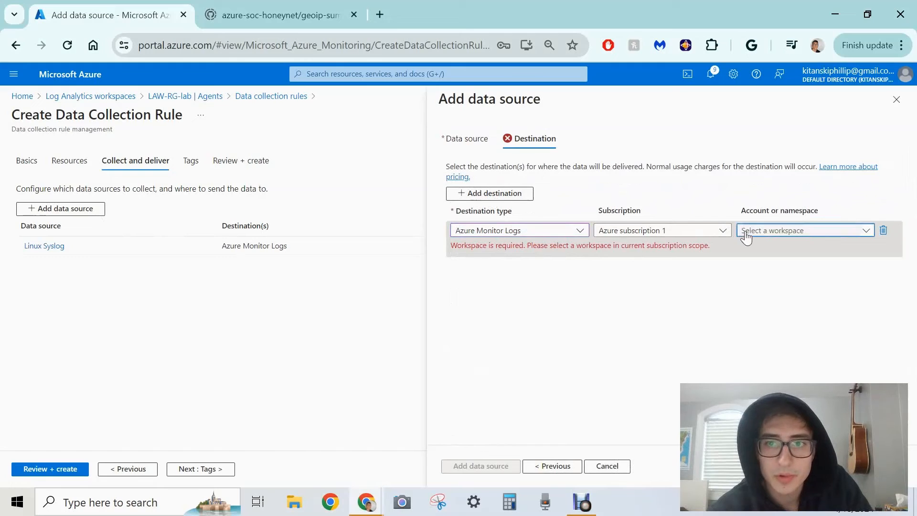
pyautogui.click(747, 234)
pyautogui.click(749, 268)
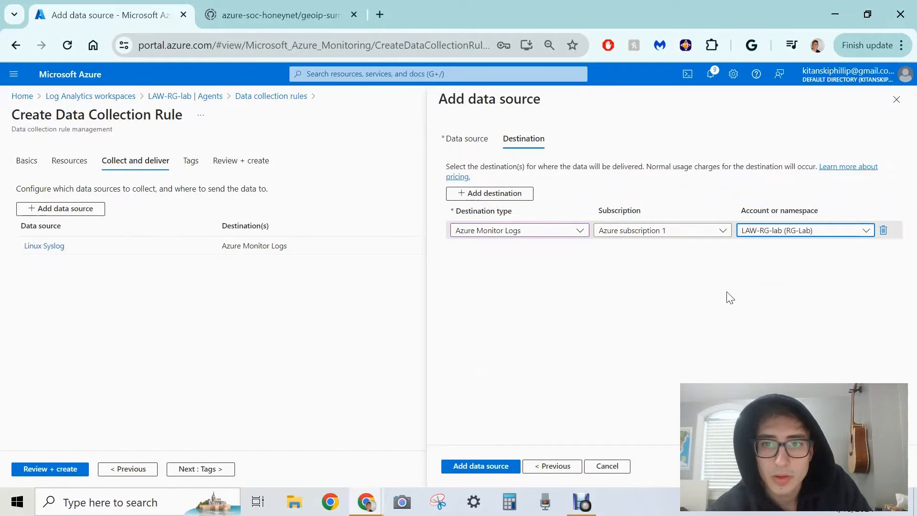
pyautogui.click(488, 466)
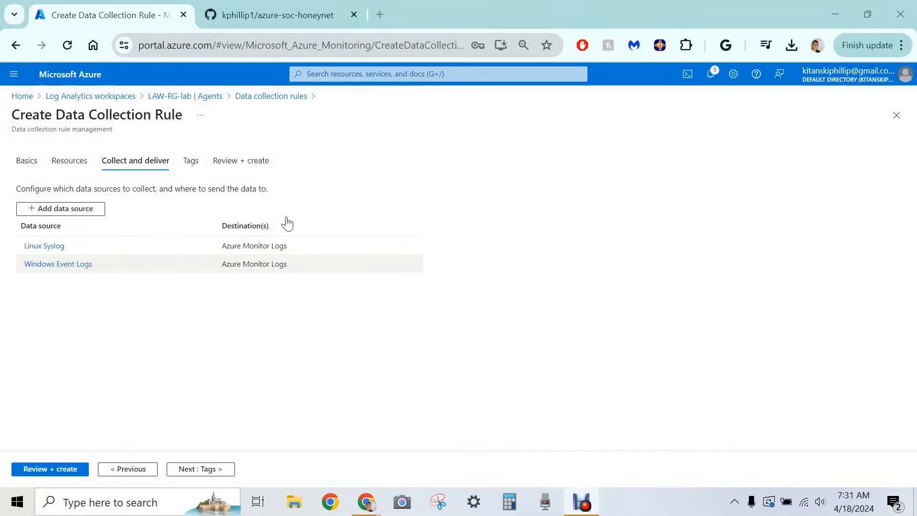
# Step: Review the all-vms data collection rule and create it
pyautogui.click(45, 463)
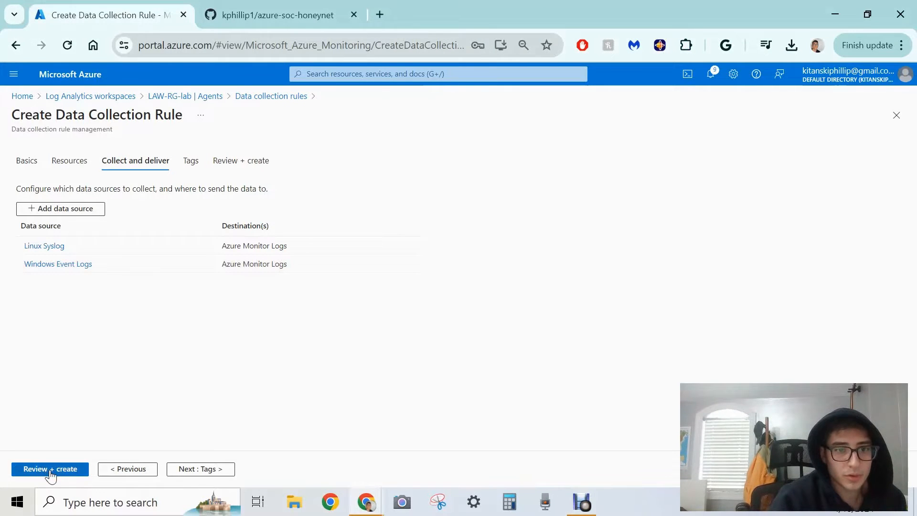
pyautogui.click(203, 471)
pyautogui.click(202, 468)
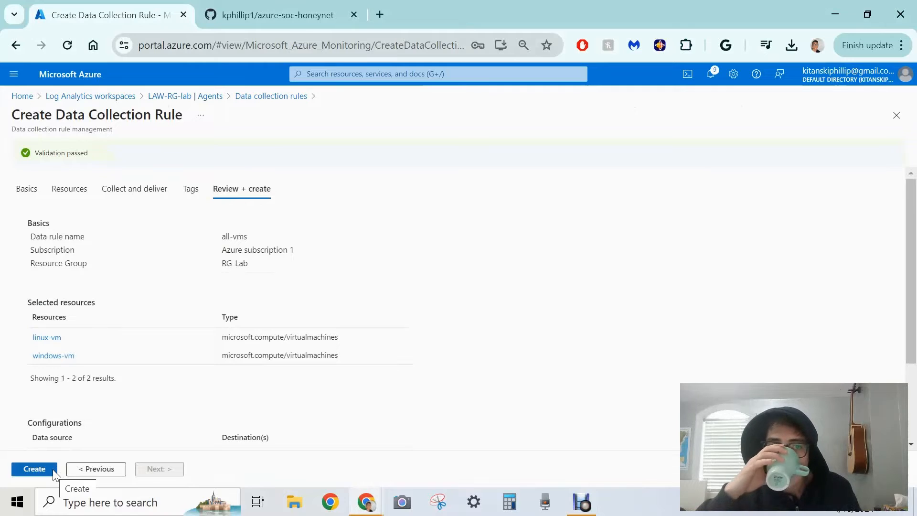
pyautogui.click(53, 470)
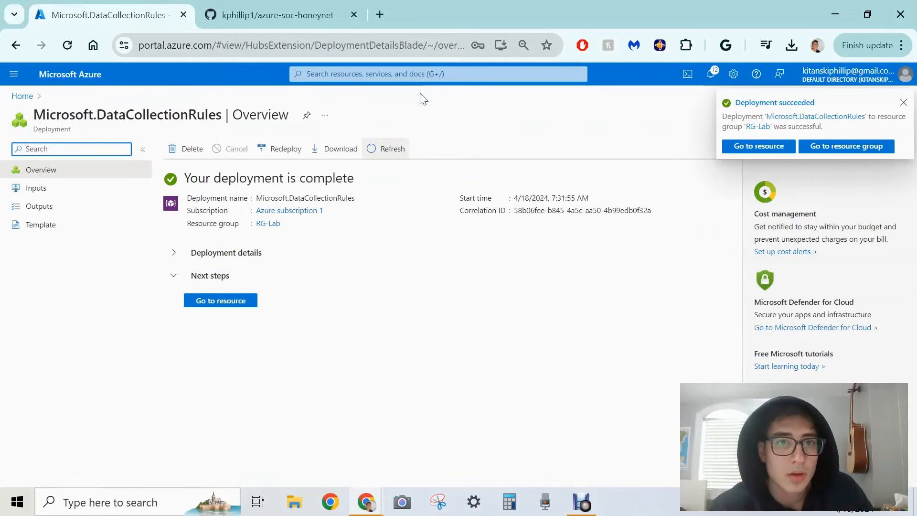
# Step: Open the all-vms data collection rule through the Agents settings of the LAW-RG-lab Log Analytics workspace
pyautogui.click(421, 74)
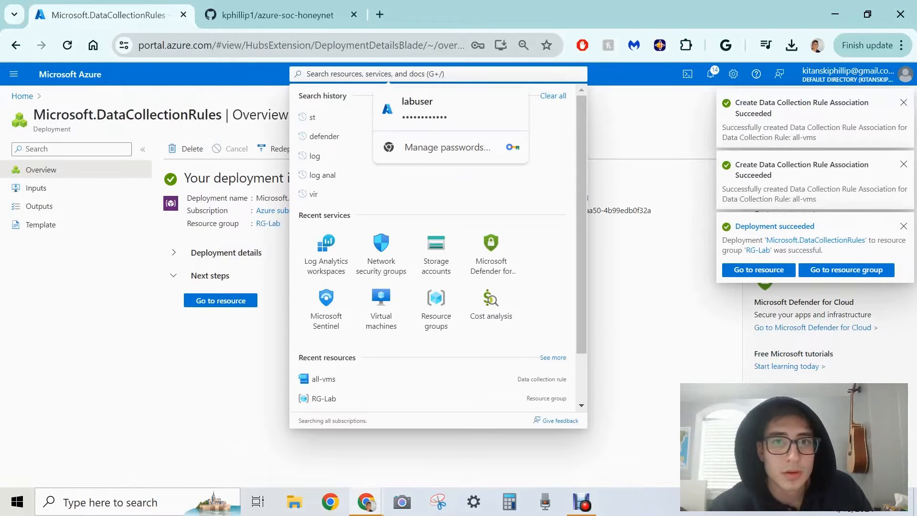
pyautogui.click(328, 260)
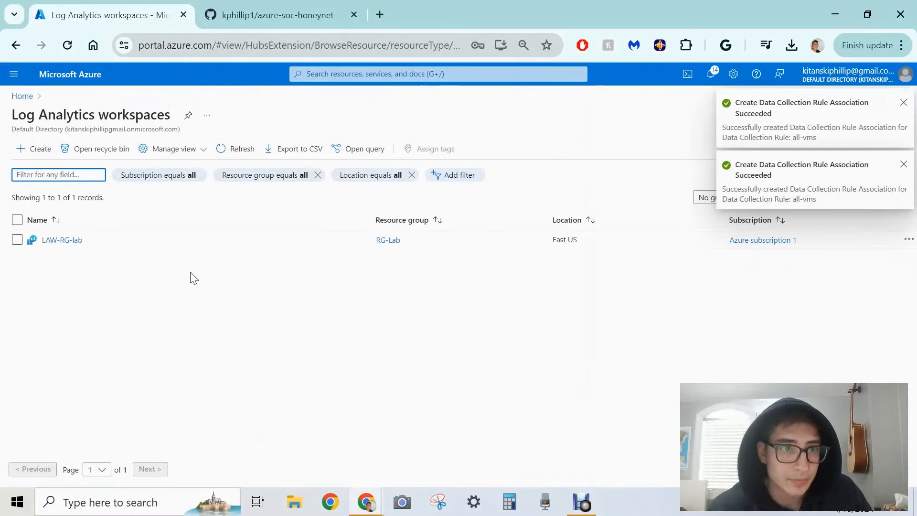
pyautogui.click(71, 244)
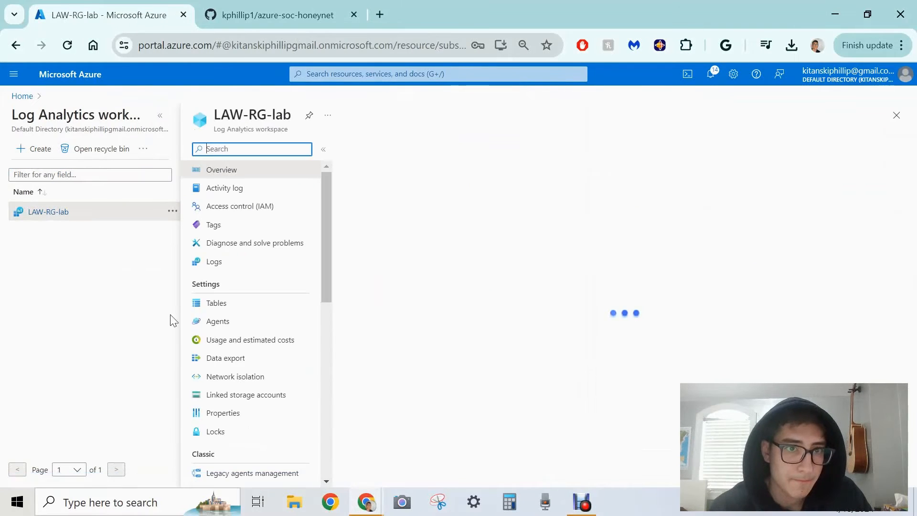
pyautogui.click(263, 325)
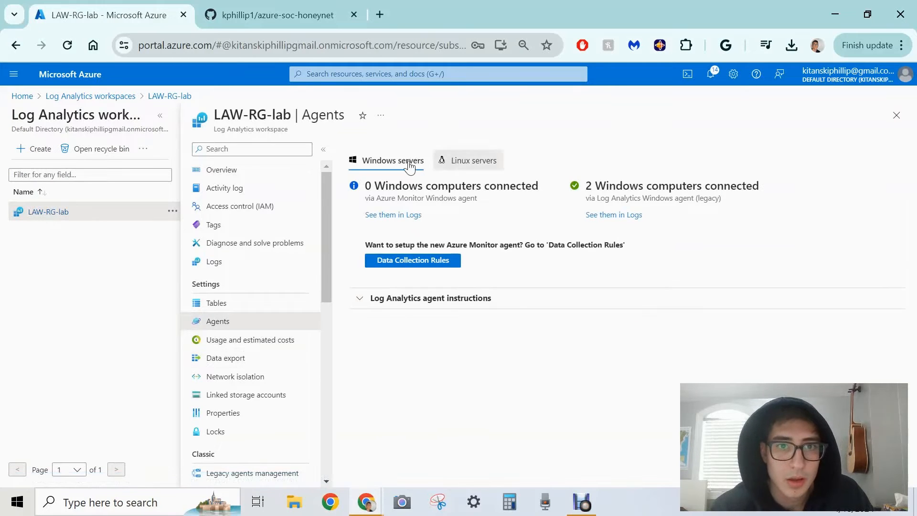
pyautogui.click(405, 268)
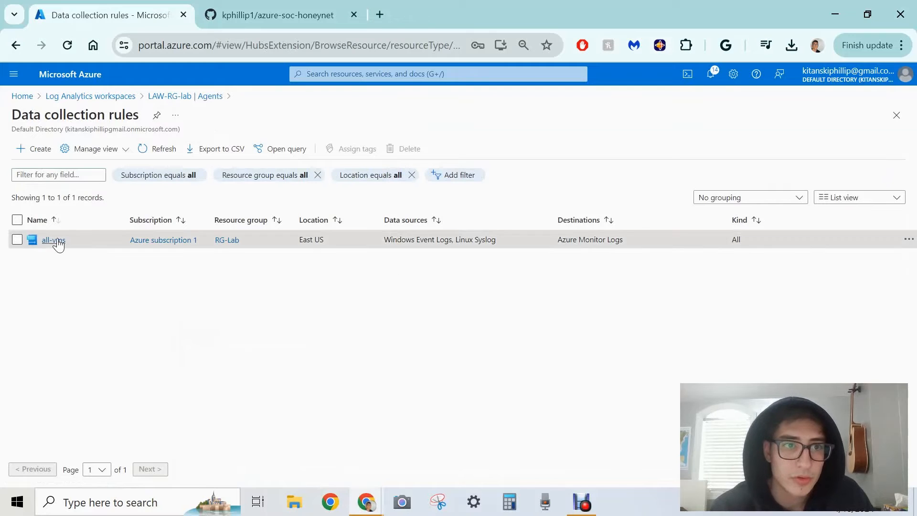
pyautogui.click(54, 240)
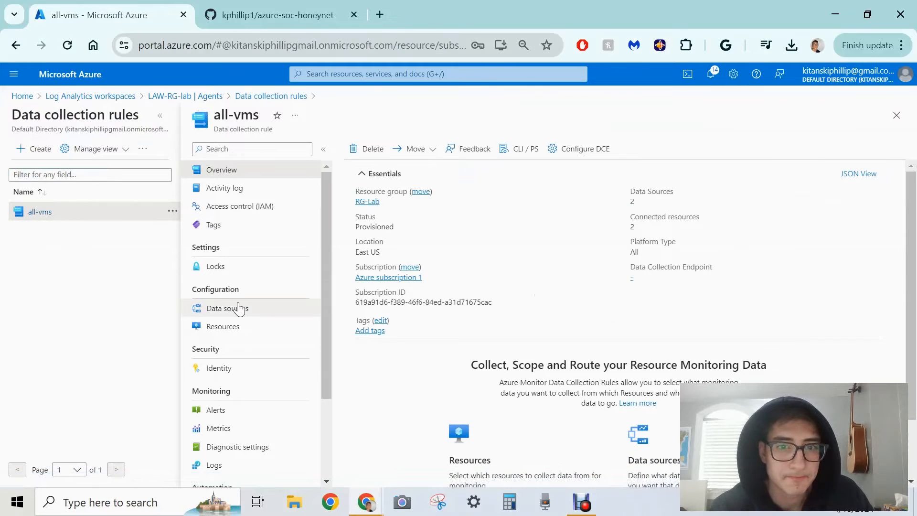
pyautogui.scroll(-2, 387, 372)
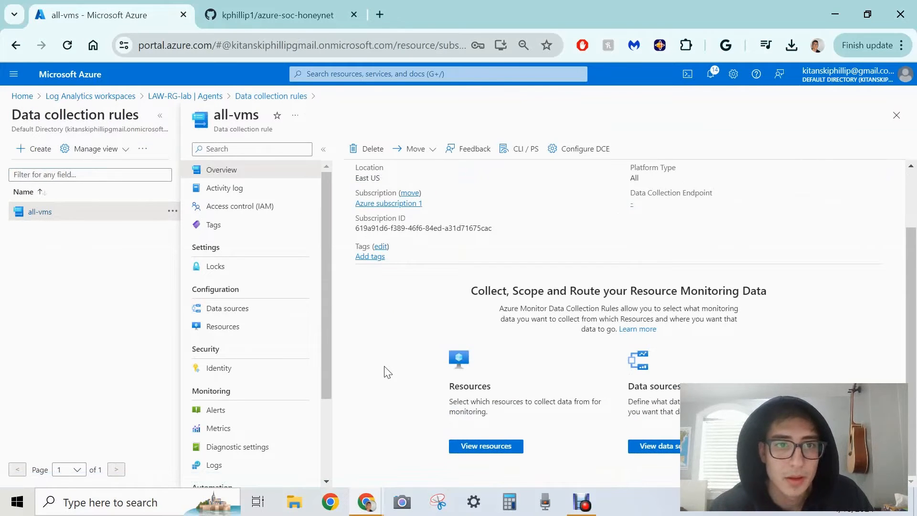
# Step: Open the Windows Event Logs data source of the all-vms rule and switch its collection to custom XPath queries
pyautogui.click(239, 309)
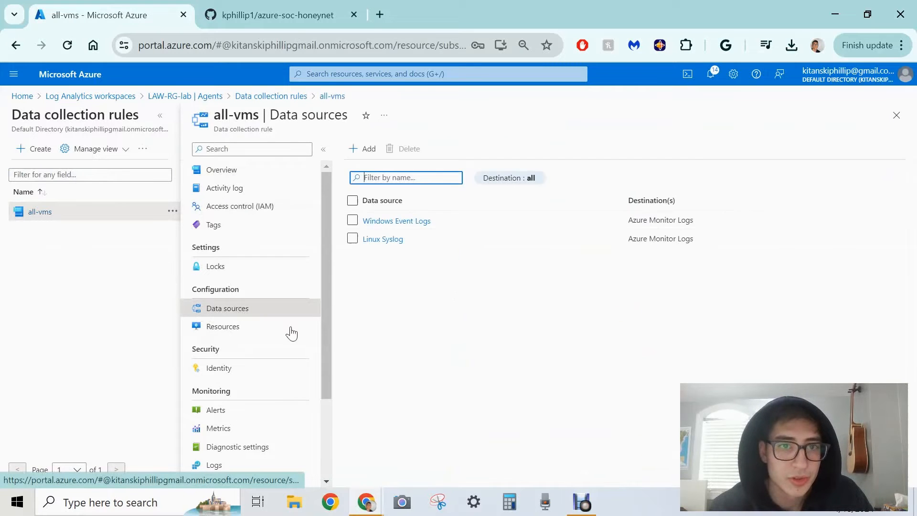
pyautogui.click(403, 221)
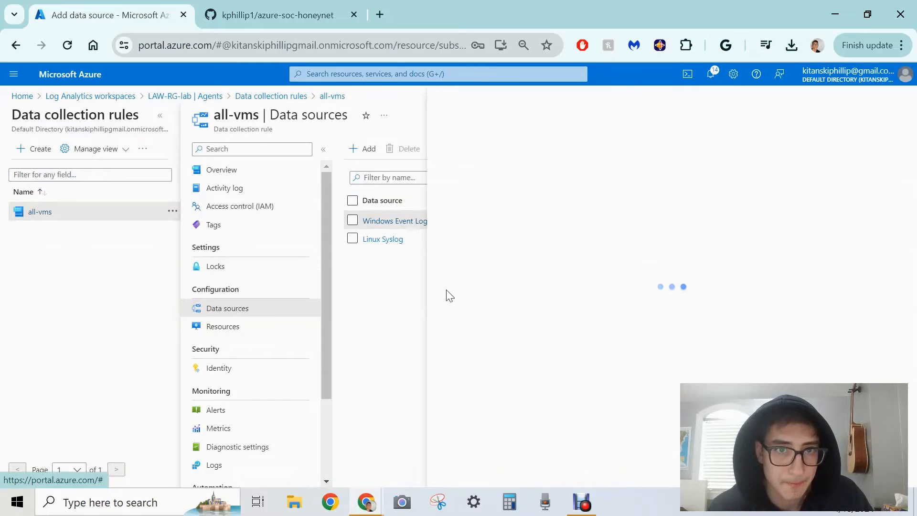
pyautogui.click(538, 291)
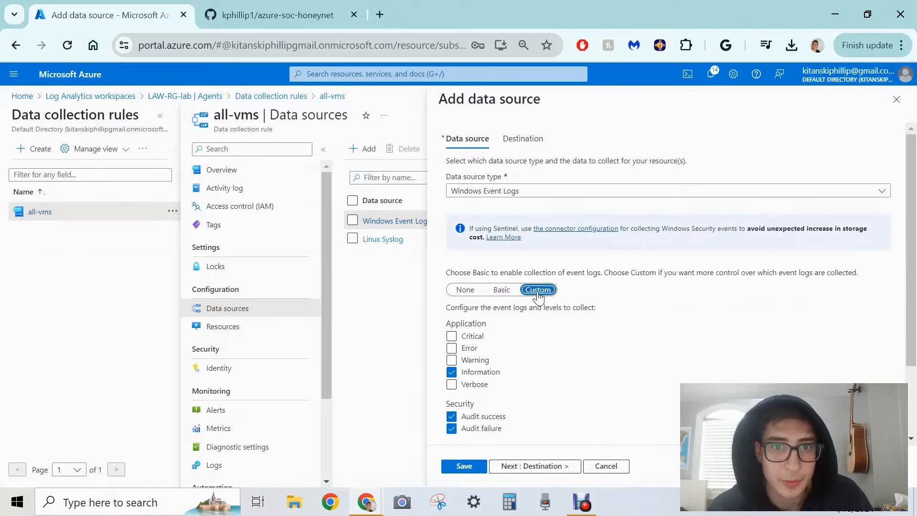
pyautogui.click(532, 321)
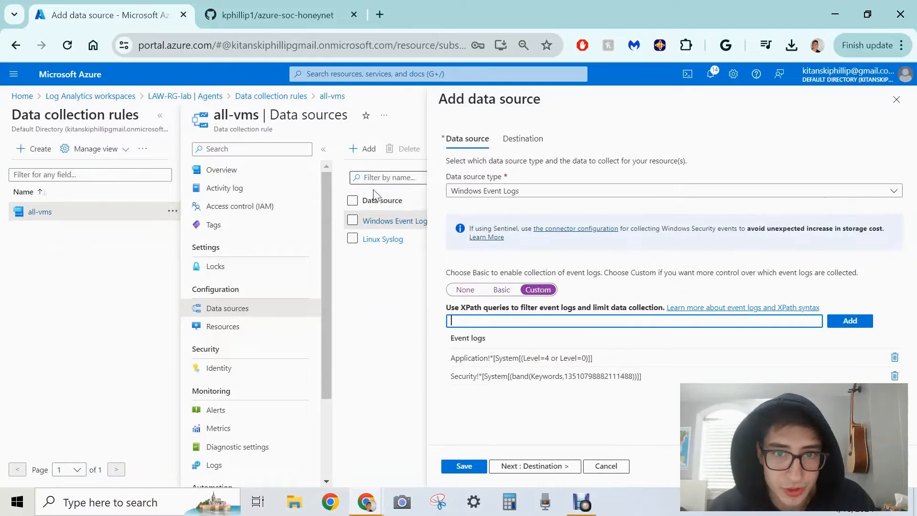
# Step: Copy the Windows Defender malware detection query (EventID=1116 or EventID=1117) from Xpath.txt on GitHub and add it to the custom event logs
pyautogui.click(262, 13)
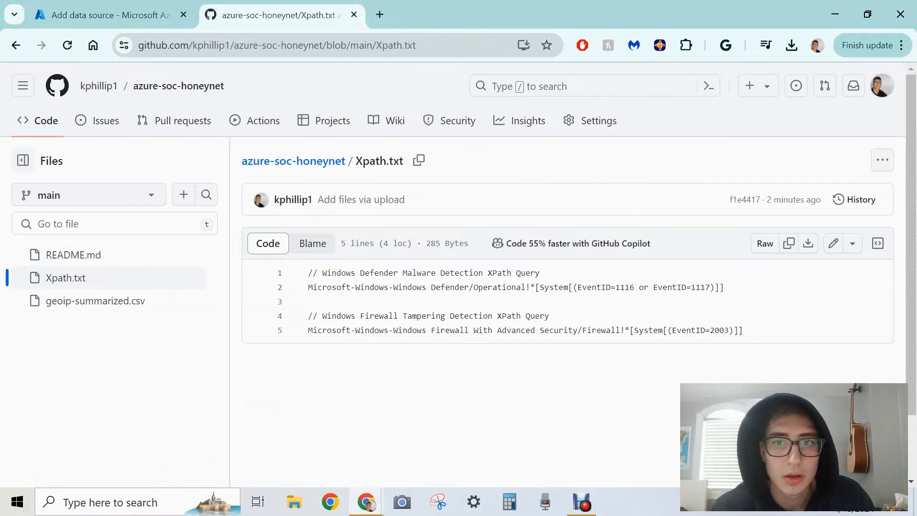
pyautogui.moveTo(724, 287); pyautogui.dragTo(308, 287)
pyautogui.hotkey('ctrl', 'c')
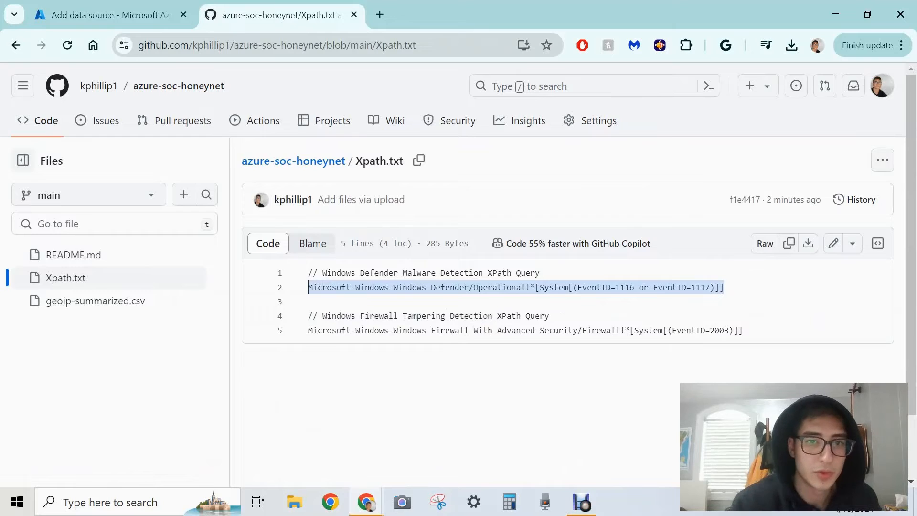
pyautogui.click(151, 15)
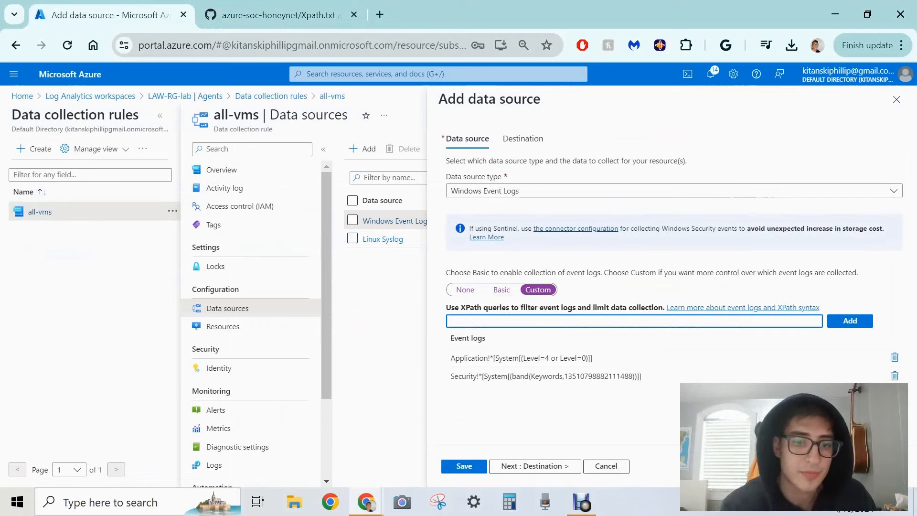
pyautogui.hotkey('ctrl', 'v')
pyautogui.click(842, 324)
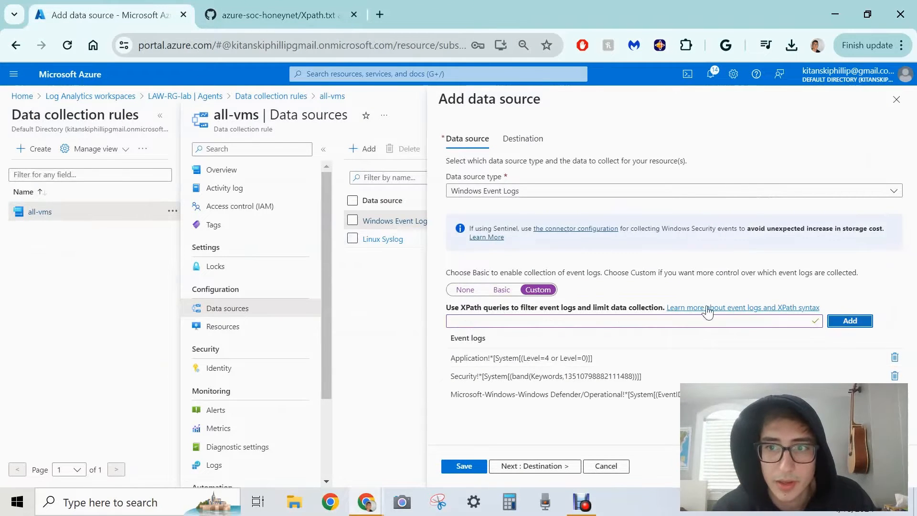
# Step: Copy the Windows Firewall tampering detection query (EventID=2003) from Xpath.txt on GitHub and add it to the custom event logs
pyautogui.click(242, 8)
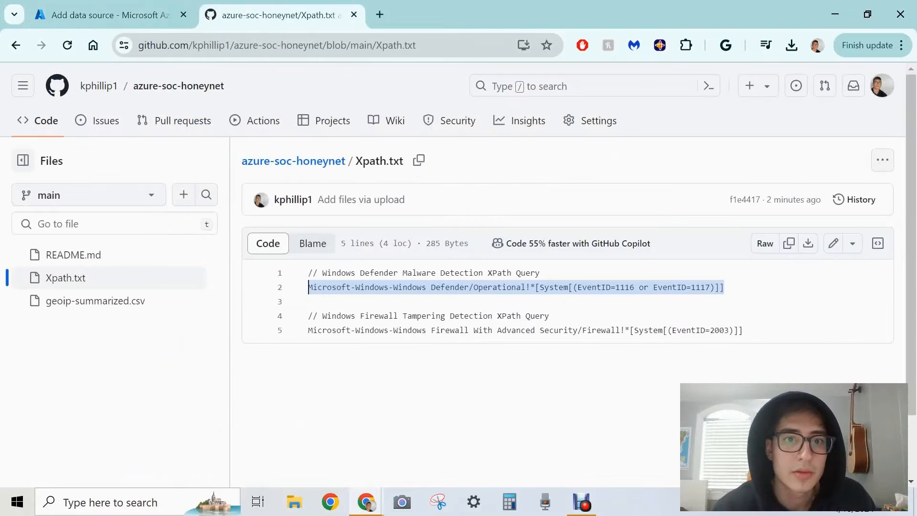
pyautogui.moveTo(309, 330); pyautogui.dragTo(744, 330)
pyautogui.hotkey('ctrl', 'c')
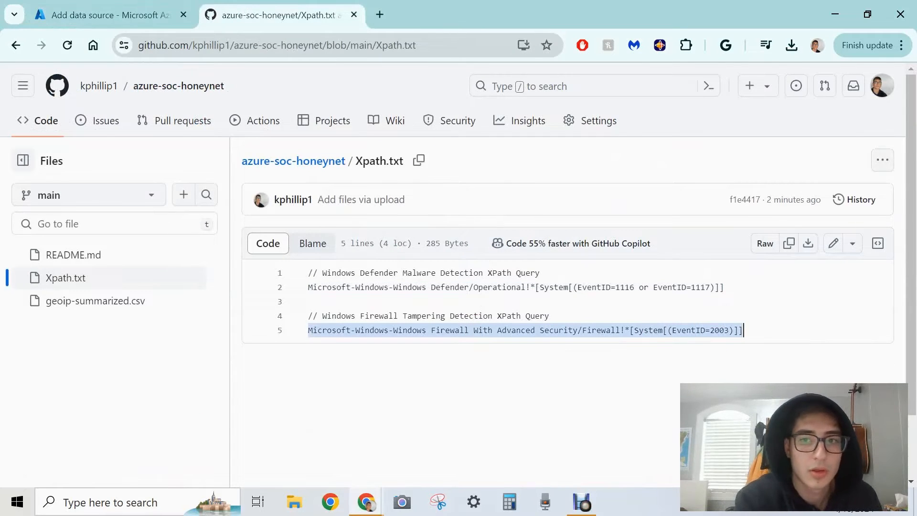
pyautogui.click(158, 8)
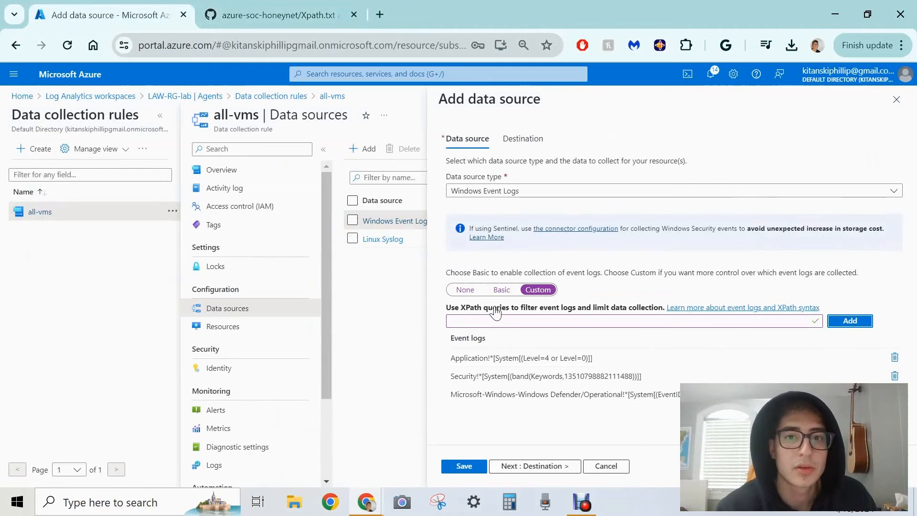
pyautogui.hotkey('ctrl', 'v')
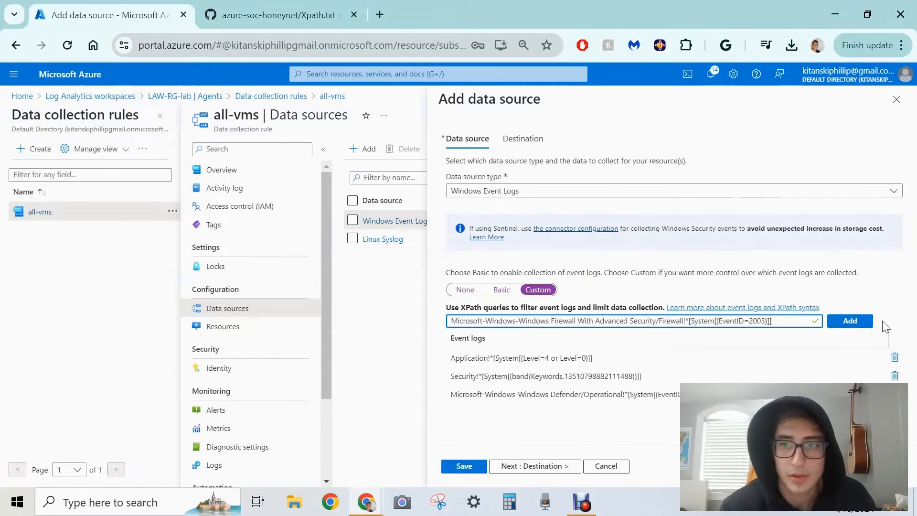
pyautogui.click(850, 321)
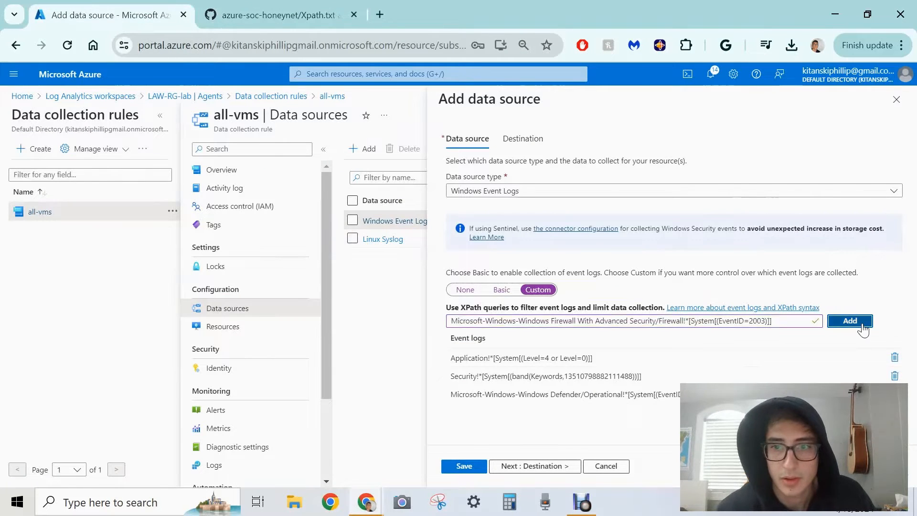
# Step: Check that the data source's destination is Azure Monitor Logs with account LAW-RG-lab (RG-Lab) and save the data source
pyautogui.click(539, 466)
pyautogui.click(784, 230)
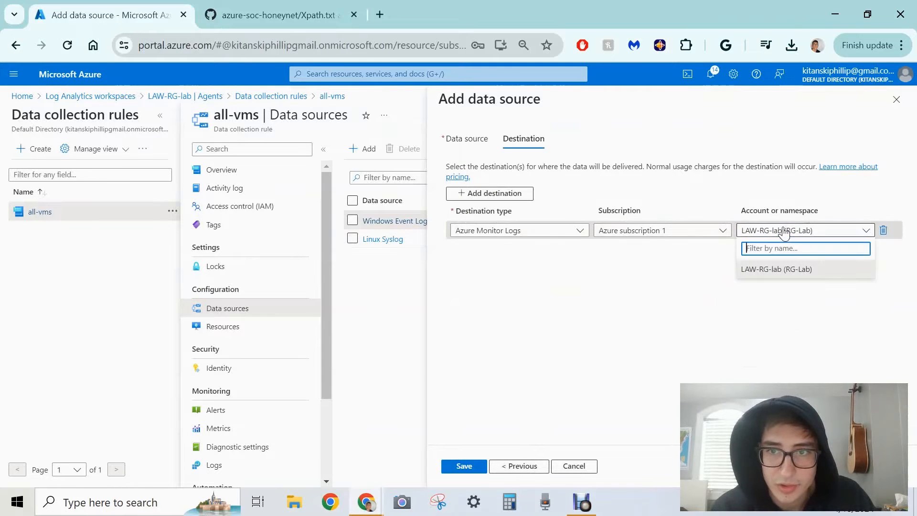
pyautogui.click(784, 230)
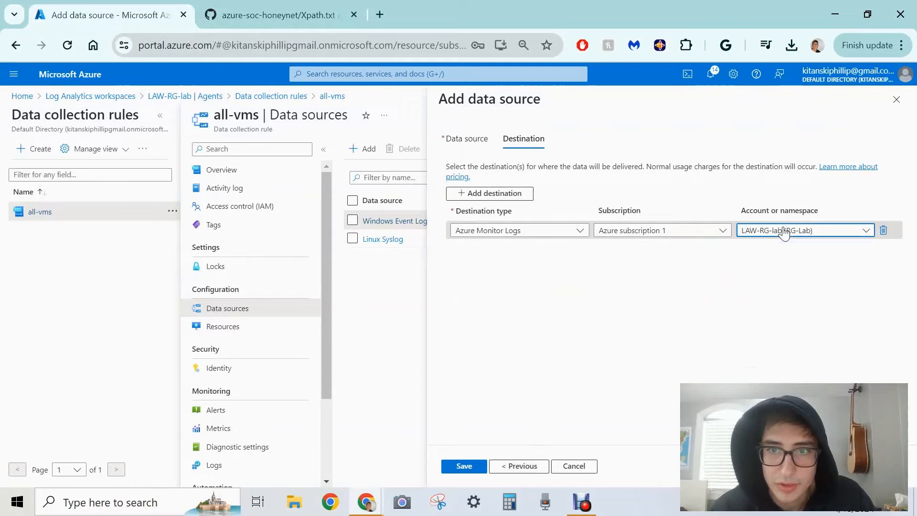
pyautogui.click(525, 233)
pyautogui.click(525, 233)
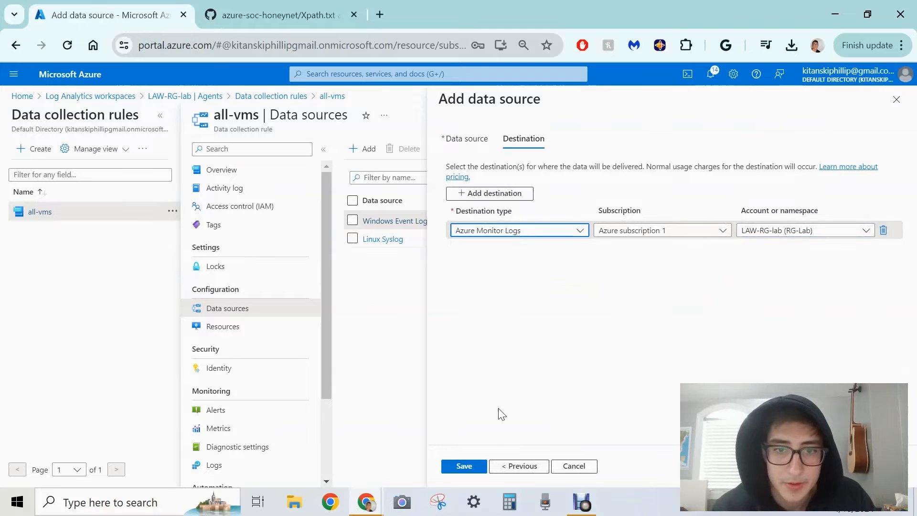
pyautogui.click(465, 466)
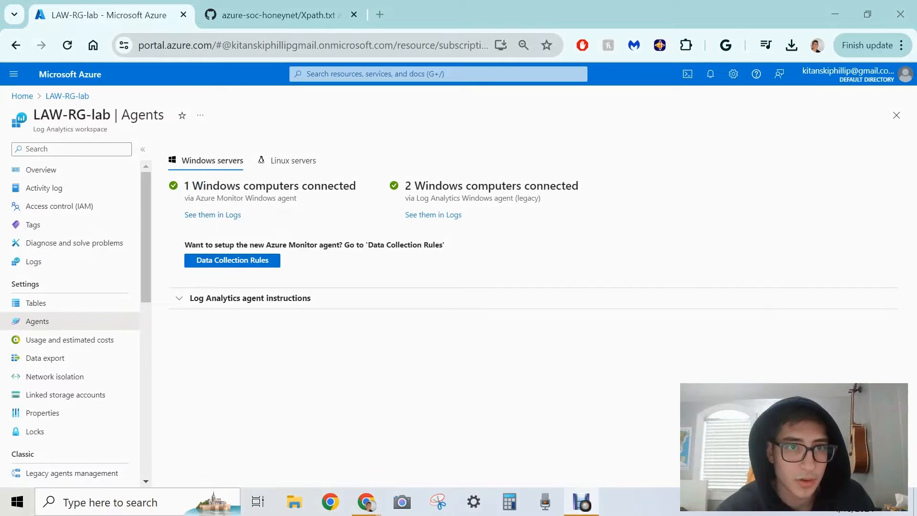
# Step: Check the agent connection status of the Windows and Linux servers in the LAW-RG-lab workspace
pyautogui.moveTo(191, 185); pyautogui.dragTo(273, 186)
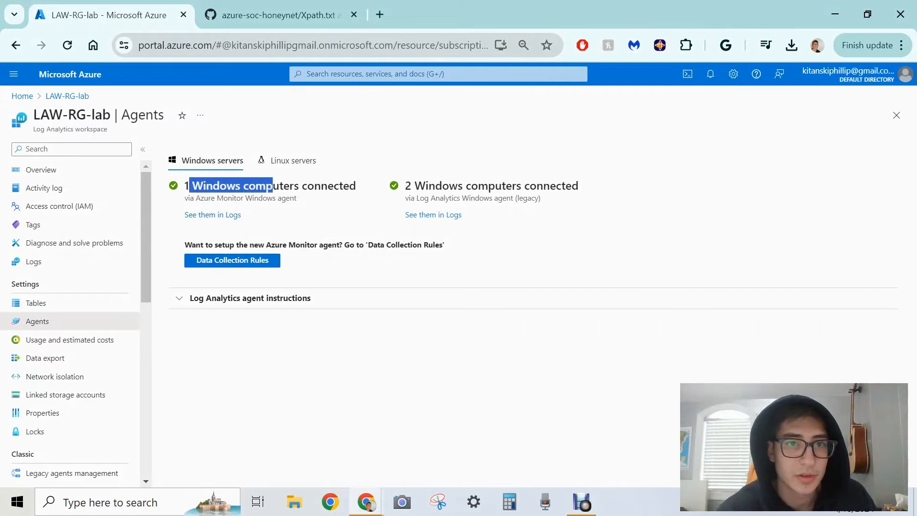
pyautogui.moveTo(211, 198); pyautogui.dragTo(289, 198)
pyautogui.click(287, 161)
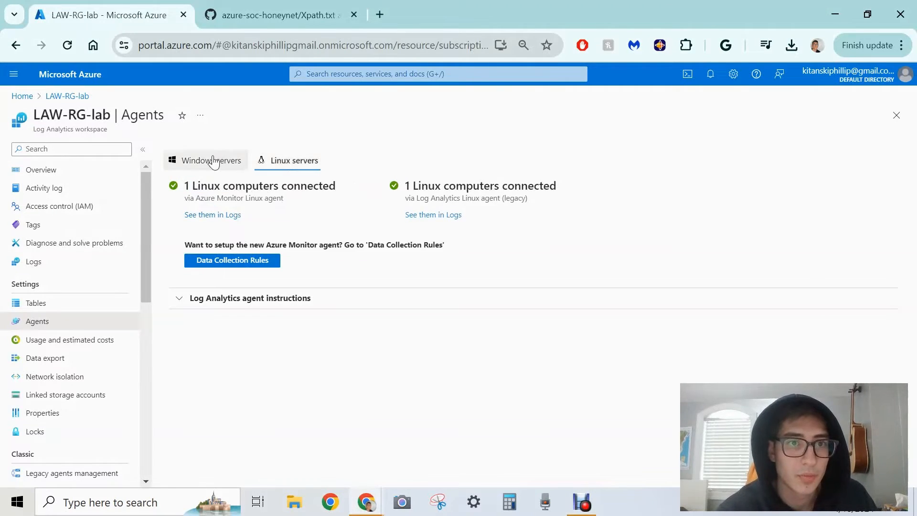
pyautogui.click(213, 162)
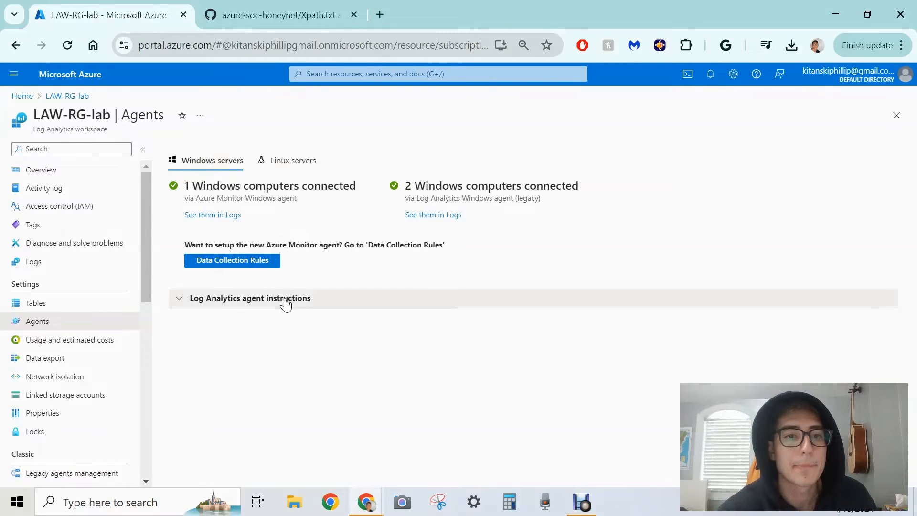
# Step: Find the Log Analytics workspaces service, open the Logs page of LAW-RG-lab and dismiss the Queries dialog
pyautogui.click(307, 74)
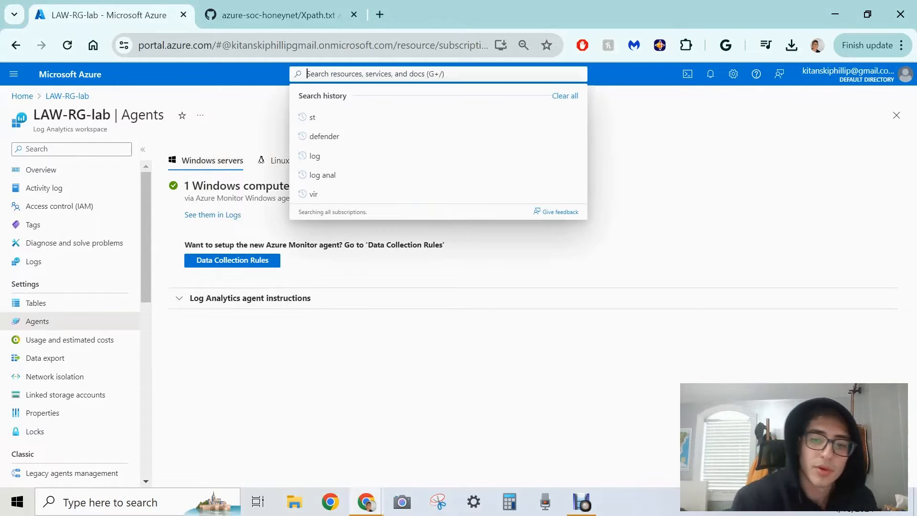
pyautogui.write('log')
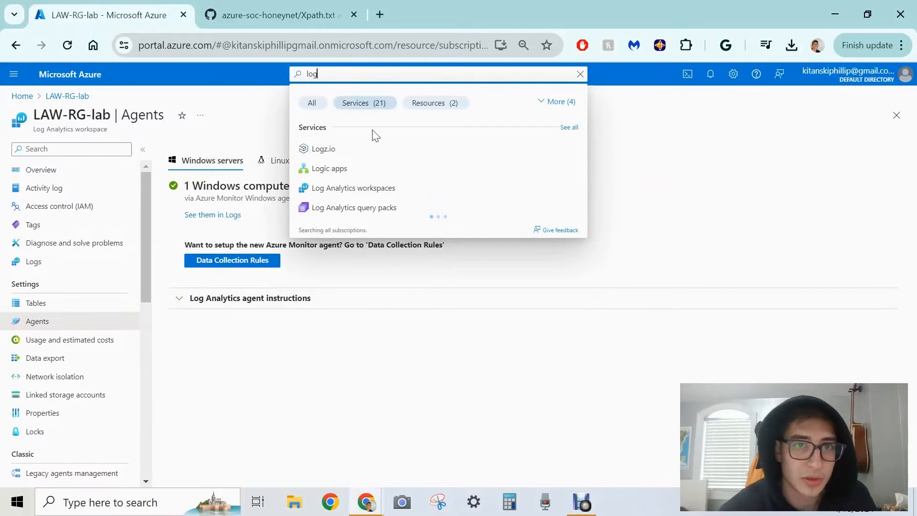
pyautogui.click(357, 191)
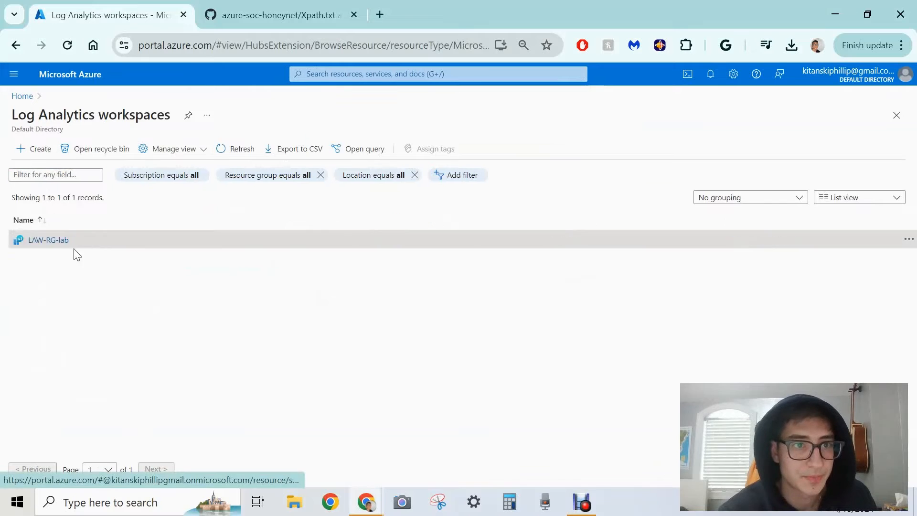
pyautogui.click(74, 247)
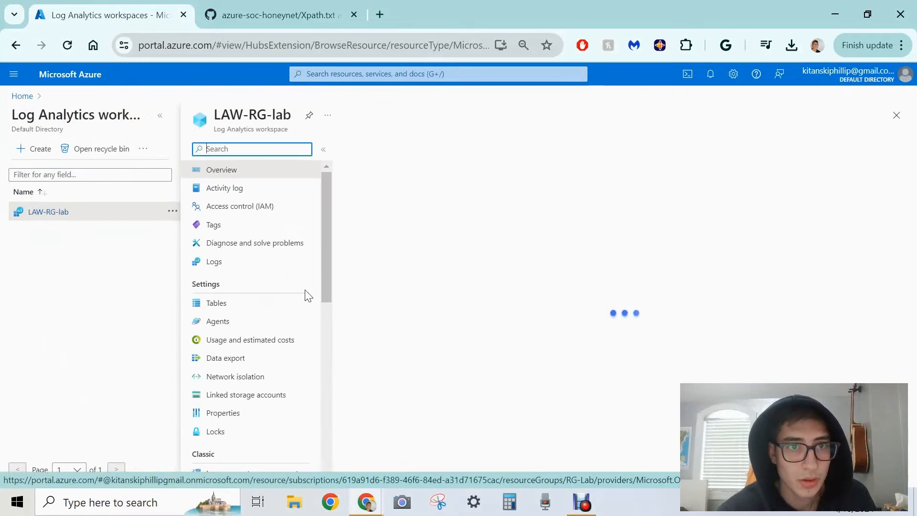
pyautogui.click(236, 264)
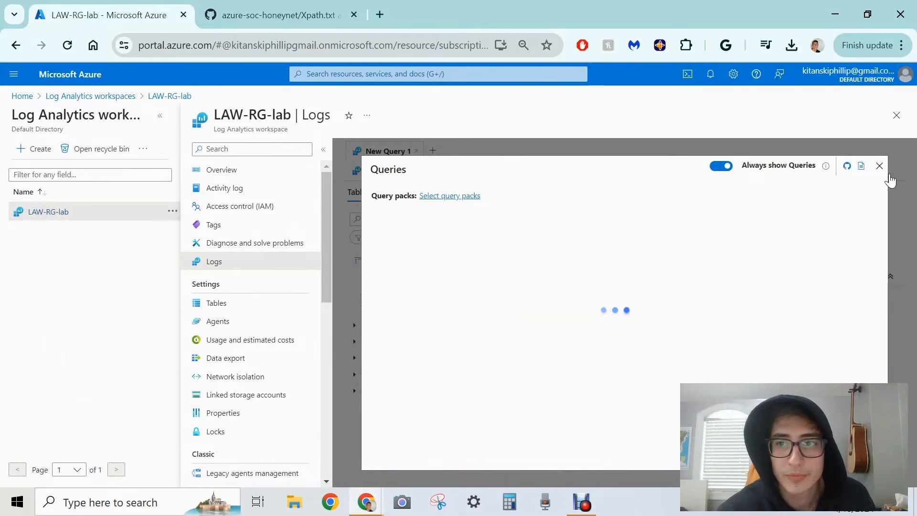
pyautogui.click(880, 168)
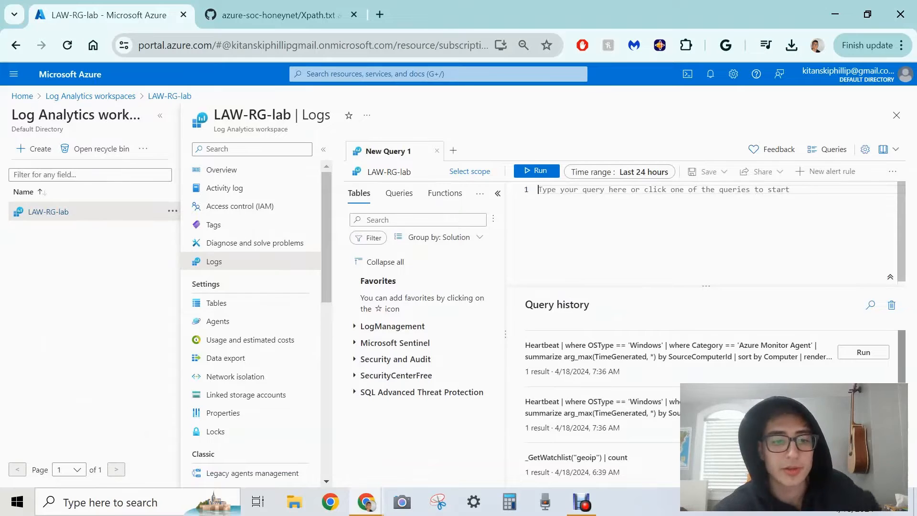
# Step: Try to run a log query on a table named Syslogs
pyautogui.write('Sysl')
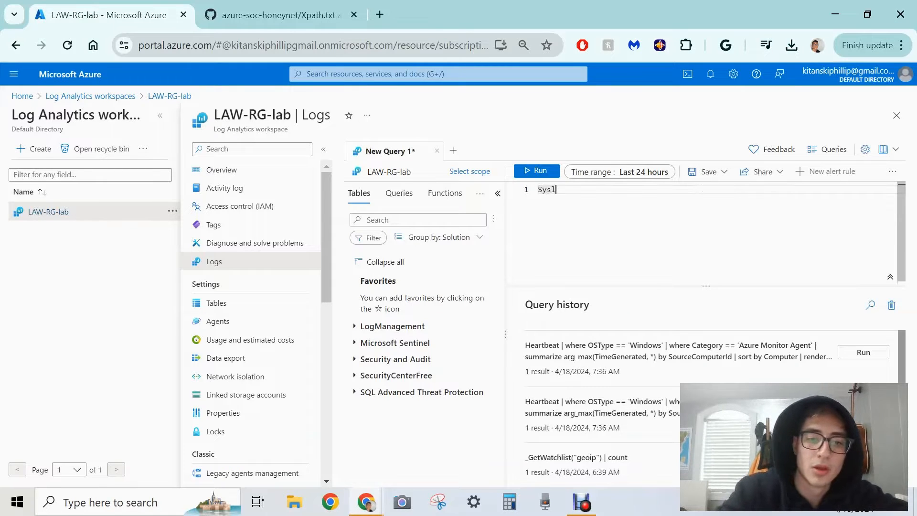
pyautogui.write('ogs')
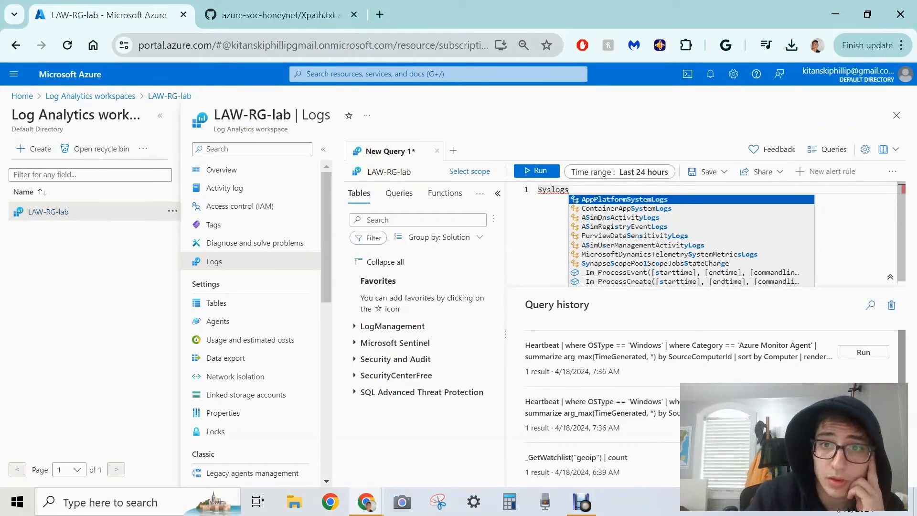
pyautogui.hotkey('shift', 'Return')
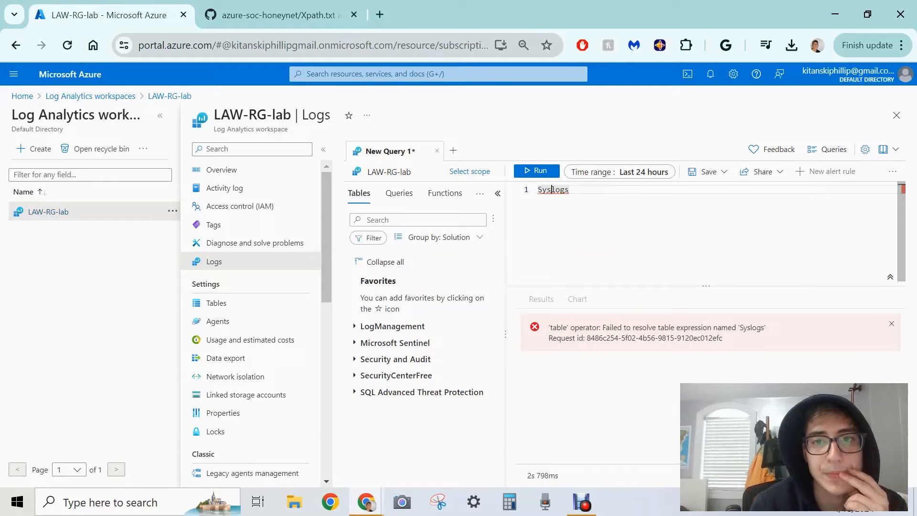
# Step: Correct the query to Syslog, run it, and review the returned entries' messages, process IDs, host IPs and process names
pyautogui.moveTo(572, 199)
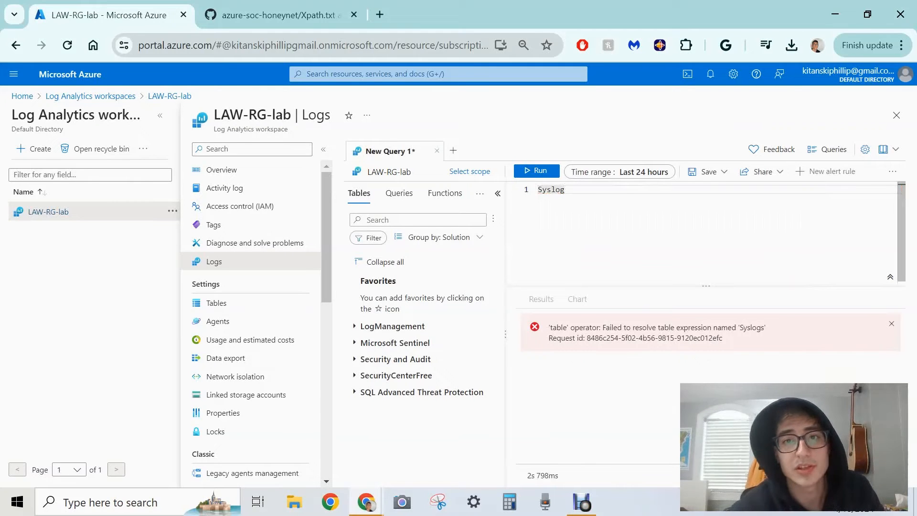
pyautogui.hotkey('shift', 'Return')
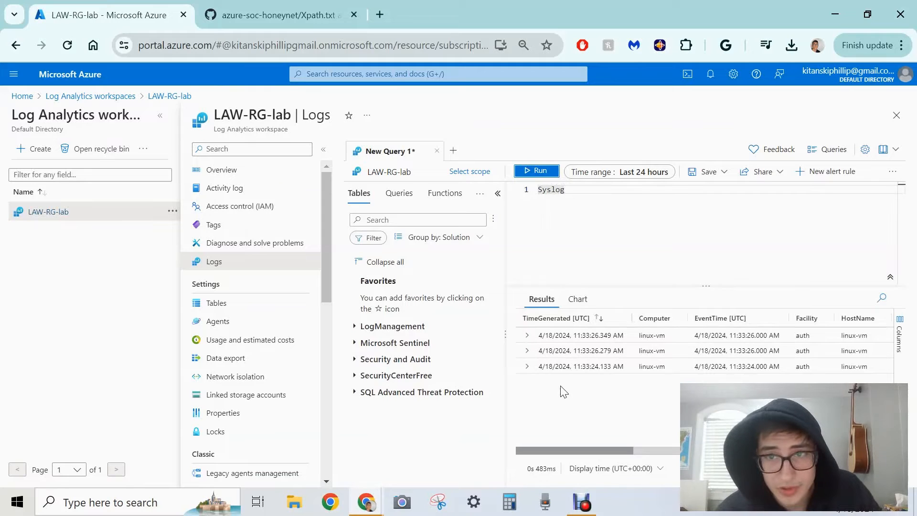
pyautogui.hscroll(5, 607, 381)
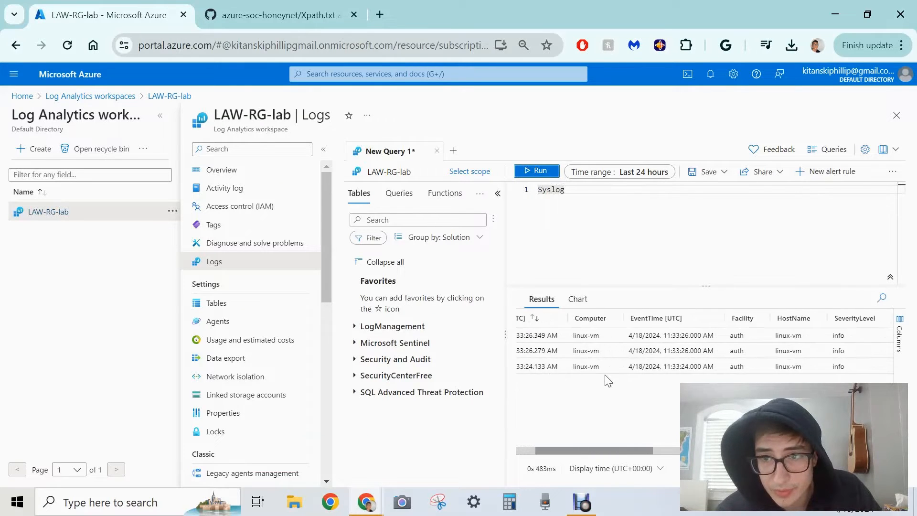
pyautogui.hscroll(8, 608, 381)
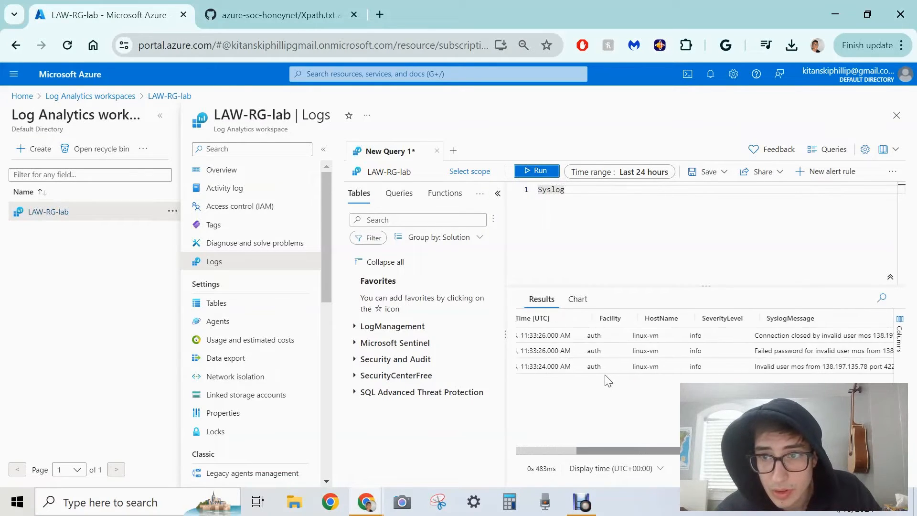
pyautogui.hscroll(3, 608, 381)
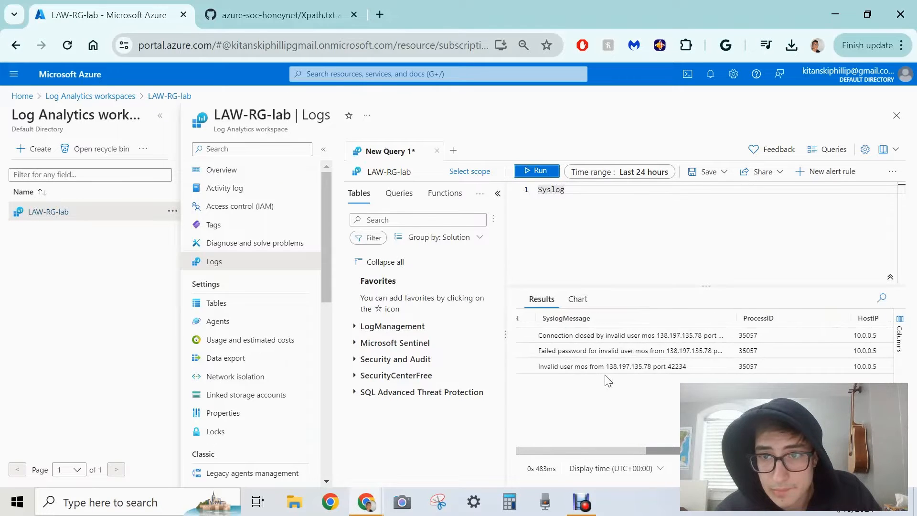
pyautogui.hscroll(-1, 608, 380)
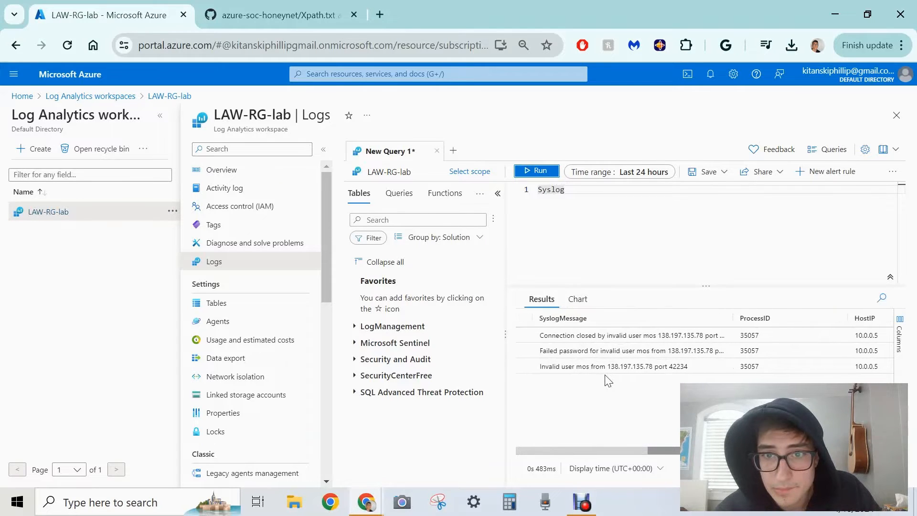
pyautogui.hscroll(6, 607, 380)
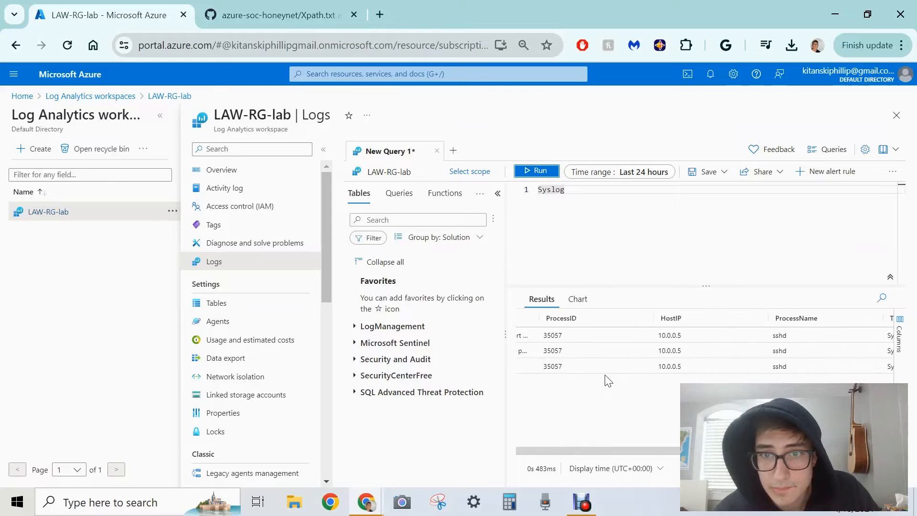
pyautogui.hscroll(-6, 606, 380)
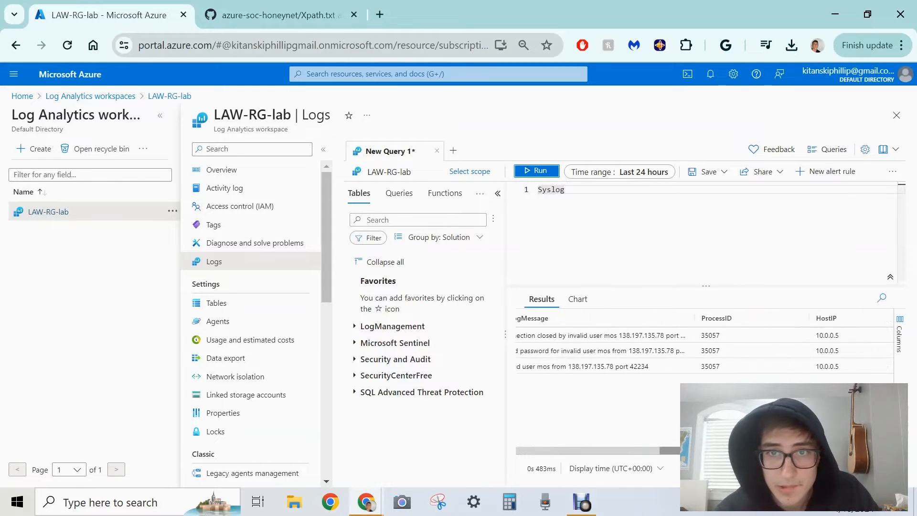
# Step: Replace the query with SecurityEvent, run it, and look through the returned Windows security events
pyautogui.click(565, 190)
pyautogui.press('BackSpace')
pyautogui.press('BackSpace')
pyautogui.press('BackSpace')
pyautogui.press('BackSpace')
pyautogui.press('BackSpace')
pyautogui.press('BackSpace')
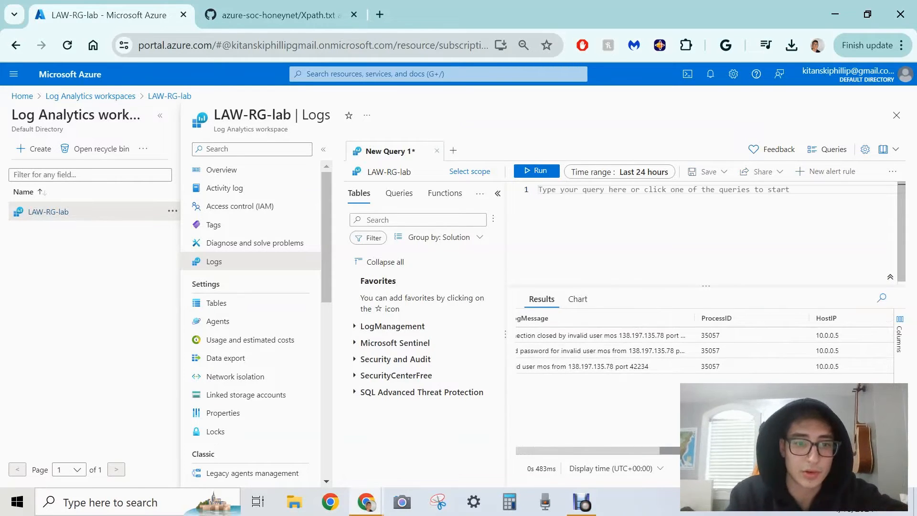
pyautogui.write('Secur')
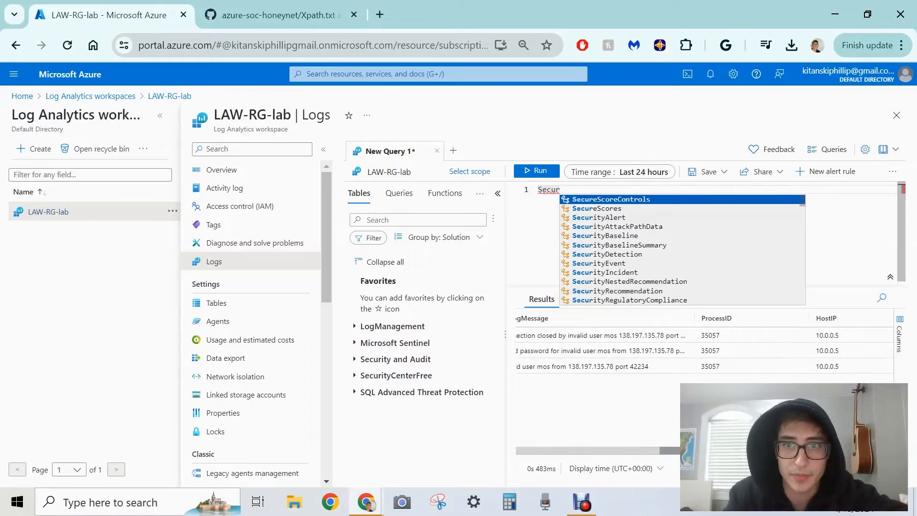
pyautogui.write('ity')
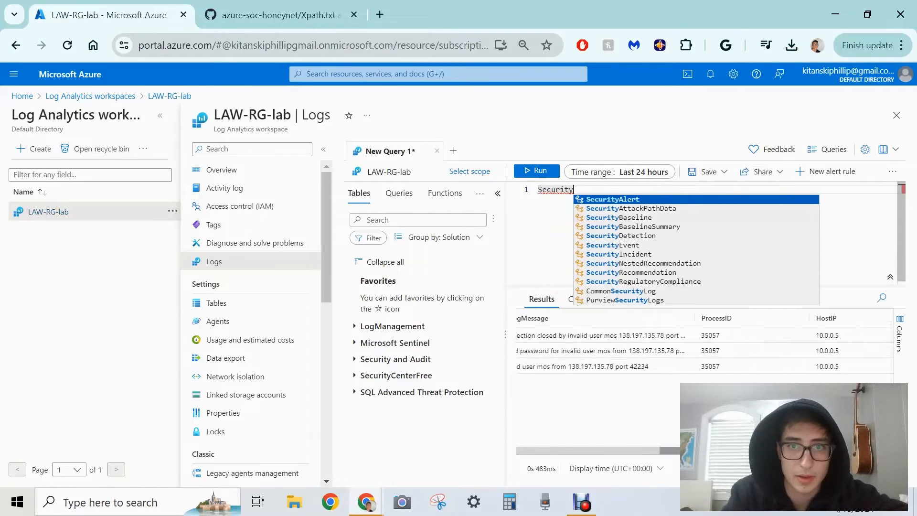
pyautogui.write('Ev')
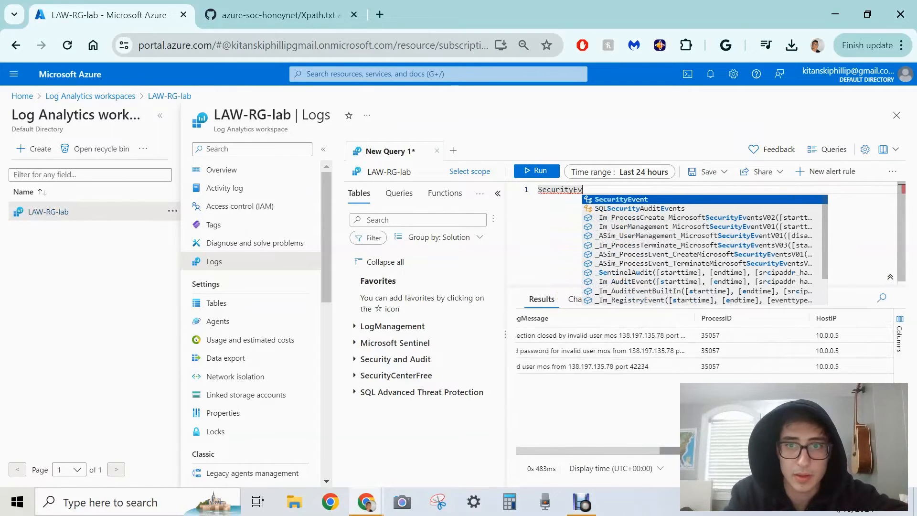
pyautogui.click(621, 200)
pyautogui.click(541, 171)
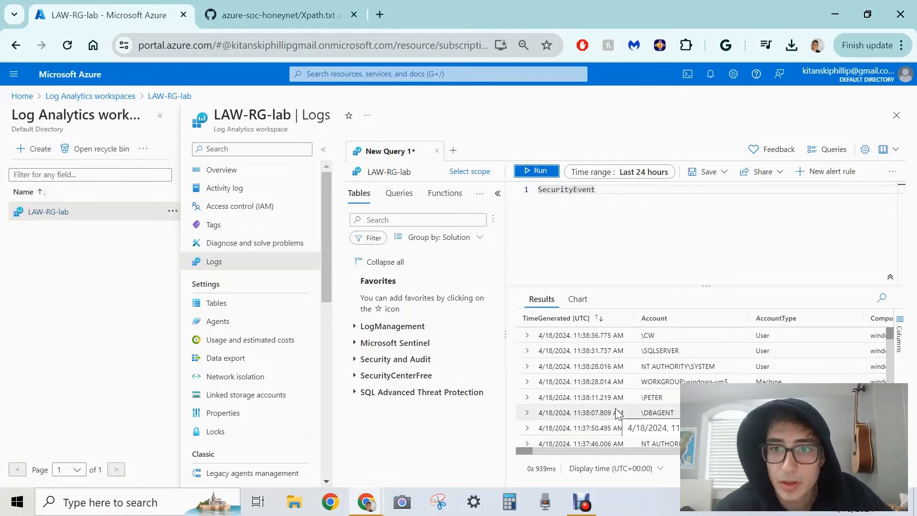
pyautogui.scroll(-5, 616, 413)
pyautogui.click(596, 190)
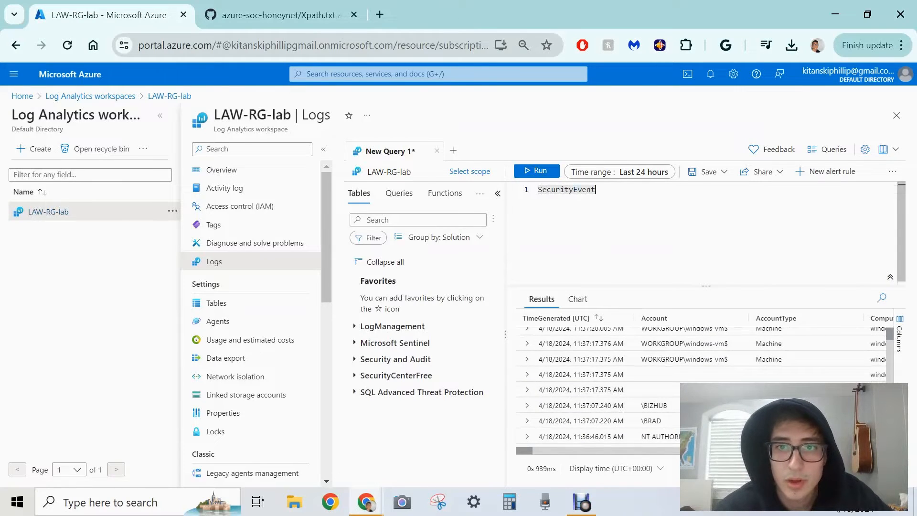
# Step: Replace the query with AzureNetworkAnalytics_CL and try to run it on the LAW-RG-lab workspace
pyautogui.hotkey('ctrl', 'a')
pyautogui.press('BackSpace')
pyautogui.write('Azure')
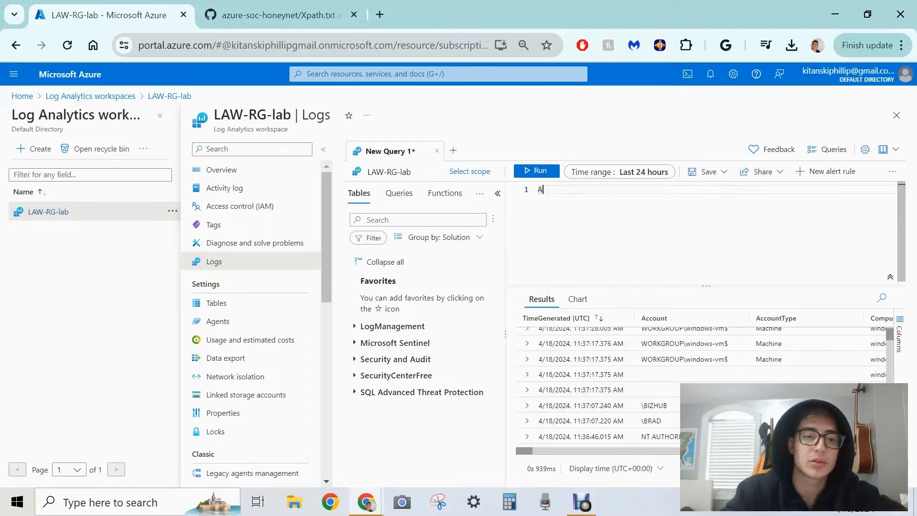
pyautogui.write('NetworkAnalytics_CL')
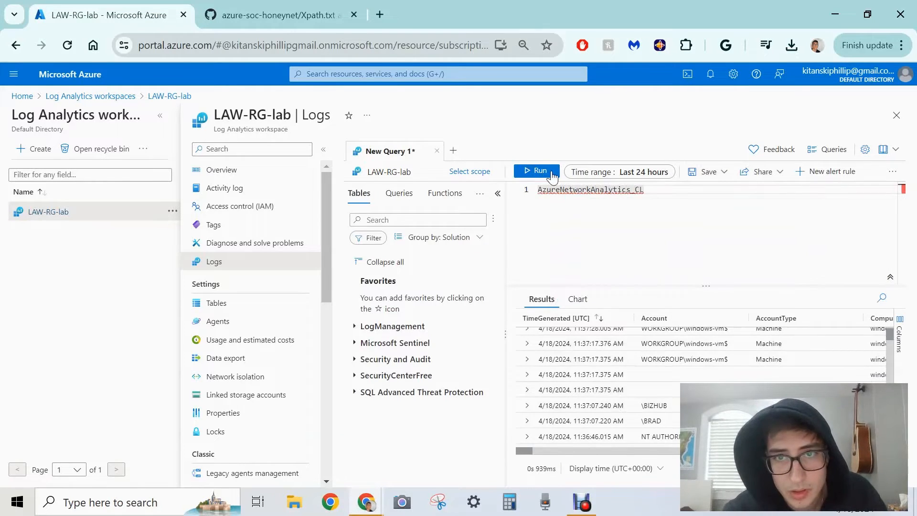
pyautogui.hotkey('shift', 'Return')
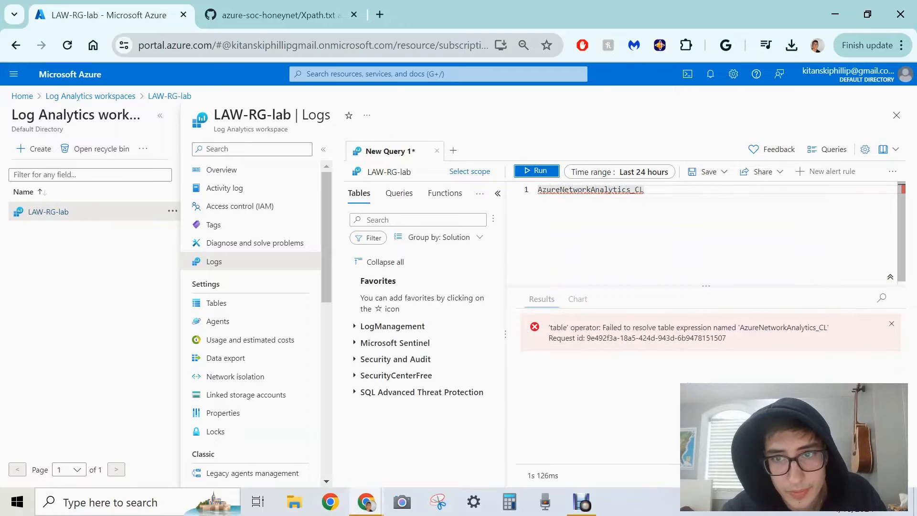
# Step: Check the spelling of the AzureNetworkAnalytics_CL table name in the query and run it again
pyautogui.moveTo(646, 190); pyautogui.dragTo(609, 190)
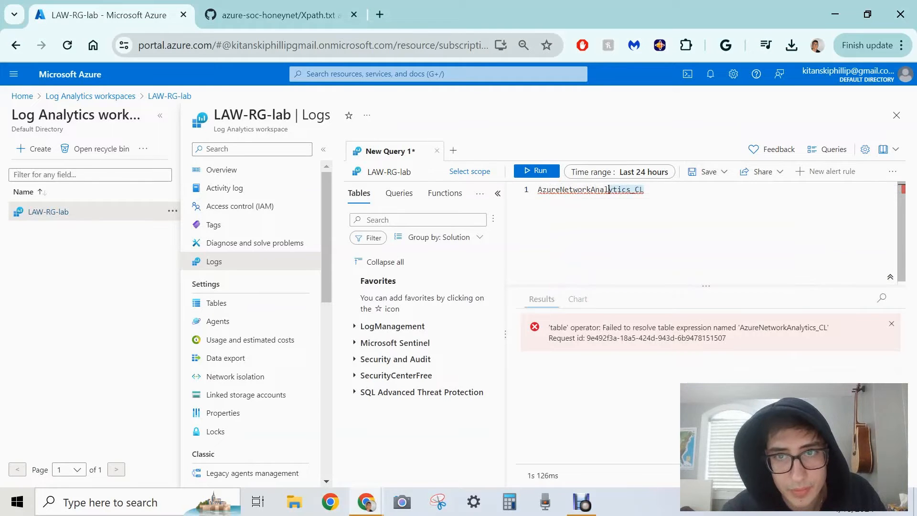
pyautogui.click(645, 189)
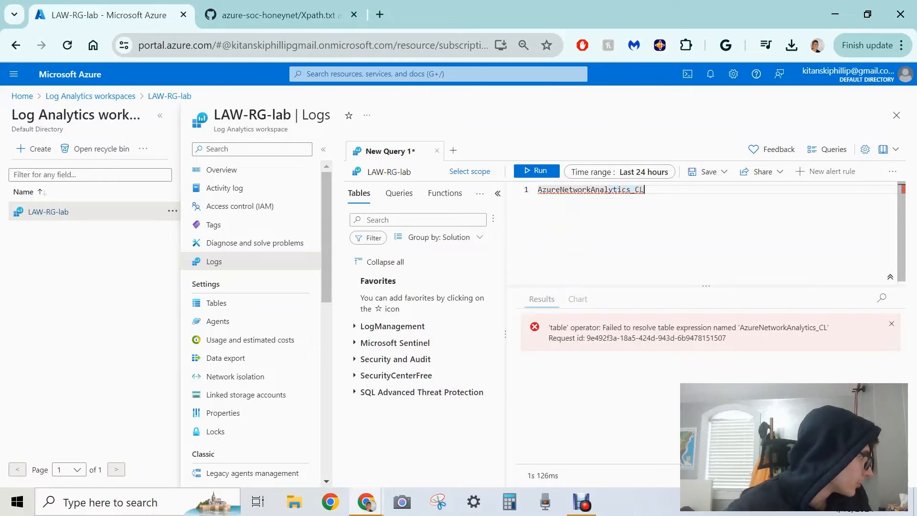
pyautogui.moveTo(645, 189); pyautogui.dragTo(538, 189)
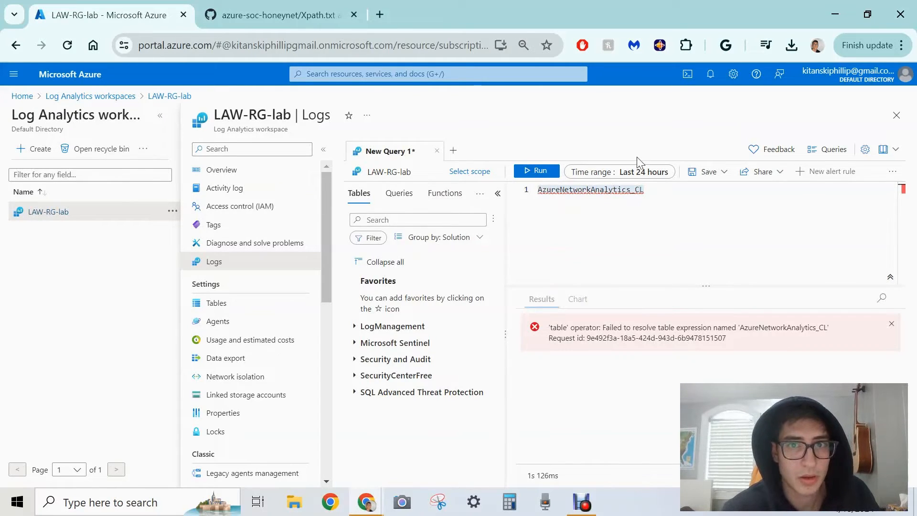
pyautogui.click(705, 190)
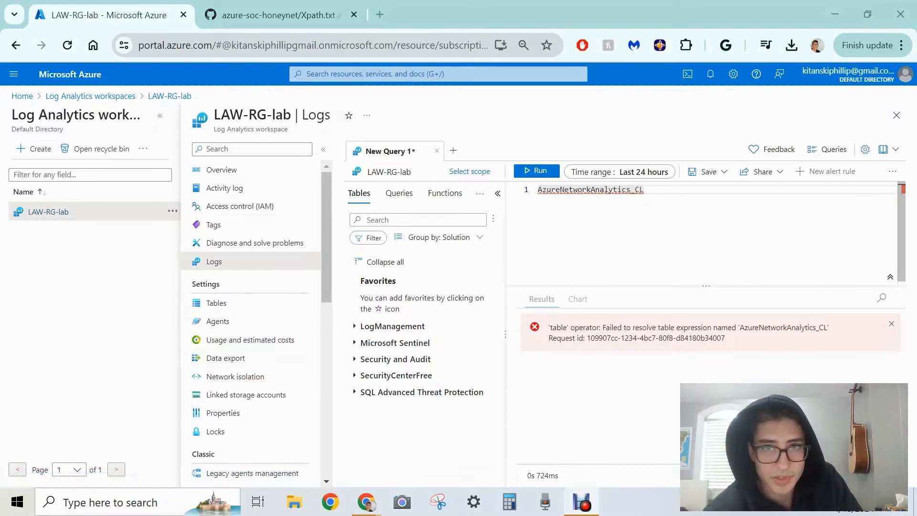
pyautogui.click(552, 171)
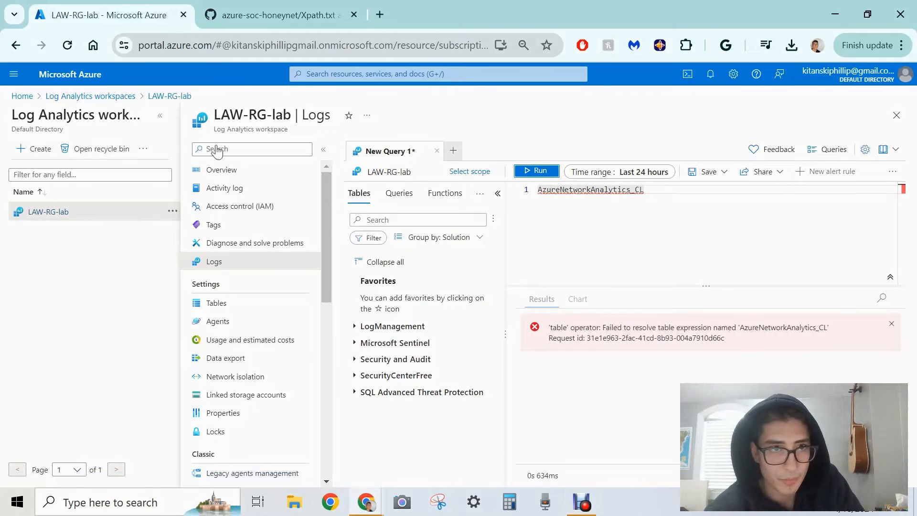
# Step: Search the portal for entra and open the Microsoft Entra ID service
pyautogui.click(454, 74)
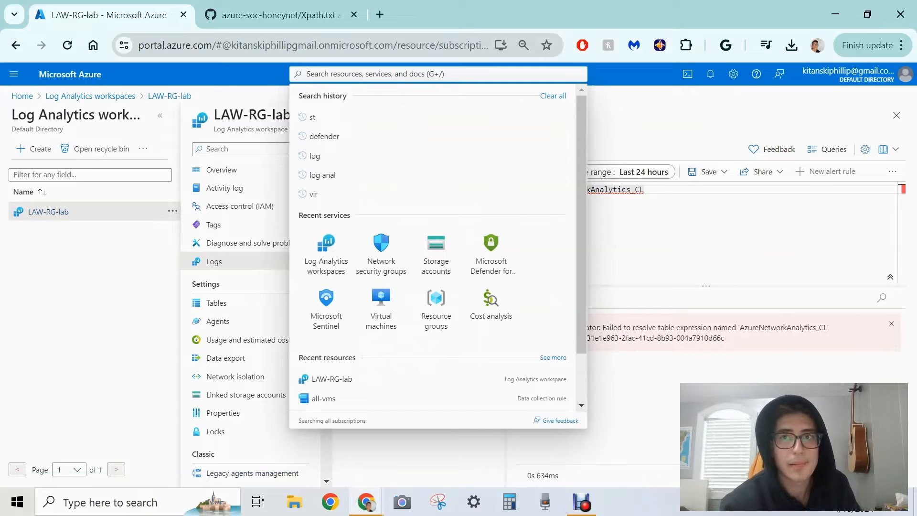
pyautogui.write('e')
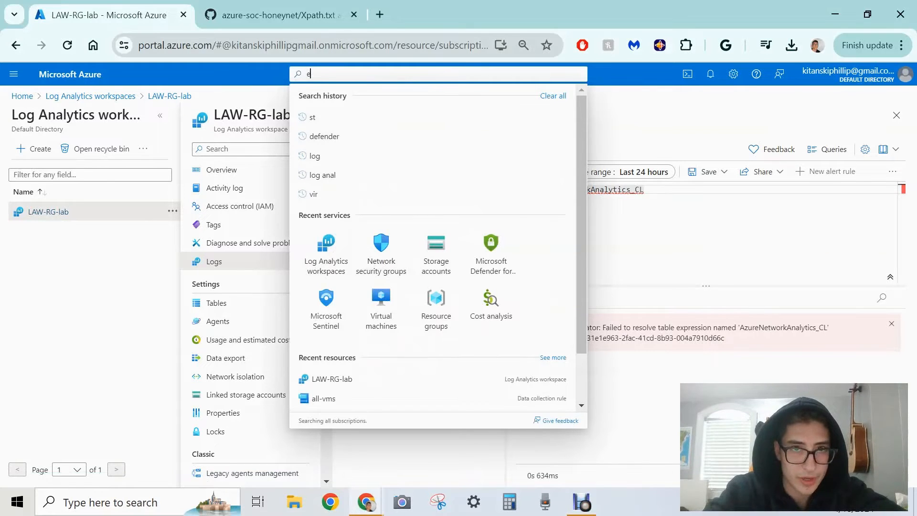
pyautogui.write('ntra')
pyautogui.click(356, 149)
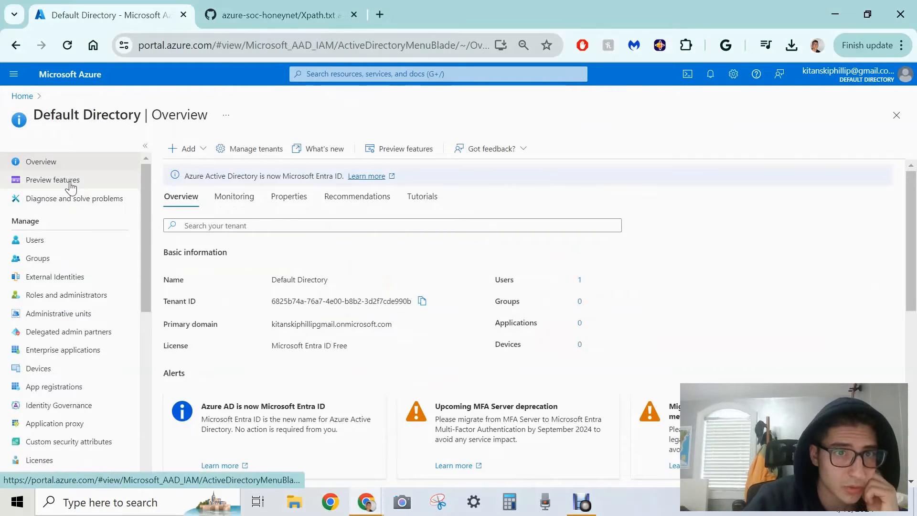
# Step: Open the sign-in logs of Default Directory and review the interactive user sign-ins from the last 24 hours
pyautogui.scroll(-1, 70, 187)
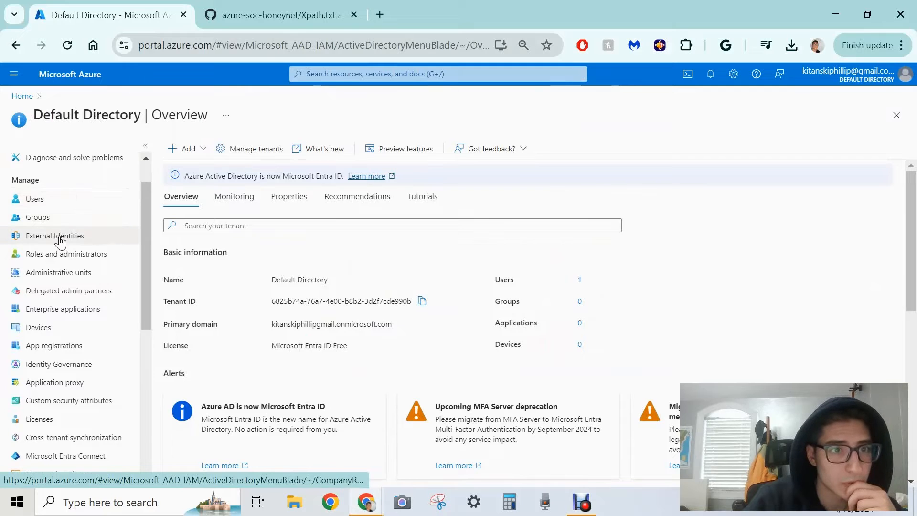
pyautogui.scroll(-2, 70, 275)
pyautogui.scroll(-5, 68, 283)
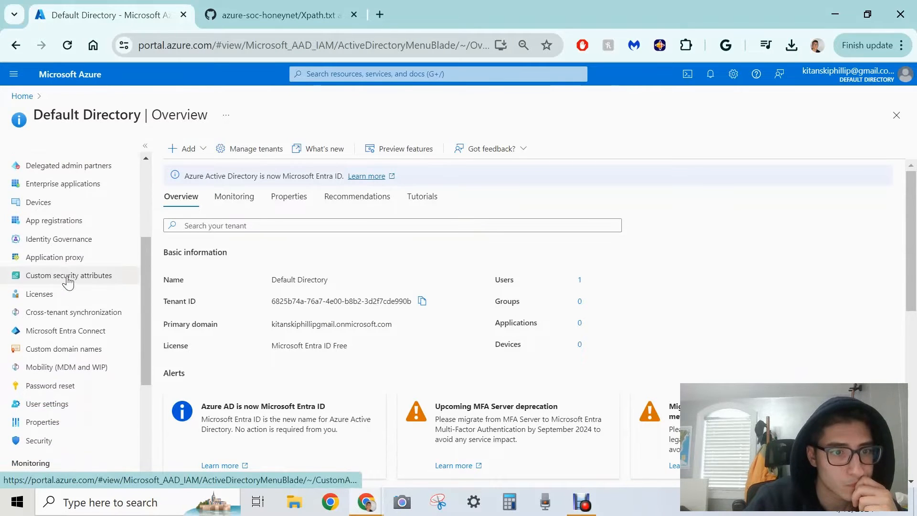
pyautogui.scroll(-1, 68, 283)
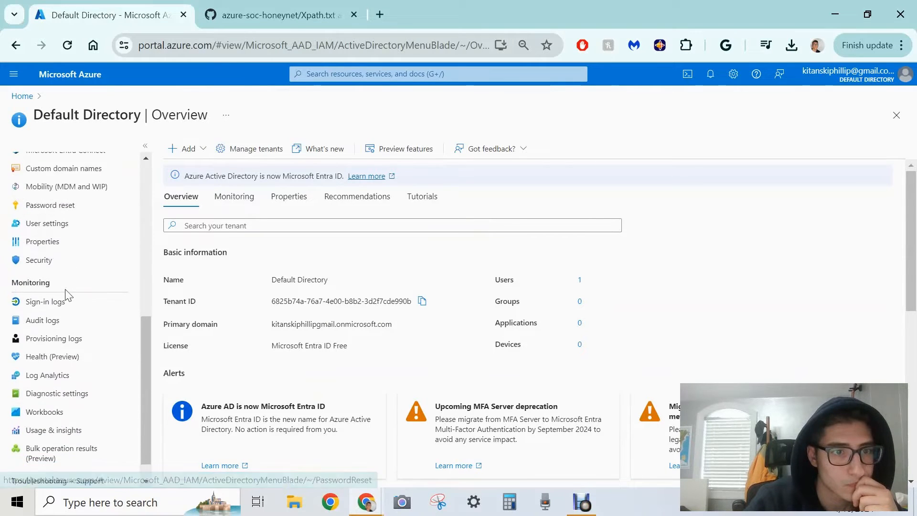
pyautogui.click(59, 306)
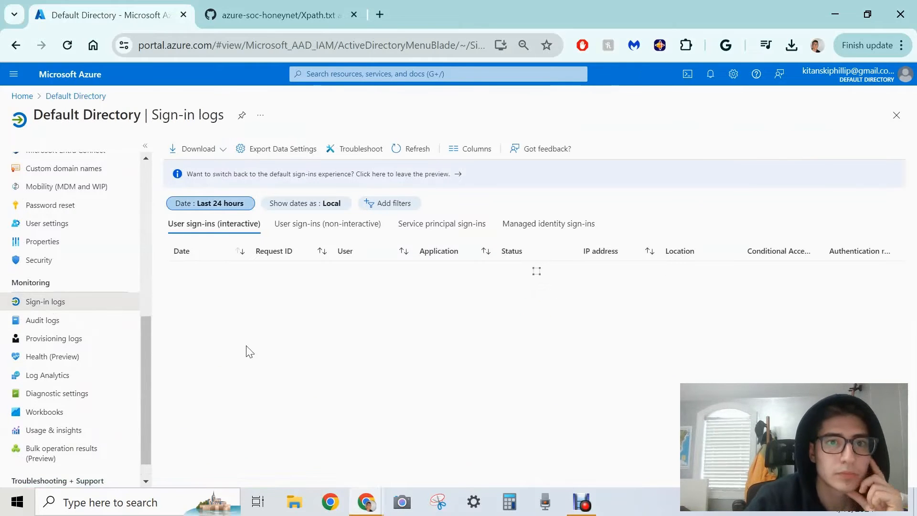
pyautogui.scroll(-1, 107, 335)
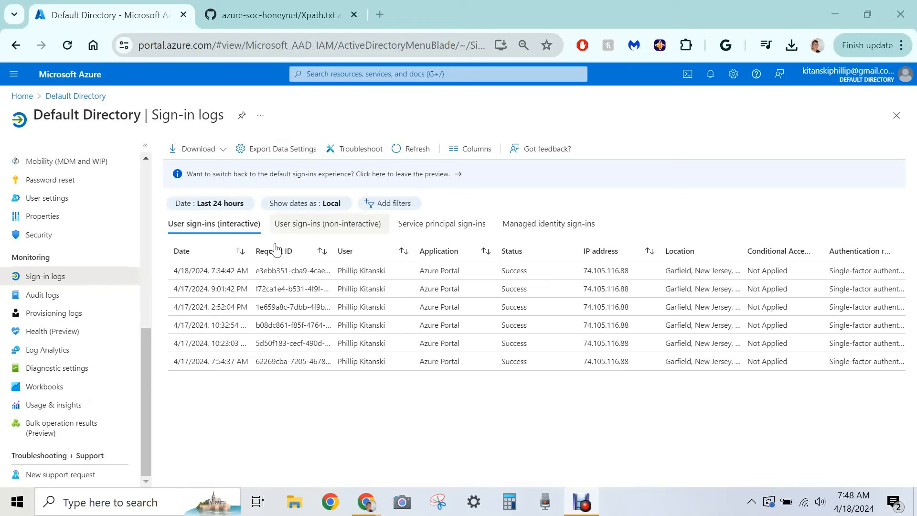
# Step: Add a diagnostic setting named DS to Default Directory, collecting the AuditLogs and SignInLogs categories
pyautogui.click(90, 377)
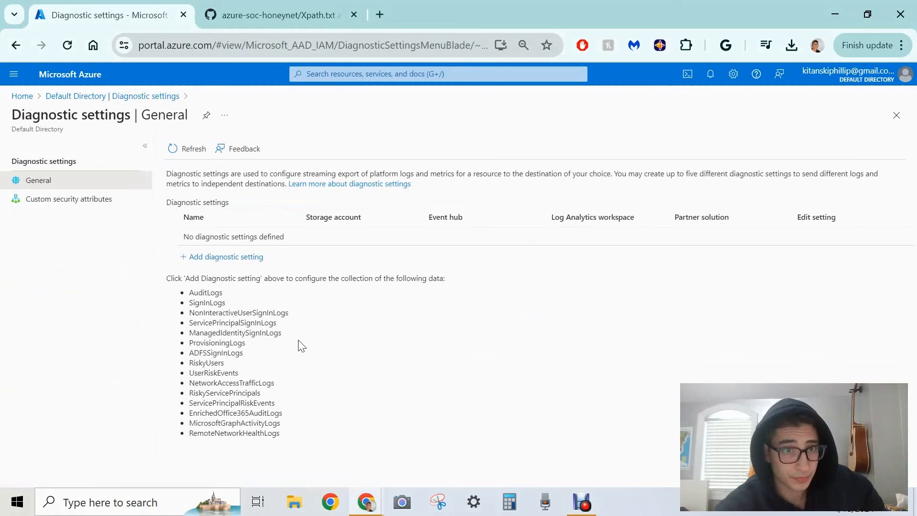
pyautogui.moveTo(225, 303); pyautogui.dragTo(190, 292)
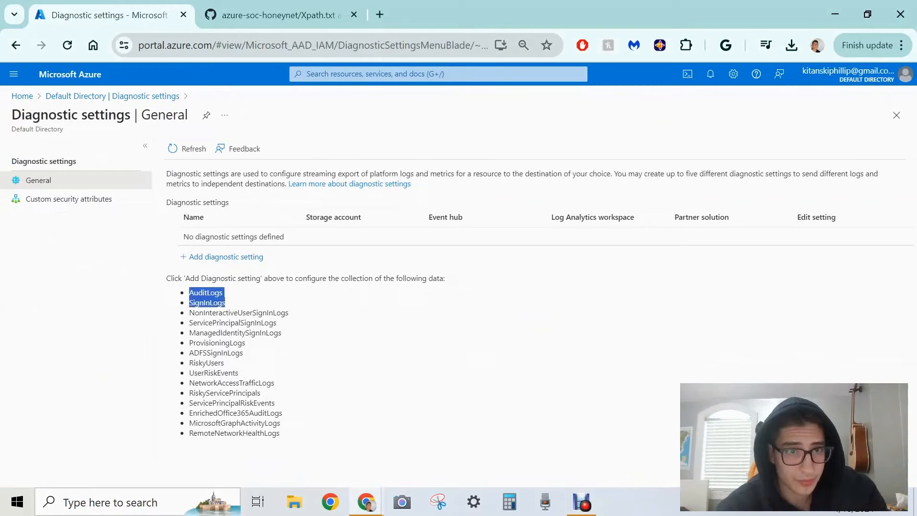
pyautogui.click(226, 257)
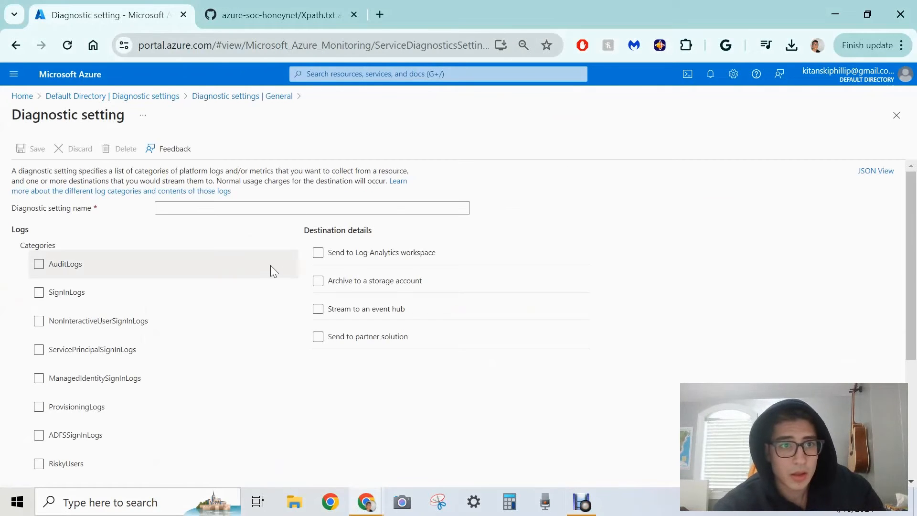
pyautogui.click(39, 264)
pyautogui.click(41, 291)
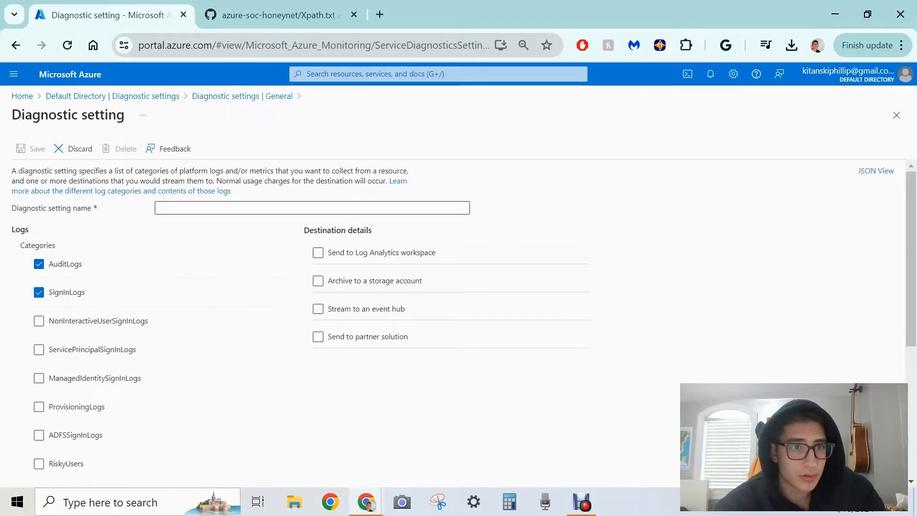
pyautogui.click(192, 210)
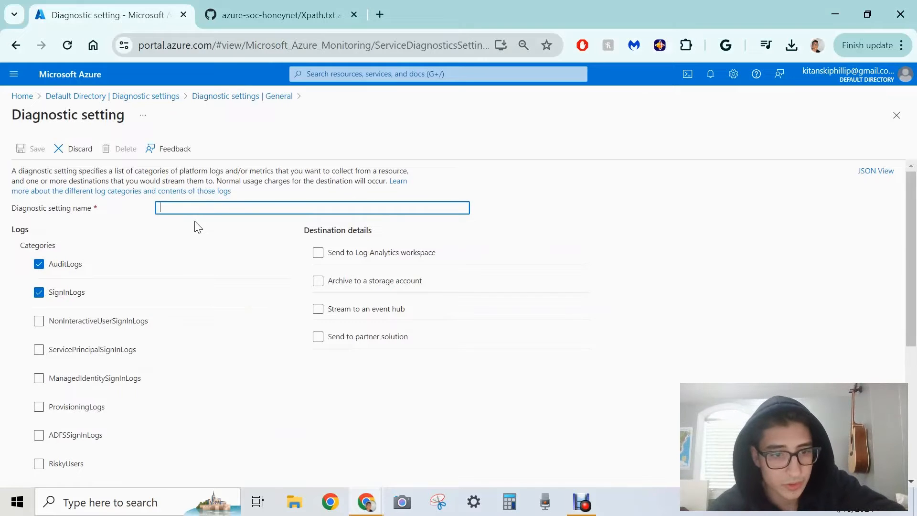
pyautogui.write('DS')
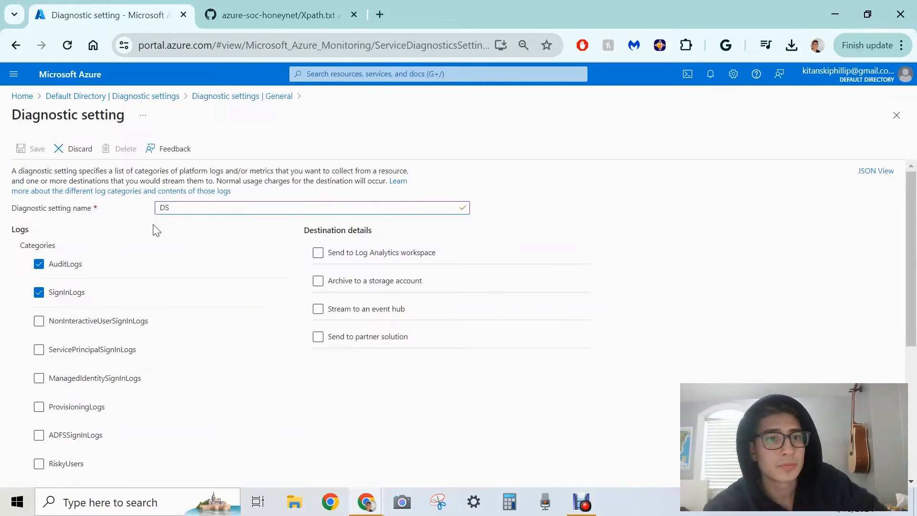
pyautogui.scroll(-2, 151, 230)
pyautogui.scroll(-3, 151, 231)
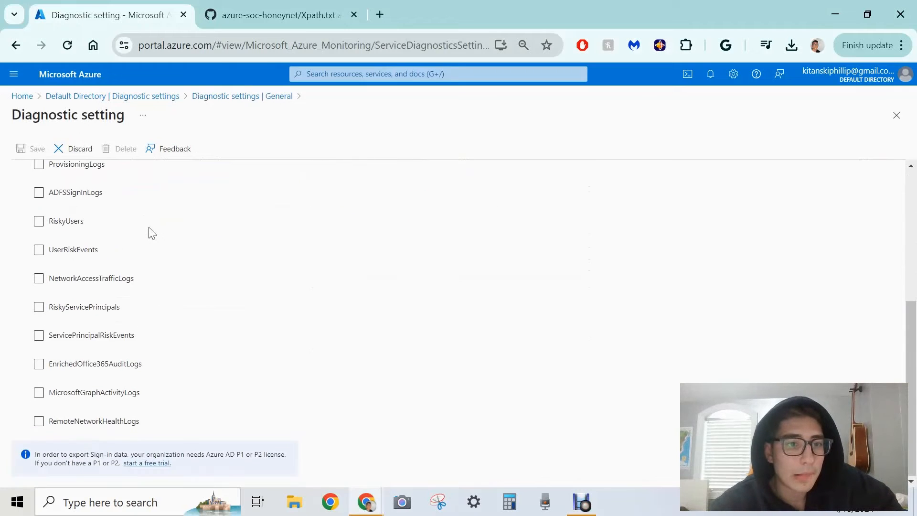
pyautogui.scroll(4, 151, 232)
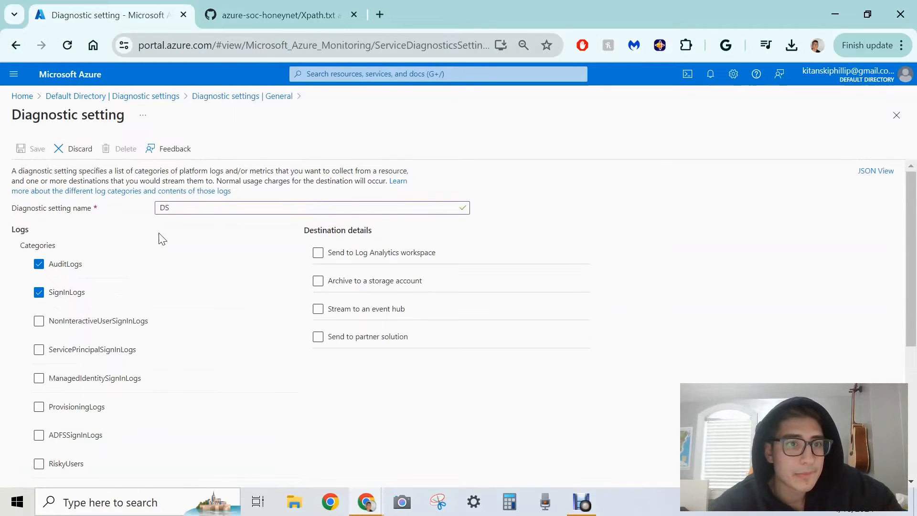
# Step: Send the DS logs to the LAW-RG-lab Log Analytics workspace in Azure subscription 1 and save the diagnostic setting
pyautogui.click(317, 253)
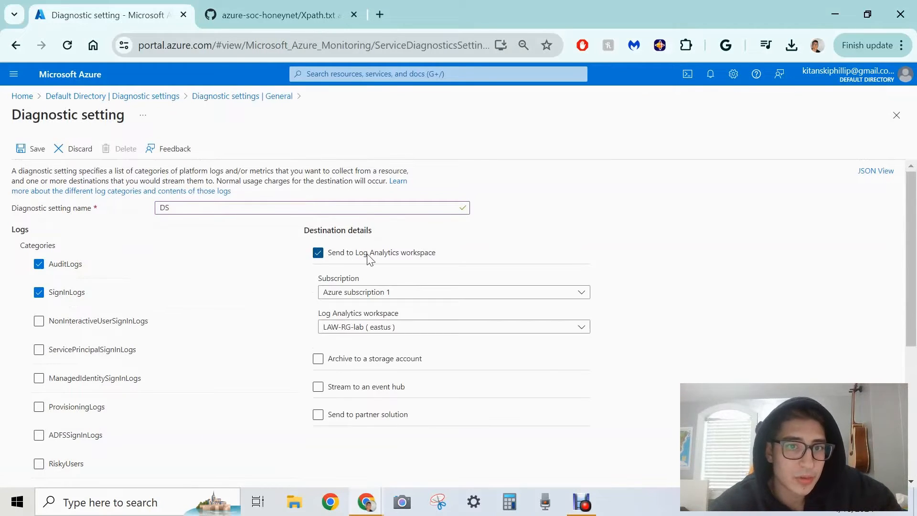
pyautogui.click(400, 330)
pyautogui.click(375, 293)
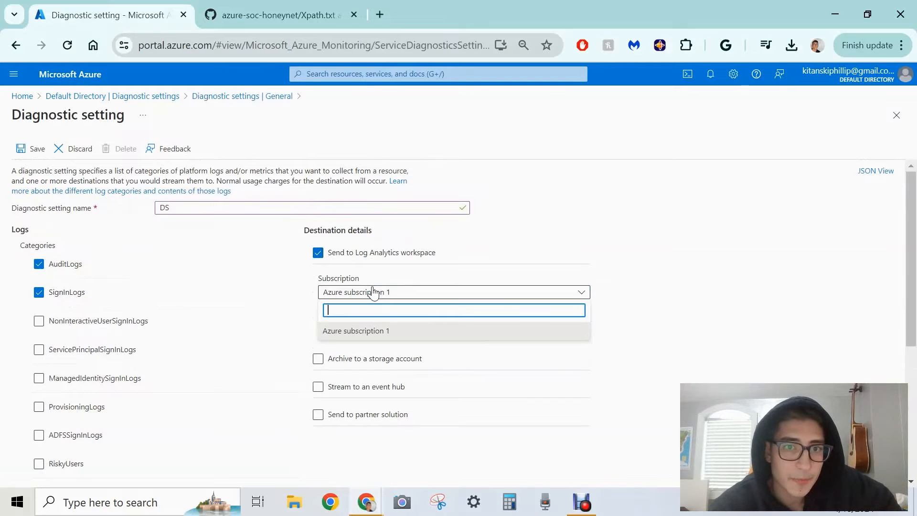
pyautogui.click(375, 329)
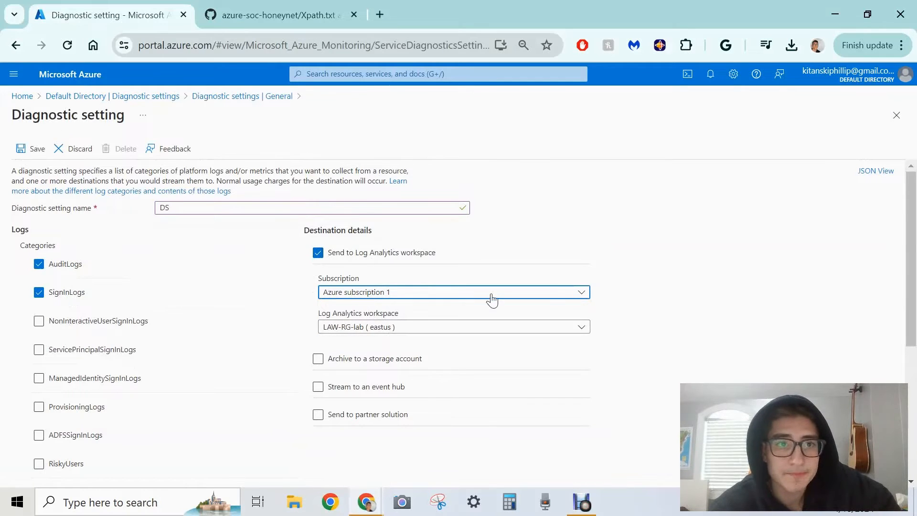
pyautogui.click(21, 149)
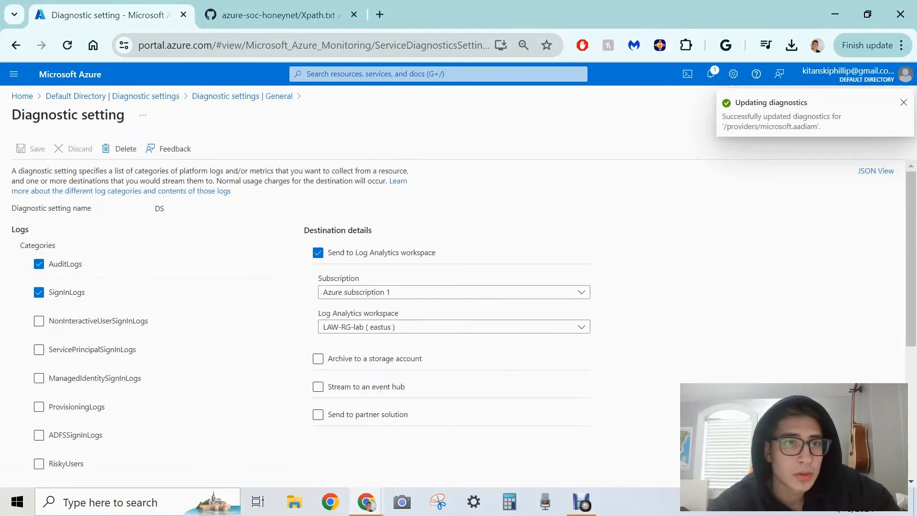
# Step: Leave the diagnostic setting, search the portal for log an, and open the Log Analytics workspaces service
pyautogui.click(90, 98)
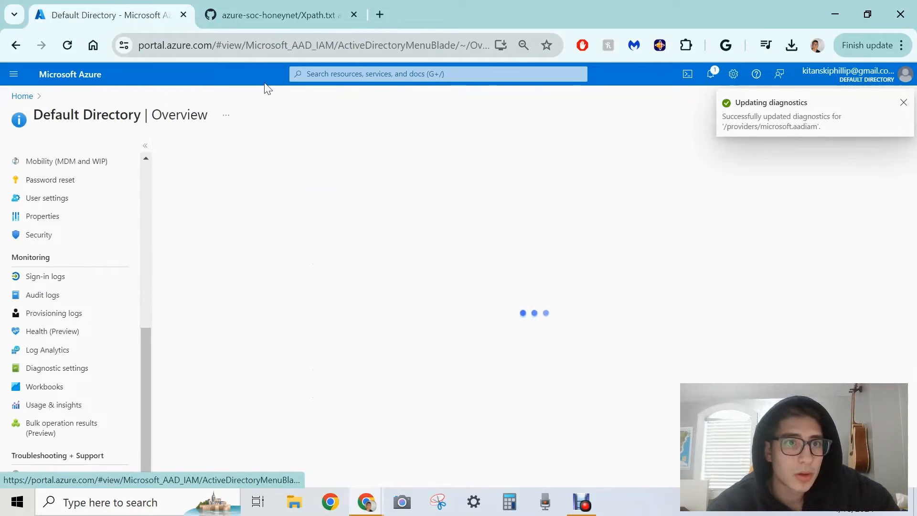
pyautogui.click(320, 75)
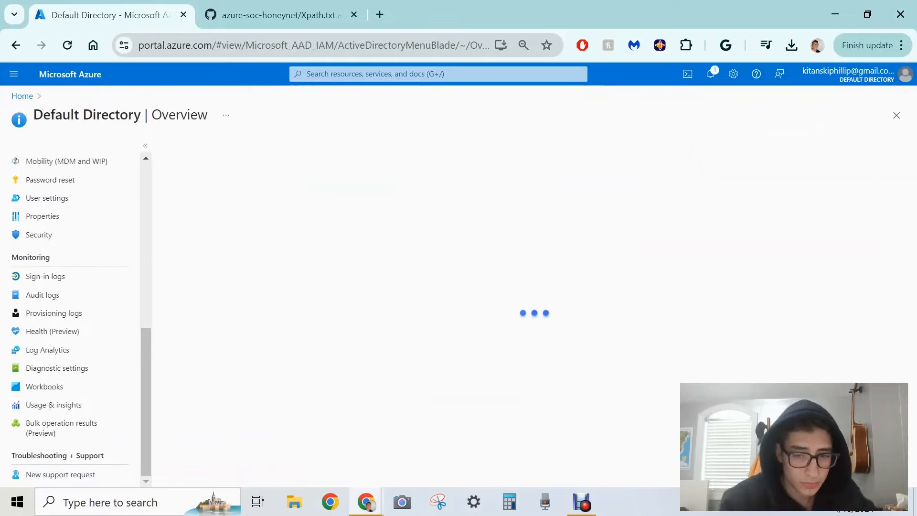
pyautogui.write('lo')
pyautogui.click(319, 75)
pyautogui.write('l')
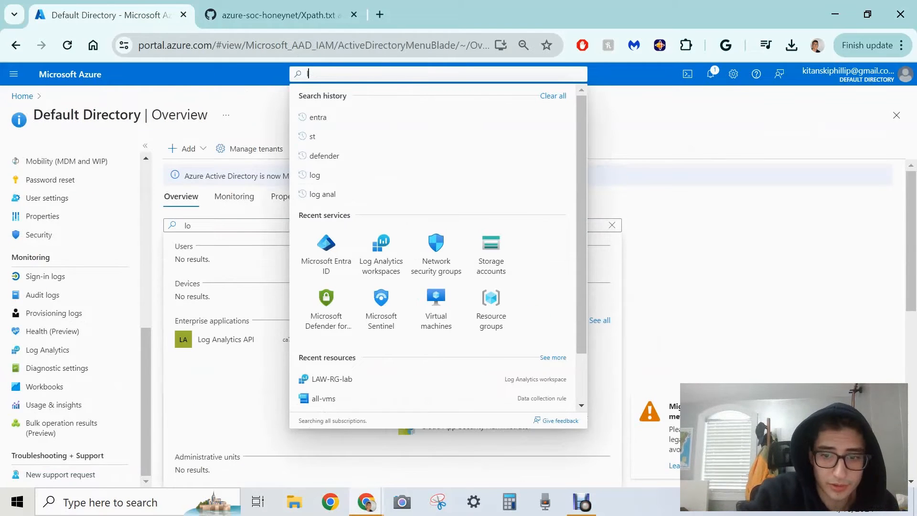
pyautogui.write('o')
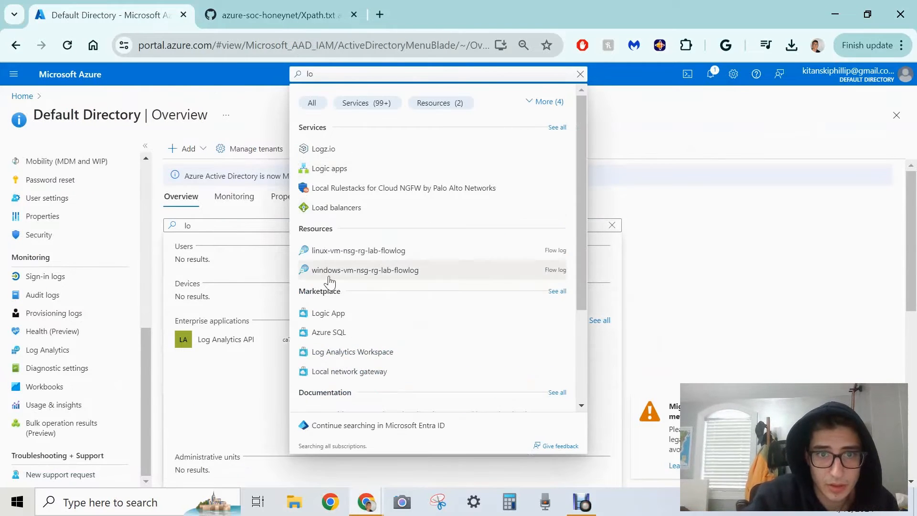
pyautogui.write('g')
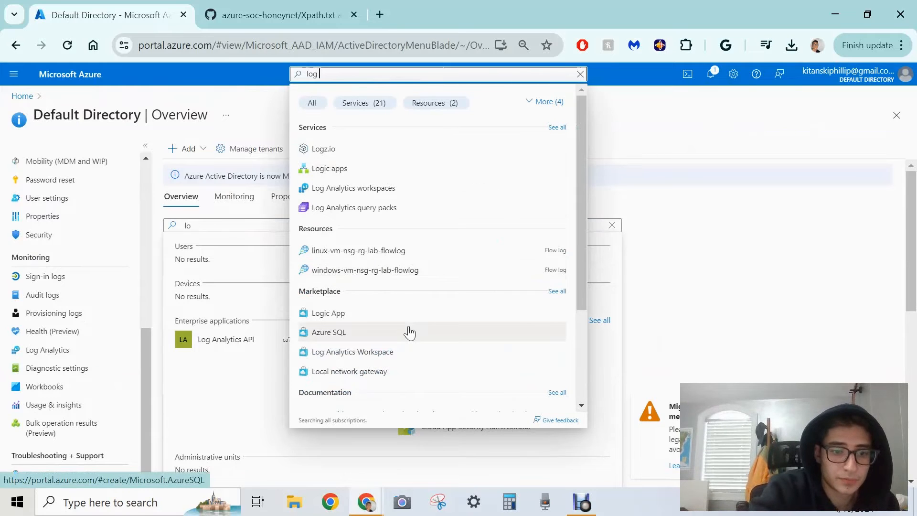
pyautogui.write(' an')
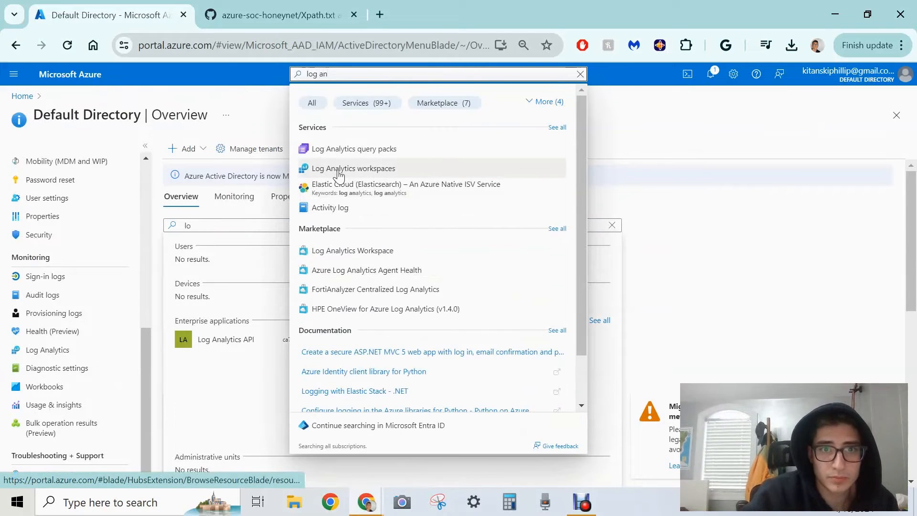
pyautogui.click(340, 173)
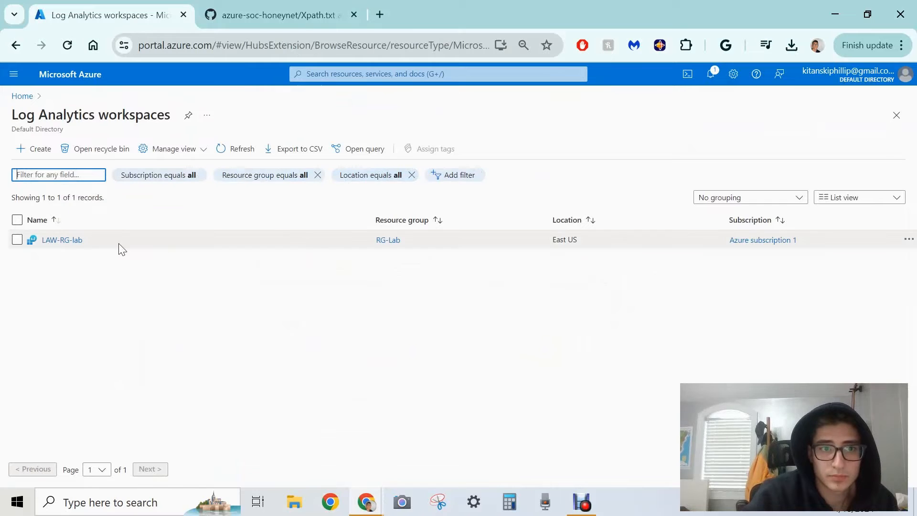
# Step: Open the logs query editor of the LAW-RG-lab workspace and dismiss the Queries dialog
pyautogui.click(78, 244)
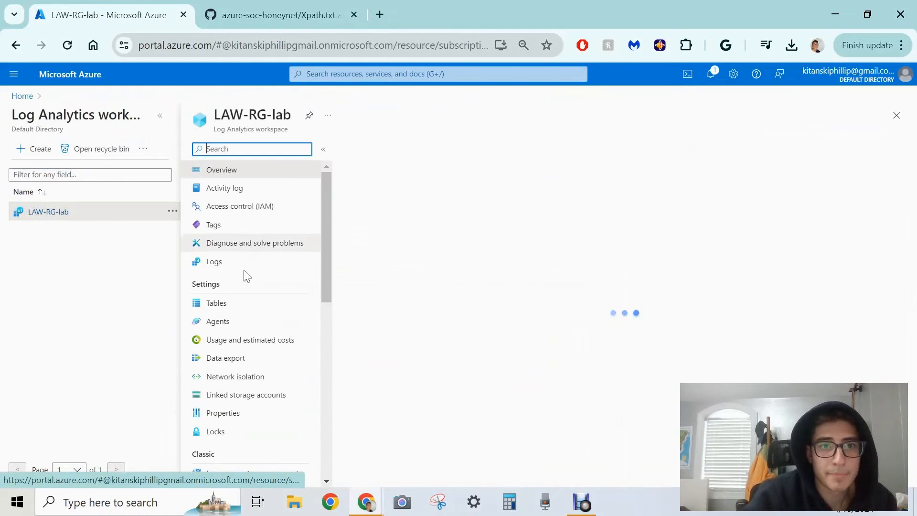
pyautogui.click(247, 266)
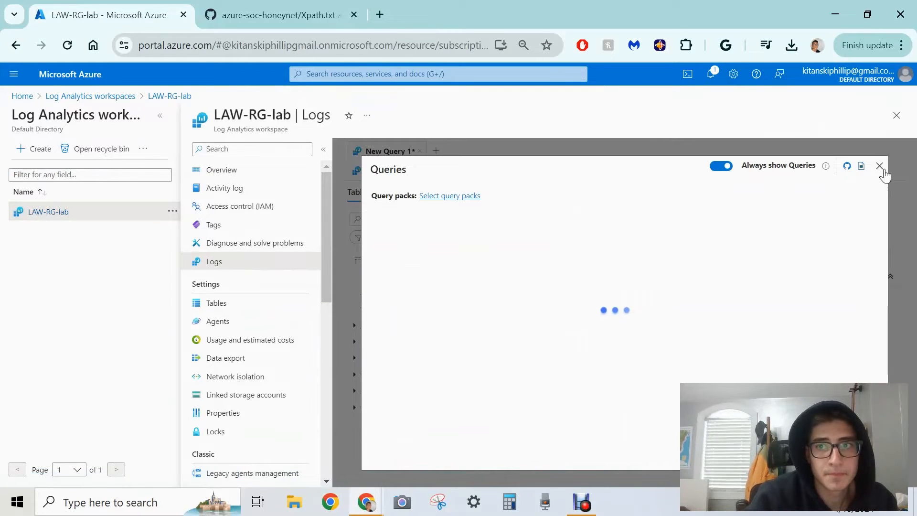
pyautogui.click(879, 166)
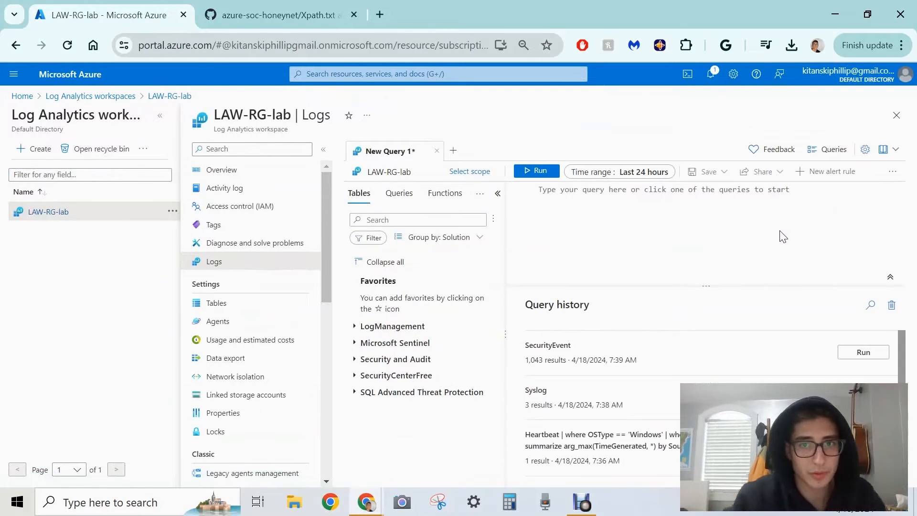
# Step: Clear the pasted text from the query editor and run the queries Auditlog and Auditlogs over the last 24 hours
pyautogui.write('AzureNetworkAnalytics_CL')
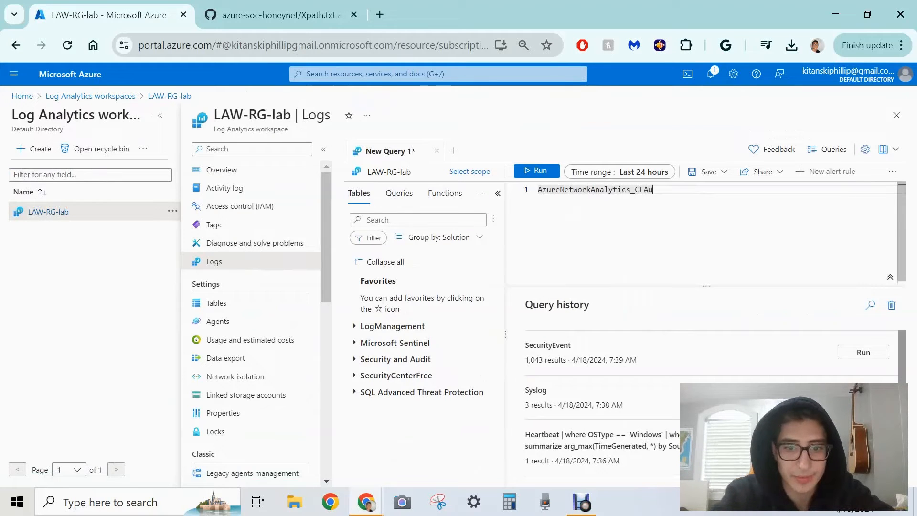
pyautogui.hotkey('ctrl', 'a')
pyautogui.press('BackSpace')
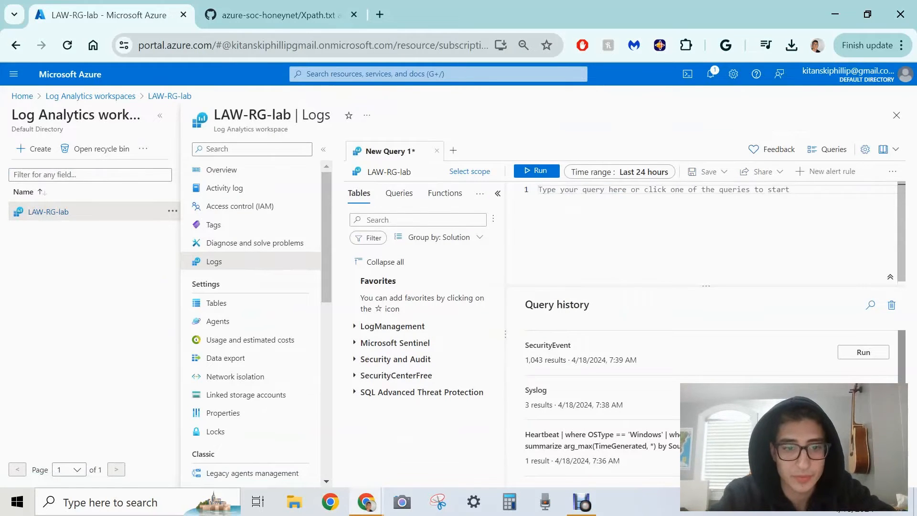
pyautogui.write('Auditlog')
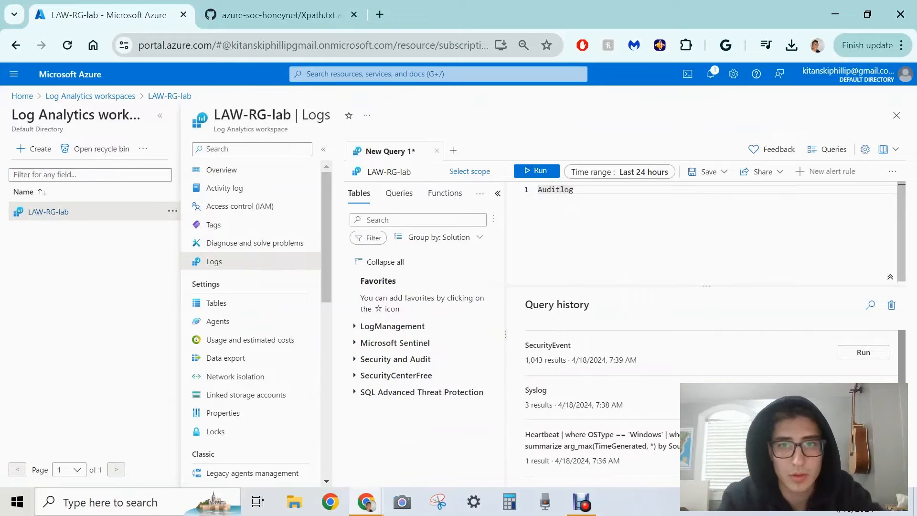
pyautogui.click(552, 175)
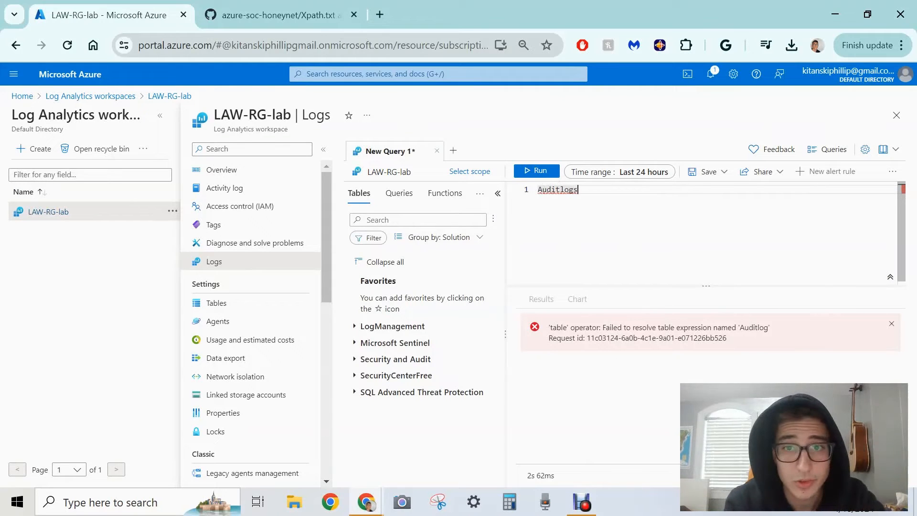
pyautogui.click(549, 176)
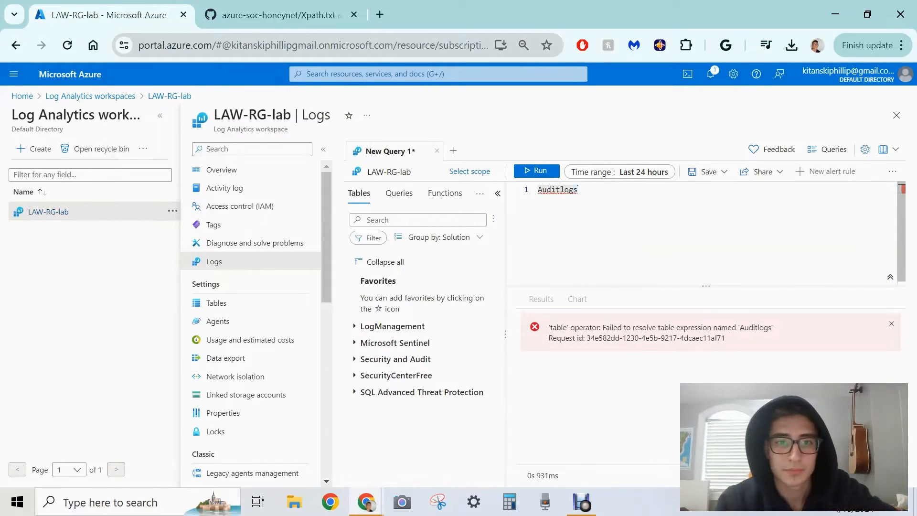
# Step: Replace the query with SigninLogs, run it over the last 24 hours, and check the result
pyautogui.hotkey('ctrl', 'a')
pyautogui.write('Signin')
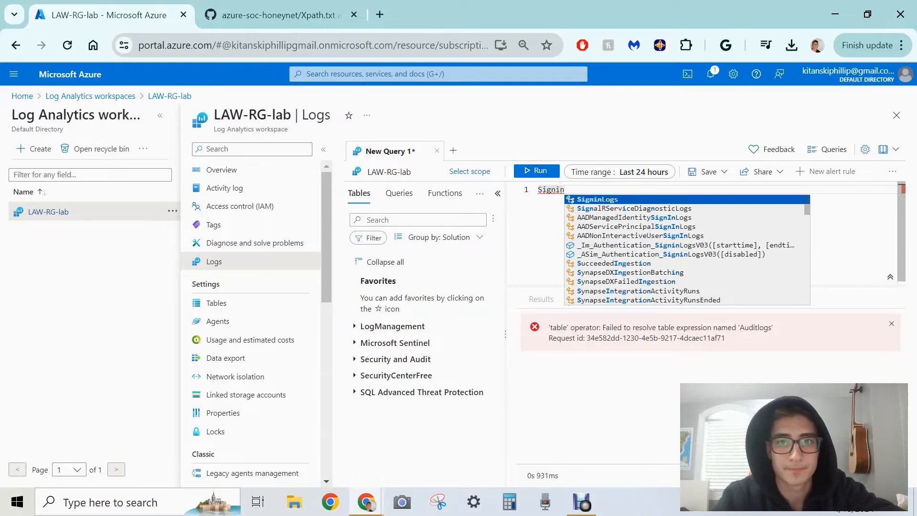
pyautogui.press('Return')
pyautogui.press('BackSpace')
pyautogui.press('BackSpace')
pyautogui.press('BackSpace')
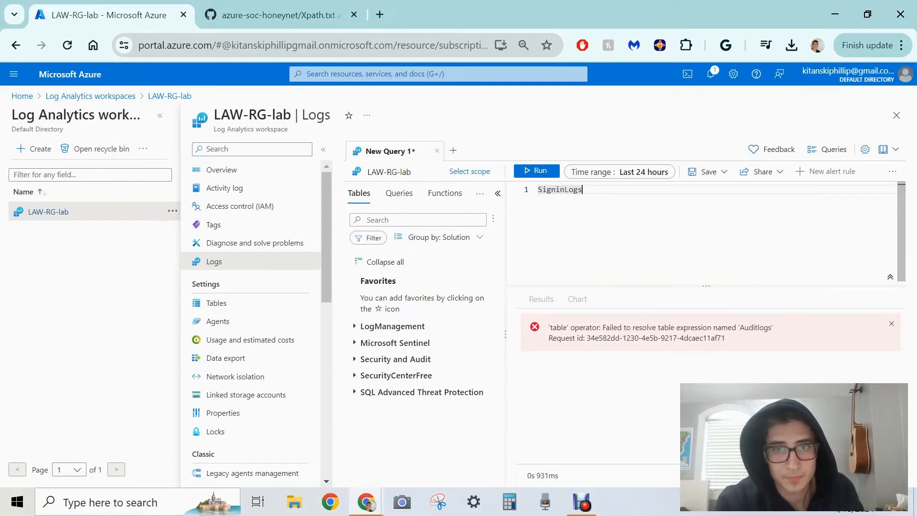
pyautogui.click(545, 173)
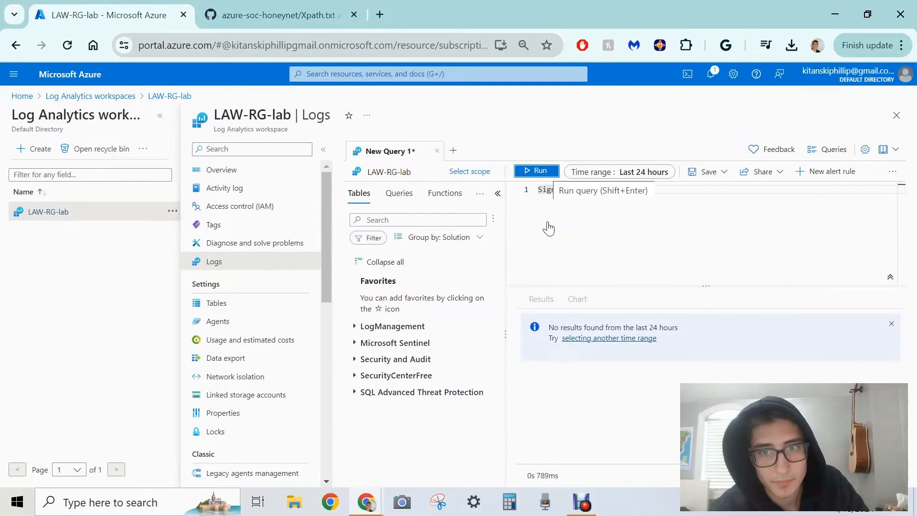
pyautogui.moveTo(549, 327); pyautogui.dragTo(604, 327)
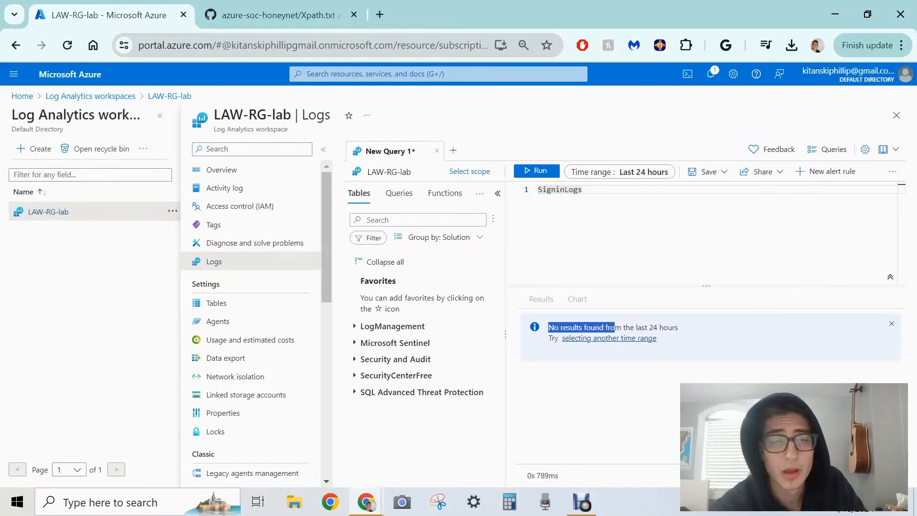
# Step: Go to the users of Default Directory in Microsoft Entra ID and start creating a new internal user
pyautogui.click(346, 75)
pyautogui.click(388, 247)
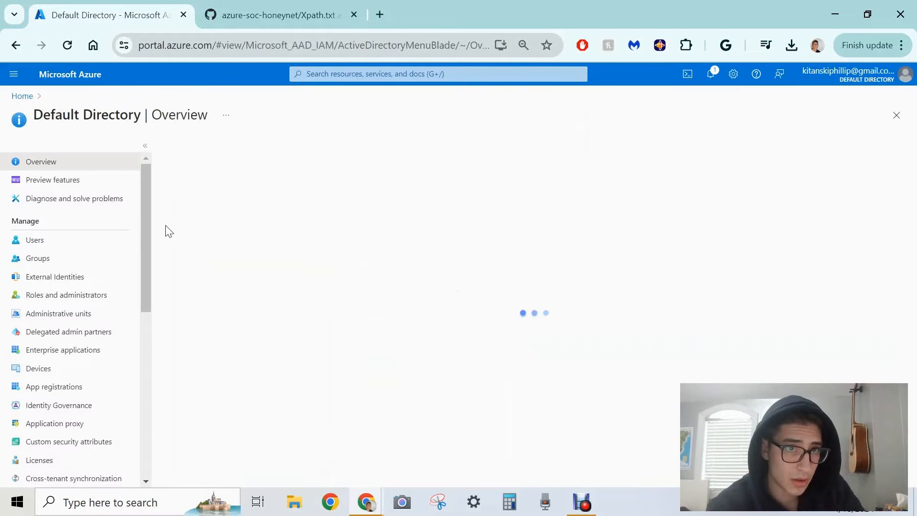
pyautogui.click(94, 241)
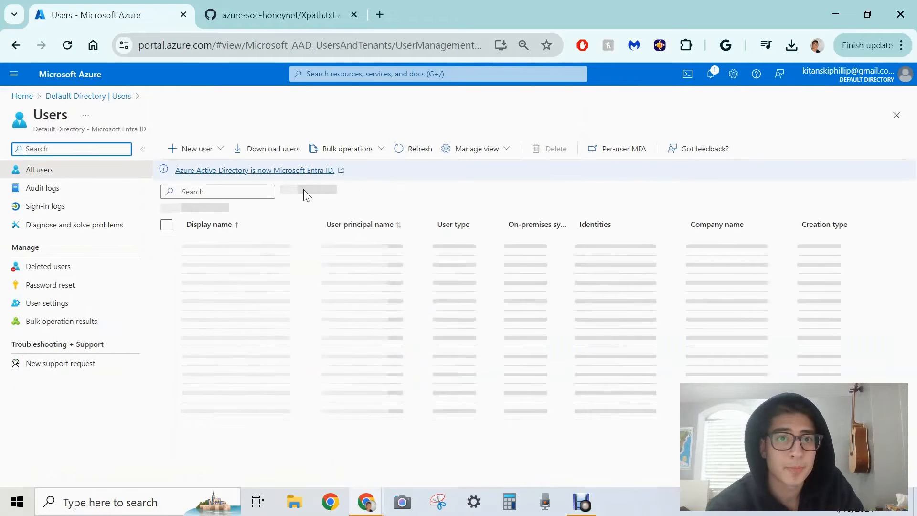
pyautogui.click(220, 150)
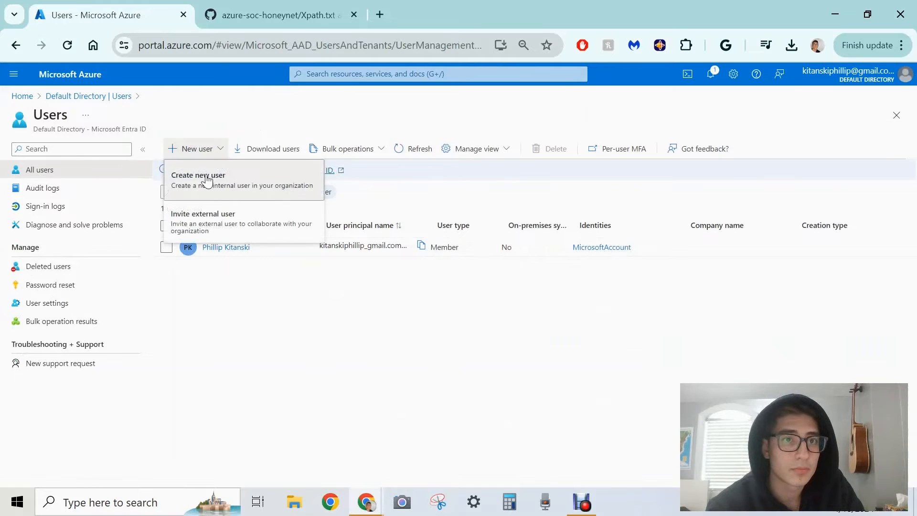
pyautogui.click(203, 179)
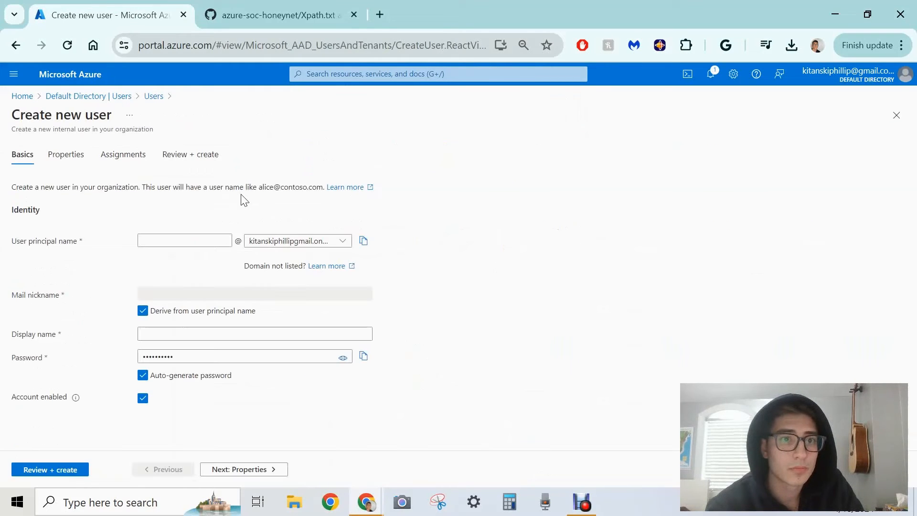
# Step: Set the new user's principal name and display name to test, and reveal and copy the auto-generated password
pyautogui.write('test')
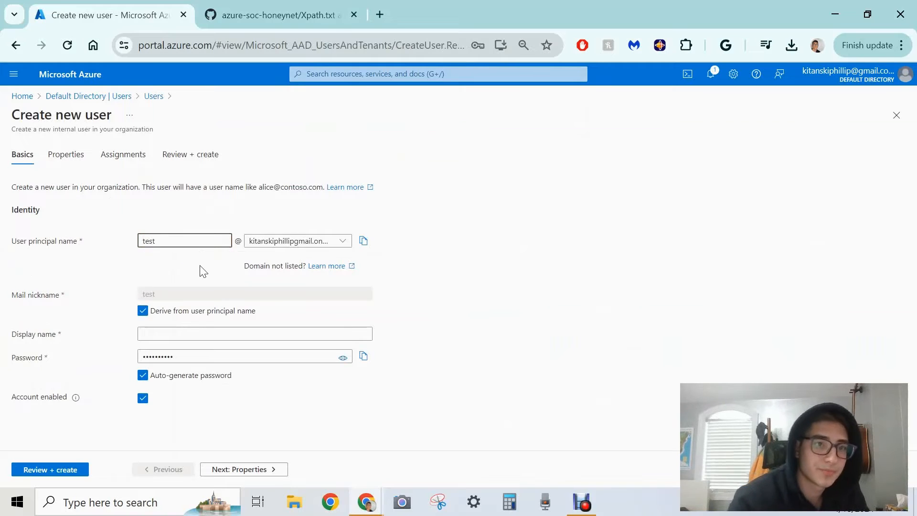
pyautogui.click(199, 334)
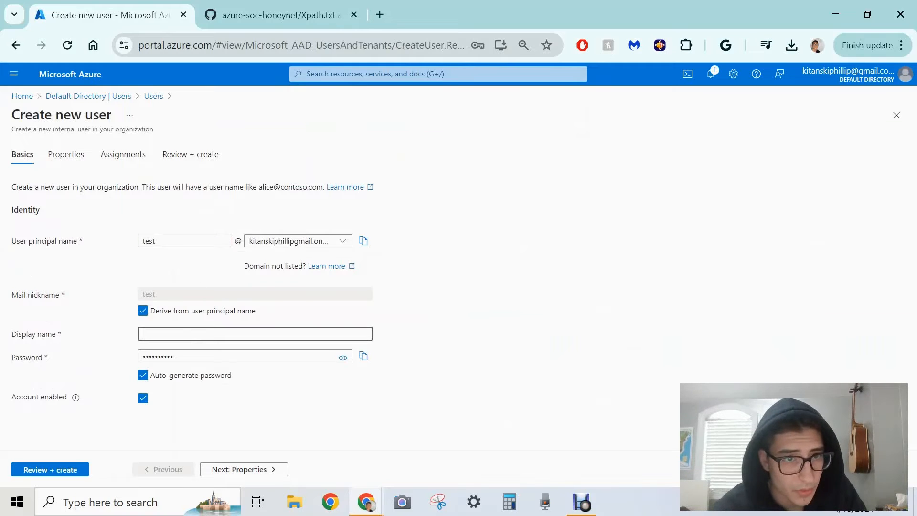
pyautogui.write('test')
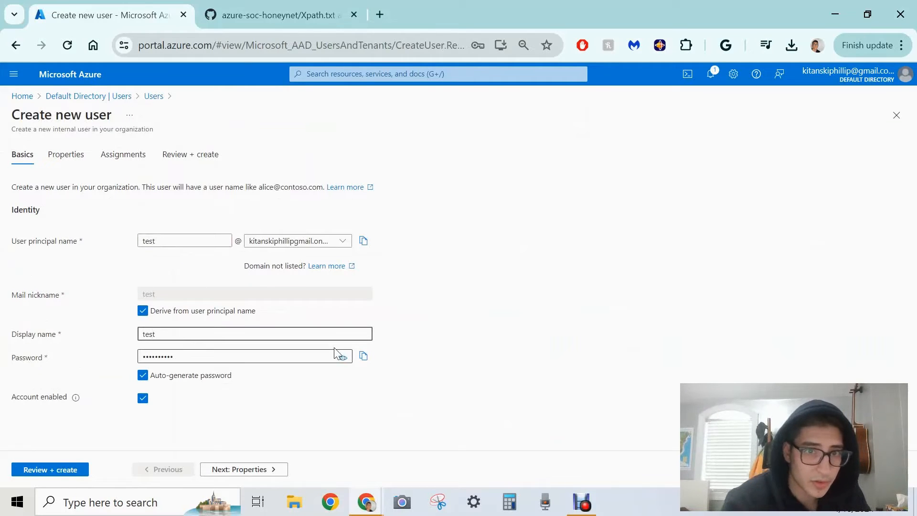
pyautogui.click(343, 357)
pyautogui.click(364, 358)
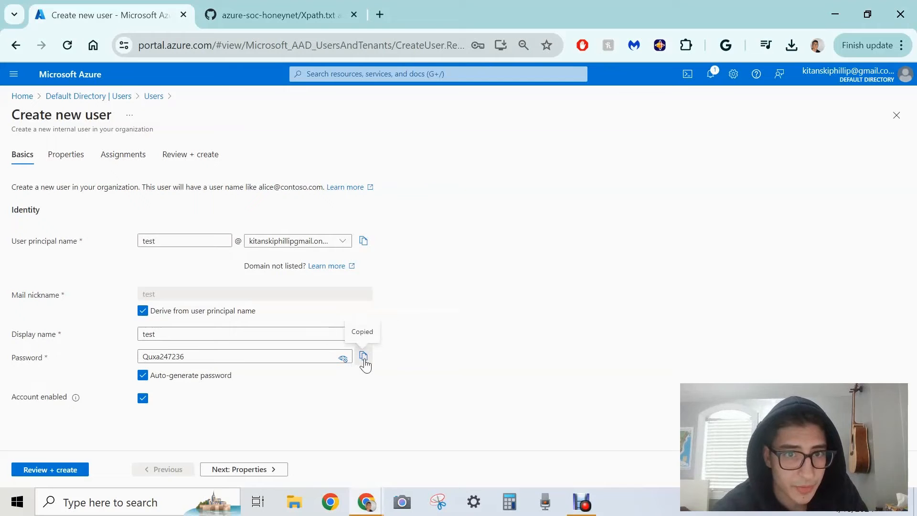
# Step: Create the test user without extra properties or assignments and refresh the users list
pyautogui.click(228, 476)
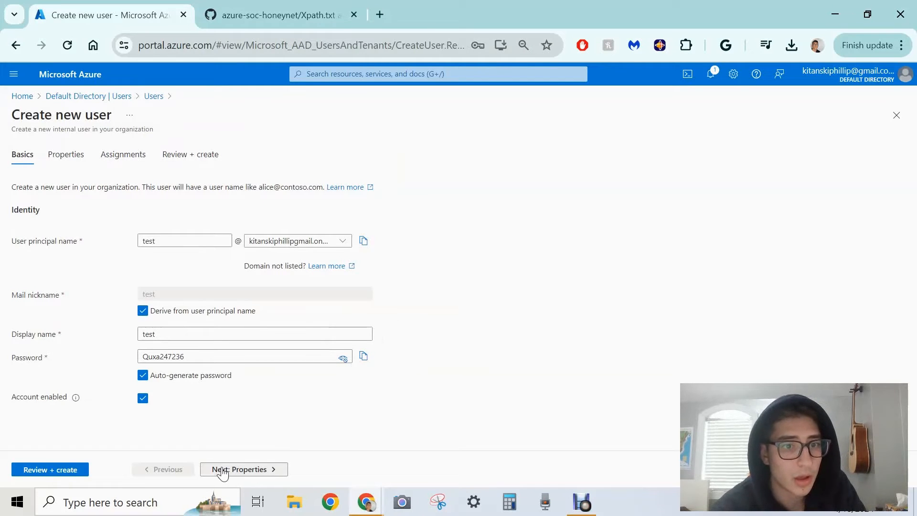
pyautogui.click(223, 472)
pyautogui.click(222, 472)
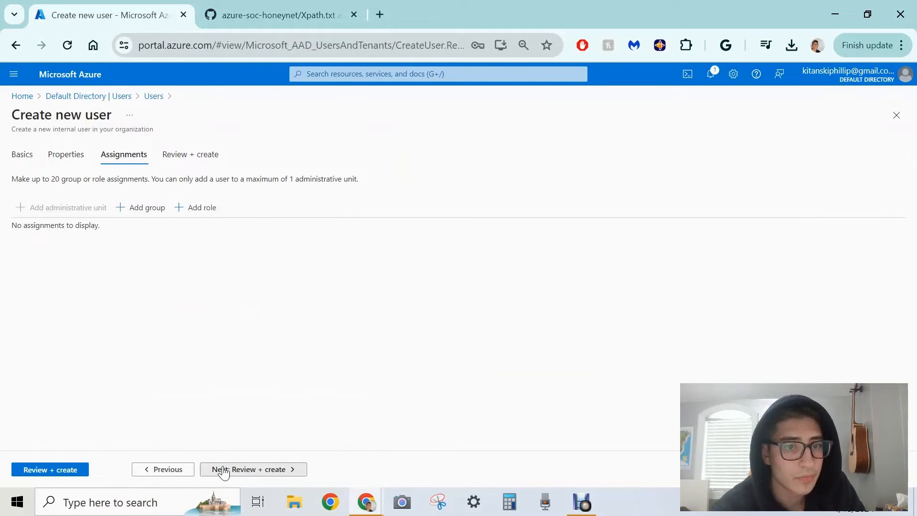
pyautogui.click(41, 470)
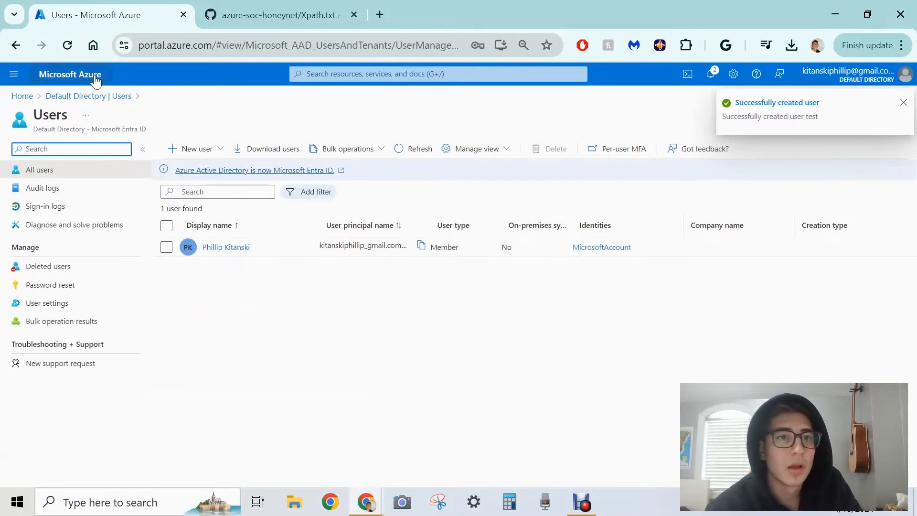
pyautogui.click(416, 154)
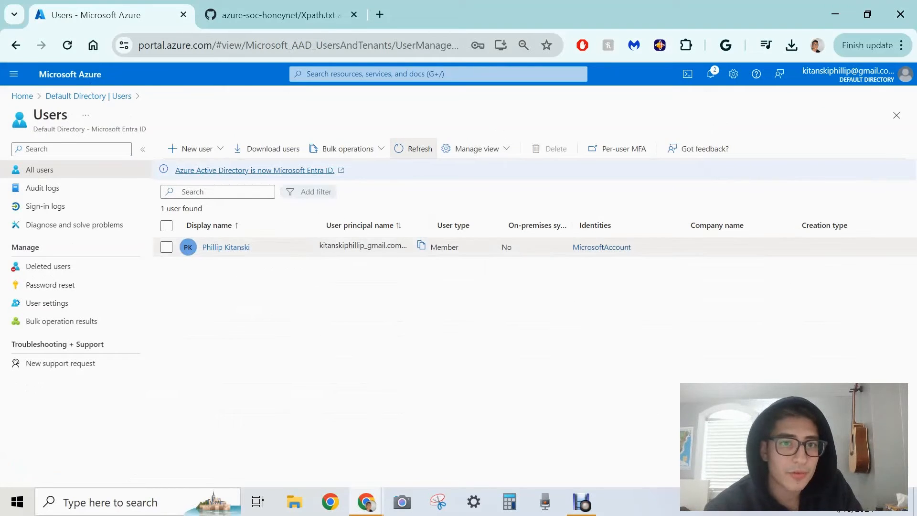
pyautogui.click(406, 151)
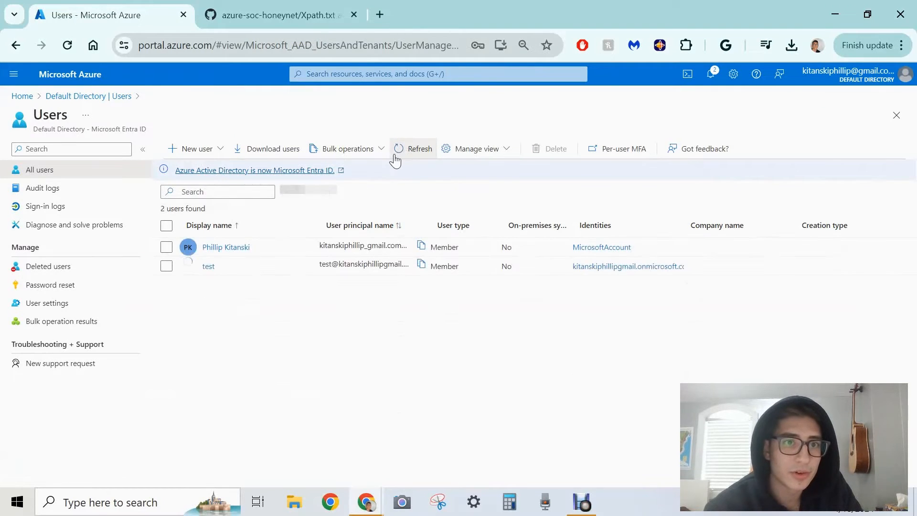
# Step: Assign the Global Administrator directory role to the test user and refresh its assigned roles
pyautogui.click(211, 269)
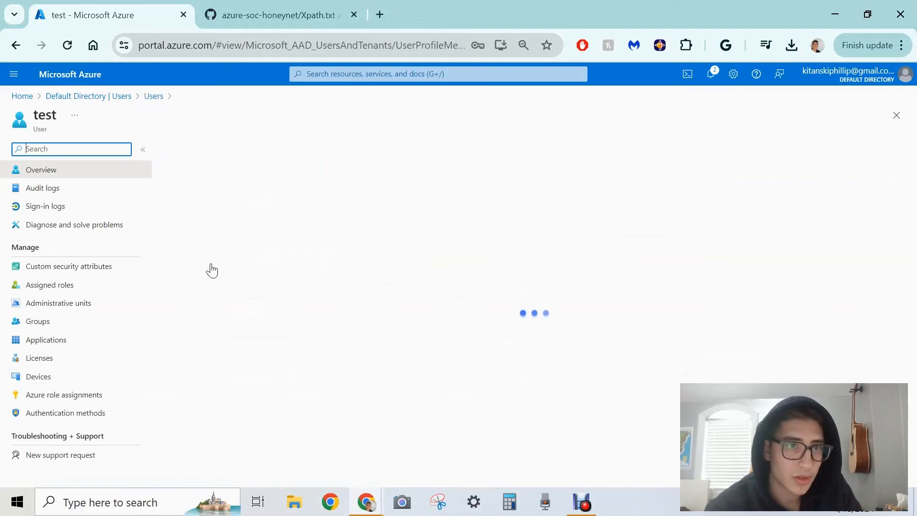
pyautogui.click(65, 287)
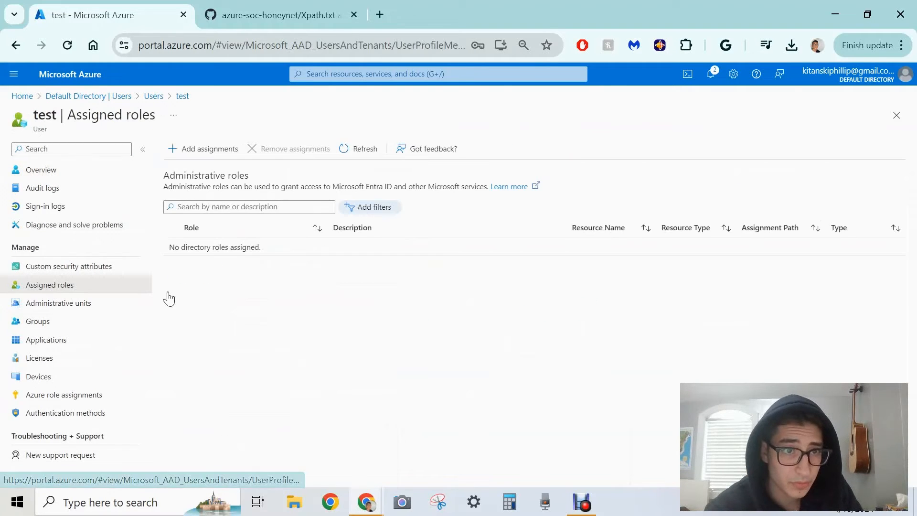
pyautogui.click(210, 149)
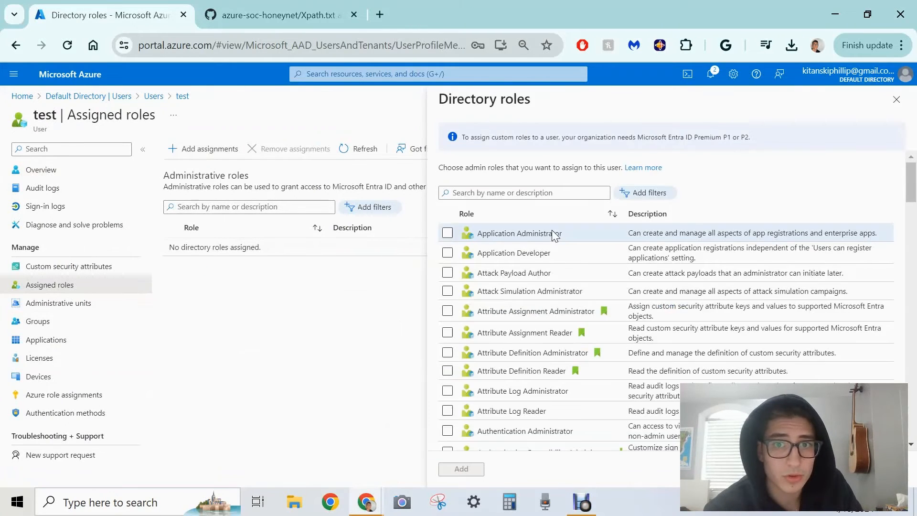
pyautogui.write('globa')
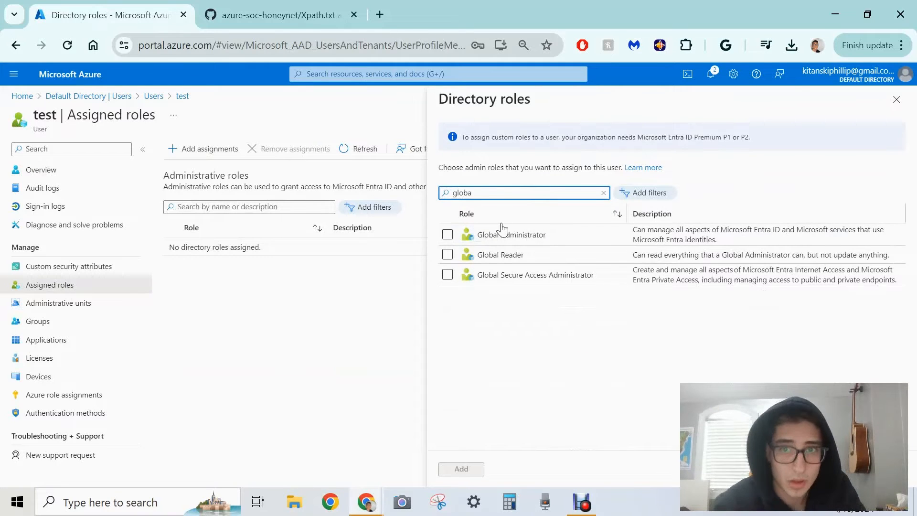
pyautogui.click(447, 234)
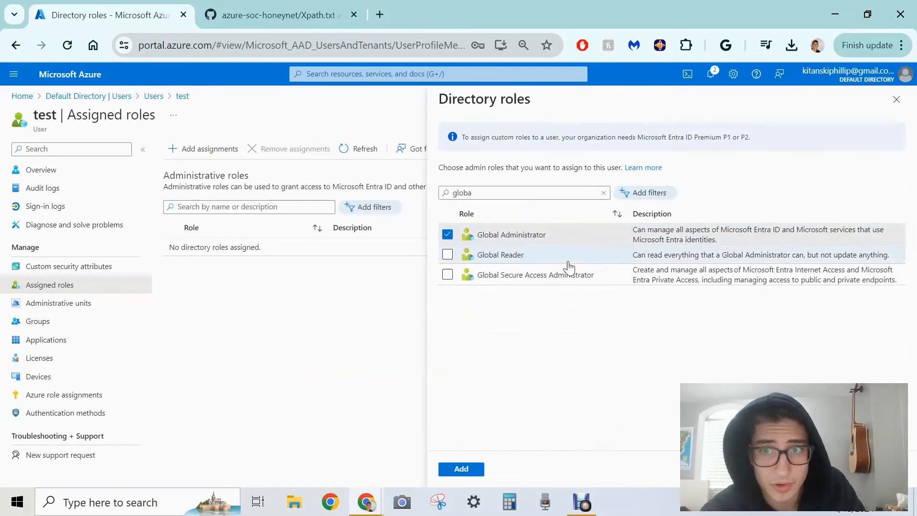
pyautogui.click(459, 468)
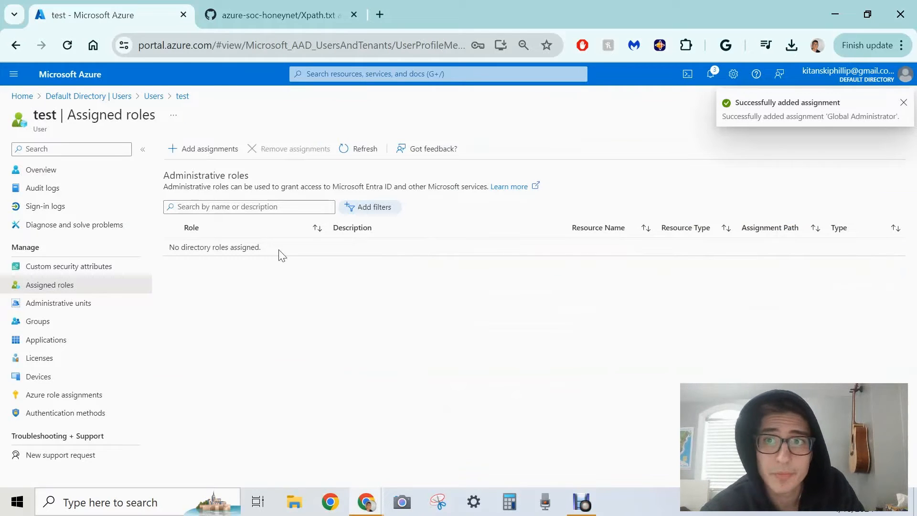
pyautogui.click(352, 154)
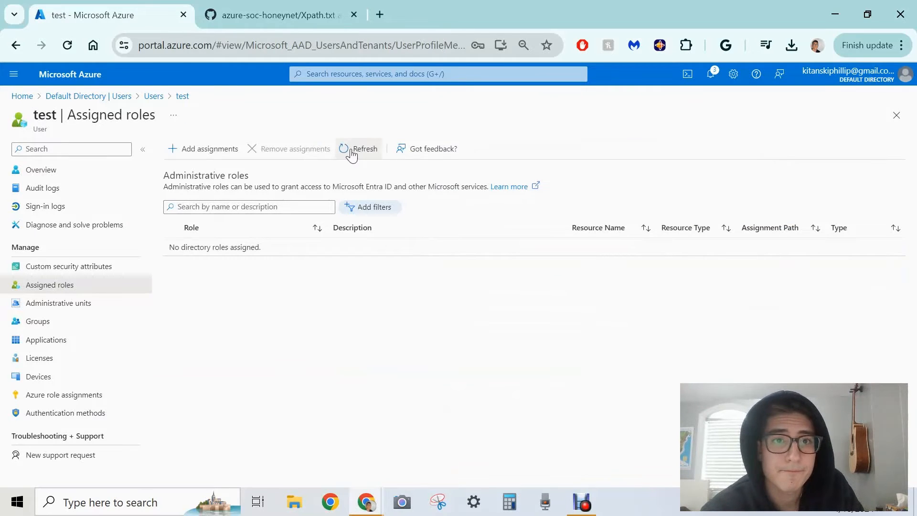
pyautogui.click(352, 154)
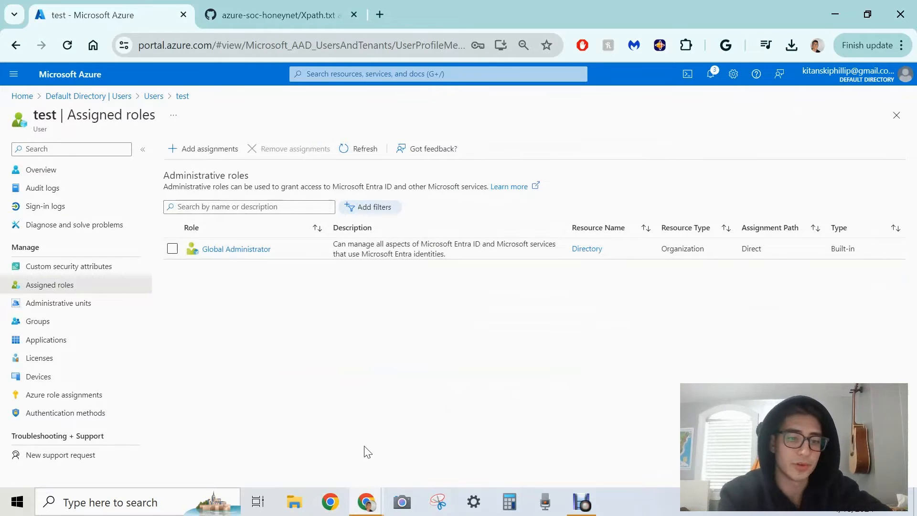
# Step: Open the Azure portal sign-in page in a new incognito window
pyautogui.hotkey('ctrl', 'shift', 'n')
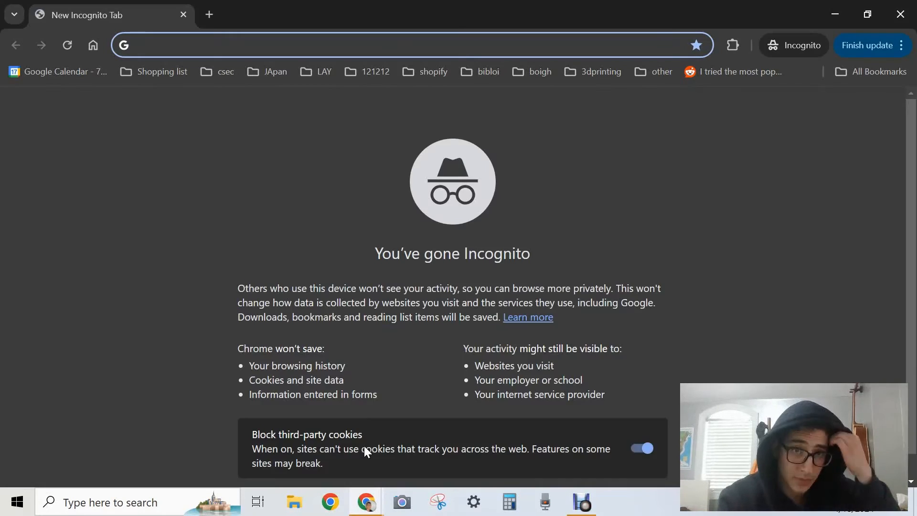
pyautogui.hotkey('ctrl', 'v')
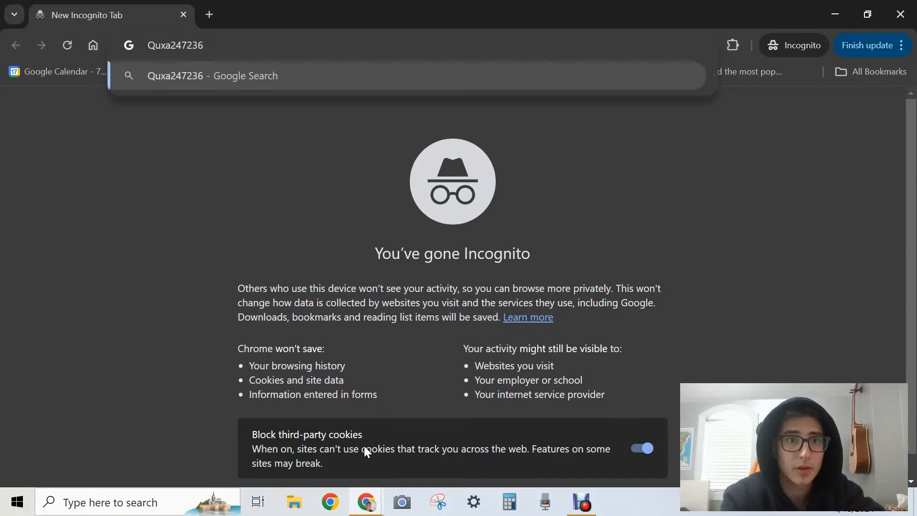
pyautogui.hotkey('ctrl', 'z')
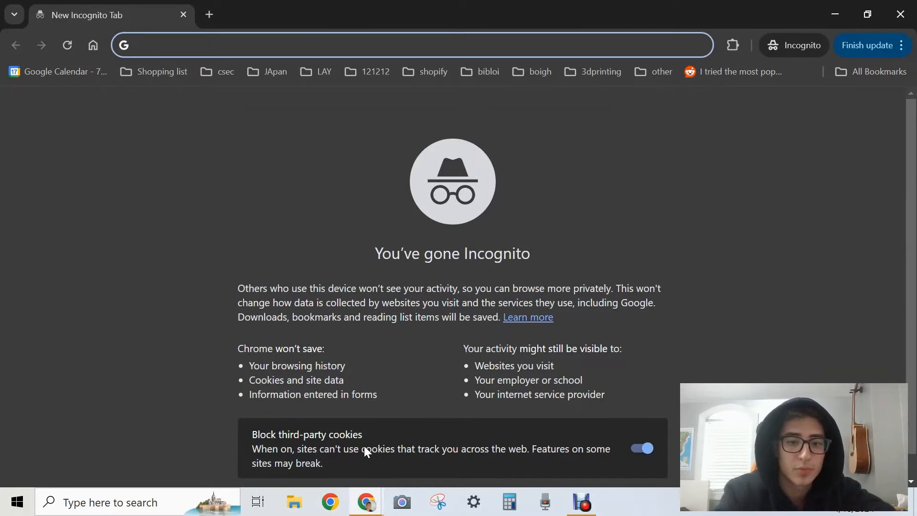
pyautogui.write('port')
pyautogui.press('Return')
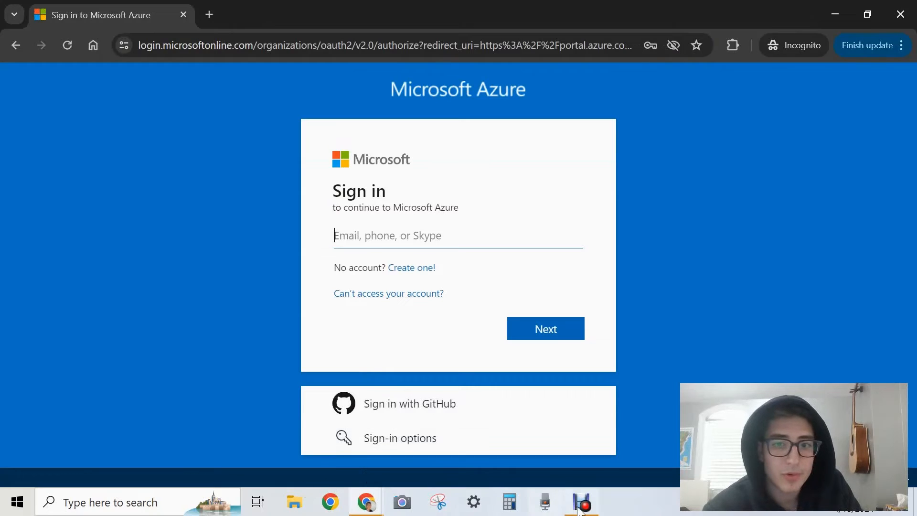
pyautogui.rightClick(630, 509)
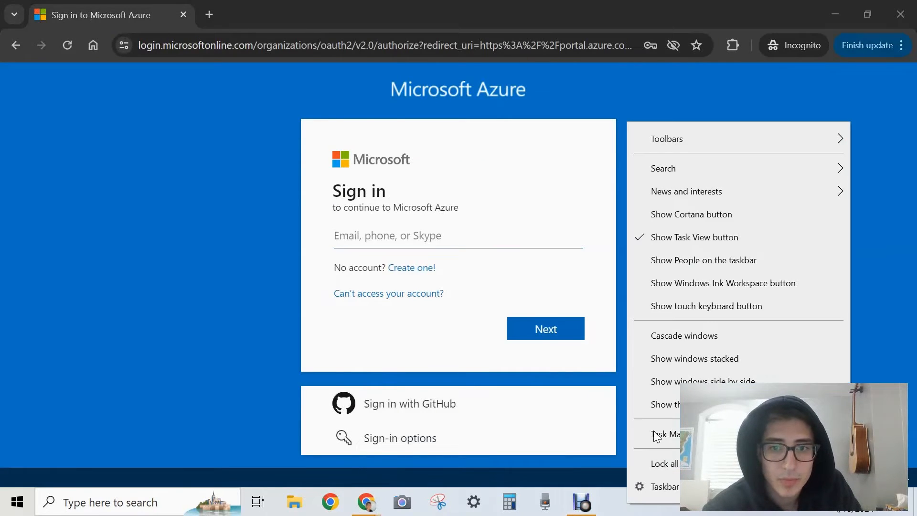
pyautogui.press('Escape')
pyautogui.click(92, 508)
pyautogui.write('no')
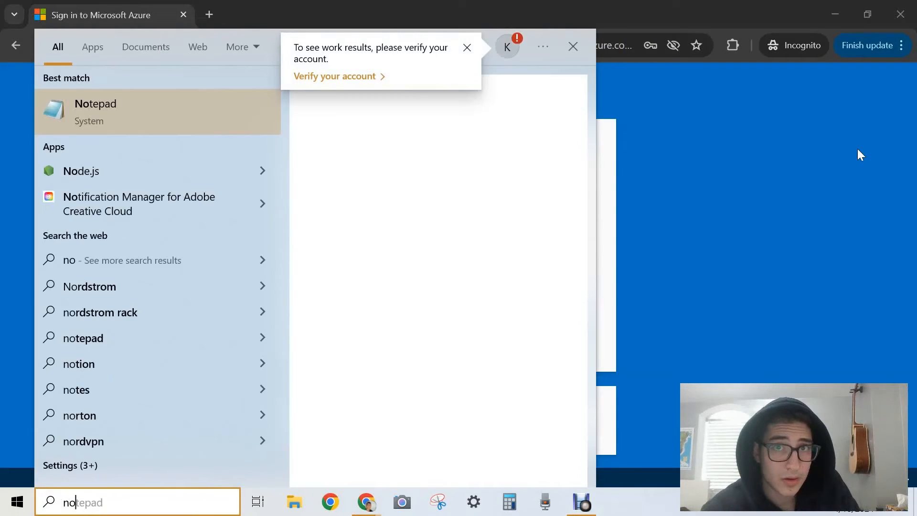
pyautogui.click(858, 148)
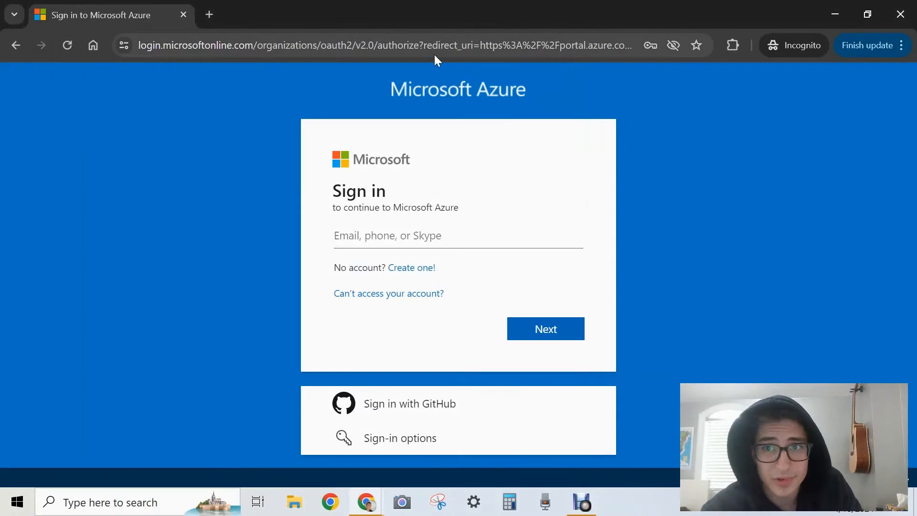
# Step: Keep the test user's copied password in the address bar of a second incognito tab and return to the Azure sign-in page
pyautogui.click(208, 14)
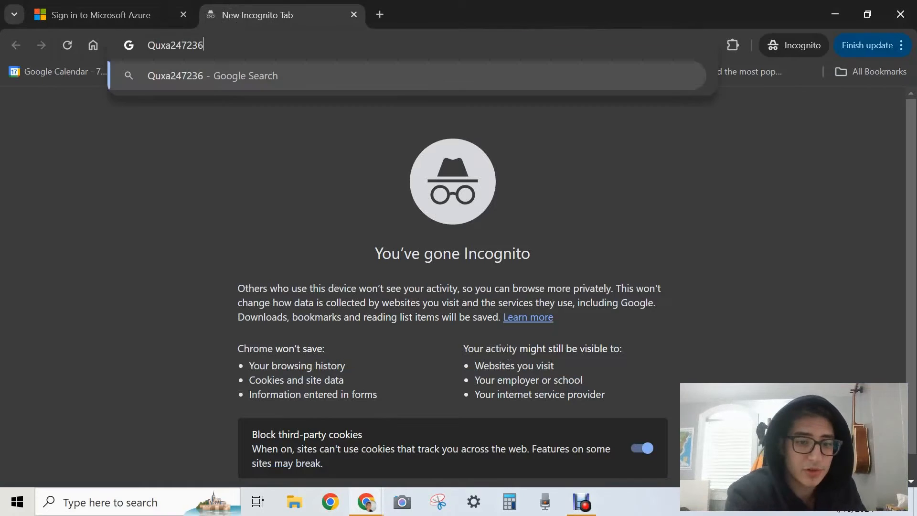
pyautogui.click(97, 7)
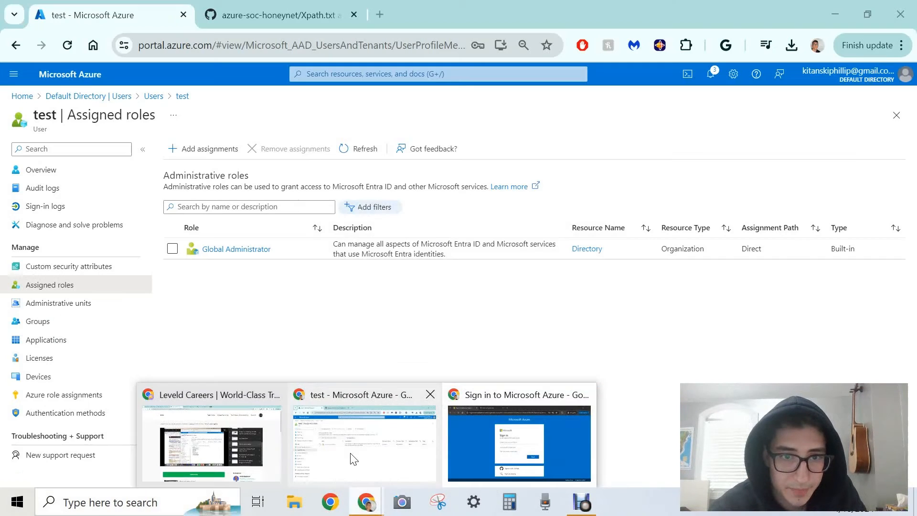
# Step: Copy the test user's principal name from the Entra ID users list and submit it as the account on the incognito Azure sign-in page
pyautogui.click(354, 455)
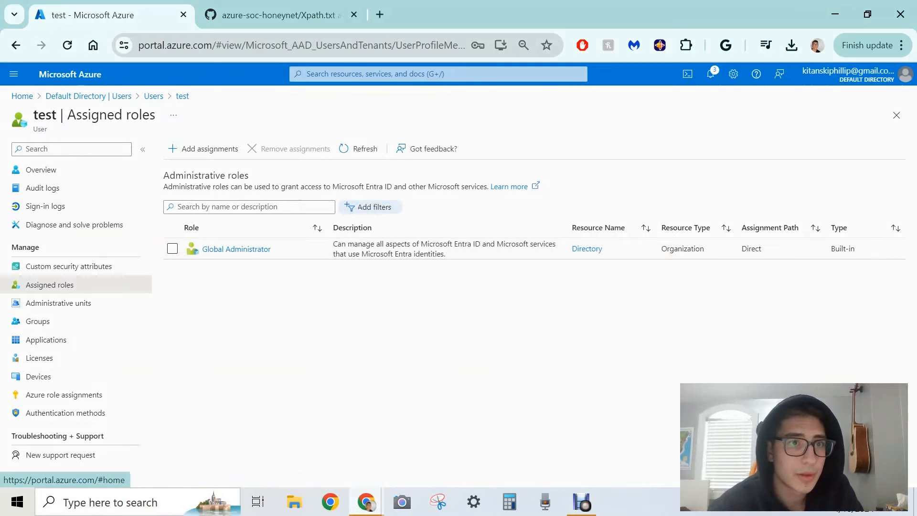
pyautogui.click(154, 96)
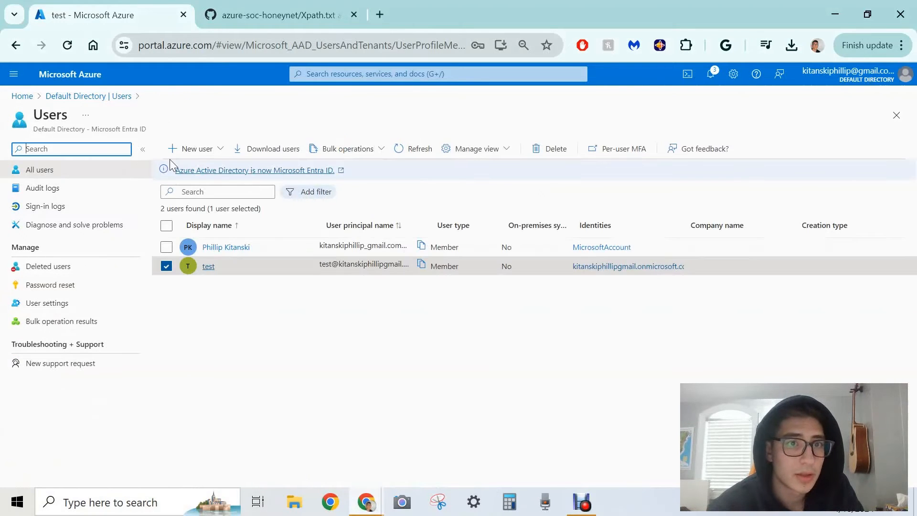
pyautogui.click(422, 265)
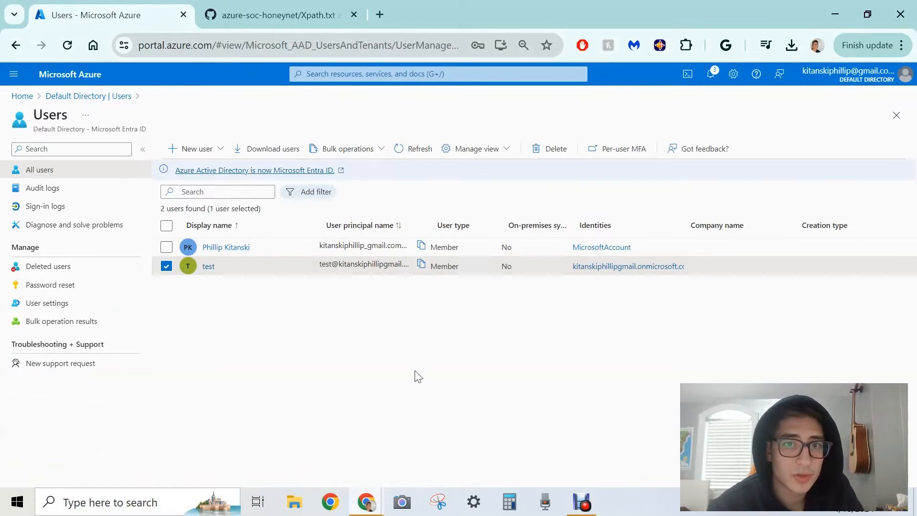
pyautogui.moveTo(370, 504)
pyautogui.click(469, 454)
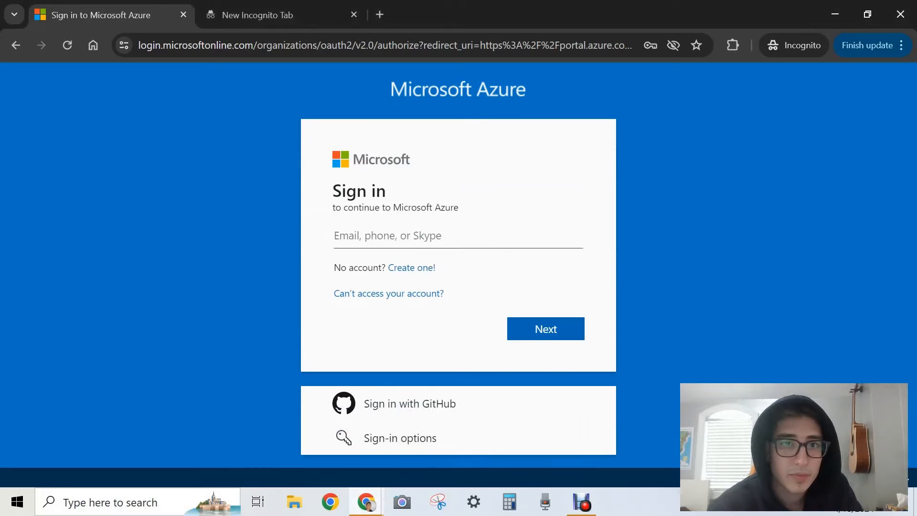
pyautogui.hotkey('ctrl', 'v')
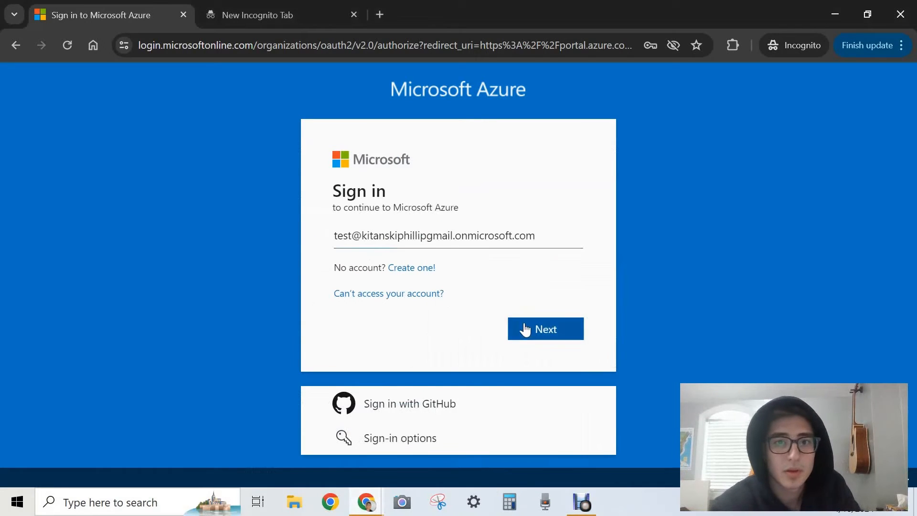
pyautogui.click(524, 327)
# Step: Enter incorrect passwords repeatedly in the test user's password field to generate failed sign-in attempts
pyautogui.click(458, 293)
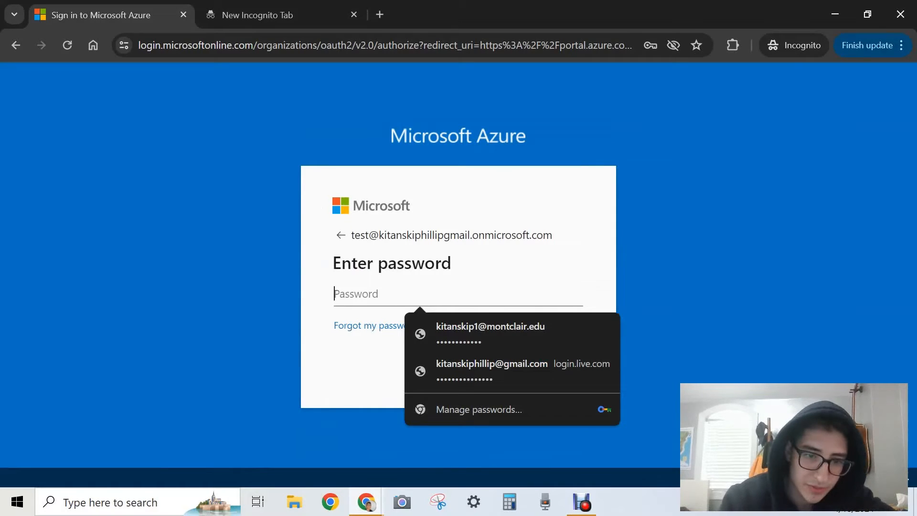
pyautogui.write('•••••')
pyautogui.press('Return')
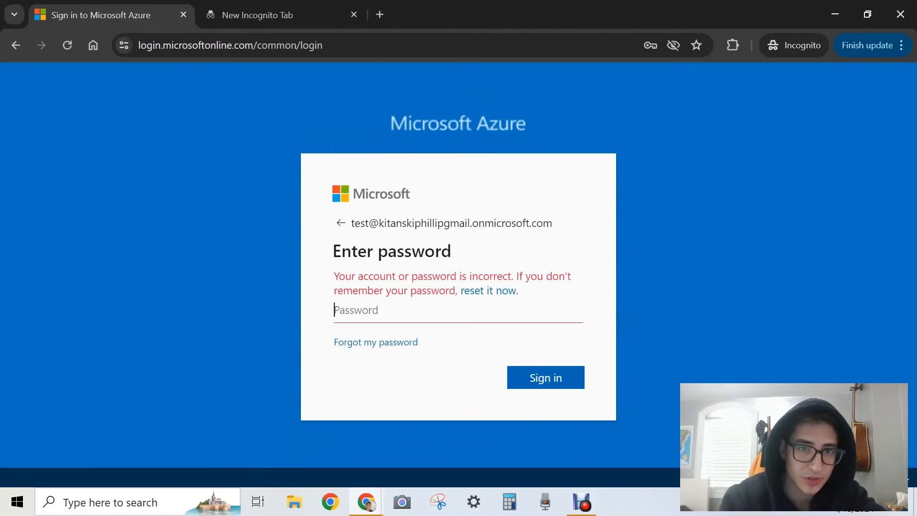
pyautogui.write('•••••••')
pyautogui.press('Return')
pyautogui.write('••••••')
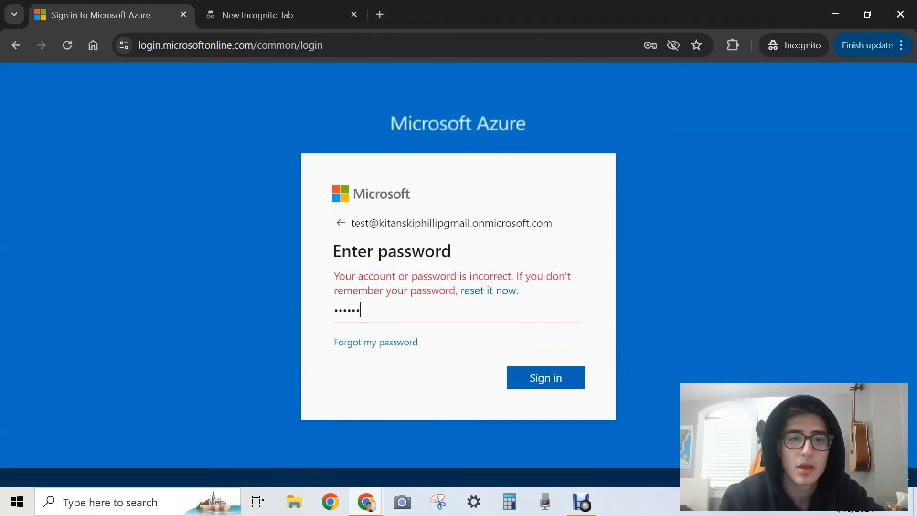
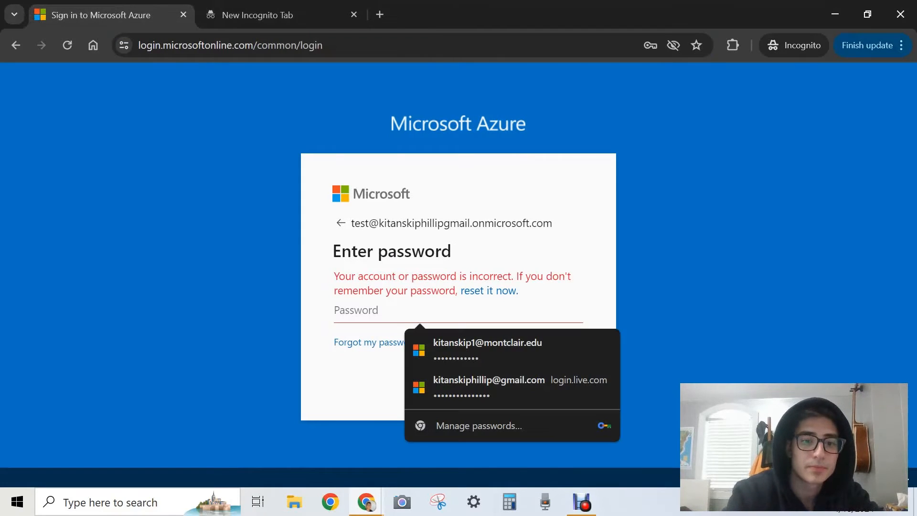
# Step: Submit the test user's correct password on the Azure sign-in page
pyautogui.write('••••••••••')
pyautogui.click(543, 380)
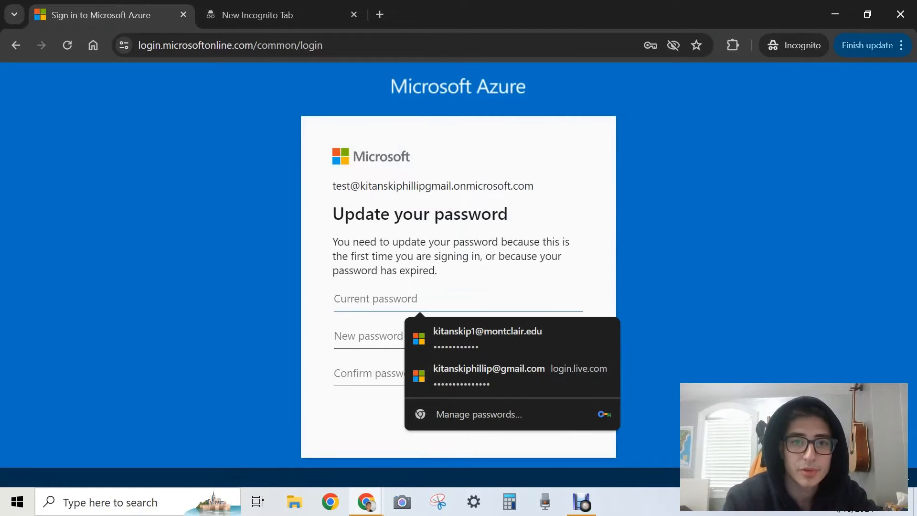
pyautogui.click(437, 373)
pyautogui.doubleClick(412, 299)
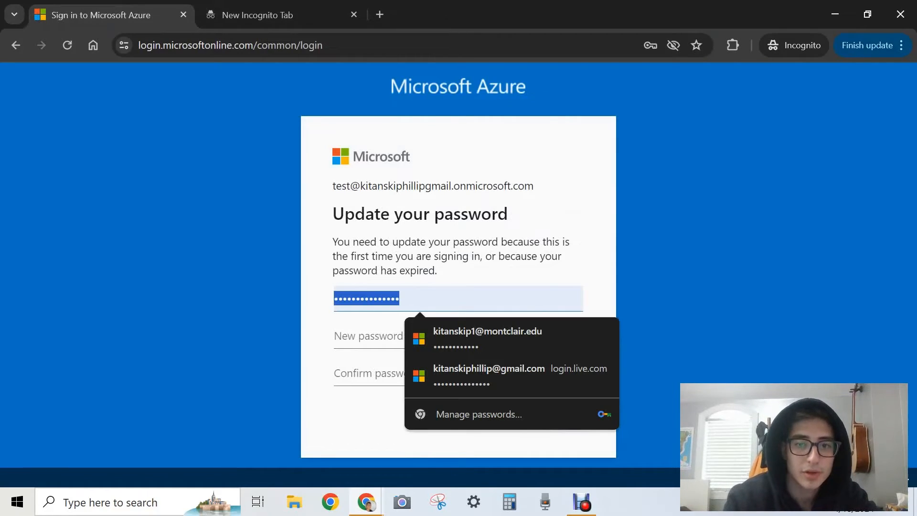
pyautogui.press('BackSpace')
pyautogui.write('•')
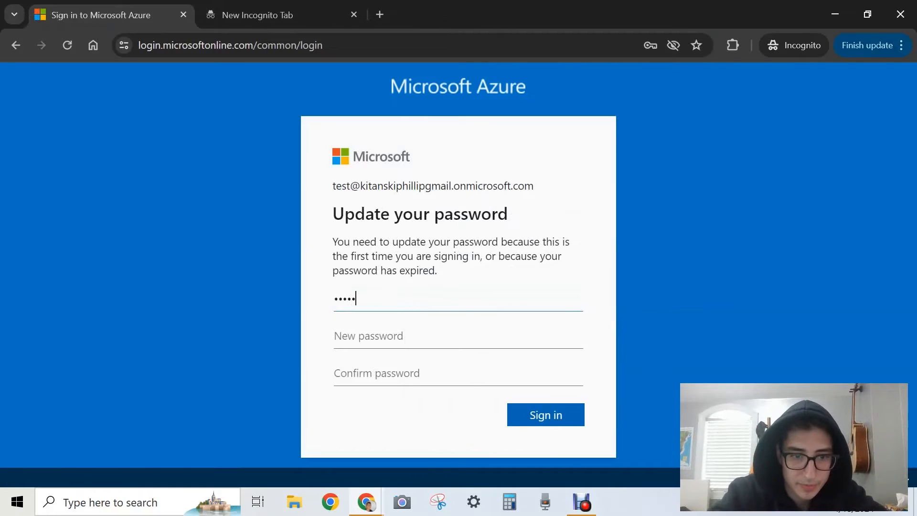
pyautogui.write('••••••••••')
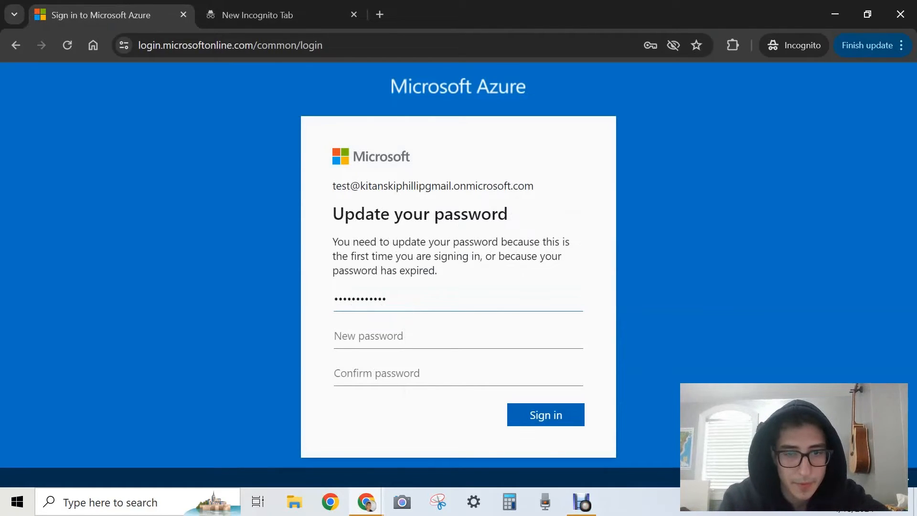
pyautogui.hotkey('ctrl', 'a')
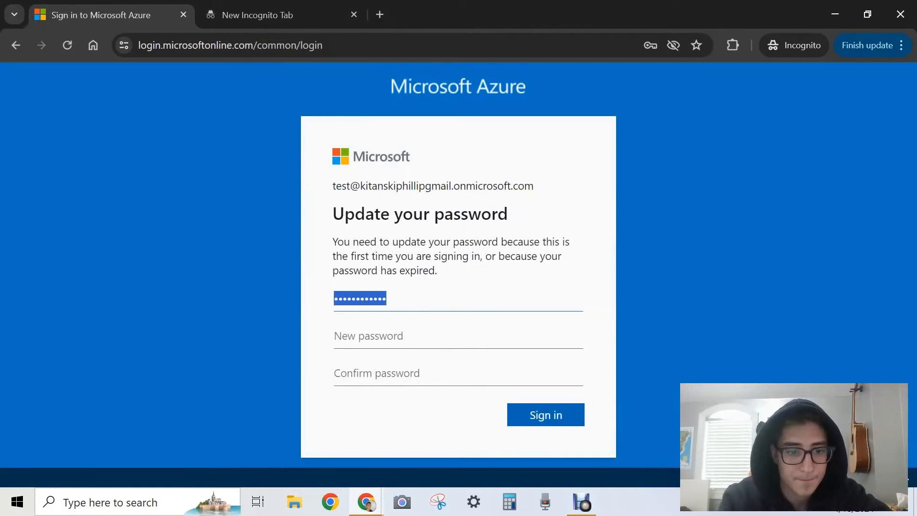
pyautogui.press('Tab')
pyautogui.hotkey('ctrl', 'v')
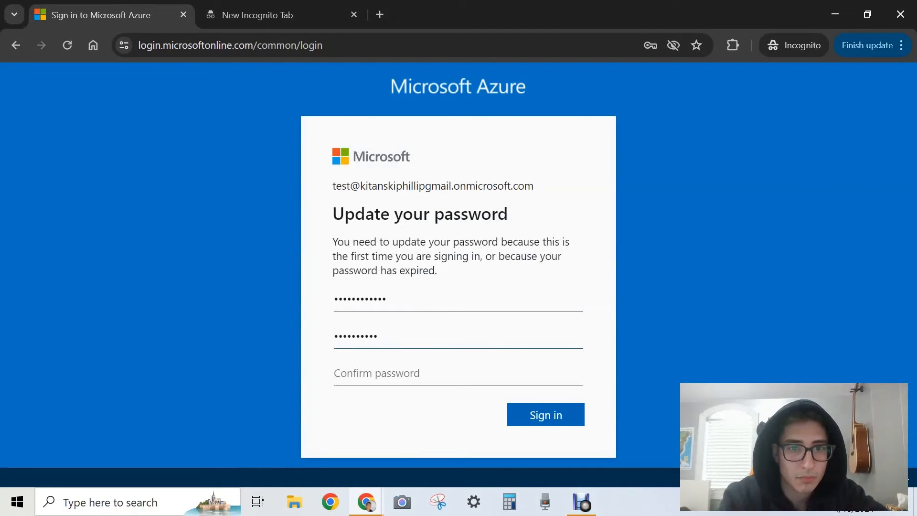
pyautogui.hotkey('shift', 'Tab')
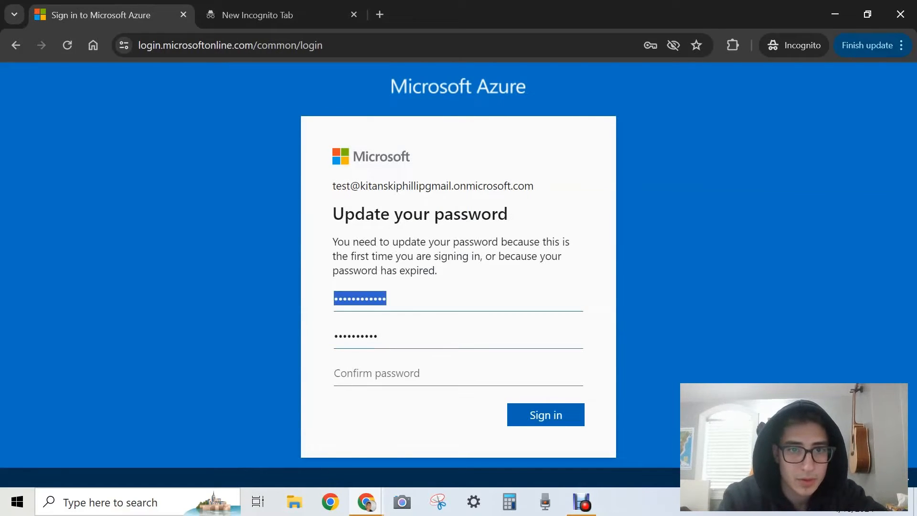
pyautogui.press('BackSpace')
# Step: Copy the test user's temporary password from the second incognito tab into the current password field of the update form
pyautogui.click(247, 22)
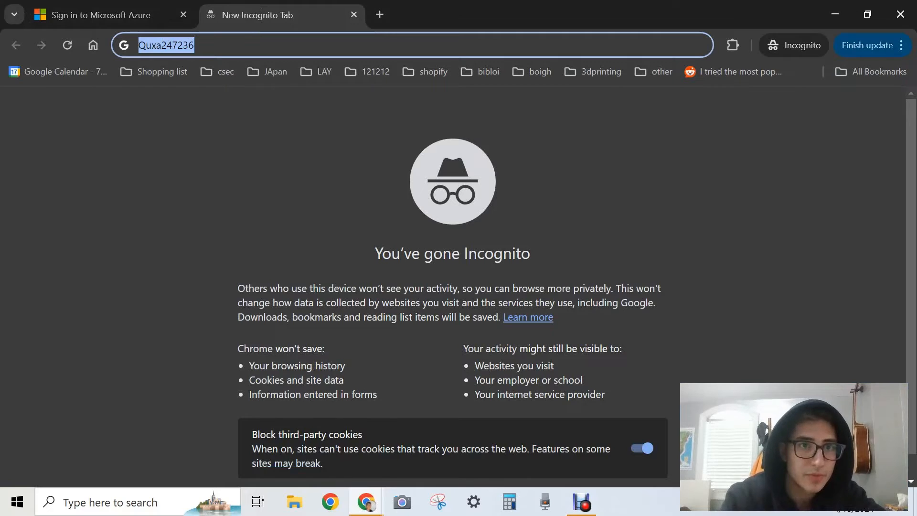
pyautogui.click(196, 45)
pyautogui.hotkey('ctrl', 'a')
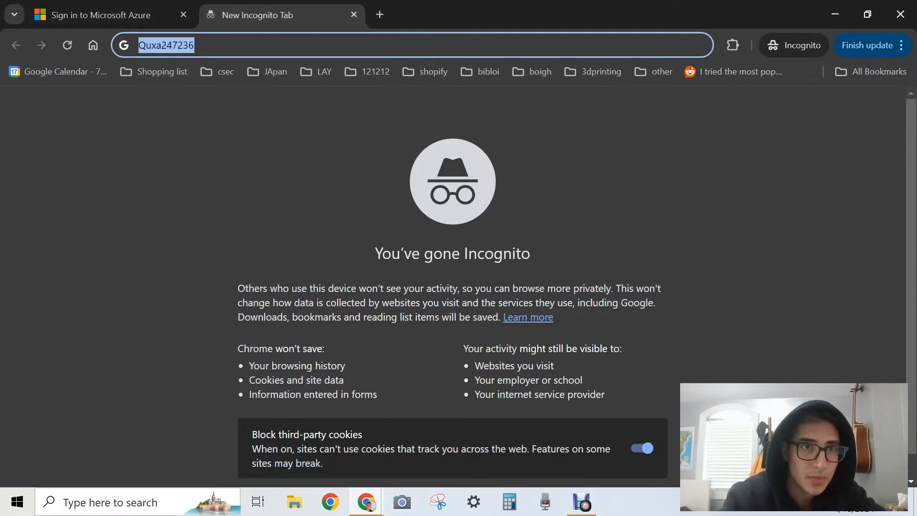
pyautogui.click(133, 7)
pyautogui.click(406, 299)
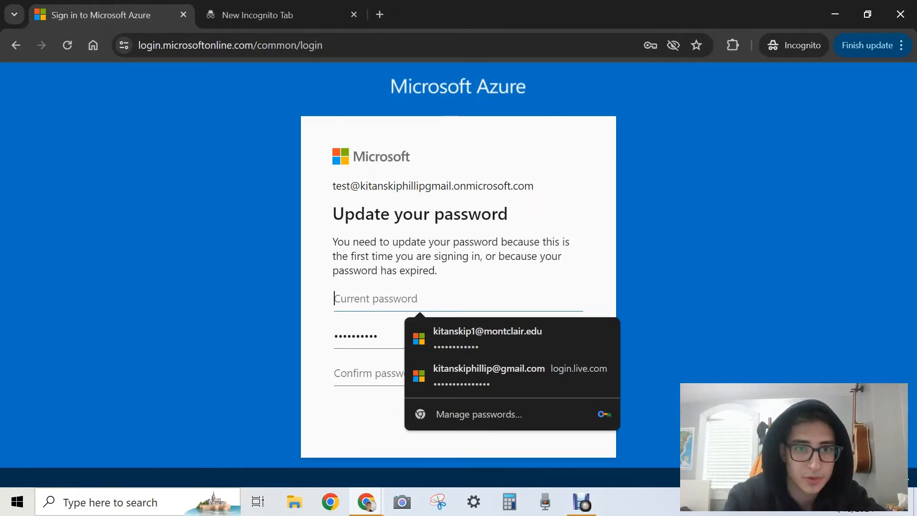
pyautogui.hotkey('ctrl', 'v')
pyautogui.press('Tab')
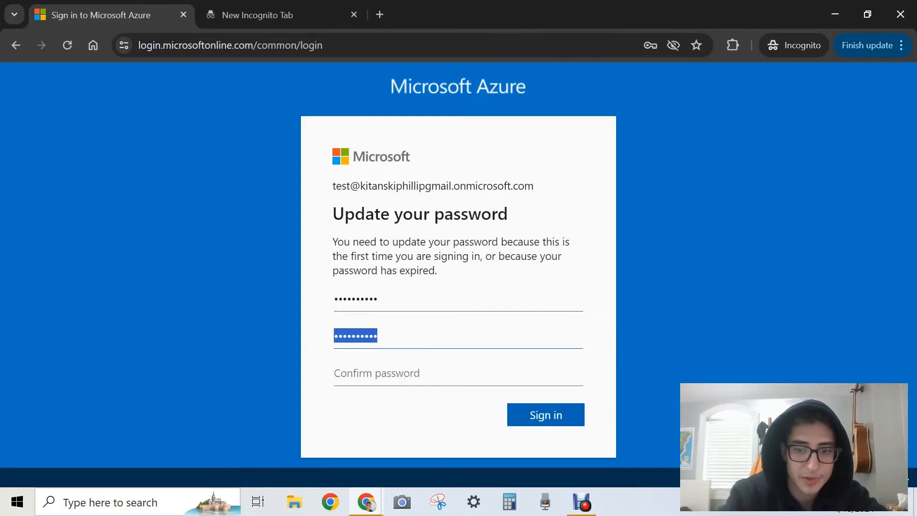
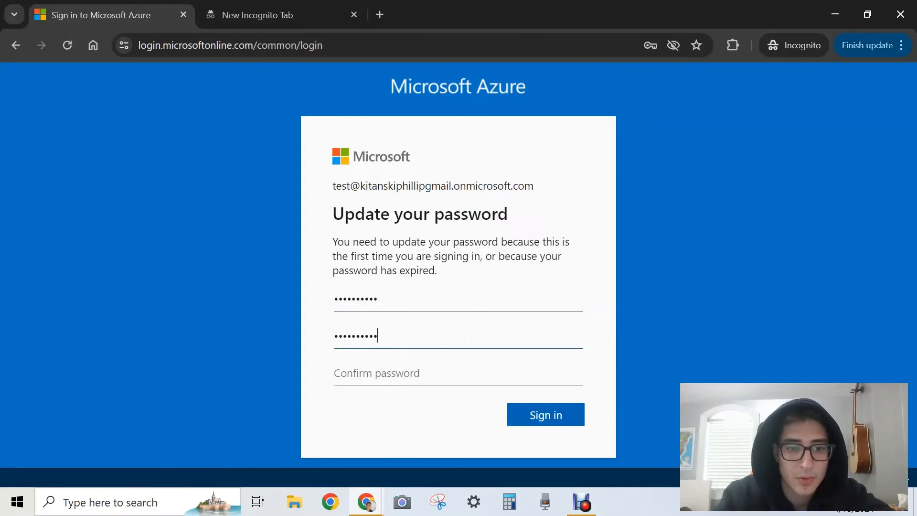
# Step: Enter and confirm a new password for the test user and submit the password update
pyautogui.press('Tab')
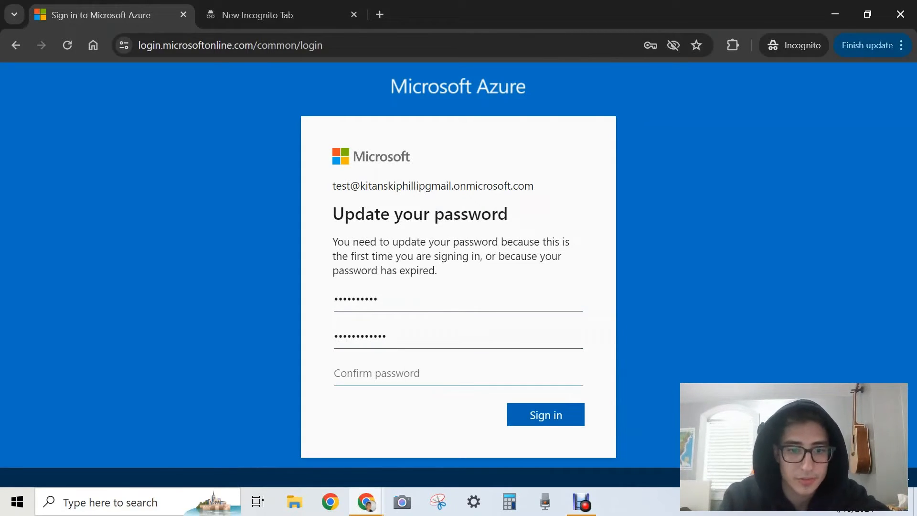
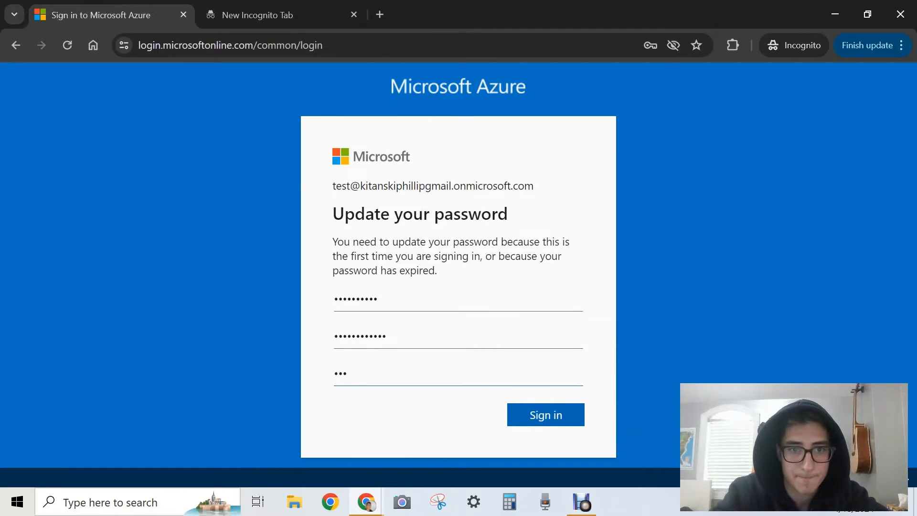
pyautogui.press('BackSpace')
pyautogui.press('BackSpace')
pyautogui.press('BackSpace')
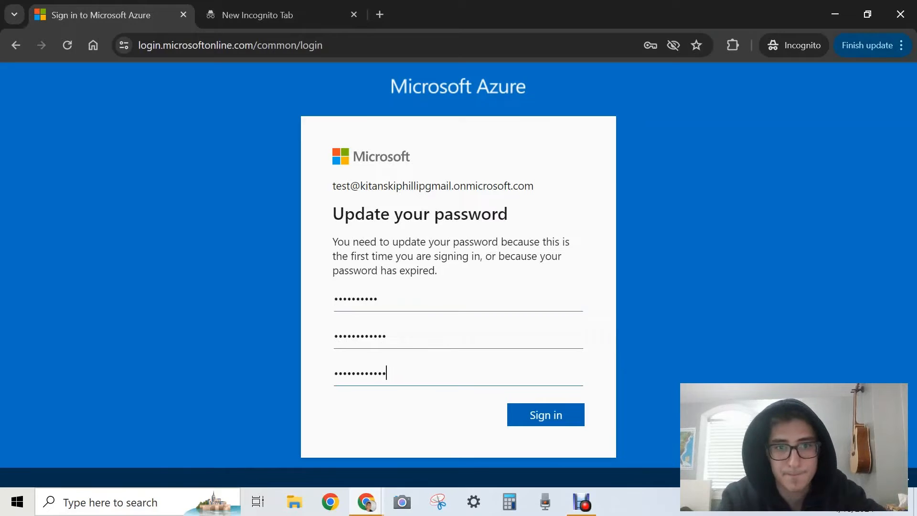
pyautogui.click(543, 420)
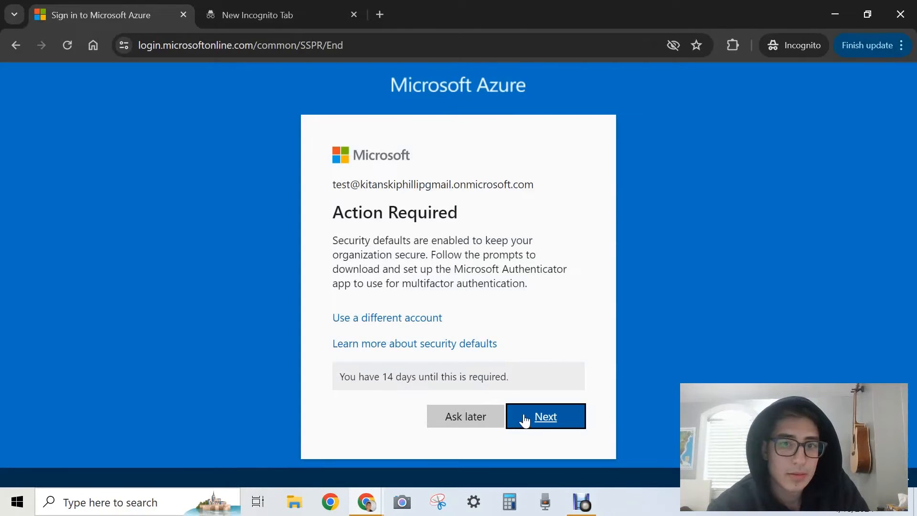
# Step: Postpone the Microsoft Authenticator setup and decline to stay signed in, completing the test user's Azure sign-in
pyautogui.click(481, 423)
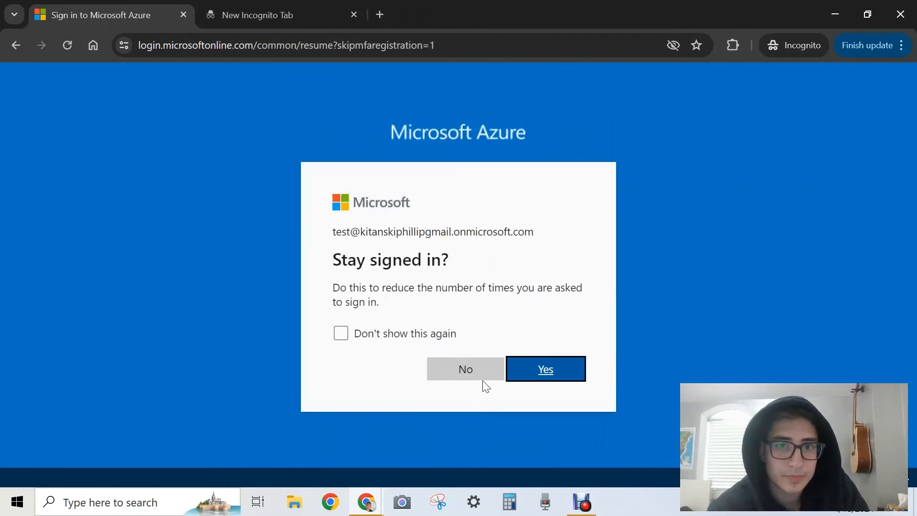
pyautogui.click(492, 375)
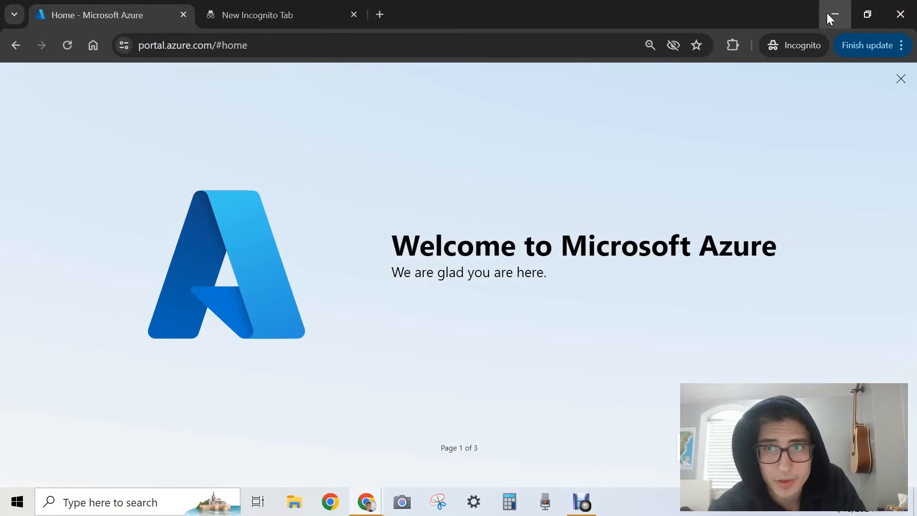
# Step: Return to the main Azure portal window and open the LAW-RG-lab Log Analytics workspace
pyautogui.click(829, 14)
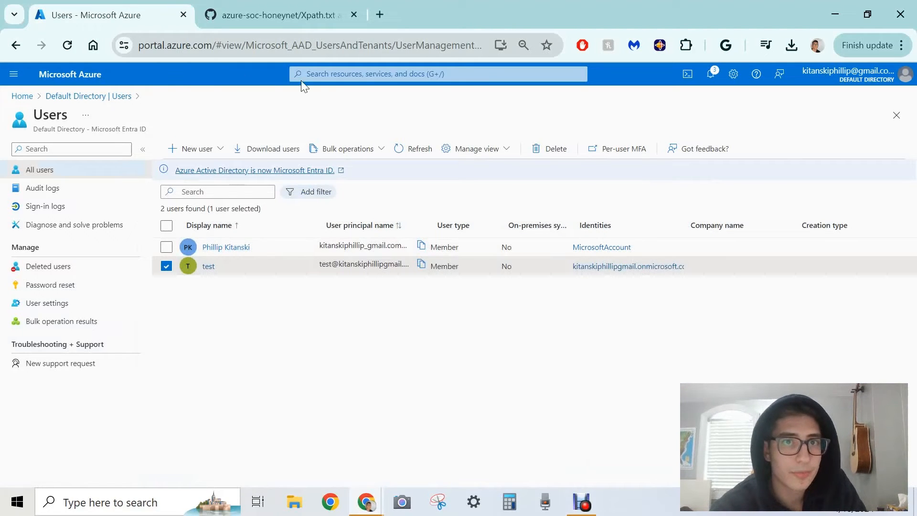
pyautogui.click(378, 73)
pyautogui.click(377, 258)
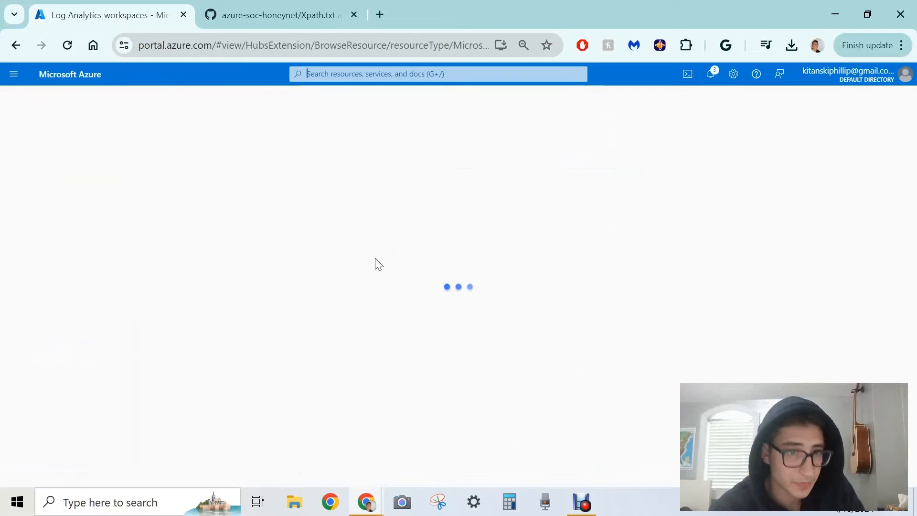
pyautogui.click(82, 239)
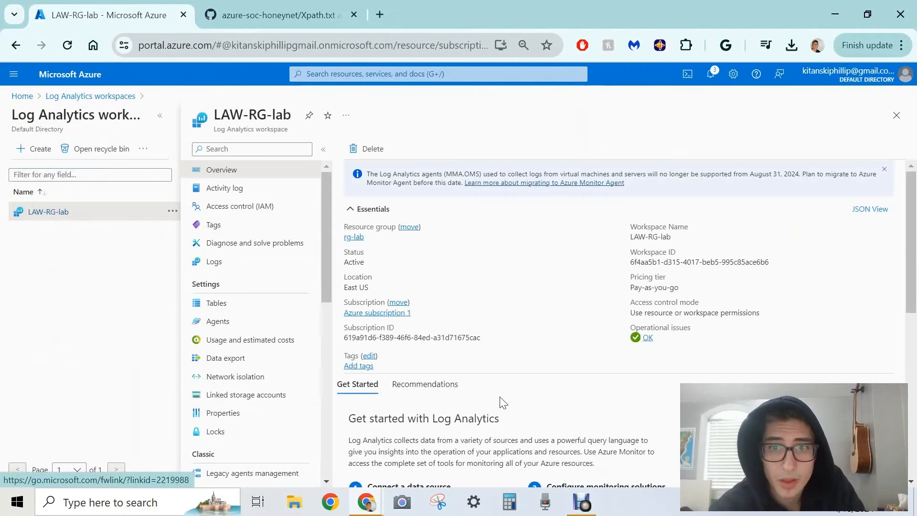
pyautogui.scroll(-2, 456, 387)
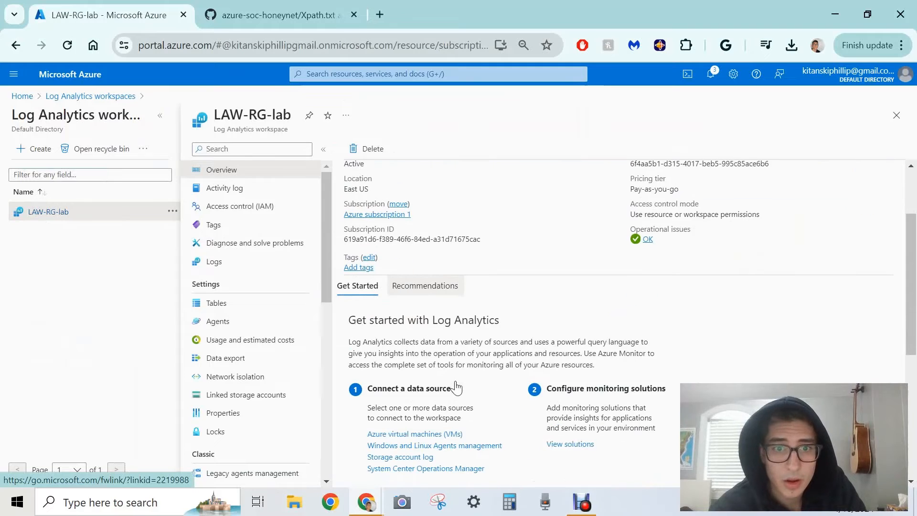
# Step: Open the workspace's logs without a sample query and run the SigninLogs query for the last 24 hours
pyautogui.click(217, 262)
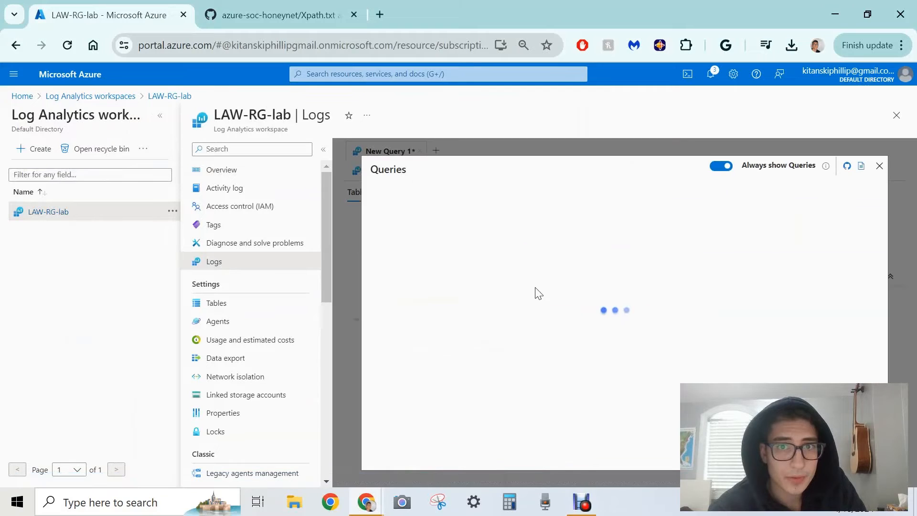
pyautogui.click(879, 166)
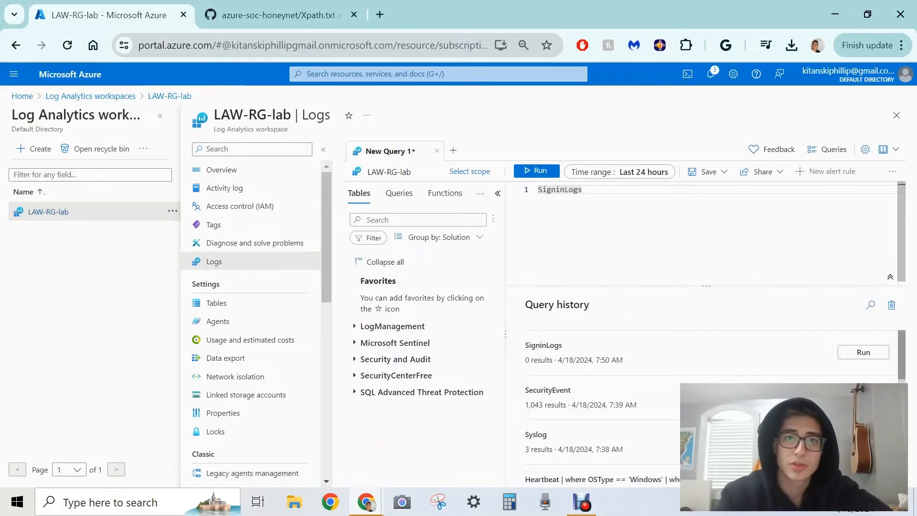
pyautogui.click(534, 170)
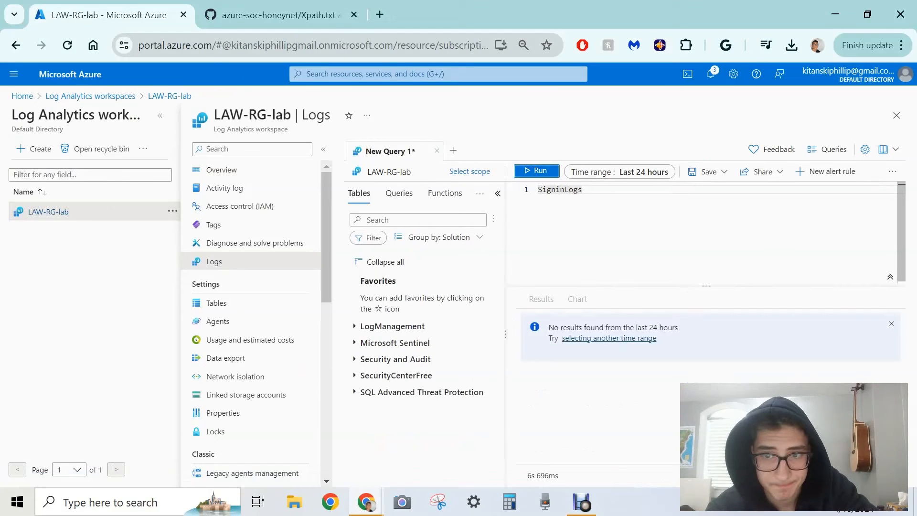
# Step: Replace the SigninLogs query with AuditLogs and run it
pyautogui.click(583, 190)
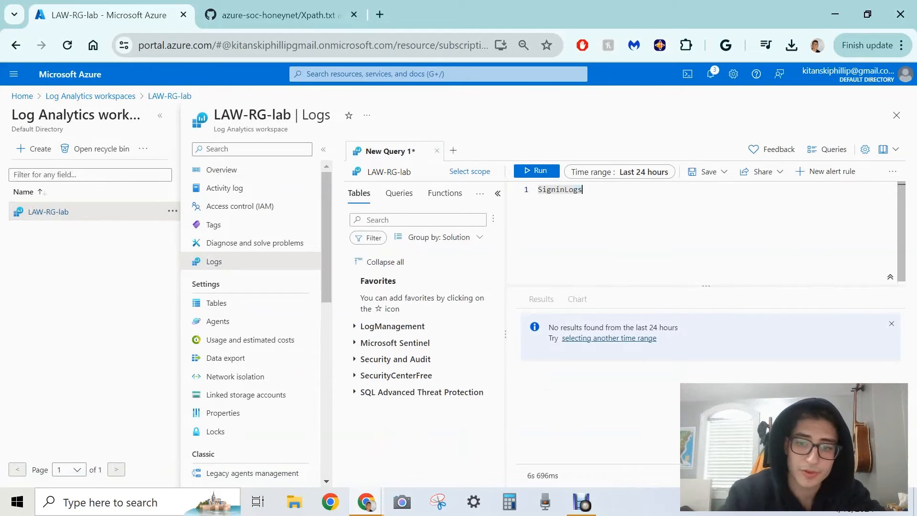
pyautogui.press('BackSpace')
pyautogui.write('Audit')
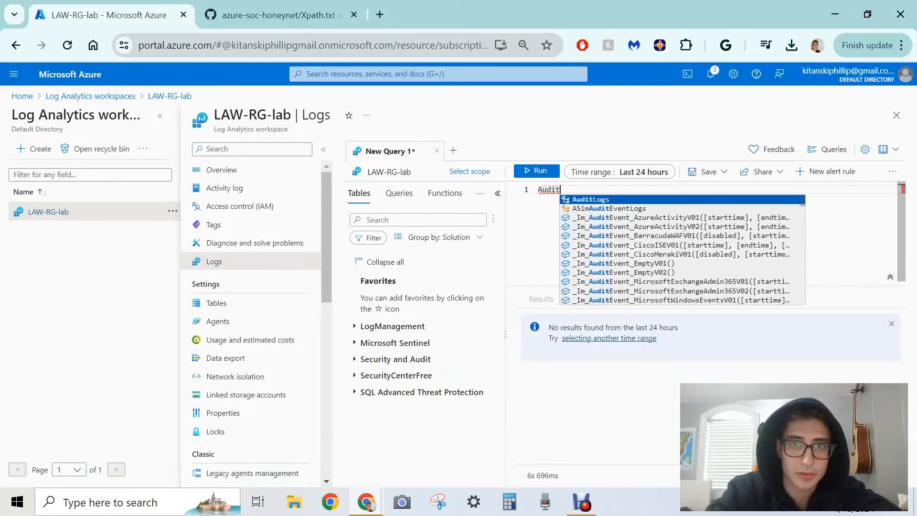
pyautogui.press('Return')
pyautogui.press('Return')
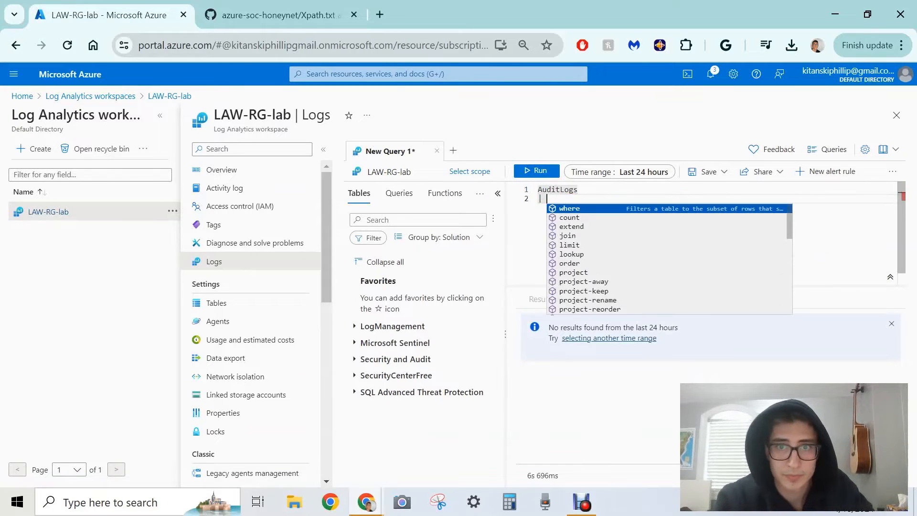
pyautogui.press('BackSpace')
pyautogui.press('BackSpace')
pyautogui.press('BackSpace')
pyautogui.hotkey('shift', 'Return')
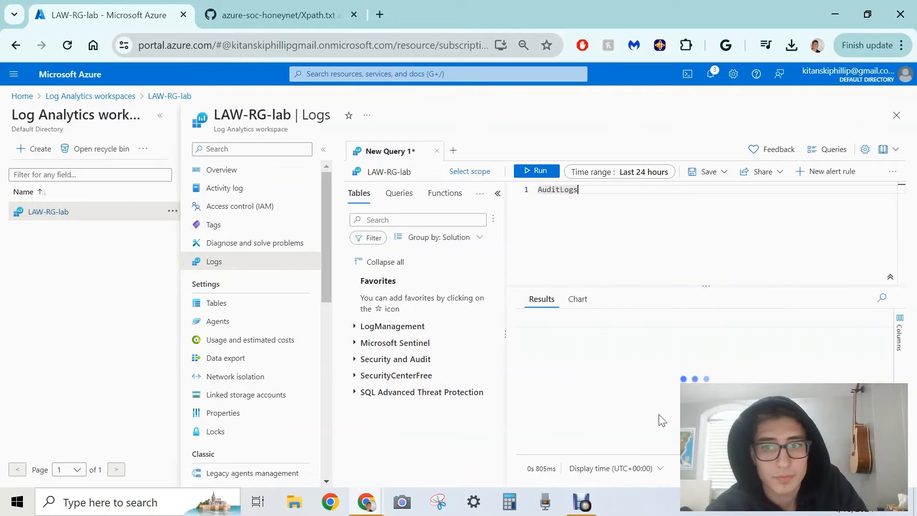
# Step: Examine the AuditLogs result columns and expand the first record to read its field details
pyautogui.hscroll(10, 655, 385)
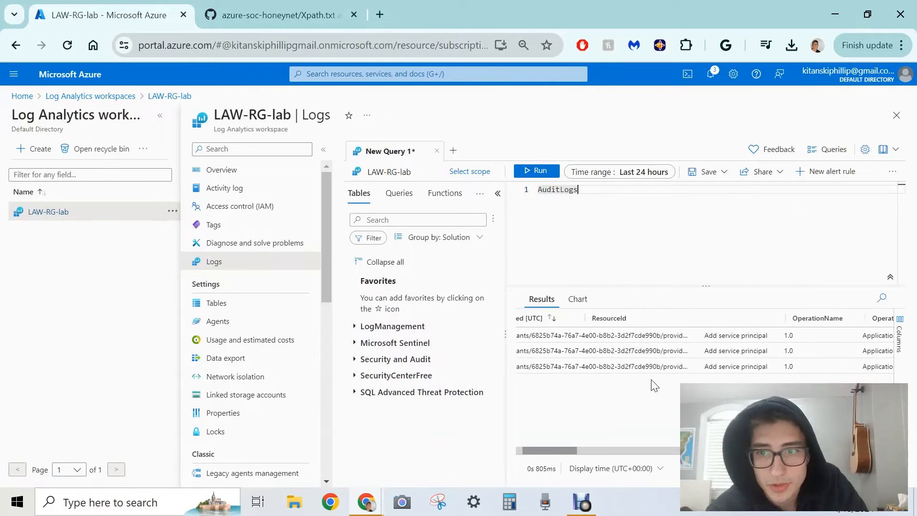
pyautogui.hscroll(6, 655, 385)
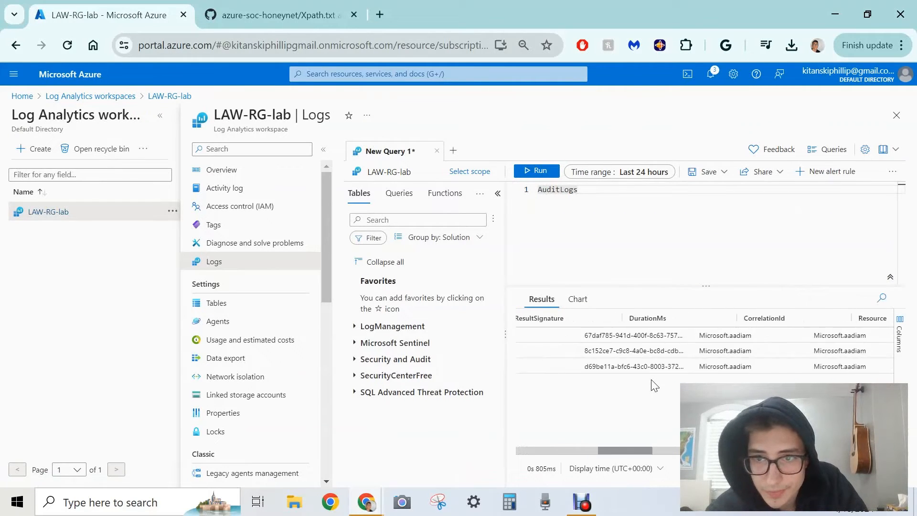
pyautogui.hscroll(-8, 655, 385)
pyautogui.hscroll(-5, 655, 386)
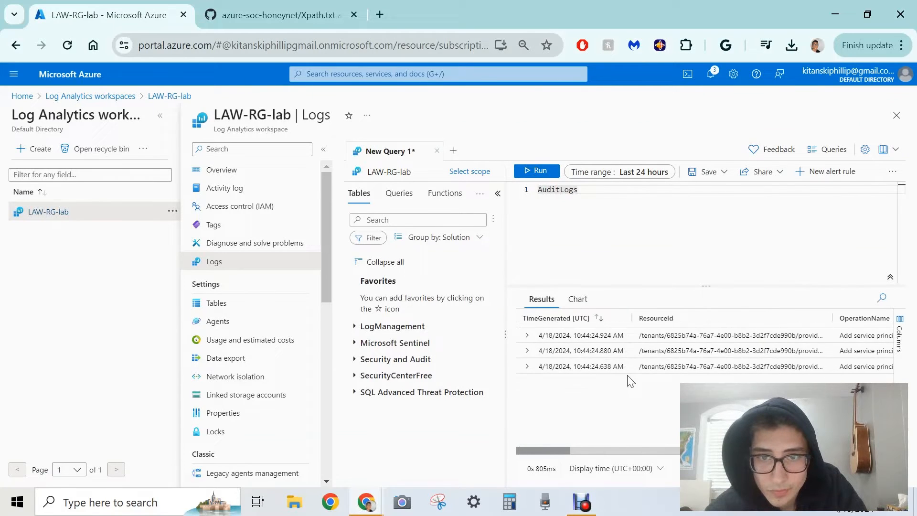
pyautogui.click(526, 337)
pyautogui.scroll(-3, 590, 375)
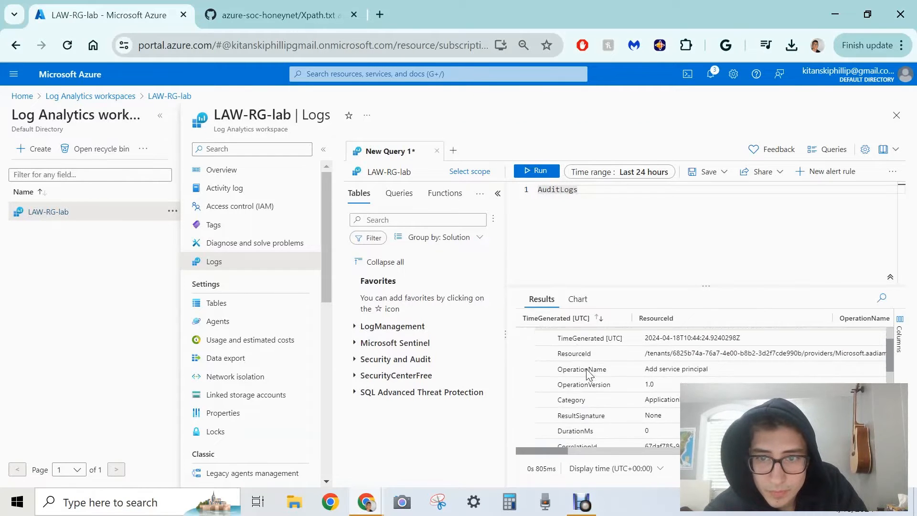
pyautogui.scroll(-4, 589, 375)
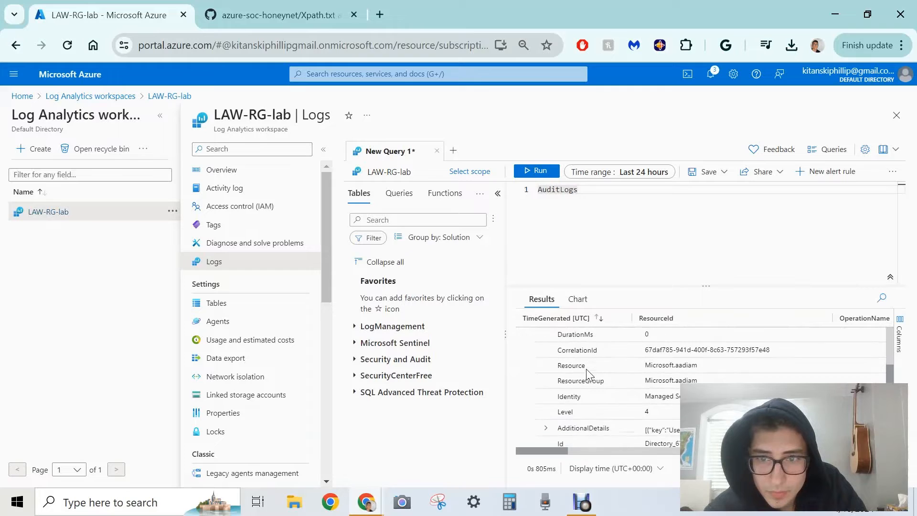
pyautogui.scroll(-3, 589, 375)
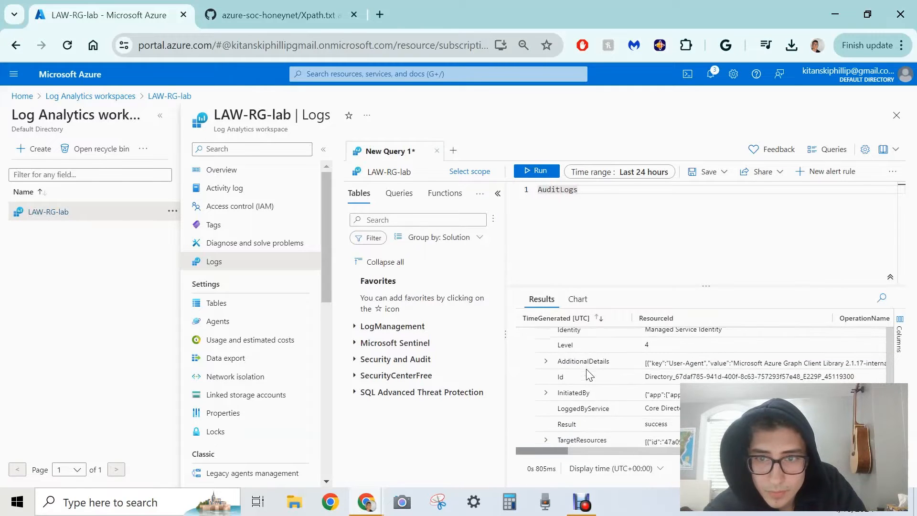
# Step: Examine the remaining field details of the expanded first AuditLogs record and the result columns beside it
pyautogui.scroll(-2, 589, 374)
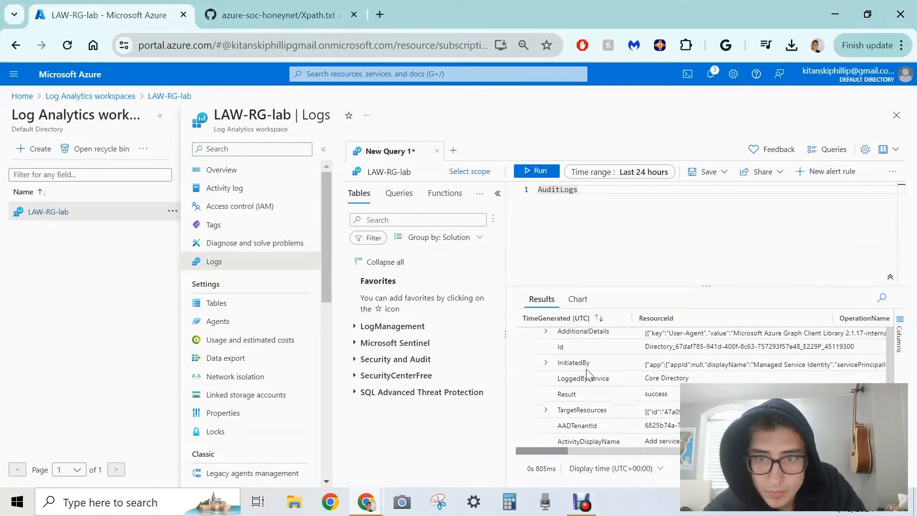
pyautogui.scroll(-3, 590, 375)
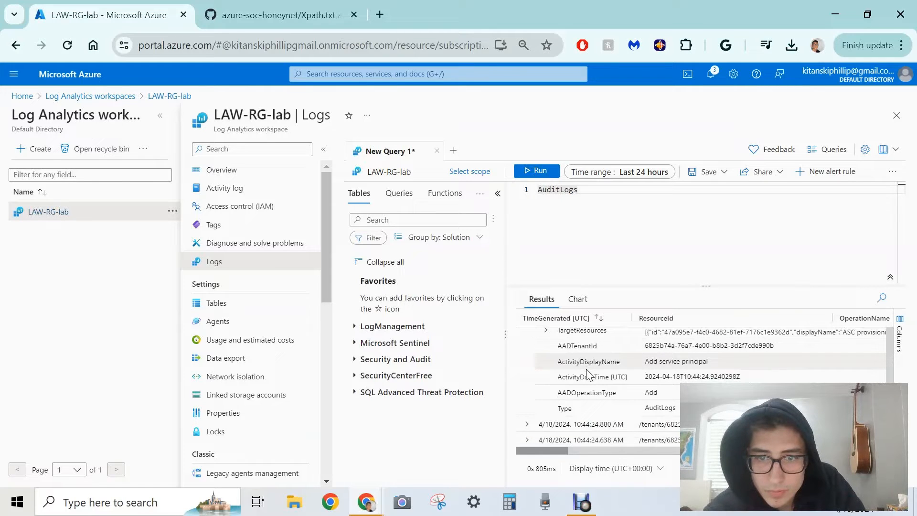
pyautogui.hscroll(3, 587, 406)
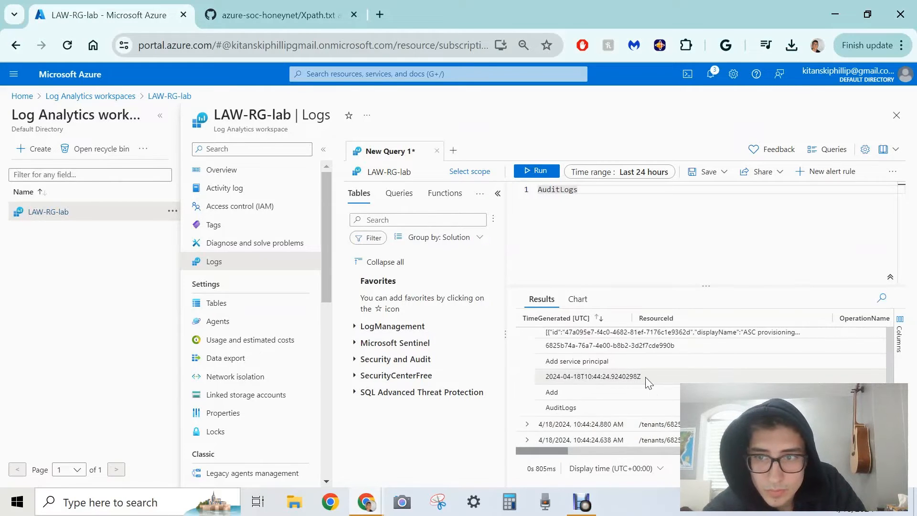
pyautogui.hscroll(3, 590, 424)
pyautogui.scroll(5, 590, 424)
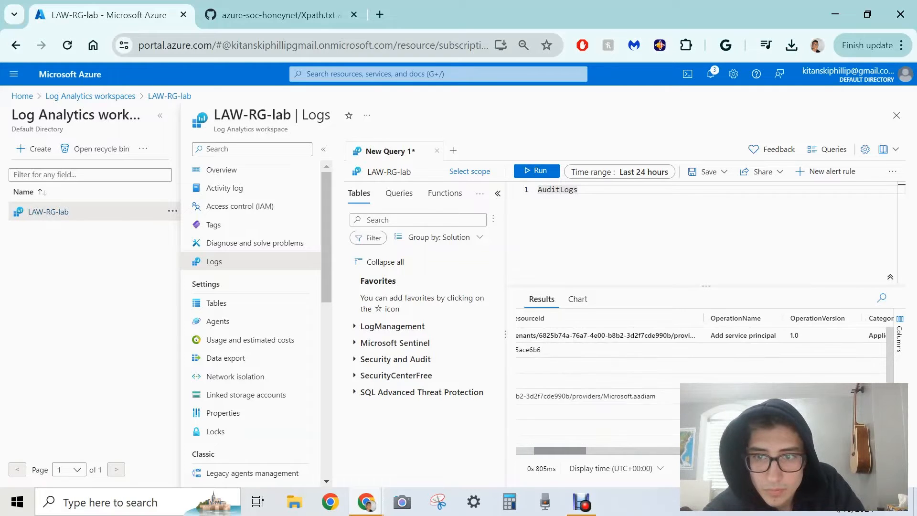
pyautogui.hscroll(-5, 590, 424)
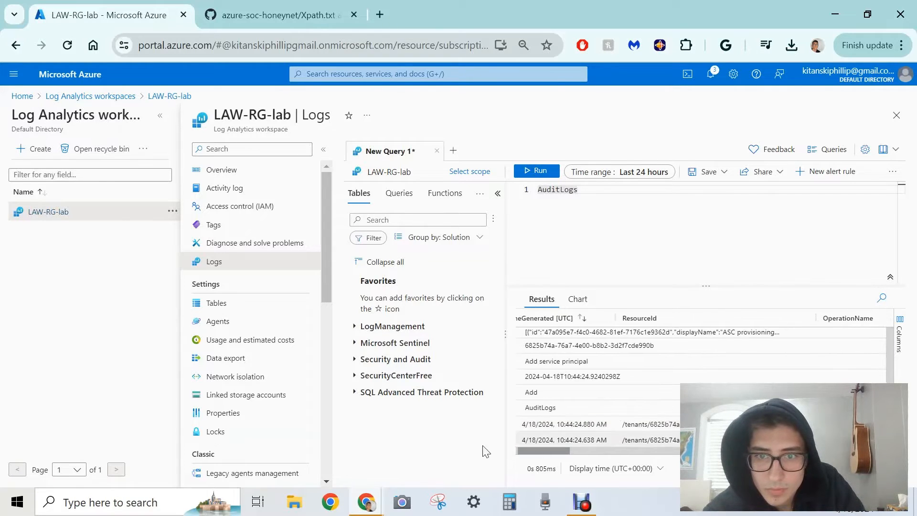
pyautogui.hscroll(-1, 596, 430)
# Step: Expand the second and third AuditLogs records and read through their field details
pyautogui.click(527, 425)
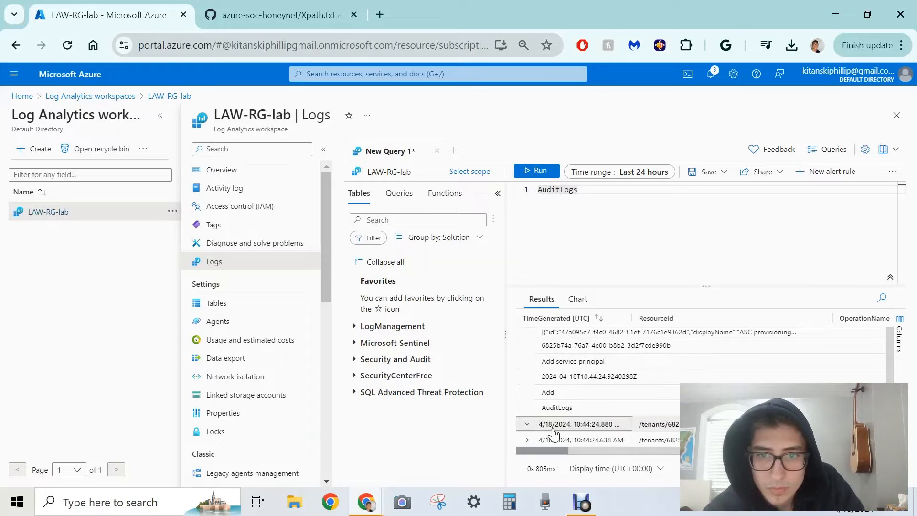
pyautogui.scroll(-5, 627, 402)
pyautogui.scroll(-4, 627, 404)
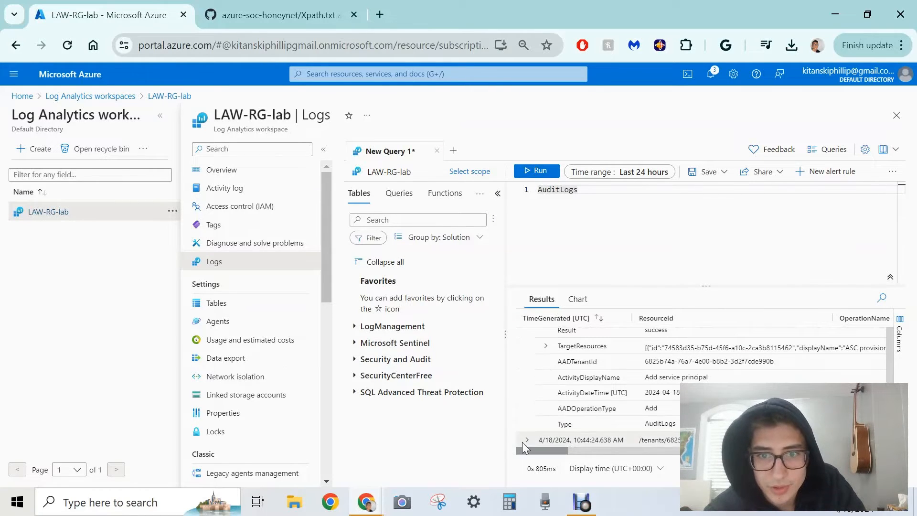
pyautogui.click(527, 439)
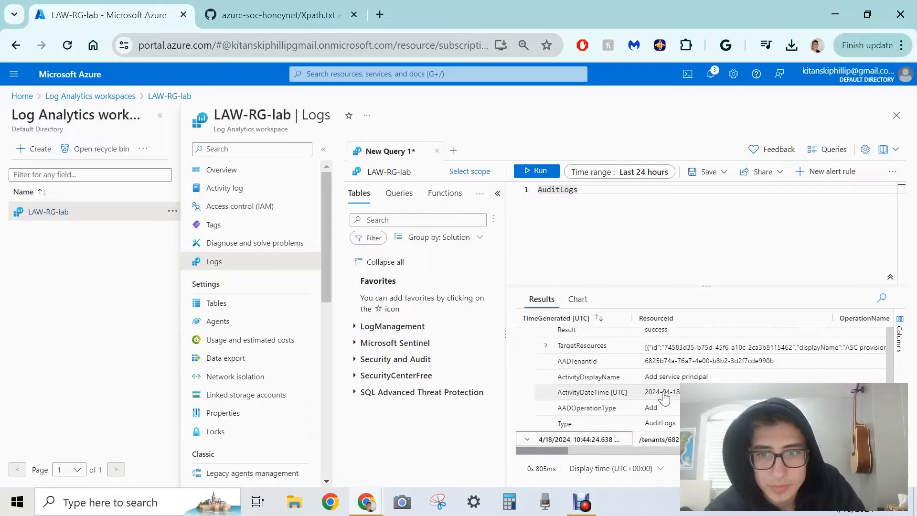
pyautogui.scroll(-2, 664, 399)
pyautogui.scroll(-6, 664, 396)
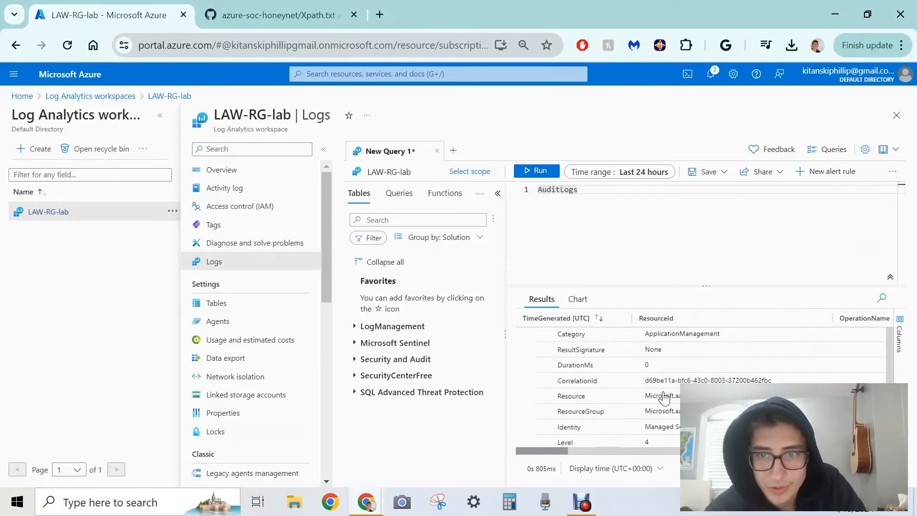
pyautogui.scroll(-3, 664, 397)
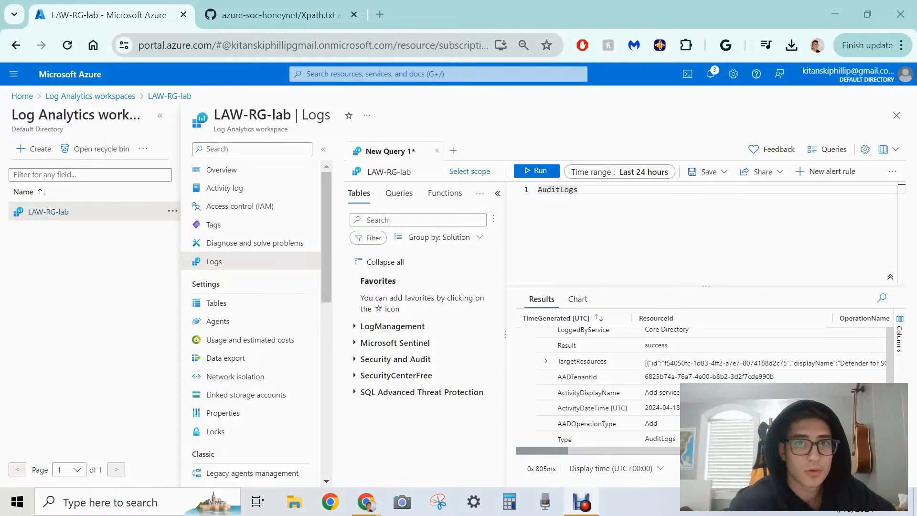
# Step: Open the activity log export settings in Azure Monitor and start a new diagnostic setting for Azure subscription 1
pyautogui.click(438, 74)
pyautogui.write('moni')
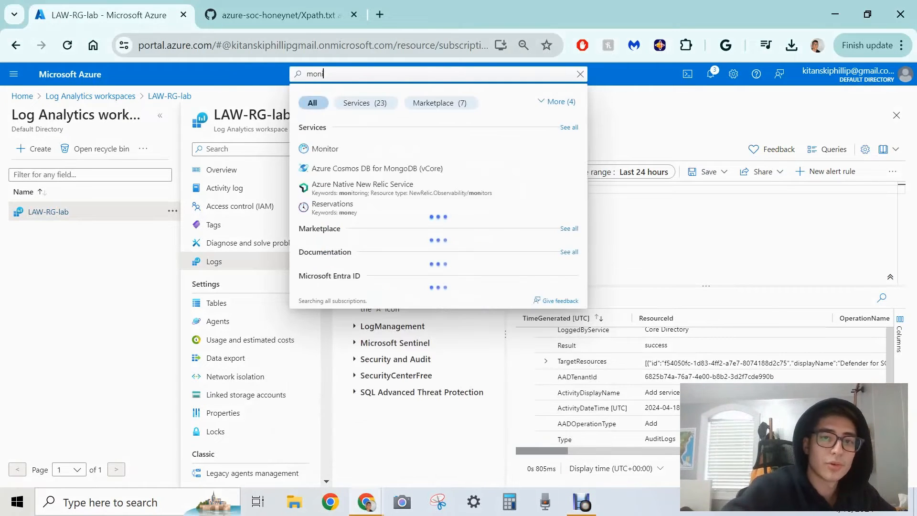
pyautogui.click(380, 153)
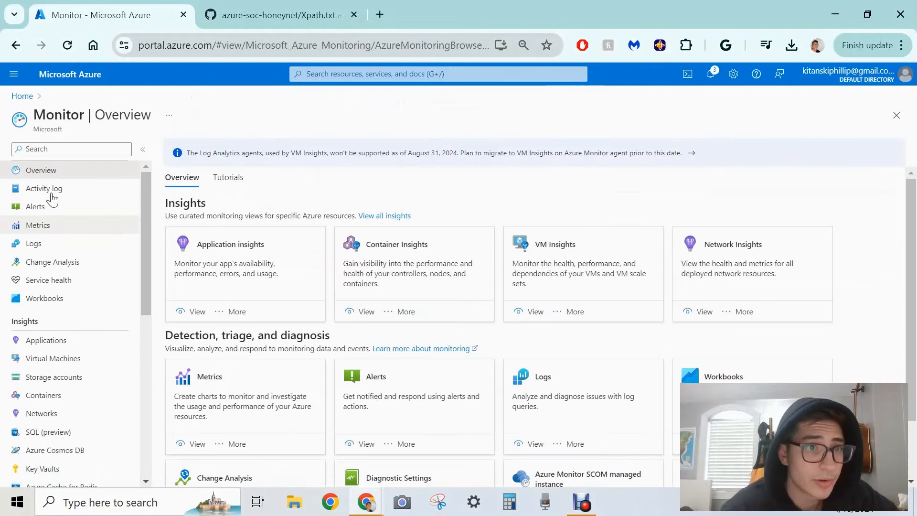
pyautogui.click(46, 189)
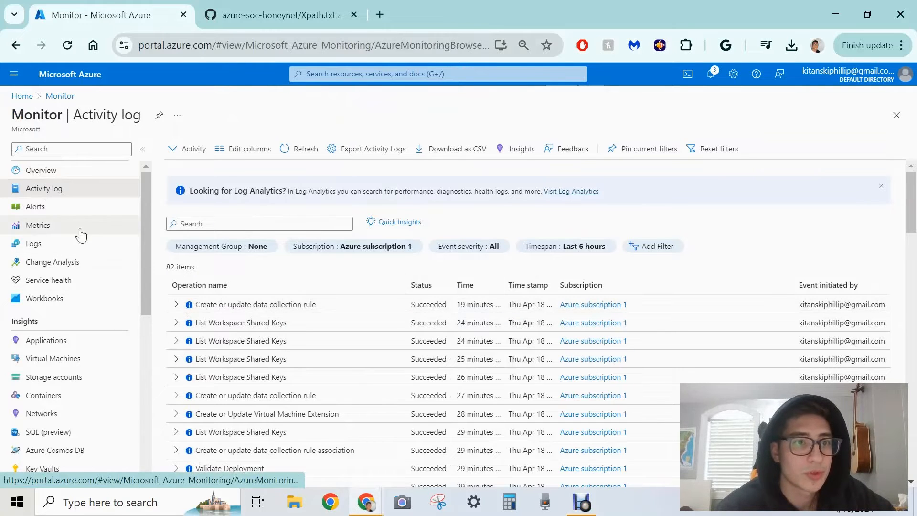
pyautogui.click(359, 149)
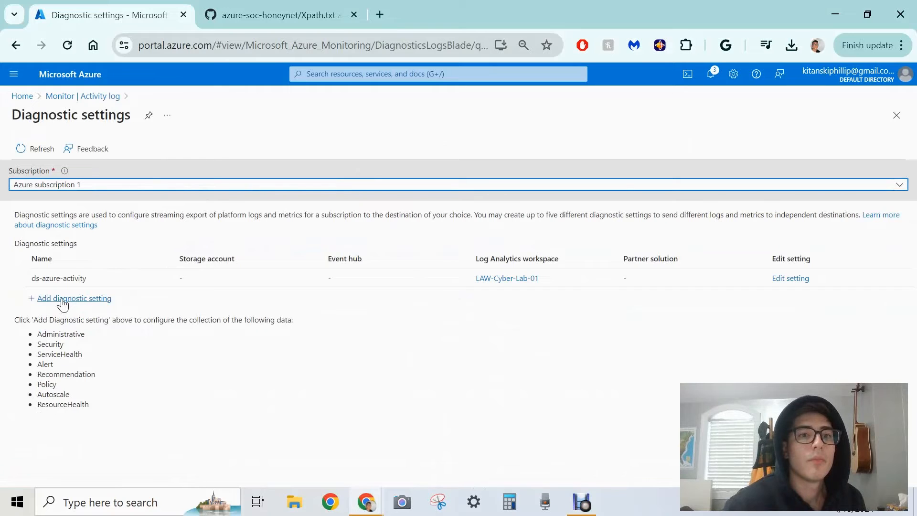
pyautogui.click(63, 301)
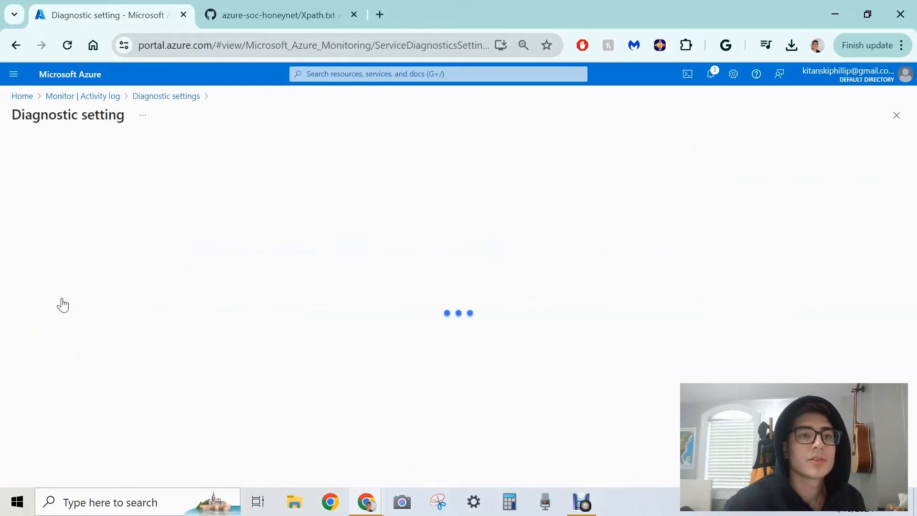
# Step: Include all log categories from Administrative through ResourceHealth in the diagnostic setting and send them to the LAW-RG-lab Log Analytics workspace
pyautogui.click(38, 265)
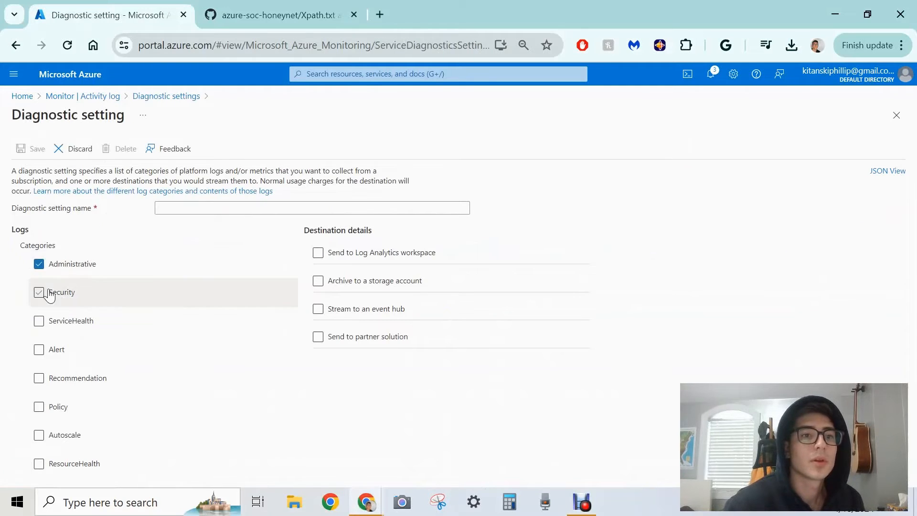
pyautogui.click(40, 292)
pyautogui.click(40, 319)
pyautogui.click(39, 350)
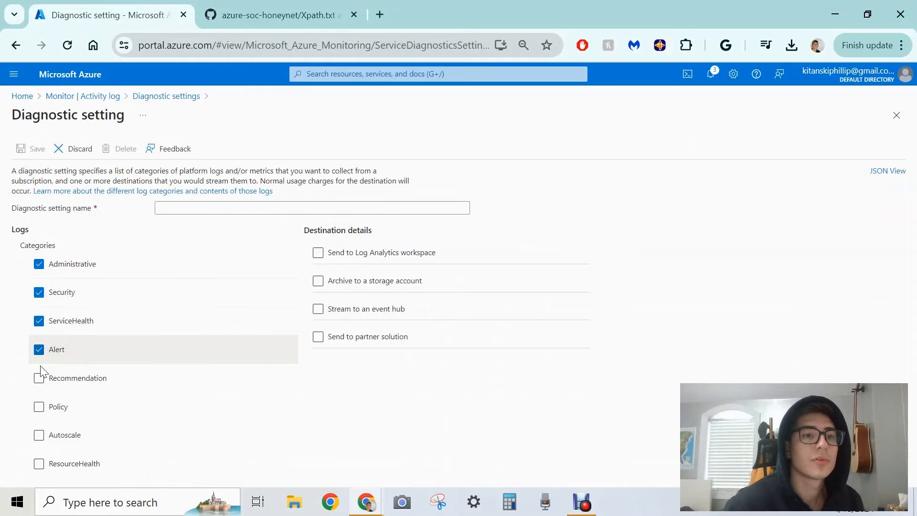
pyautogui.click(39, 407)
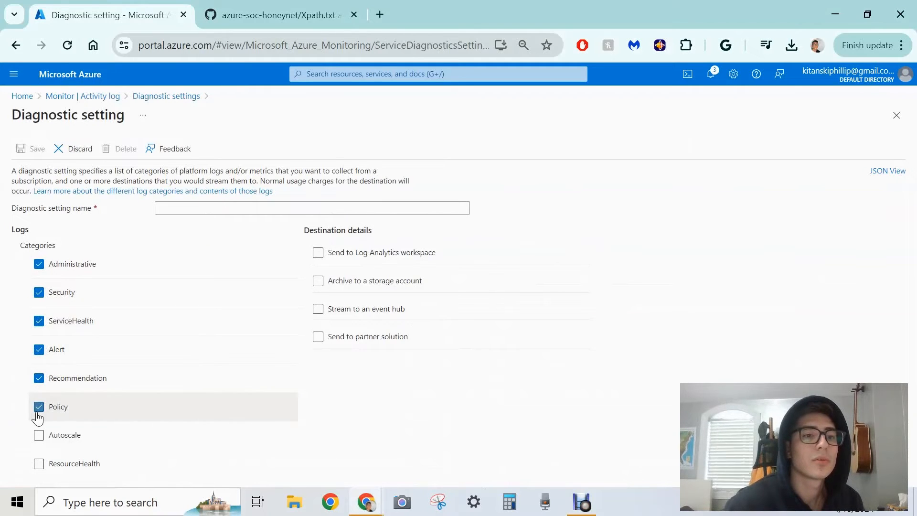
pyautogui.click(39, 436)
pyautogui.click(38, 464)
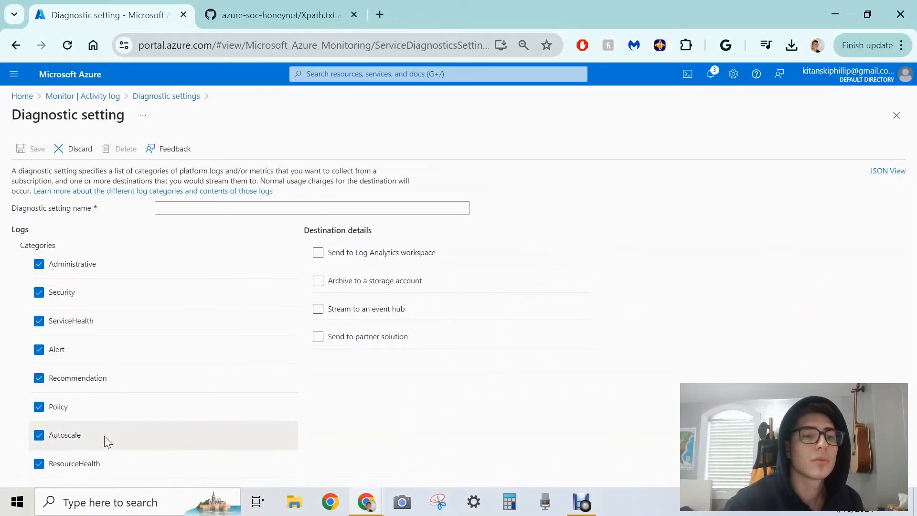
pyautogui.click(318, 252)
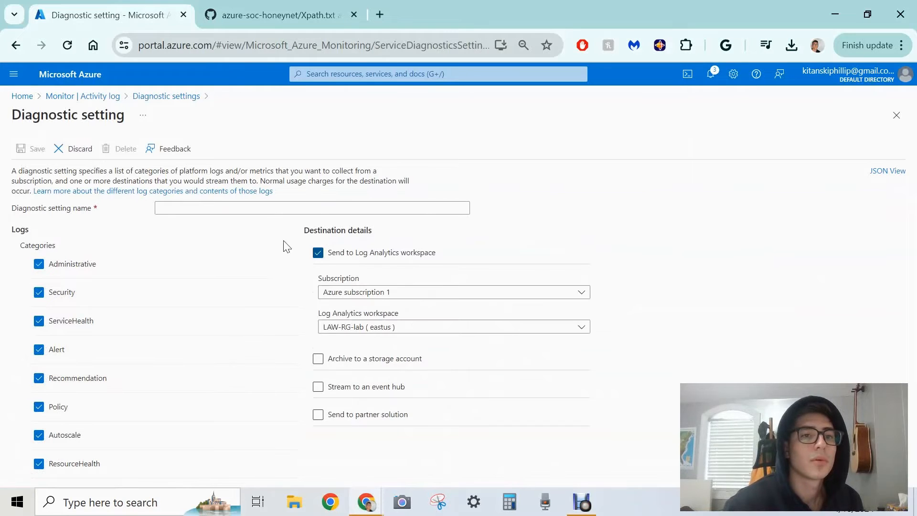
pyautogui.click(186, 209)
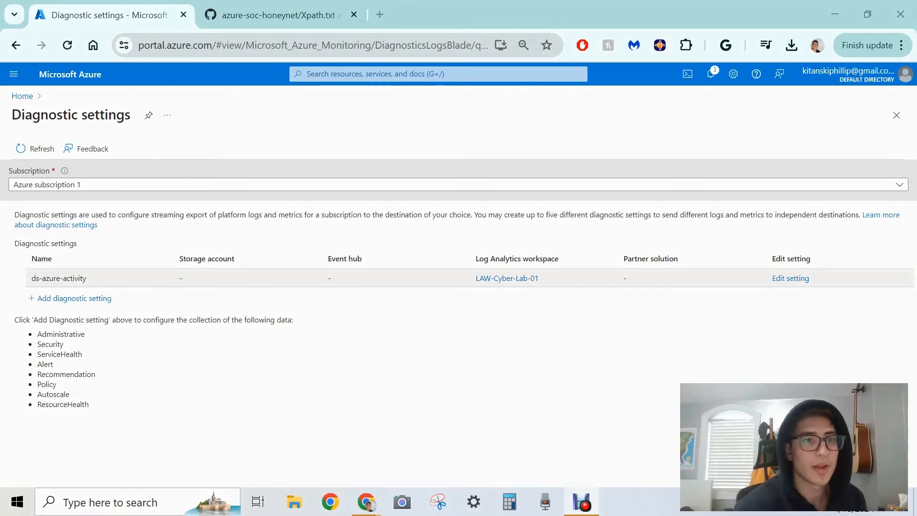
# Step: Return to the LAW-RG-lab Log Analytics workspace and open its logs without choosing a sample query
pyautogui.click(354, 74)
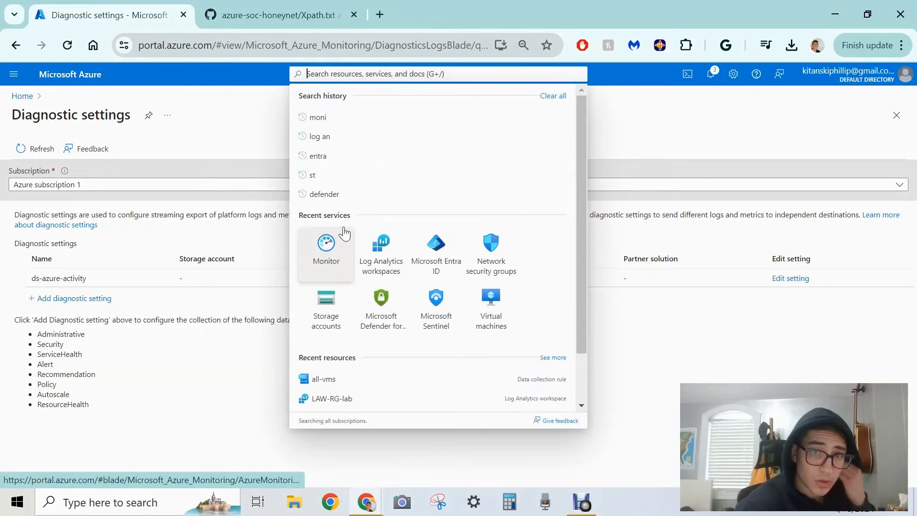
pyautogui.click(379, 254)
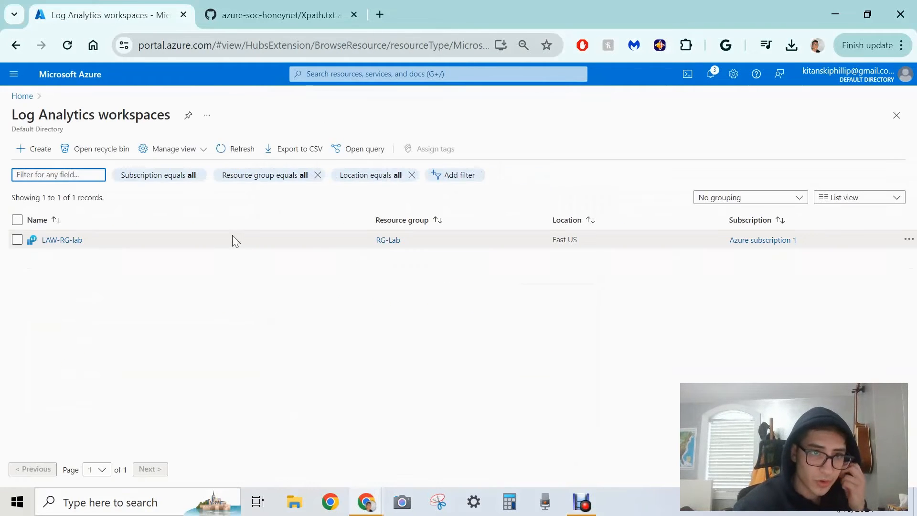
pyautogui.click(72, 240)
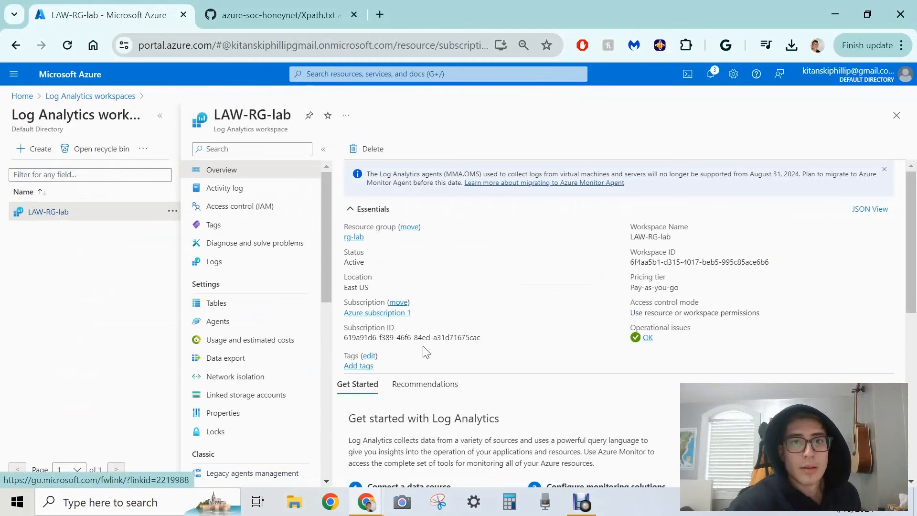
pyautogui.scroll(-3, 423, 351)
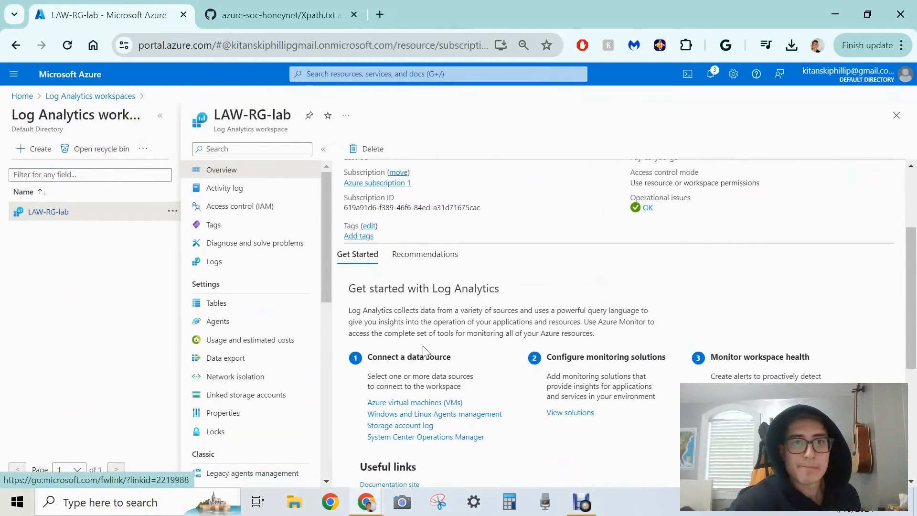
pyautogui.scroll(3, 423, 345)
pyautogui.click(233, 270)
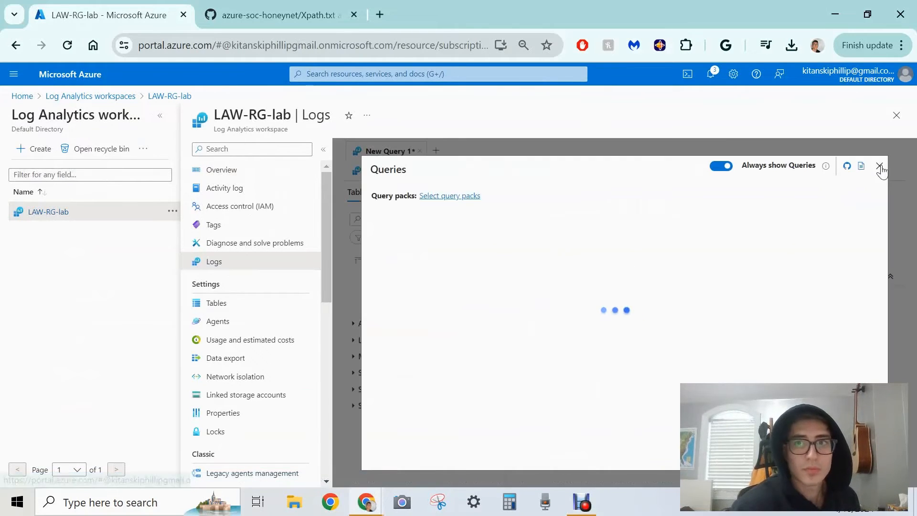
pyautogui.click(881, 167)
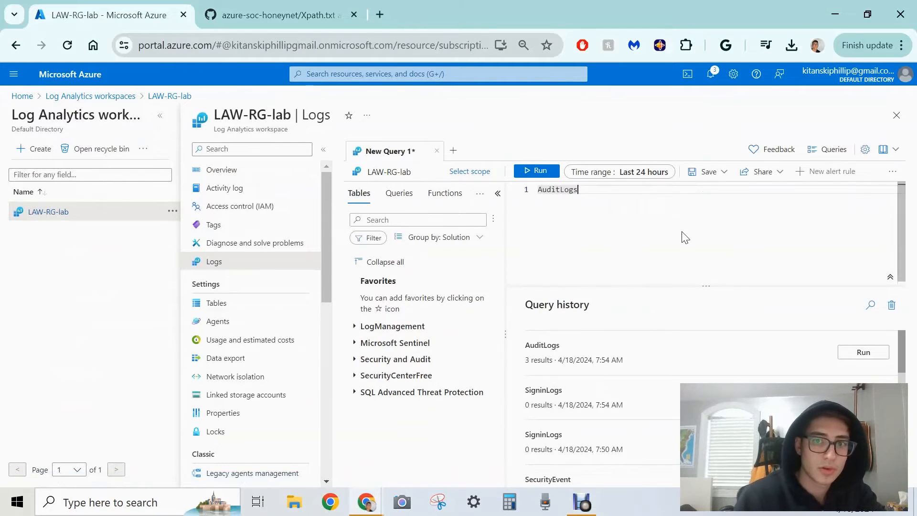
# Step: Replace the AuditLogs query with AzureActivity, run it for the last 24 hours, then enlarge the results area and rerun the query
pyautogui.write('Azure')
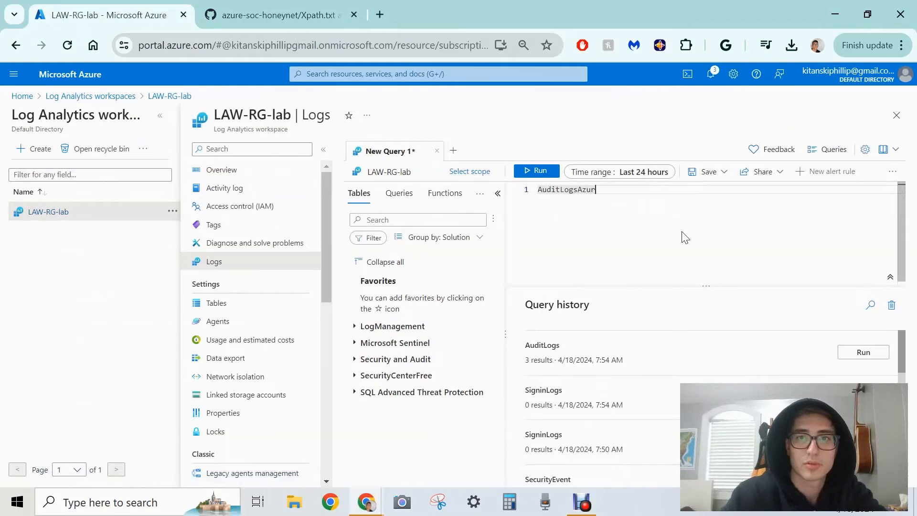
pyautogui.press('BackSpace')
pyautogui.press('BackSpace')
pyautogui.press('BackSpace')
pyautogui.press('BackSpace')
pyautogui.press('BackSpace')
pyautogui.press('BackSpace')
pyautogui.press('BackSpace')
pyautogui.press('BackSpace')
pyautogui.press('BackSpace')
pyautogui.press('BackSpace')
pyautogui.press('BackSpace')
pyautogui.press('BackSpace')
pyautogui.press('BackSpace')
pyautogui.press('BackSpace')
pyautogui.write('Azurea')
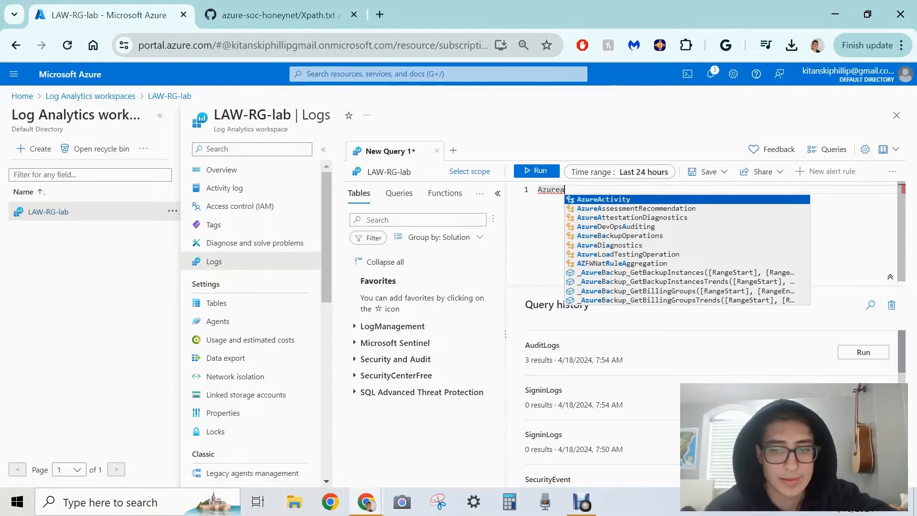
pyautogui.press('BackSpace')
pyautogui.write('A')
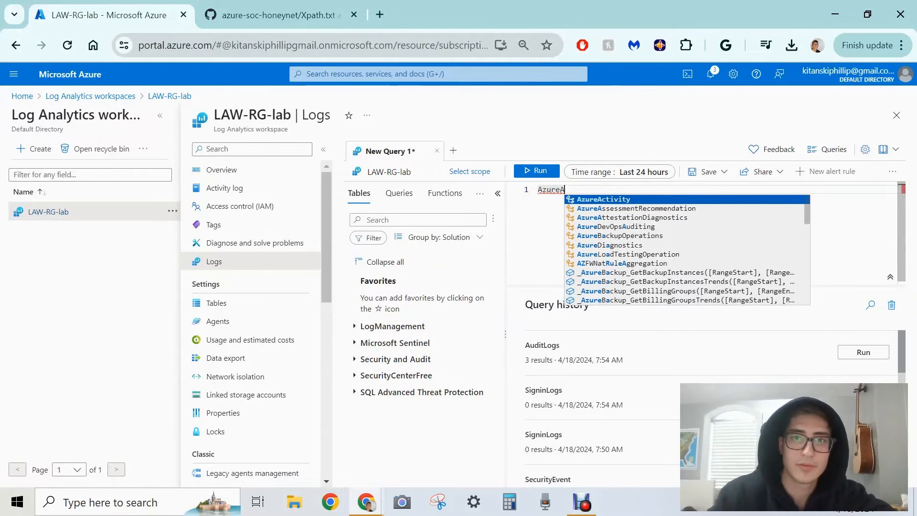
pyautogui.press('Escape')
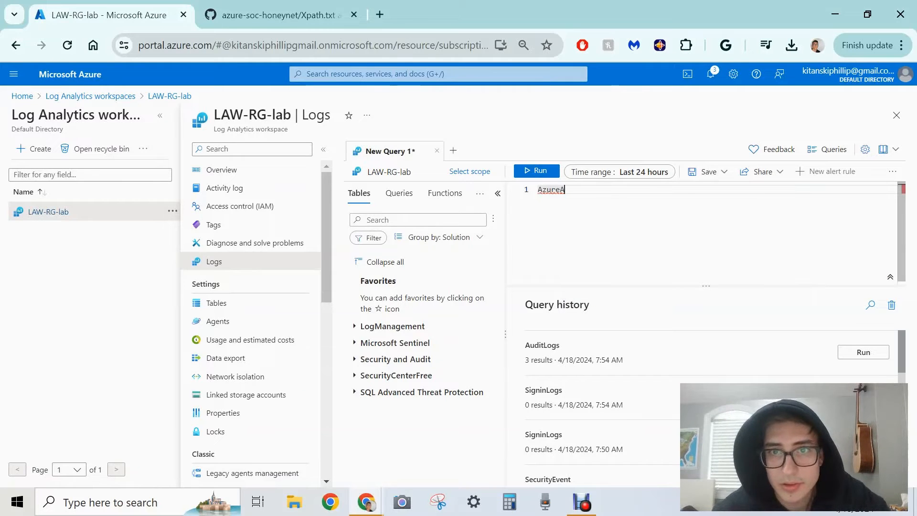
pyautogui.write('ctivity')
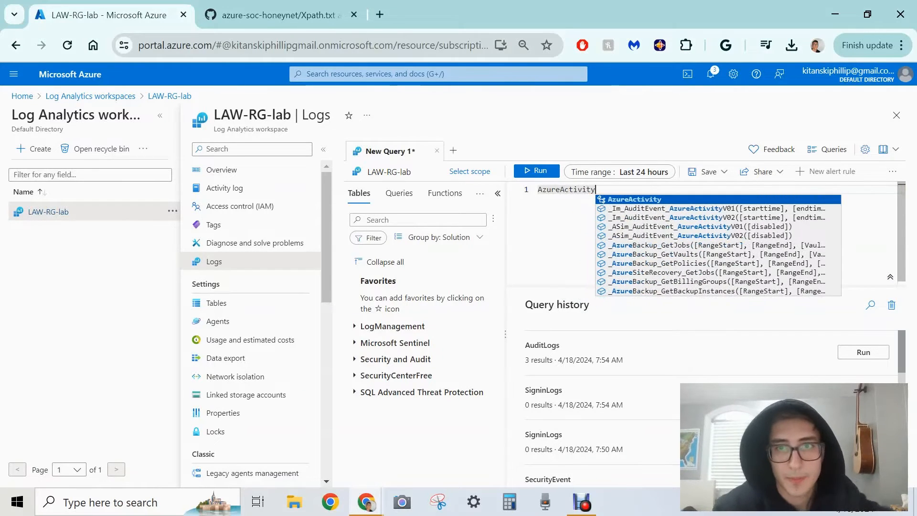
pyautogui.click(536, 170)
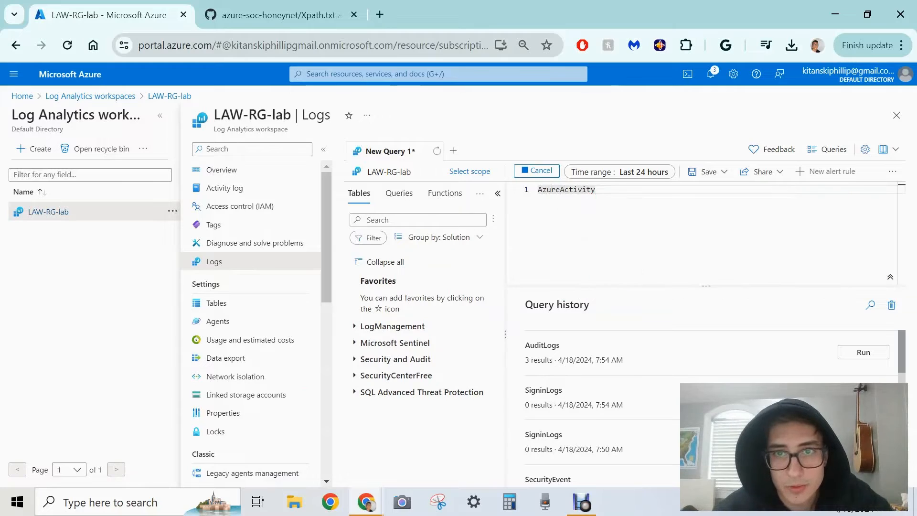
pyautogui.moveTo(708, 286); pyautogui.dragTo(684, 252)
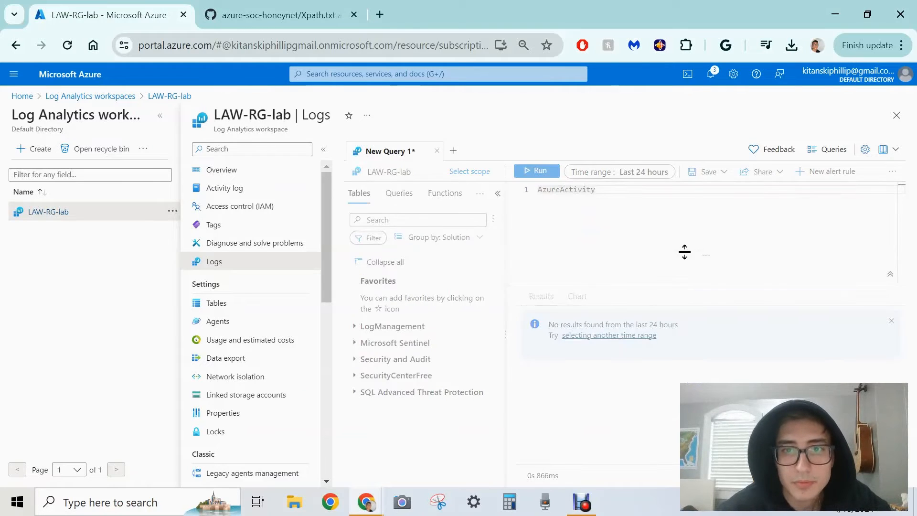
pyautogui.click(552, 173)
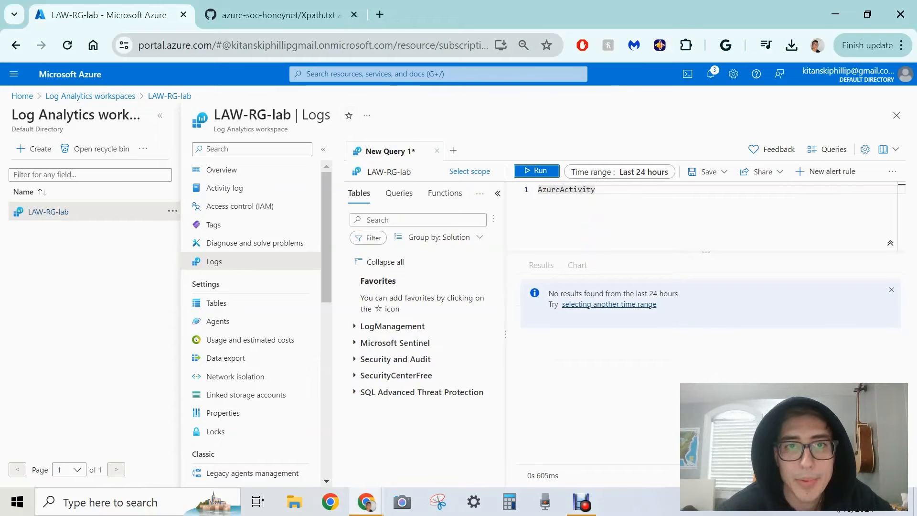
# Step: Create a resource group named 1 in Azure subscription 1 with the East US region
pyautogui.click(323, 74)
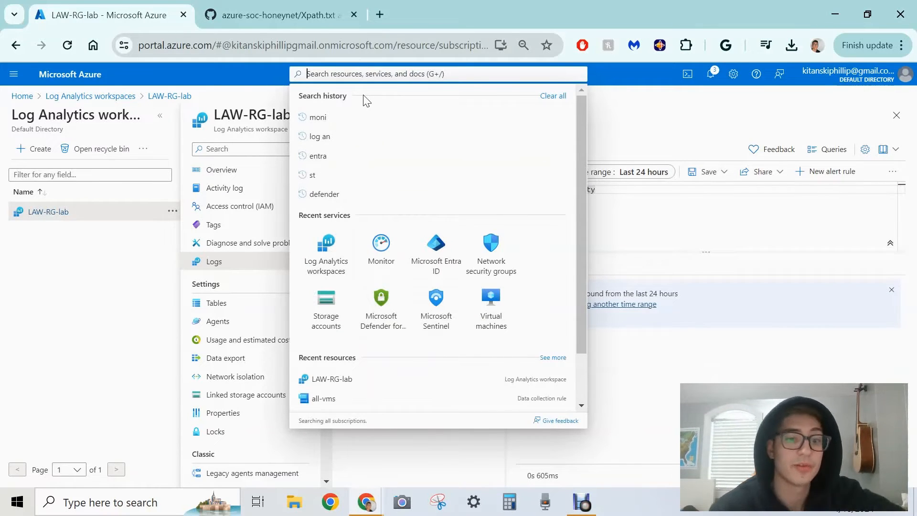
pyautogui.write('res')
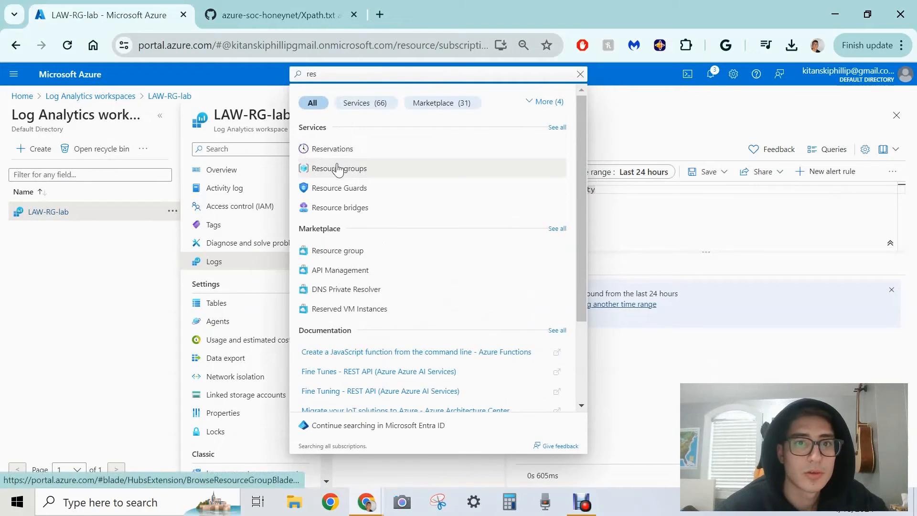
pyautogui.click(337, 170)
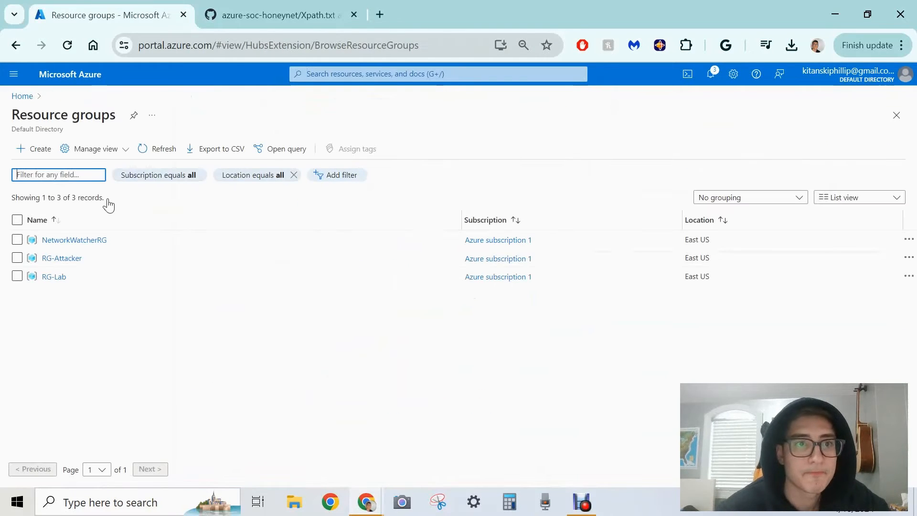
pyautogui.click(34, 152)
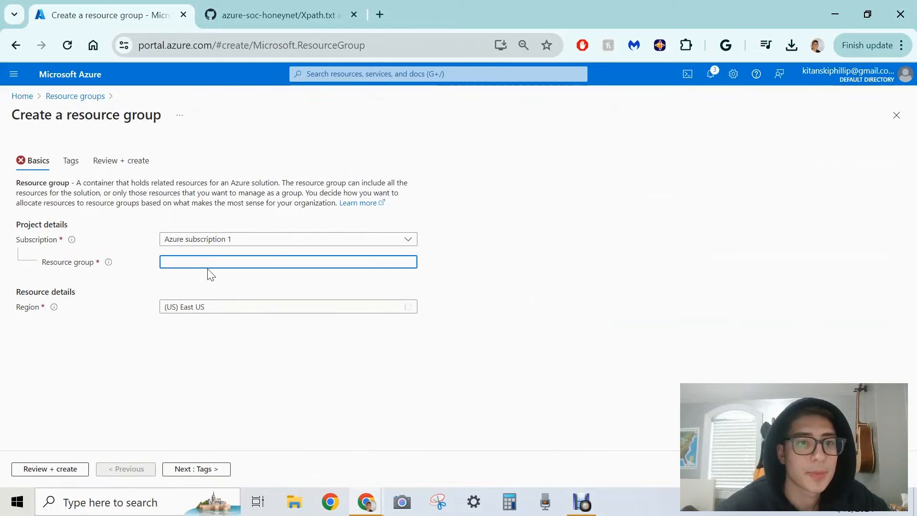
pyautogui.write('1')
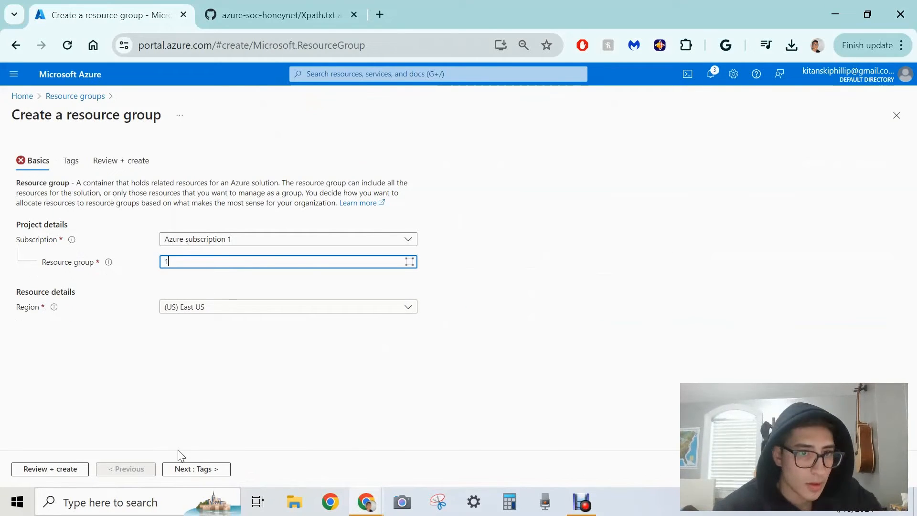
pyautogui.click(77, 469)
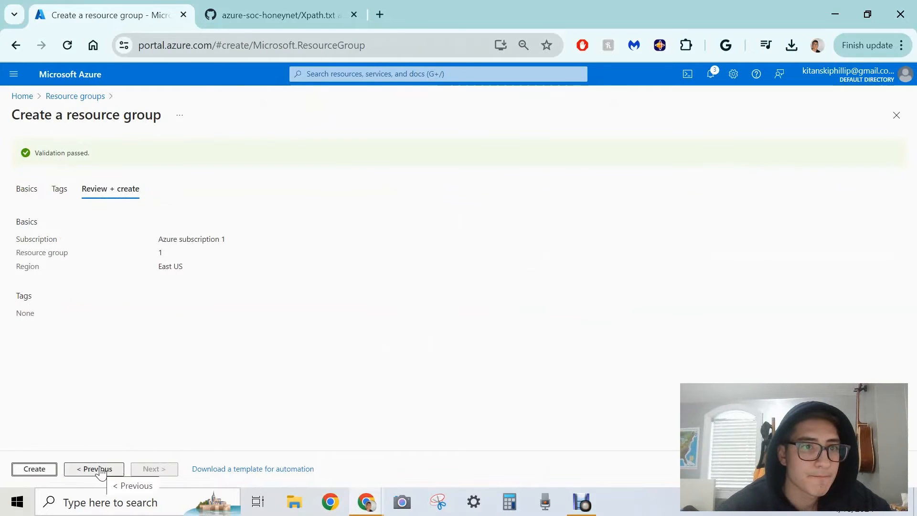
pyautogui.click(44, 470)
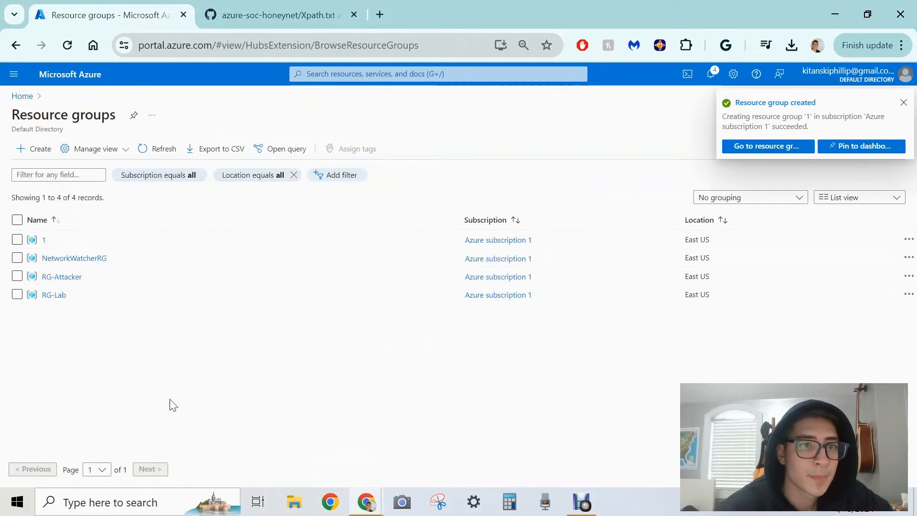
# Step: Delete the resource group 1, entering its name as confirmation
pyautogui.click(17, 240)
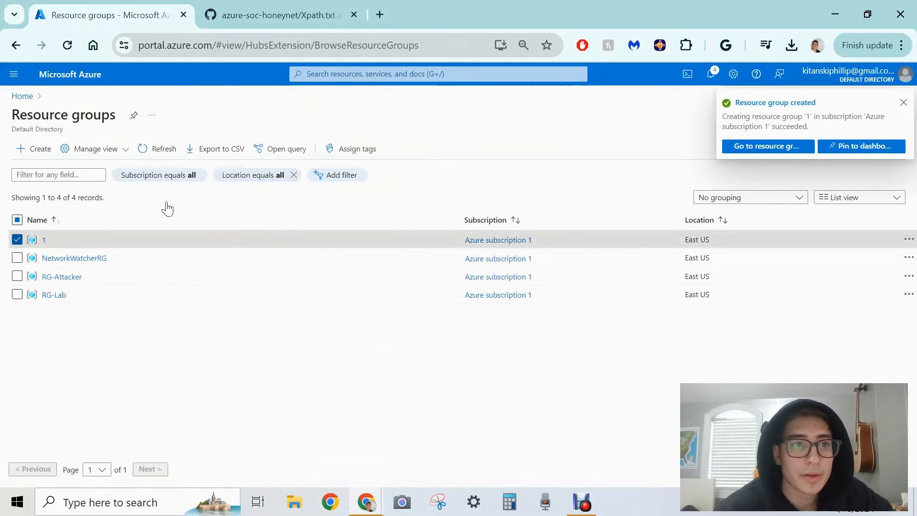
pyautogui.click(44, 239)
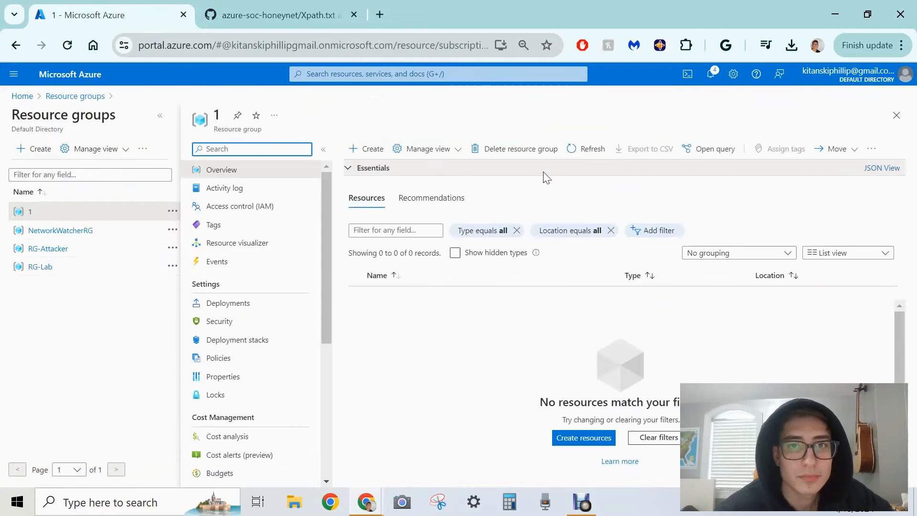
pyautogui.click(521, 150)
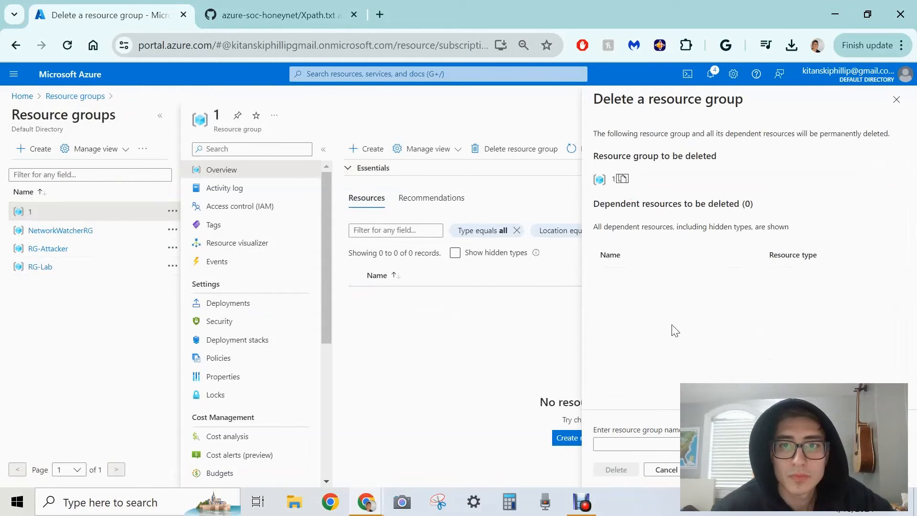
pyautogui.click(631, 444)
pyautogui.write('1')
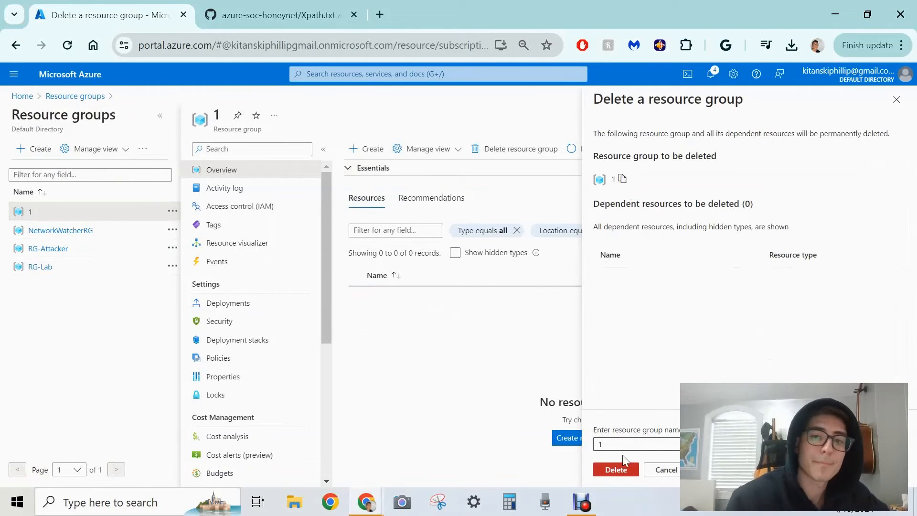
pyautogui.click(615, 469)
pyautogui.click(736, 339)
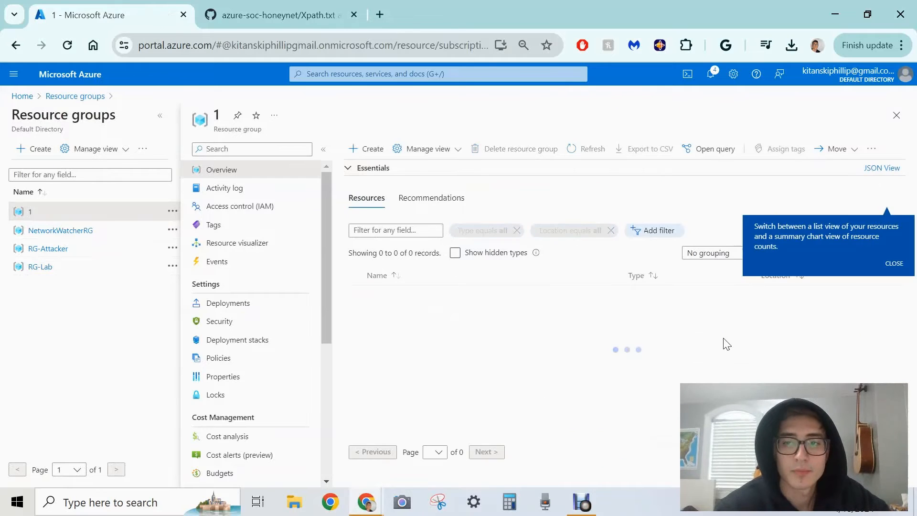
# Step: Reopen the logs of the LAW-RG-lab workspace without a sample query and rerun AzureActivity from the query history
pyautogui.click(335, 74)
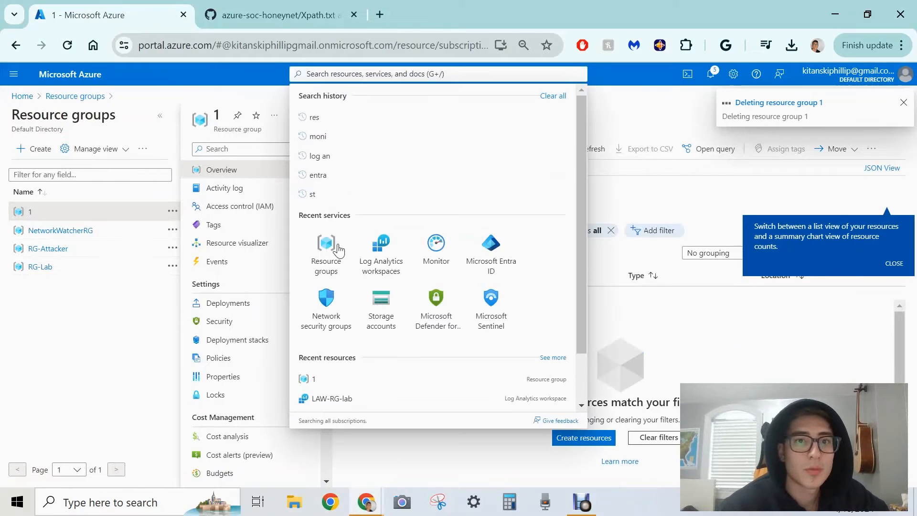
pyautogui.click(366, 273)
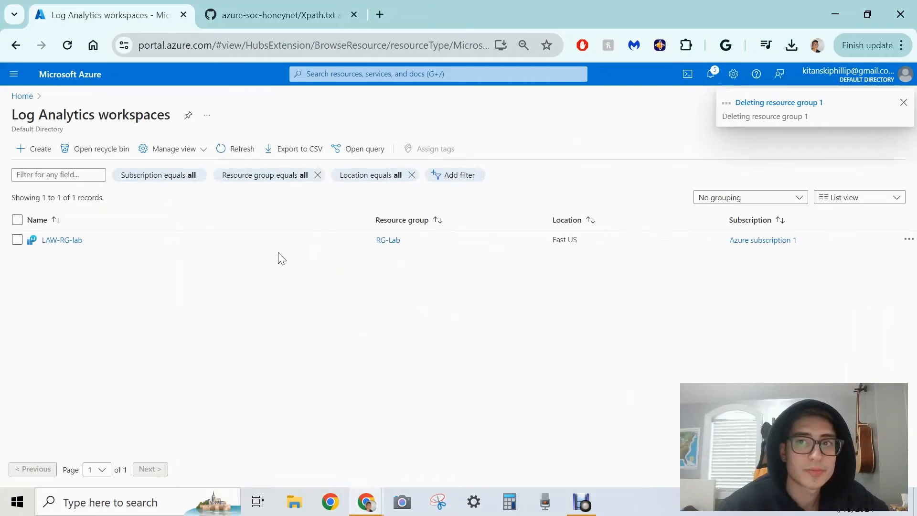
pyautogui.click(66, 241)
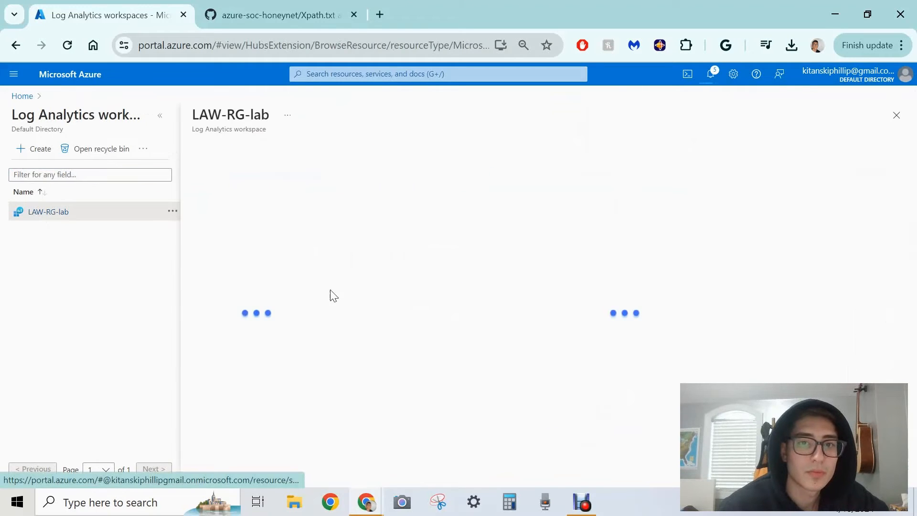
pyautogui.click(241, 262)
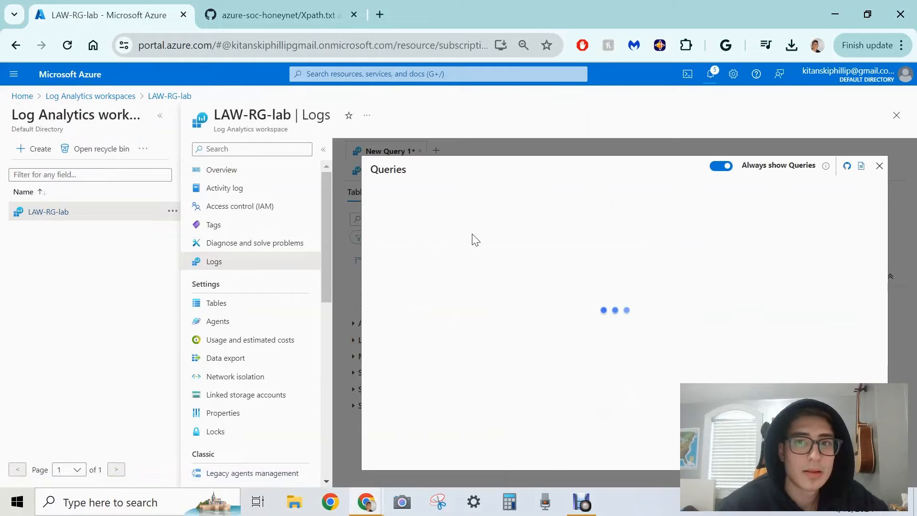
pyautogui.click(879, 166)
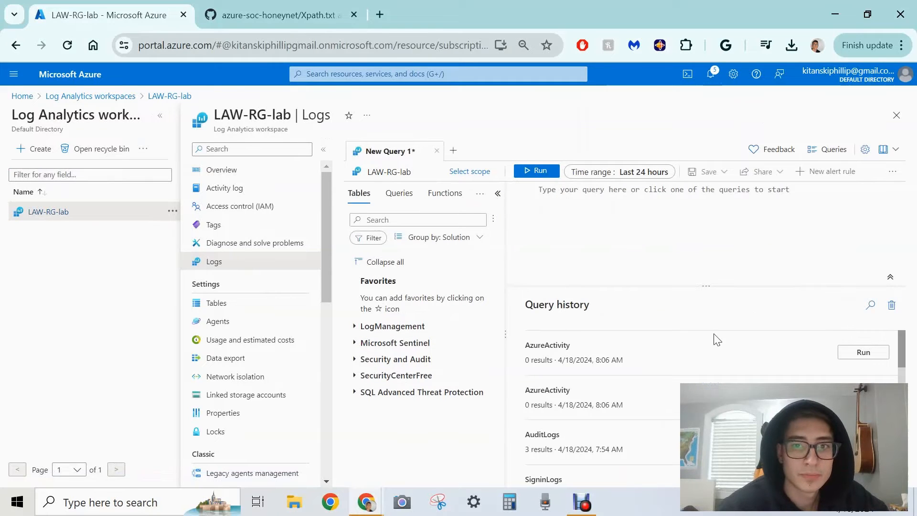
pyautogui.click(850, 353)
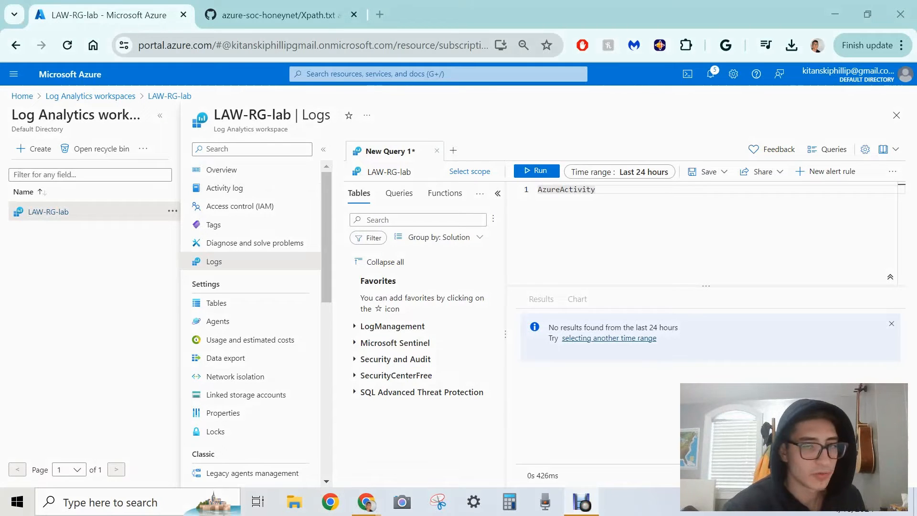
# Step: Open the non-classic diagnostic settings of storage account lab123454321 and start a new diagnostic setting for its blob resource
pyautogui.click(400, 74)
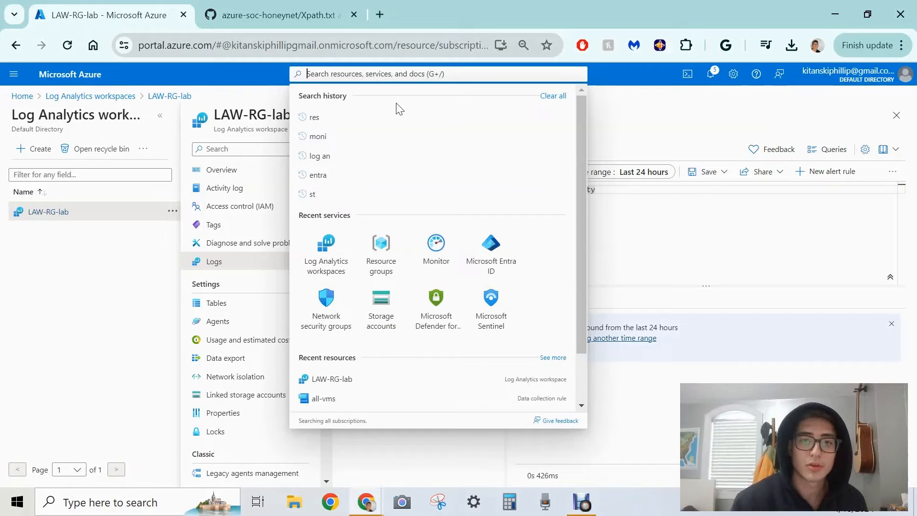
pyautogui.click(382, 309)
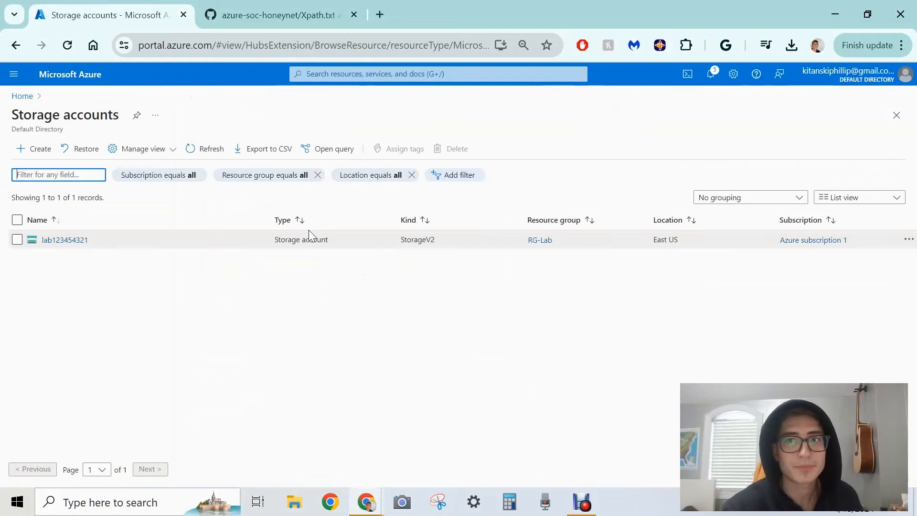
pyautogui.click(76, 240)
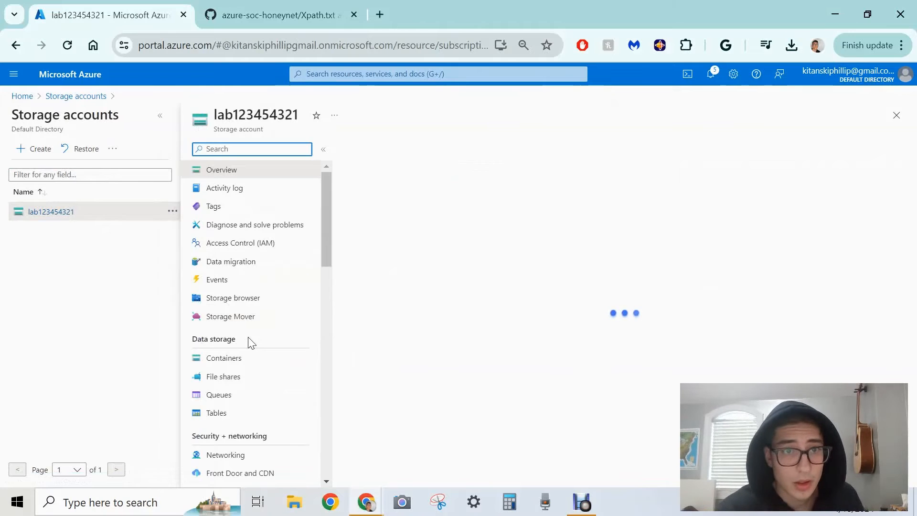
pyautogui.scroll(-9, 249, 342)
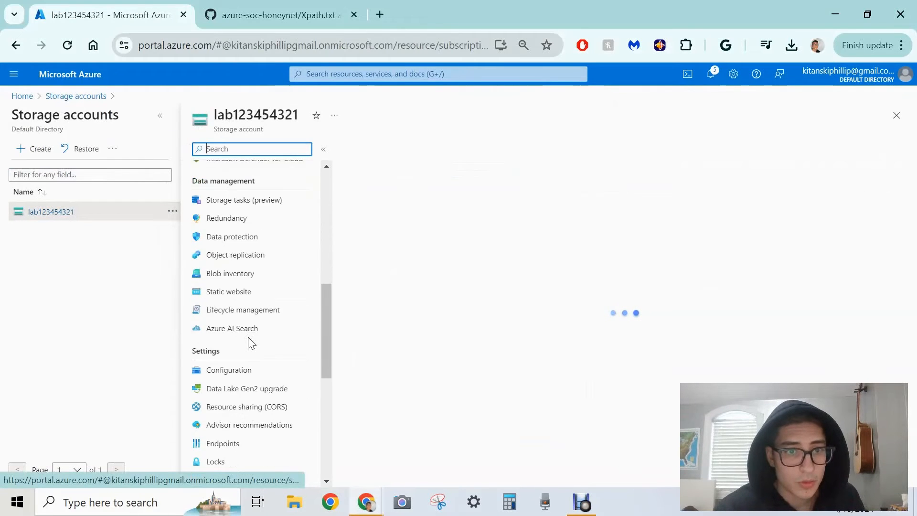
pyautogui.scroll(-6, 250, 342)
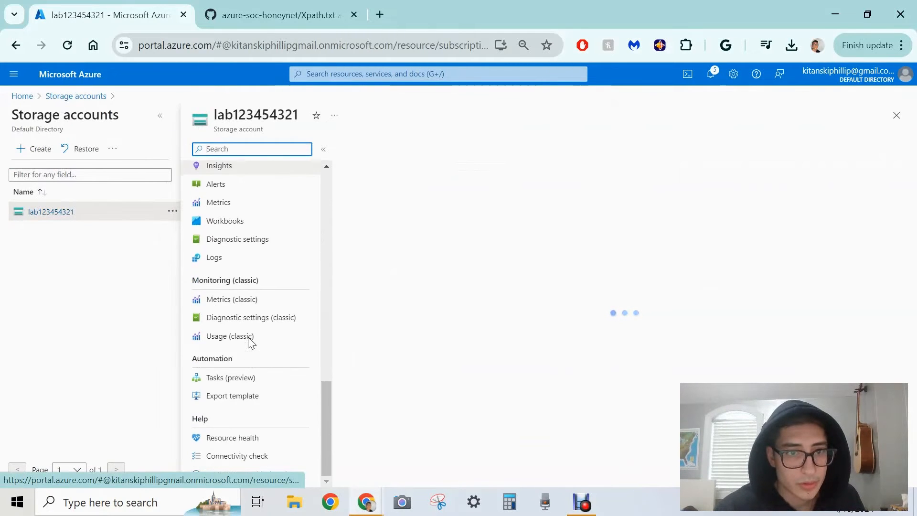
pyautogui.click(253, 318)
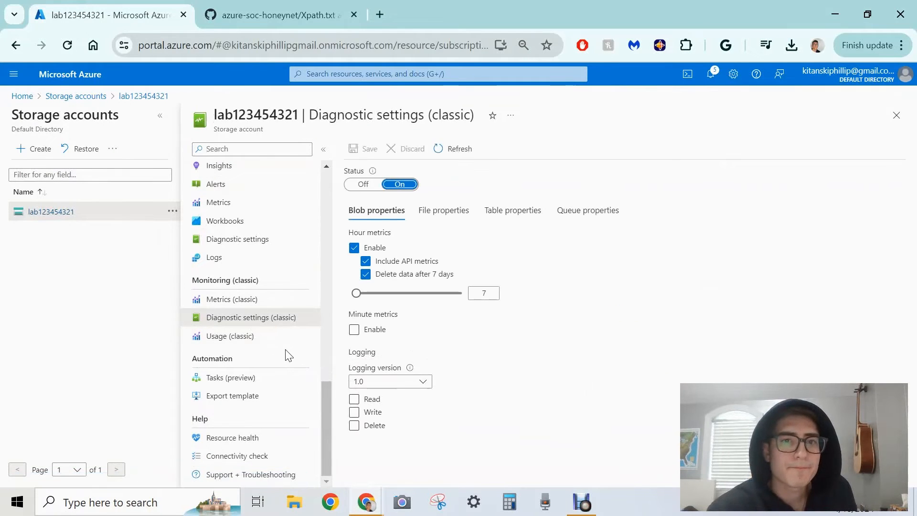
pyautogui.click(255, 244)
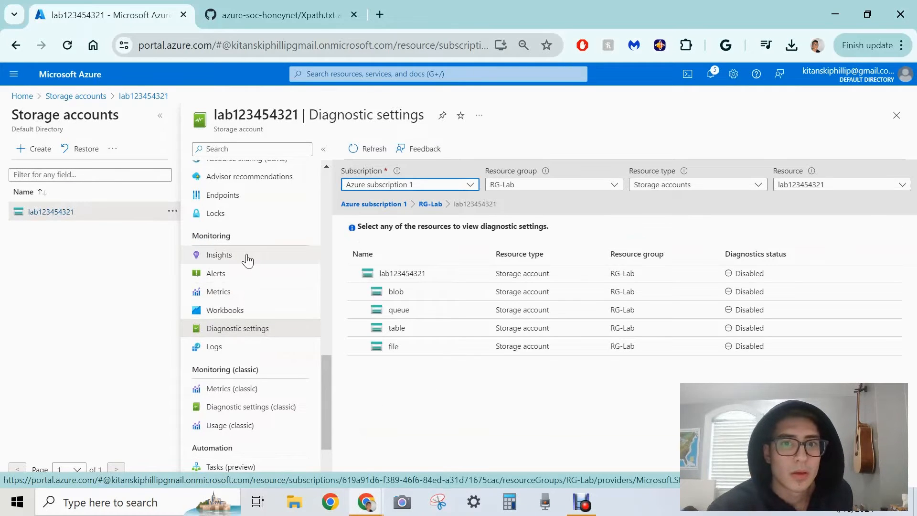
pyautogui.click(415, 293)
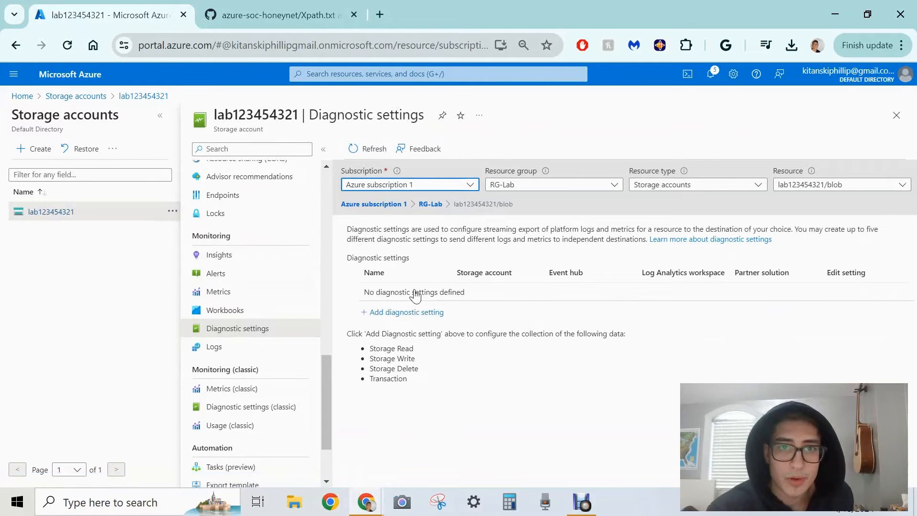
pyautogui.click(409, 314)
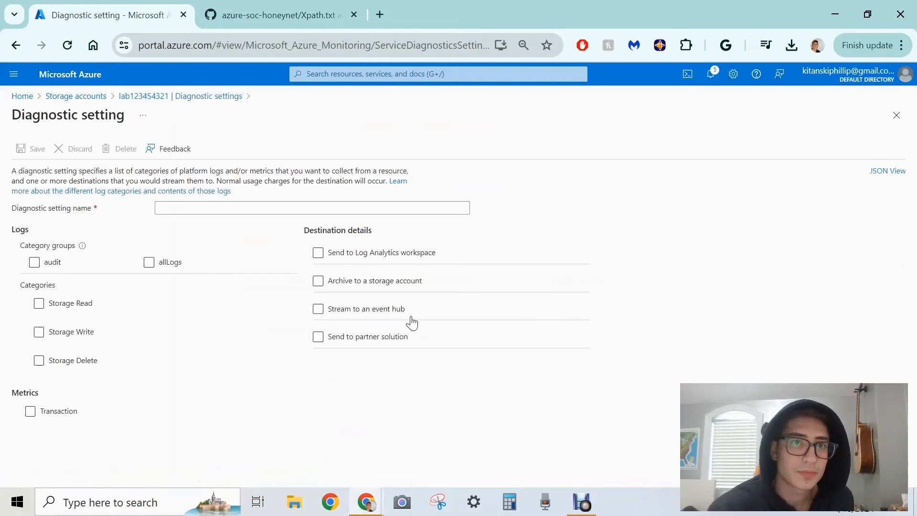
# Step: Include the audit category group in the diagnostic setting and name the setting blob
pyautogui.click(32, 264)
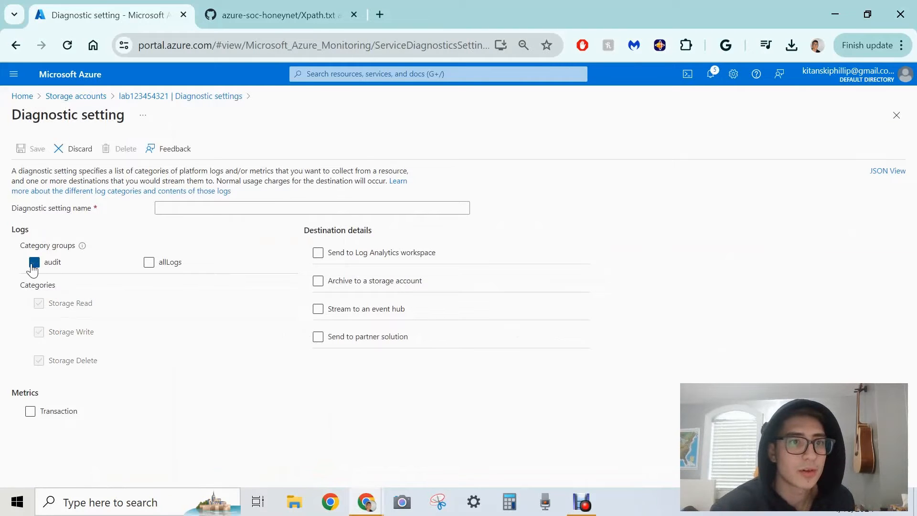
pyautogui.click(33, 264)
pyautogui.click(32, 265)
pyautogui.click(201, 209)
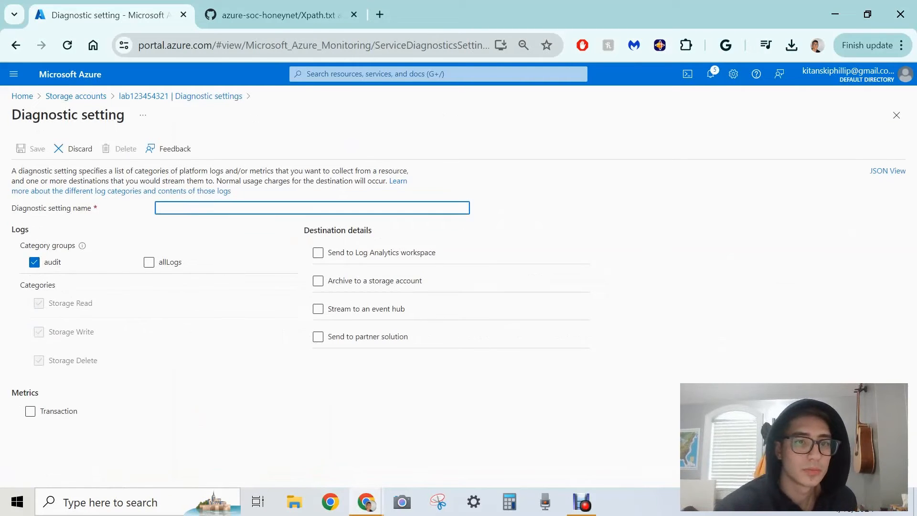
pyautogui.write('blob')
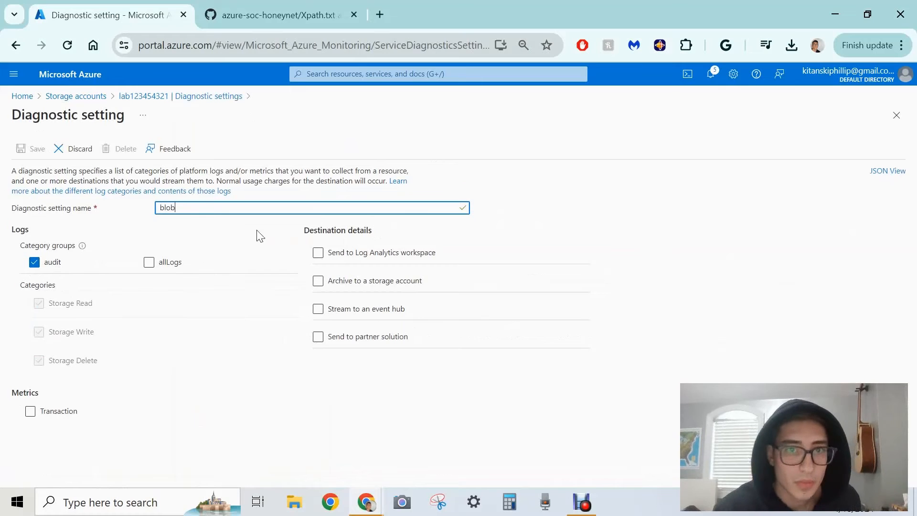
# Step: Send the blob logs to the LAW-RG-lab Log Analytics workspace, save the diagnostic setting, and return to the portal home
pyautogui.click(318, 252)
pyautogui.click(321, 260)
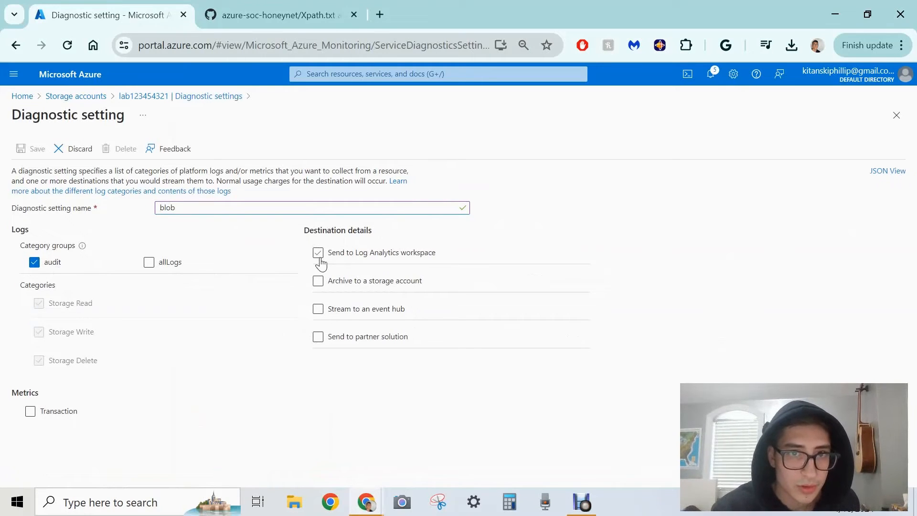
pyautogui.click(319, 254)
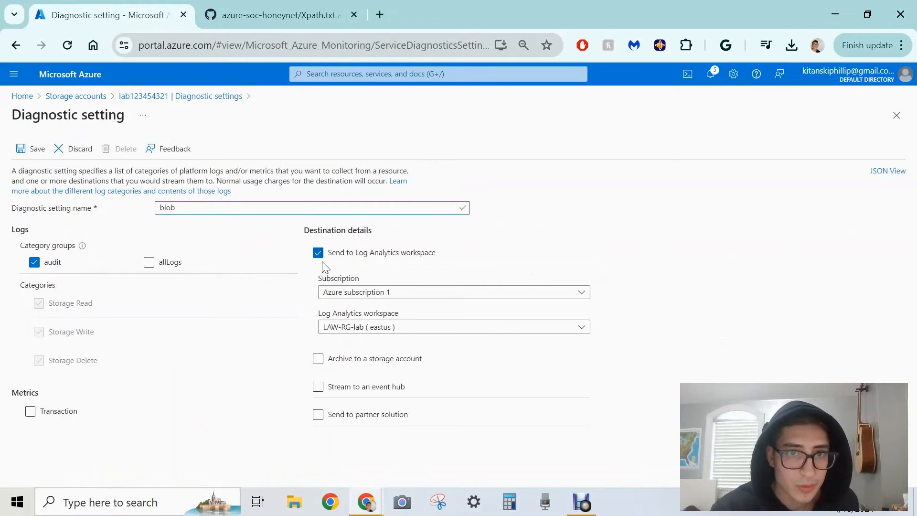
pyautogui.click(360, 327)
pyautogui.click(362, 320)
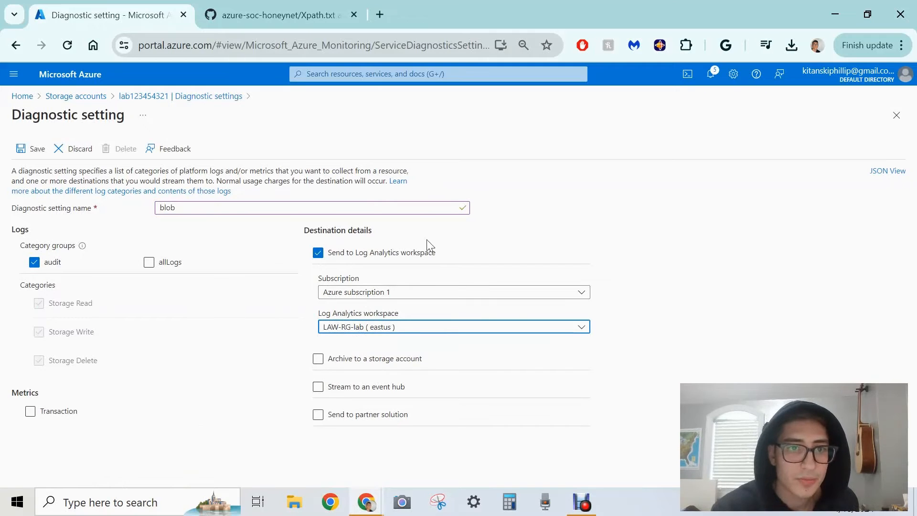
pyautogui.click(21, 149)
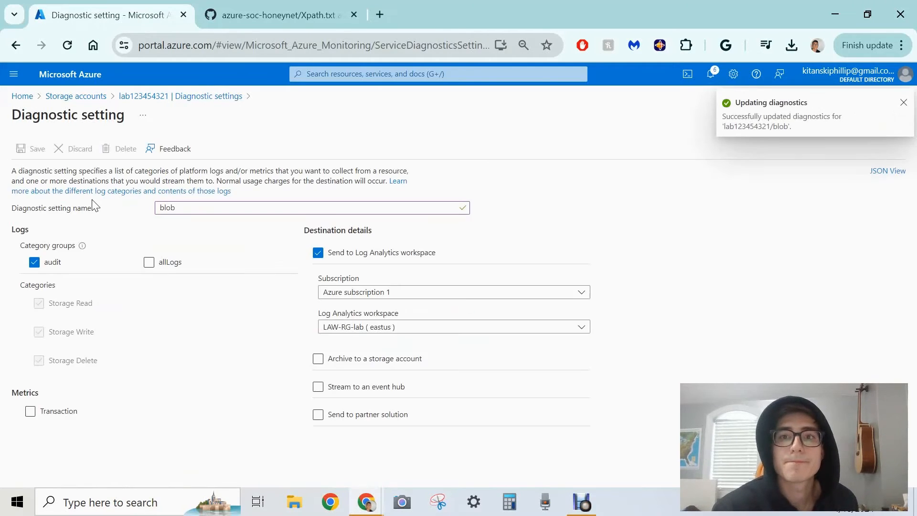
pyautogui.click(87, 77)
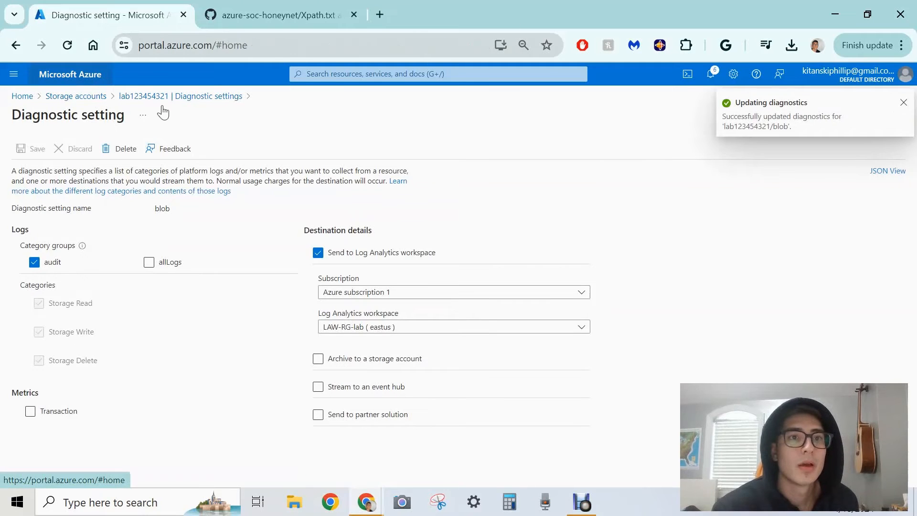
# Step: Open storage account lab123454321 and look through its containers and blob inventory
pyautogui.click(238, 144)
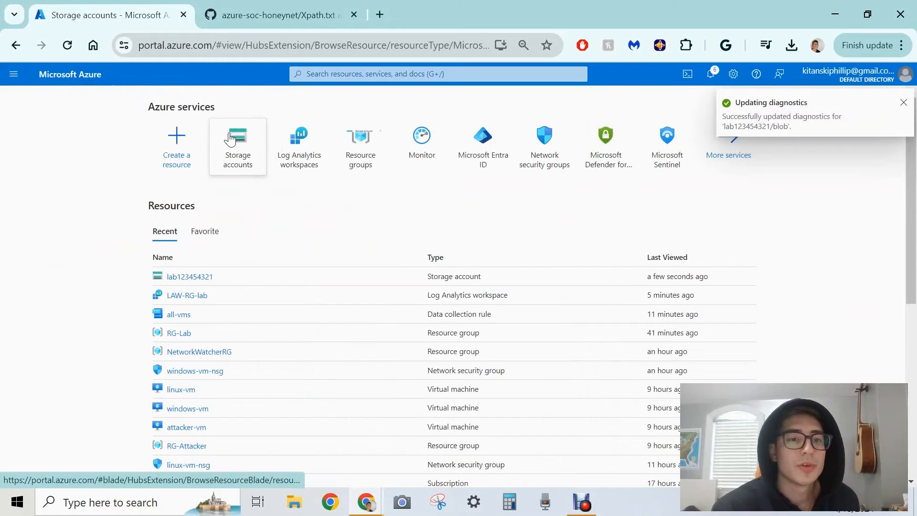
pyautogui.click(68, 240)
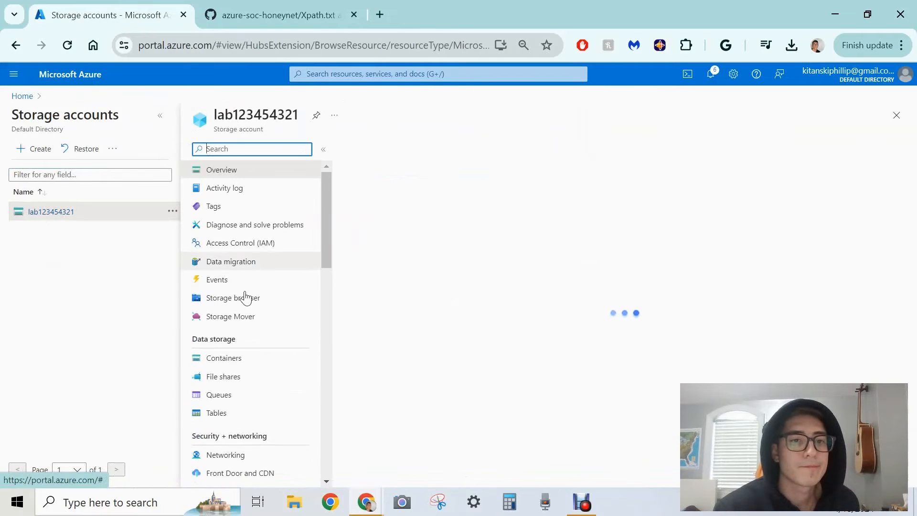
pyautogui.click(220, 359)
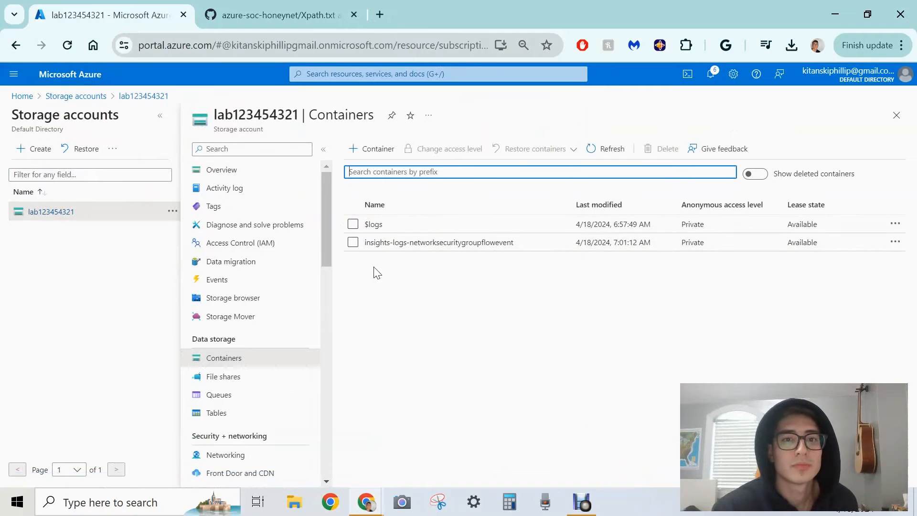
pyautogui.scroll(-5, 268, 337)
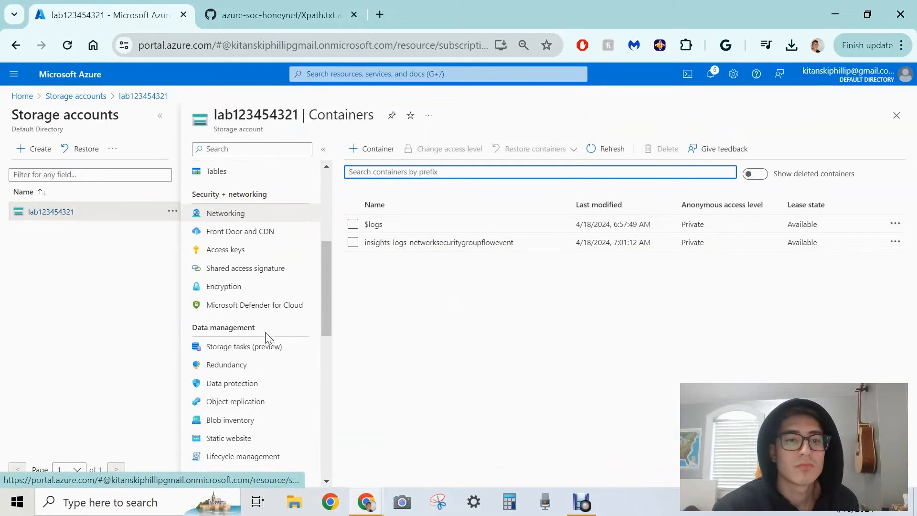
pyautogui.click(225, 422)
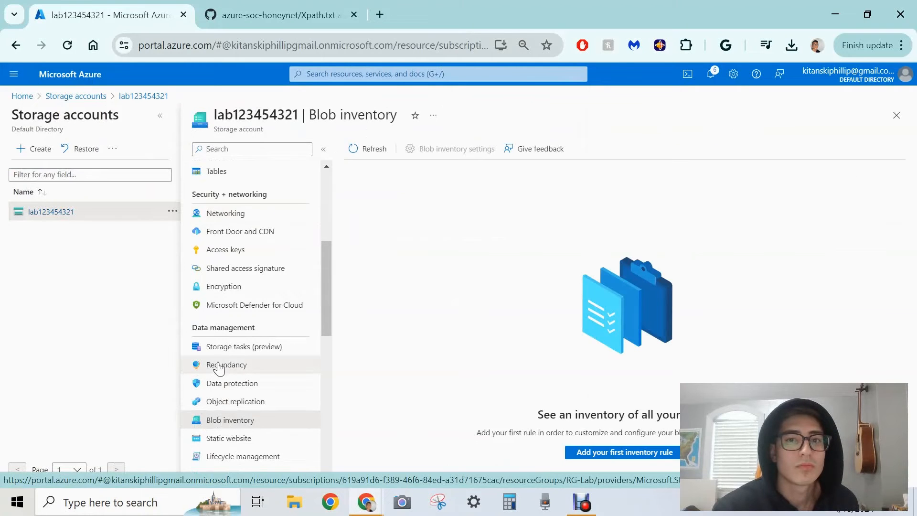
pyautogui.scroll(-4, 248, 369)
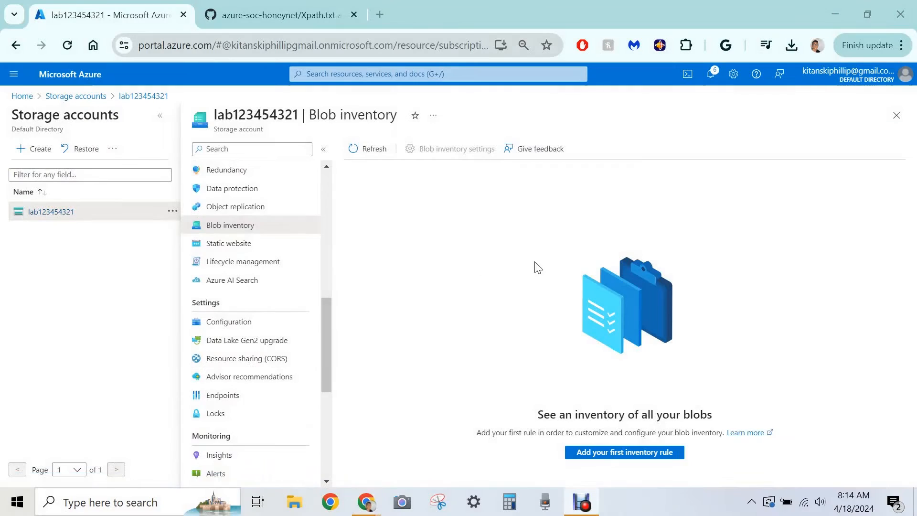
pyautogui.scroll(6, 260, 262)
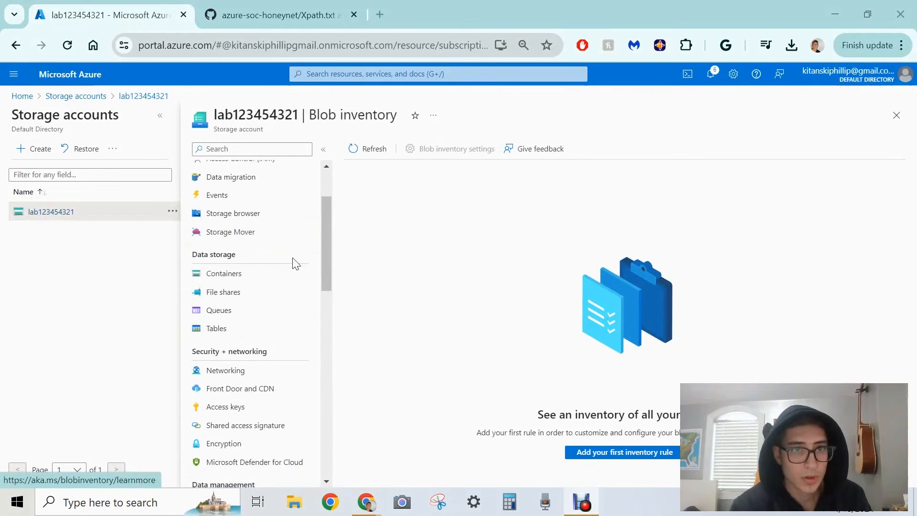
# Step: Create a blob container named test in storage account lab123454321
pyautogui.click(233, 277)
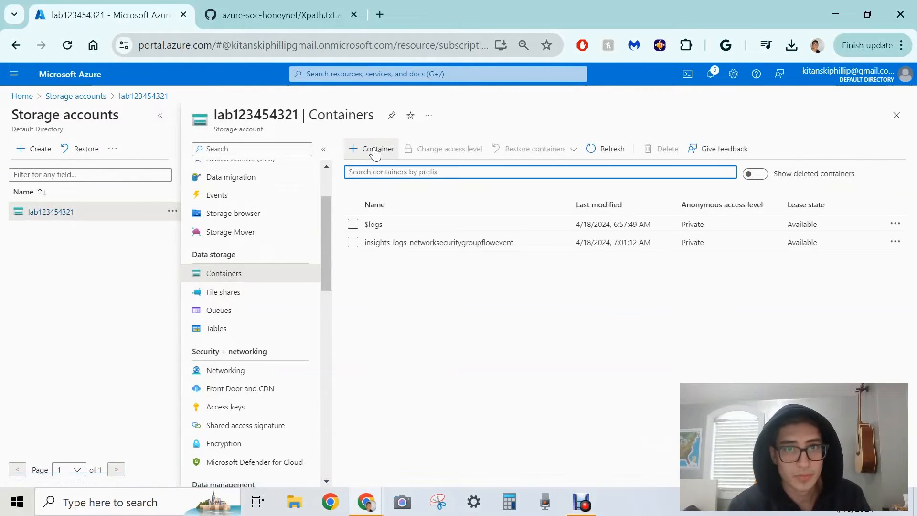
pyautogui.click(375, 149)
pyautogui.write('test')
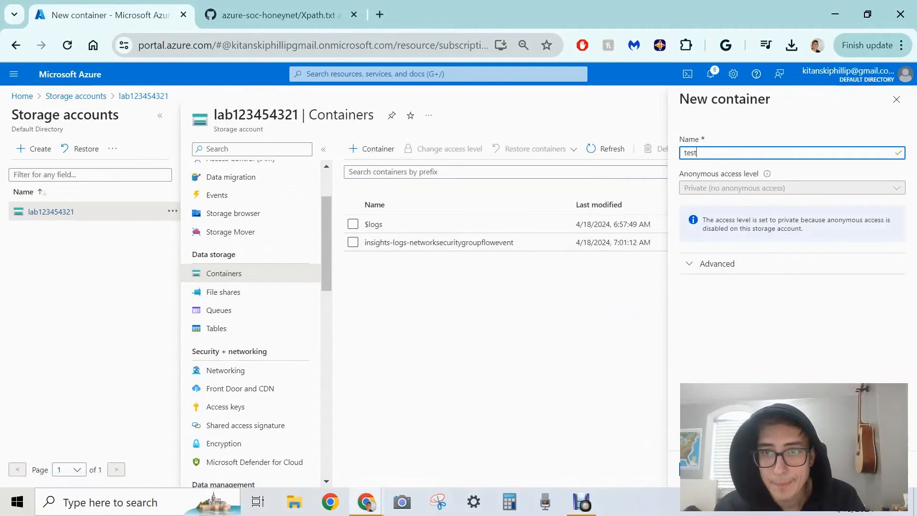
pyautogui.press('Return')
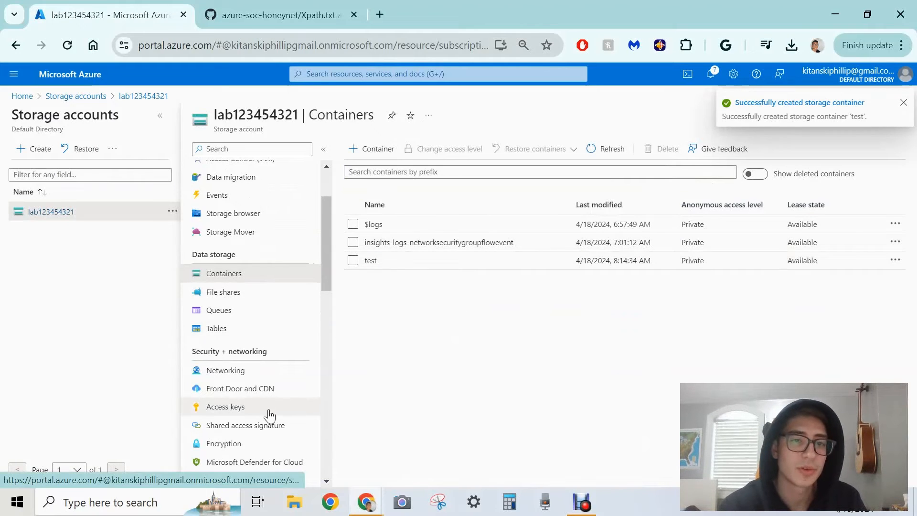
pyautogui.scroll(-5, 266, 414)
pyautogui.scroll(-5, 270, 416)
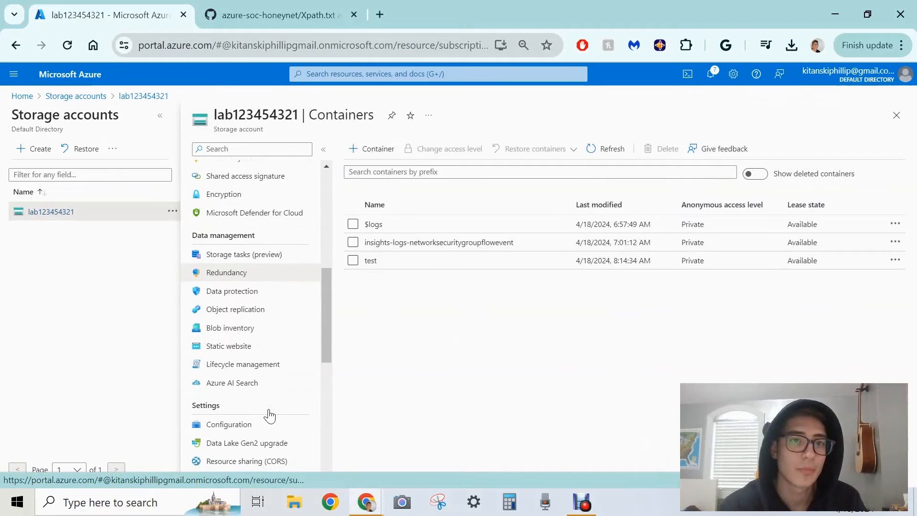
pyautogui.scroll(-1, 269, 415)
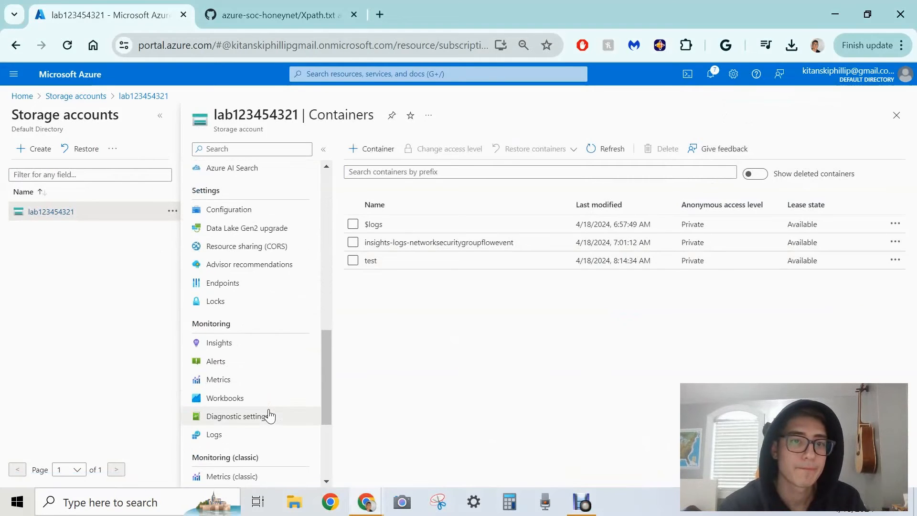
# Step: Search the portal for the Key vaults service and start creating a new key vault
pyautogui.click(431, 77)
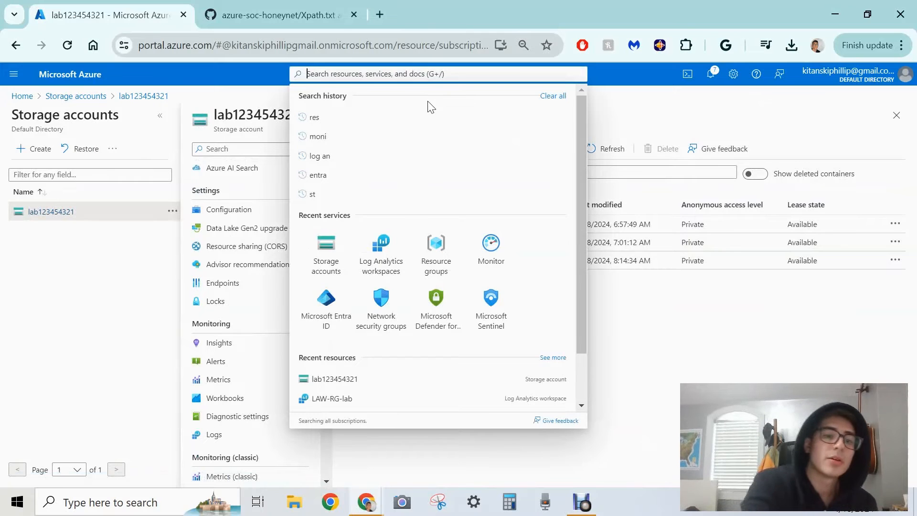
pyautogui.write('ke')
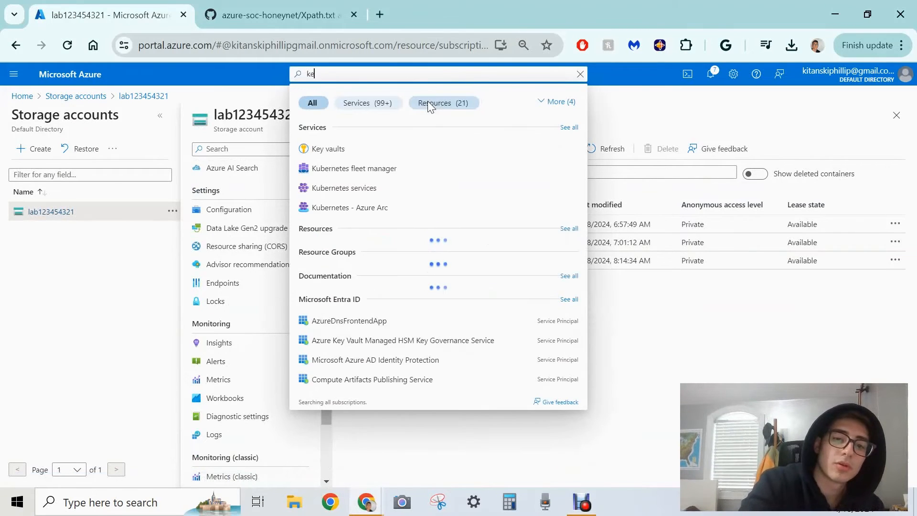
pyautogui.click(381, 150)
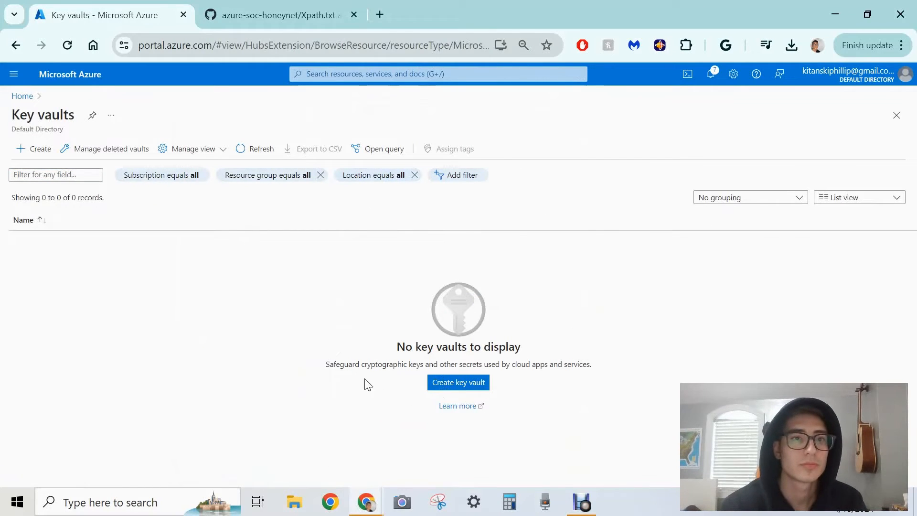
pyautogui.click(451, 395)
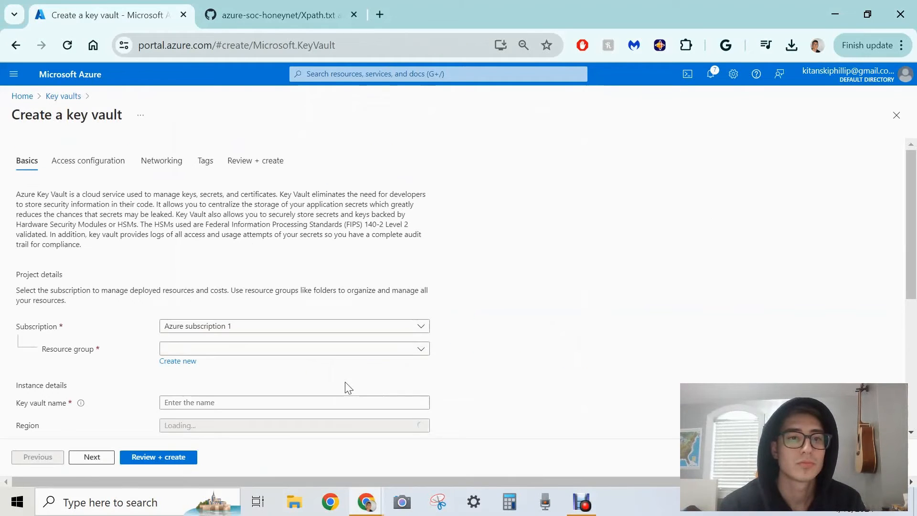
# Step: Assign the new key vault to resource group RG-Lab and enter test as its name
pyautogui.click(259, 350)
pyautogui.click(211, 424)
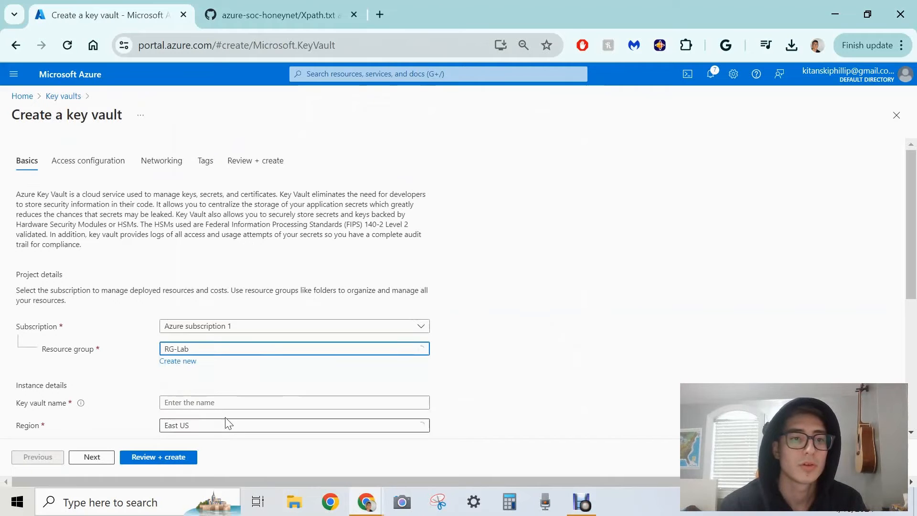
pyautogui.scroll(-2, 228, 420)
pyautogui.click(232, 332)
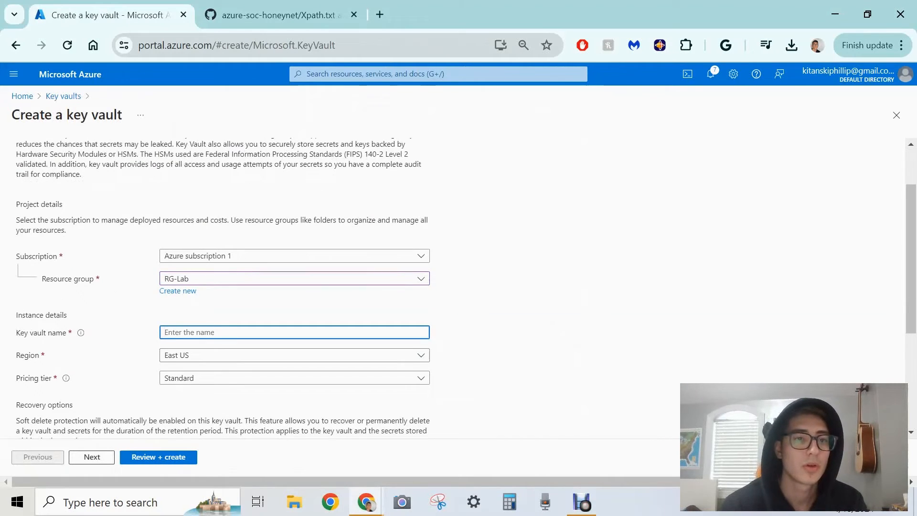
pyautogui.write('k')
pyautogui.press('BackSpace')
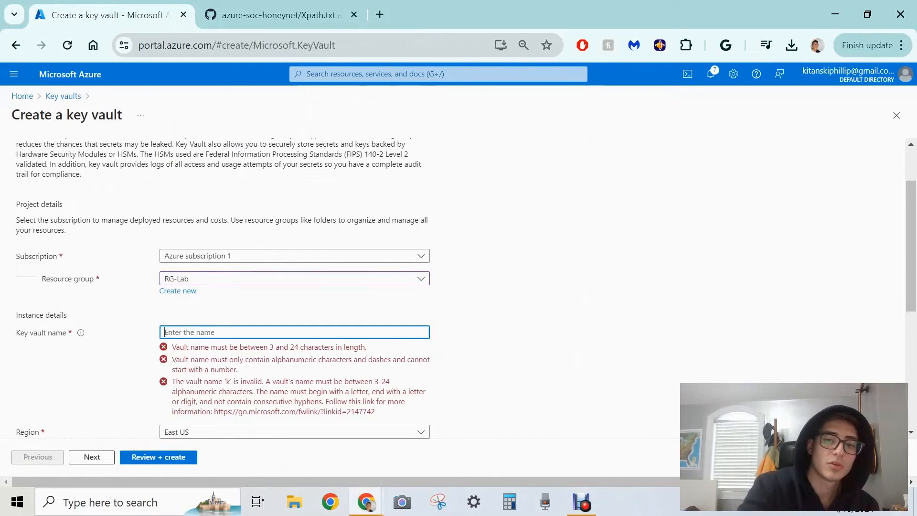
pyautogui.write('test')
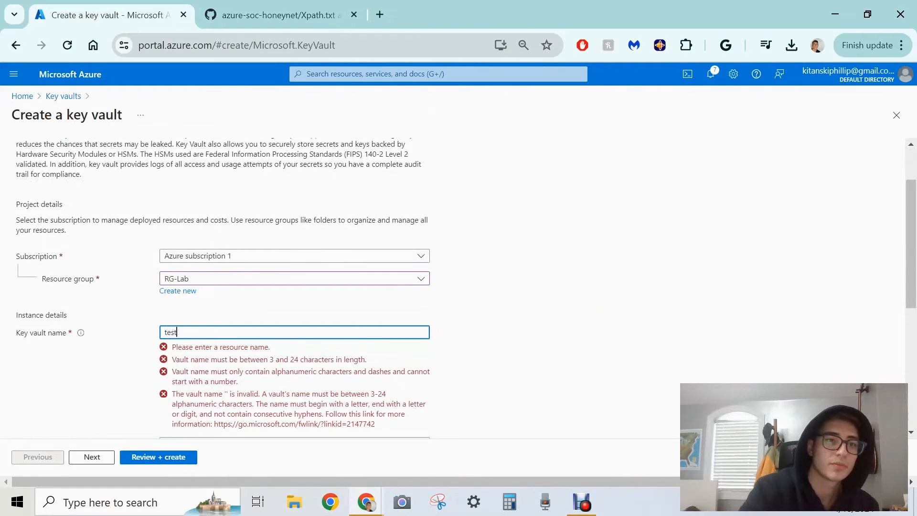
pyautogui.scroll(-4, 451, 349)
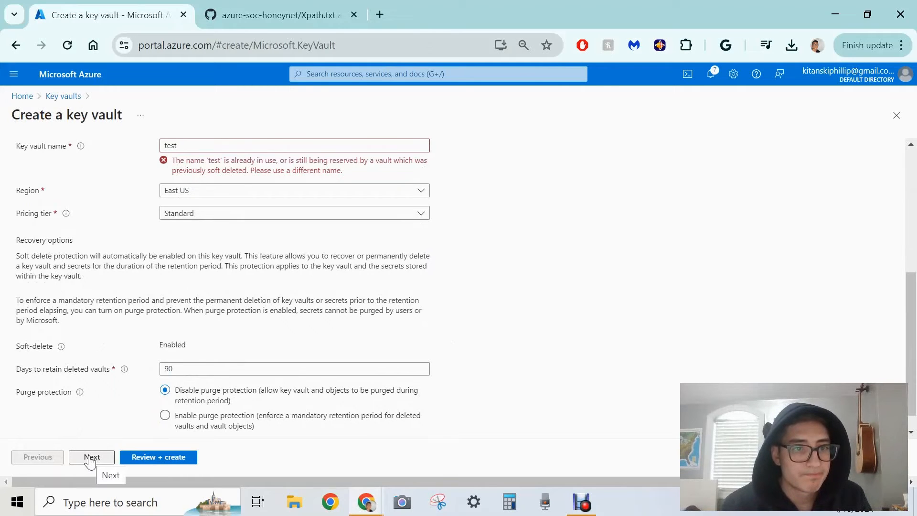
# Step: Set the key vault's permission model to vault access policy with the listed user selected, and keep the default networking options
pyautogui.click(91, 459)
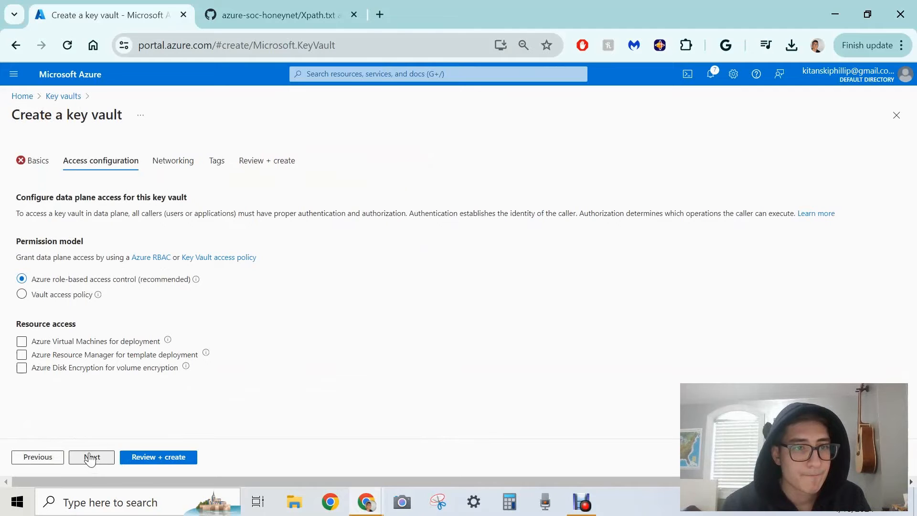
pyautogui.click(74, 295)
pyautogui.scroll(-3, 459, 287)
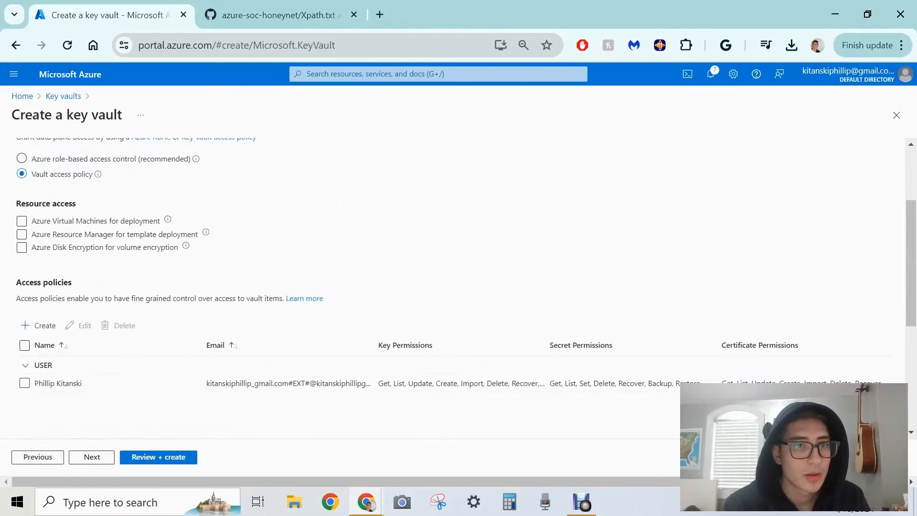
pyautogui.click(24, 383)
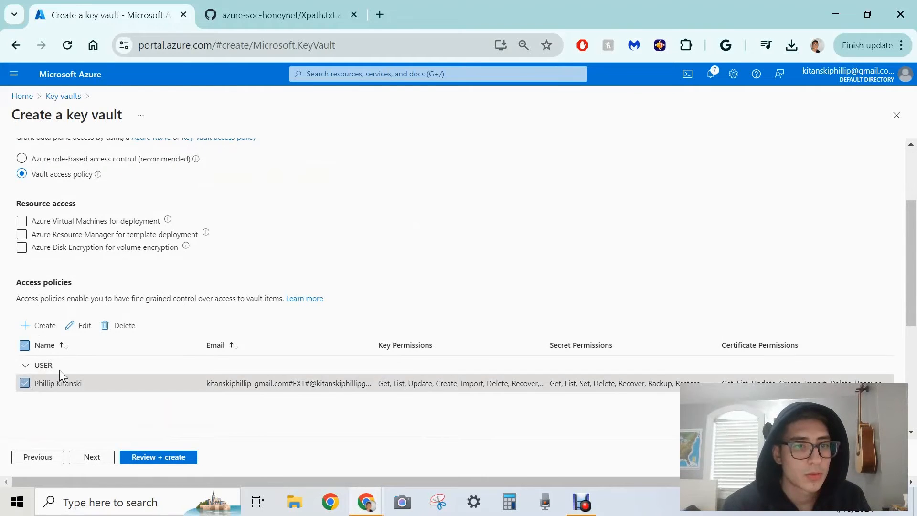
pyautogui.click(176, 254)
pyautogui.scroll(2, 177, 256)
pyautogui.scroll(-3, 176, 256)
pyautogui.scroll(4, 176, 255)
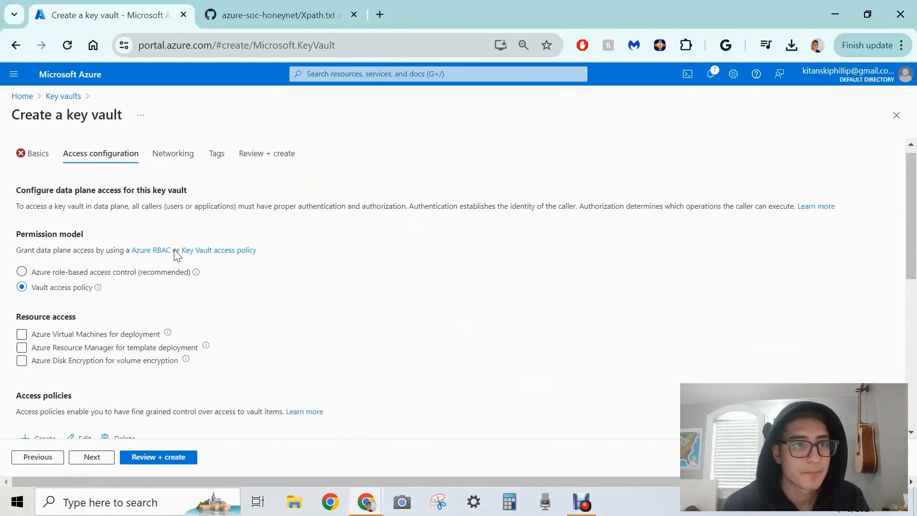
pyautogui.click(101, 461)
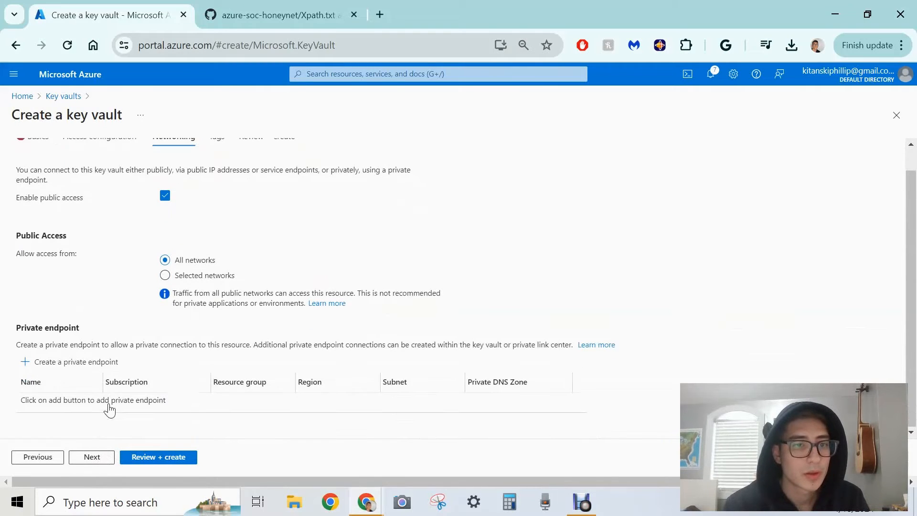
pyautogui.click(106, 462)
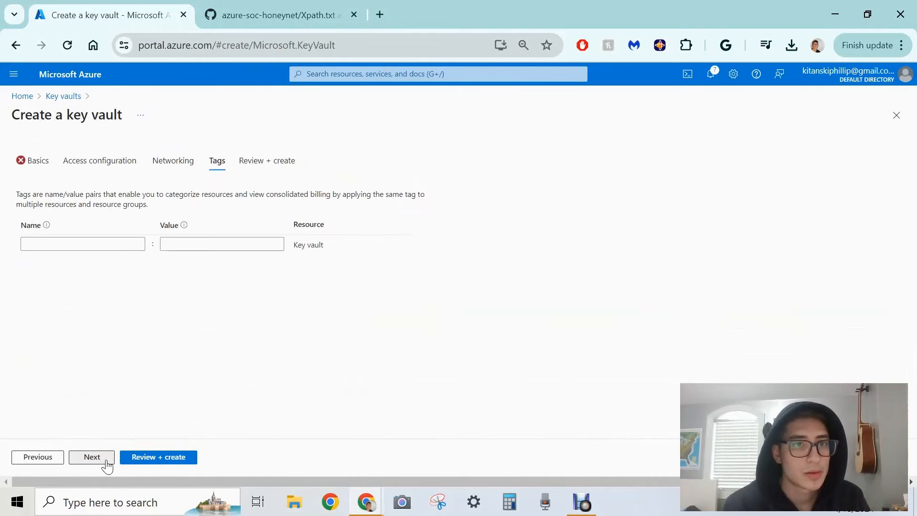
pyautogui.click(36, 161)
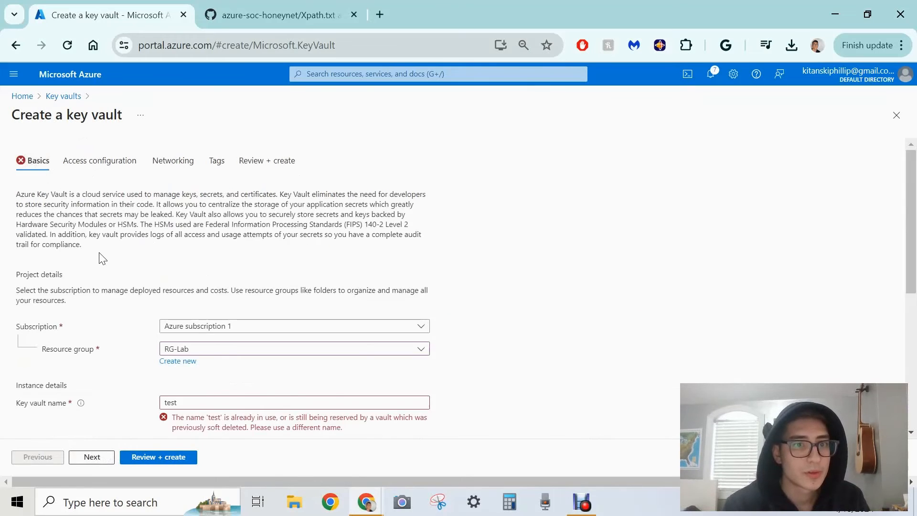
pyautogui.scroll(-1, 102, 258)
pyautogui.click(200, 327)
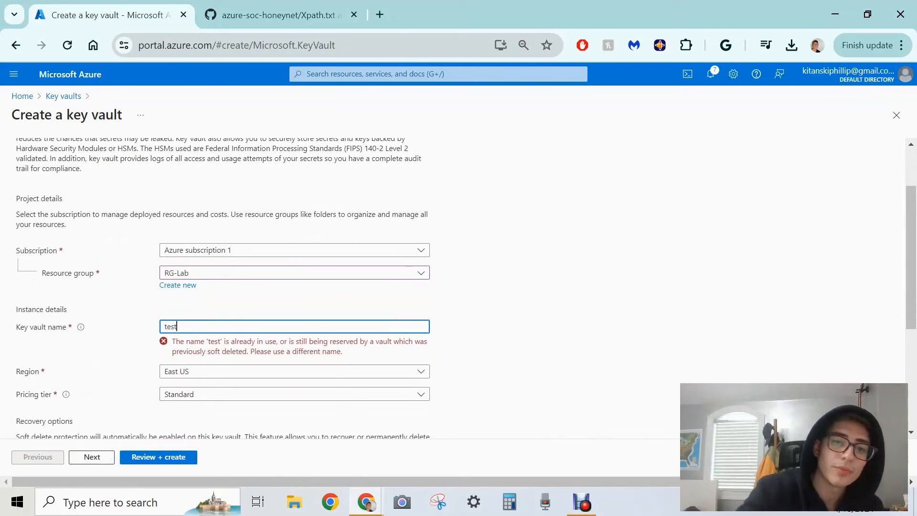
pyautogui.write('1234543210')
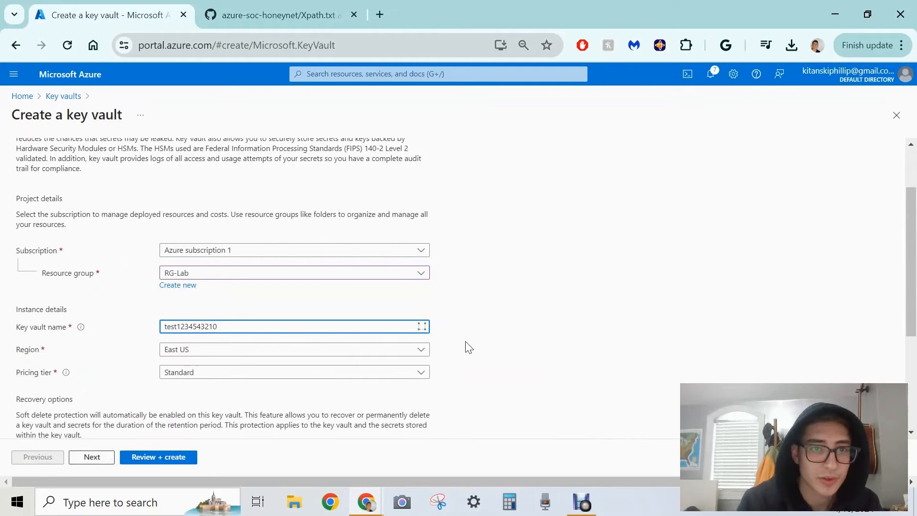
pyautogui.scroll(-3, 469, 347)
pyautogui.scroll(-1, 469, 347)
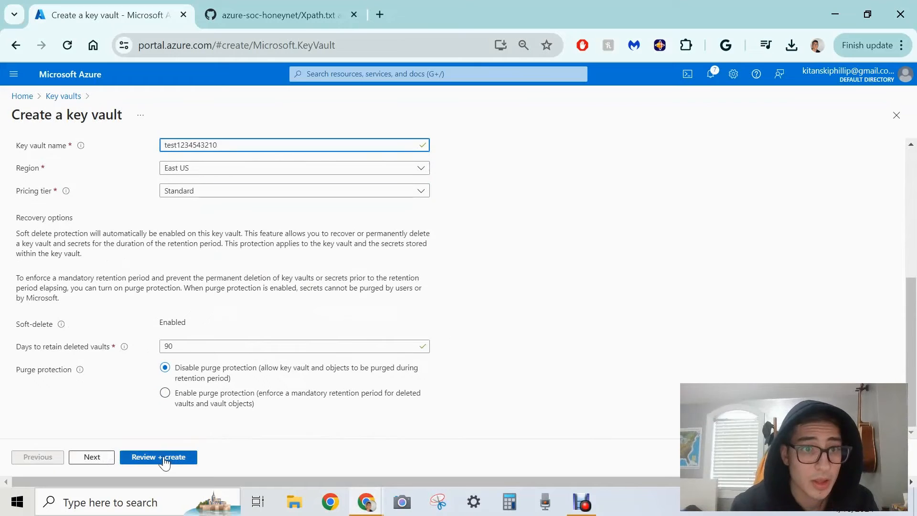
pyautogui.click(164, 459)
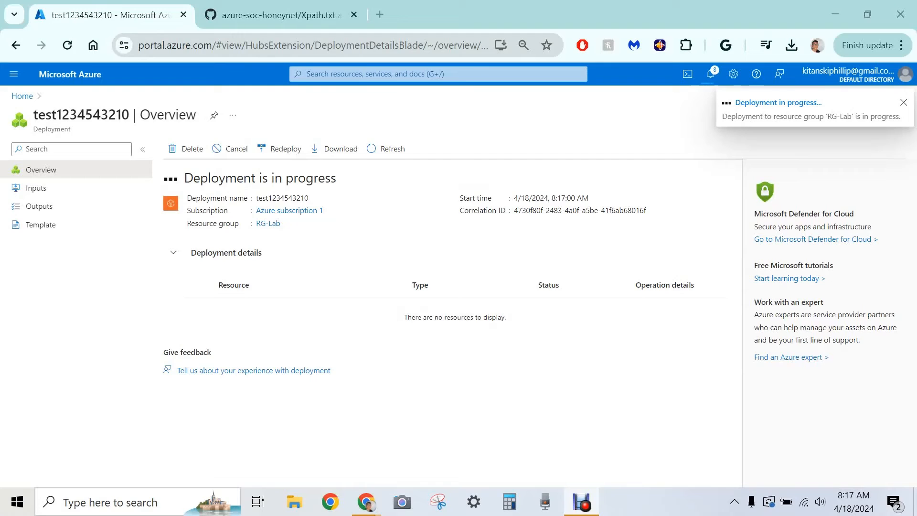
# Step: Return to the list of key vaults and refresh it to look for the newly deployed vault
pyautogui.click(332, 75)
pyautogui.click(325, 246)
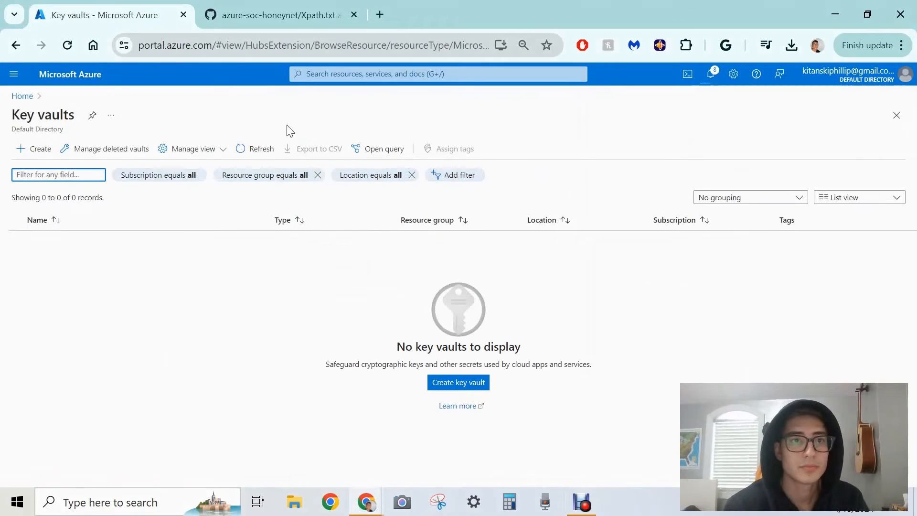
pyautogui.click(257, 151)
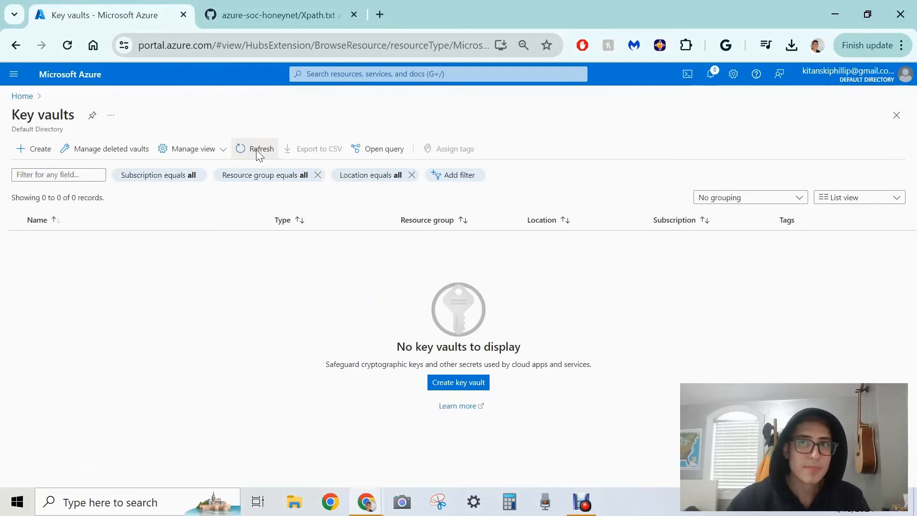
pyautogui.click(256, 151)
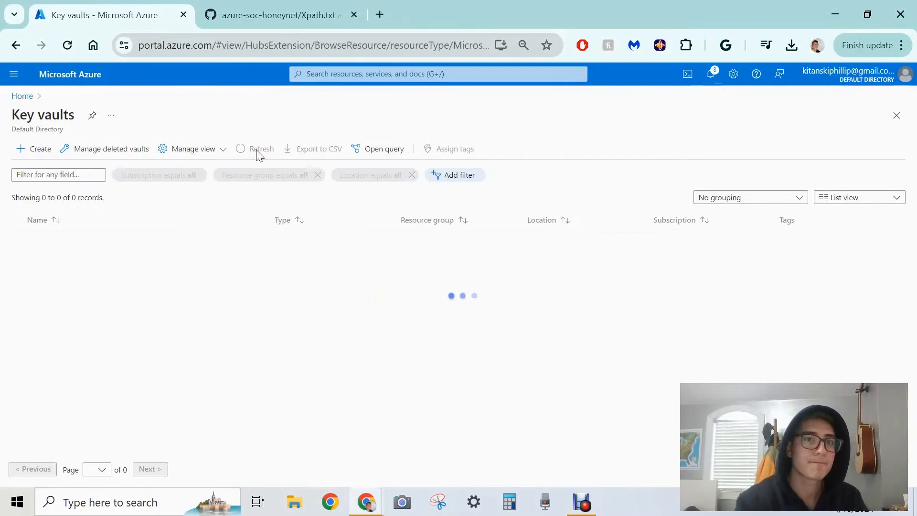
pyautogui.click(711, 76)
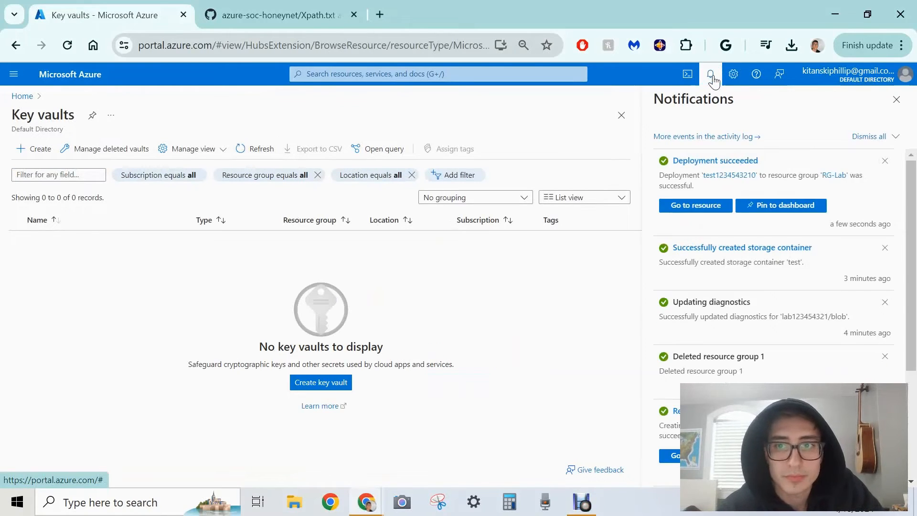
pyautogui.click(249, 150)
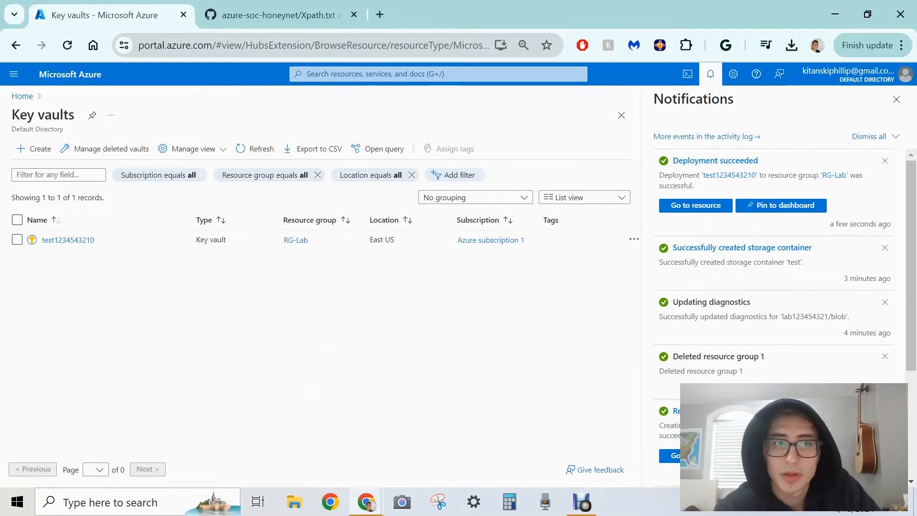
pyautogui.click(82, 242)
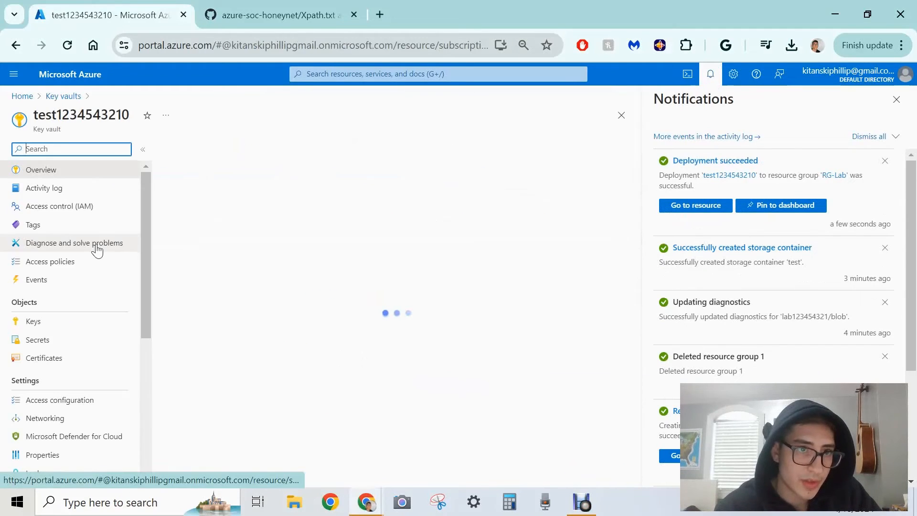
pyautogui.click(43, 323)
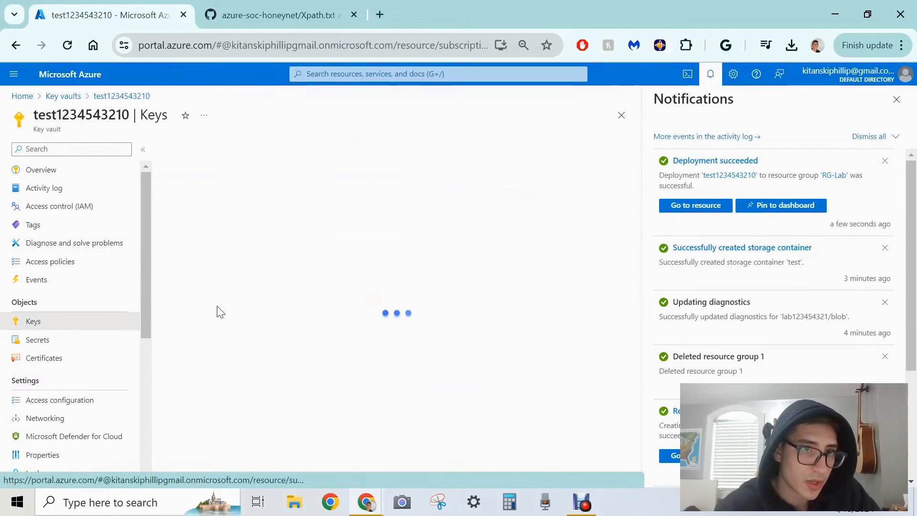
pyautogui.click(897, 99)
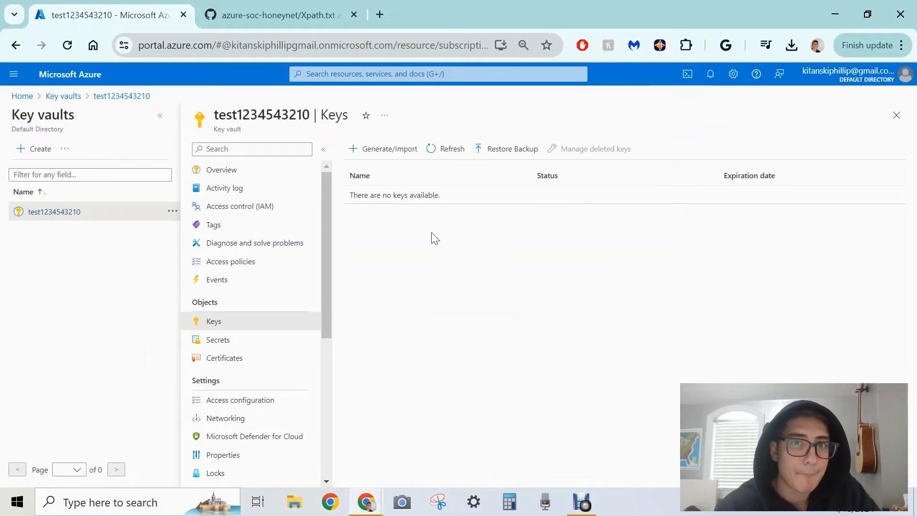
pyautogui.click(388, 150)
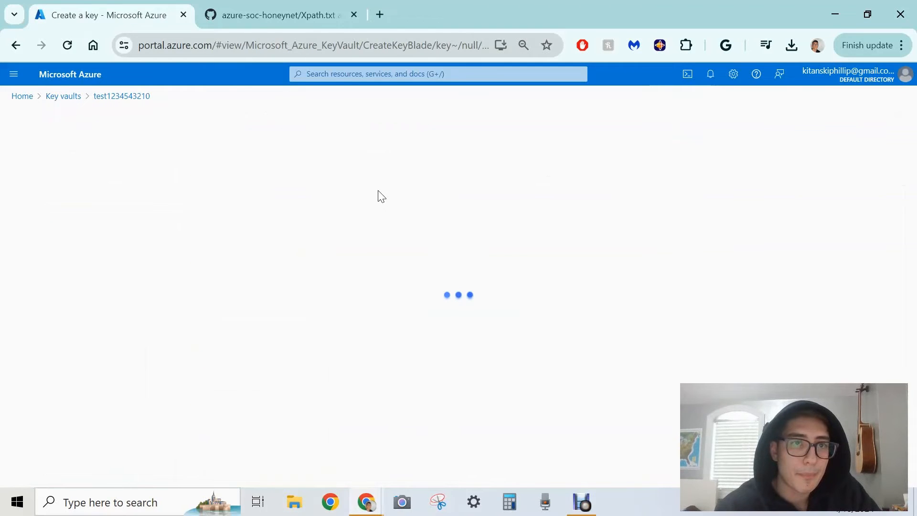
pyautogui.press('Tab')
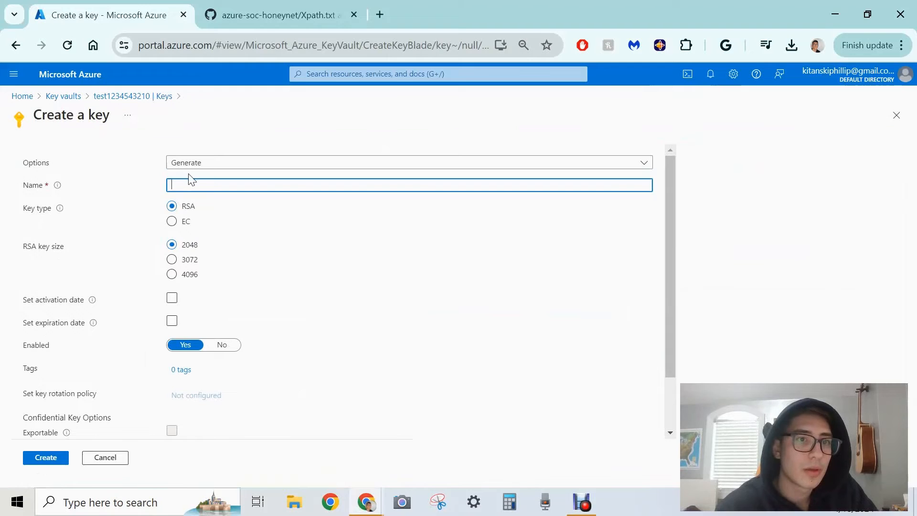
pyautogui.click(171, 221)
pyautogui.click(171, 206)
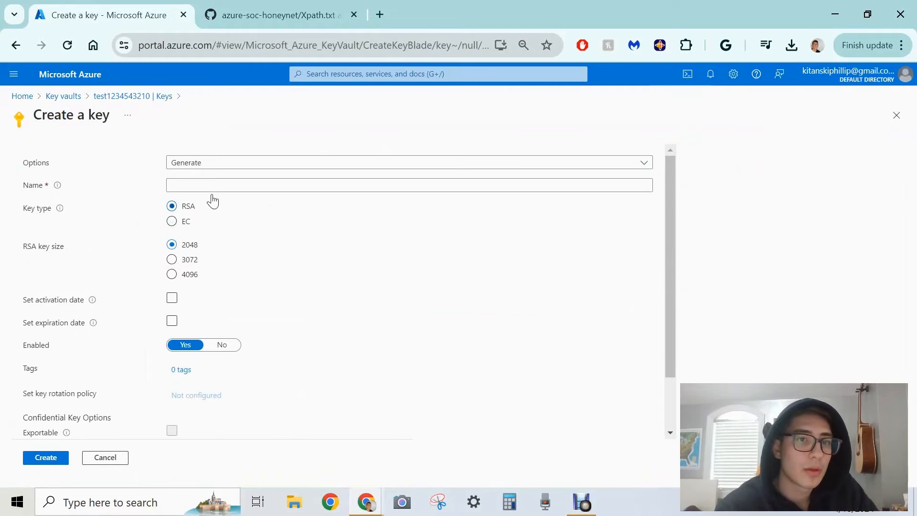
pyautogui.scroll(-2, 243, 228)
pyautogui.scroll(2, 242, 228)
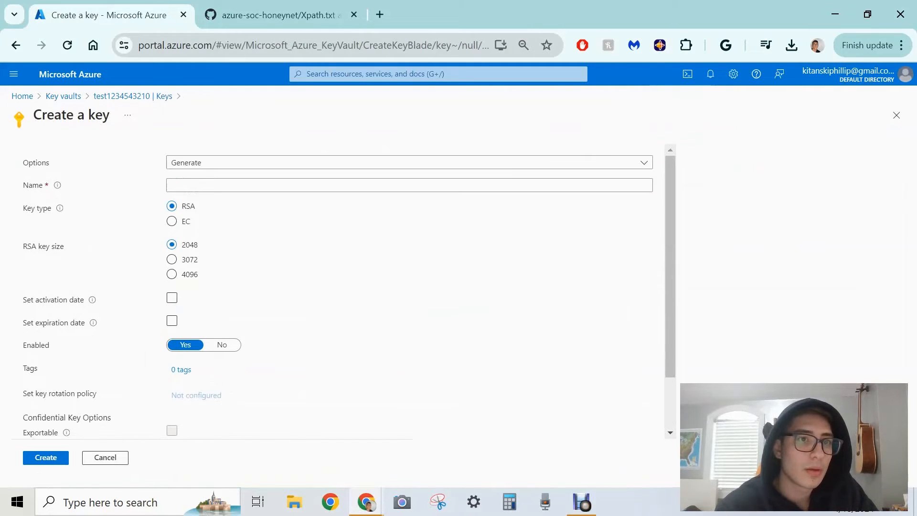
pyautogui.click(106, 99)
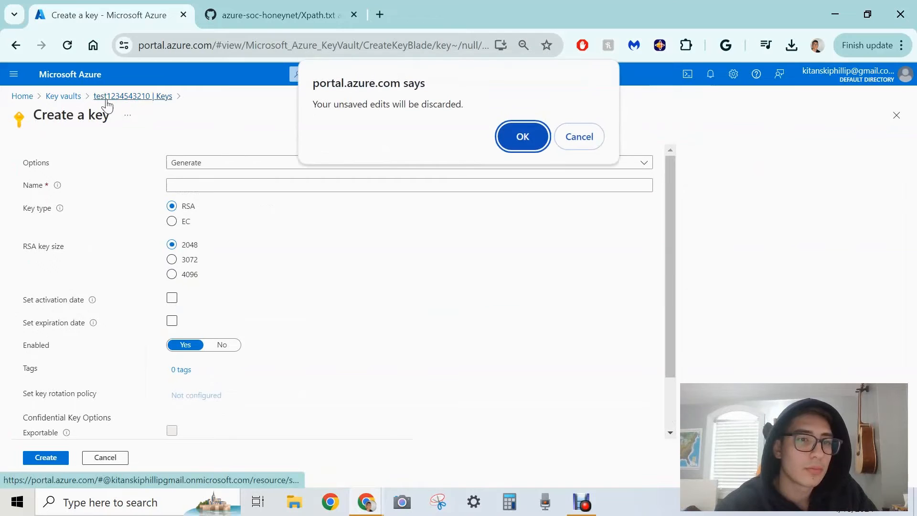
pyautogui.click(540, 140)
# Step: Create a secret named testsecret in the key vault, replacing the autofilled secret value, and decline saving it in the browser
pyautogui.click(219, 341)
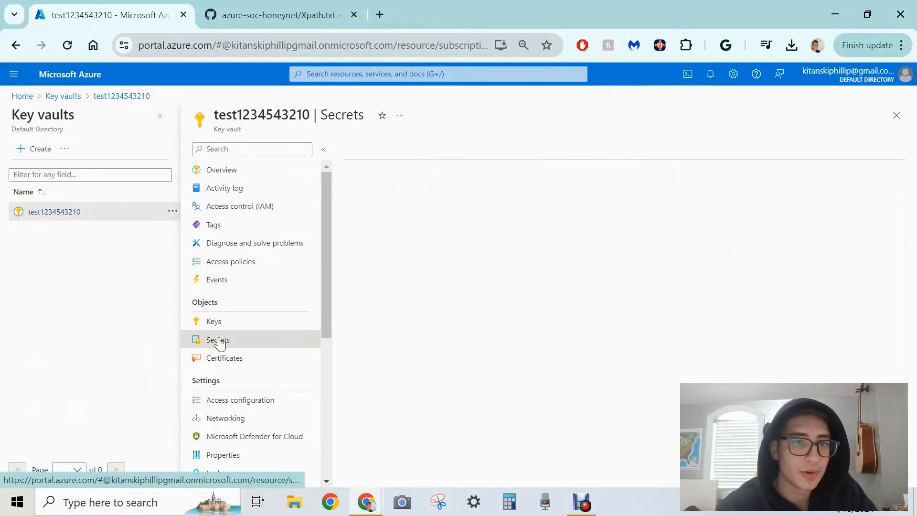
pyautogui.click(378, 150)
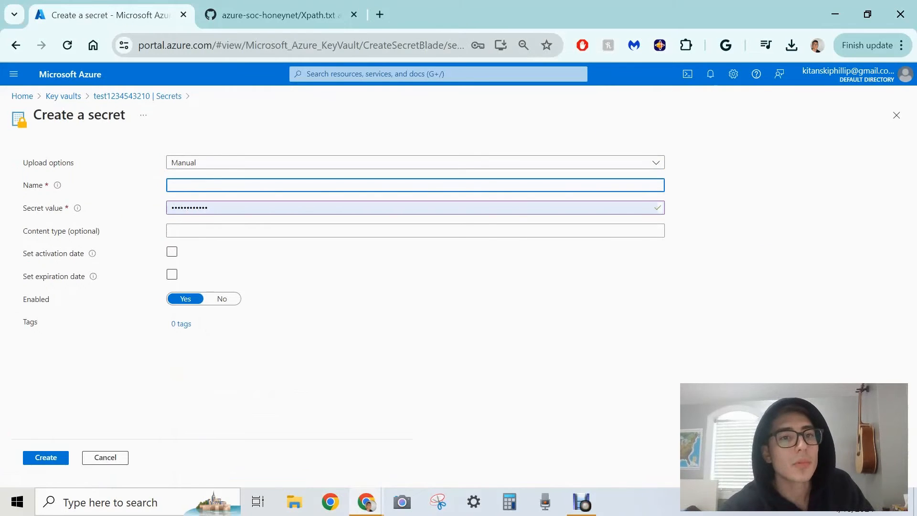
pyautogui.doubleClick(210, 208)
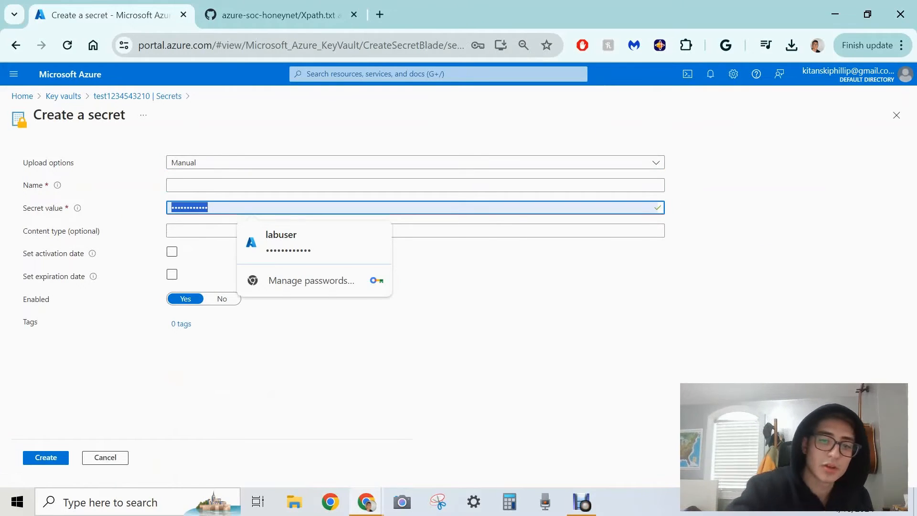
pyautogui.write('••')
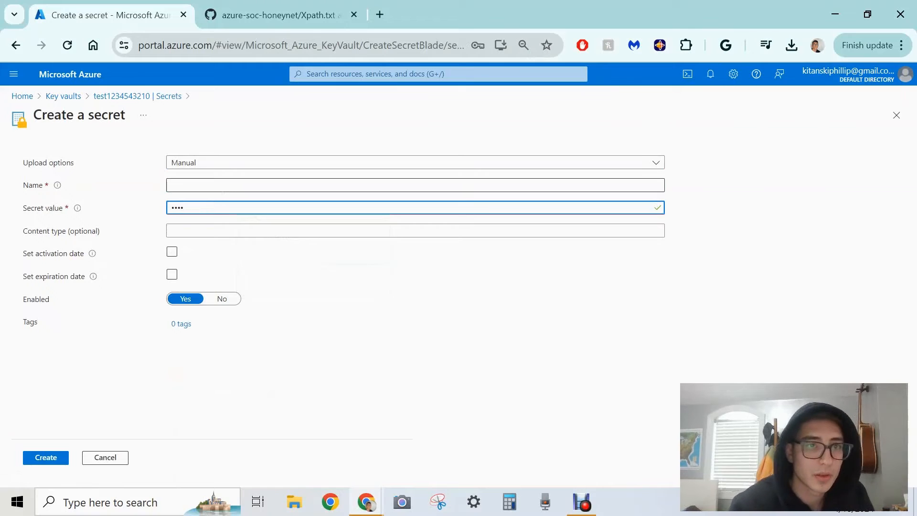
pyautogui.click(210, 185)
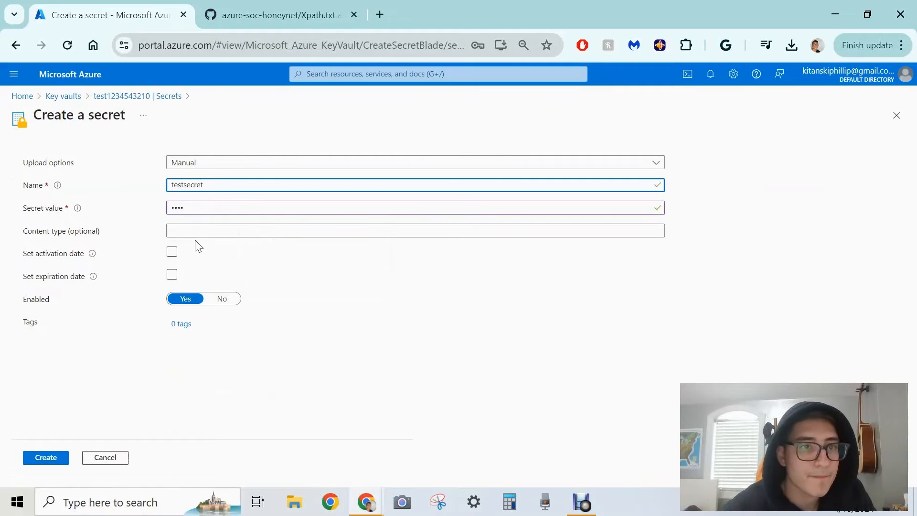
pyautogui.click(46, 458)
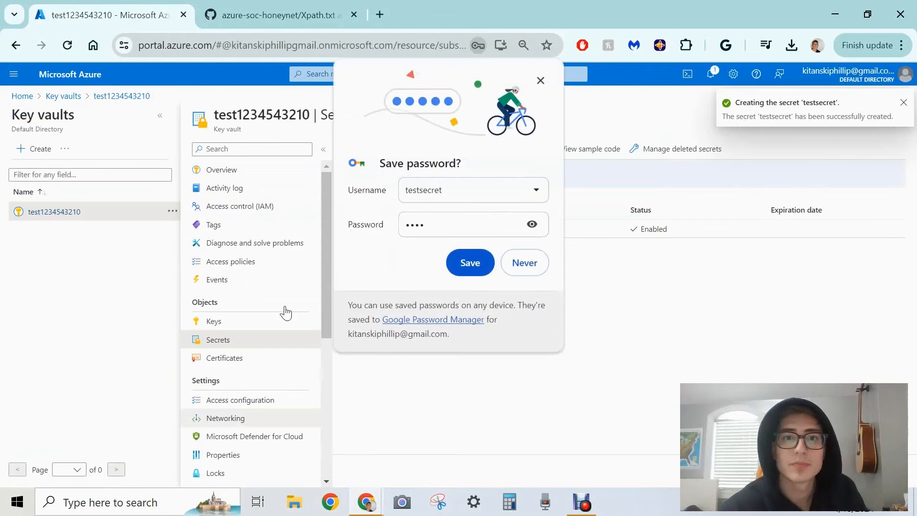
pyautogui.click(524, 262)
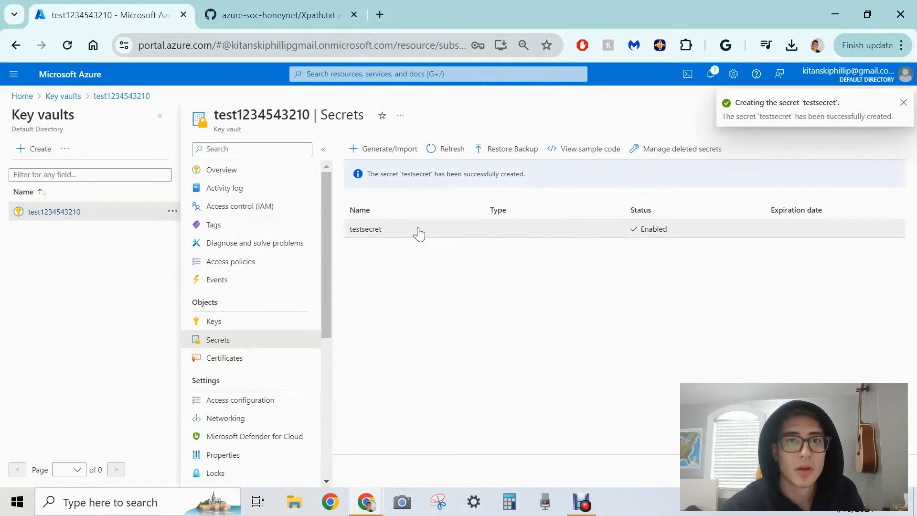
# Step: Open the current version of testsecret, show its secret value, and copy that value to the clipboard
pyautogui.click(438, 149)
pyautogui.click(387, 203)
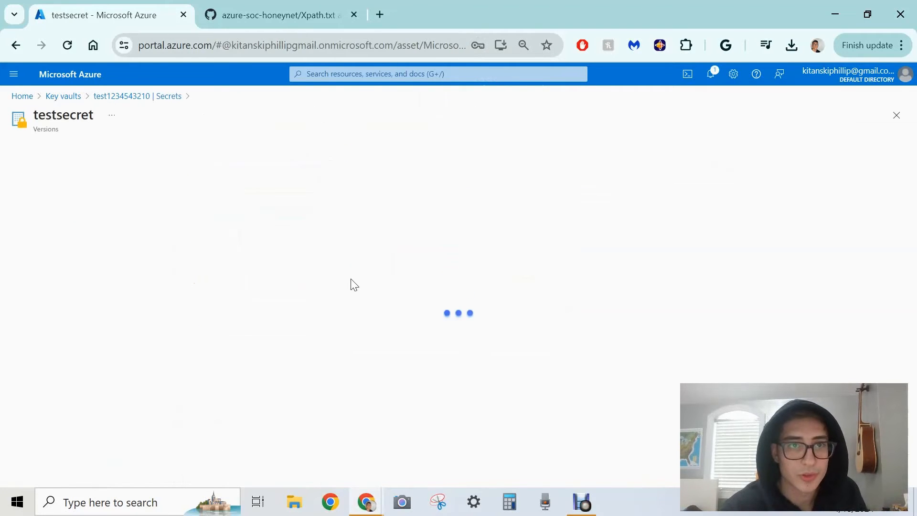
pyautogui.click(152, 223)
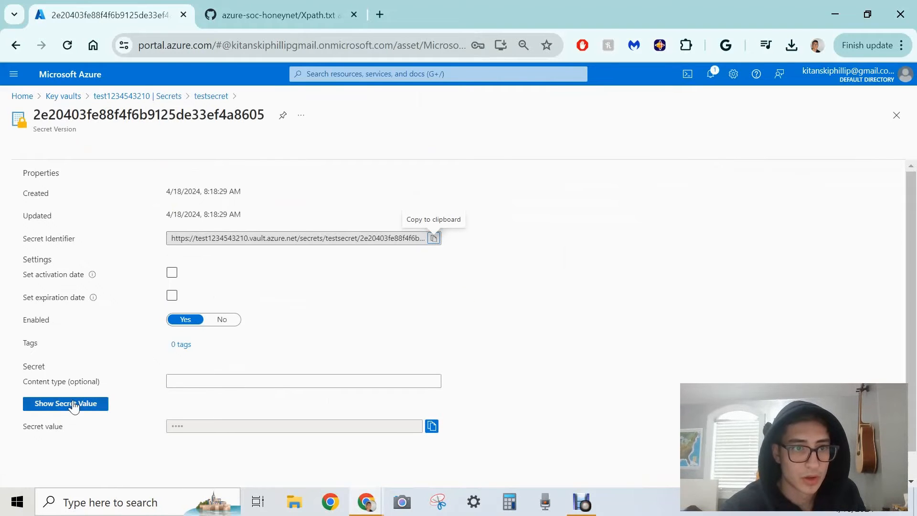
pyautogui.click(74, 407)
pyautogui.click(70, 409)
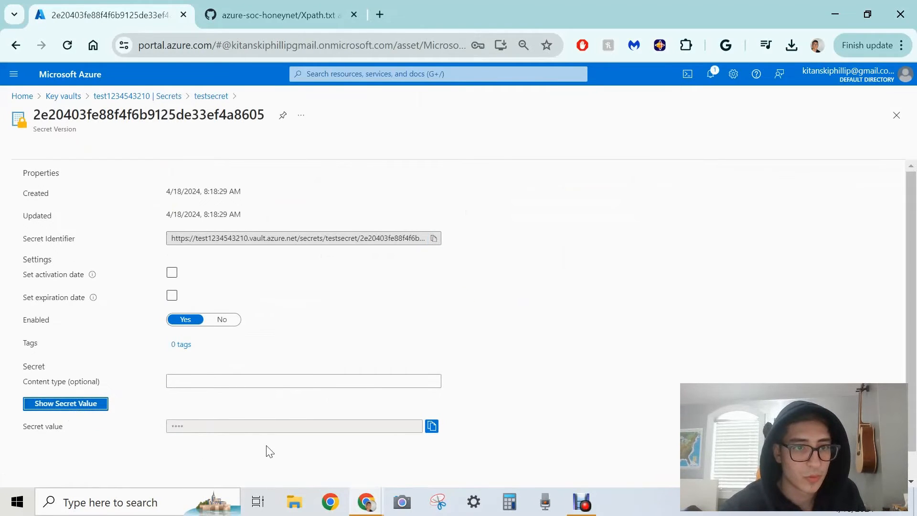
pyautogui.click(431, 425)
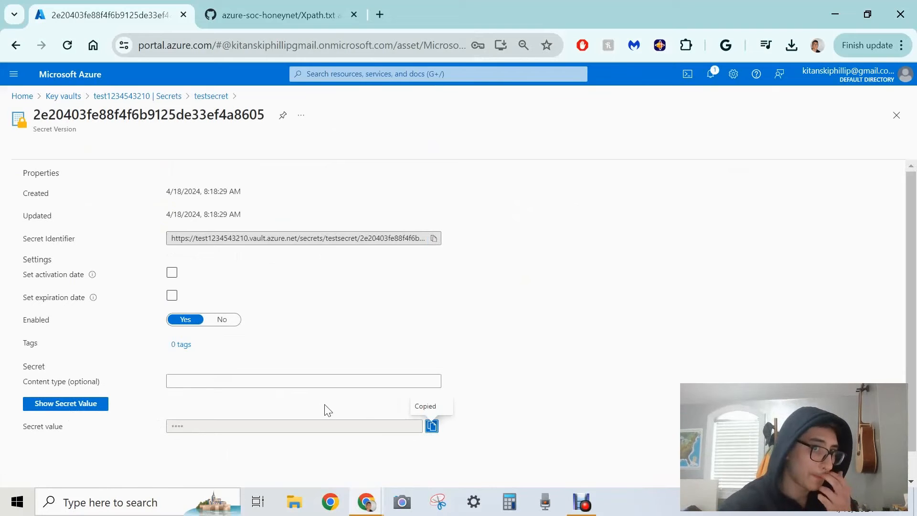
# Step: Open the logs of Log Analytics workspace LAW-RG-lab and run an AzureActivity query for the last 24 hours
pyautogui.click(410, 74)
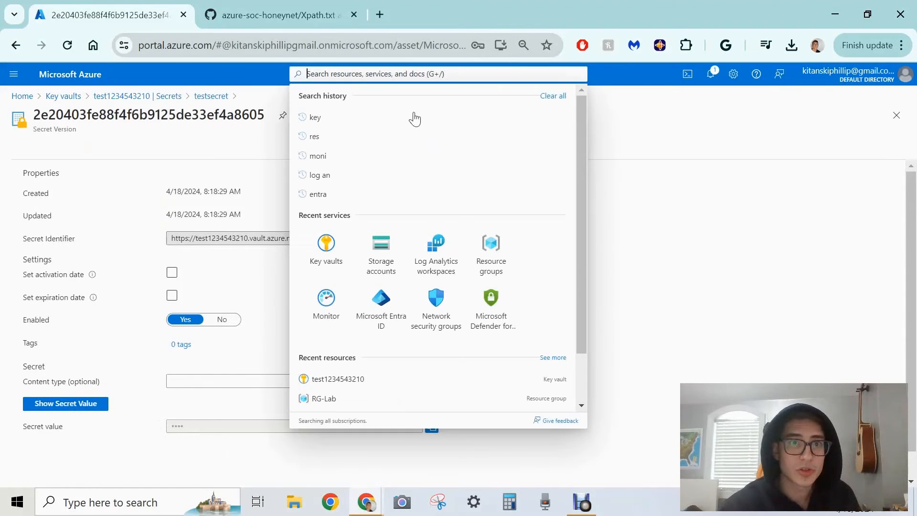
pyautogui.click(430, 255)
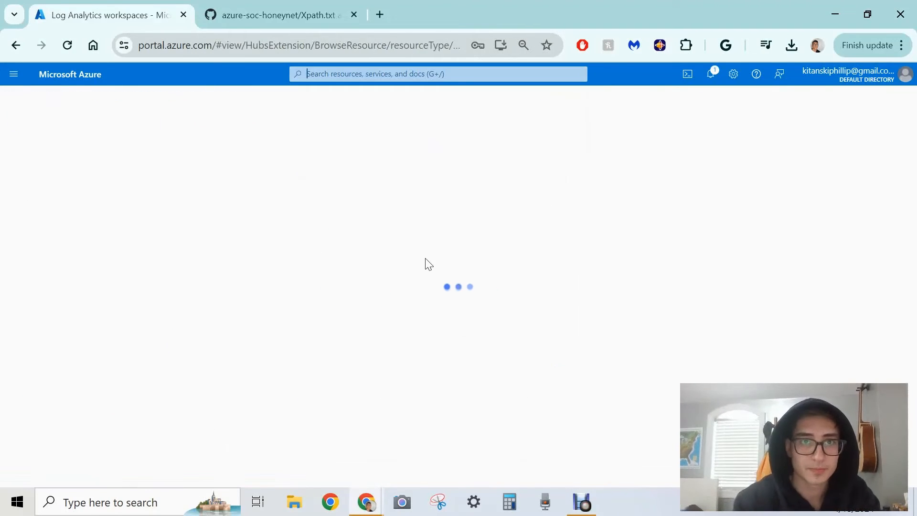
pyautogui.click(76, 243)
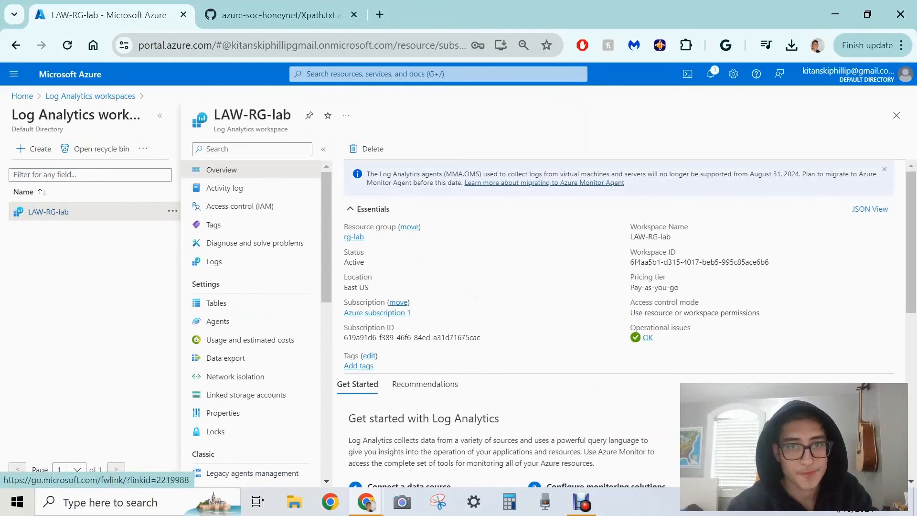
pyautogui.scroll(-3, 380, 361)
pyautogui.scroll(1, 621, 323)
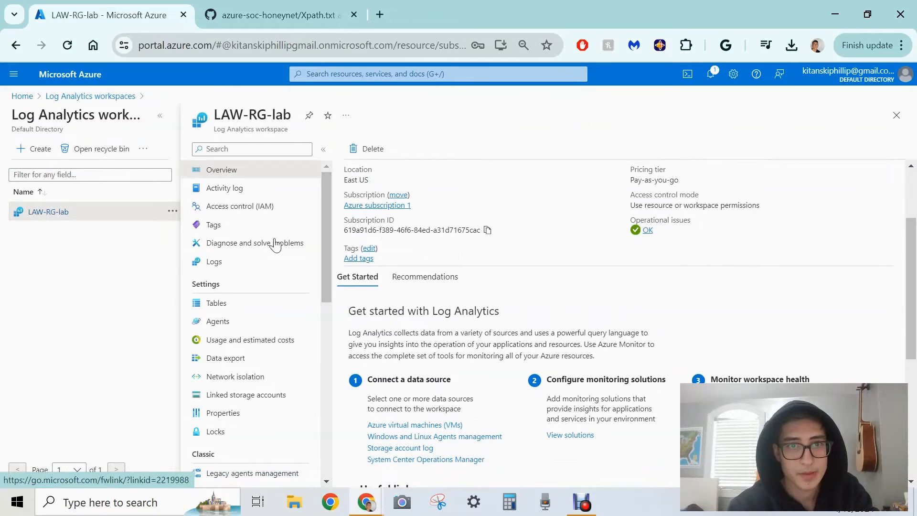
pyautogui.click(246, 261)
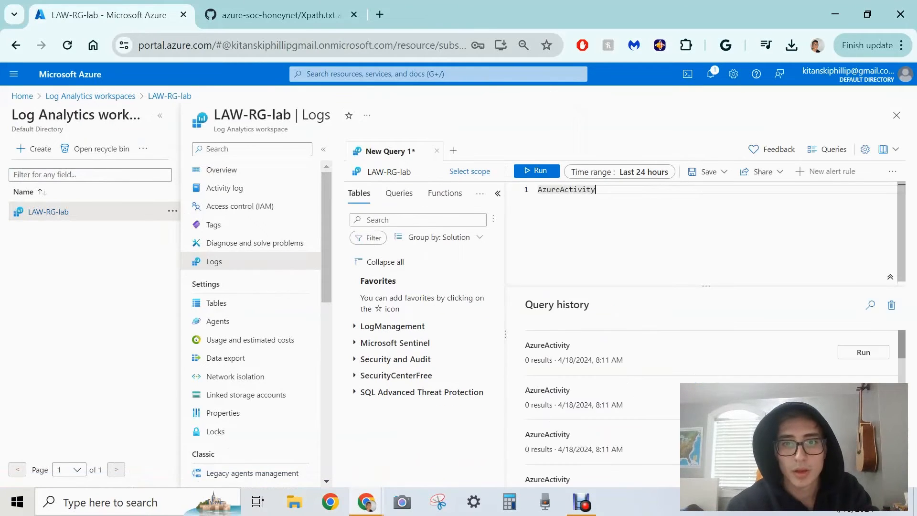
pyautogui.click(535, 171)
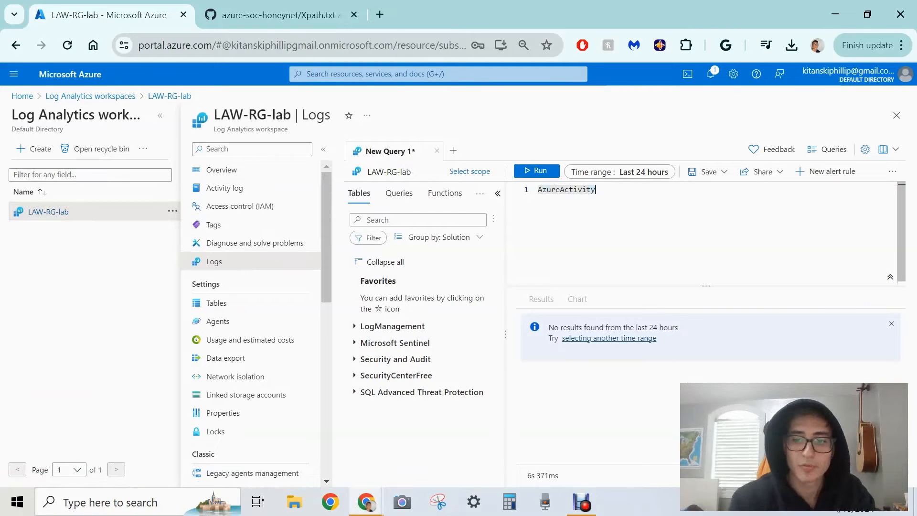
# Step: Replace the query with StorageBlobLogs and run it for the last 24 hours
pyautogui.hotkey('ctrl', 'a')
pyautogui.press('BackSpace')
pyautogui.write('Storage')
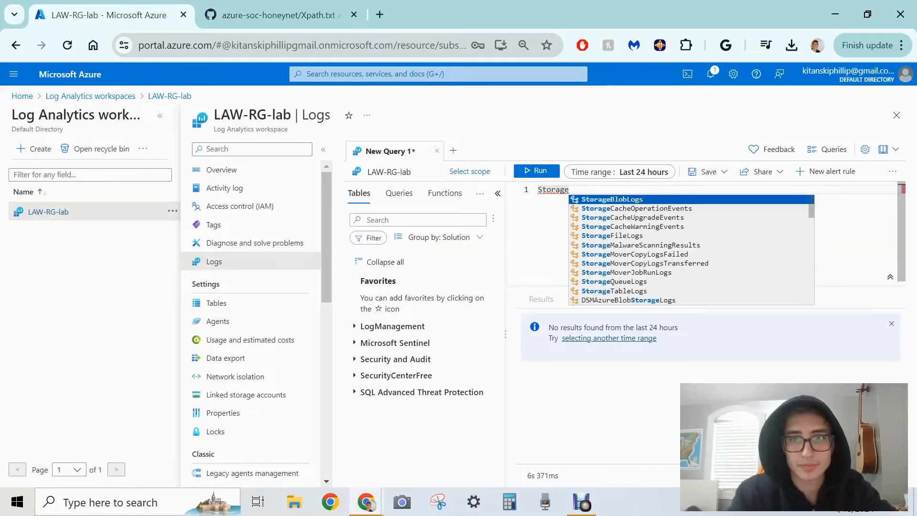
pyautogui.press('Return')
pyautogui.press('Return')
pyautogui.press('Escape')
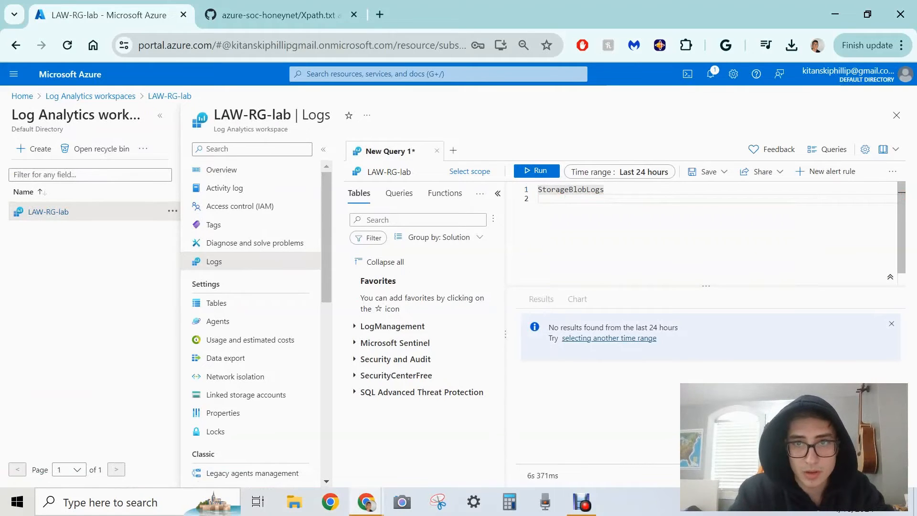
pyautogui.press('BackSpace')
pyautogui.hotkey('shift', 'Return')
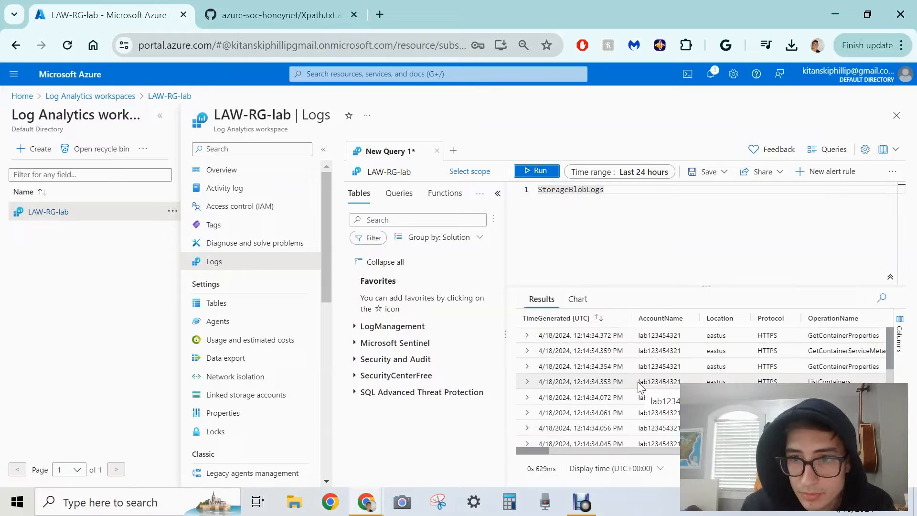
# Step: Examine the StorageBlobLogs results, including the operation name, authentication type and status columns
pyautogui.scroll(-2, 639, 383)
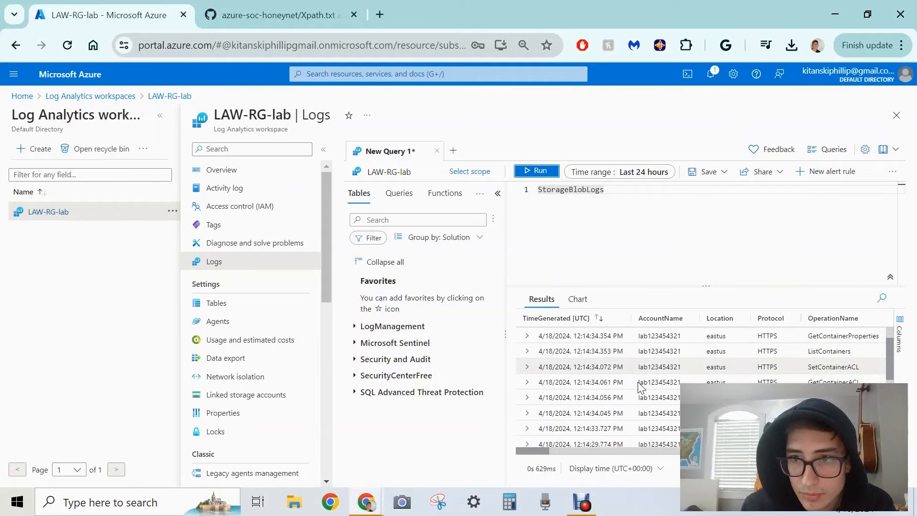
pyautogui.scroll(-3, 639, 385)
pyautogui.hscroll(3, 639, 385)
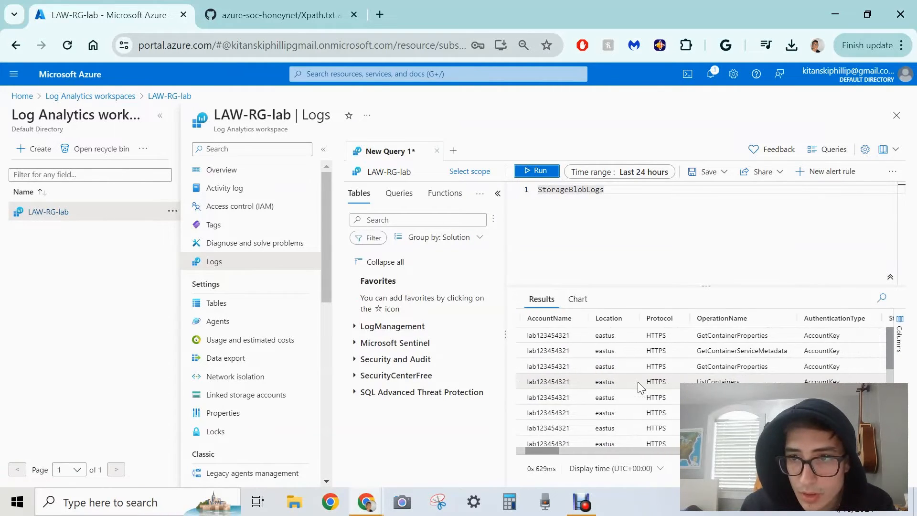
pyautogui.hscroll(3, 637, 382)
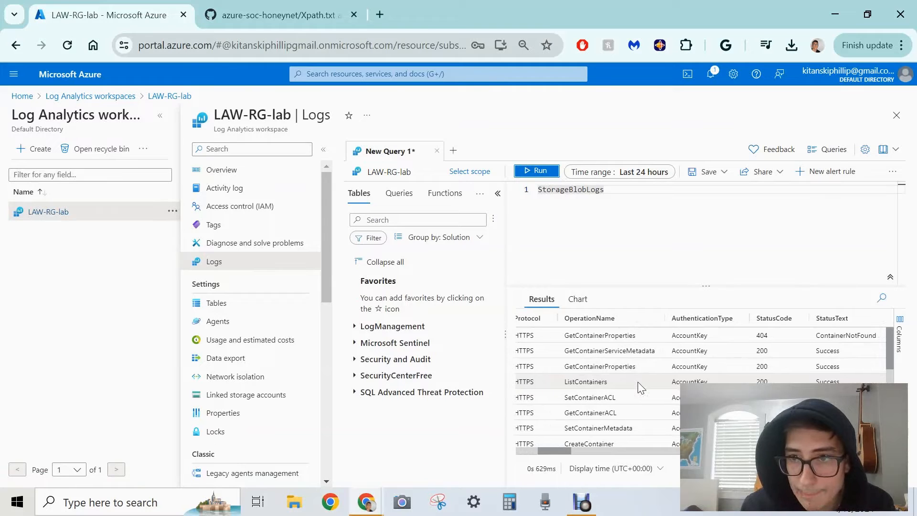
pyautogui.scroll(-3, 638, 382)
pyautogui.scroll(-3, 640, 387)
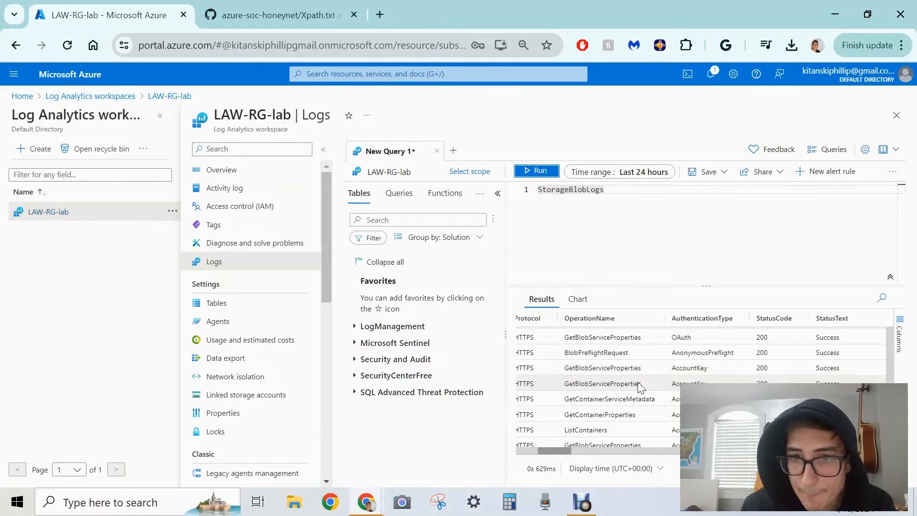
pyautogui.hscroll(-5, 641, 387)
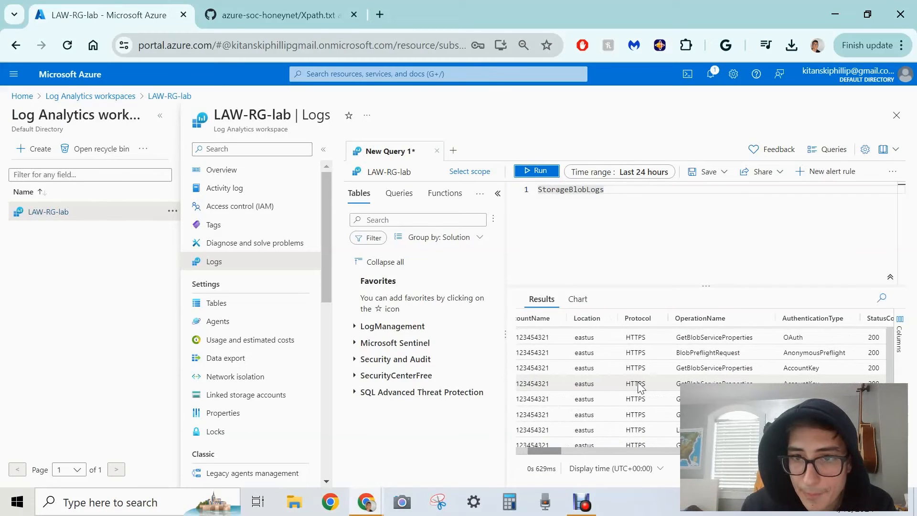
# Step: Find the CreateContainer operation in the StorageBlobLogs results and check its authentication type, status text and duration columns
pyautogui.hscroll(-5, 640, 386)
pyautogui.scroll(-2, 640, 387)
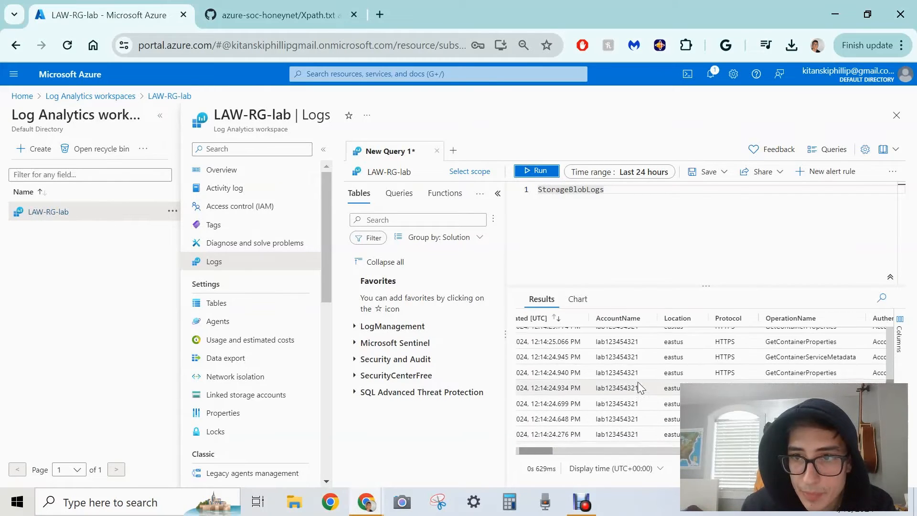
pyautogui.scroll(2, 638, 383)
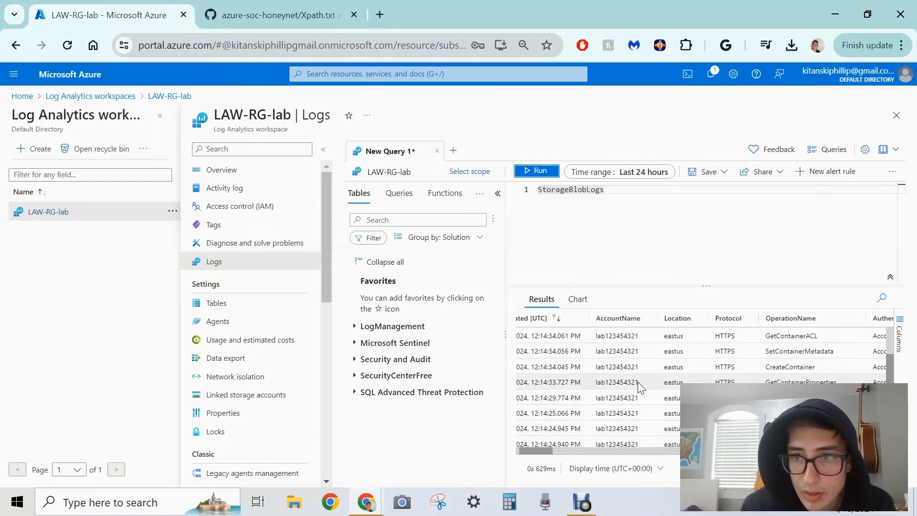
pyautogui.hscroll(-2, 638, 382)
pyautogui.hscroll(4, 638, 382)
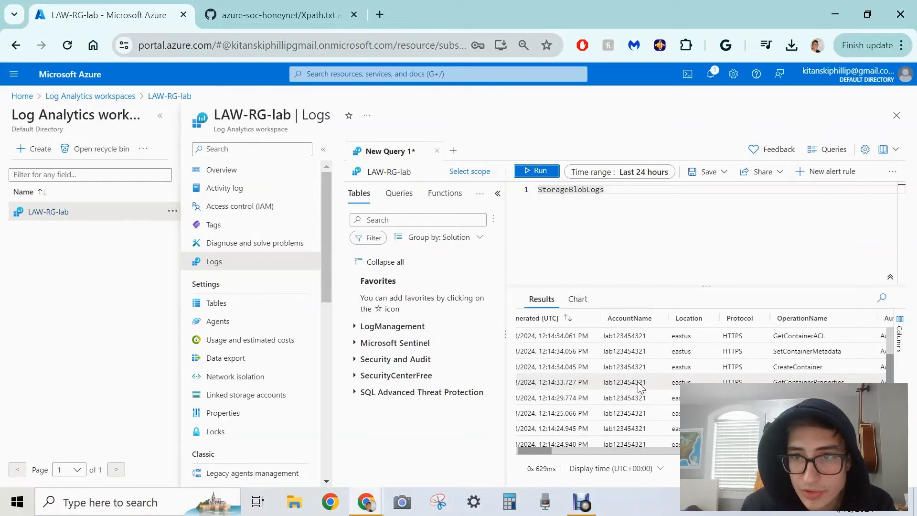
pyautogui.hscroll(1, 638, 382)
pyautogui.moveTo(647, 367); pyautogui.dragTo(696, 365)
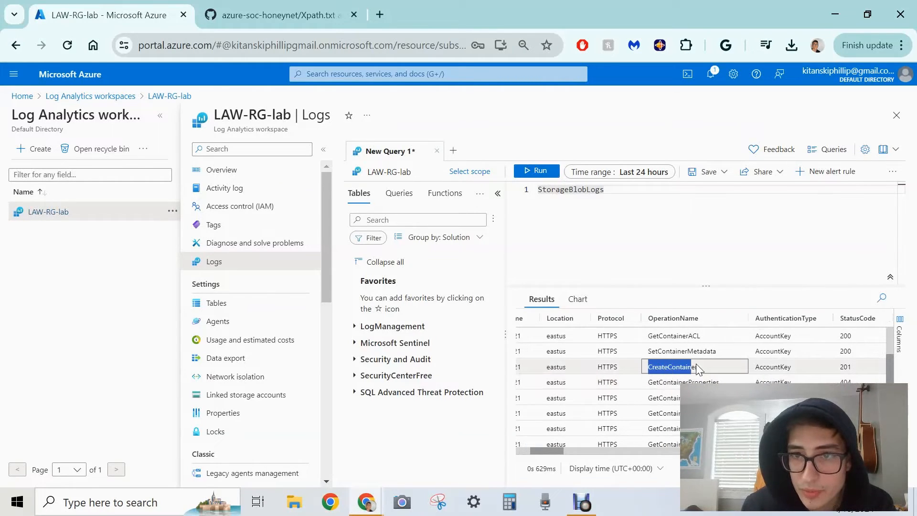
pyautogui.hscroll(5, 760, 380)
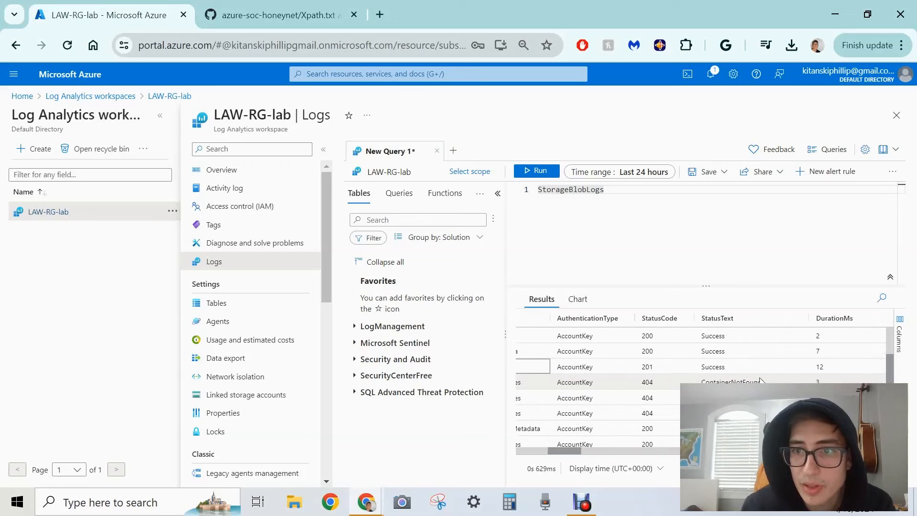
# Step: Replace the query in the LAW-RG-lab logs with AzureDiagnostics and run it for the last 24 hours
pyautogui.hotkey('ctrl', 'a')
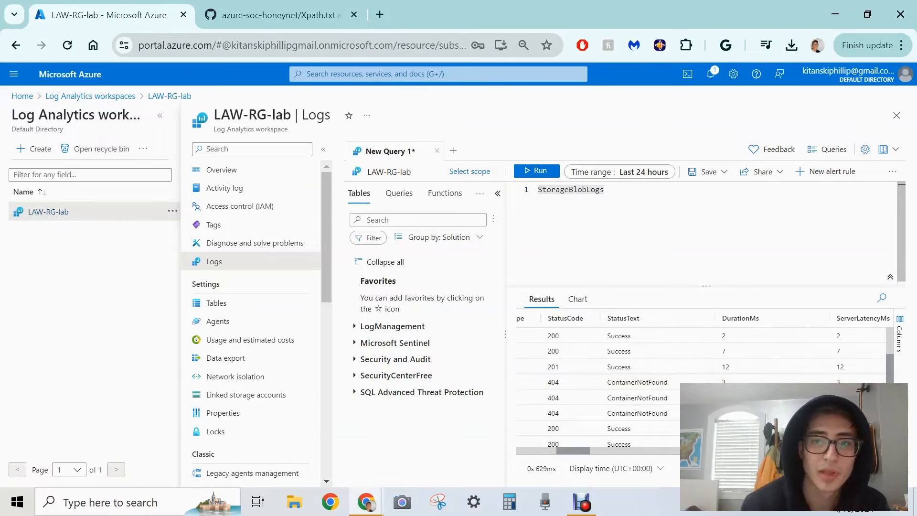
pyautogui.press('BackSpace')
pyautogui.write('Az')
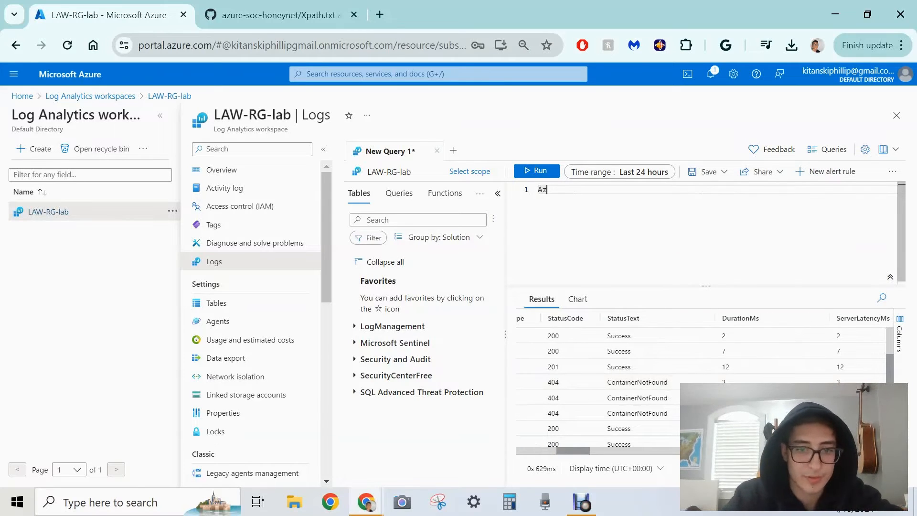
pyautogui.write('ureDiagn')
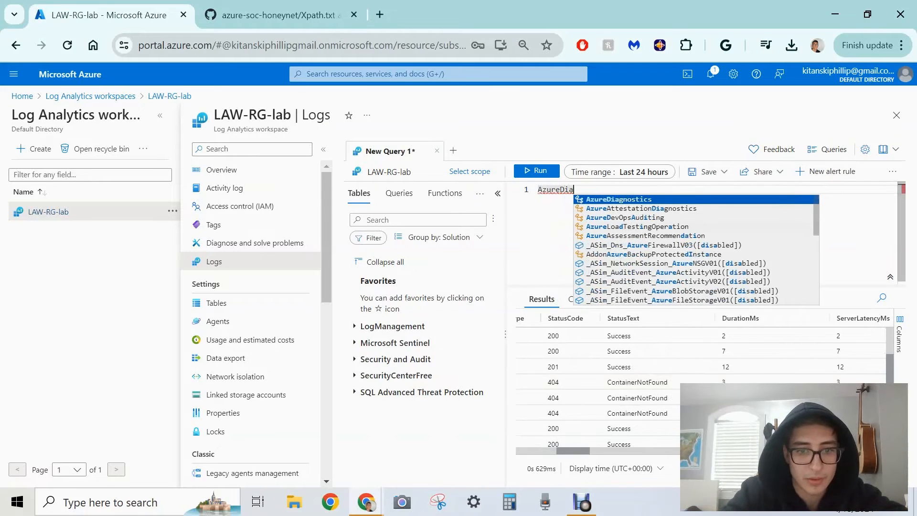
pyautogui.press('Return')
pyautogui.press('Return')
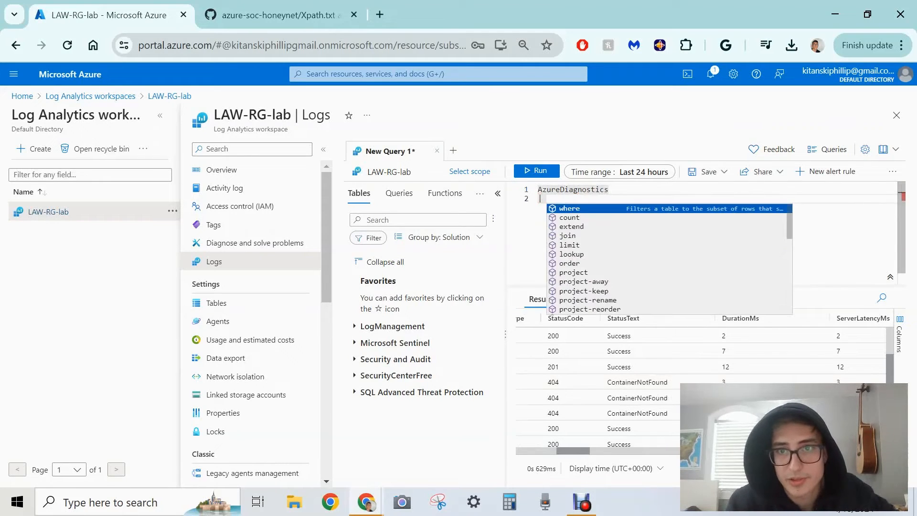
pyautogui.press('BackSpace')
pyautogui.press('BackSpace')
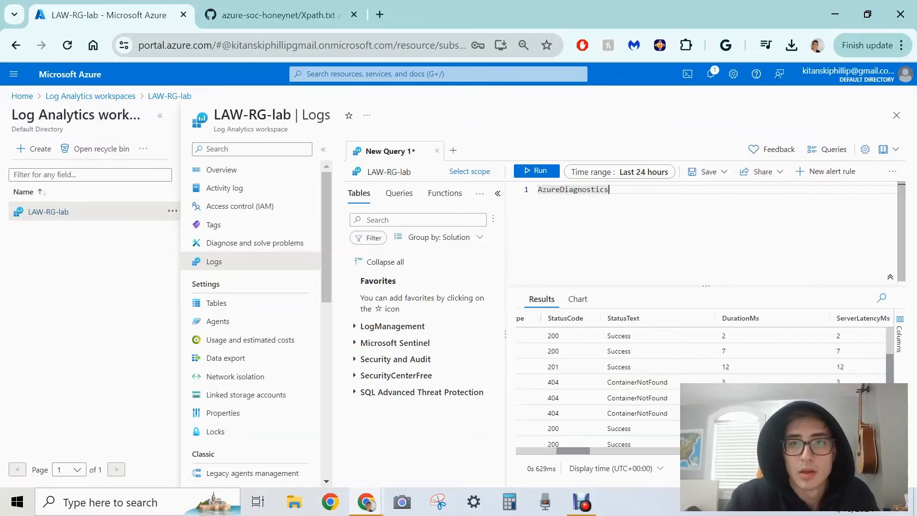
pyautogui.click(539, 171)
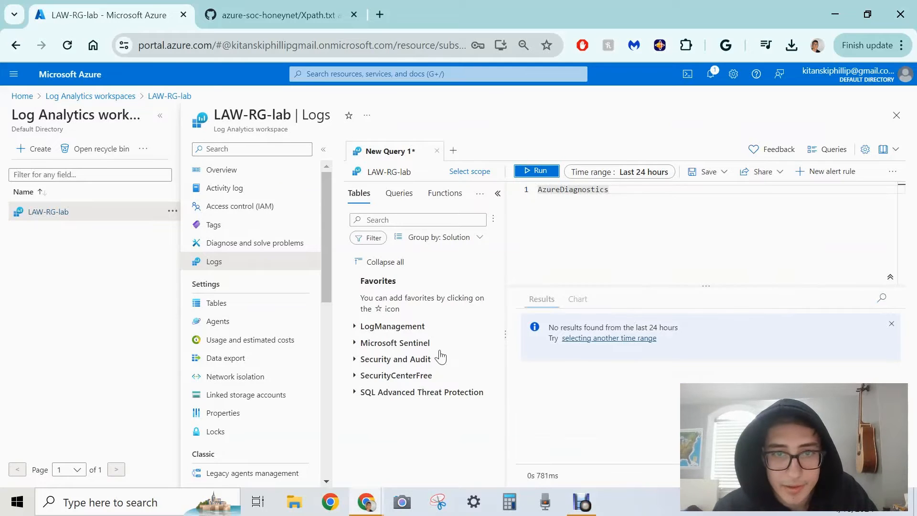
# Step: Run the AzureDiagnostics query again for the last 24 hours
pyautogui.click(579, 504)
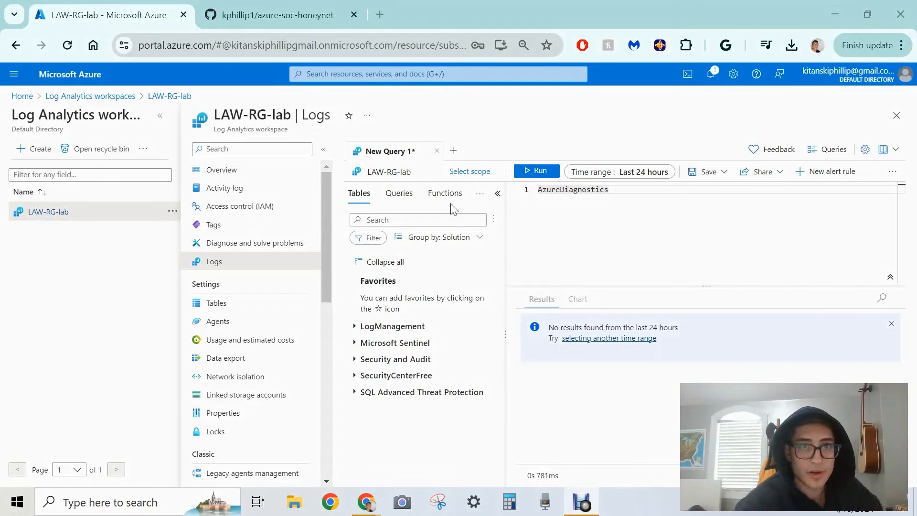
pyautogui.click(456, 77)
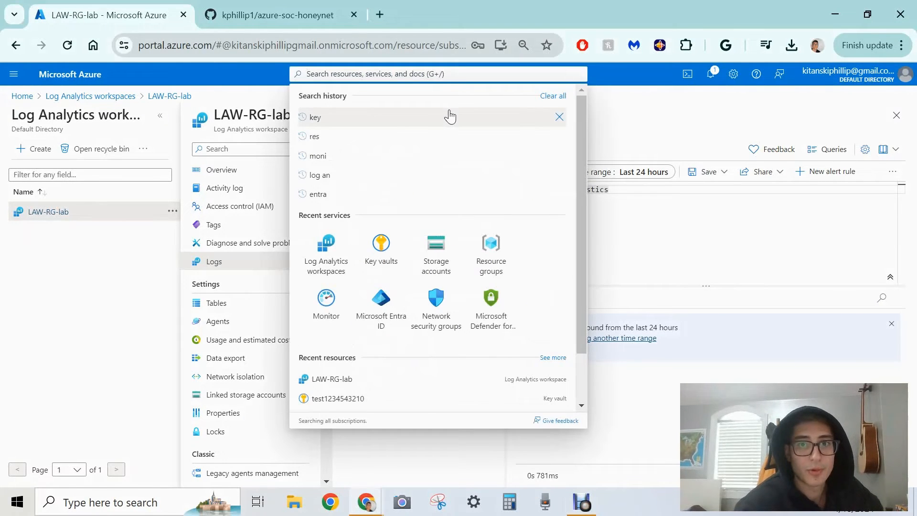
pyautogui.click(652, 129)
pyautogui.click(534, 175)
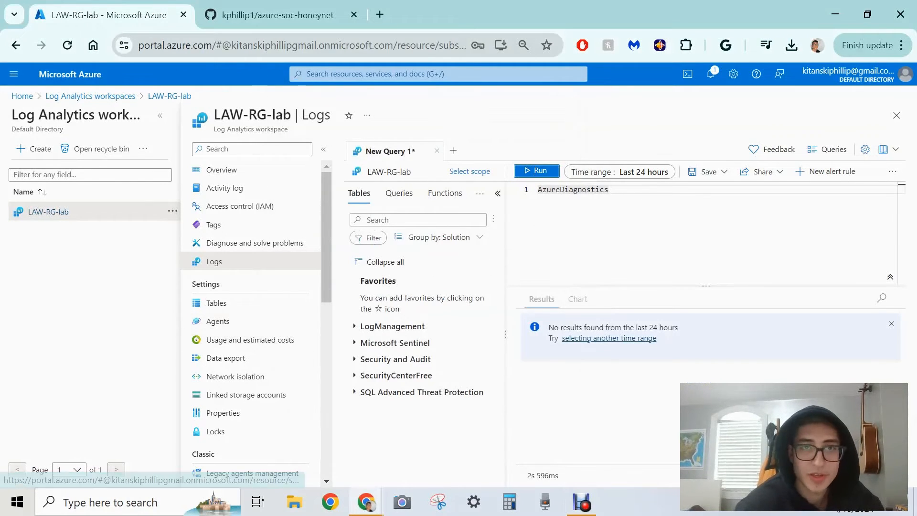
# Step: Search the portal for "sent", open Microsoft Sentinel, select the LAW-RG-lab workspace and open its workbooks
pyautogui.click(354, 74)
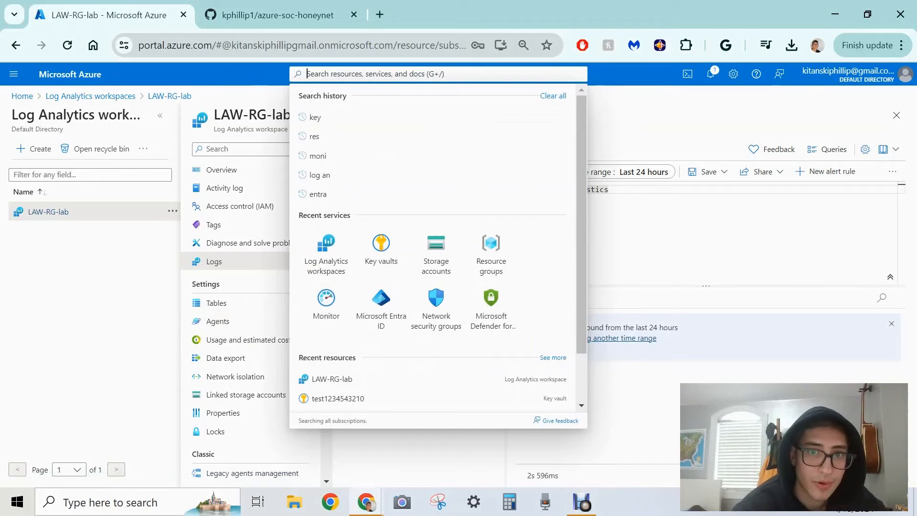
pyautogui.write('sent')
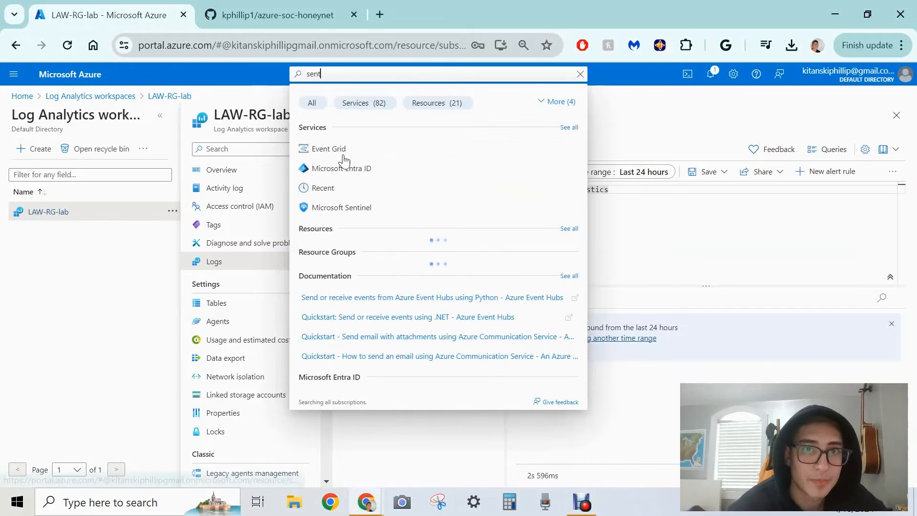
pyautogui.click(333, 207)
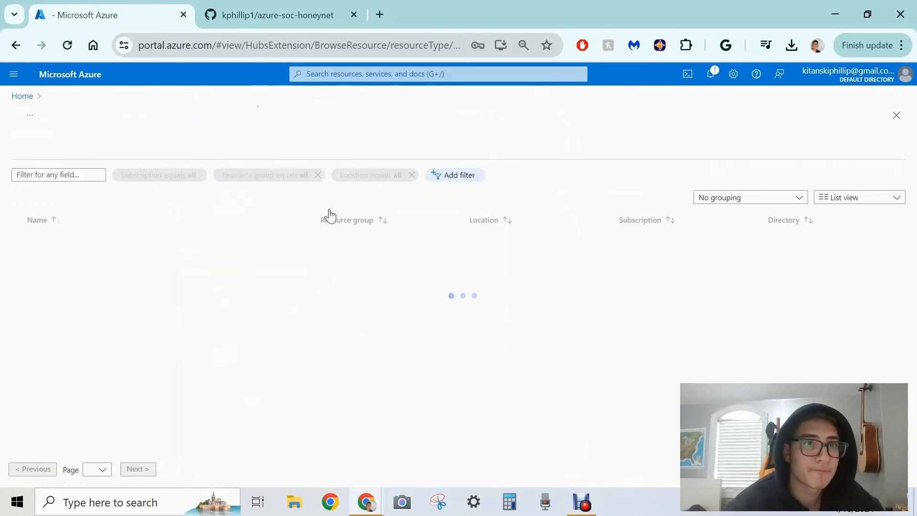
pyautogui.click(62, 240)
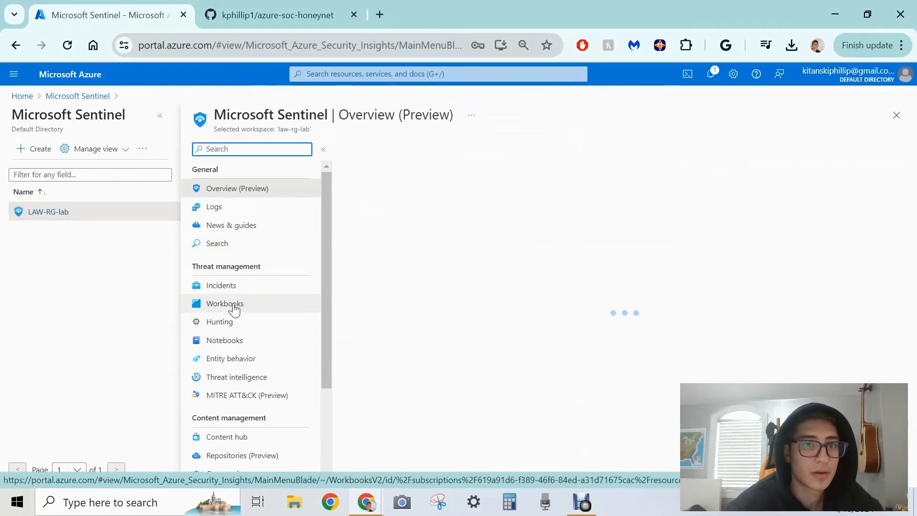
pyautogui.click(234, 306)
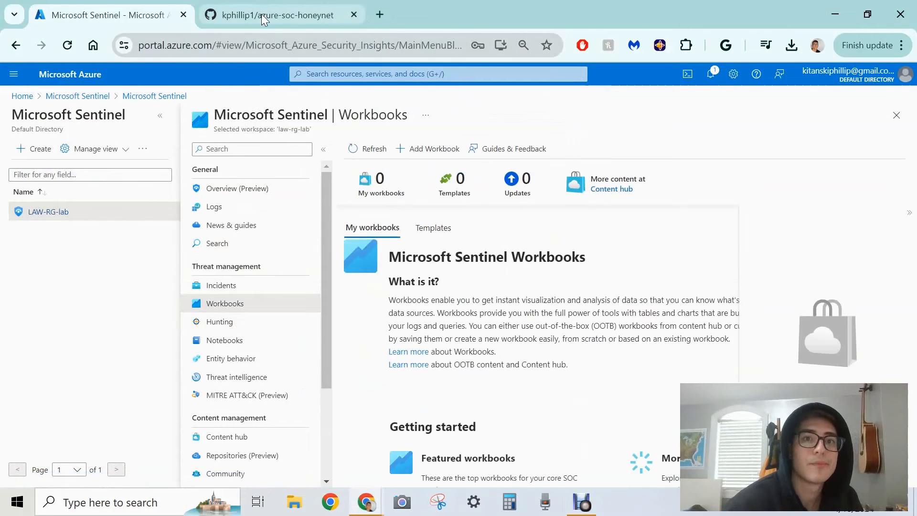
# Step: Switch to the azure-soc-honeynet repository on GitHub and view the attack maps in its README
pyautogui.click(274, 23)
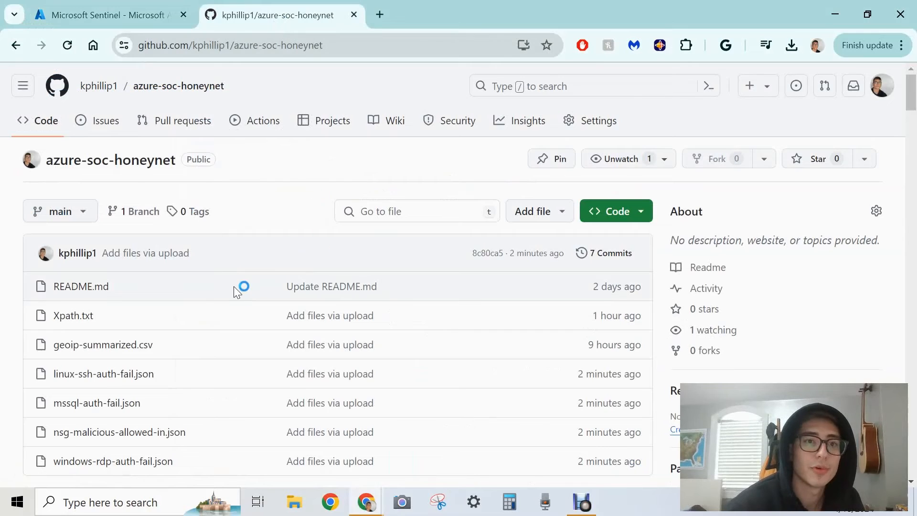
pyautogui.scroll(-15, 233, 286)
pyautogui.scroll(-15, 235, 288)
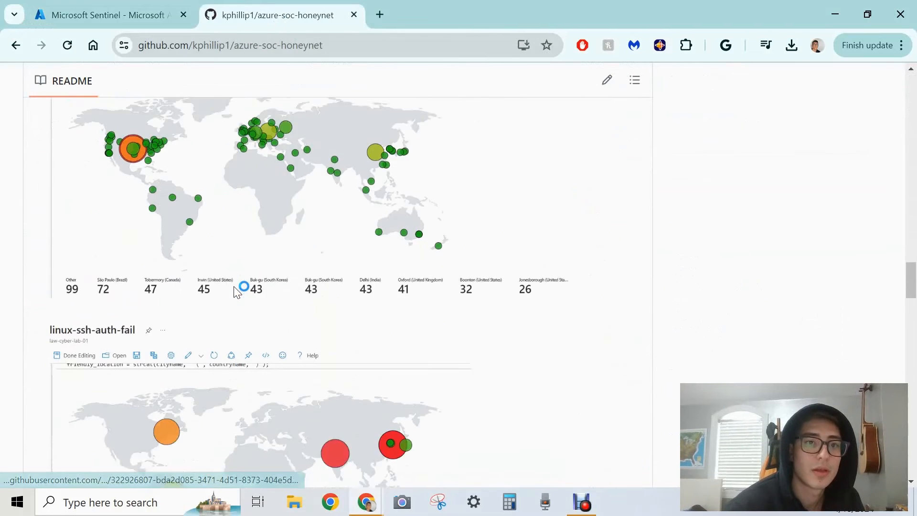
pyautogui.scroll(-3, 271, 399)
pyautogui.scroll(6, 270, 398)
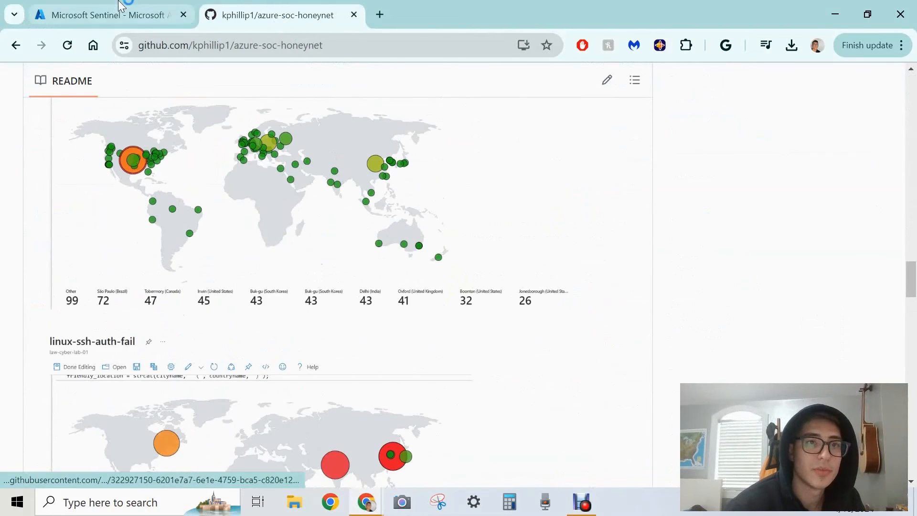
# Step: Return to the Azure portal, add a new Microsoft Sentinel workbook and put it into edit mode
pyautogui.click(125, 11)
pyautogui.click(408, 149)
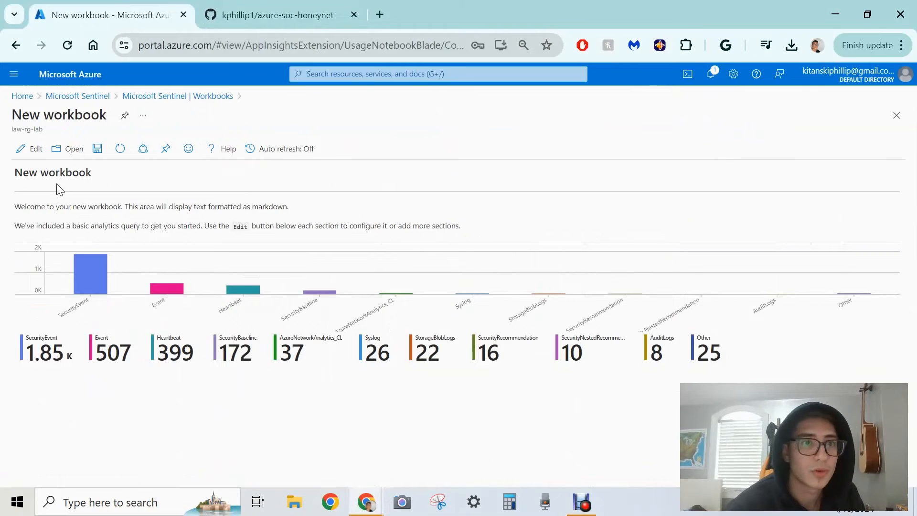
pyautogui.click(32, 149)
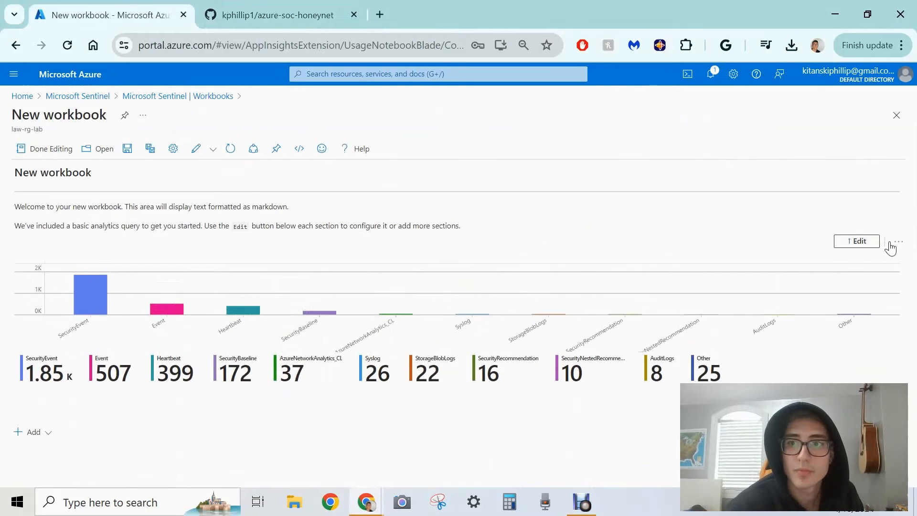
# Step: Remove the default welcome text and the default analytics query from the new workbook
pyautogui.click(898, 244)
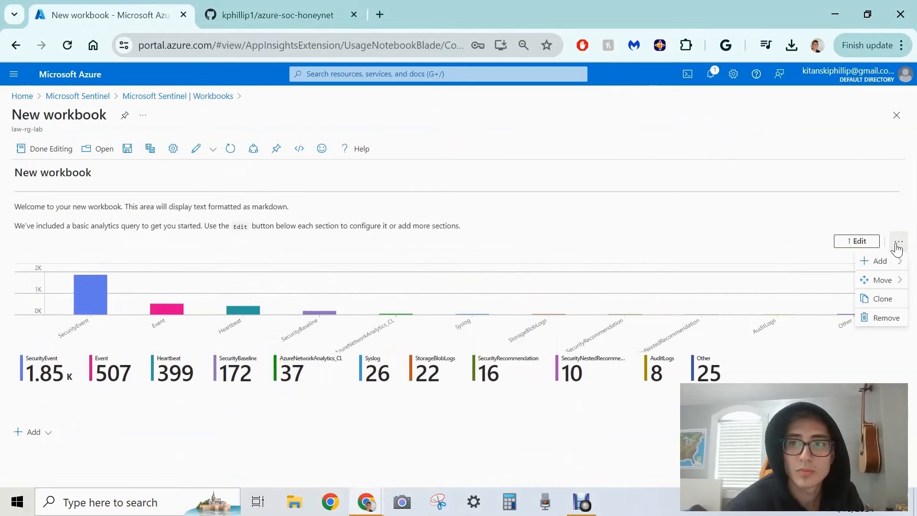
pyautogui.click(885, 317)
pyautogui.click(739, 308)
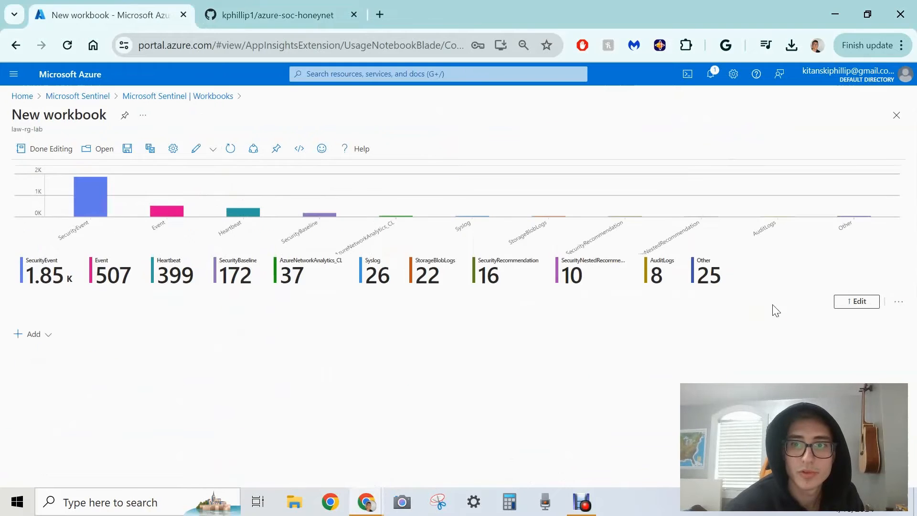
pyautogui.click(898, 301)
pyautogui.click(883, 377)
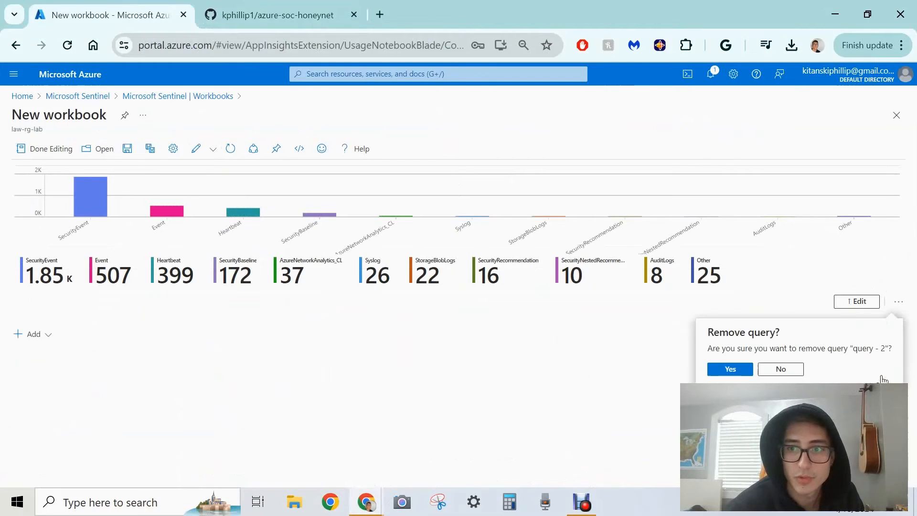
pyautogui.click(735, 371)
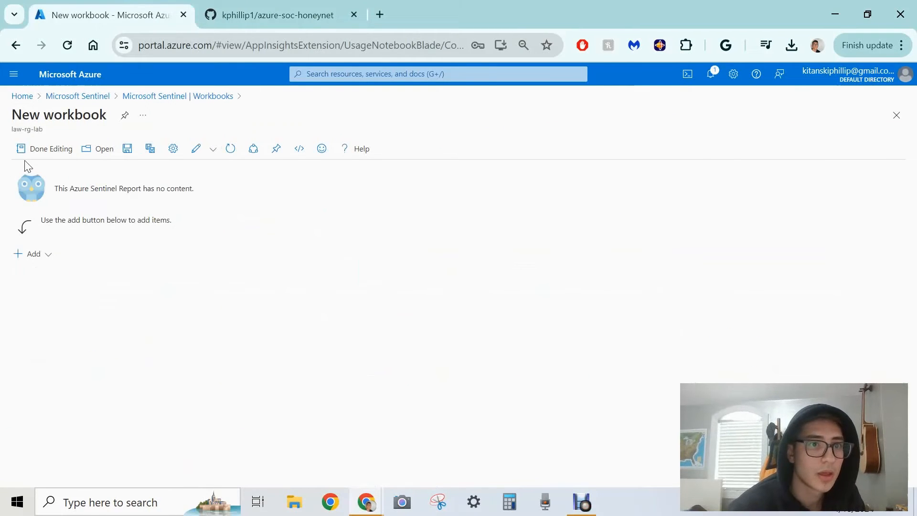
# Step: Add a query item to the empty workbook and show its JSON in the Advanced Editor
pyautogui.click(30, 255)
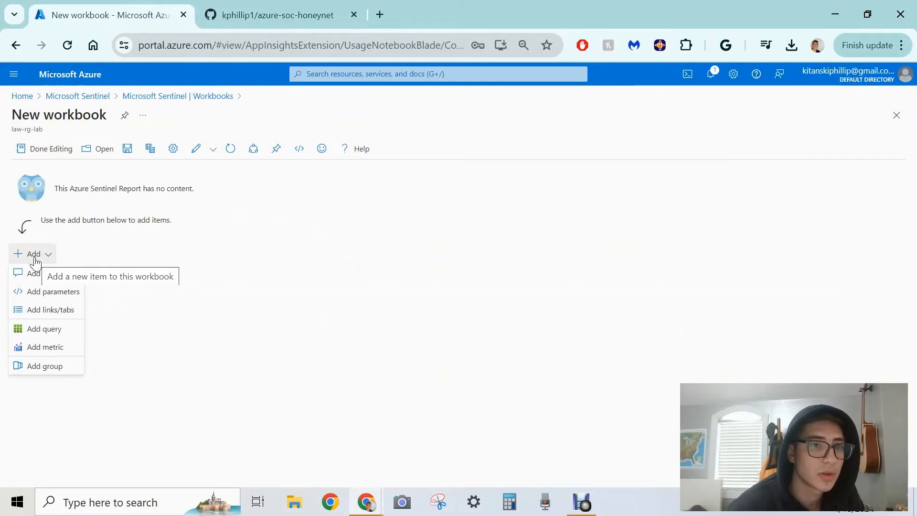
pyautogui.click(44, 328)
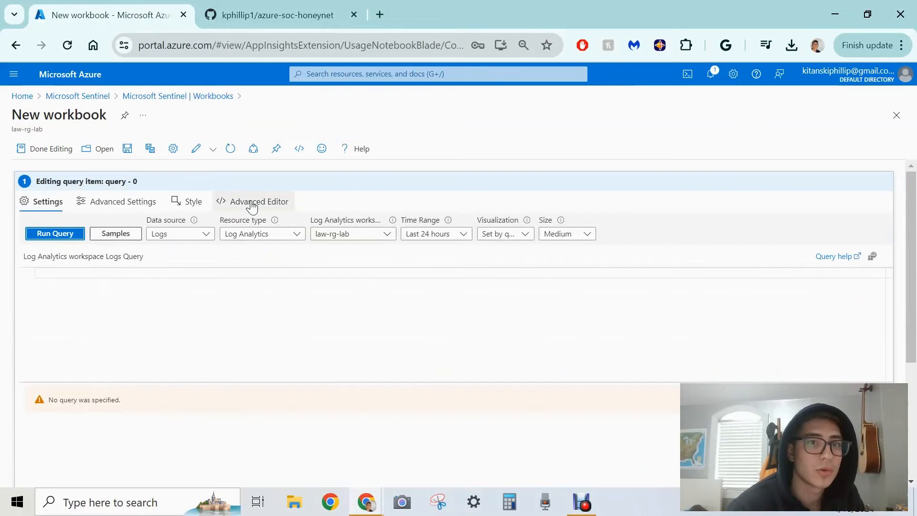
pyautogui.click(252, 205)
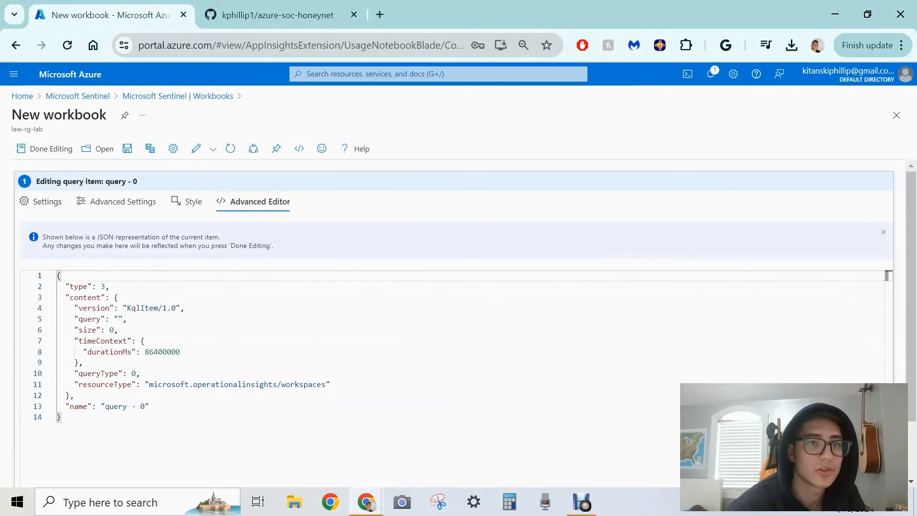
# Step: Switch to the azure-soc-honeynet repository on GitHub, open windows-rdp-auth-fail.json and copy its raw contents
pyautogui.click(282, 13)
pyautogui.scroll(20, 237, 200)
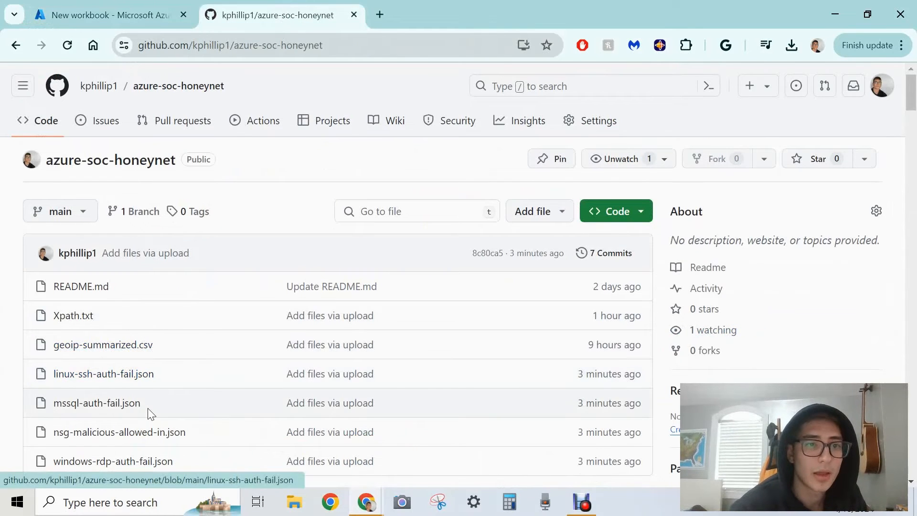
pyautogui.scroll(-1, 148, 409)
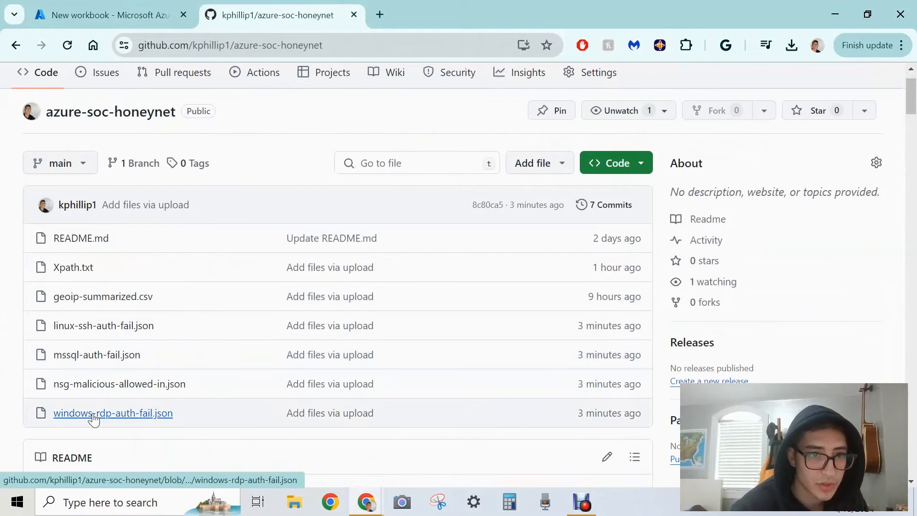
pyautogui.click(153, 415)
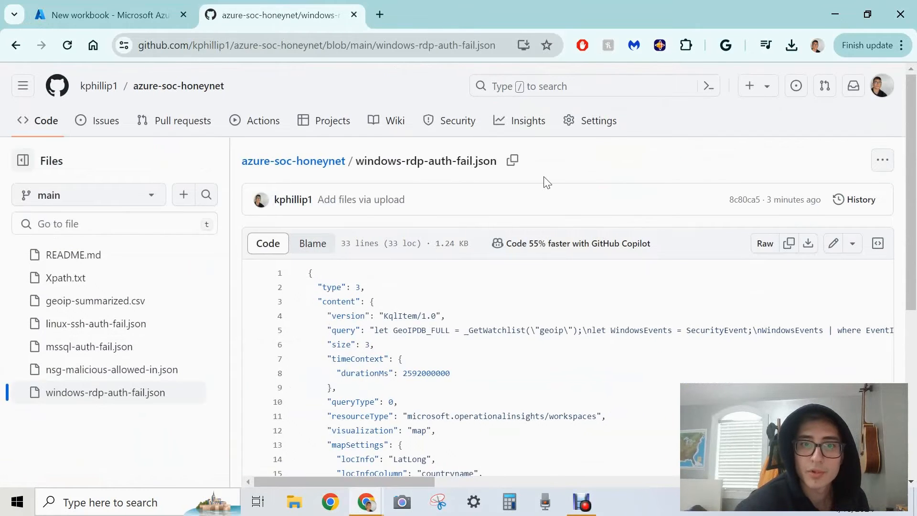
# Step: Return to the Azure portal, replace the query item's JSON with the copied windows-rdp-auth-fail code and finish editing the item
pyautogui.click(143, 15)
pyautogui.click(162, 352)
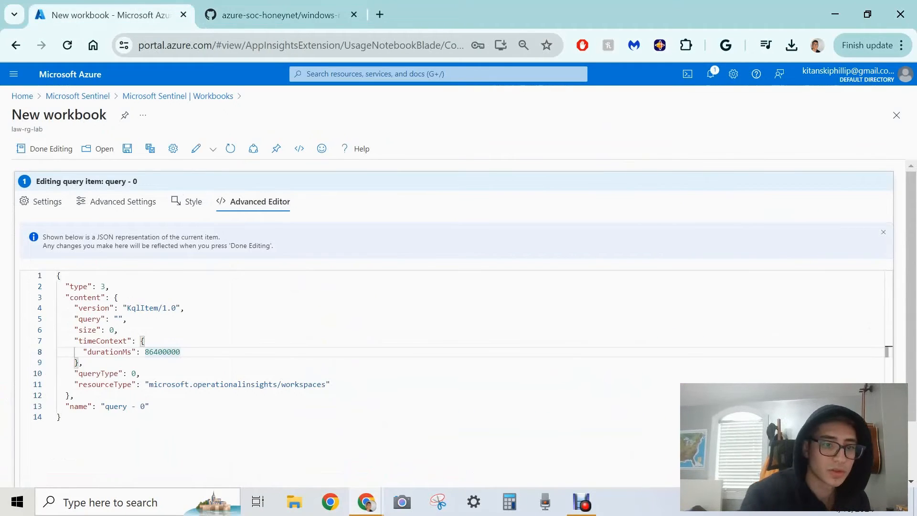
pyautogui.hotkey('ctrl', 'a')
pyautogui.press('BackSpace')
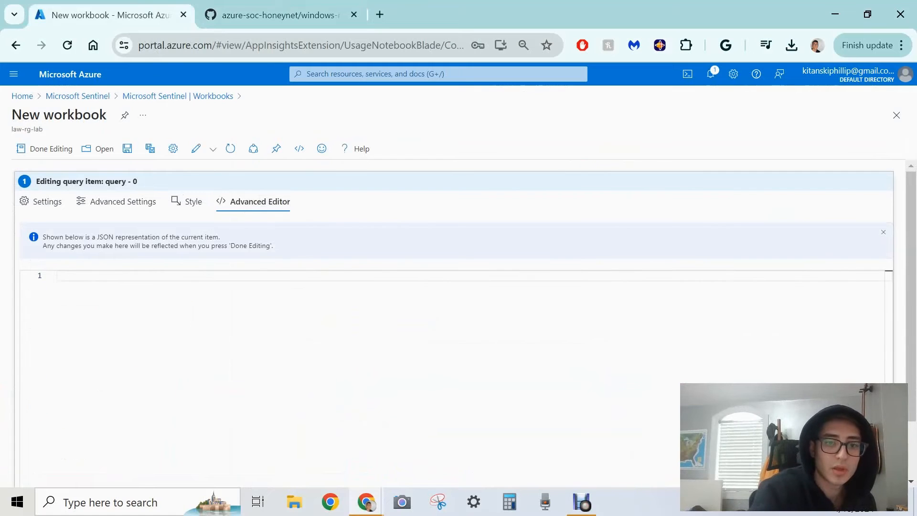
pyautogui.hotkey('ctrl', 'v')
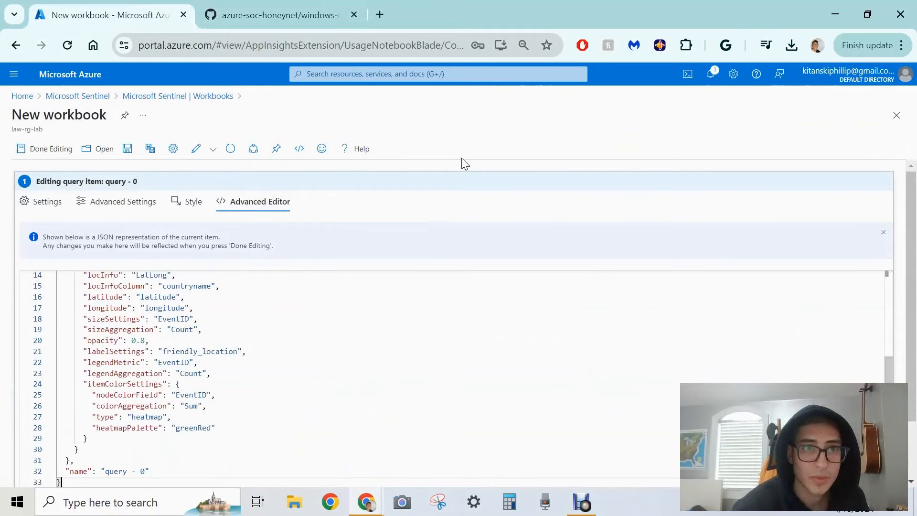
pyautogui.scroll(-1, 450, 225)
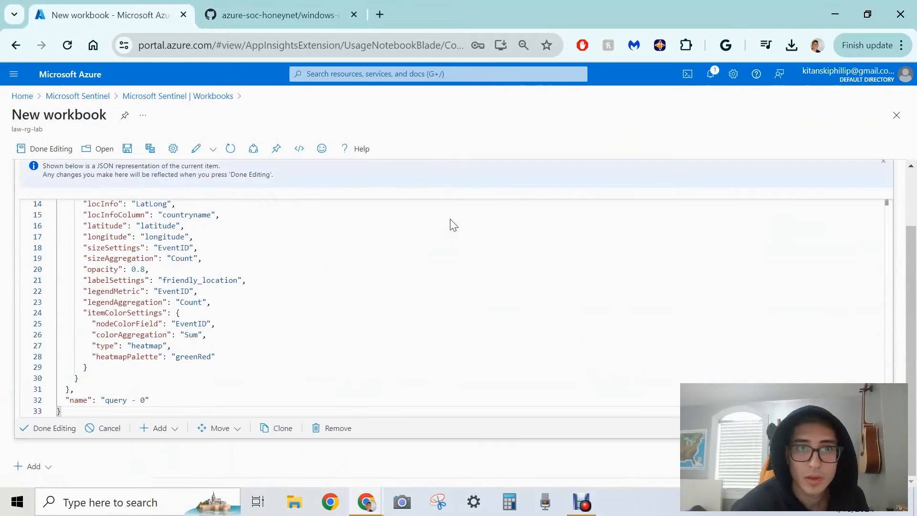
pyautogui.click(57, 430)
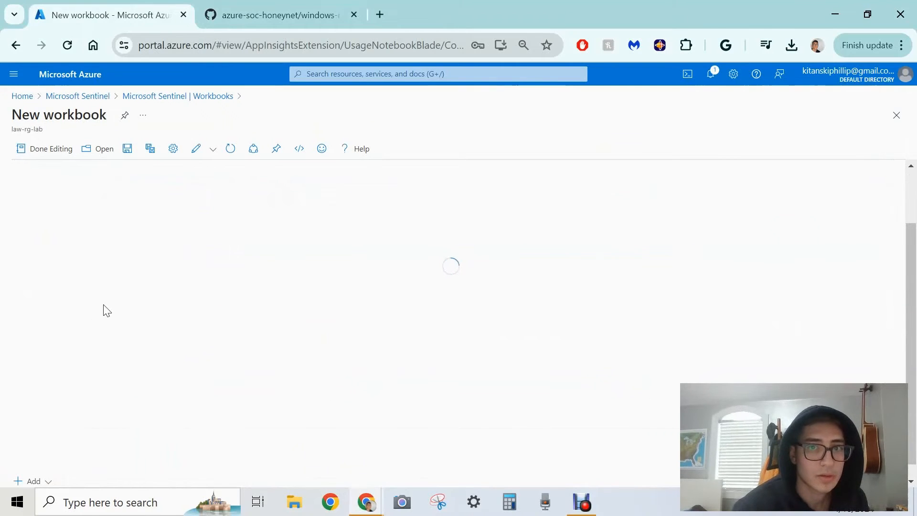
# Step: Inspect the attack locations on the RDP failure map and take the workbook out of edit mode
pyautogui.scroll(1, 226, 283)
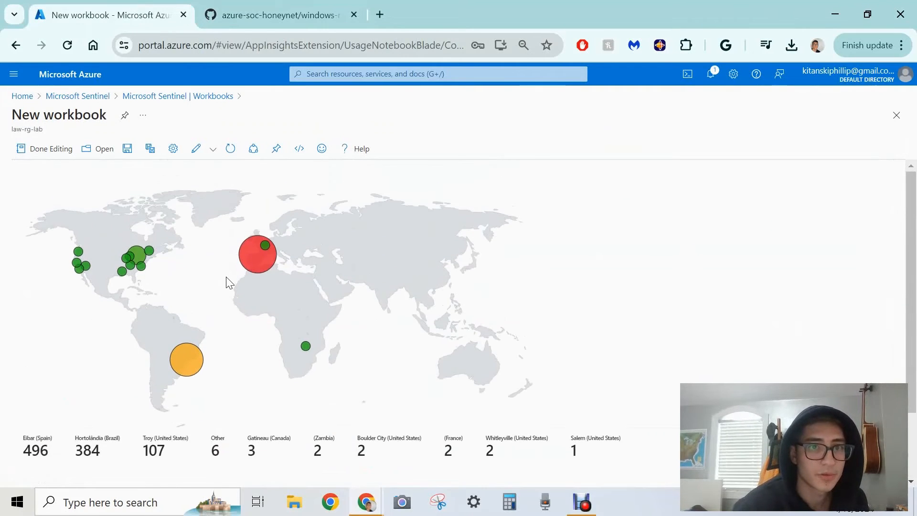
pyautogui.moveTo(180, 365)
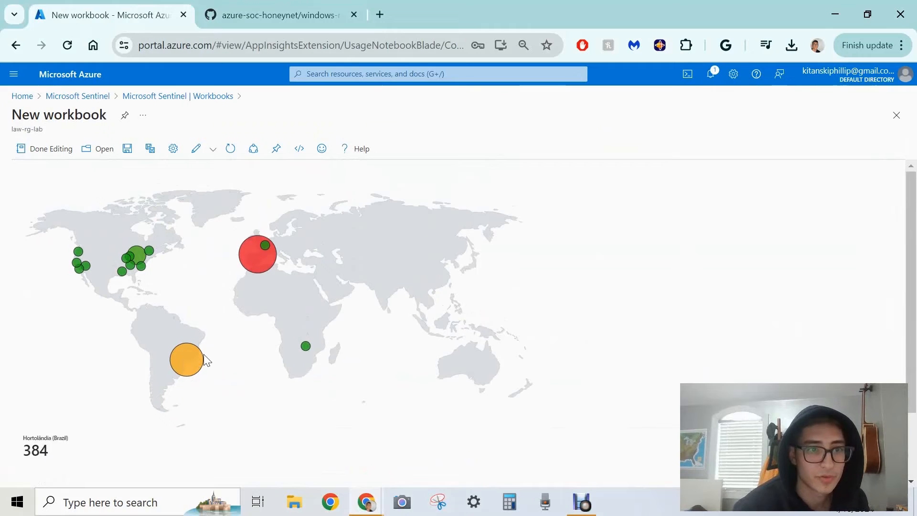
pyautogui.moveTo(306, 345)
pyautogui.moveTo(238, 249)
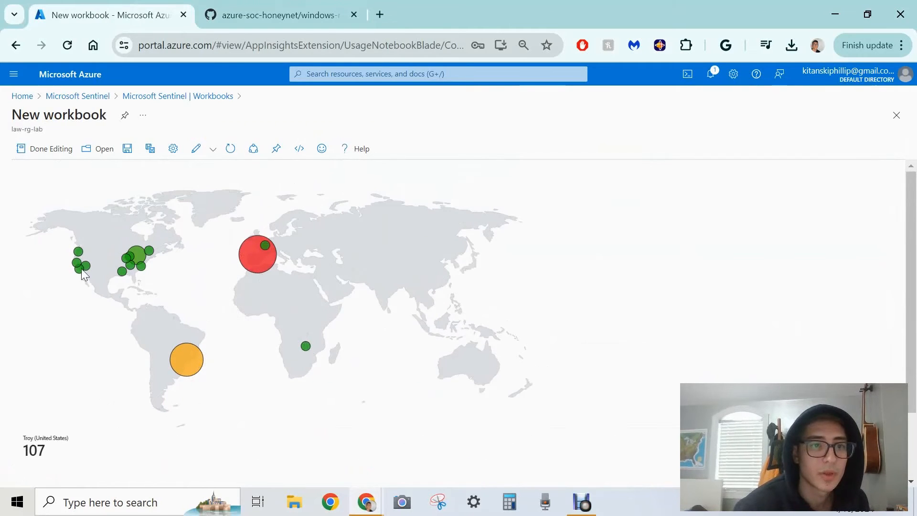
pyautogui.scroll(-2, 241, 317)
pyautogui.scroll(2, 241, 317)
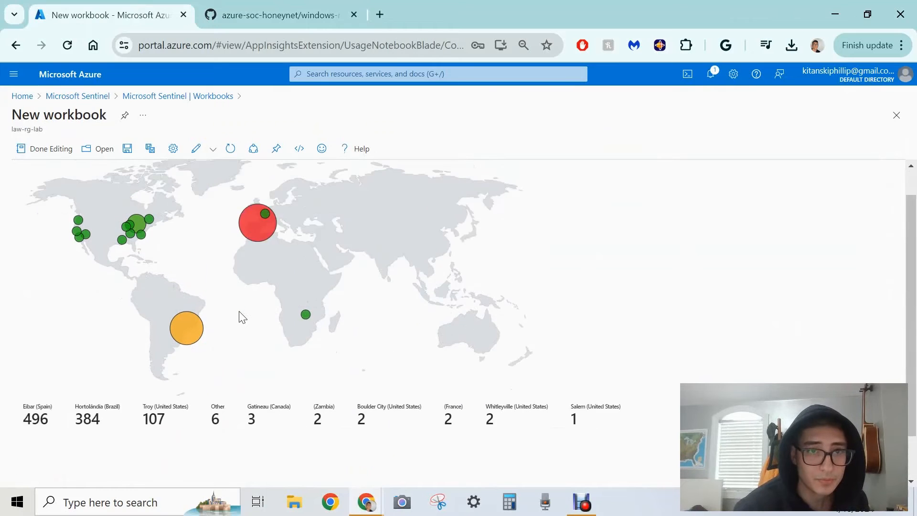
pyautogui.click(54, 152)
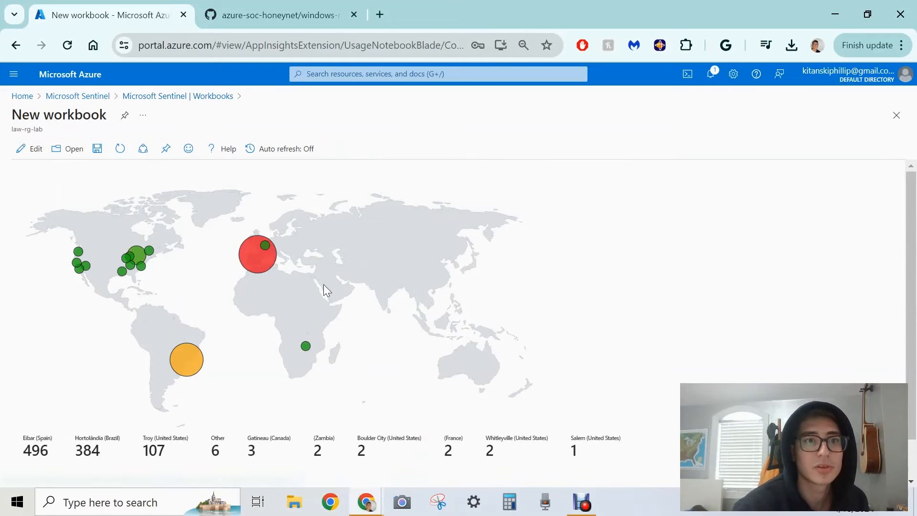
pyautogui.scroll(-1, 323, 285)
pyautogui.scroll(1, 323, 285)
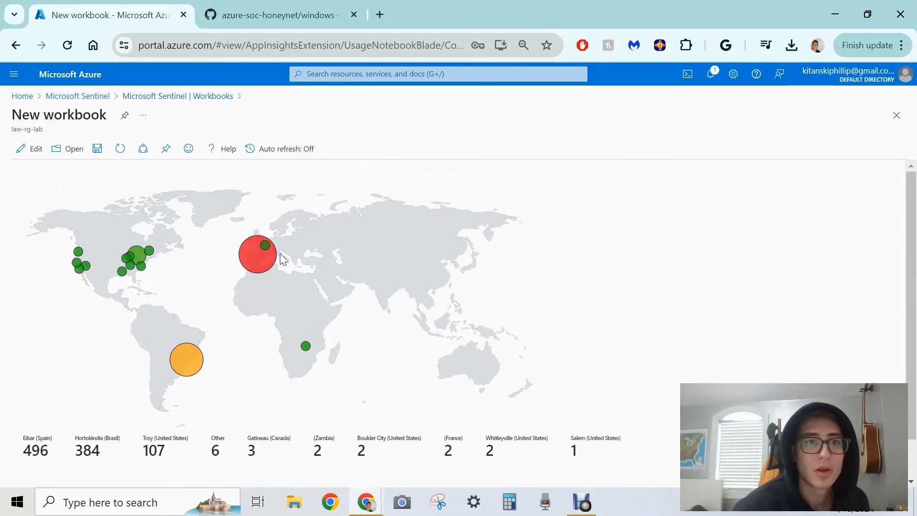
# Step: Start saving the workbook and title it windows-rdp-auth-fail, copying the name from the JSON file on GitHub
pyautogui.click(103, 154)
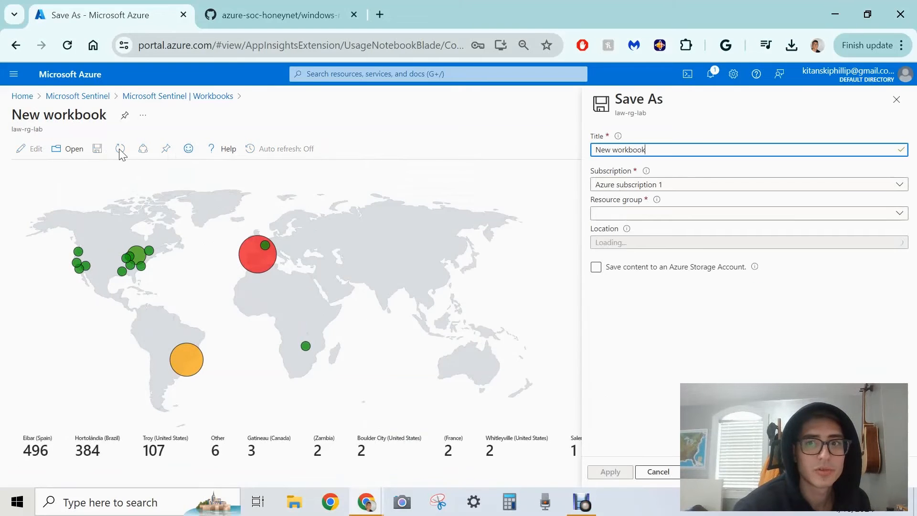
pyautogui.hotkey('ctrl', 'shift', 'Left')
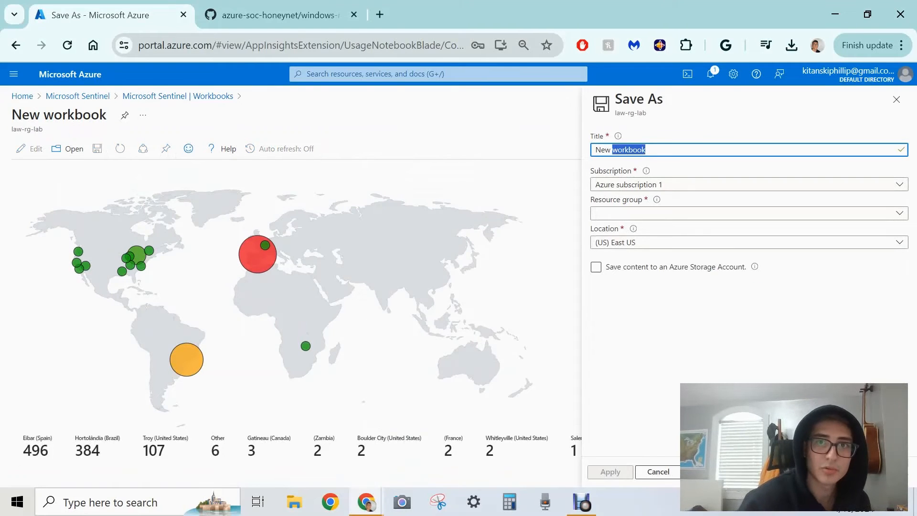
pyautogui.click(310, 21)
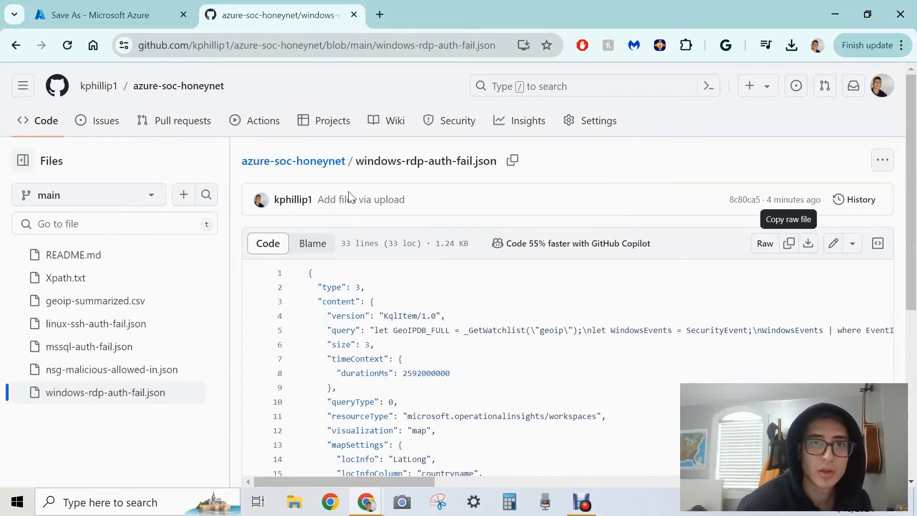
pyautogui.doubleClick(356, 163)
pyautogui.click(355, 163)
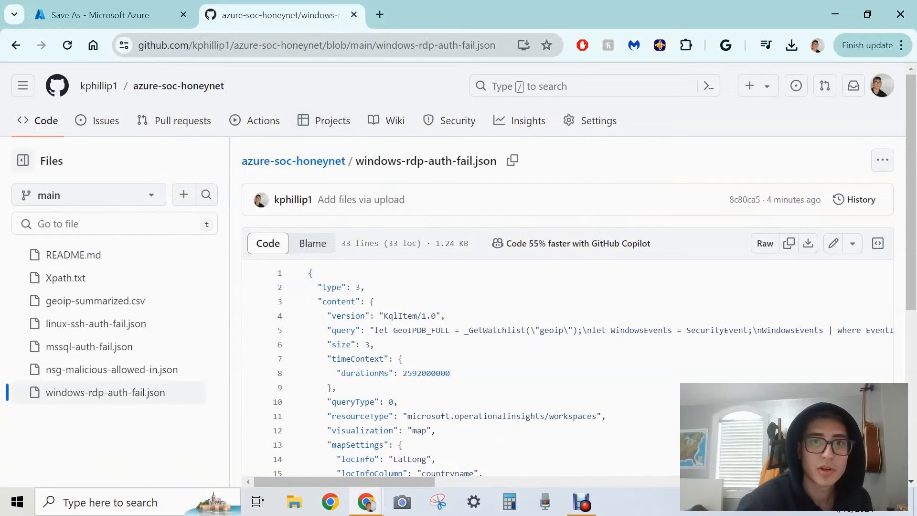
pyautogui.moveTo(356, 162)
pyautogui.mouseDown()
pyautogui.moveTo(478, 163)
pyautogui.moveTo(356, 163)
pyautogui.mouseUp()
pyautogui.click(473, 163)
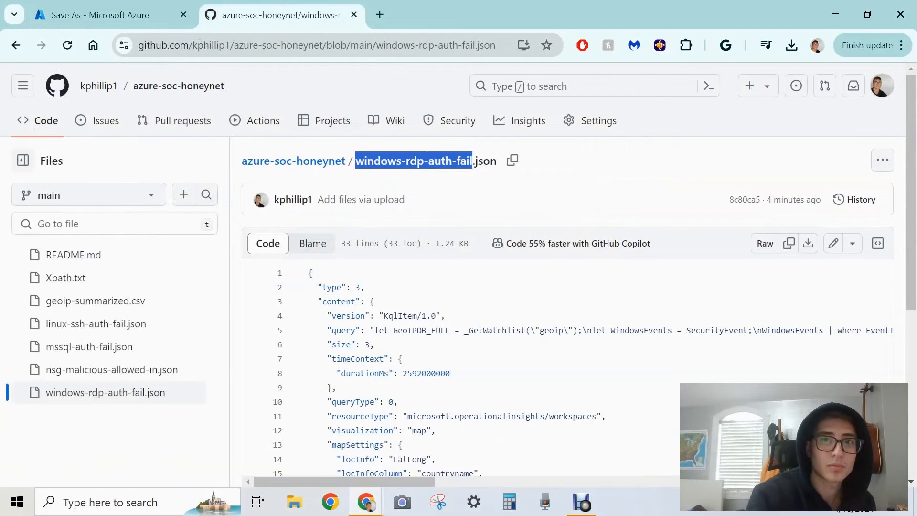
pyautogui.hotkey('ctrl', 'c')
pyautogui.click(95, 15)
pyautogui.hotkey('ctrl', 'v')
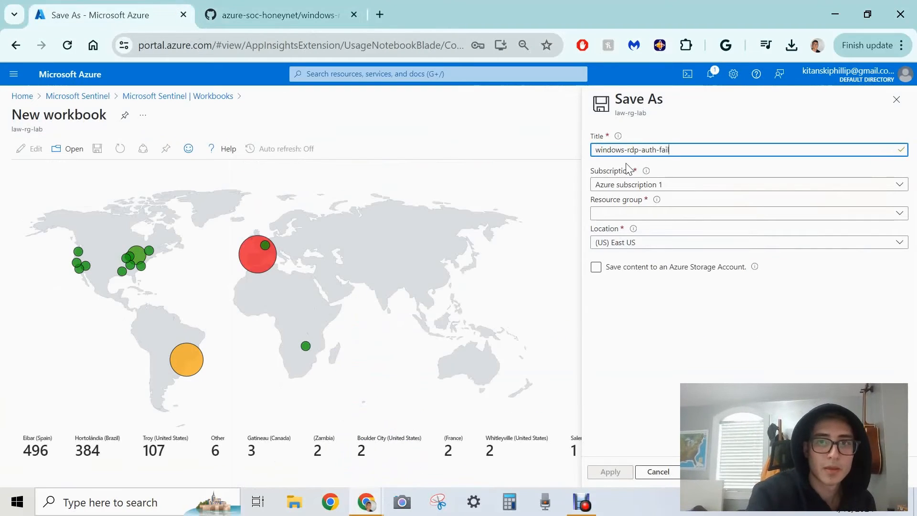
# Step: Assign the workbook to the RG-Lab resource group and complete the save
pyautogui.click(637, 213)
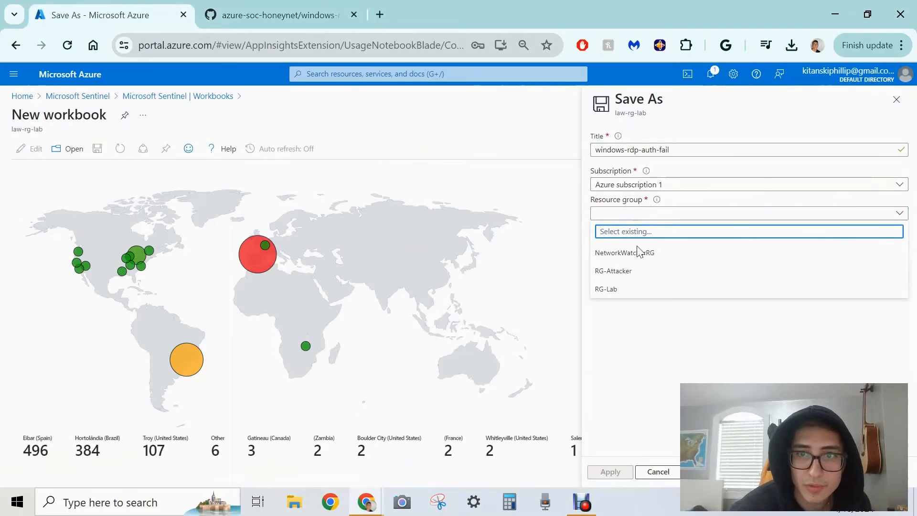
pyautogui.click(621, 289)
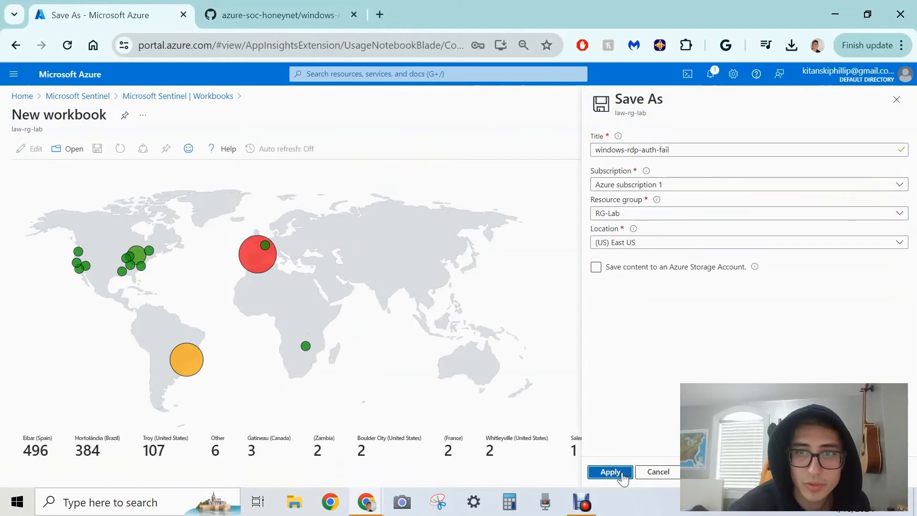
pyautogui.click(611, 472)
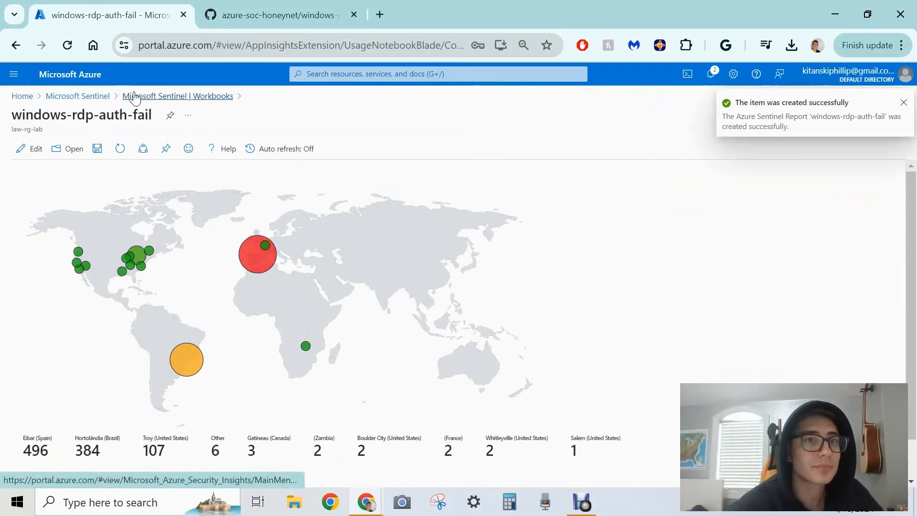
# Step: Go back to the Sentinel workbooks list, add another new workbook and put it into edit mode
pyautogui.click(135, 97)
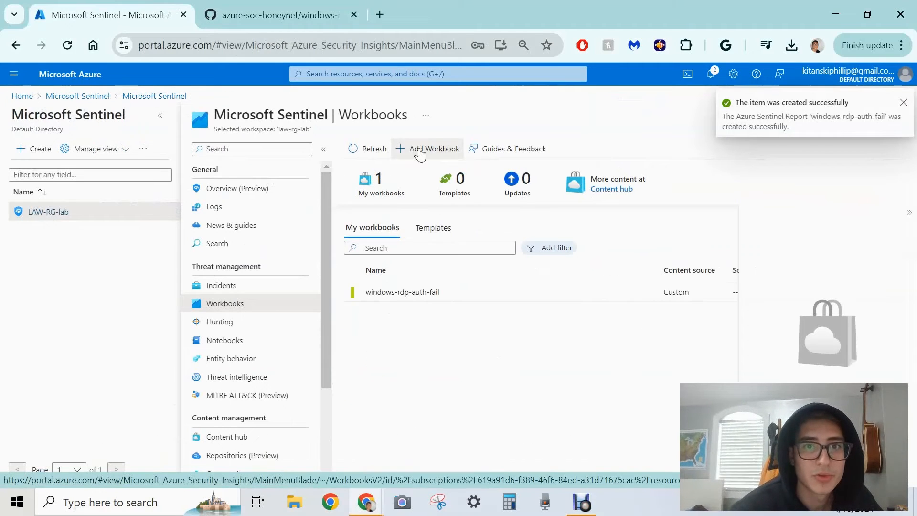
pyautogui.click(419, 150)
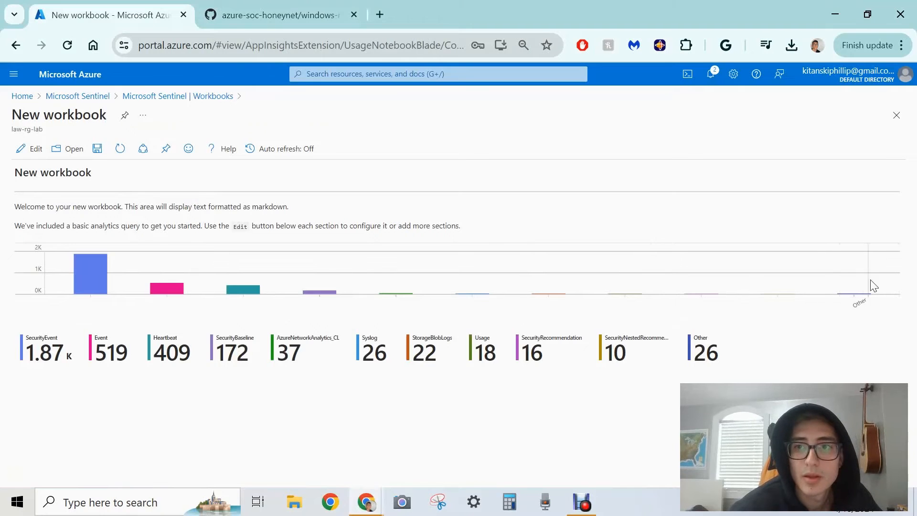
pyautogui.click(29, 149)
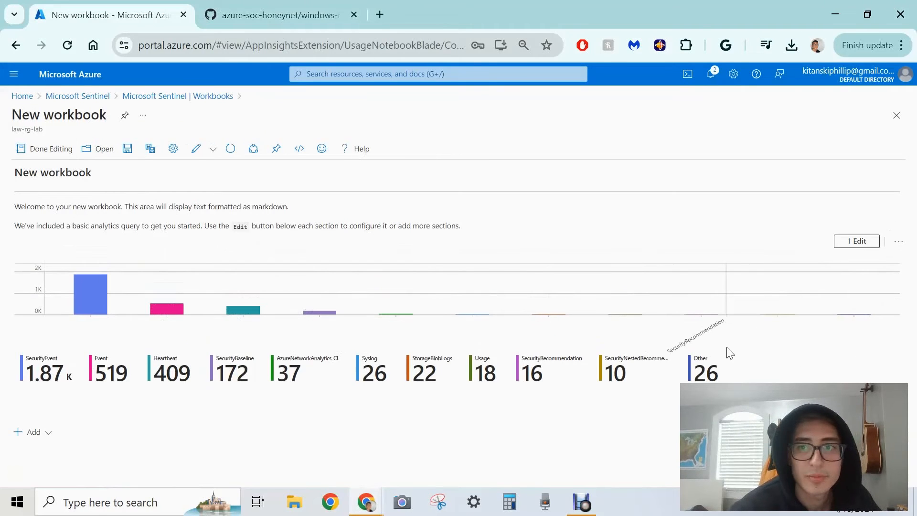
# Step: Remove the default welcome text and the sample analytics query from the second new workbook
pyautogui.click(893, 245)
pyautogui.click(884, 318)
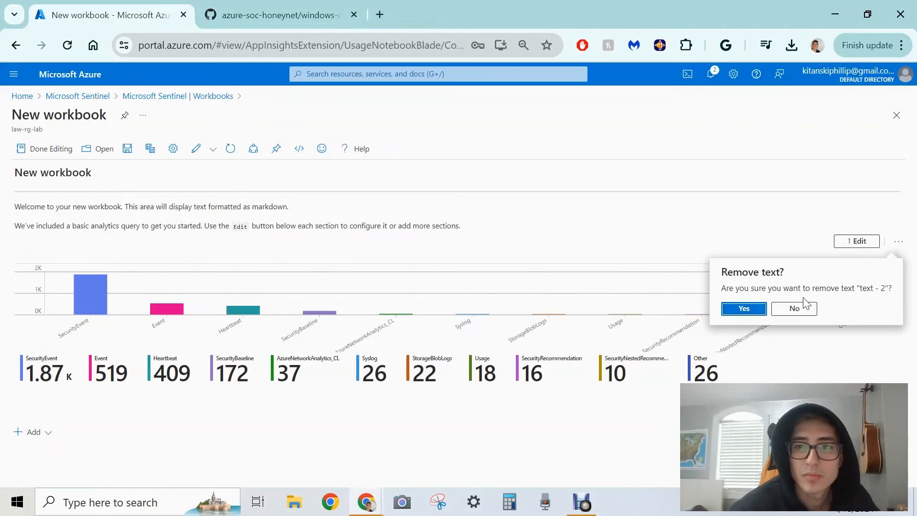
pyautogui.click(743, 308)
pyautogui.click(898, 301)
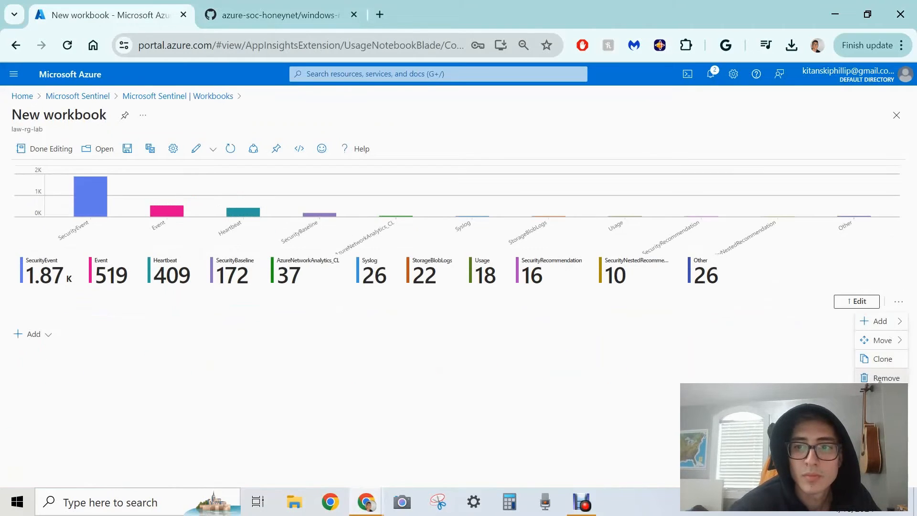
pyautogui.click(884, 377)
pyautogui.click(730, 369)
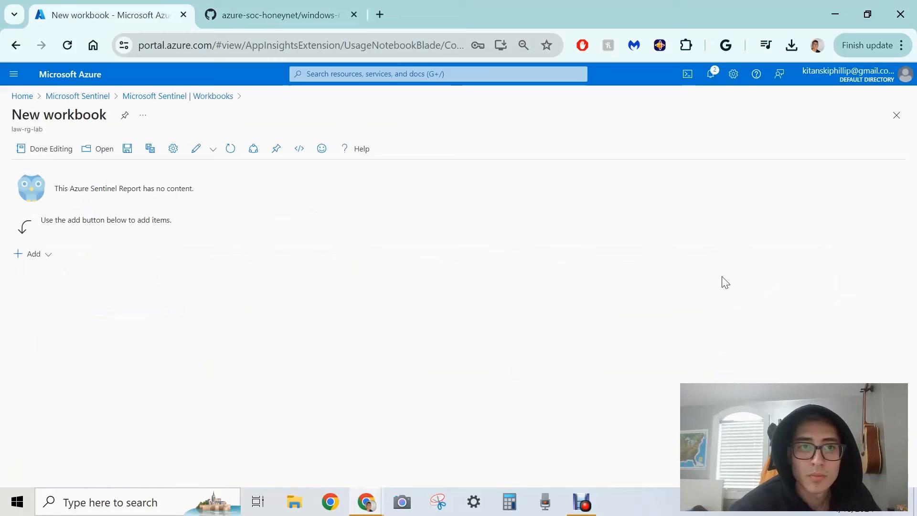
# Step: Switch to the GitHub repository, open nsg-malicious-allowed-in.json and copy its raw contents
pyautogui.click(269, 15)
pyautogui.click(296, 161)
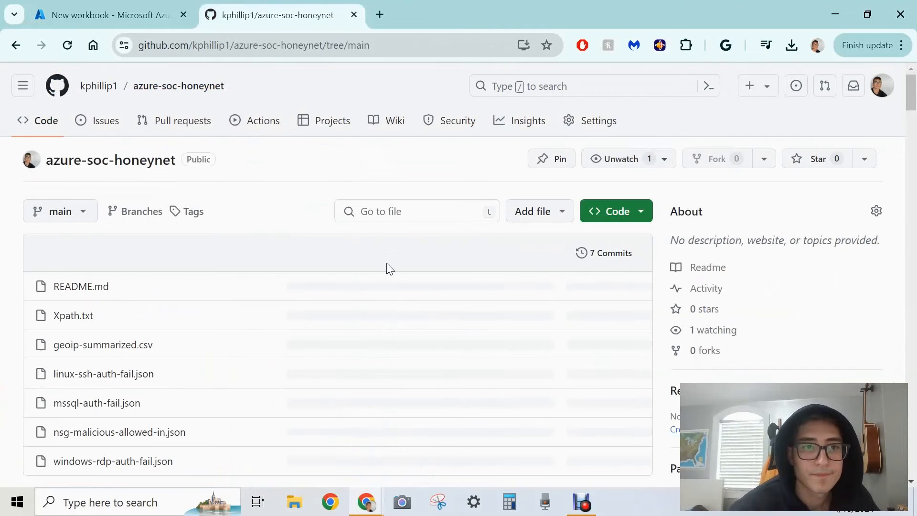
pyautogui.scroll(-1, 248, 420)
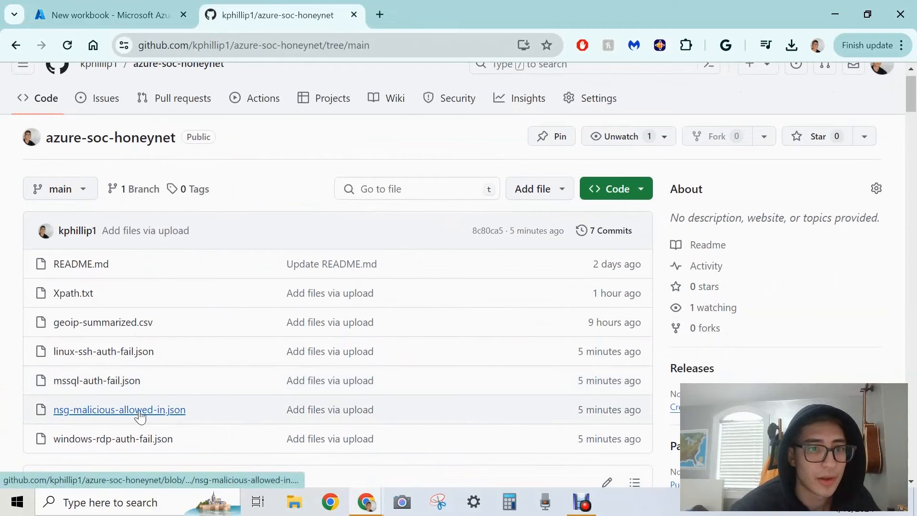
pyautogui.click(224, 410)
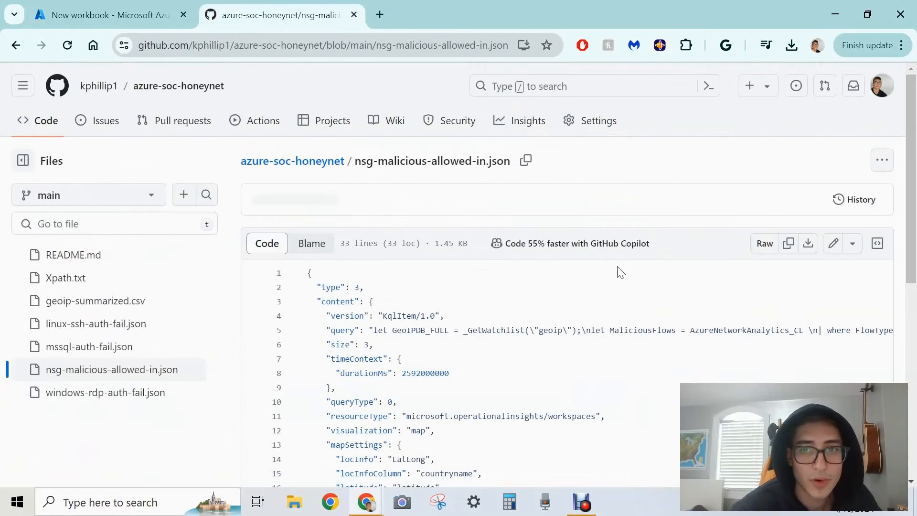
pyautogui.click(788, 244)
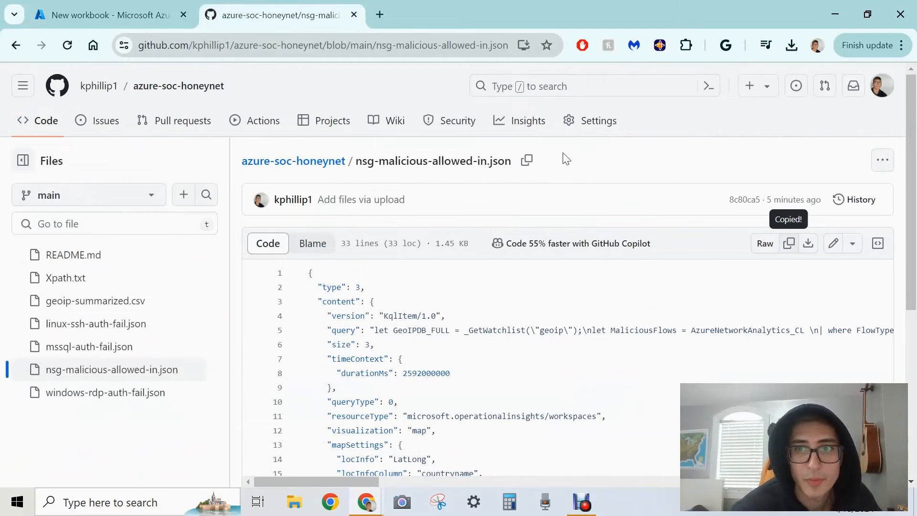
# Step: Return to the Azure portal, add a query item to the empty workbook and show its JSON in the Advanced Editor
pyautogui.rightClick(127, 22)
pyautogui.click(109, 6)
pyautogui.click(104, 7)
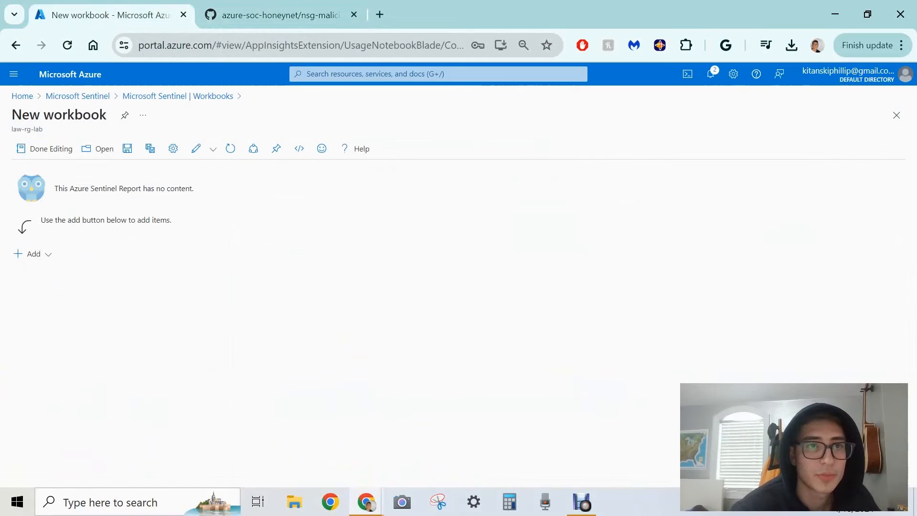
pyautogui.click(22, 252)
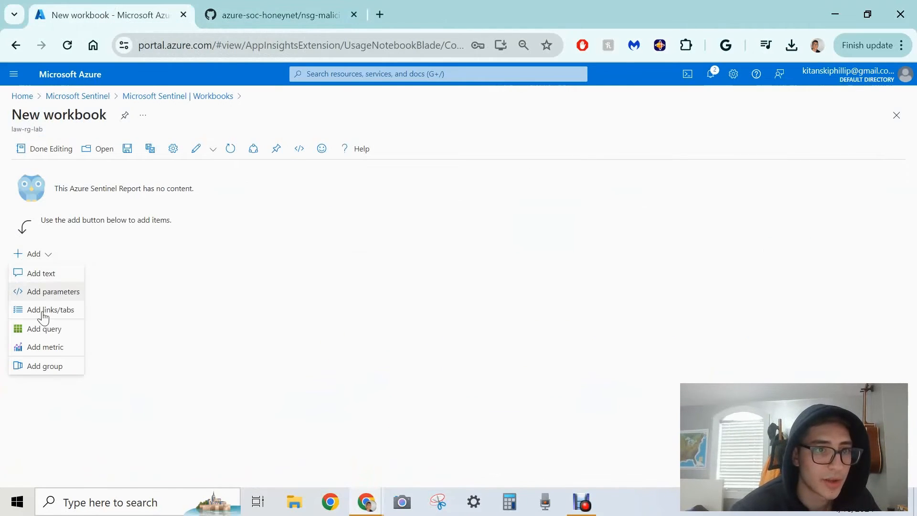
pyautogui.click(55, 333)
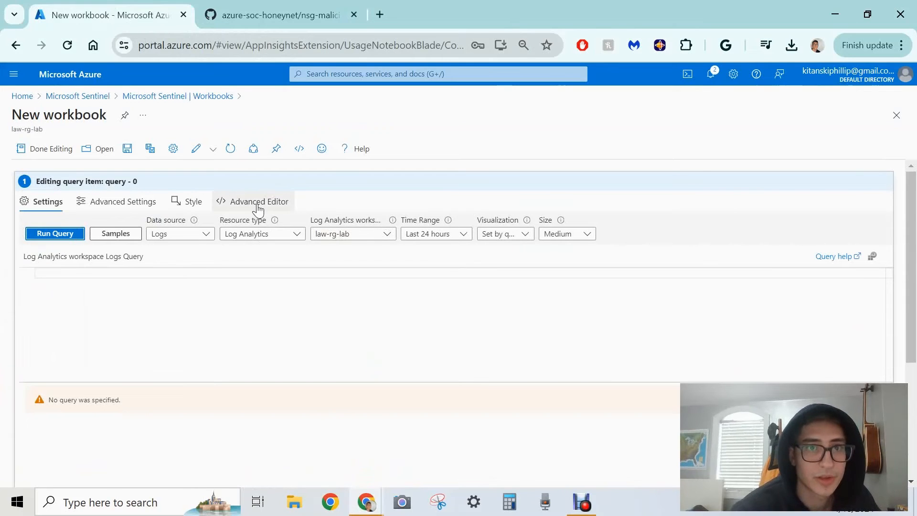
pyautogui.click(255, 202)
# Step: Replace the query item's JSON with the copied nsg-malicious-allowed-in code and finish editing the item
pyautogui.click(63, 417)
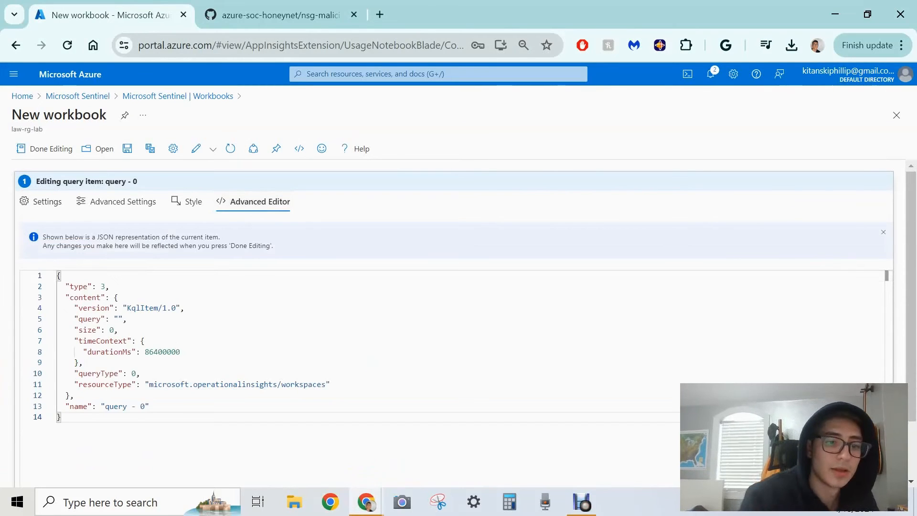
pyautogui.hotkey('ctrl', 'a')
pyautogui.hotkey('ctrl', 'v')
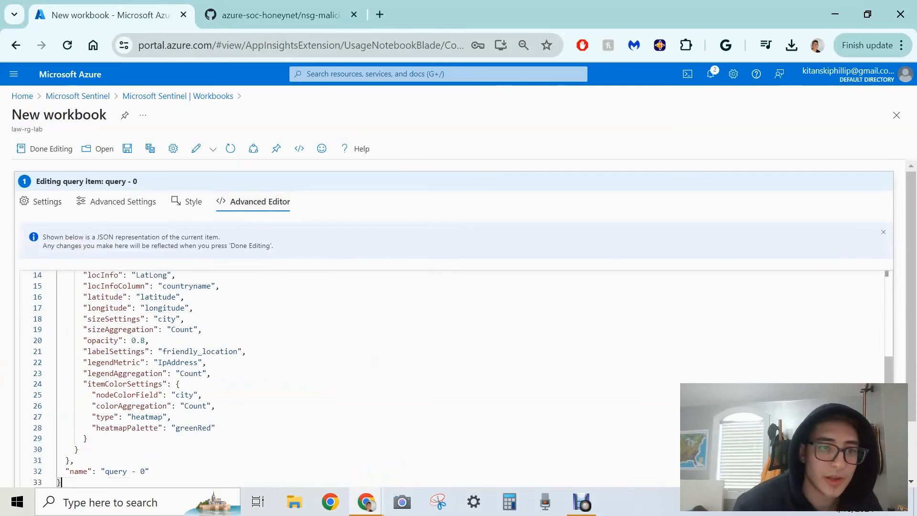
pyautogui.scroll(-2, 713, 171)
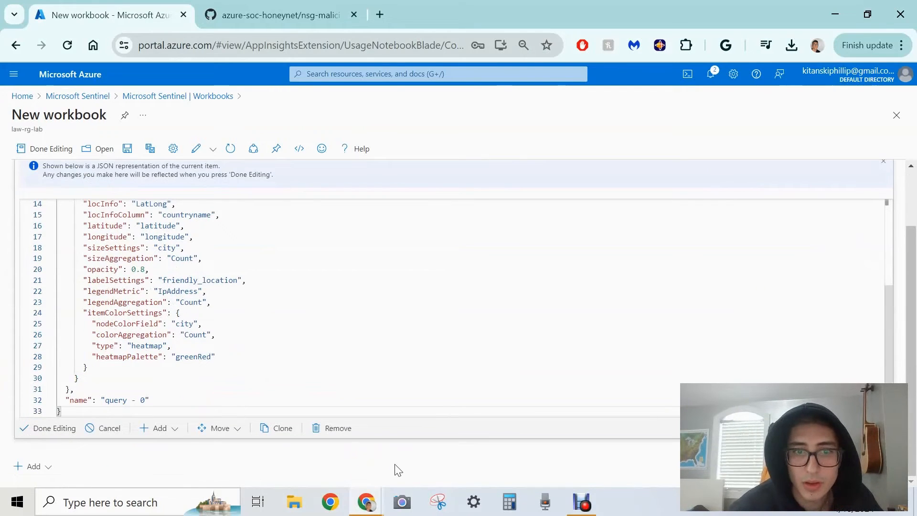
pyautogui.click(41, 429)
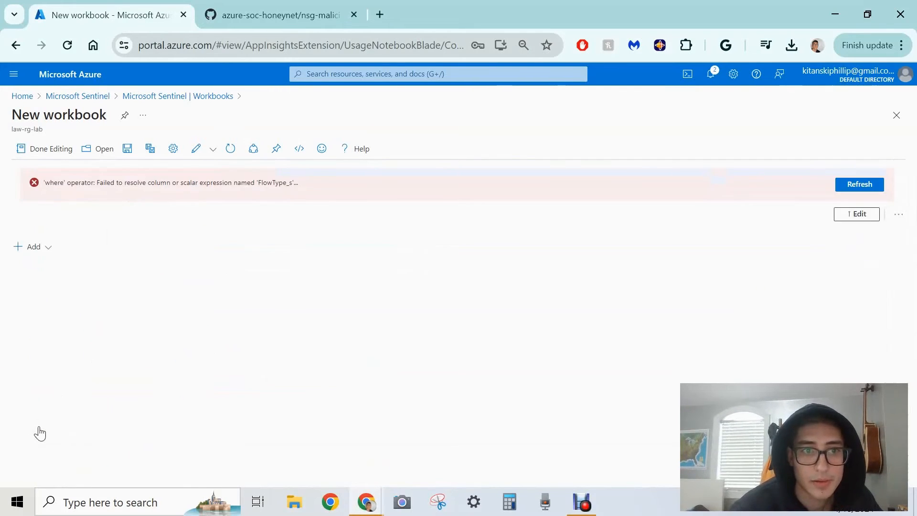
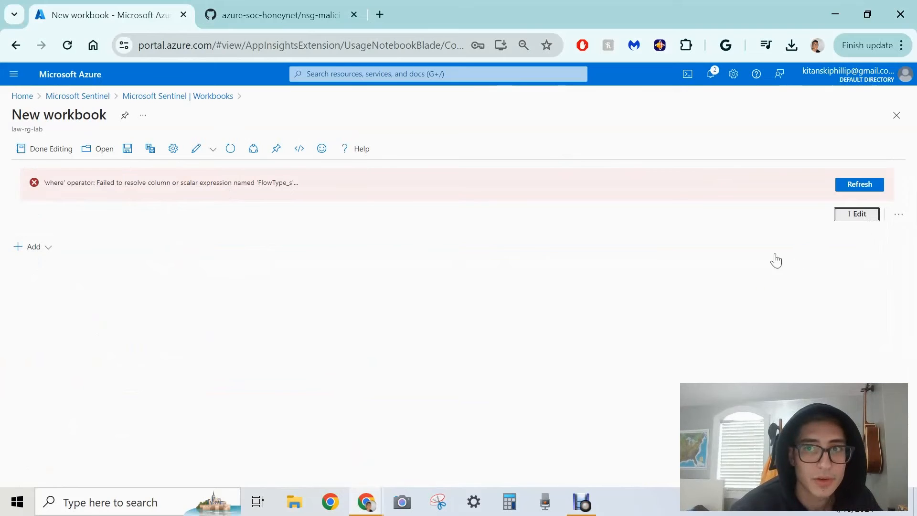
# Step: Review the query item's JSON, run its query from the settings view, and examine the FlowType_s filter against the error message
pyautogui.scroll(-3, 454, 377)
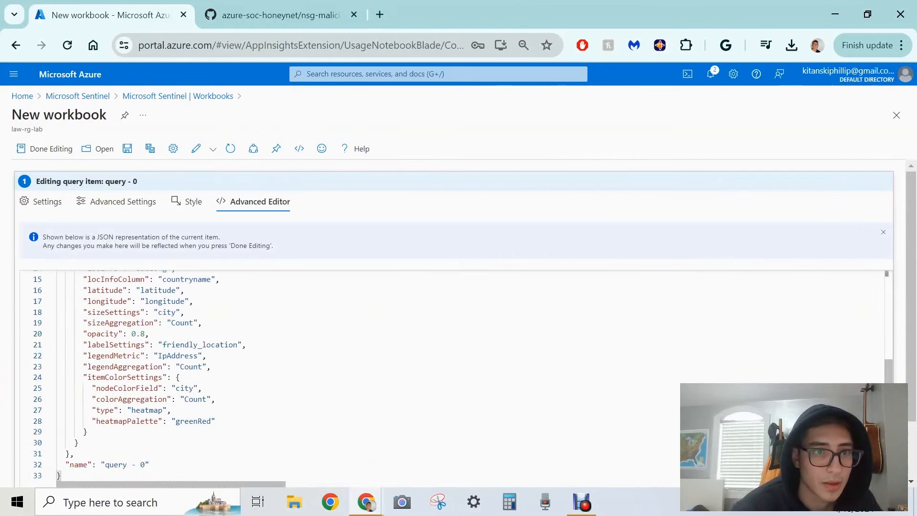
pyautogui.scroll(3, 454, 377)
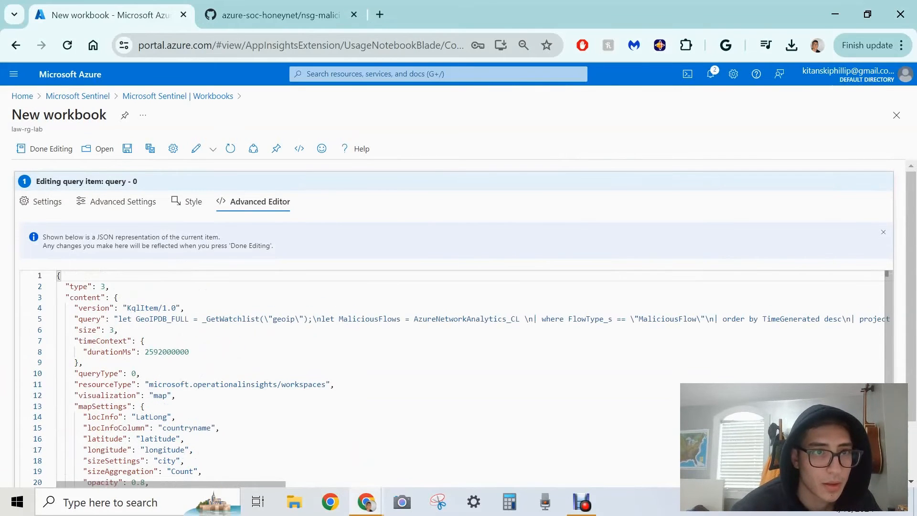
pyautogui.click(46, 201)
pyautogui.click(62, 234)
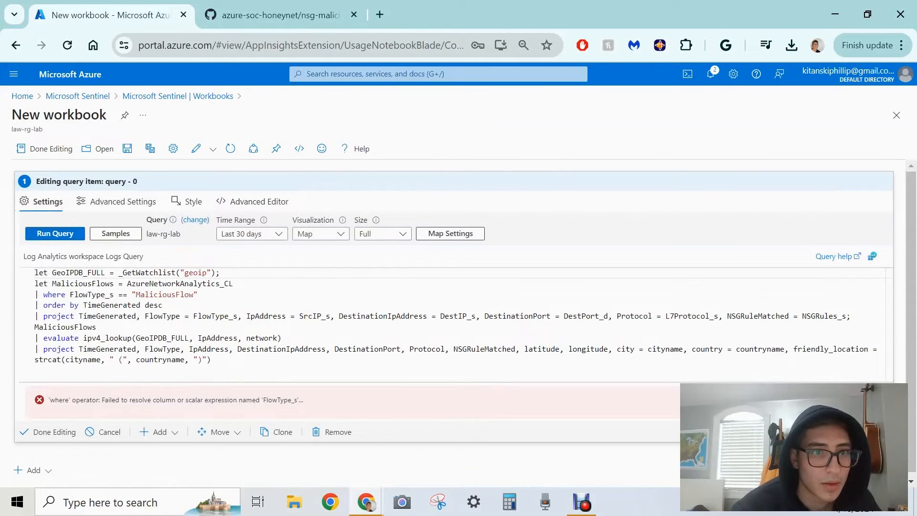
pyautogui.click(113, 294)
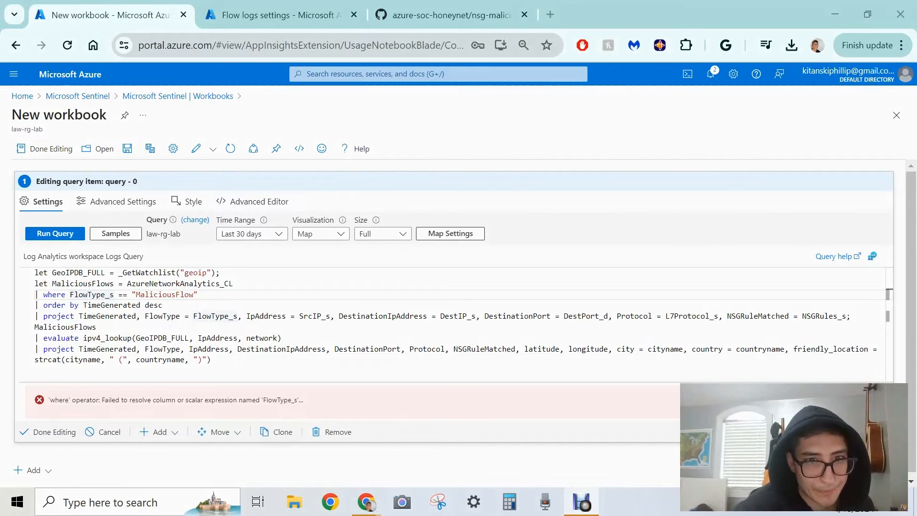
pyautogui.moveTo(266, 400); pyautogui.dragTo(300, 407)
pyautogui.click(301, 406)
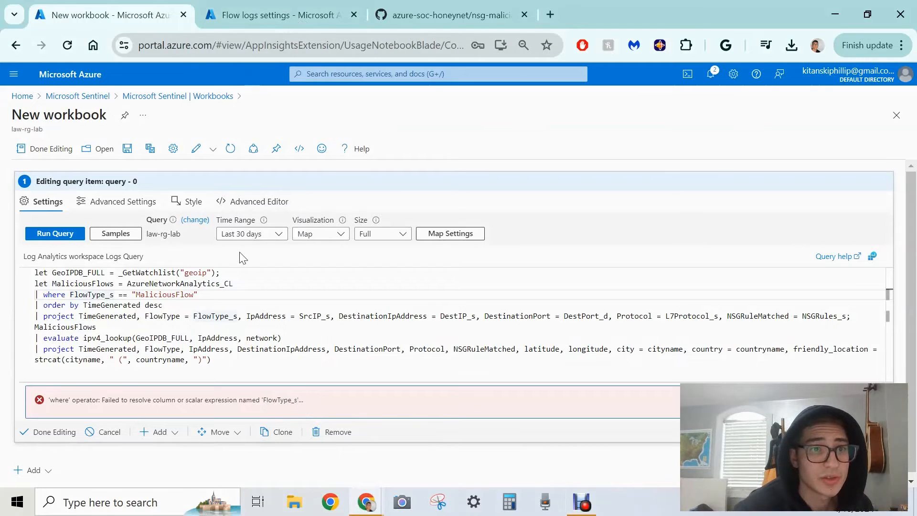
# Step: Check the flow logs version information in the windows-vm-nsg flow logs settings, and return to the workbook
pyautogui.click(242, 21)
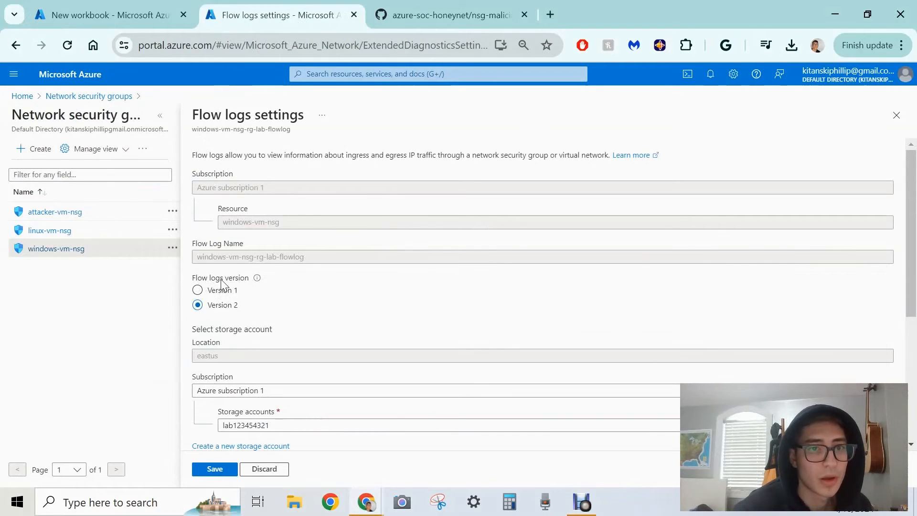
pyautogui.moveTo(257, 283)
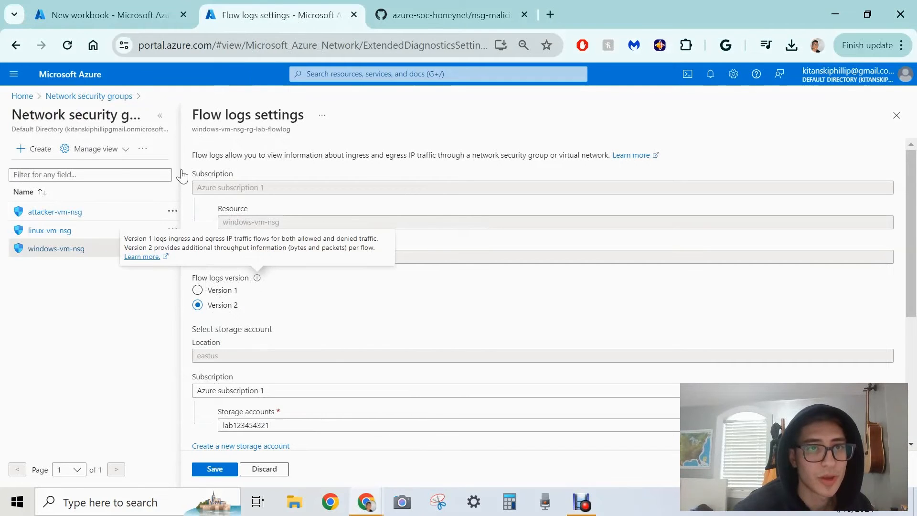
pyautogui.click(119, 7)
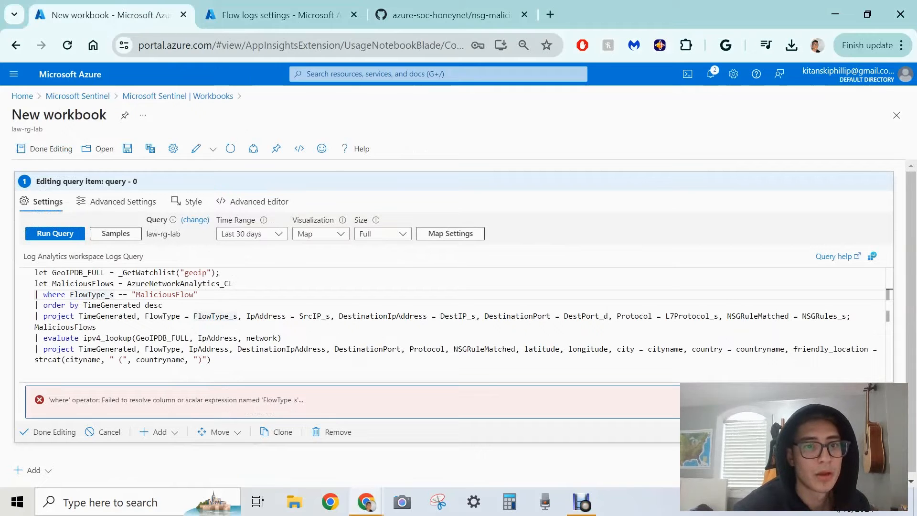
# Step: Rerun the malicious-flow query over the last 30 days, review the item's JSON, and finish editing the workbook
pyautogui.click(56, 234)
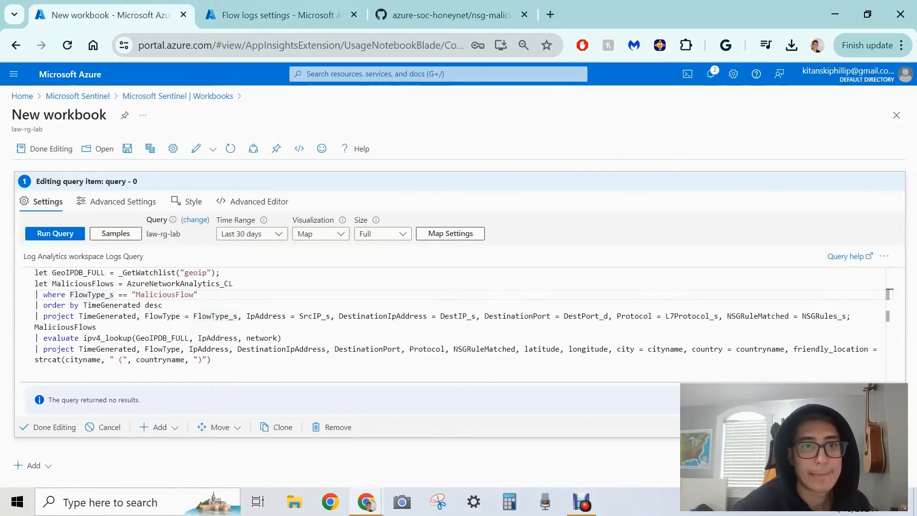
pyautogui.click(258, 201)
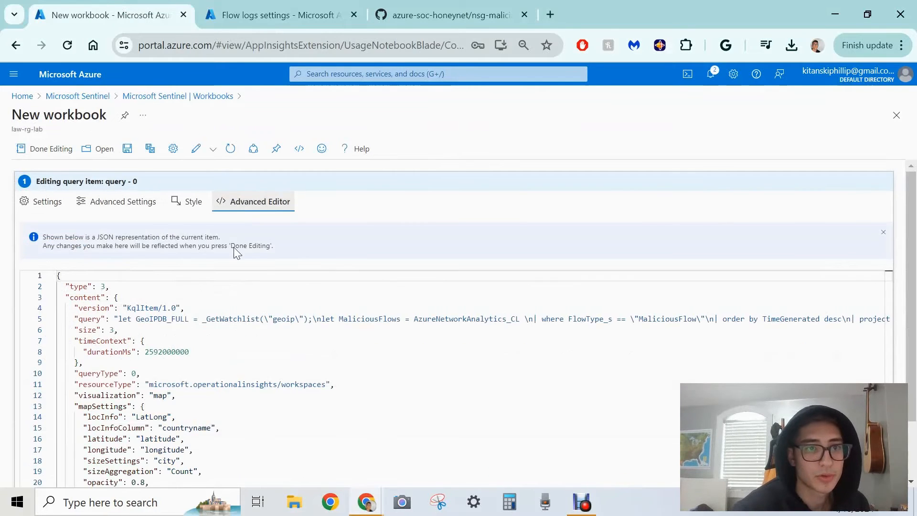
pyautogui.scroll(-3, 335, 373)
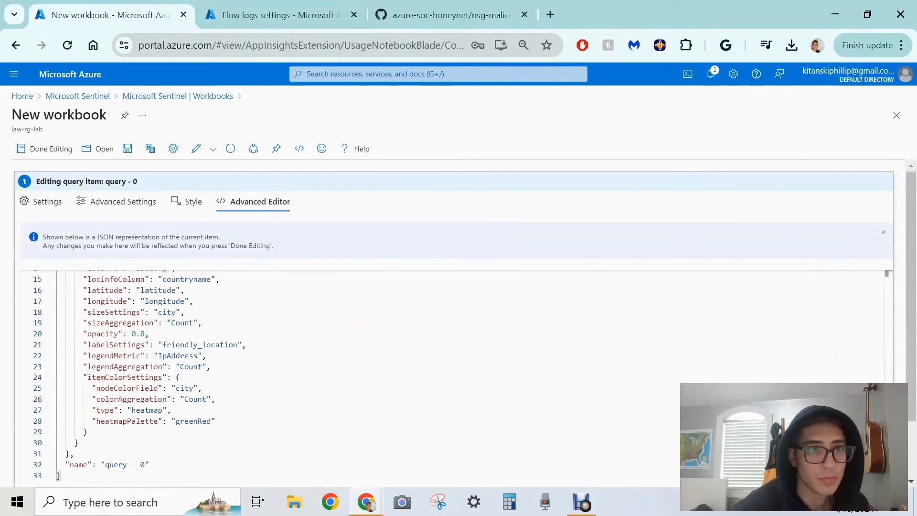
pyautogui.click(48, 149)
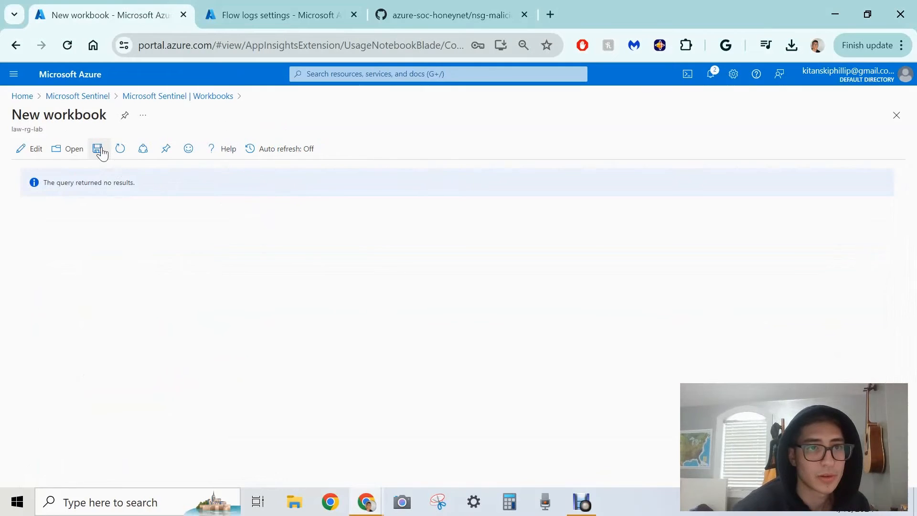
# Step: Start saving the workbook and title it nsg-malicious-allowed-in, copying the name from the JSON file on GitHub
pyautogui.click(98, 149)
pyautogui.click(429, 14)
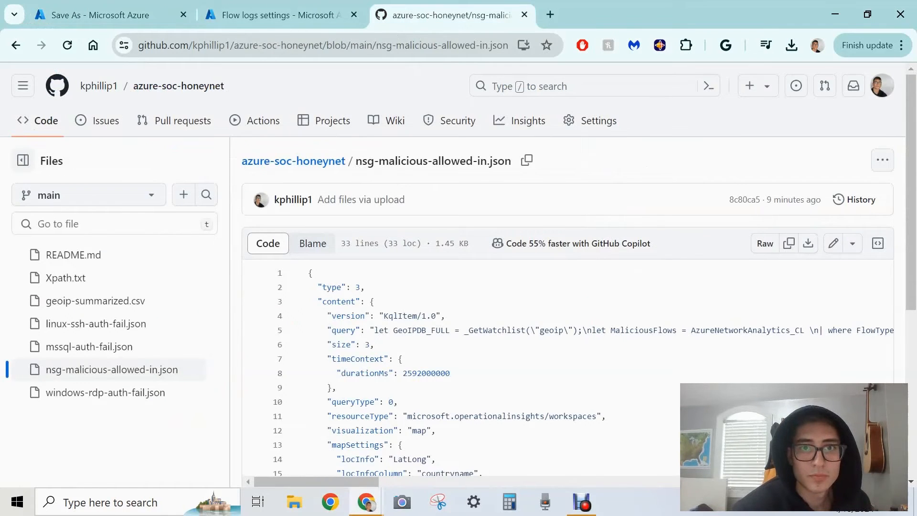
pyautogui.moveTo(488, 161); pyautogui.dragTo(349, 161)
pyautogui.hotkey('ctrl', 'c')
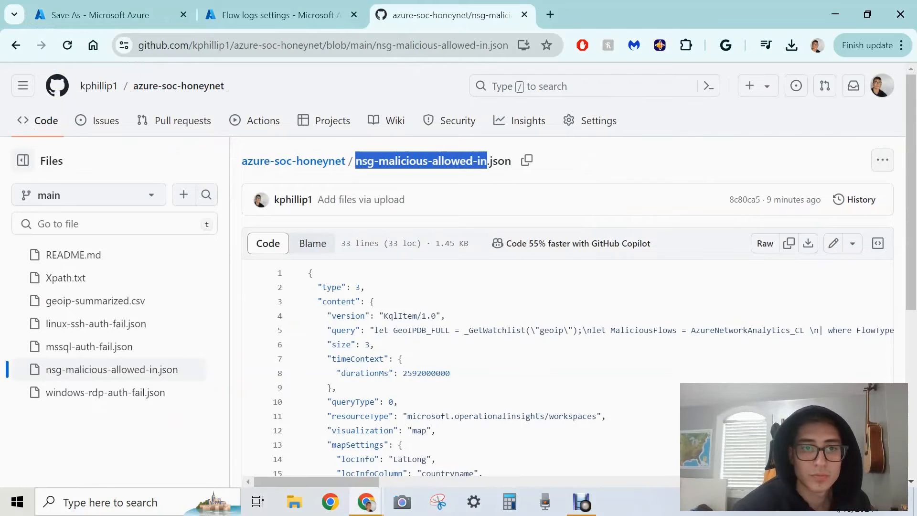
pyautogui.click(191, 14)
pyautogui.hotkey('ctrl', 'shift', 'Left')
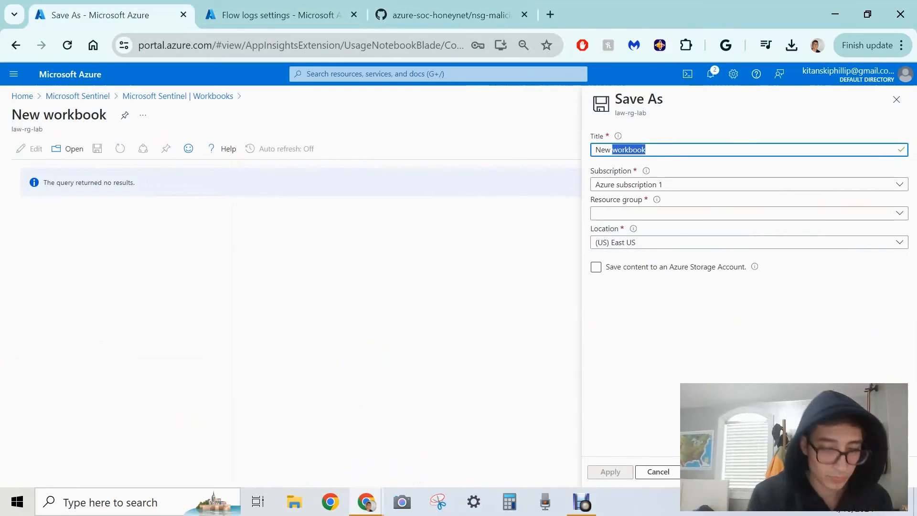
pyautogui.hotkey('ctrl', 'shift', 'Left')
pyautogui.hotkey('ctrl', 'v')
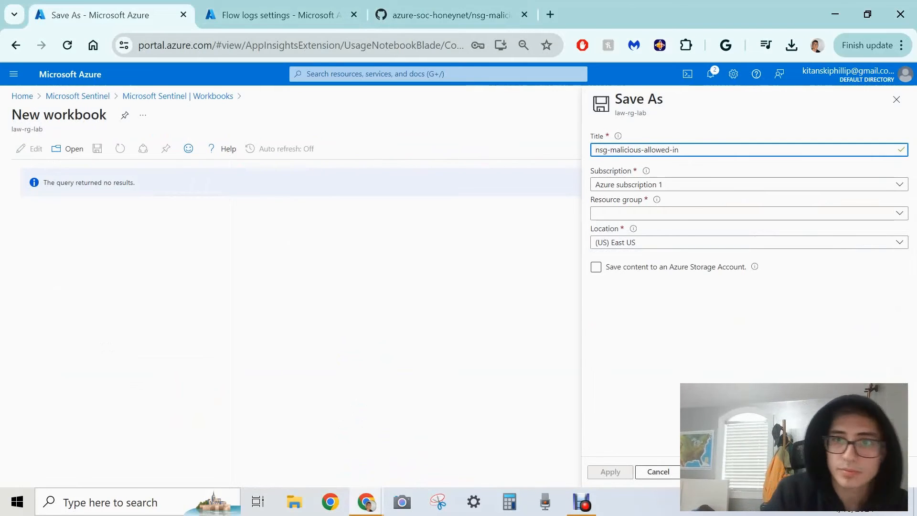
# Step: Save the workbook to the RG-Lab resource group and refresh it
pyautogui.click(675, 213)
pyautogui.click(639, 290)
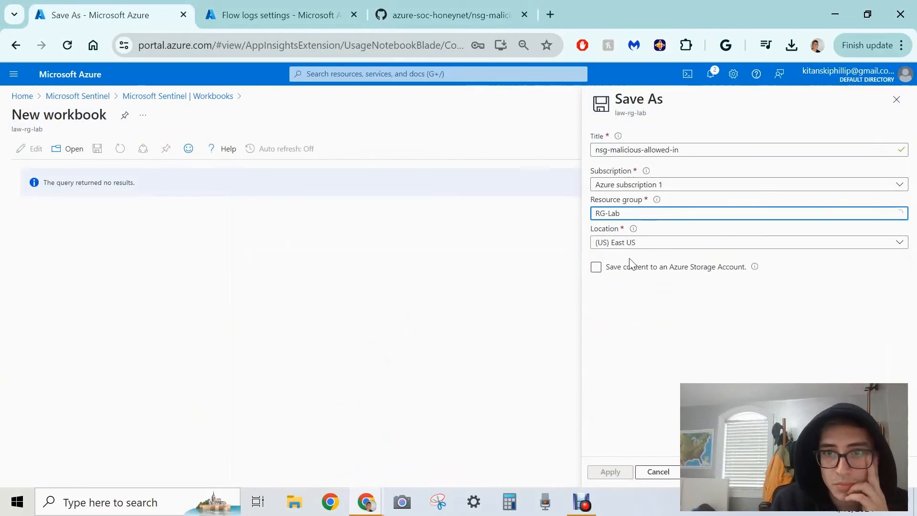
pyautogui.click(606, 474)
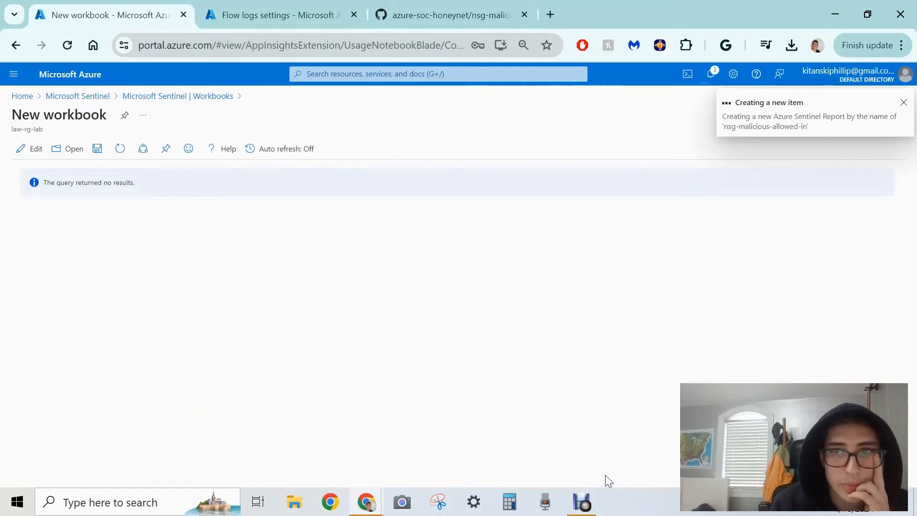
pyautogui.click(120, 150)
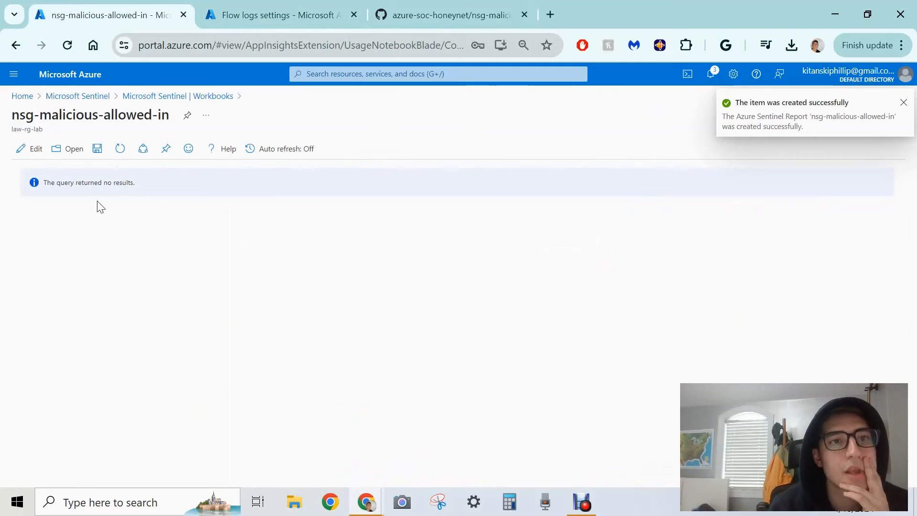
pyautogui.click(122, 154)
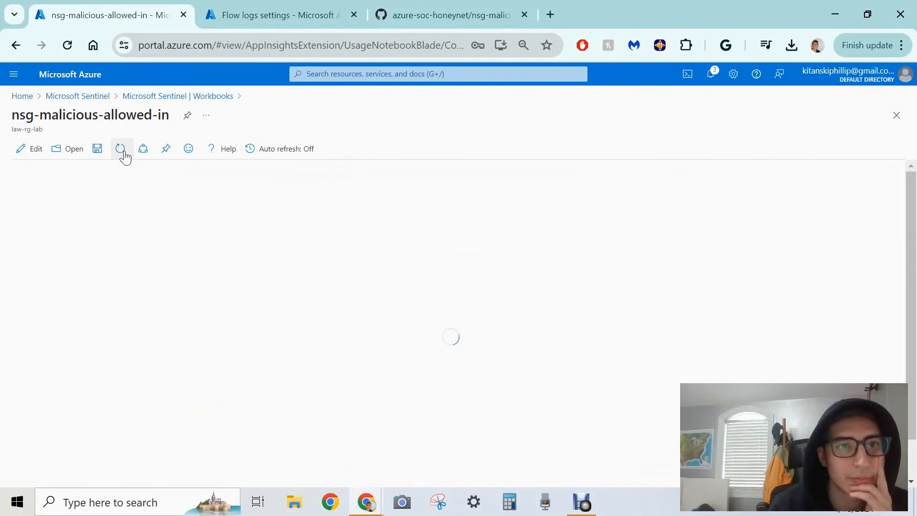
# Step: Return to the Sentinel workbooks list, add a new workbook, and put it in edit mode
pyautogui.click(158, 99)
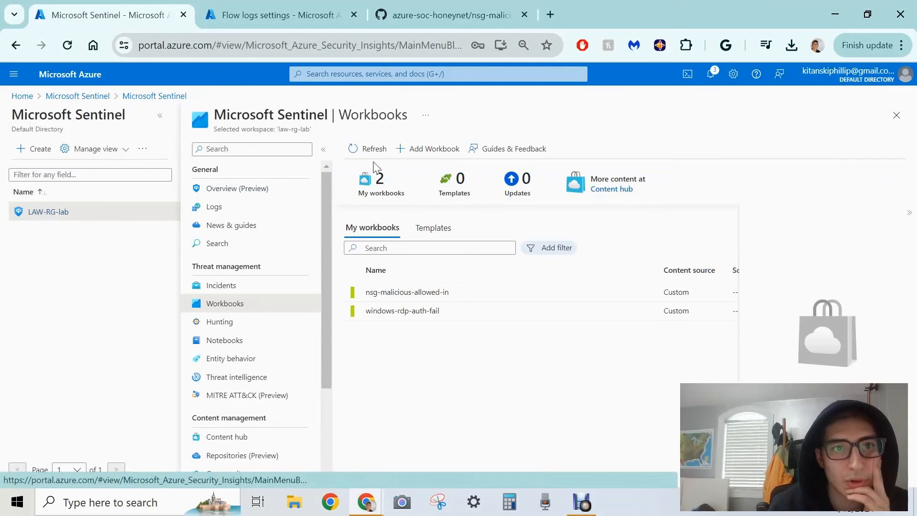
pyautogui.click(420, 146)
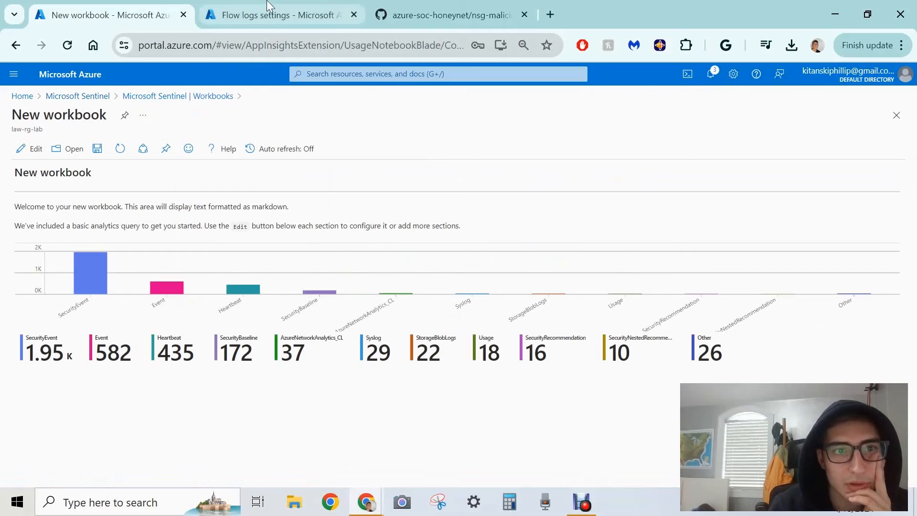
pyautogui.click(42, 150)
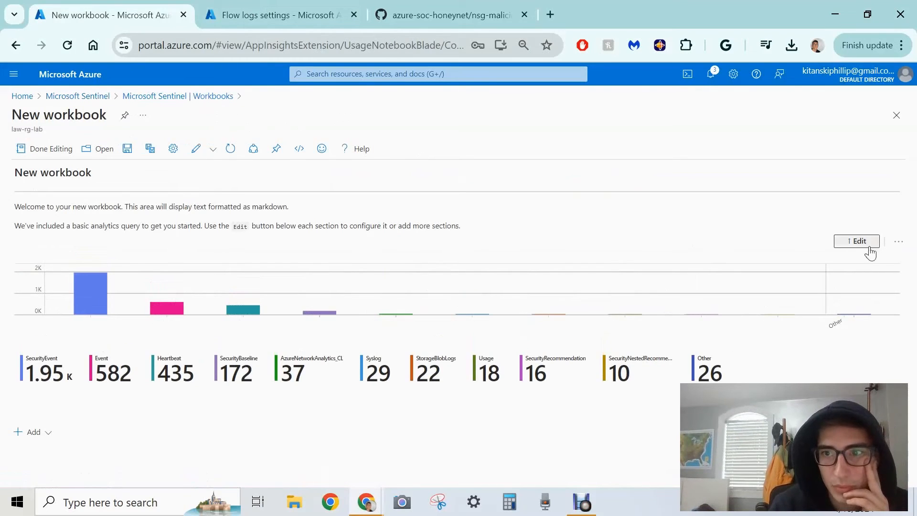
# Step: Remove the default text and query items from the new workbook
pyautogui.click(899, 242)
pyautogui.click(879, 318)
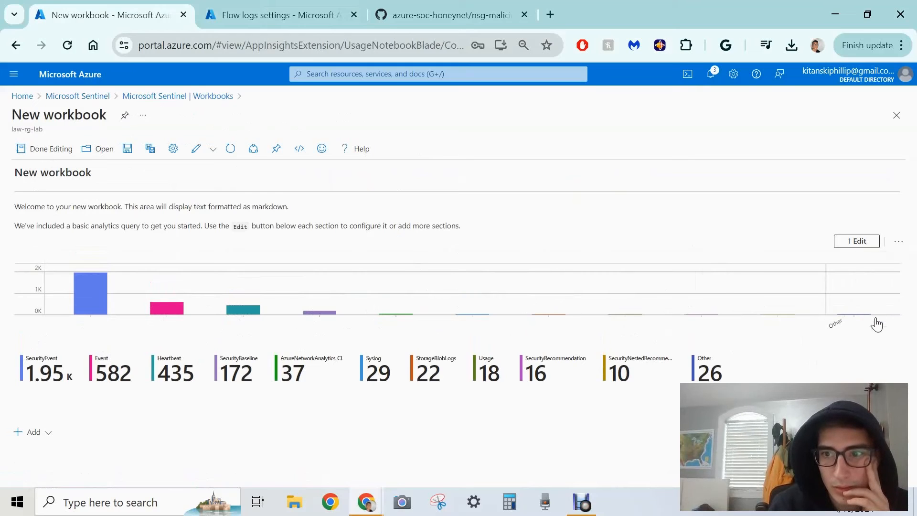
pyautogui.click(743, 309)
pyautogui.click(898, 302)
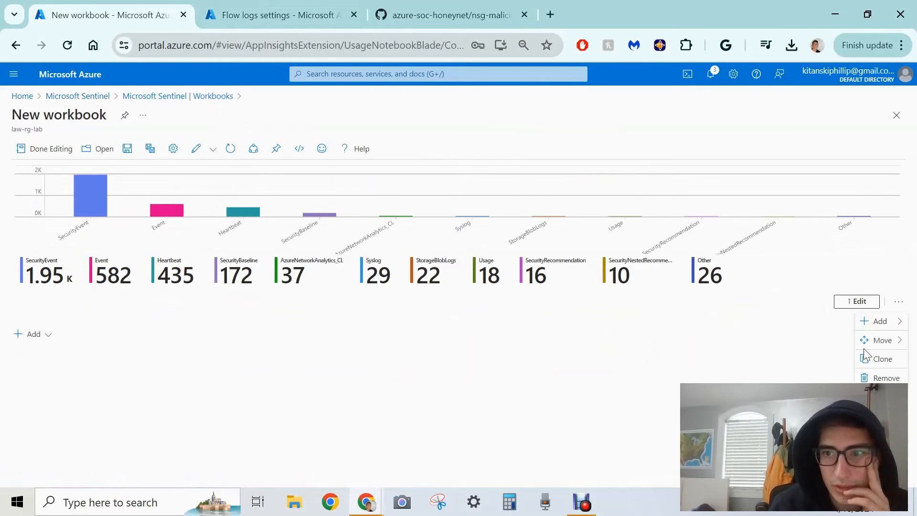
pyautogui.click(877, 376)
pyautogui.click(731, 370)
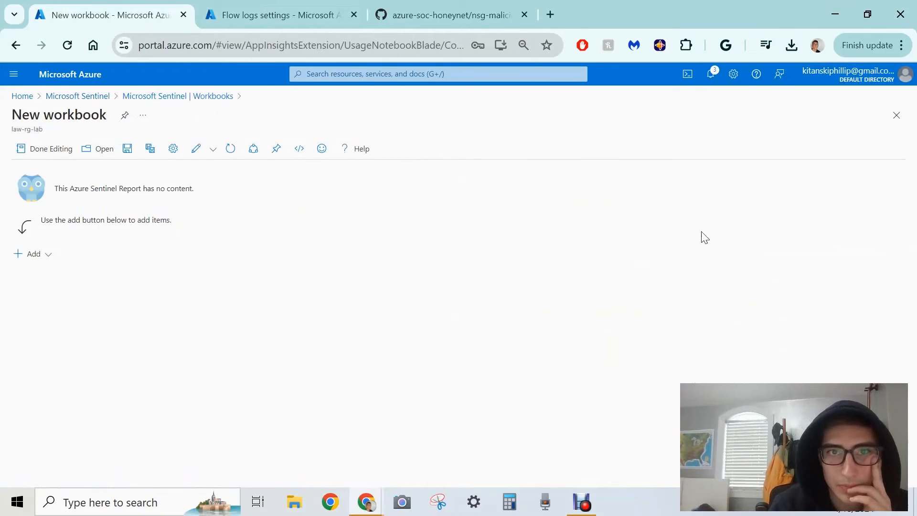
# Step: Switch to the azure-soc-honeynet repository on GitHub, open mssql-auth-fail.json and copy its raw contents
pyautogui.click(484, 15)
pyautogui.click(273, 163)
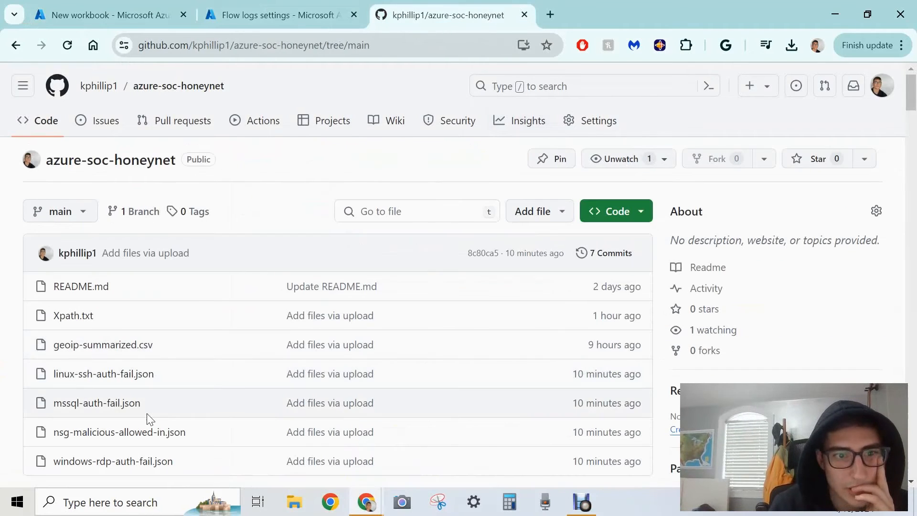
pyautogui.click(127, 409)
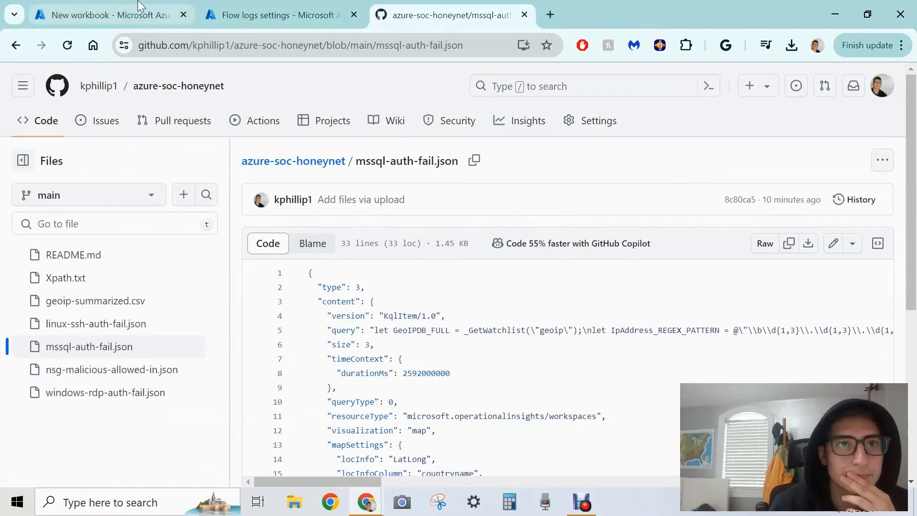
# Step: Add a query item to the new Azure workbook, replace its JSON with the copied mssql-auth-fail.json code, and finish editing the item
pyautogui.click(143, 15)
pyautogui.click(32, 253)
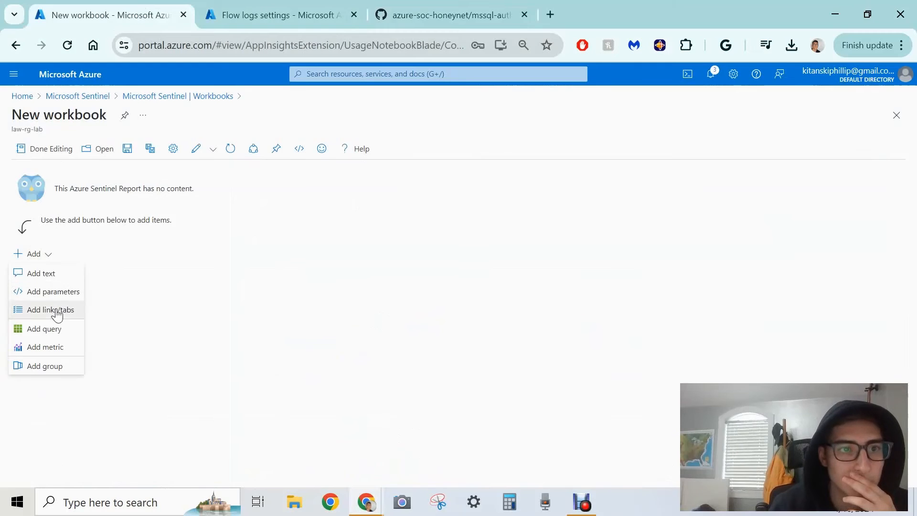
pyautogui.click(58, 336)
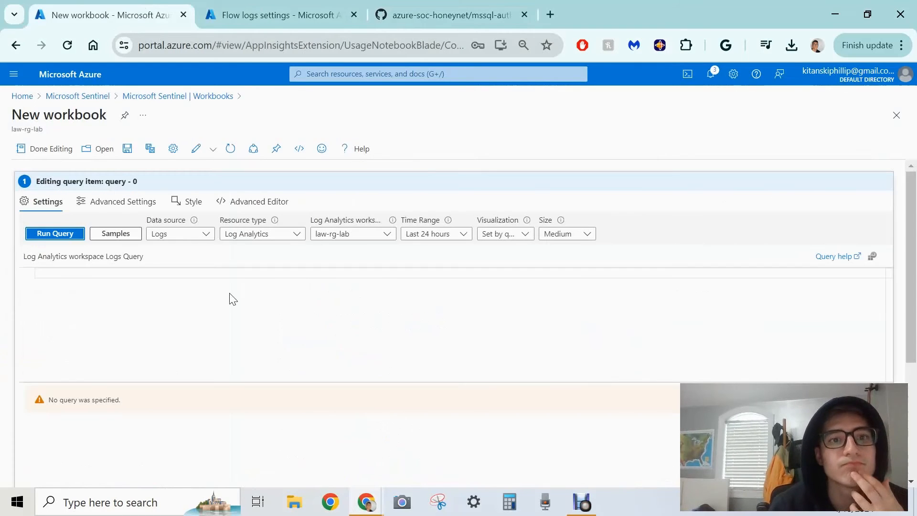
pyautogui.click(224, 203)
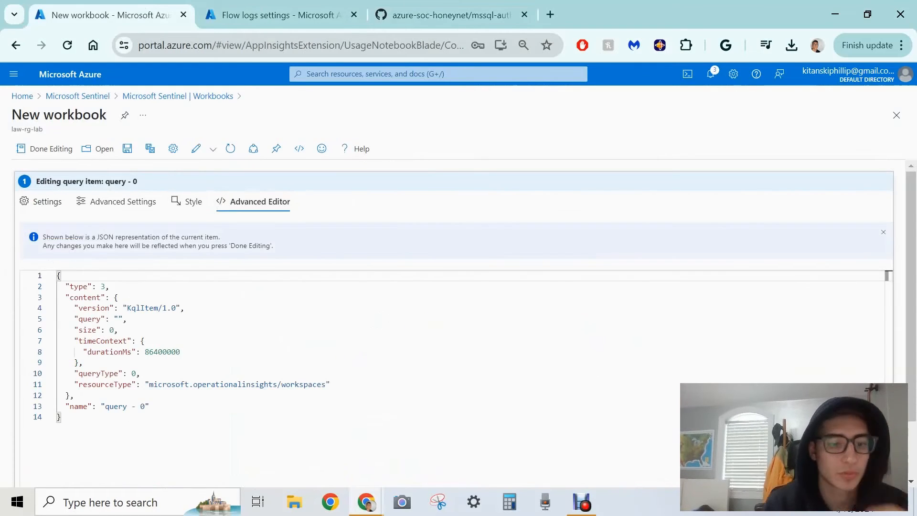
pyautogui.hotkey('ctrl', 'a')
pyautogui.hotkey('ctrl', 'v')
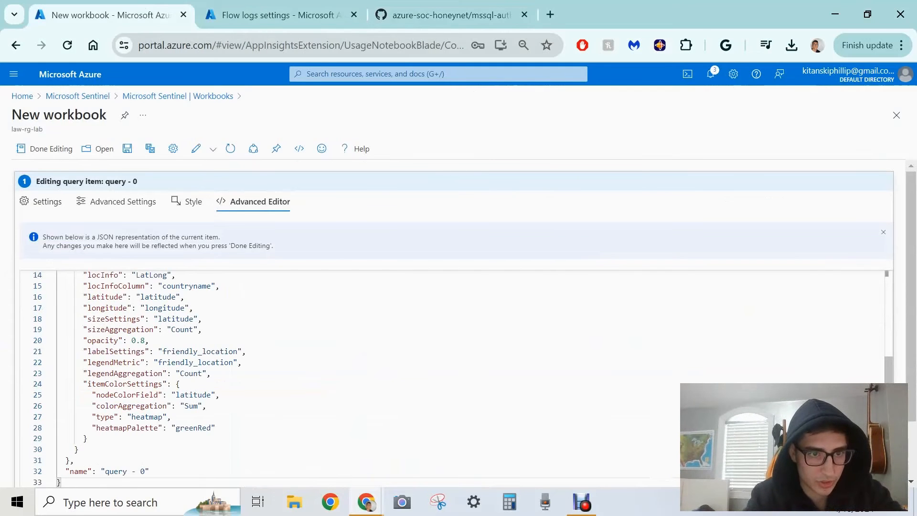
pyautogui.scroll(3, 454, 378)
pyautogui.scroll(-1, 336, 219)
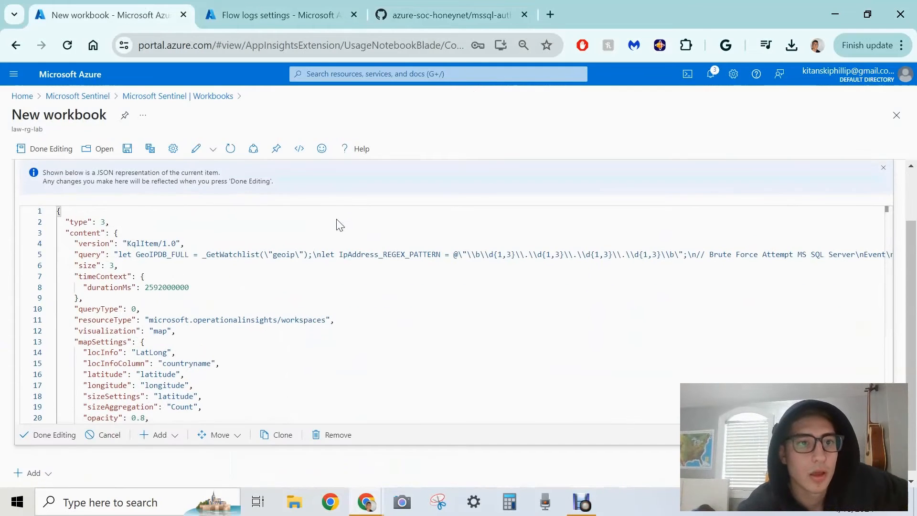
pyautogui.click(48, 429)
# Step: Save the workbook under the title mssql-auth-fail, copied from its GitHub file name, in the RG-Lab resource group
pyautogui.click(127, 150)
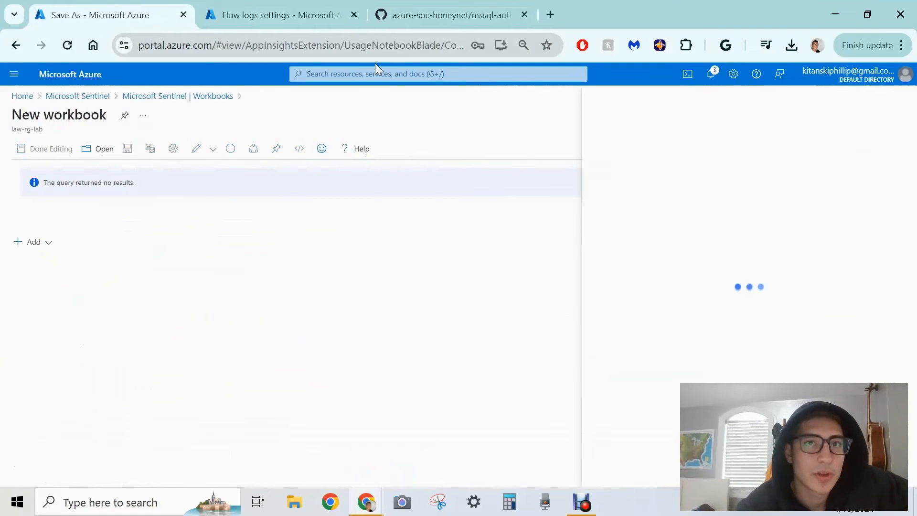
pyautogui.click(429, 13)
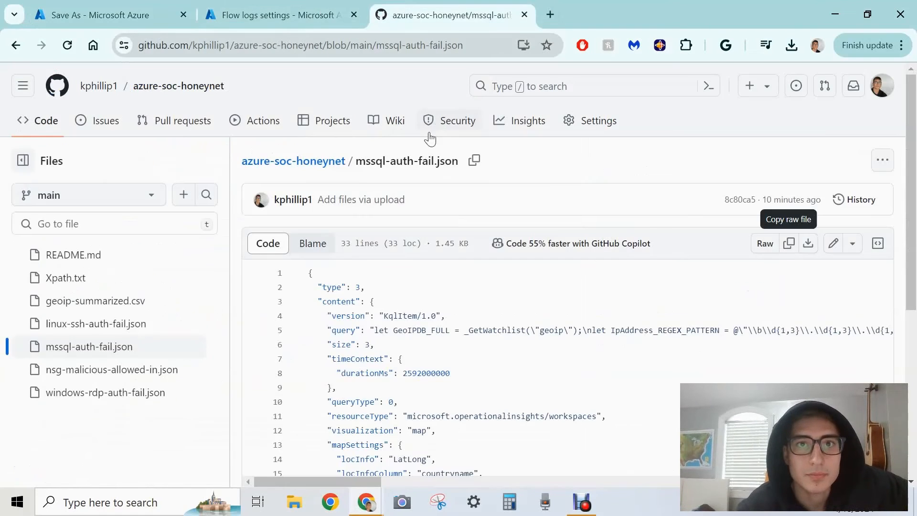
pyautogui.moveTo(435, 161); pyautogui.dragTo(356, 161)
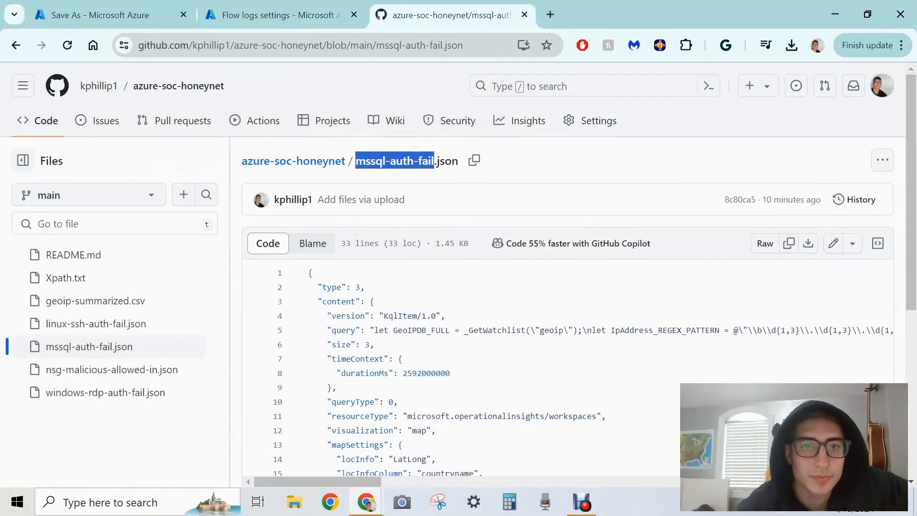
pyautogui.click(165, 22)
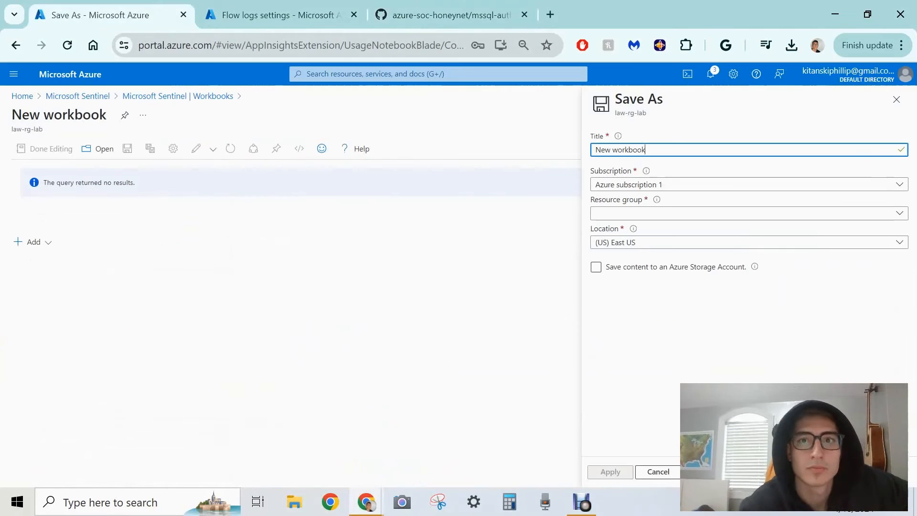
pyautogui.doubleClick(634, 150)
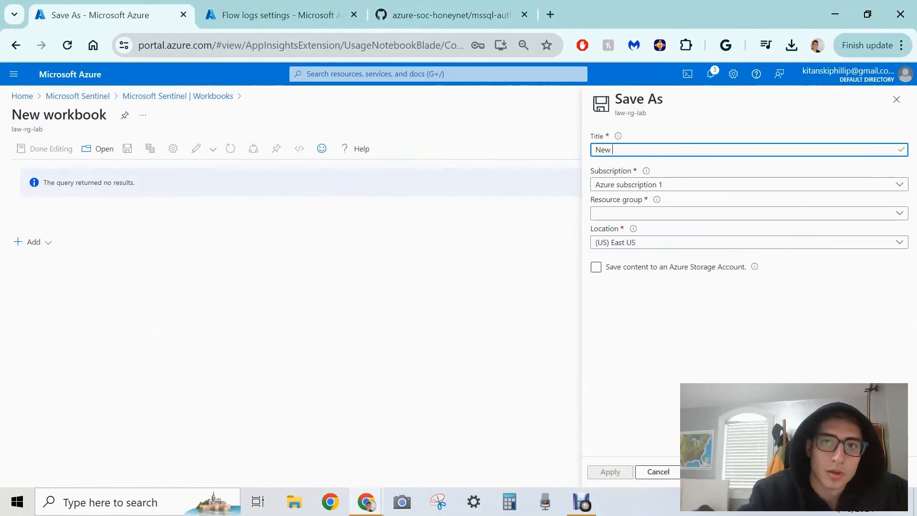
pyautogui.click(640, 214)
pyautogui.click(625, 292)
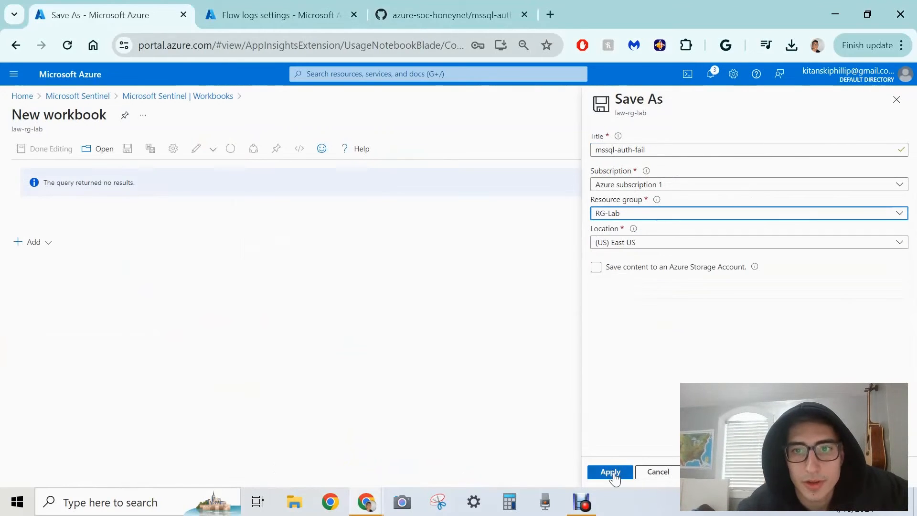
pyautogui.click(610, 472)
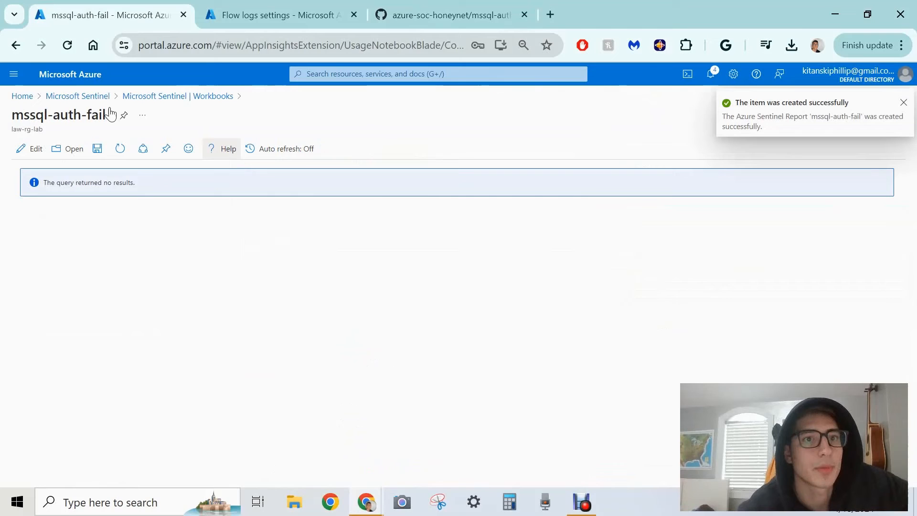
# Step: Add another new Sentinel workbook and copy the raw contents of linux-ssh-auth-fail.json from the azure-soc-honeynet repository on GitHub
pyautogui.click(151, 96)
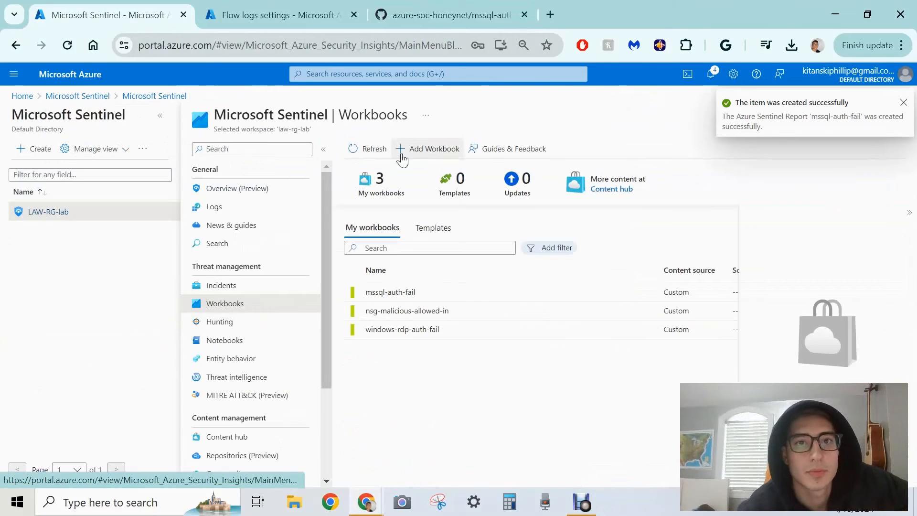
pyautogui.click(415, 154)
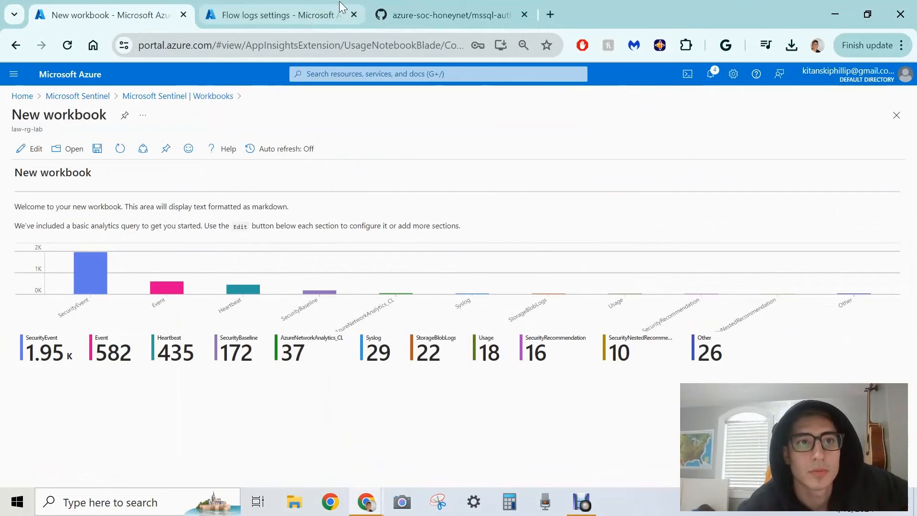
pyautogui.click(382, 14)
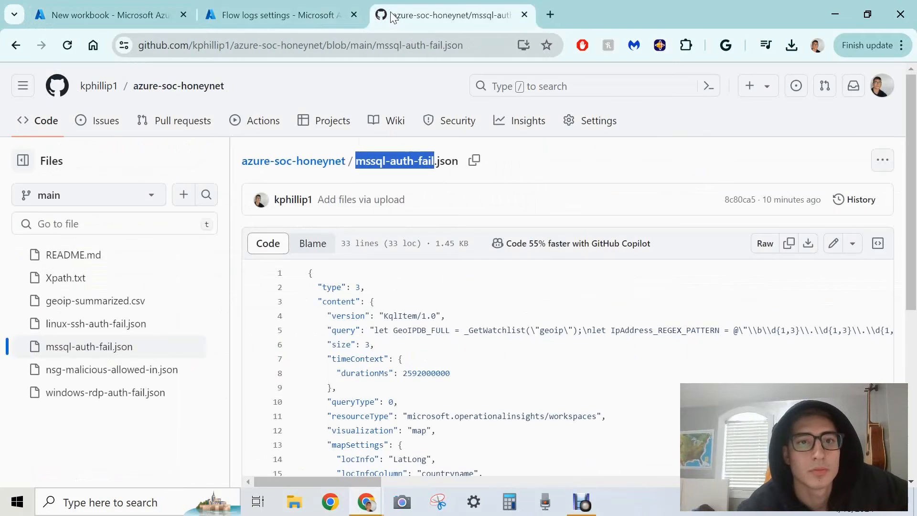
pyautogui.click(299, 16)
pyautogui.click(409, 8)
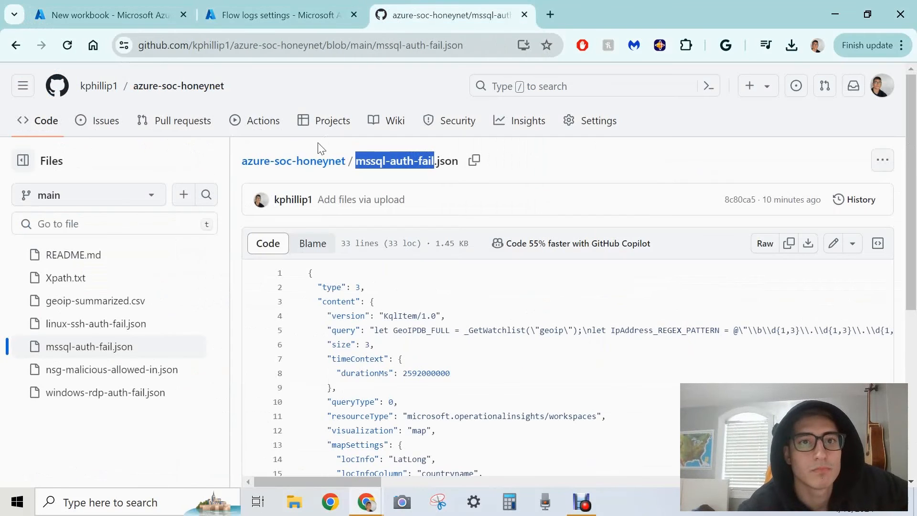
pyautogui.click(309, 155)
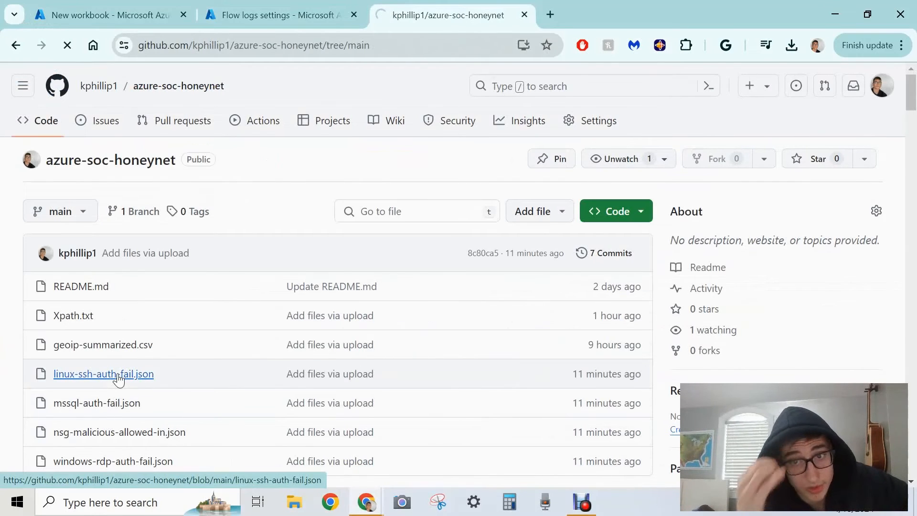
pyautogui.click(117, 375)
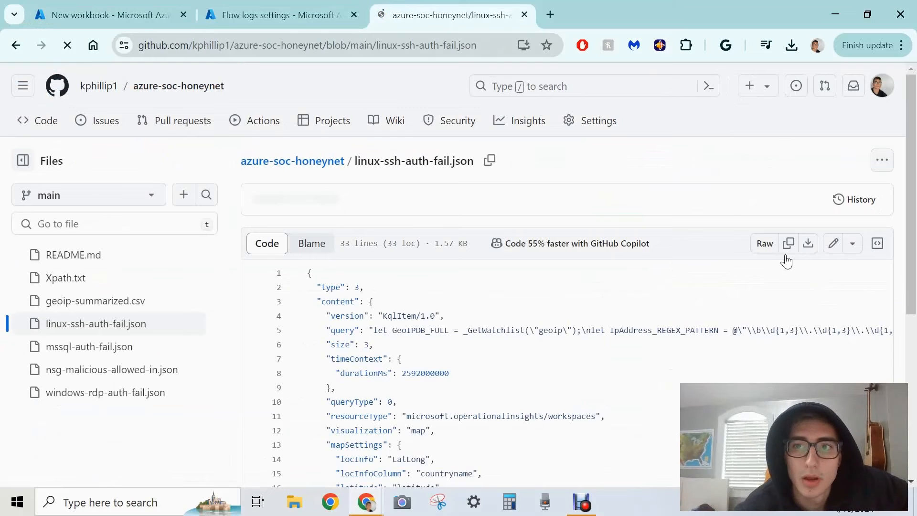
pyautogui.click(789, 244)
# Step: Switch back to the new workbook in Azure, put it in edit mode, and remove its default text and query items
pyautogui.click(95, 13)
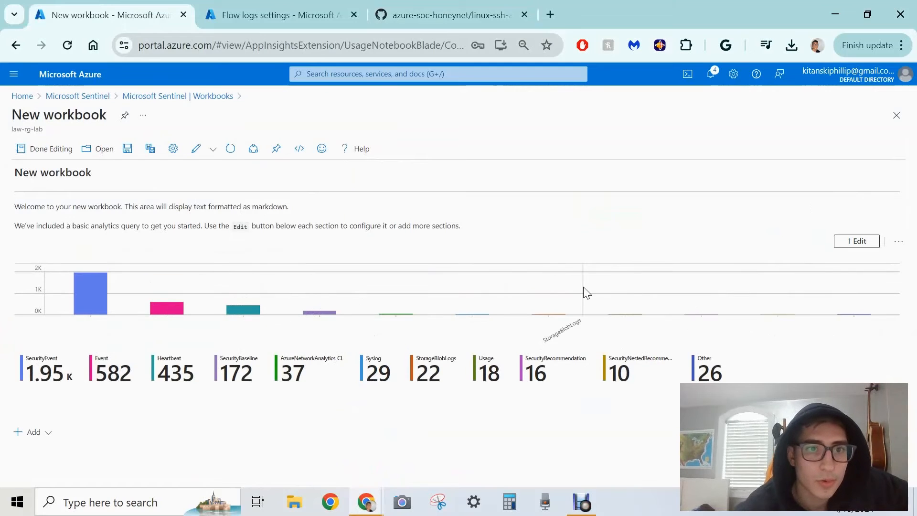
pyautogui.click(899, 241)
pyautogui.click(882, 319)
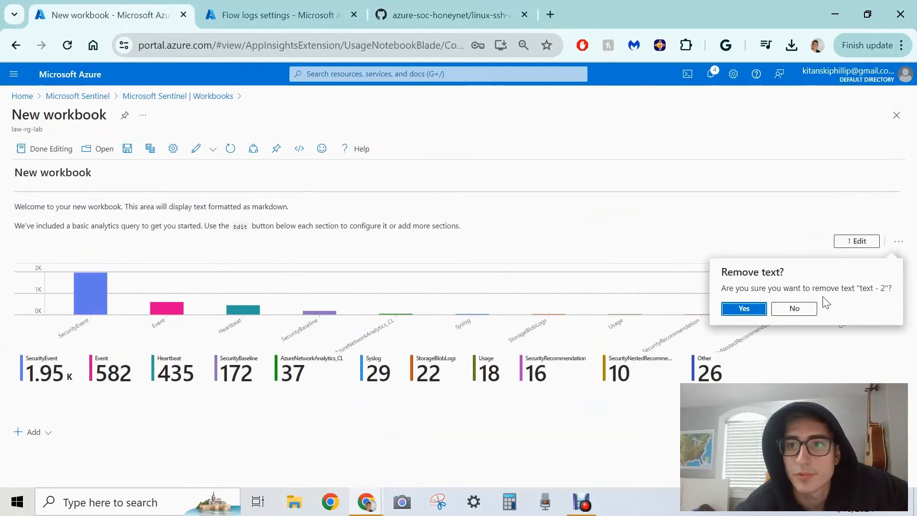
pyautogui.click(736, 308)
pyautogui.click(896, 303)
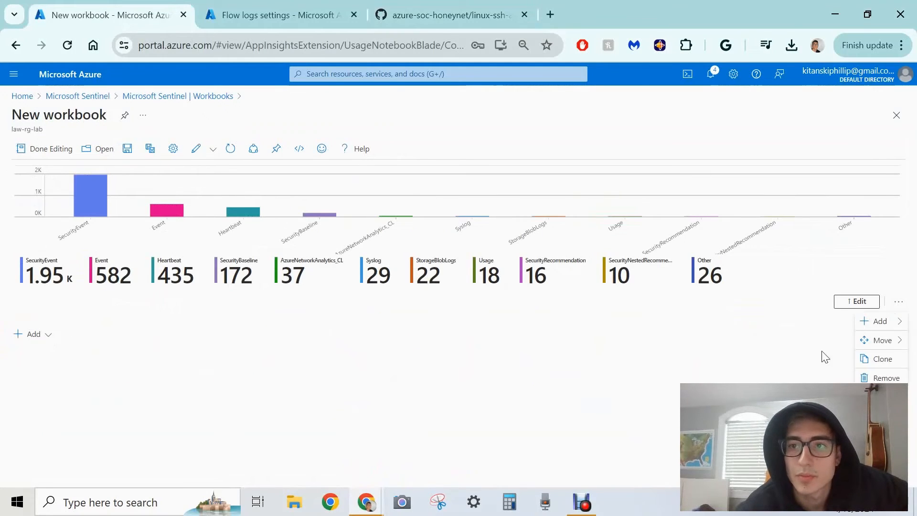
pyautogui.click(884, 376)
pyautogui.click(733, 372)
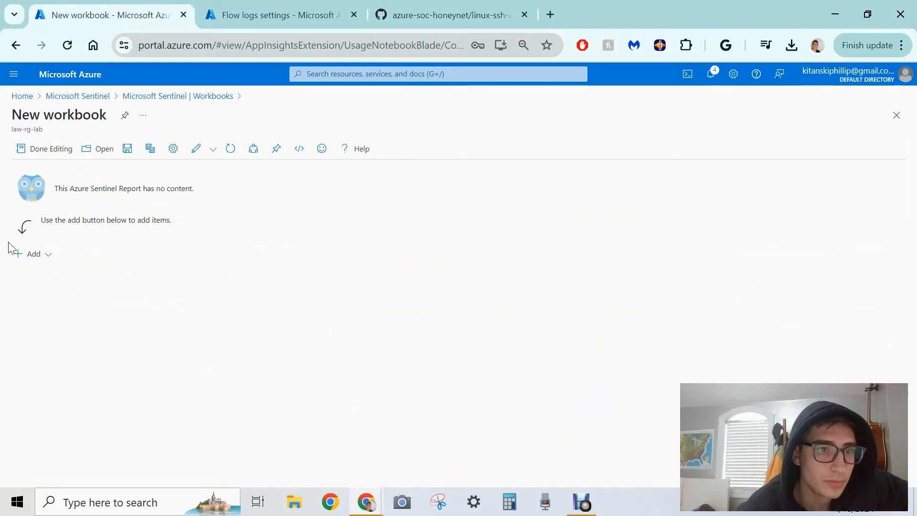
# Step: Add a query item to the empty workbook, replace its JSON with the copied linux-ssh-auth-fail.json code, and finish editing the item
pyautogui.click(28, 253)
pyautogui.click(45, 334)
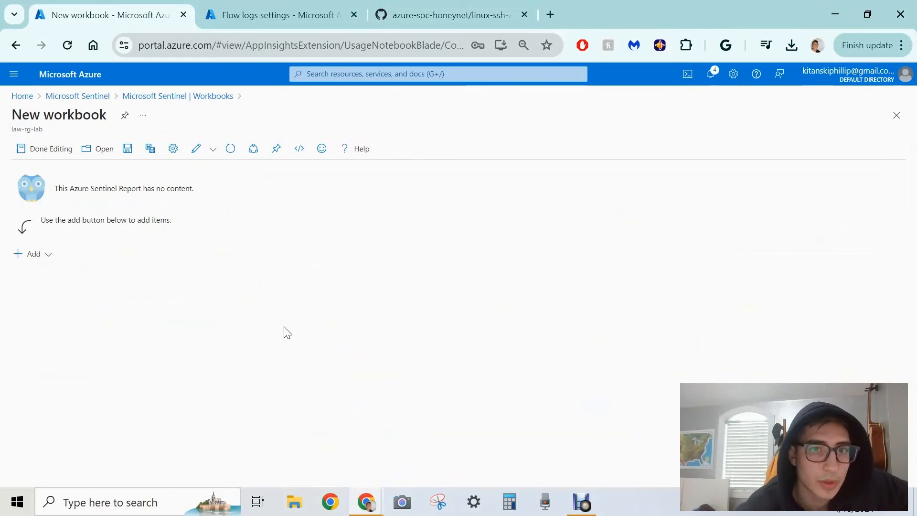
pyautogui.click(239, 201)
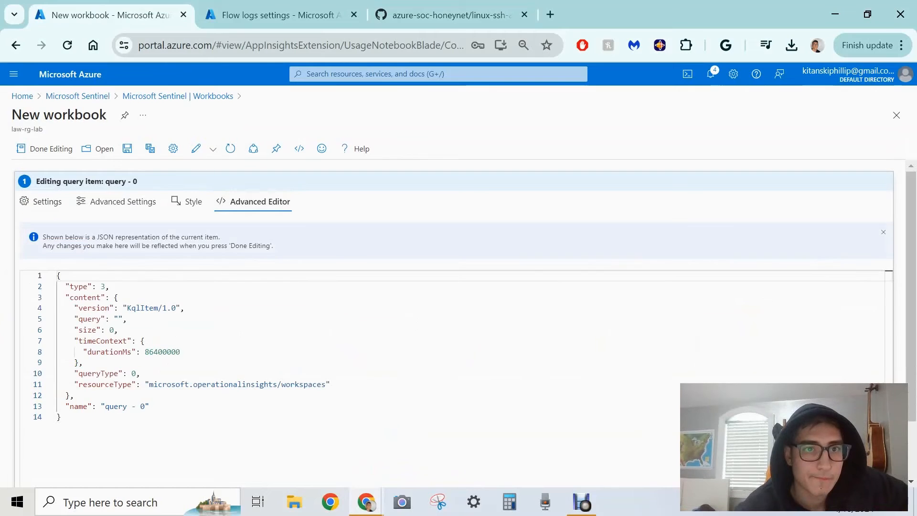
pyautogui.hotkey('ctrl', 'a')
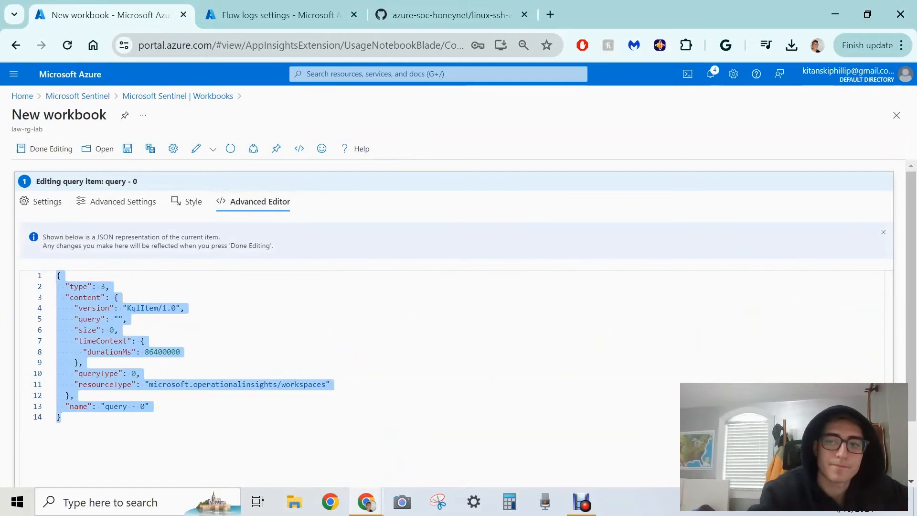
pyautogui.press('Delete')
pyautogui.hotkey('ctrl', 'v')
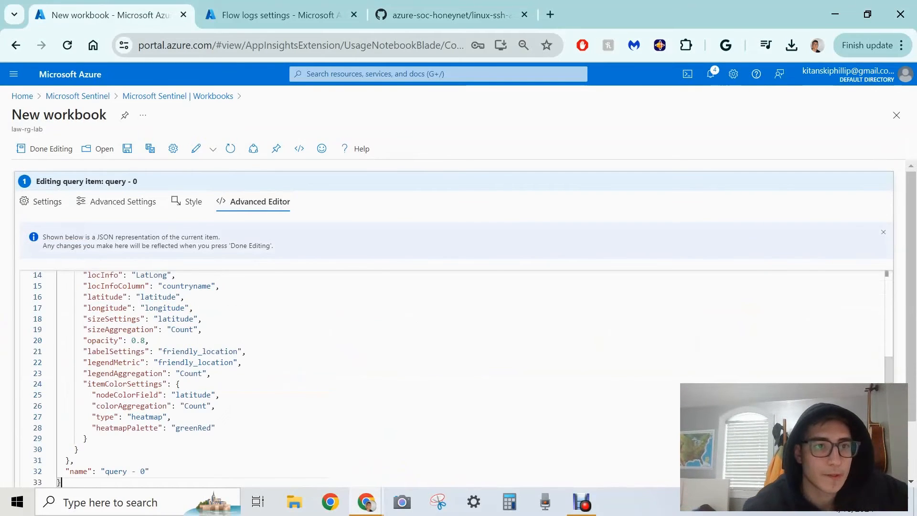
pyautogui.scroll(-2, 301, 246)
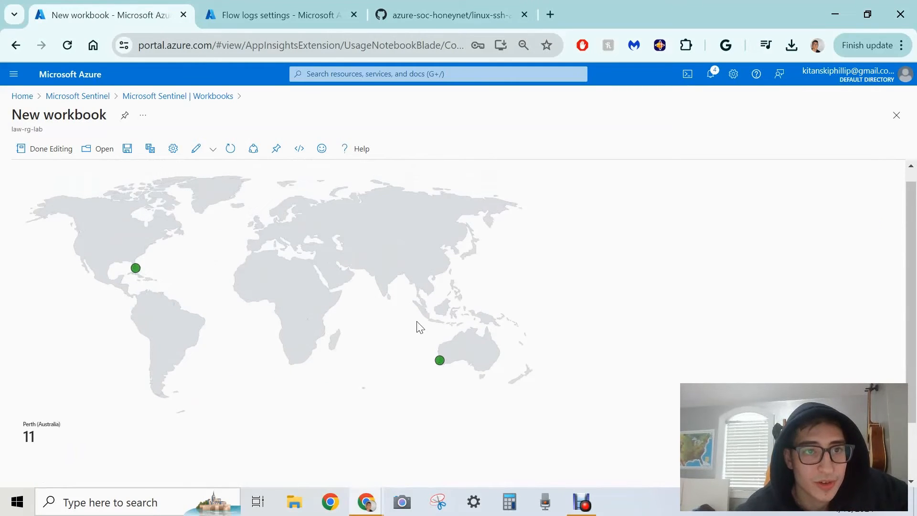
# Step: Start saving the workbook, copy the name linux-ssh-auth-fail from its GitHub file page, and close the Flow logs settings page
pyautogui.click(135, 151)
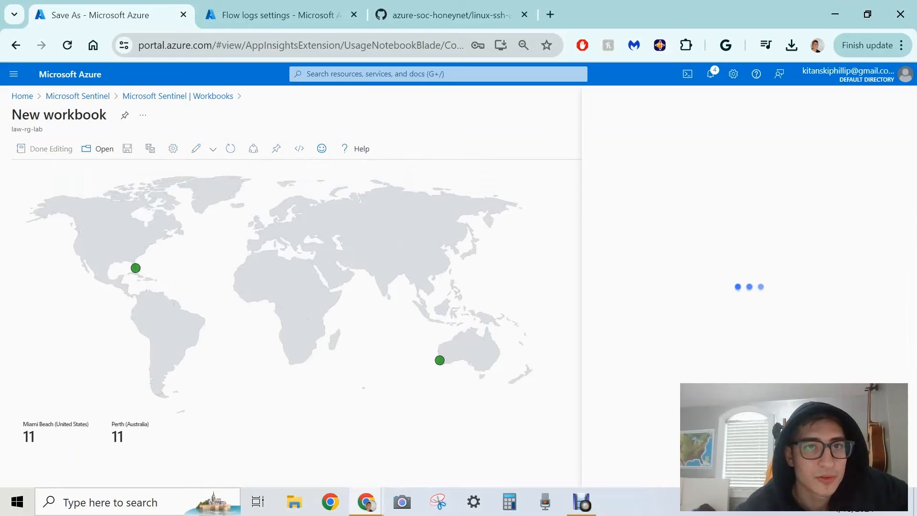
pyautogui.click(447, 15)
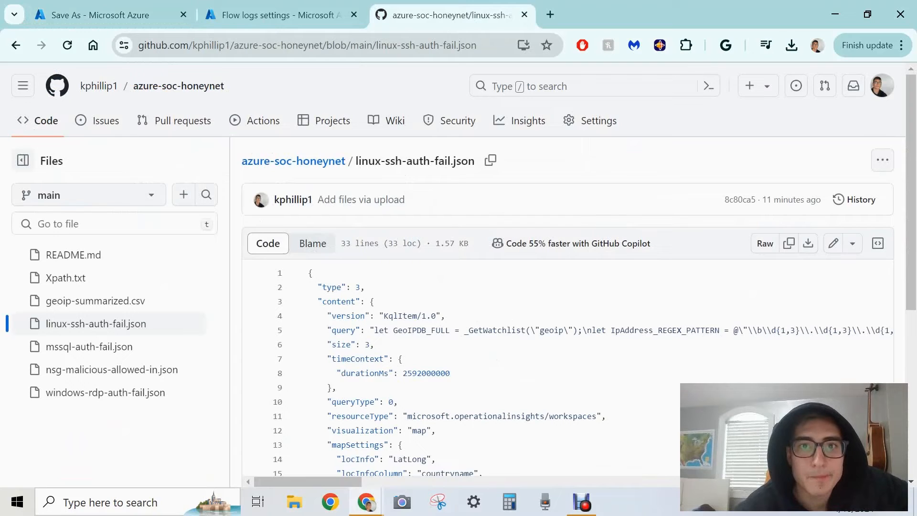
pyautogui.doubleClick(455, 162)
pyautogui.moveTo(452, 162); pyautogui.dragTo(362, 162)
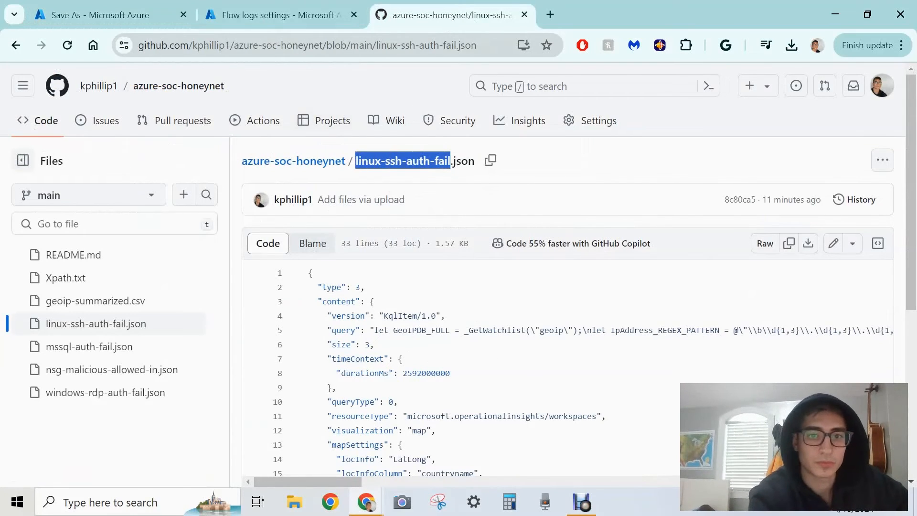
pyautogui.click(277, 15)
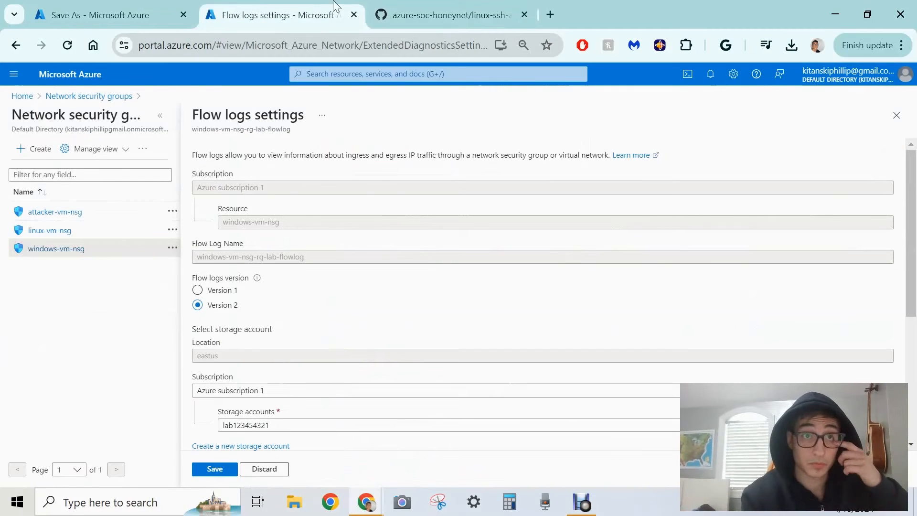
pyautogui.hotkey('ctrl', 'w')
# Step: Save the Azure workbook with the title linux-ssh-auth-fail in the RG-Lab resource group
pyautogui.click(171, 22)
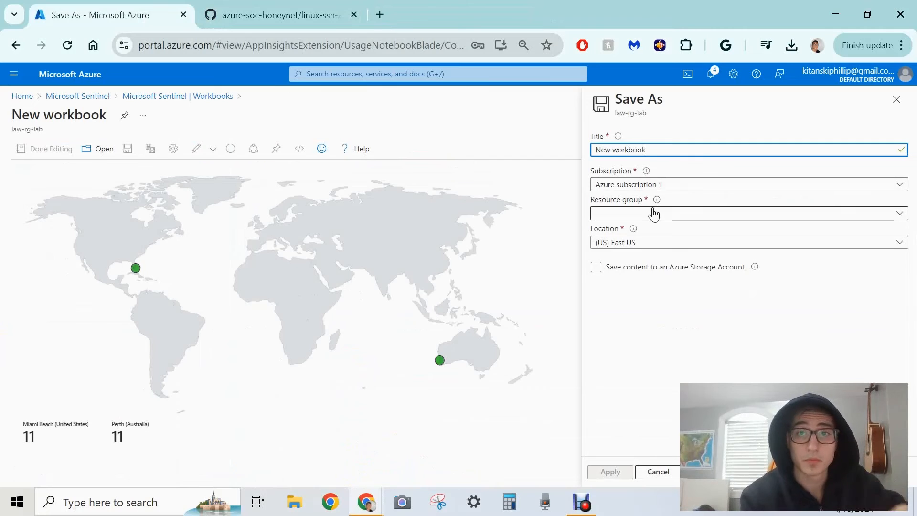
pyautogui.click(653, 213)
pyautogui.click(638, 149)
pyautogui.hotkey('ctrl', 'a')
pyautogui.hotkey('ctrl', 'v')
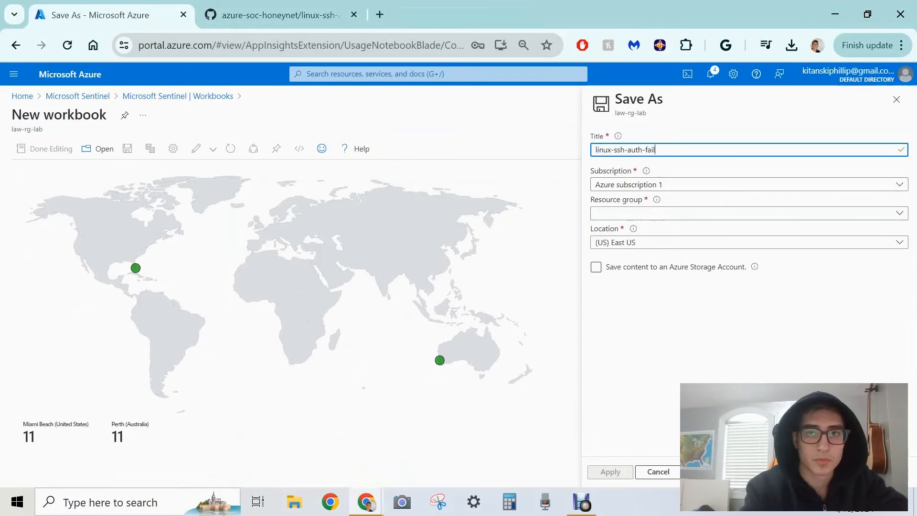
pyautogui.click(635, 213)
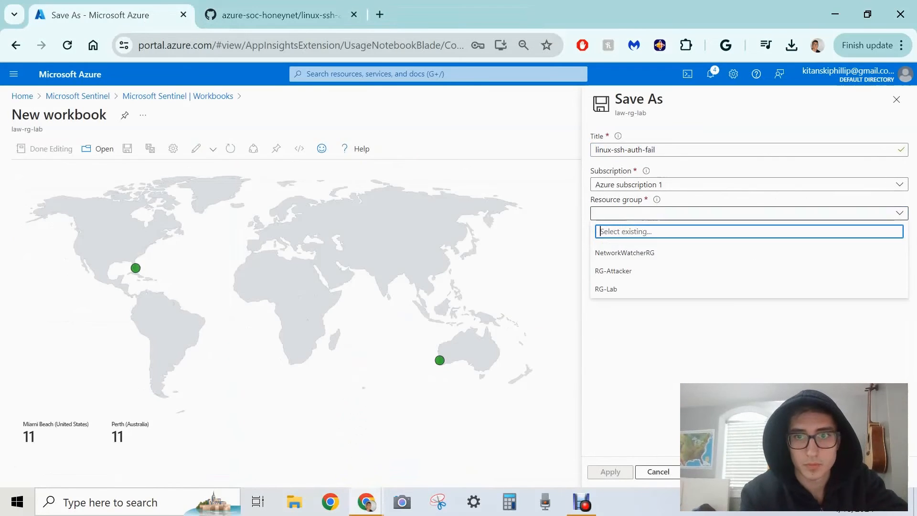
pyautogui.click(635, 289)
pyautogui.click(601, 472)
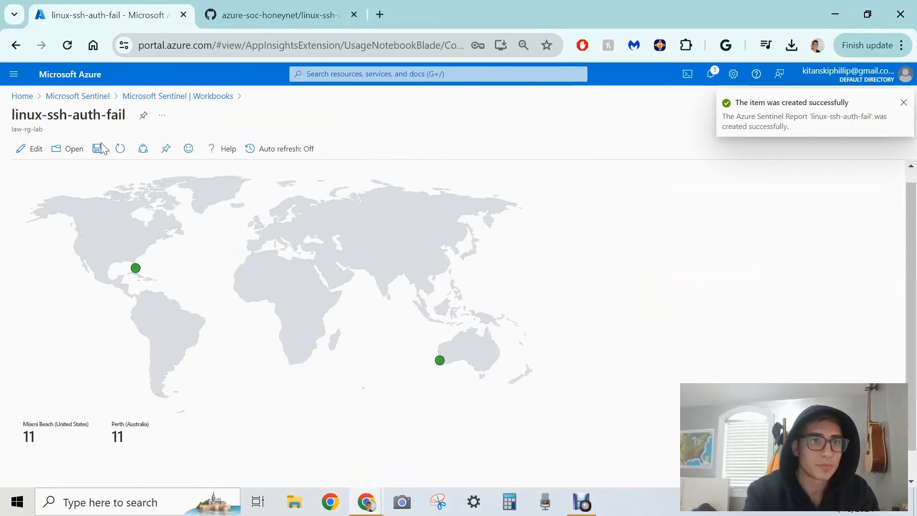
# Step: Return to the Sentinel workbooks list and view the details of the nsg-malicious-allowed-in, mssql-auth-fail and linux-ssh-auth-fail workbooks
pyautogui.click(148, 97)
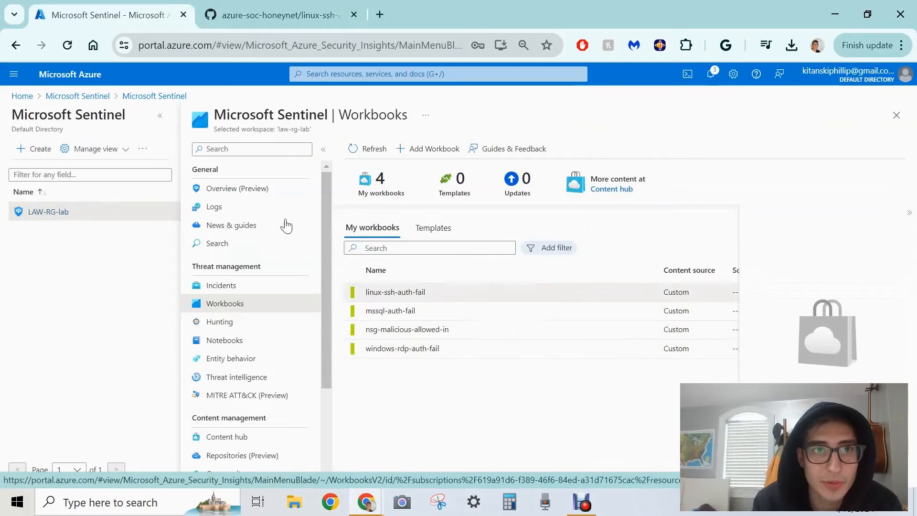
pyautogui.click(319, 74)
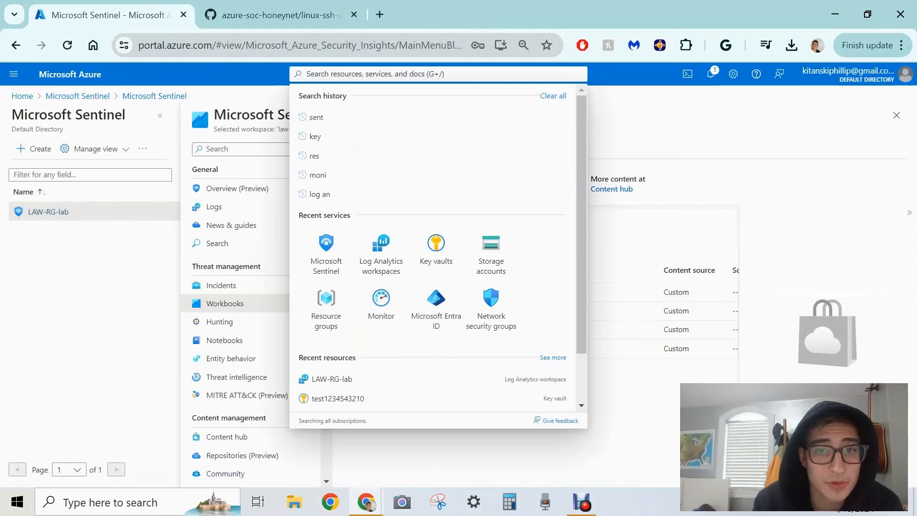
pyautogui.click(616, 385)
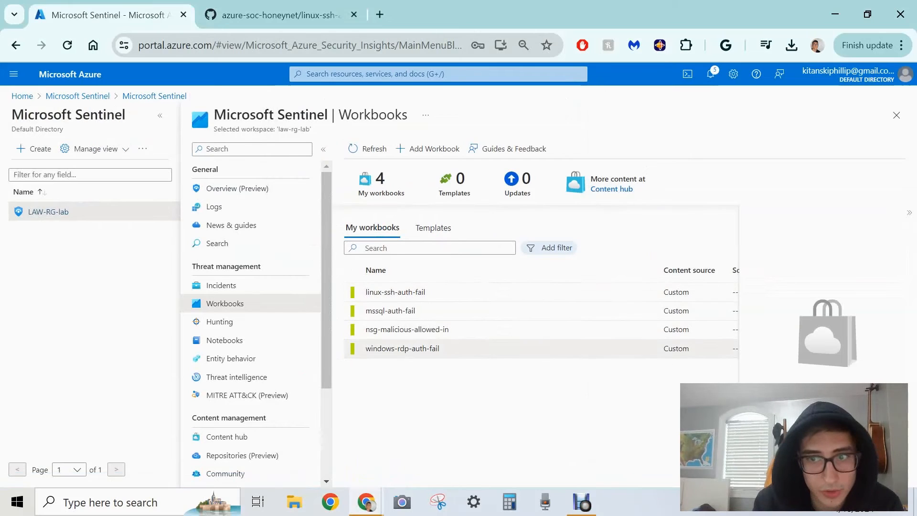
pyautogui.click(420, 329)
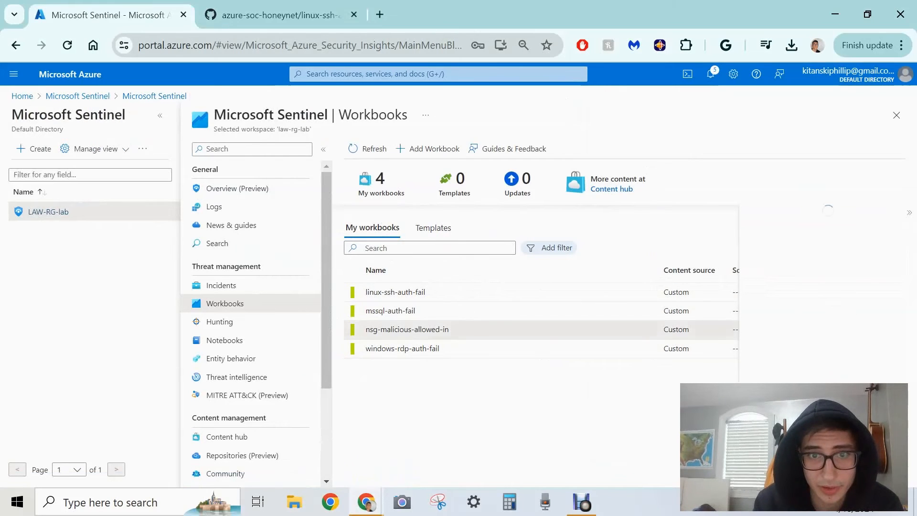
pyautogui.click(416, 316)
pyautogui.click(425, 298)
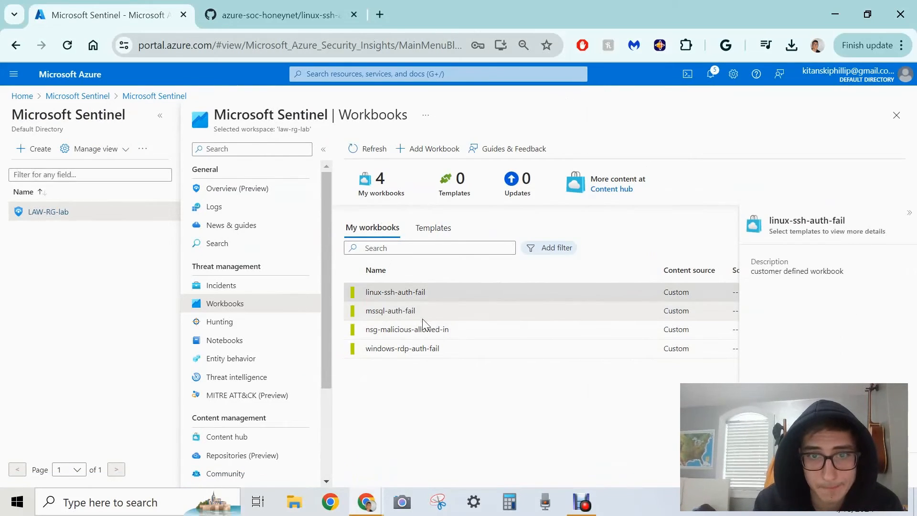
# Step: View the details of the mssql-auth-fail, nsg-malicious-allowed-in and windows-rdp-auth-fail workbooks
pyautogui.click(422, 316)
pyautogui.click(426, 330)
pyautogui.click(386, 352)
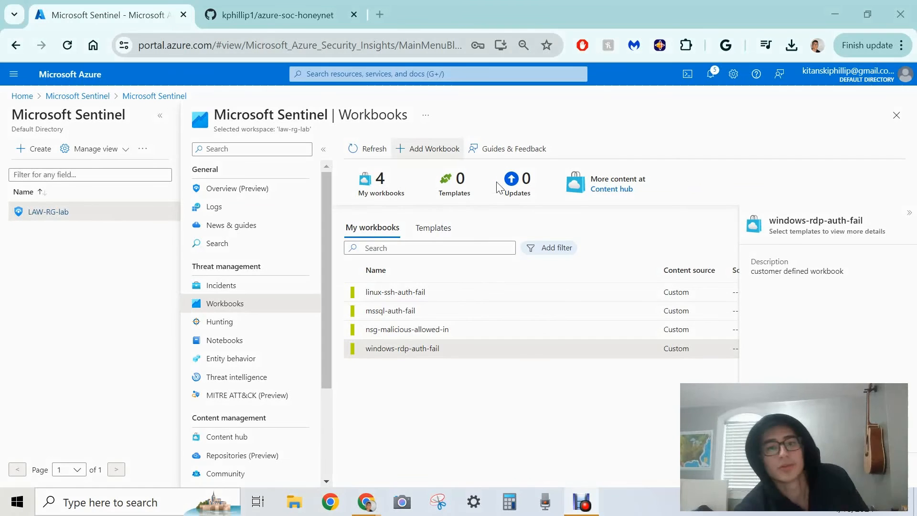
# Step: Import the analytics rules from the Desktop JSON file Sentinel-Analytics-Rules(KQL Alert Queries) (1) into Sentinel Analytics
pyautogui.scroll(-1, 268, 393)
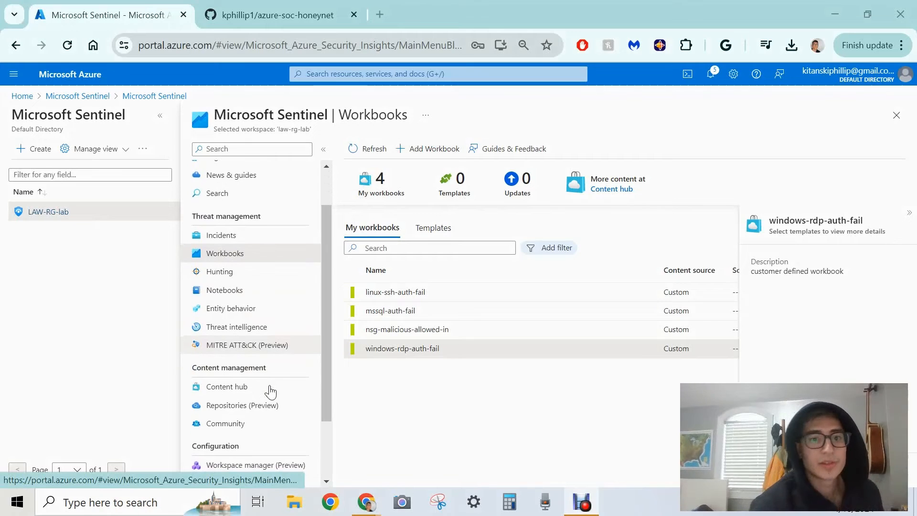
pyautogui.scroll(-2, 260, 424)
pyautogui.scroll(-1, 257, 438)
pyautogui.click(253, 427)
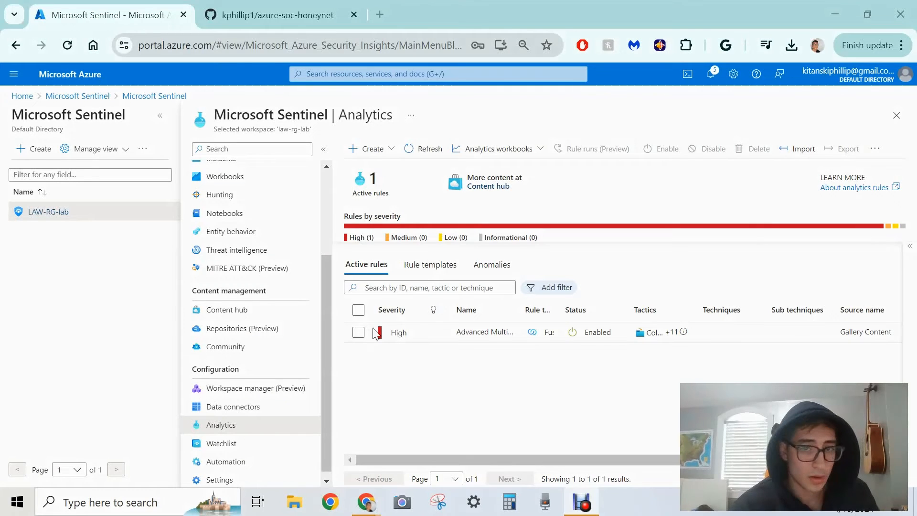
pyautogui.click(798, 149)
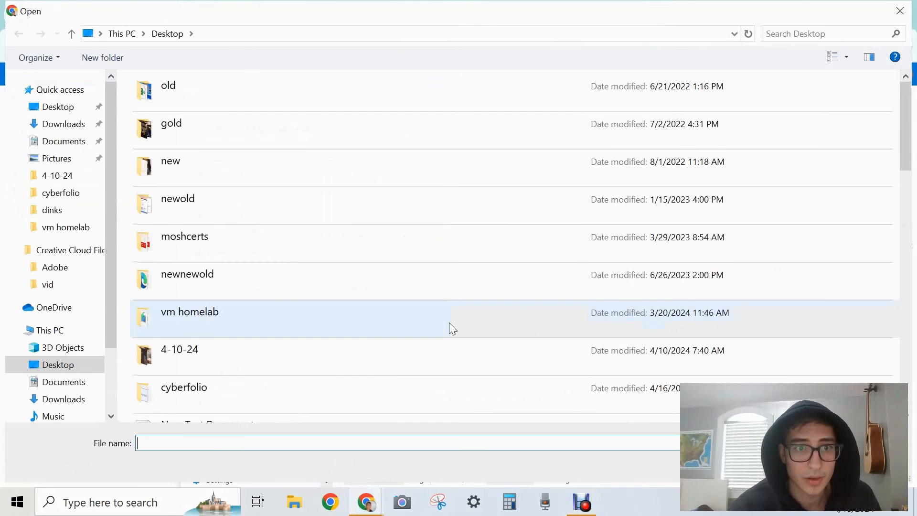
pyautogui.scroll(-15, 449, 322)
pyautogui.click(349, 396)
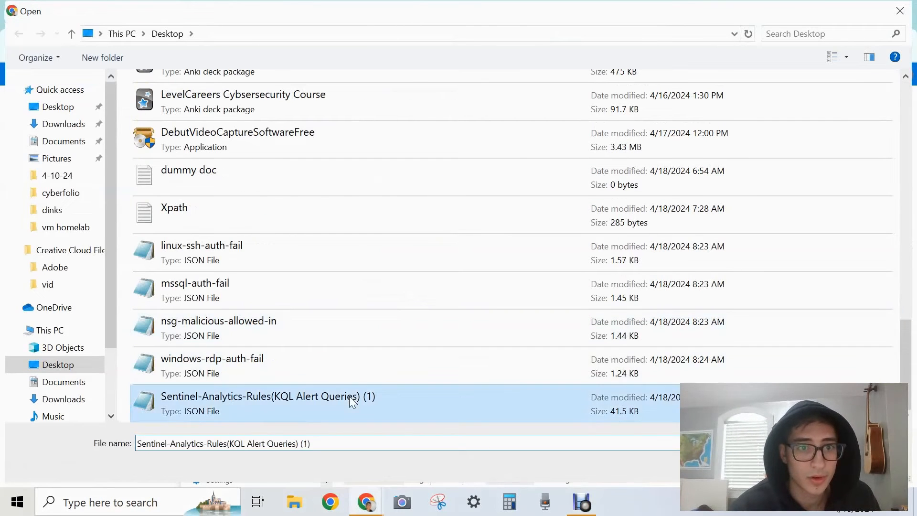
pyautogui.doubleClick(398, 398)
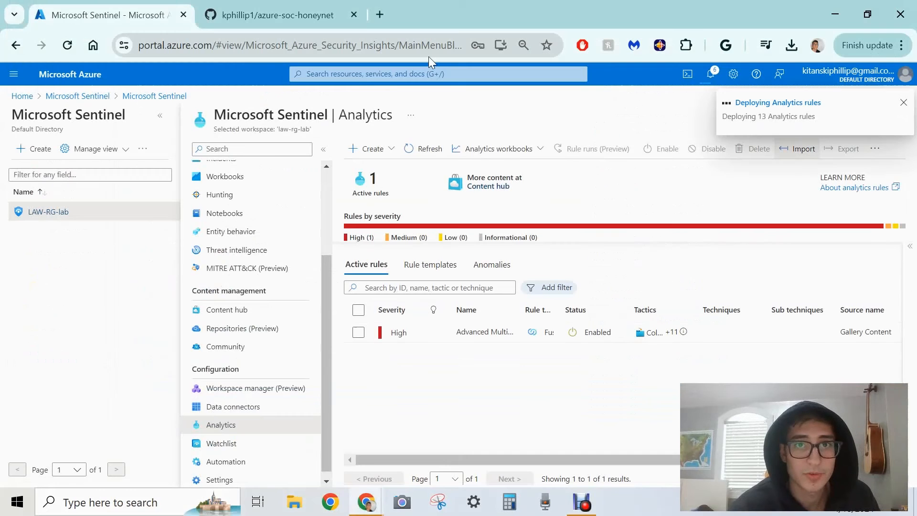
# Step: Refresh the active analytics rules and widen the Name column to read through the full names of the imported rules
pyautogui.click(232, 14)
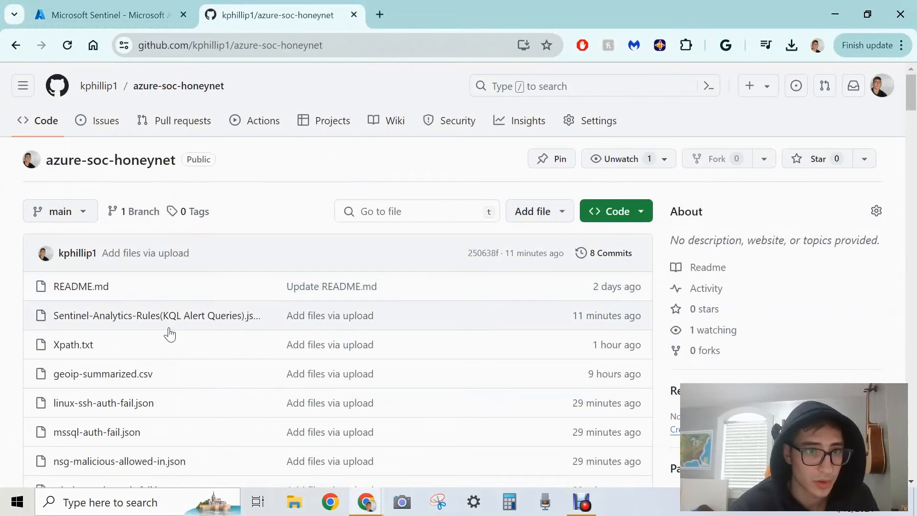
pyautogui.click(122, 13)
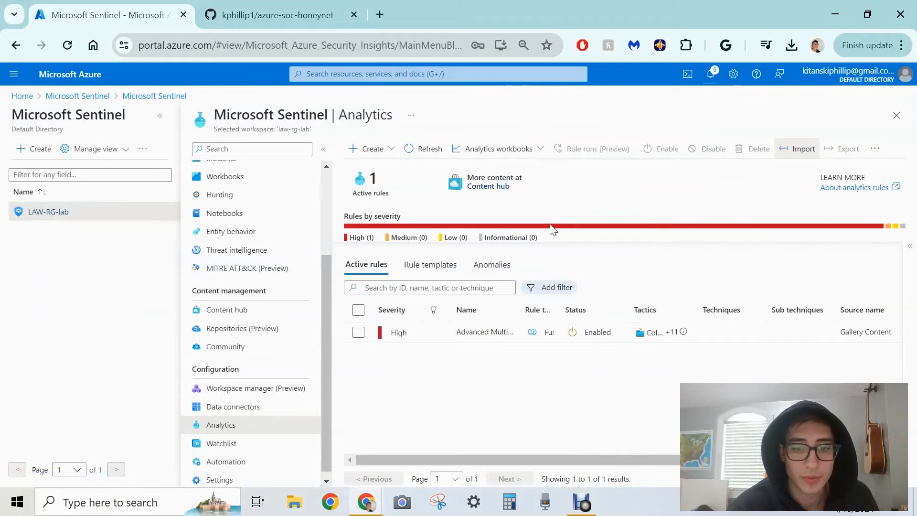
pyautogui.click(429, 149)
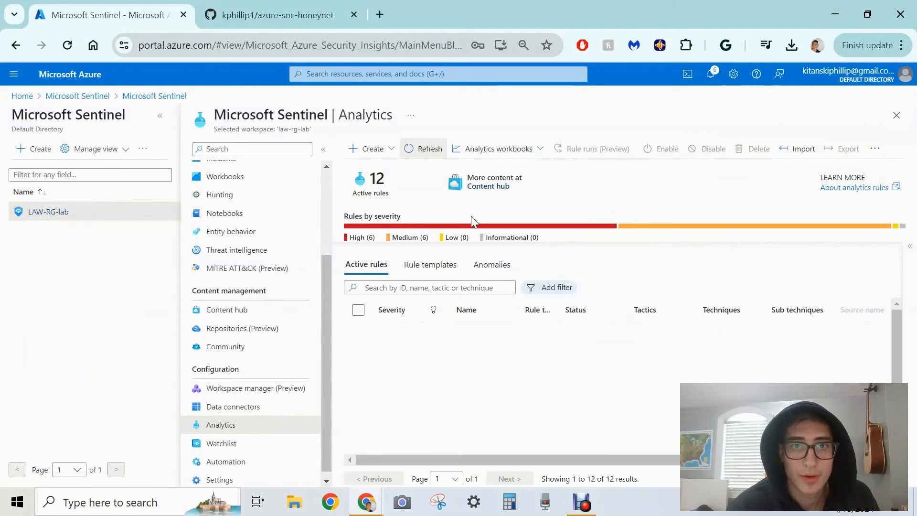
pyautogui.scroll(-1, 516, 342)
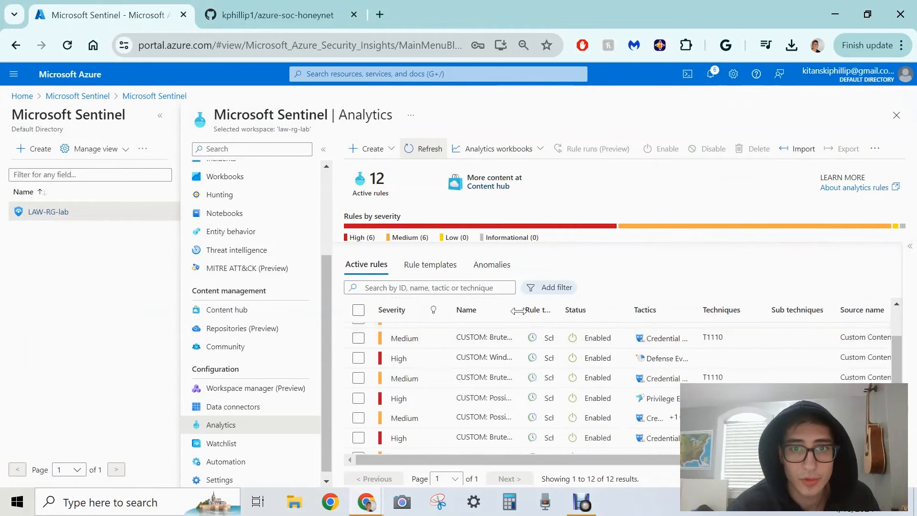
pyautogui.moveTo(633, 312); pyautogui.dragTo(652, 312)
pyautogui.scroll(1, 599, 383)
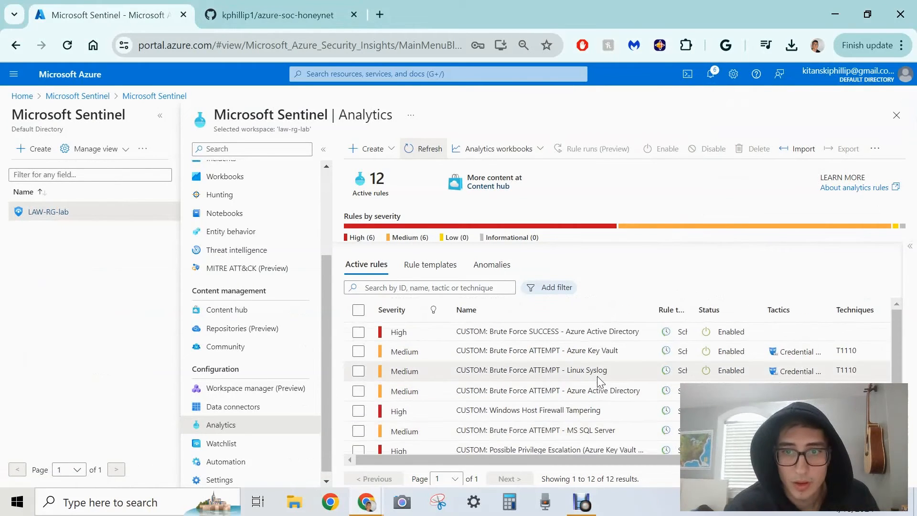
pyautogui.scroll(-3, 597, 377)
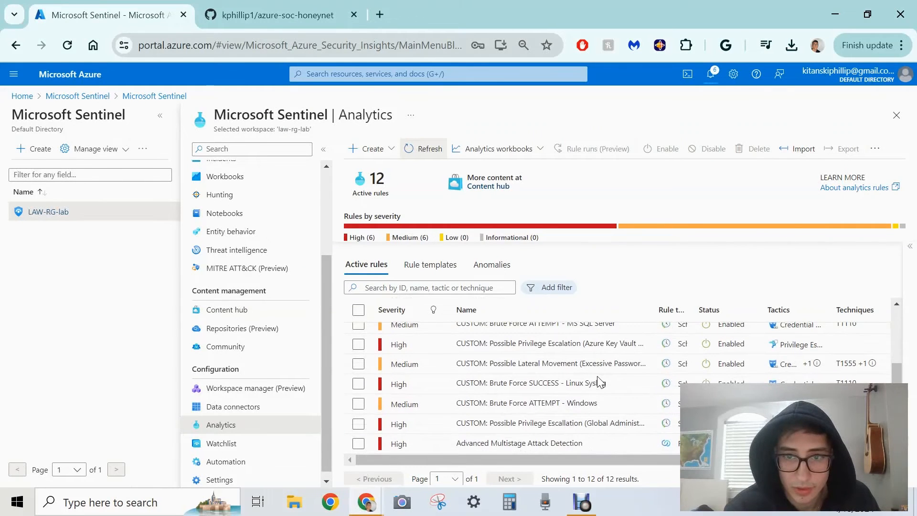
pyautogui.scroll(1, 597, 377)
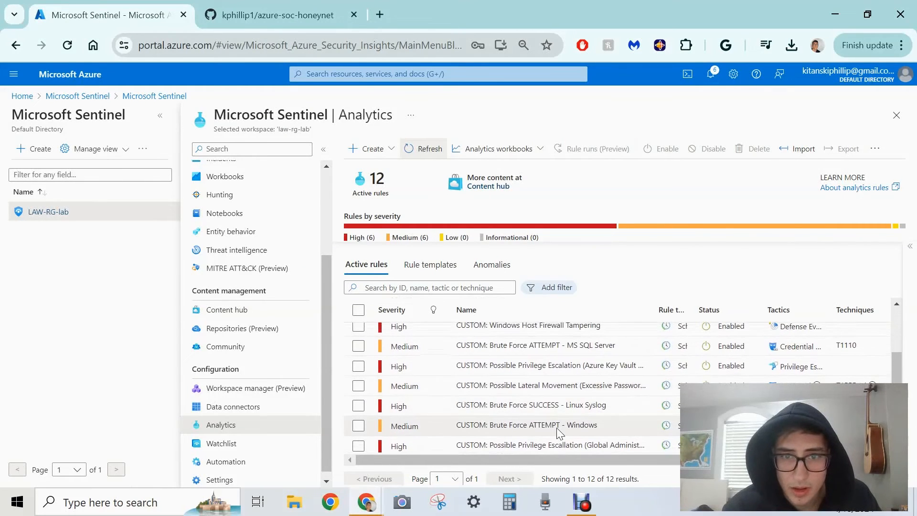
# Step: Open the CUSTOM: Brute Force ATTEMPT - Windows rule for editing and review its general details
pyautogui.click(557, 427)
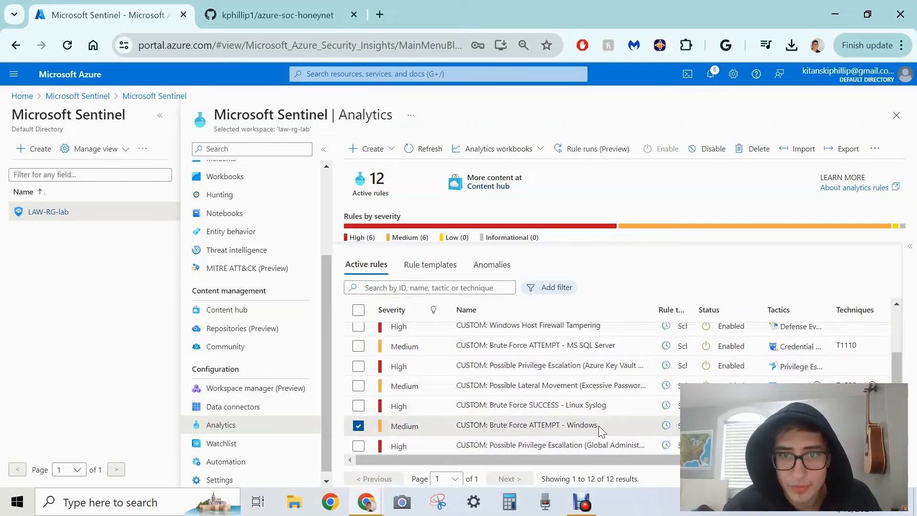
pyautogui.hscroll(5, 598, 425)
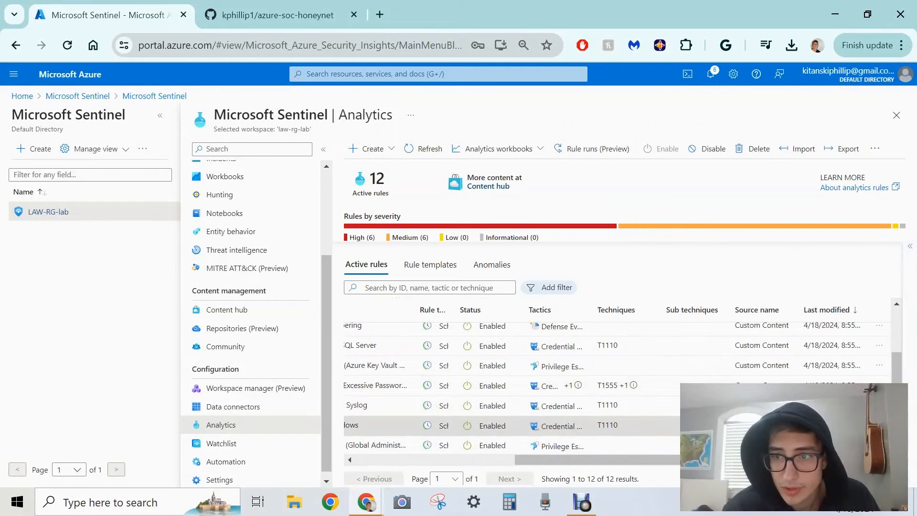
pyautogui.click(879, 425)
pyautogui.click(854, 329)
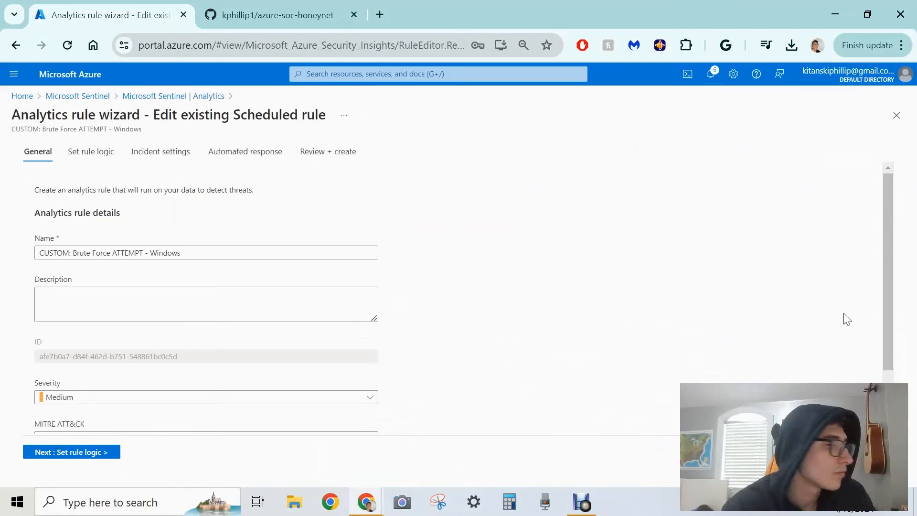
pyautogui.scroll(-2, 674, 257)
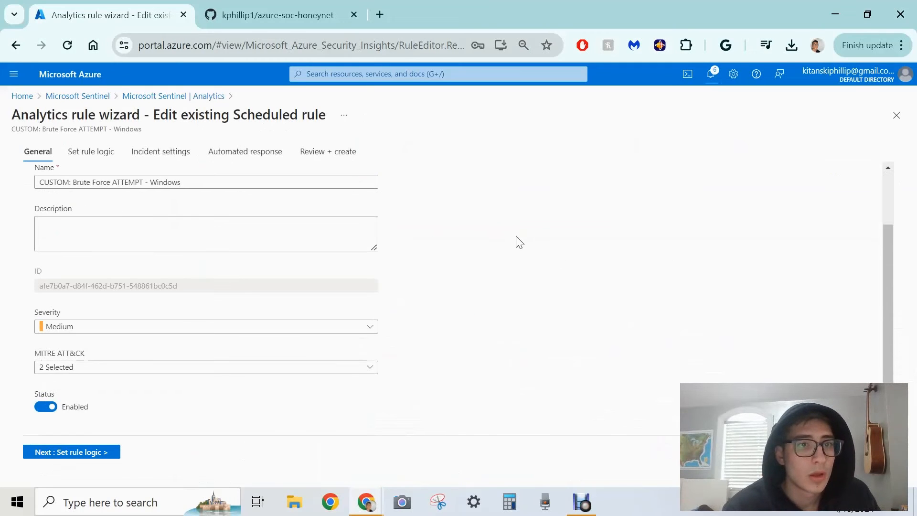
pyautogui.scroll(2, 520, 243)
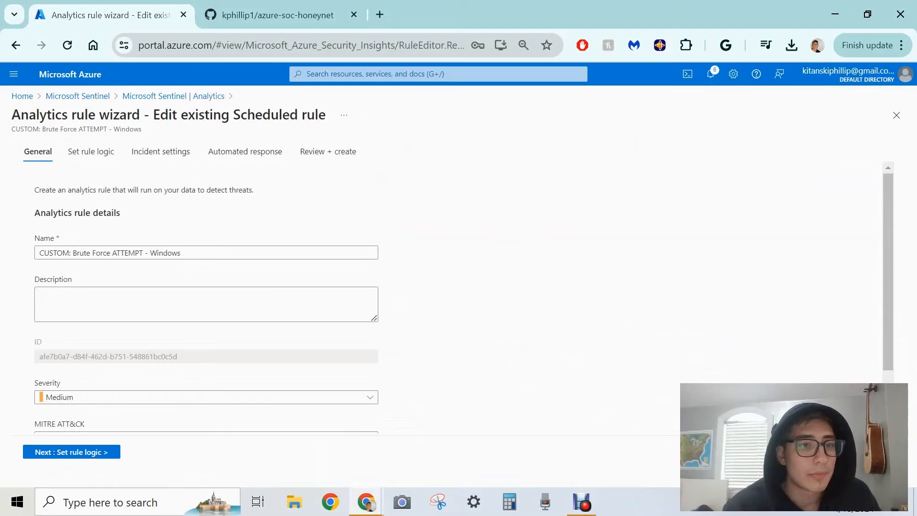
# Step: Examine the Windows brute-force rule's query logic, including its event ID, time window, summarize clause and failure-count condition
pyautogui.click(107, 152)
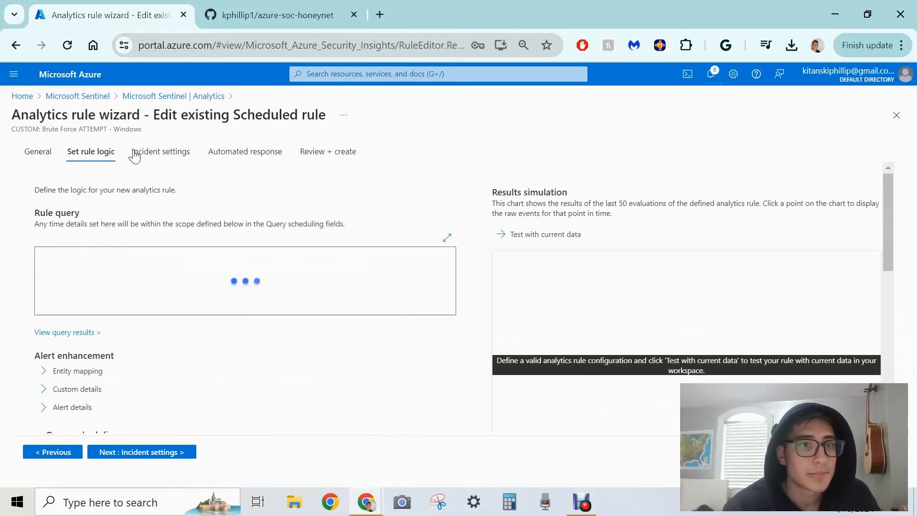
pyautogui.click(445, 241)
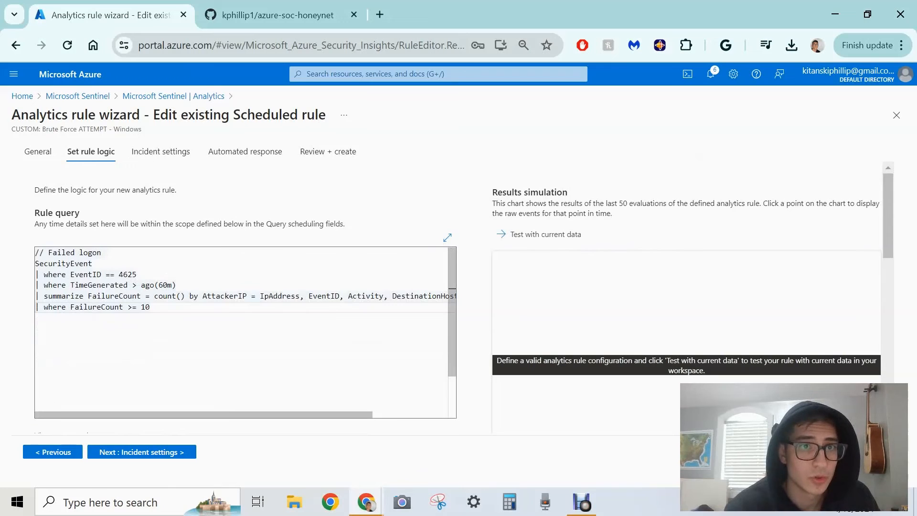
pyautogui.moveTo(42, 129); pyautogui.dragTo(135, 129)
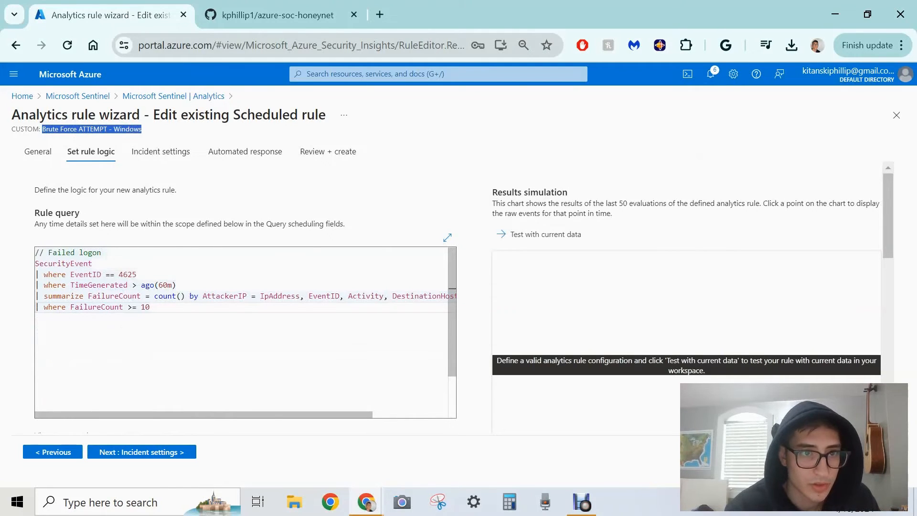
pyautogui.doubleClick(127, 274)
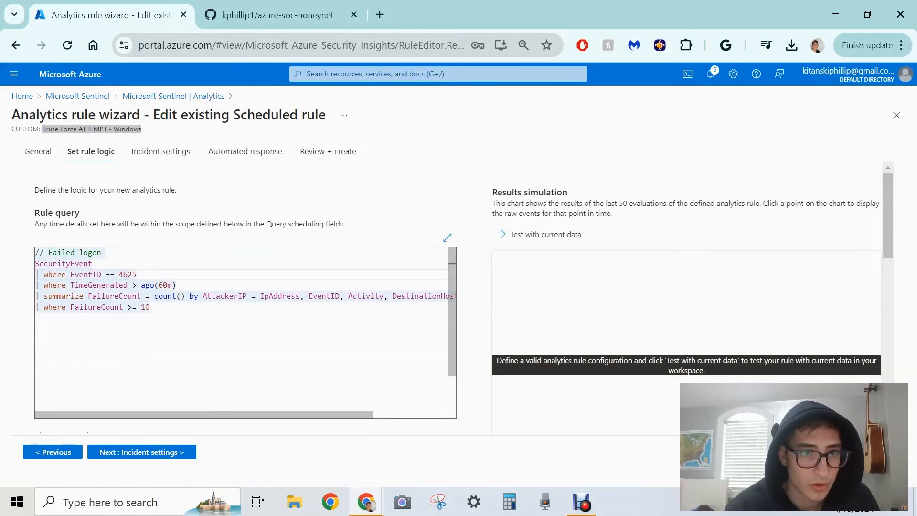
pyautogui.click(147, 286)
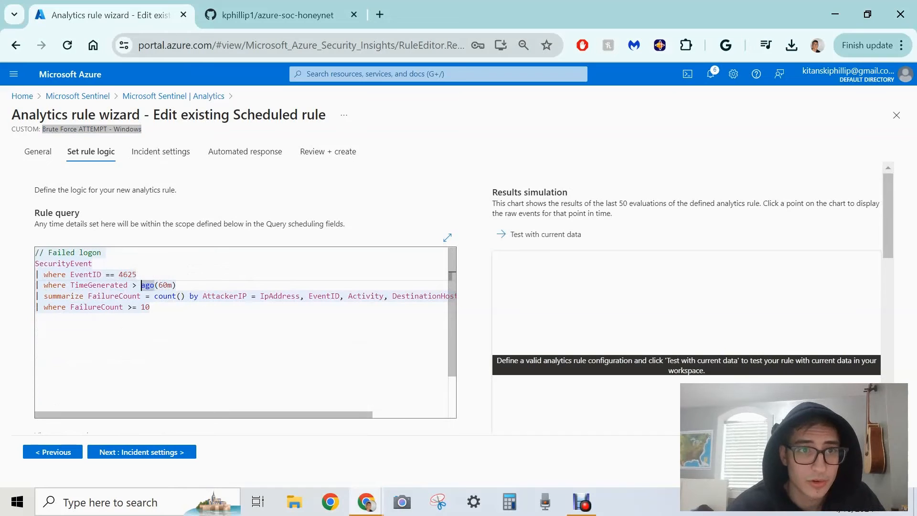
pyautogui.hscroll(5, 245, 333)
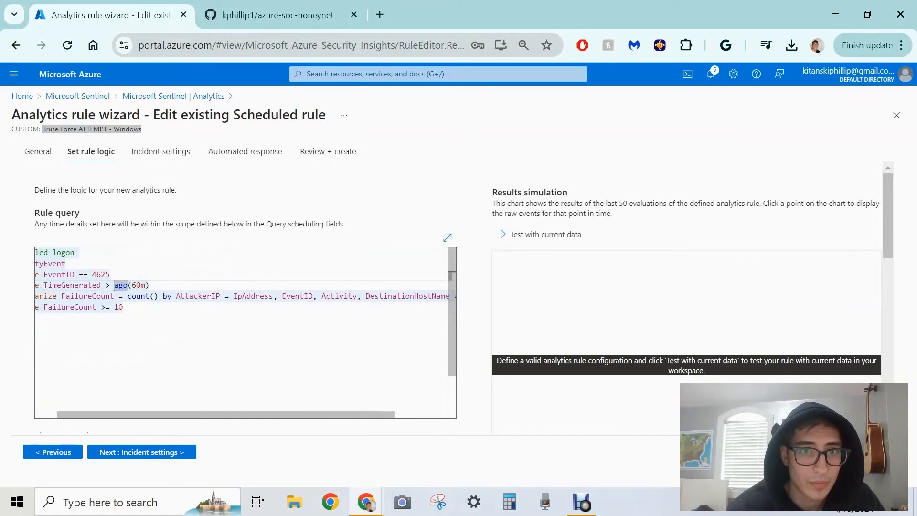
pyautogui.hscroll(-5, 245, 333)
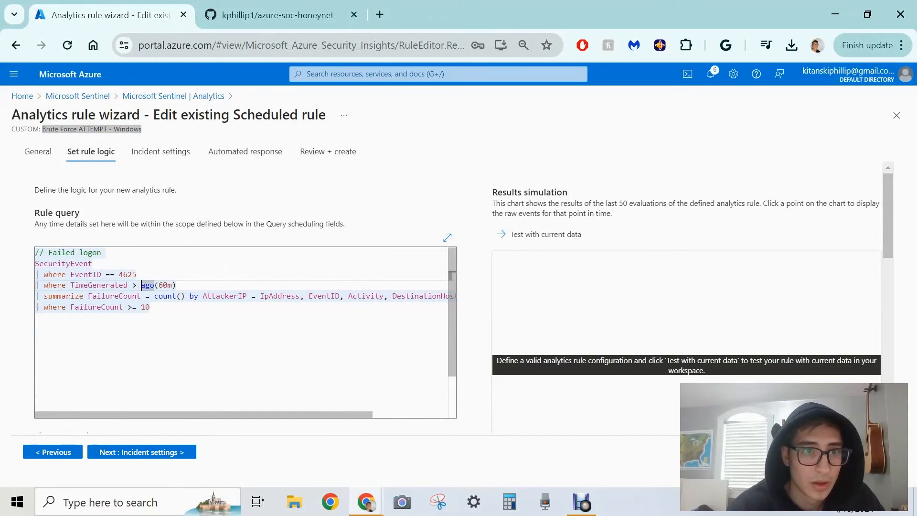
pyautogui.moveTo(44, 296); pyautogui.dragTo(182, 296)
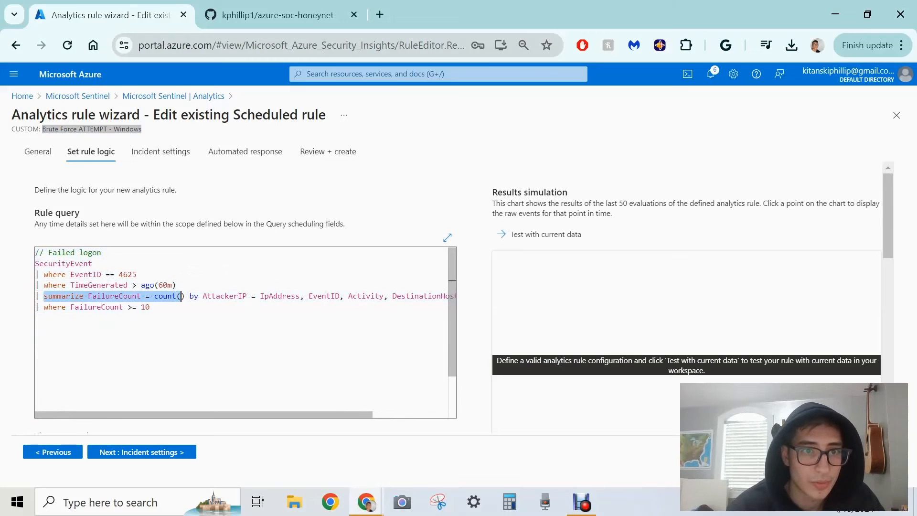
pyautogui.click(318, 296)
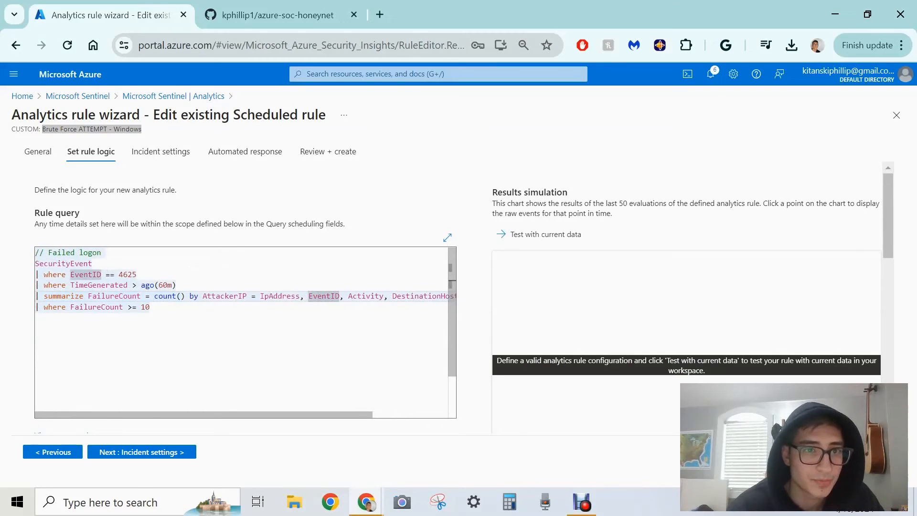
pyautogui.click(150, 307)
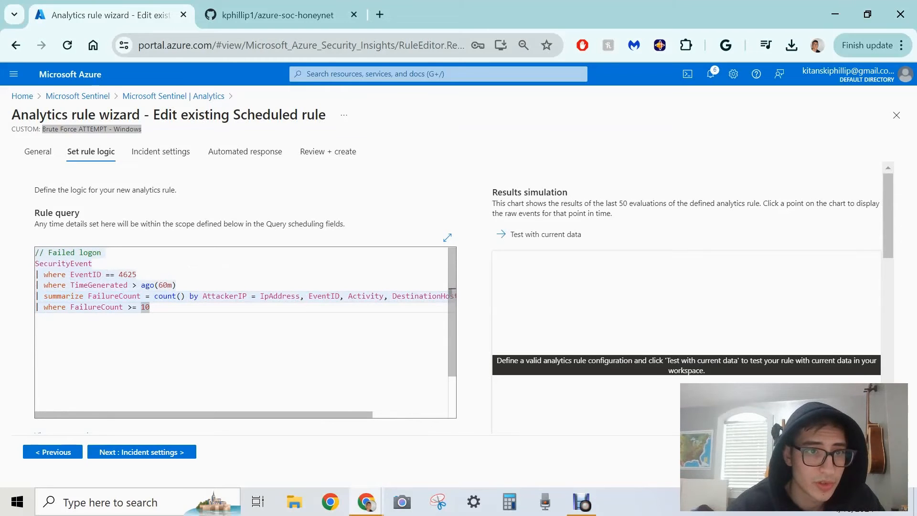
# Step: Test the Windows brute-force rule with current data, examine the simulation chart, and return to the Analytics page
pyautogui.click(513, 234)
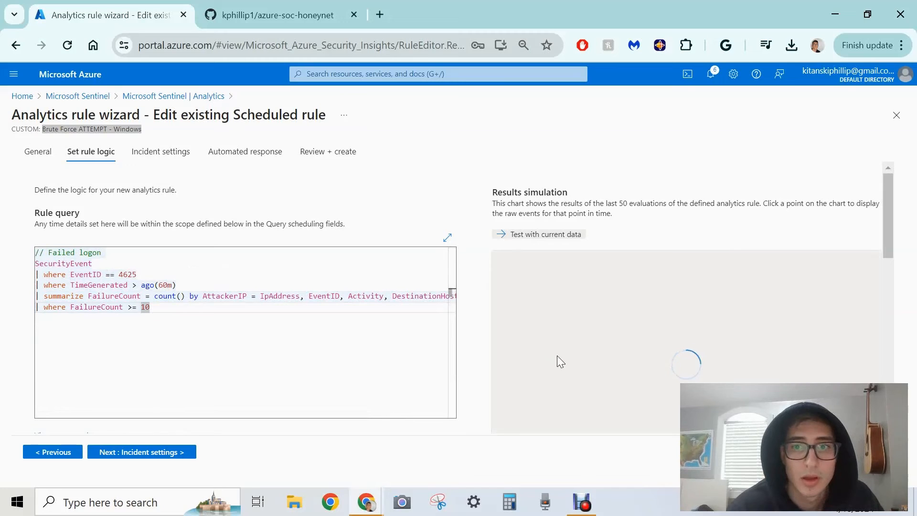
pyautogui.scroll(-1, 557, 356)
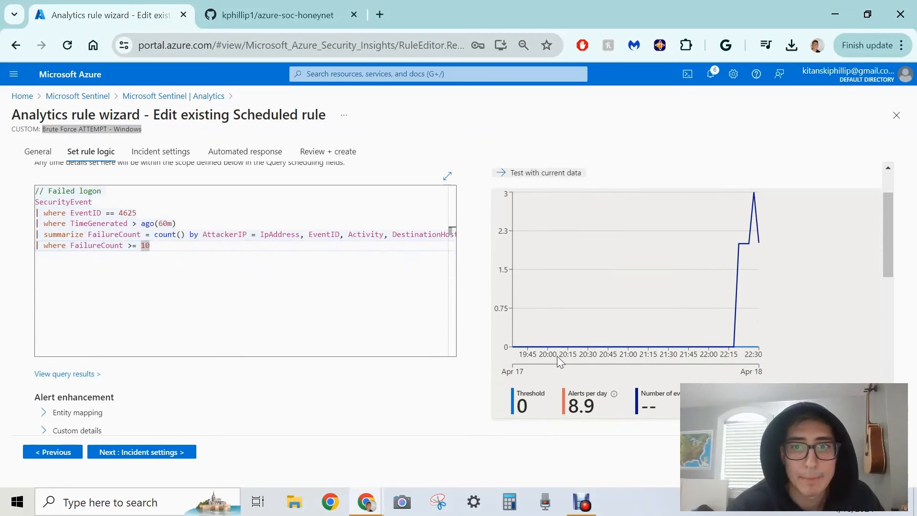
pyautogui.moveTo(743, 340)
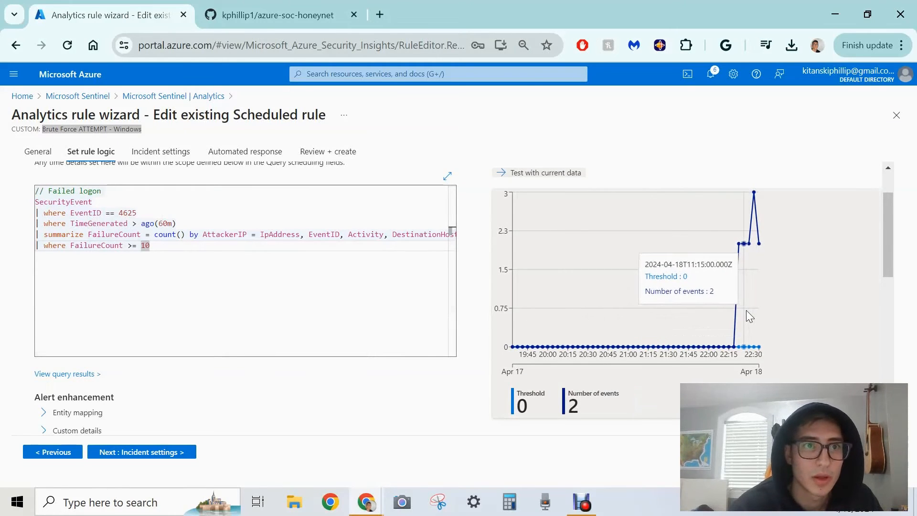
pyautogui.scroll(-2, 258, 391)
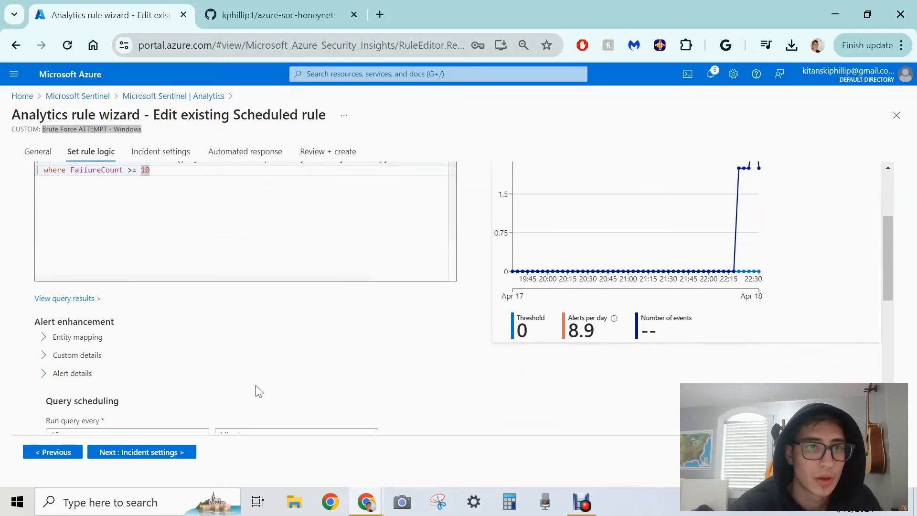
pyautogui.scroll(3, 258, 390)
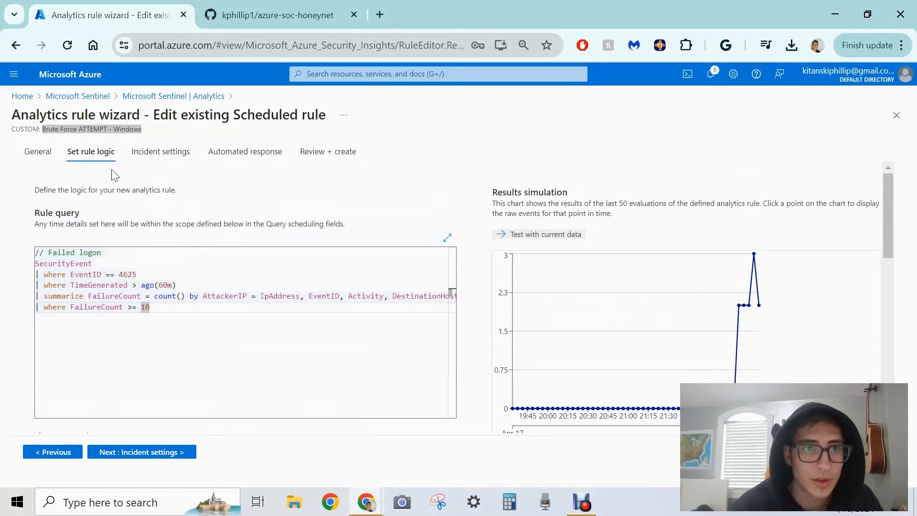
pyautogui.click(139, 96)
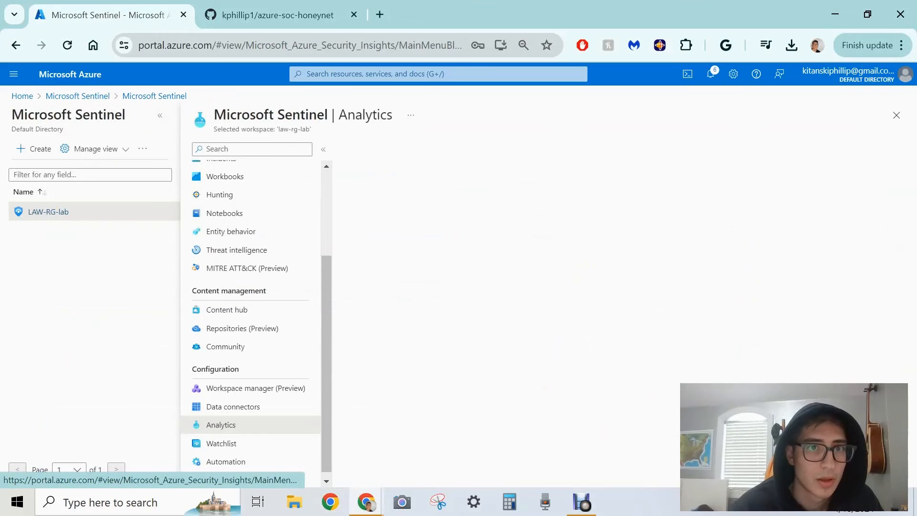
pyautogui.scroll(1, 260, 368)
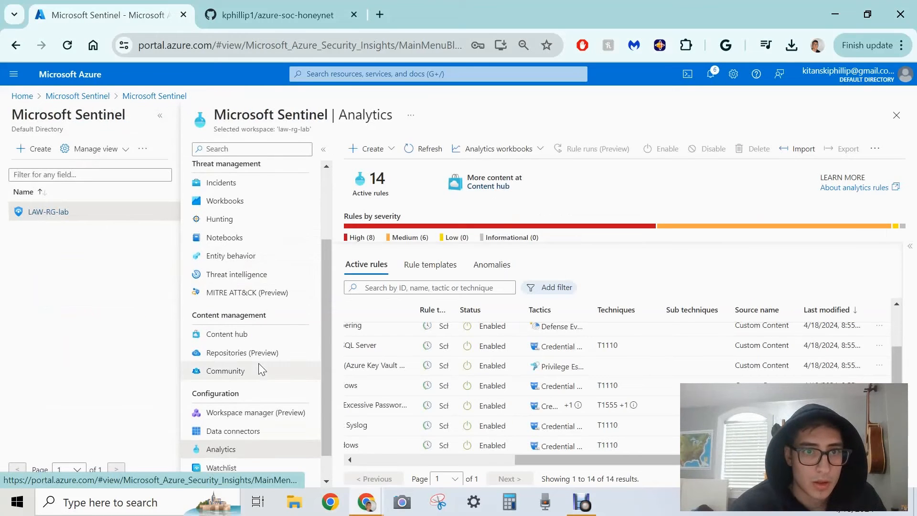
# Step: Open the Incidents page and review the summaries of the privilege escalation, Linux brute-force and Windows brute-force incidents
pyautogui.scroll(1, 259, 368)
pyautogui.click(221, 215)
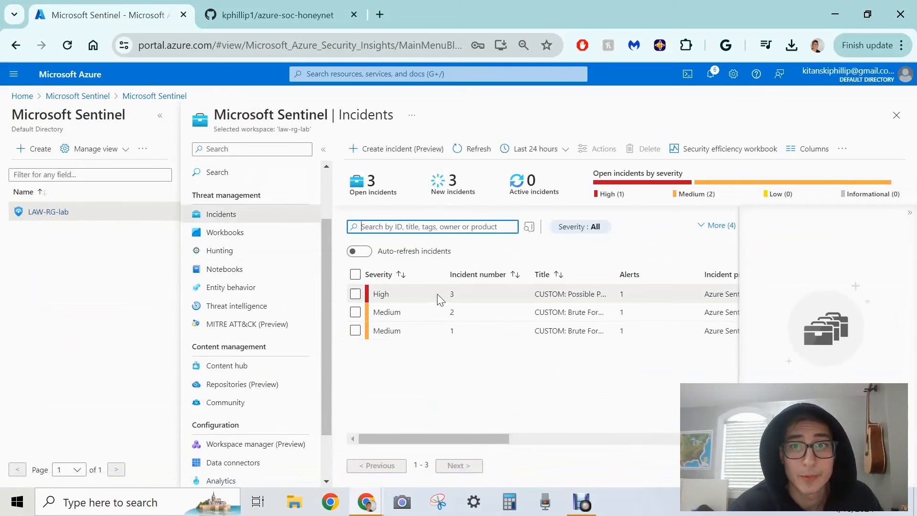
pyautogui.click(466, 293)
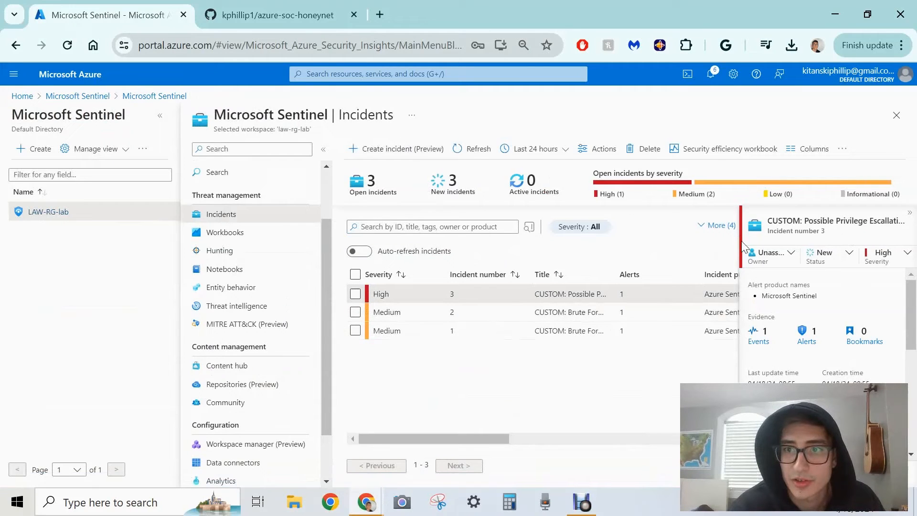
pyautogui.click(489, 312)
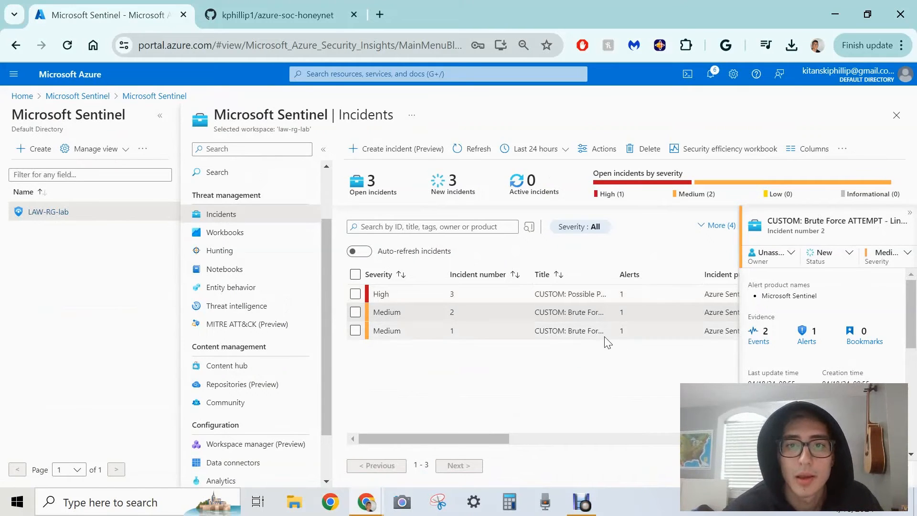
pyautogui.click(531, 328)
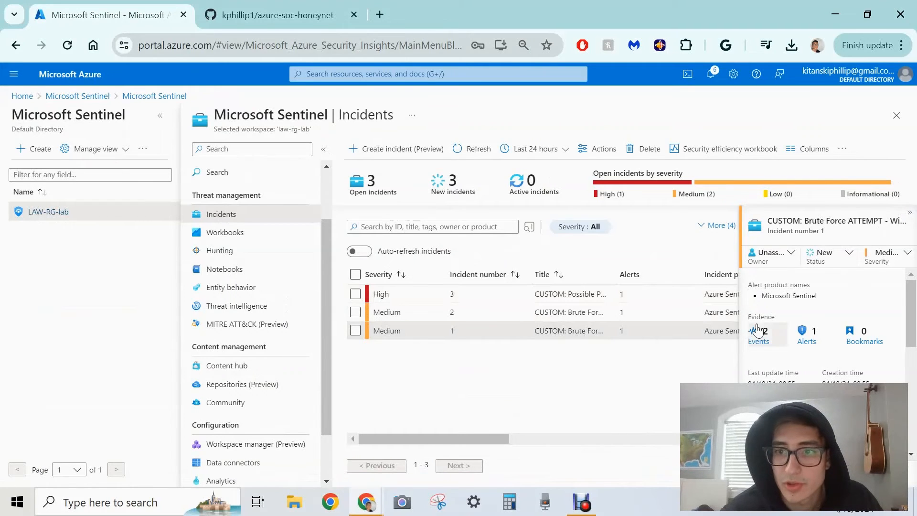
# Step: Open the full details of the CUSTOM: Brute Force ATTEMPT - Windows incident and examine its investigation graph
pyautogui.click(781, 474)
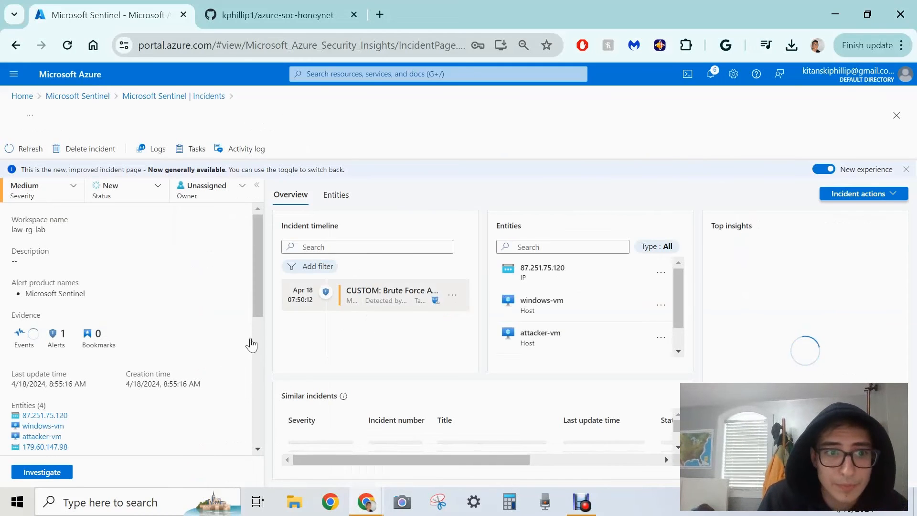
pyautogui.click(54, 475)
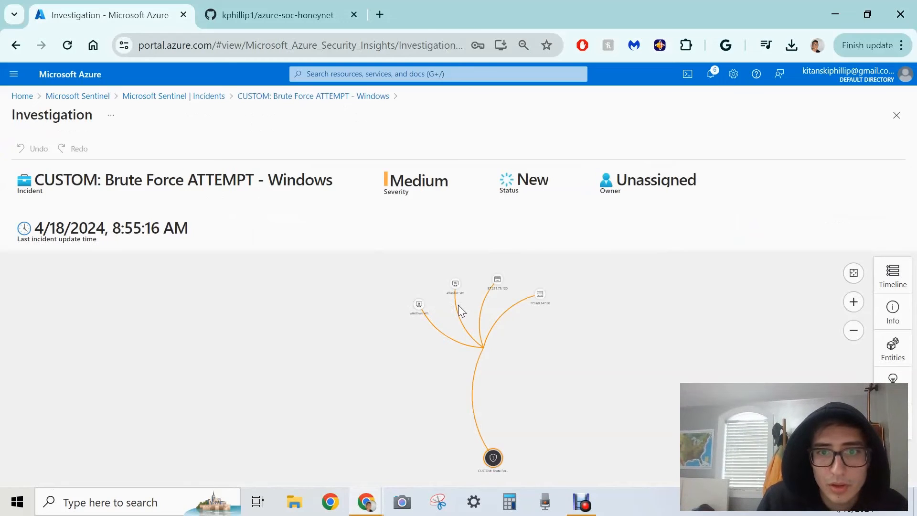
pyautogui.scroll(5, 457, 306)
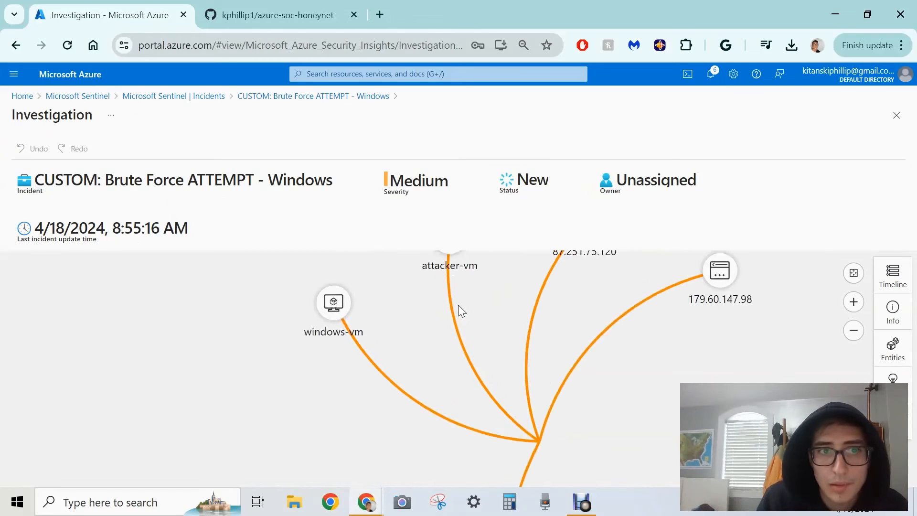
pyautogui.scroll(-5, 458, 307)
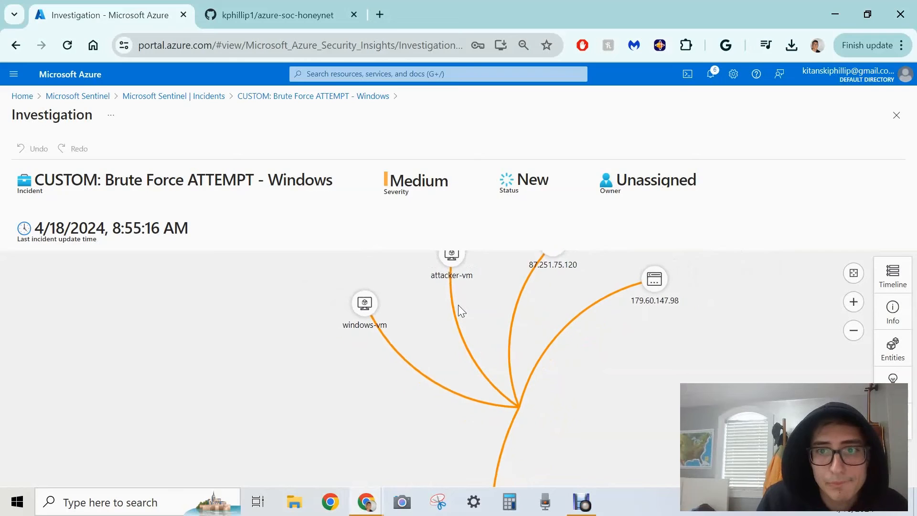
pyautogui.moveTo(539, 322); pyautogui.dragTo(523, 365)
# Step: Inspect the details of the IP entities 87.251.75.120 and 179.60.147.98 and the attacker-vm host in the investigation graph
pyautogui.click(528, 293)
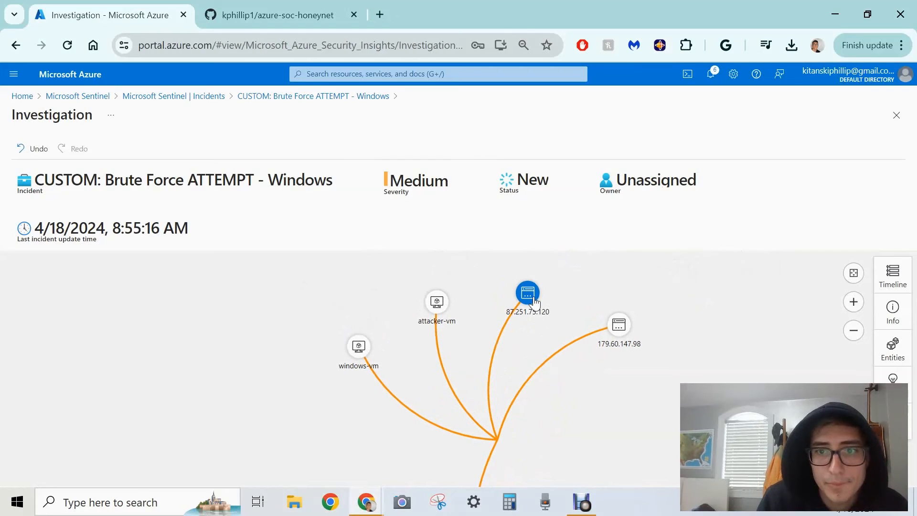
pyautogui.moveTo(594, 326)
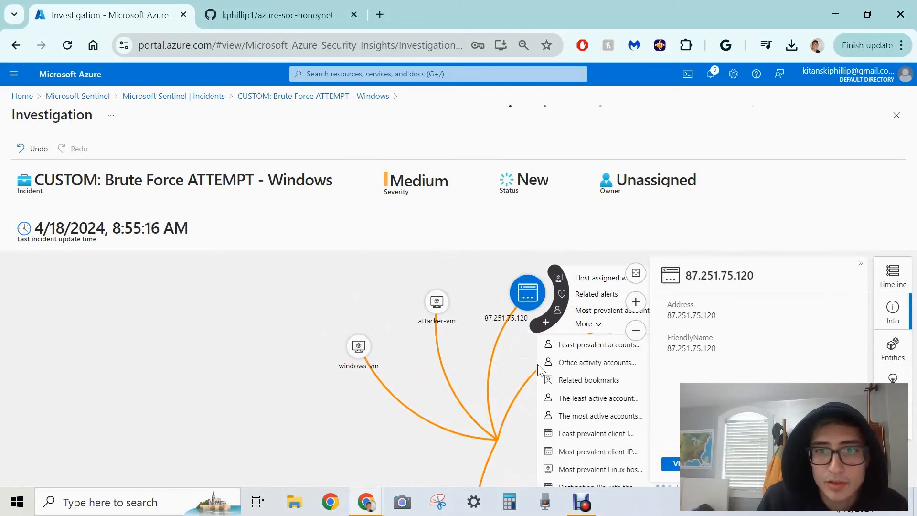
pyautogui.click(617, 327)
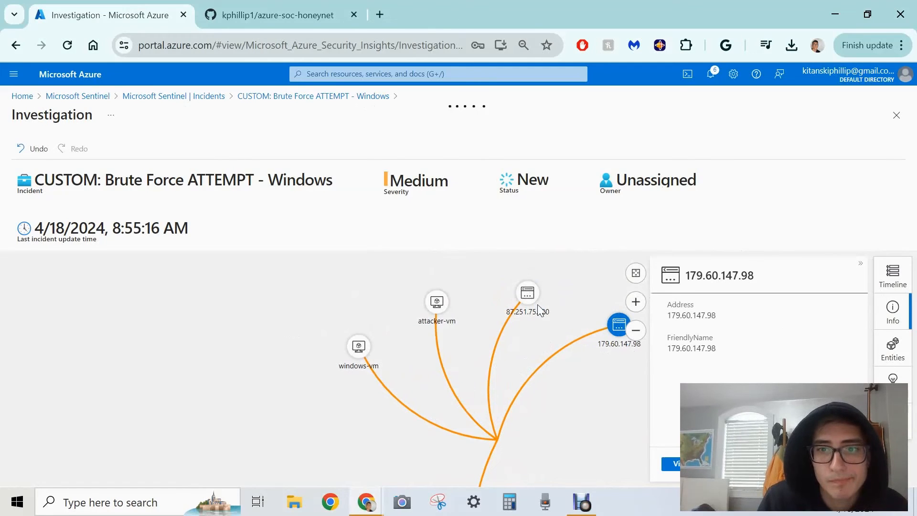
pyautogui.click(527, 294)
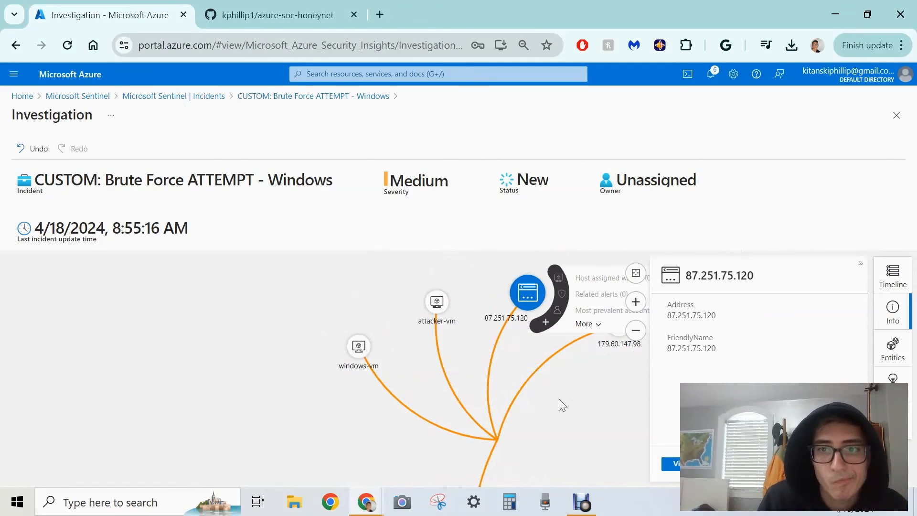
pyautogui.scroll(-3, 558, 399)
pyautogui.moveTo(517, 328); pyautogui.dragTo(463, 280)
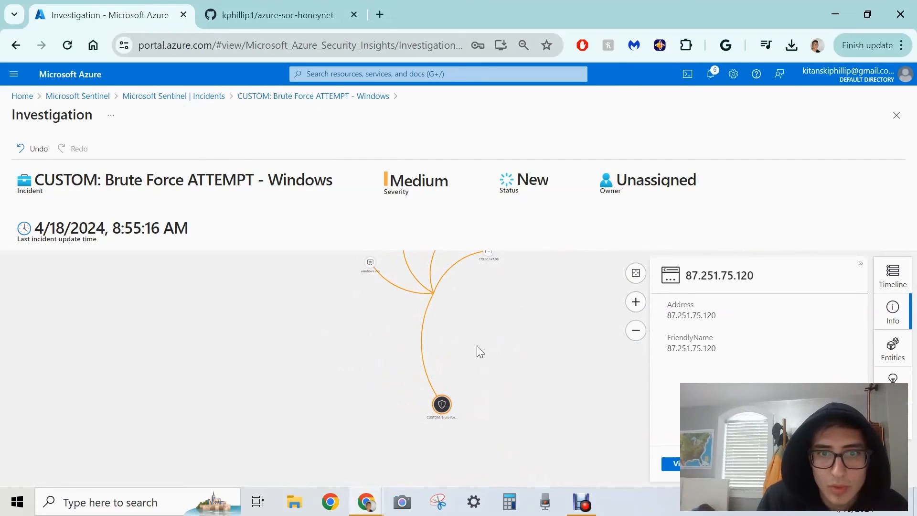
pyautogui.moveTo(480, 351); pyautogui.dragTo(511, 432)
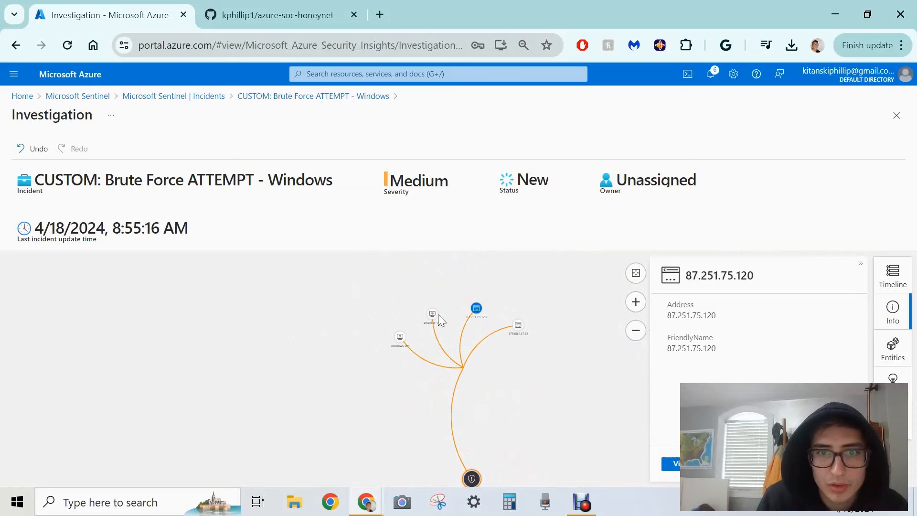
pyautogui.click(434, 315)
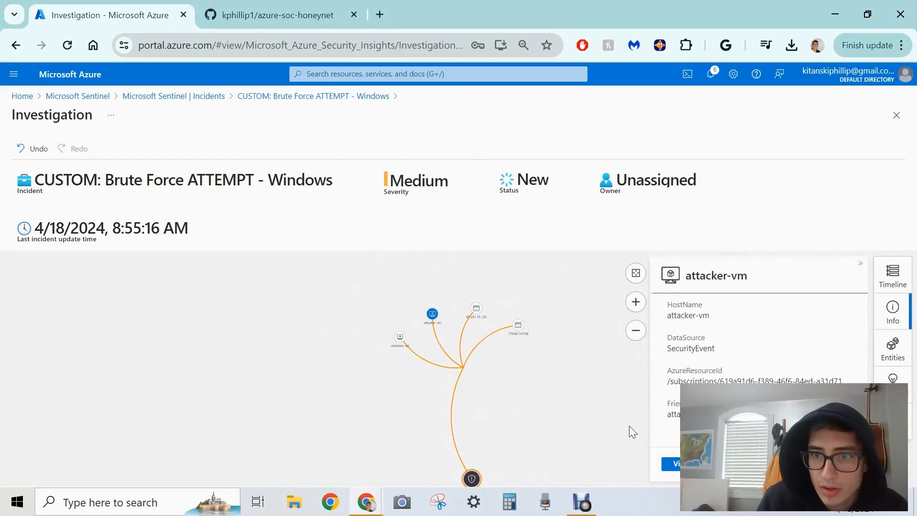
pyautogui.click(459, 419)
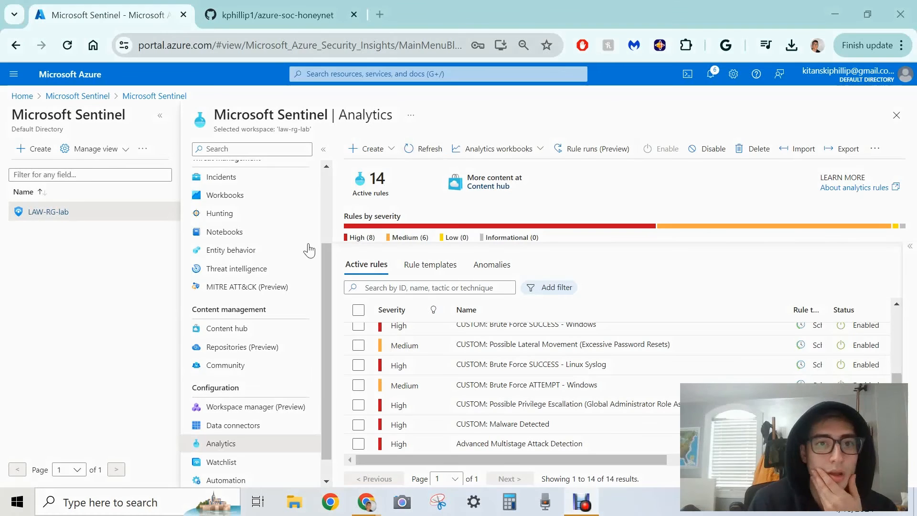
# Step: Return to the Incidents page and check the summary of the high-severity privilege escalation incident
pyautogui.click(222, 177)
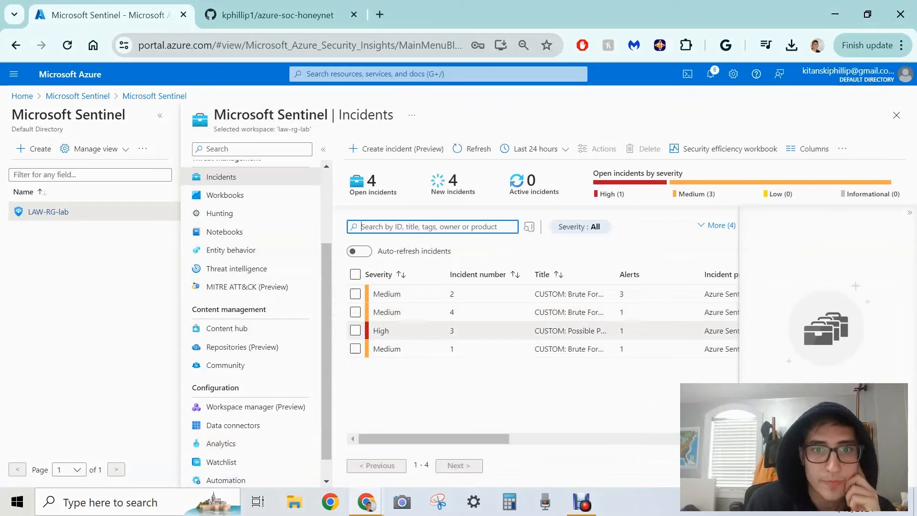
pyautogui.click(468, 334)
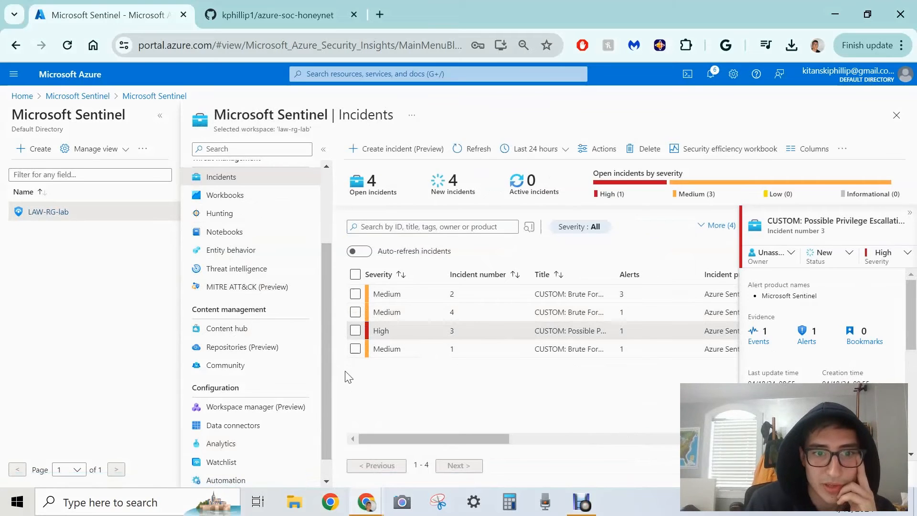
# Step: Open the analytics rules, widen the Name column, and locate the CUSTOM: Brute Force ATTEMPT - Linux Syslog rule, leaving it unselected
pyautogui.scroll(-1, 270, 396)
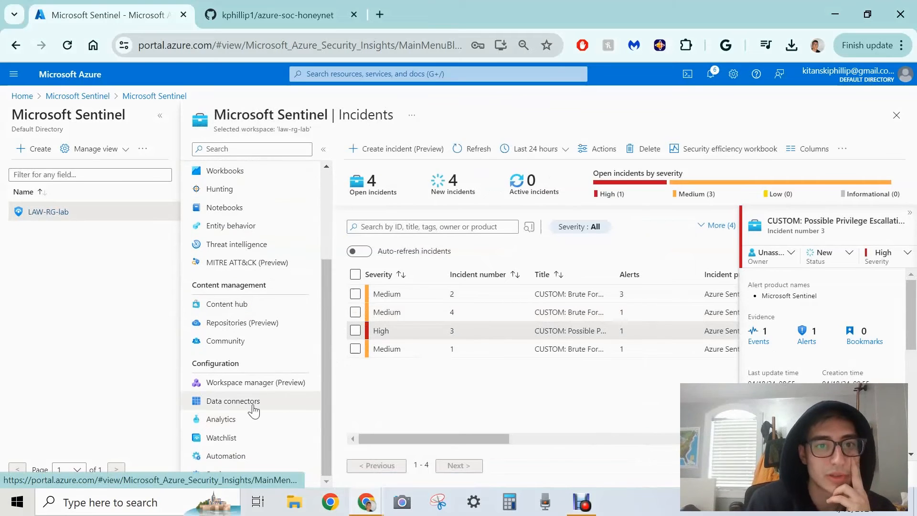
pyautogui.click(238, 427)
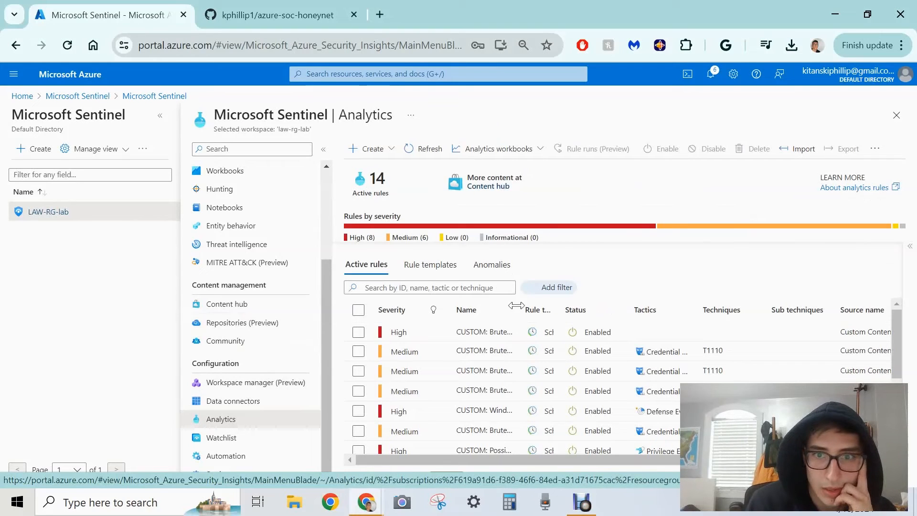
pyautogui.moveTo(602, 318); pyautogui.dragTo(607, 317)
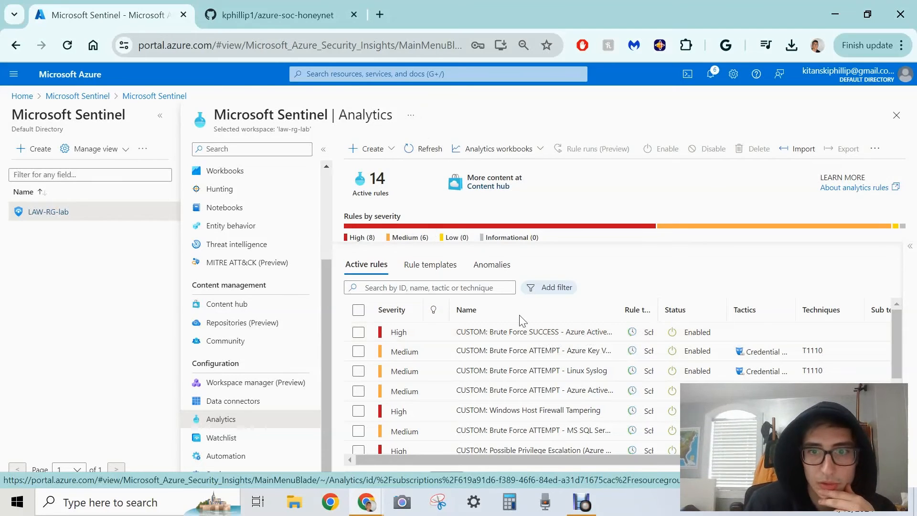
pyautogui.click(572, 374)
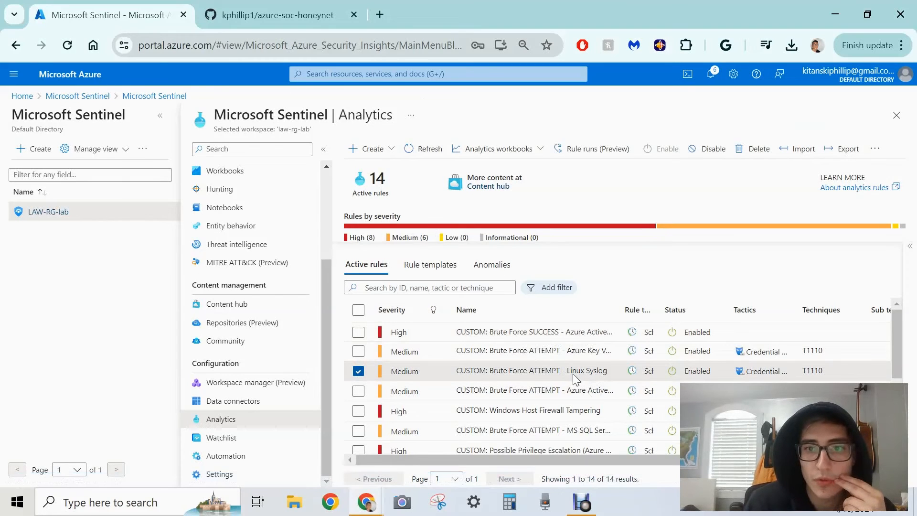
pyautogui.click(360, 372)
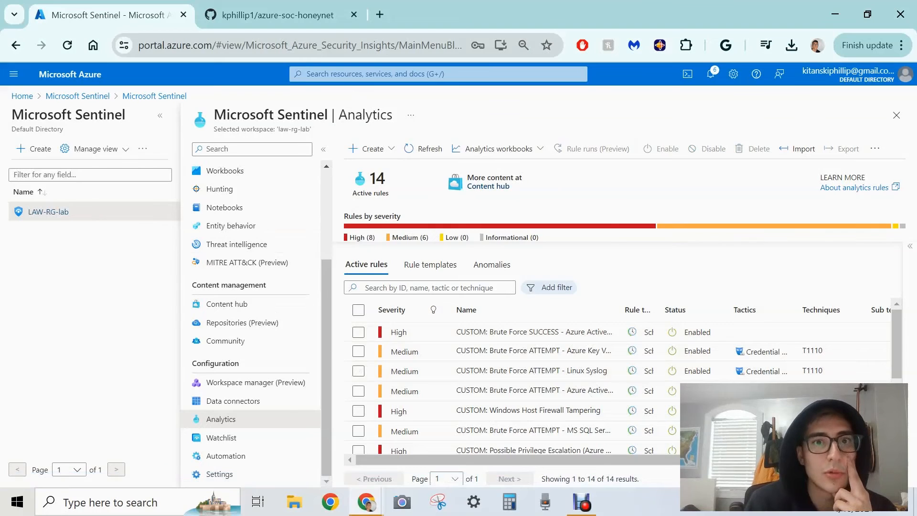
pyautogui.click(348, 74)
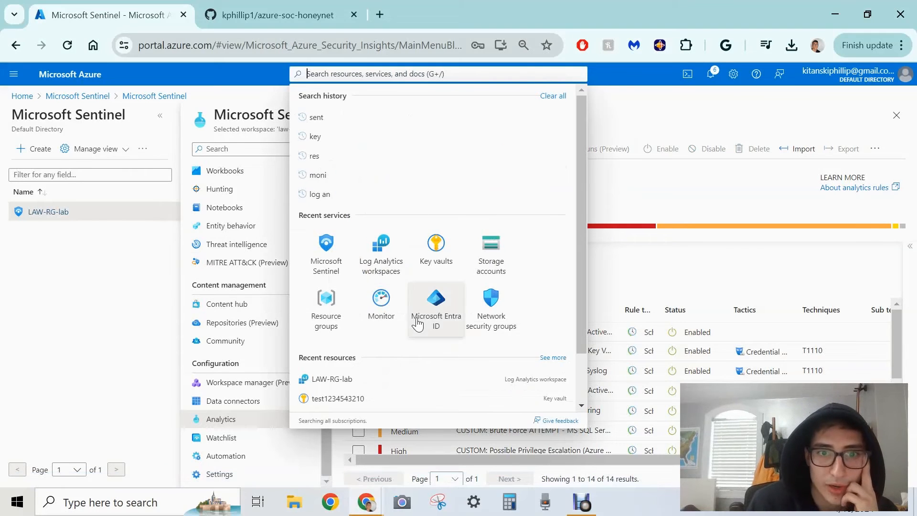
pyautogui.write('n')
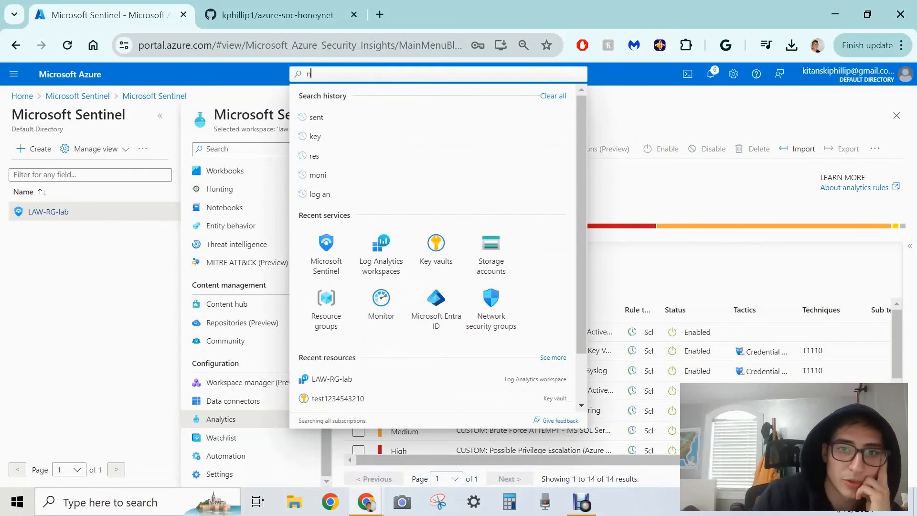
pyautogui.press('Escape')
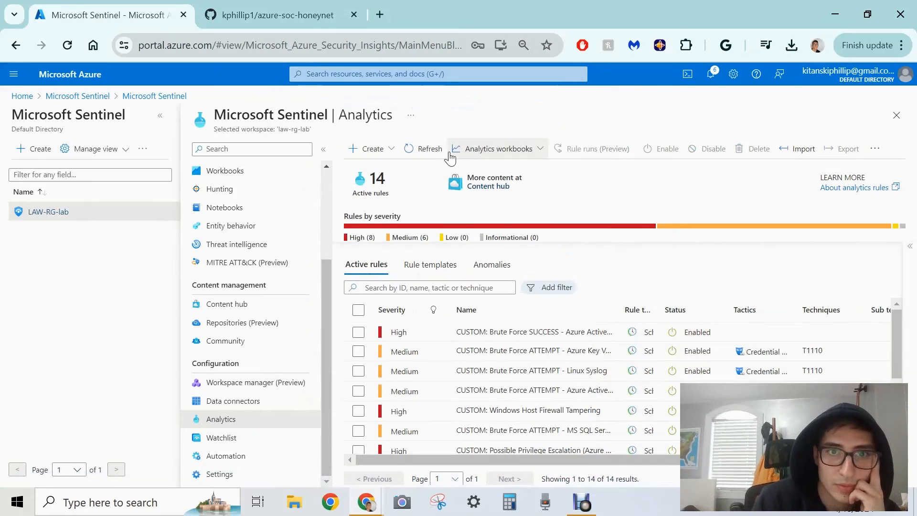
# Step: Search the portal for "network se" and open the Network security groups service
pyautogui.click(465, 75)
pyautogui.write('net')
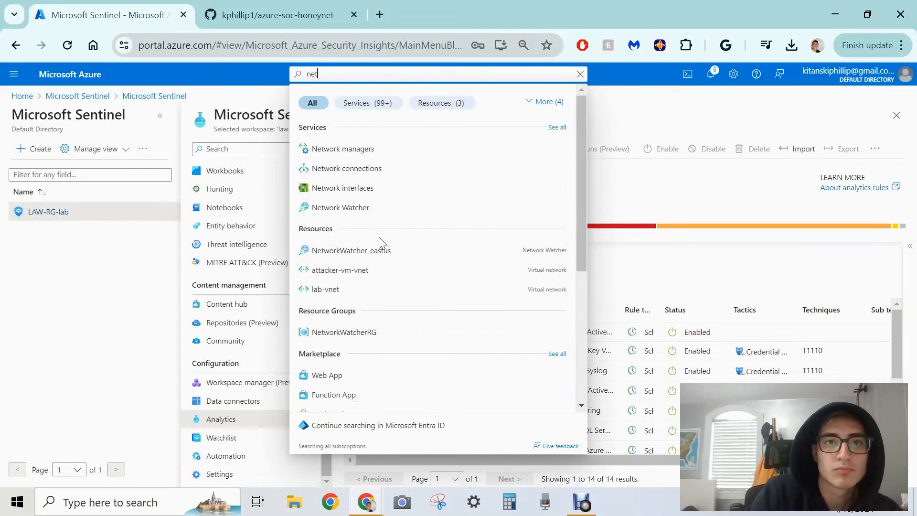
pyautogui.write('work')
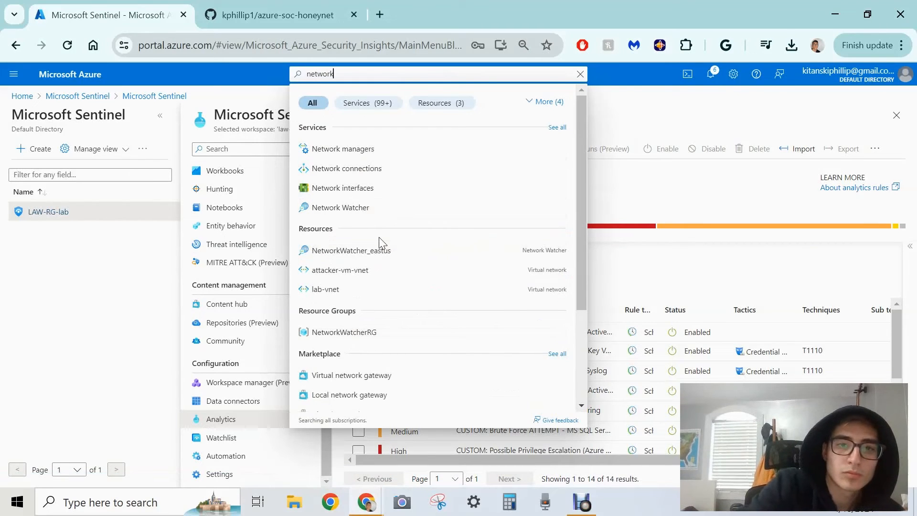
pyautogui.write(' se')
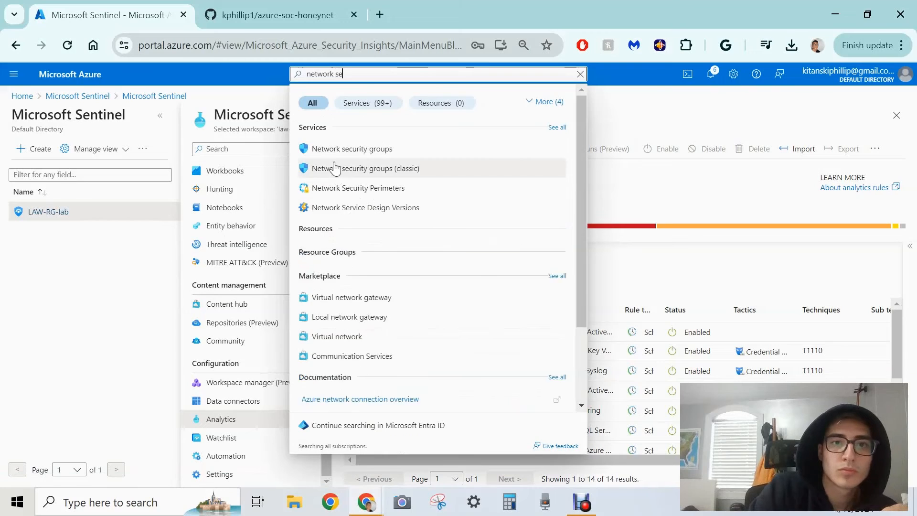
pyautogui.click(335, 153)
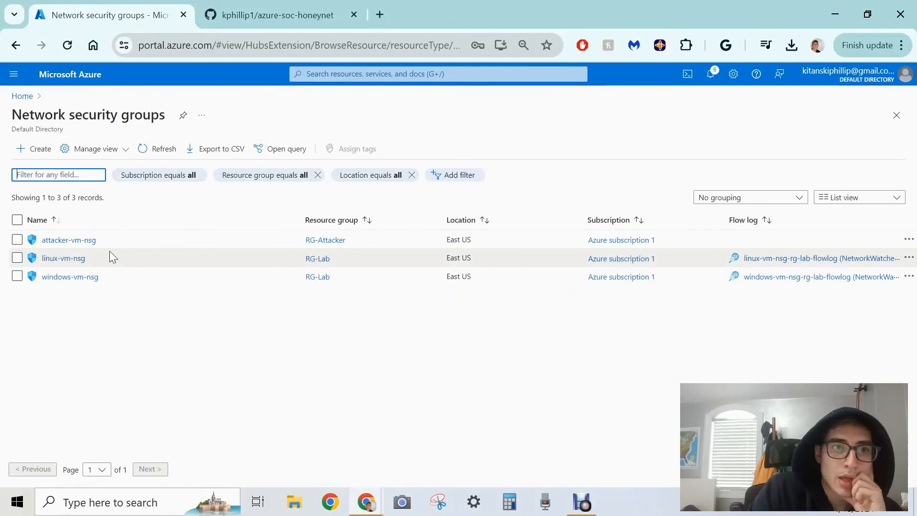
# Step: Restrict the AllowAnyCustomAnyInbound rule of linux-vm-nsg to the source My IP address and save it
pyautogui.click(57, 278)
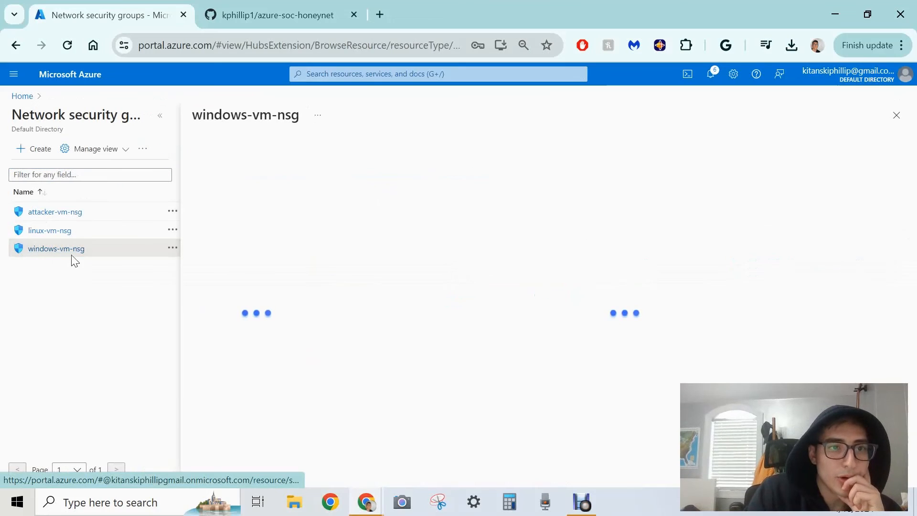
pyautogui.click(62, 234)
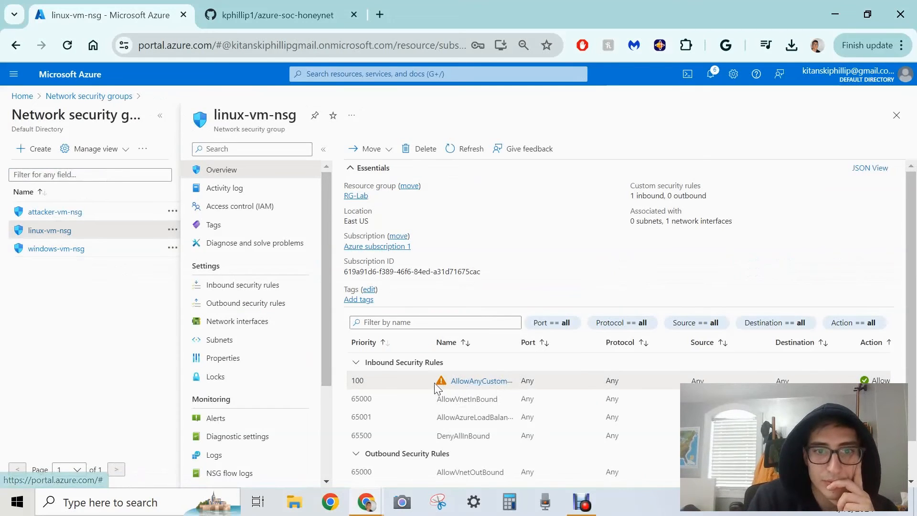
pyautogui.click(473, 380)
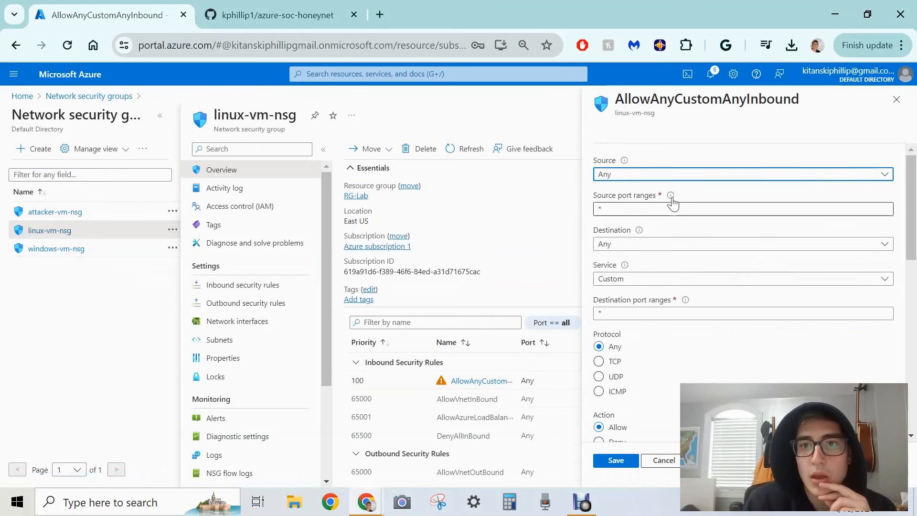
pyautogui.moveTo(670, 195)
pyautogui.click(810, 175)
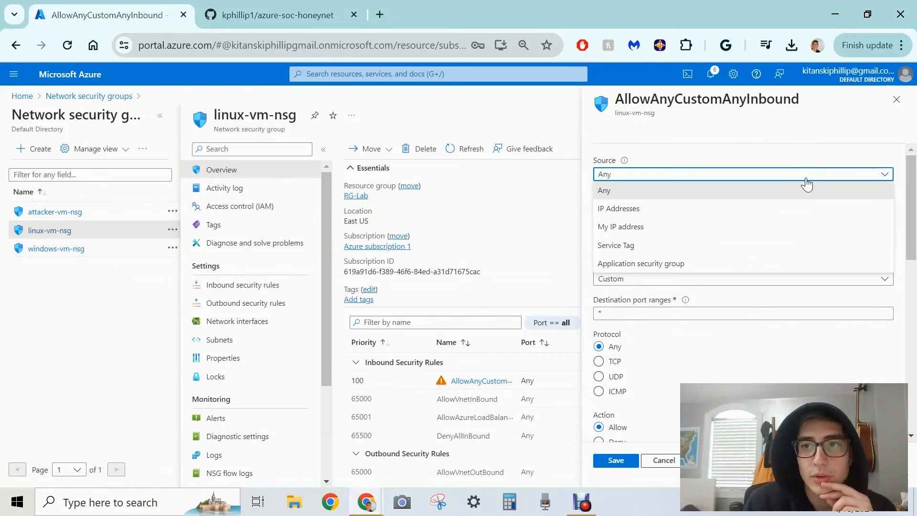
pyautogui.click(709, 226)
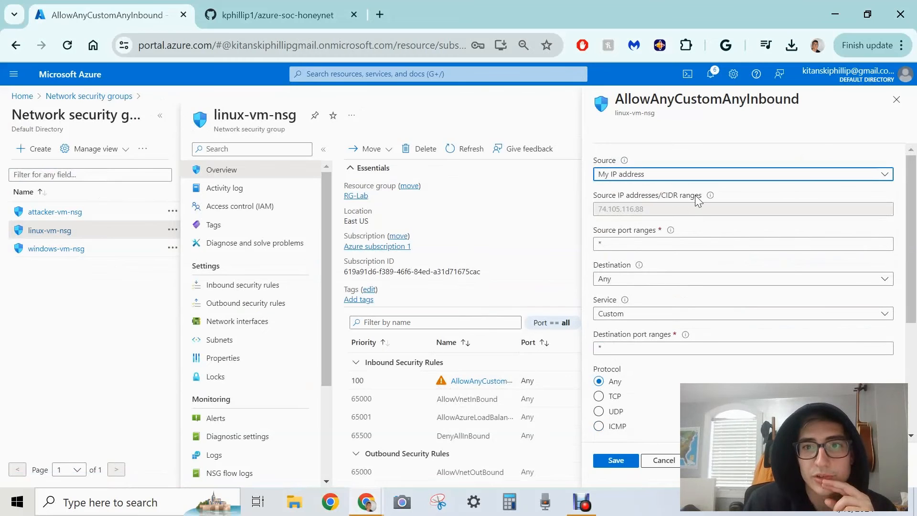
pyautogui.scroll(-3, 669, 232)
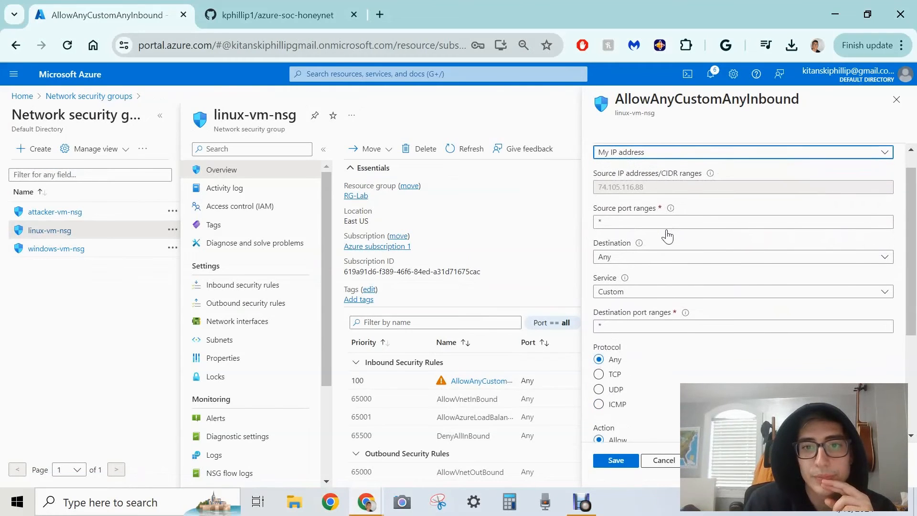
pyautogui.scroll(5, 667, 236)
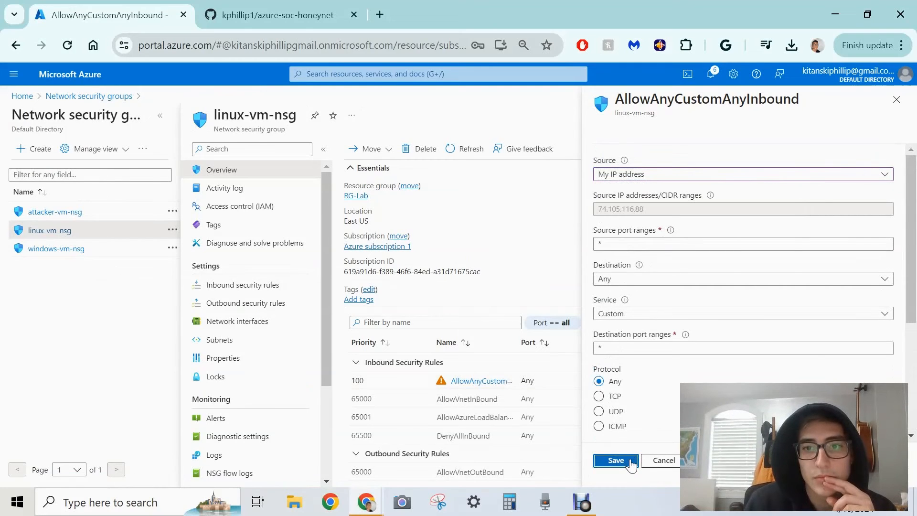
pyautogui.click(581, 503)
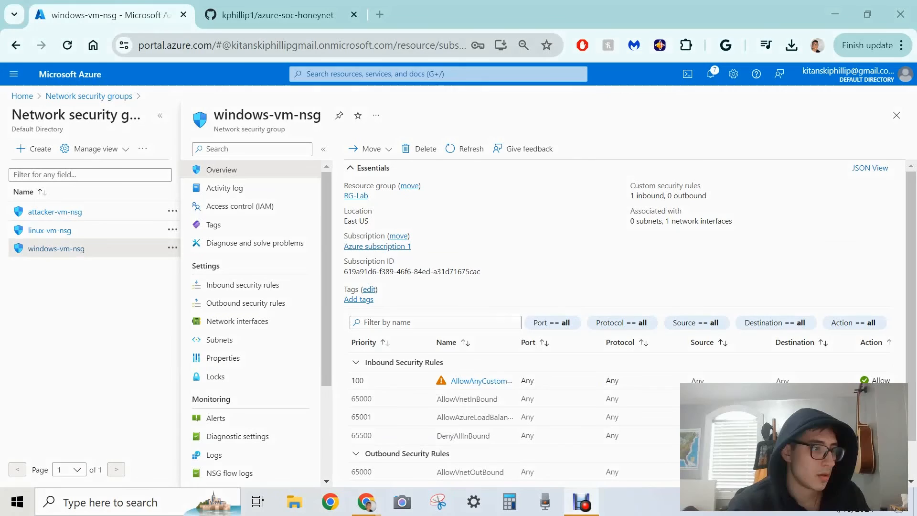
# Step: Set the source of the AllowAnyCustomAnyInbound rule in windows-vm-nsg to My IP address and save the rule
pyautogui.click(495, 380)
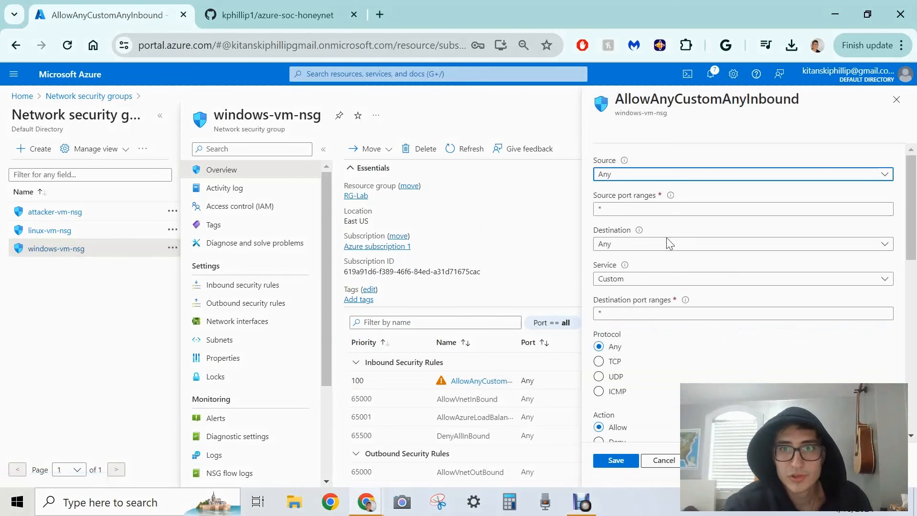
pyautogui.click(630, 175)
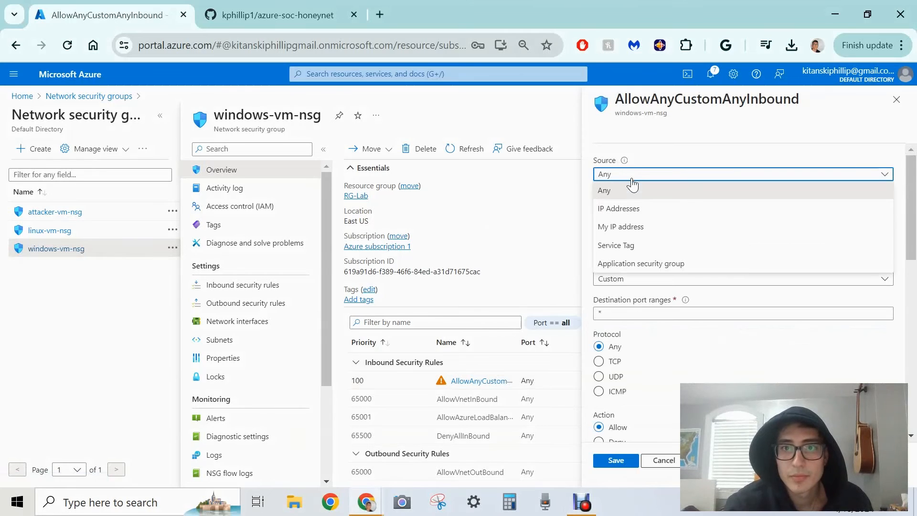
pyautogui.click(616, 207)
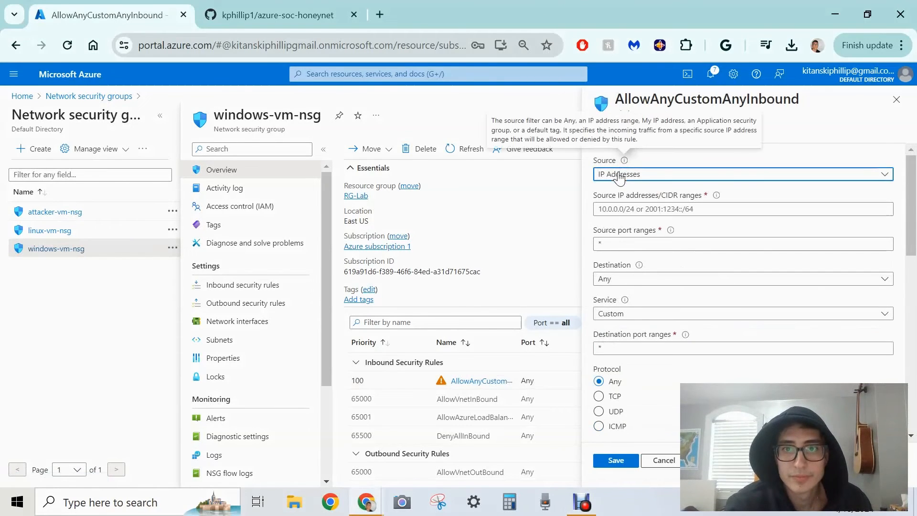
pyautogui.click(623, 174)
pyautogui.click(616, 226)
pyautogui.click(623, 465)
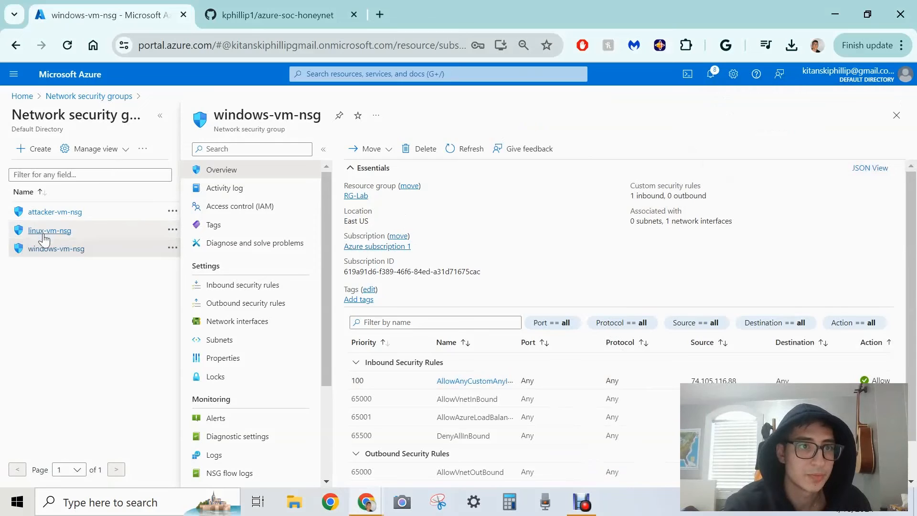
# Step: Go to Microsoft Sentinel and open the Incidents page of the LAW-RG-lab workspace
pyautogui.rightClick(370, 75)
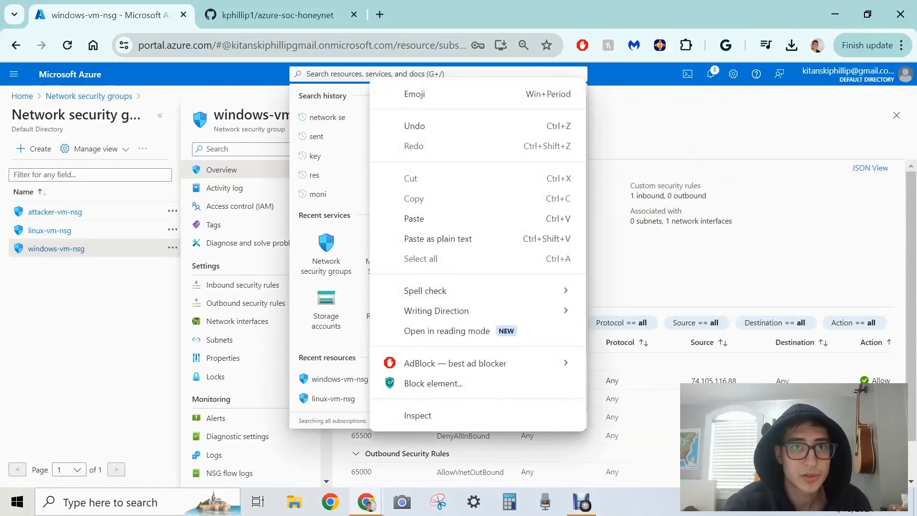
pyautogui.click(334, 225)
pyautogui.click(380, 244)
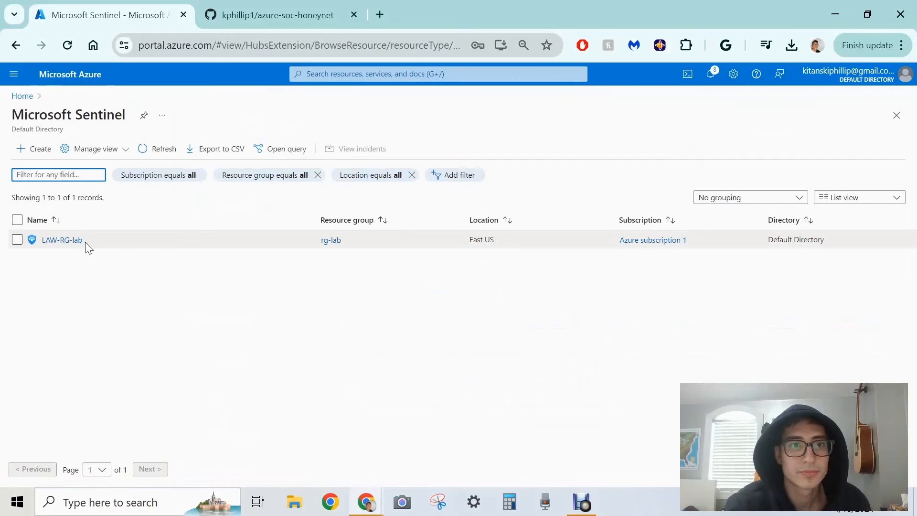
pyautogui.click(84, 242)
pyautogui.click(230, 285)
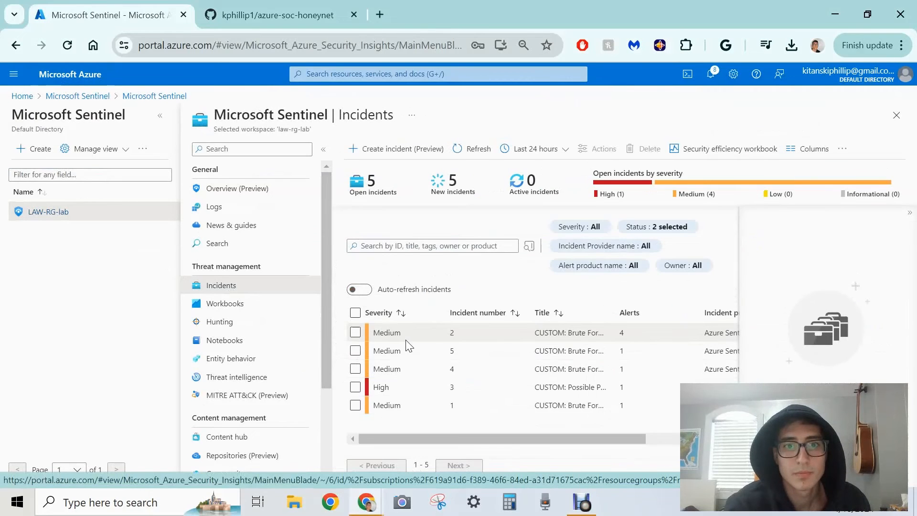
# Step: Select incident number 5, the Windows brute force attempt, and assign it to your own account
pyautogui.click(420, 307)
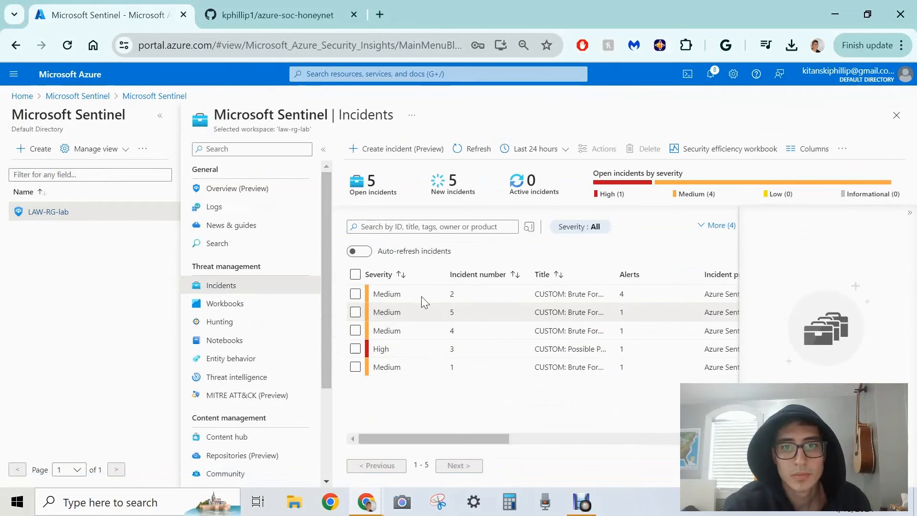
pyautogui.click(450, 298)
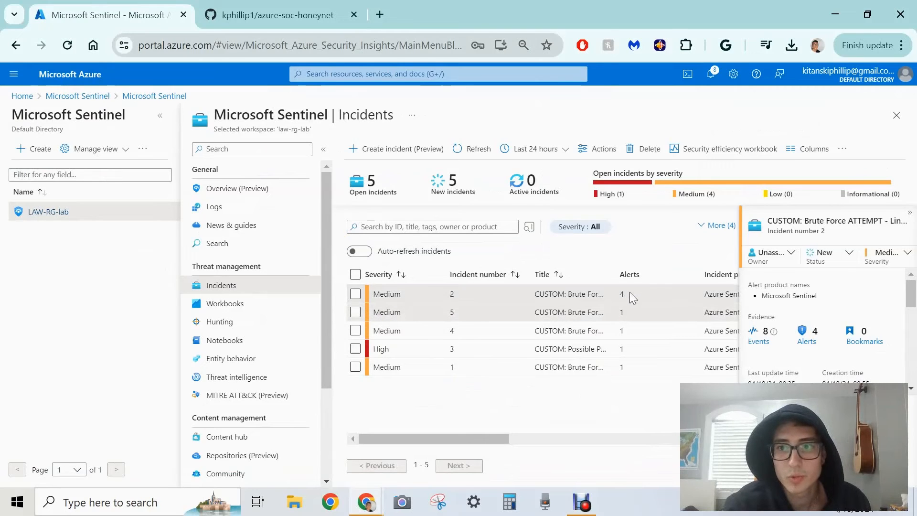
pyautogui.click(629, 316)
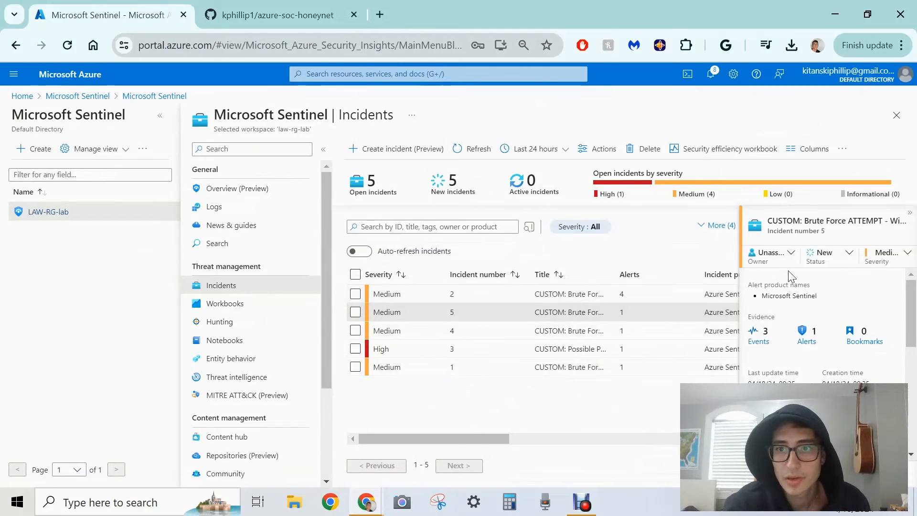
pyautogui.click(771, 254)
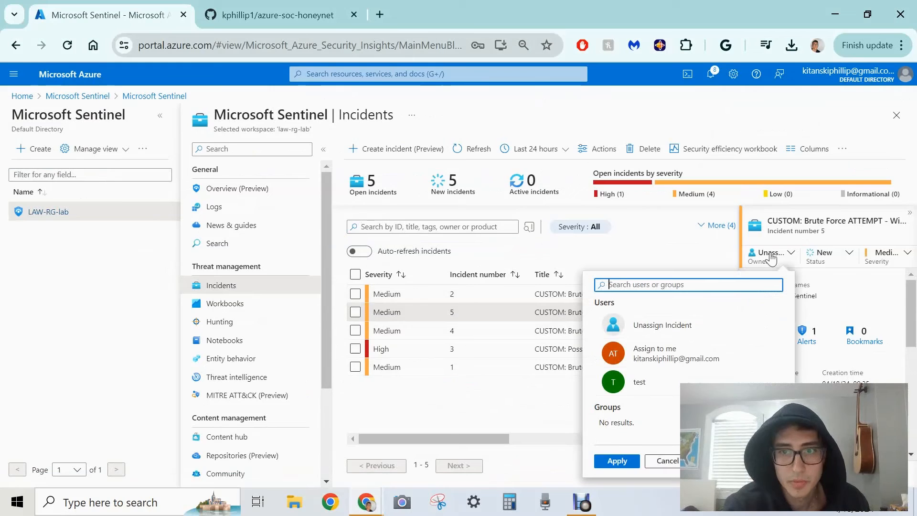
pyautogui.click(684, 359)
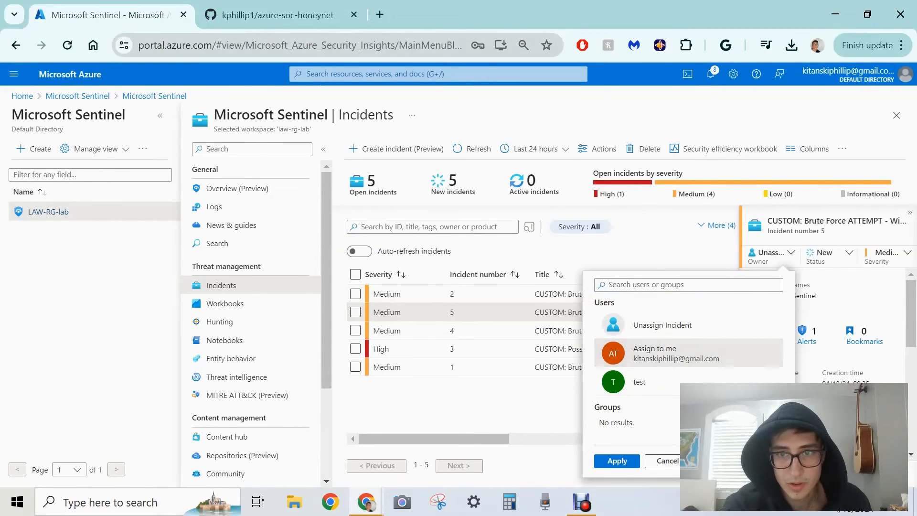
pyautogui.click(617, 461)
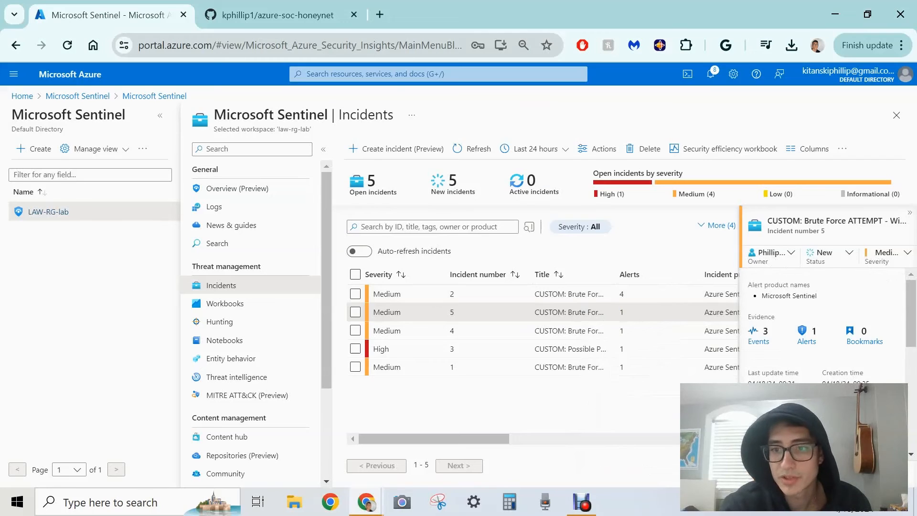
# Step: Close incident 5 with the classification True Positive - Suspicious activity and a comment starting with "Hard"
pyautogui.click(834, 263)
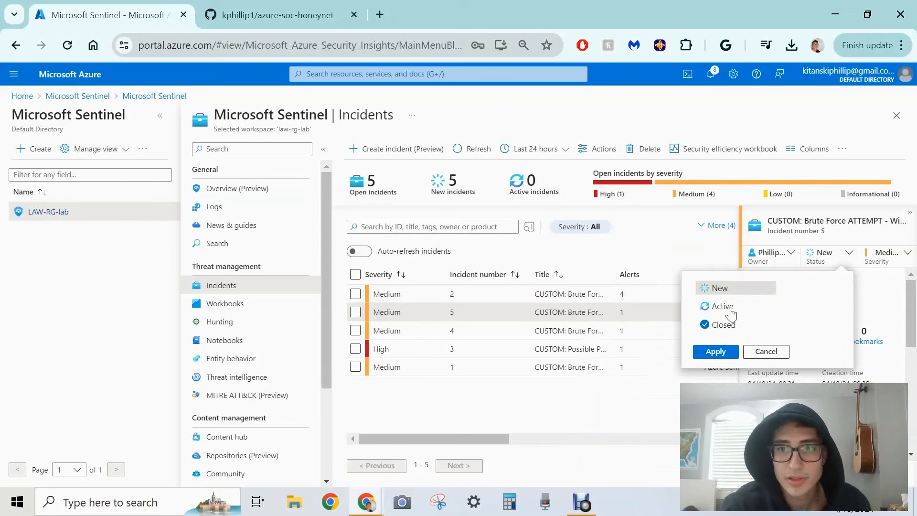
pyautogui.click(709, 327)
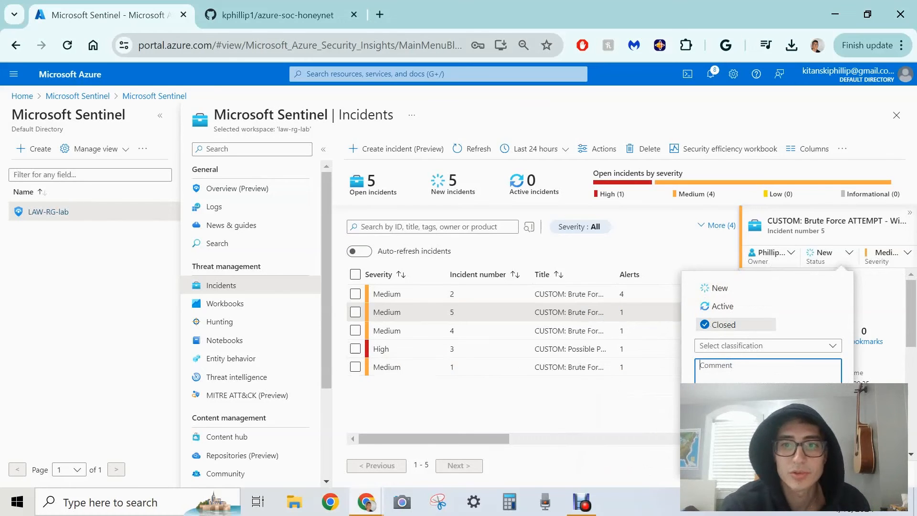
pyautogui.click(757, 345)
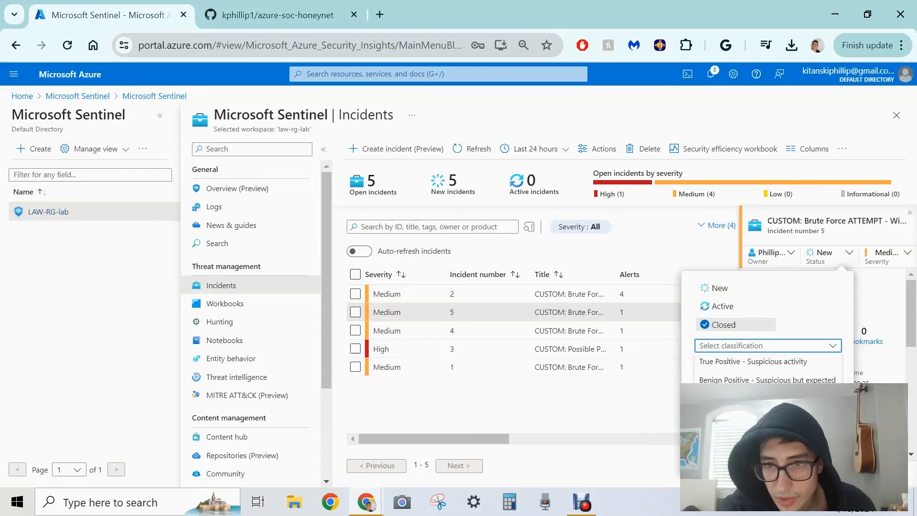
pyautogui.click(728, 362)
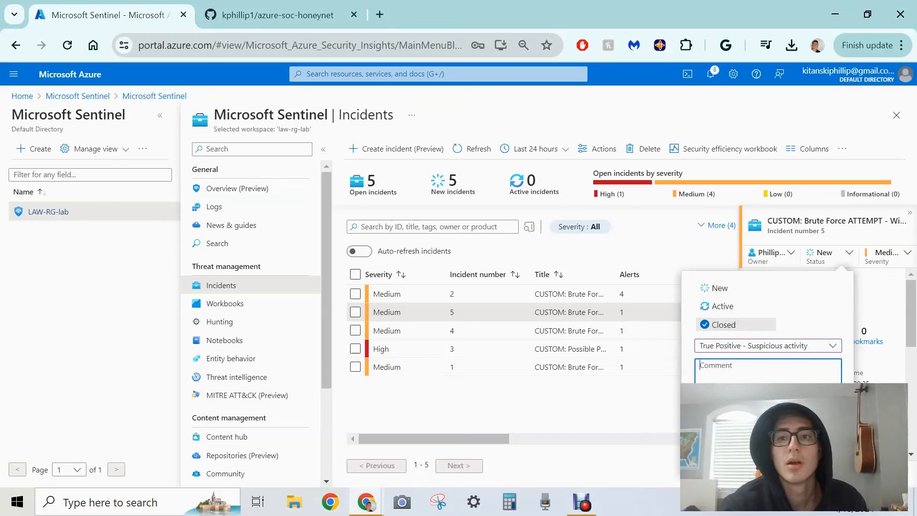
pyautogui.write('Ha')
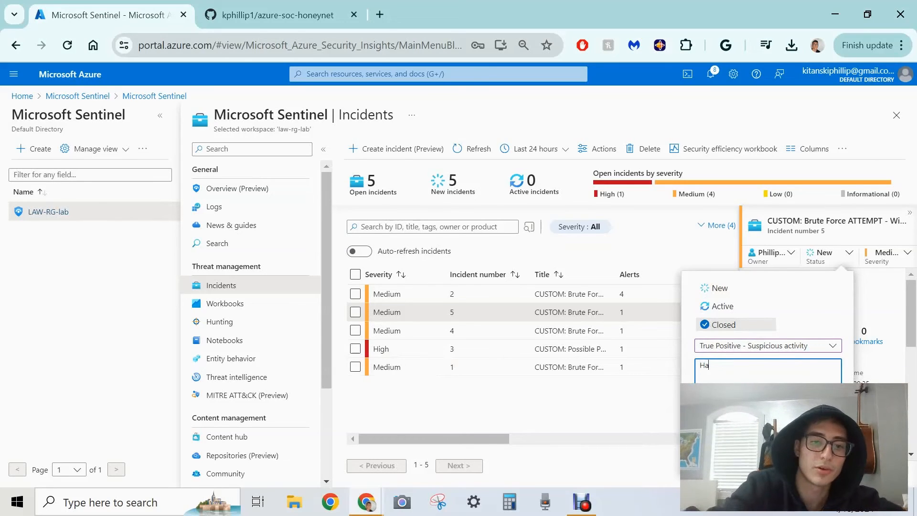
pyautogui.write('rddend')
pyautogui.press('BackSpace')
pyautogui.press('BackSpace')
pyautogui.press('BackSpace')
pyautogui.write('dend')
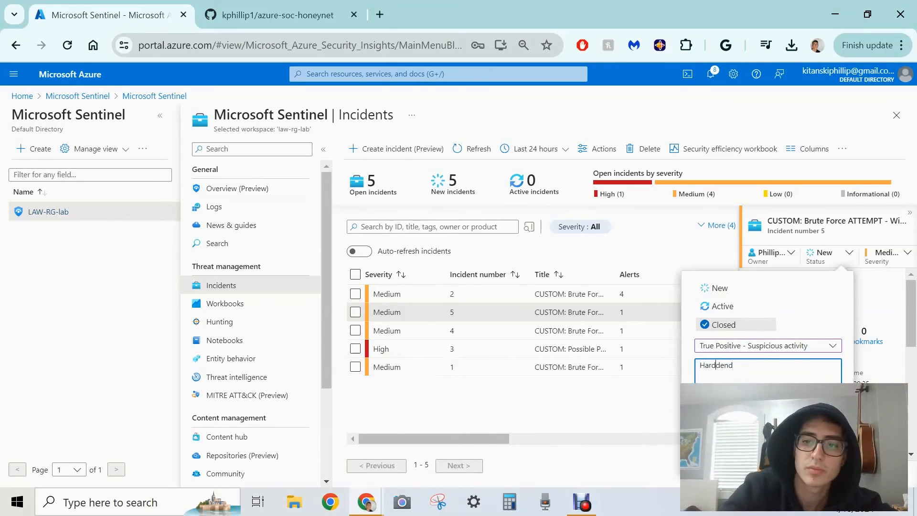
pyautogui.click(728, 365)
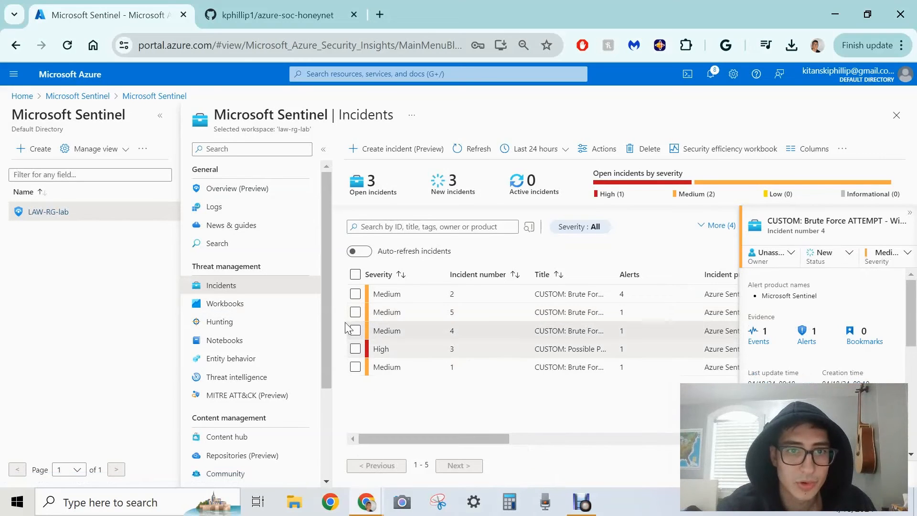
# Step: Open the windows-vm virtual machine from the portal's home page and copy its public IP address
pyautogui.click(73, 79)
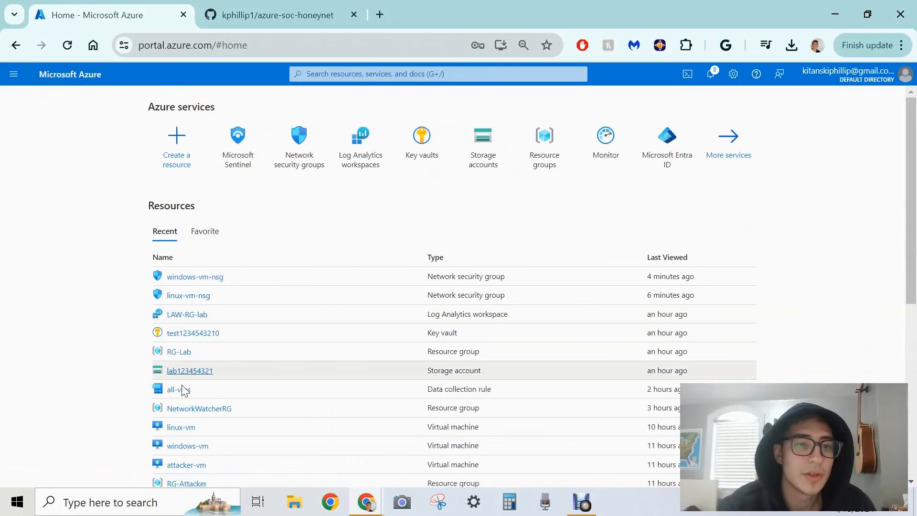
pyautogui.click(186, 446)
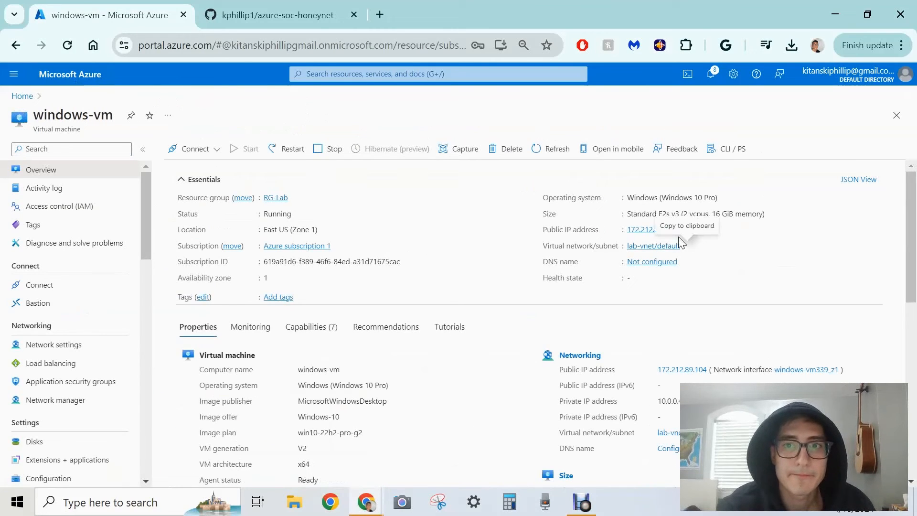
pyautogui.click(683, 231)
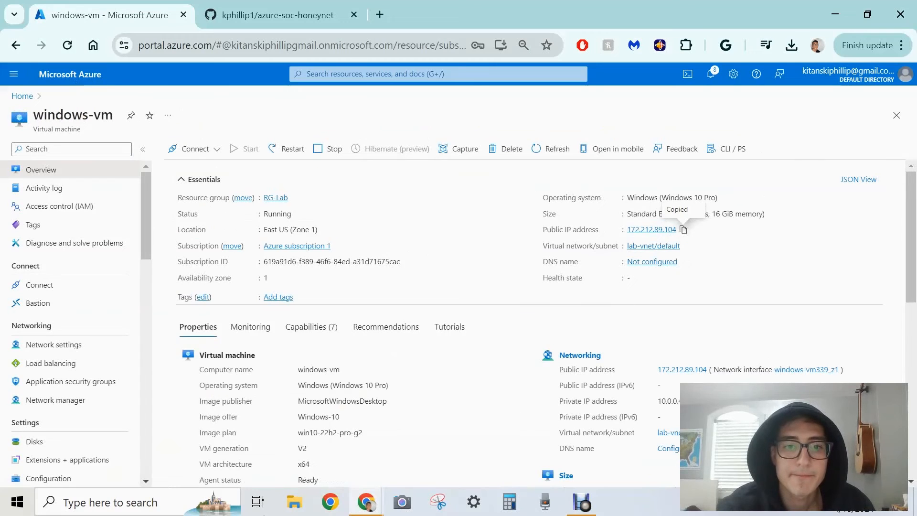
# Step: Switch to Remote Desktop Connection and enter the copied address 172.212.89.104 as the computer
pyautogui.click(128, 507)
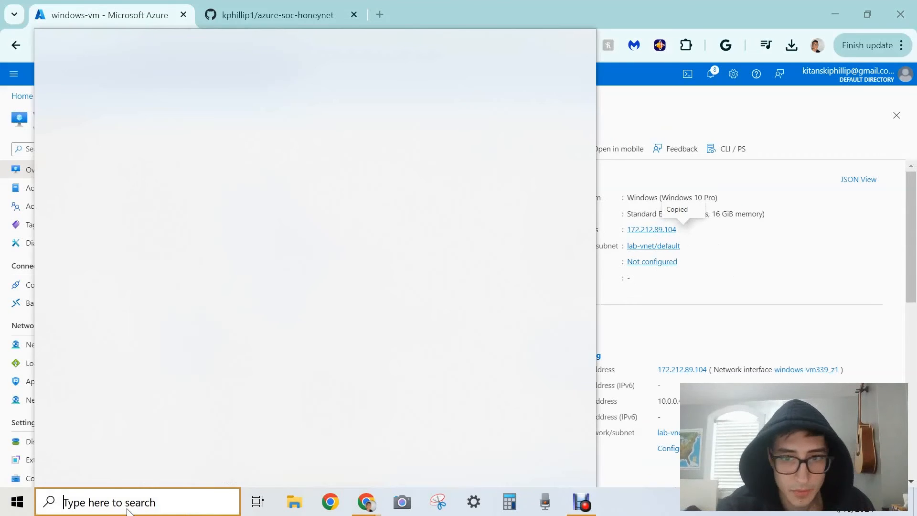
pyautogui.write('re')
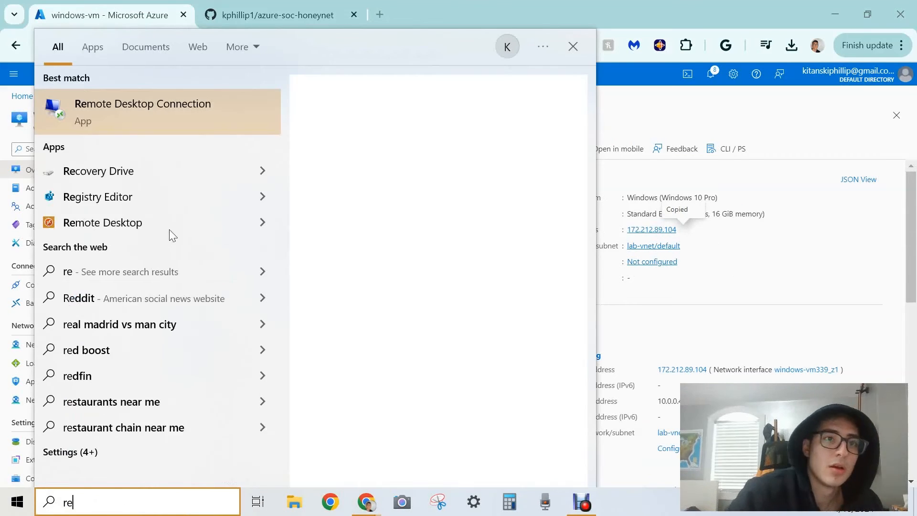
pyautogui.click(127, 117)
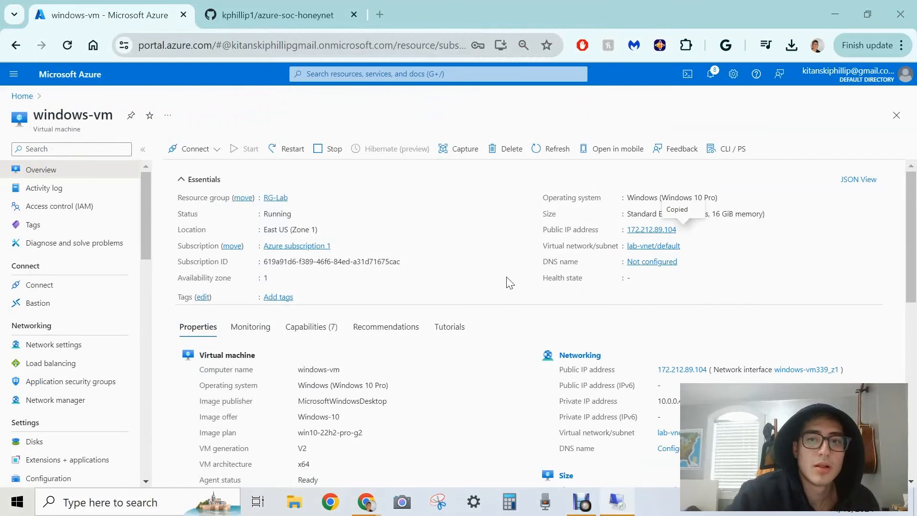
pyautogui.hotkey('ctrl', 'v')
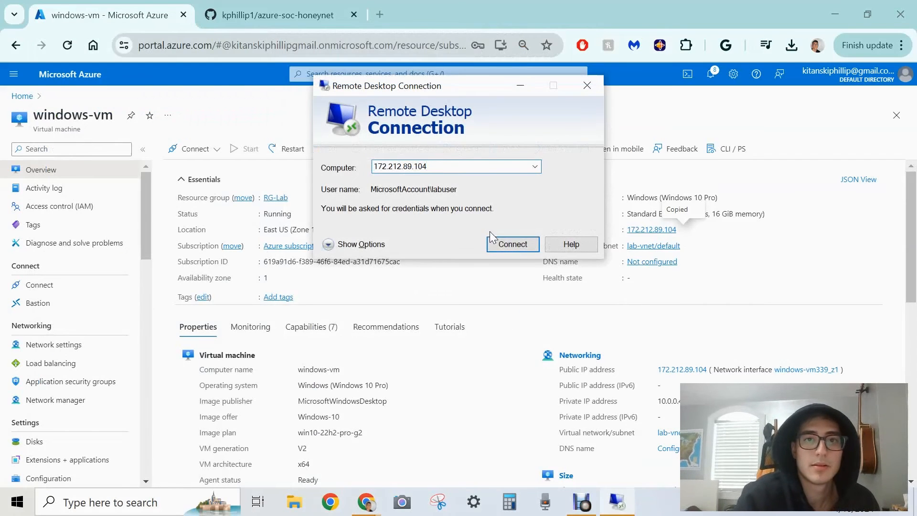
# Step: Connect to windows-vm as labuser, entering the account password and accepting the untrusted certificate
pyautogui.click(506, 245)
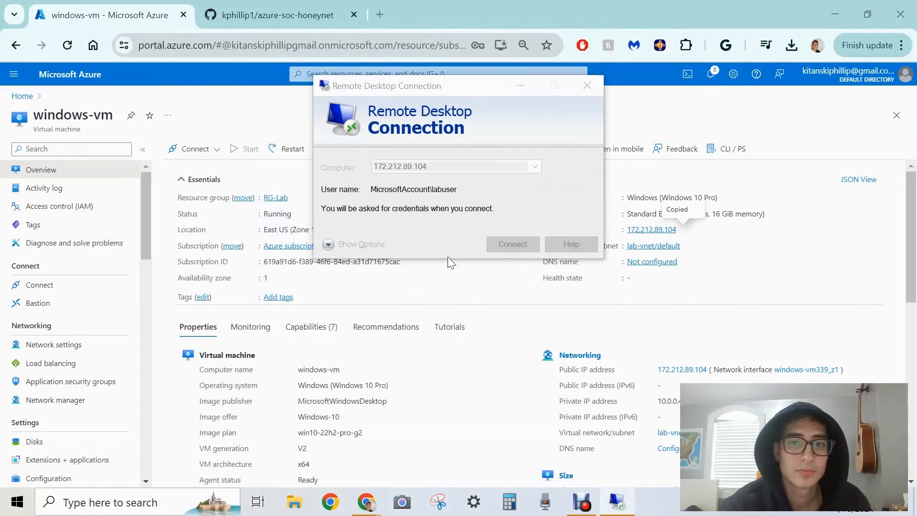
pyautogui.write('•••••')
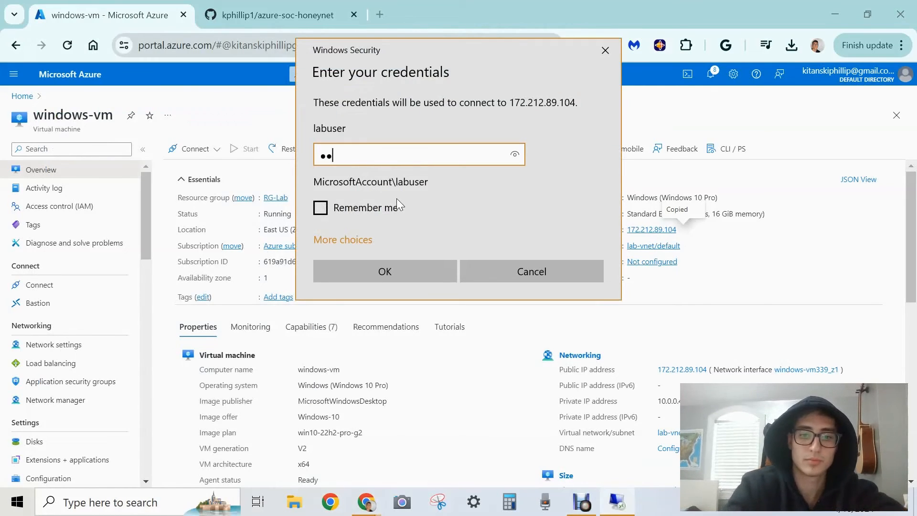
pyautogui.write('••••••')
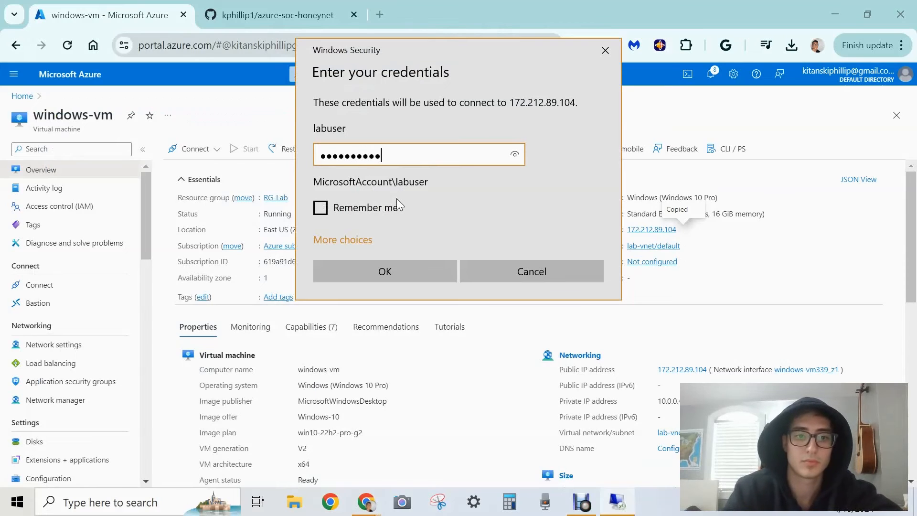
pyautogui.write('•')
pyautogui.press('Return')
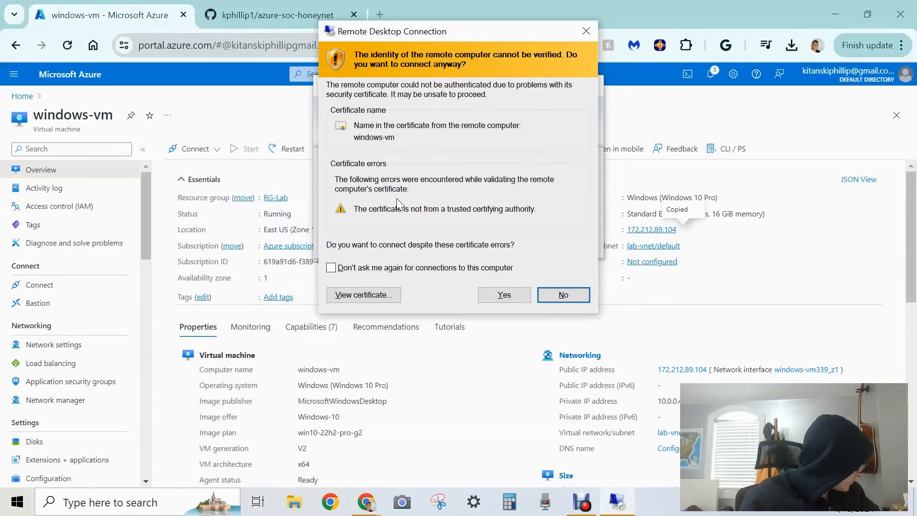
pyautogui.click(507, 288)
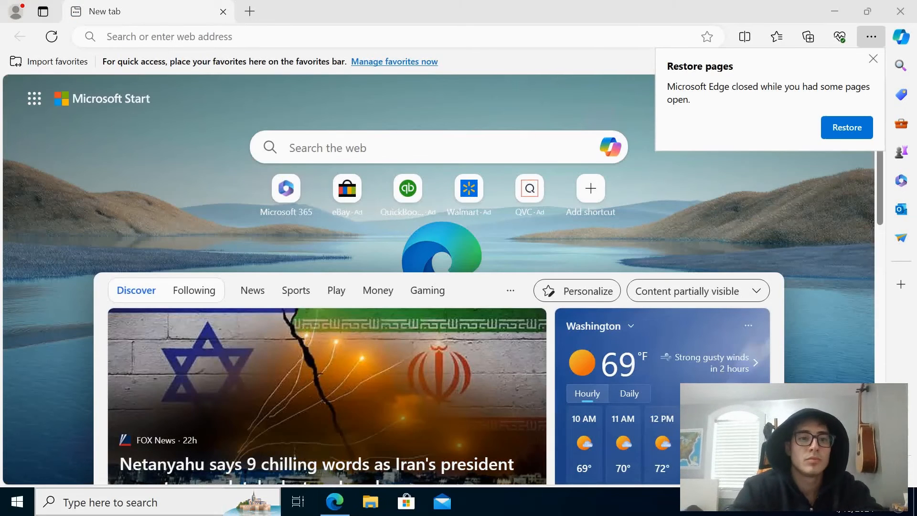
pyautogui.press('super+s')
pyautogui.write('windows')
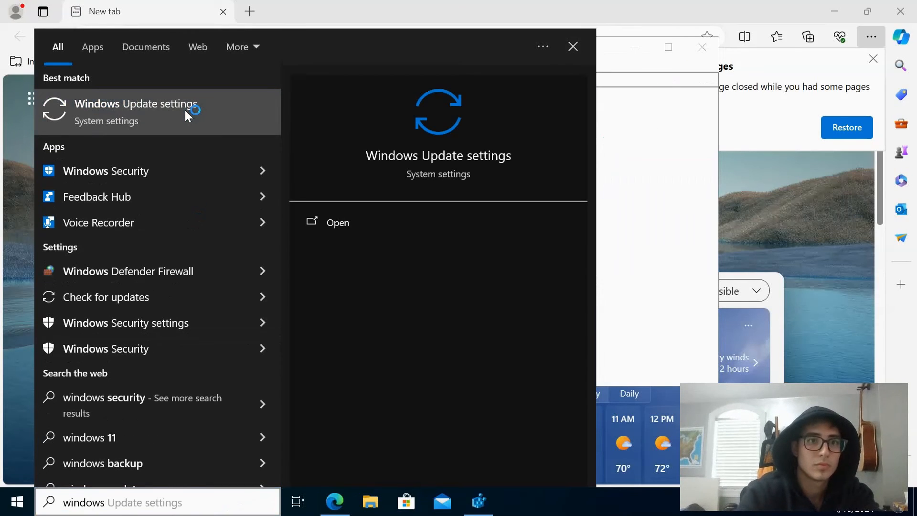
pyautogui.click(185, 110)
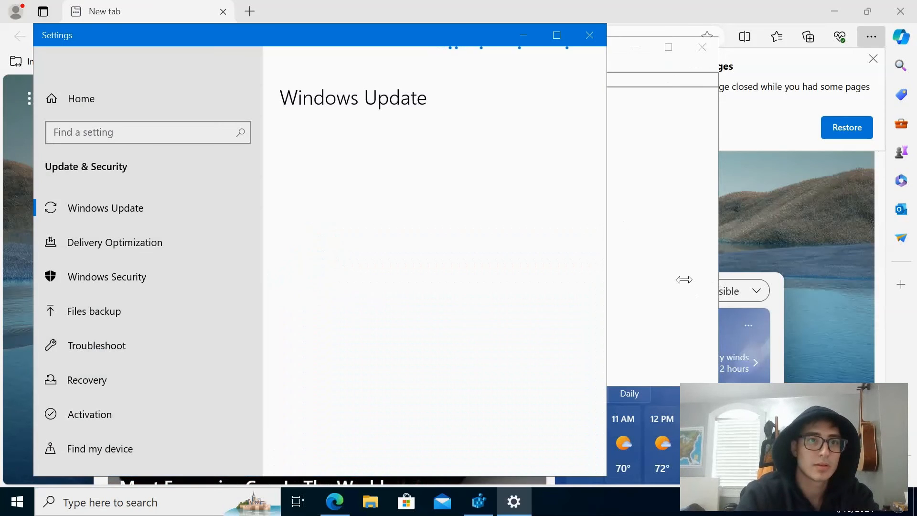
# Step: Open Windows Defender Firewall with Advanced Security on the VM and set the Domain Profile's firewall state to On (recommended)
pyautogui.click(150, 501)
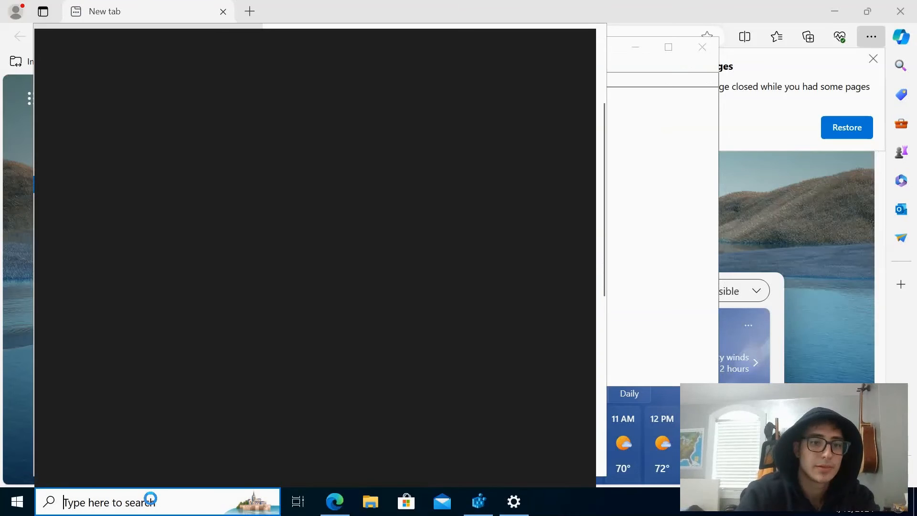
pyautogui.write('window')
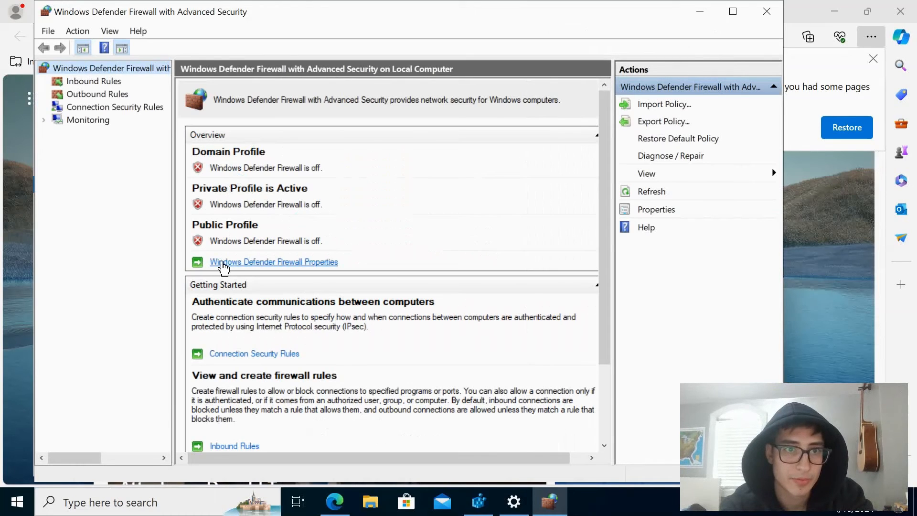
pyautogui.click(224, 263)
pyautogui.click(439, 167)
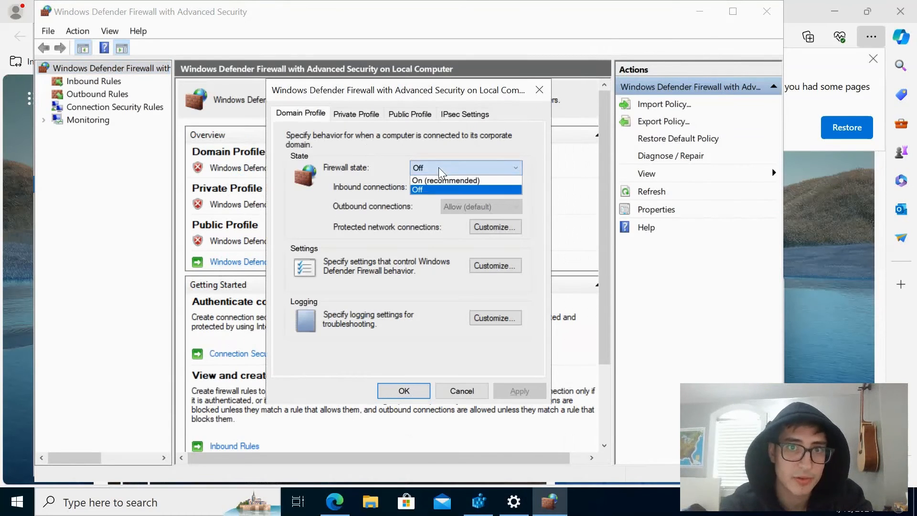
pyautogui.click(440, 178)
# Step: Set the firewall state to On (recommended) for the Private and Public Profiles and apply the changes
pyautogui.click(349, 115)
pyautogui.click(442, 173)
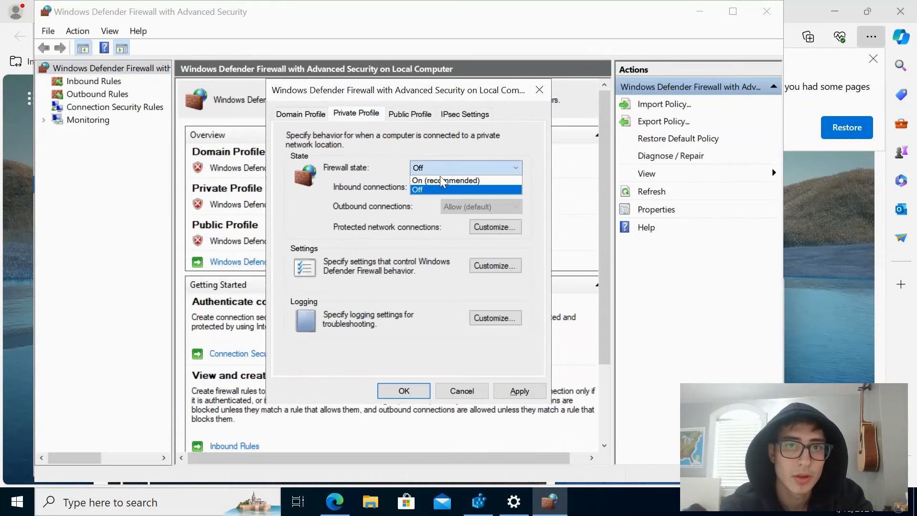
pyautogui.click(440, 177)
pyautogui.click(409, 114)
pyautogui.click(431, 167)
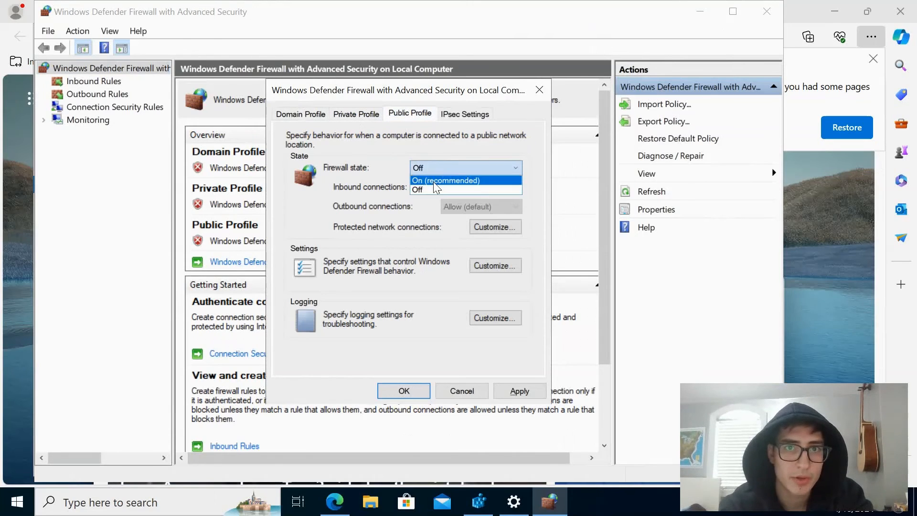
pyautogui.click(434, 179)
pyautogui.click(520, 391)
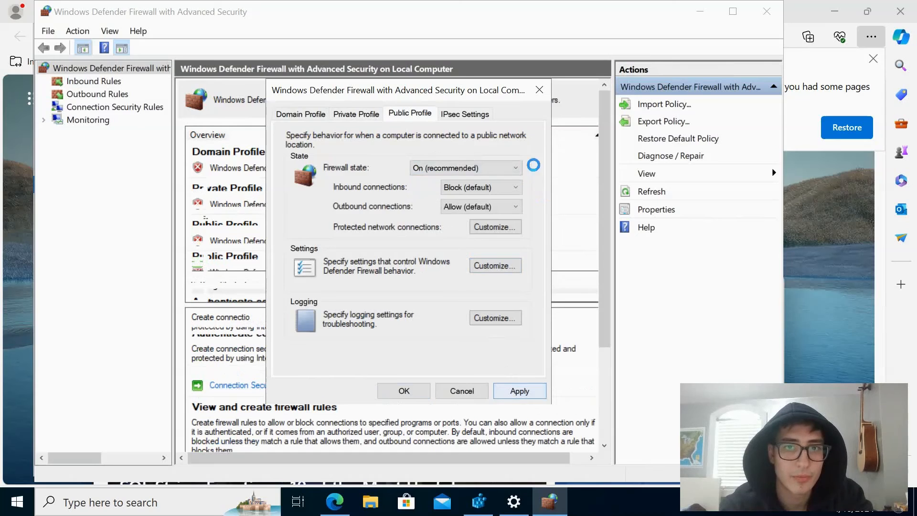
# Step: Return to the Azure portal from the remote session and open the LAW-RG-lab Log Analytics workspace
pyautogui.click(602, 7)
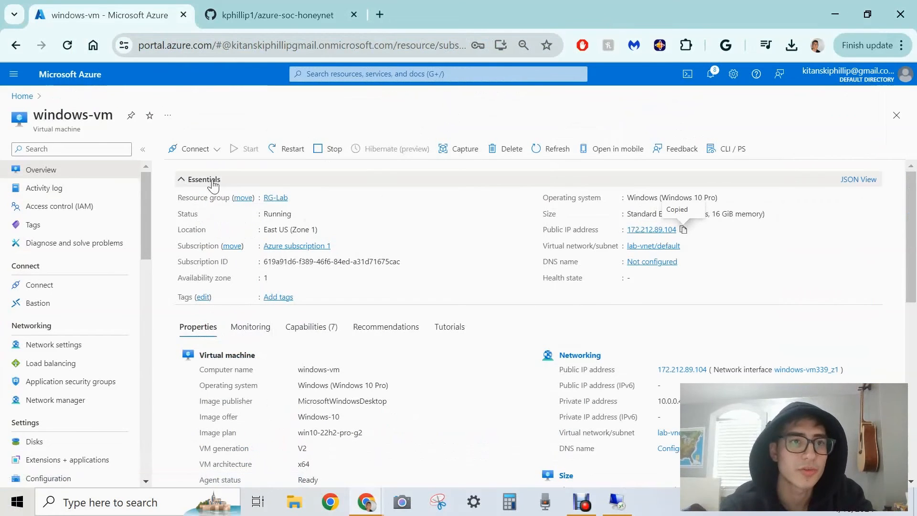
pyautogui.click(367, 76)
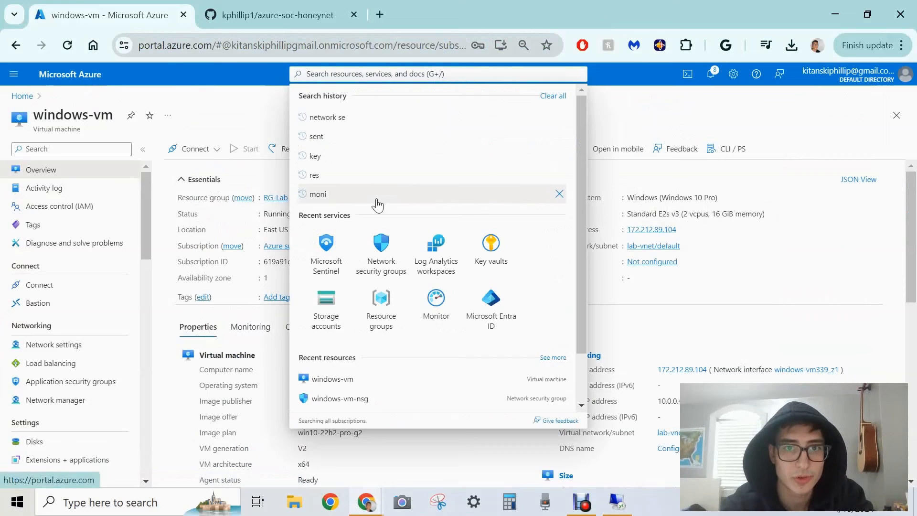
pyautogui.click(436, 249)
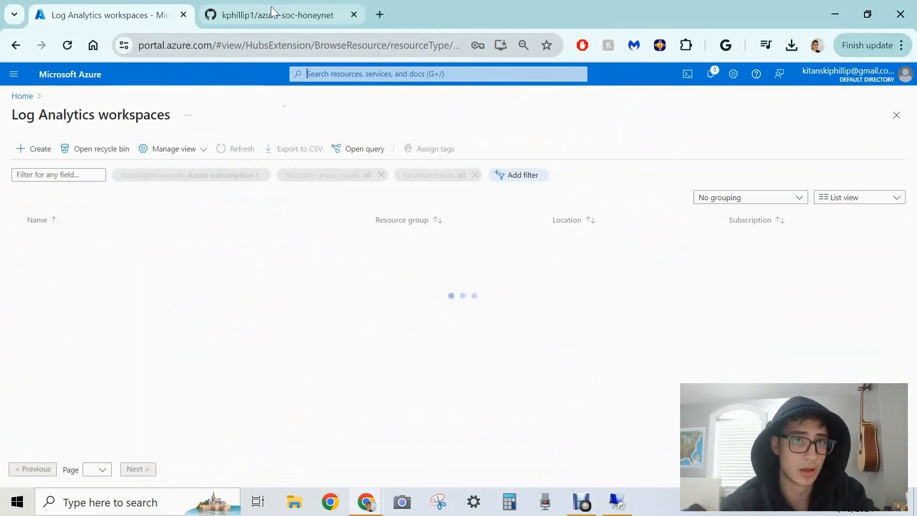
pyautogui.click(55, 240)
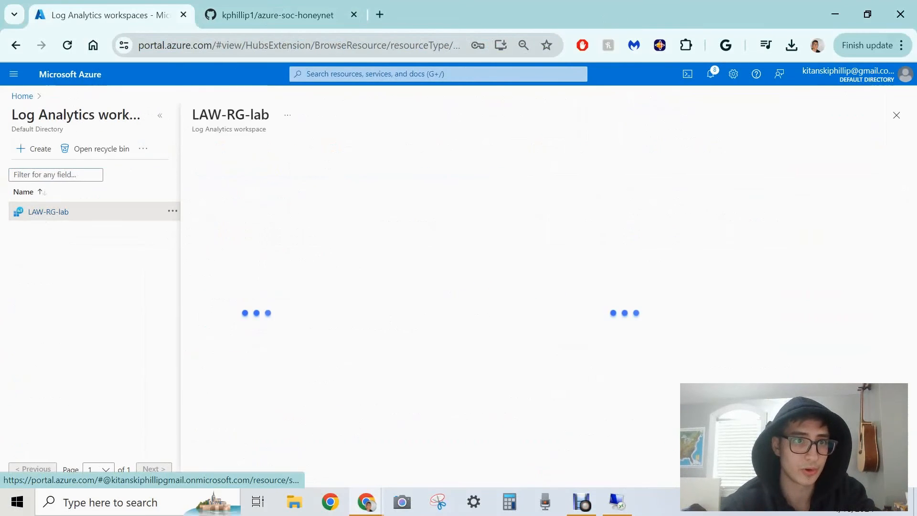
# Step: Switch to the azure-soc-honeynet GitHub repository and look through its README down to the end of the KQL queries table
pyautogui.click(268, 6)
pyautogui.scroll(-20, 176, 335)
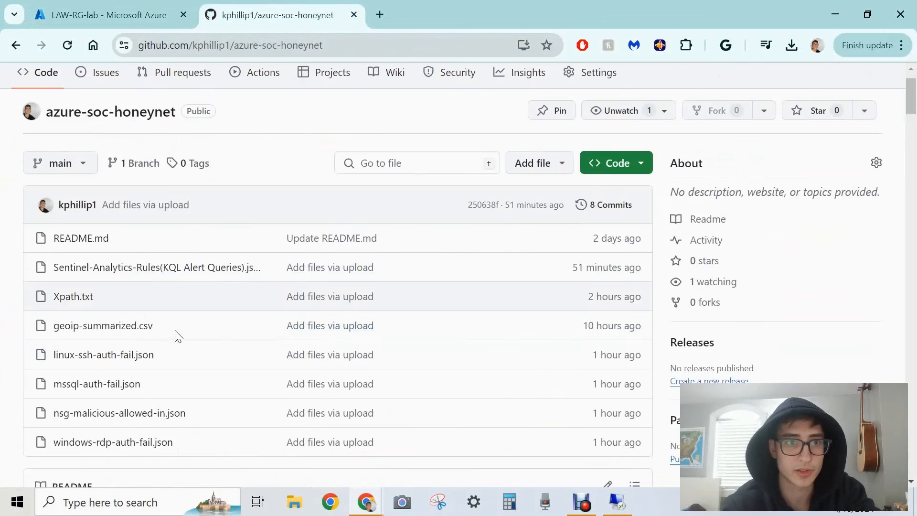
pyautogui.scroll(-20, 177, 334)
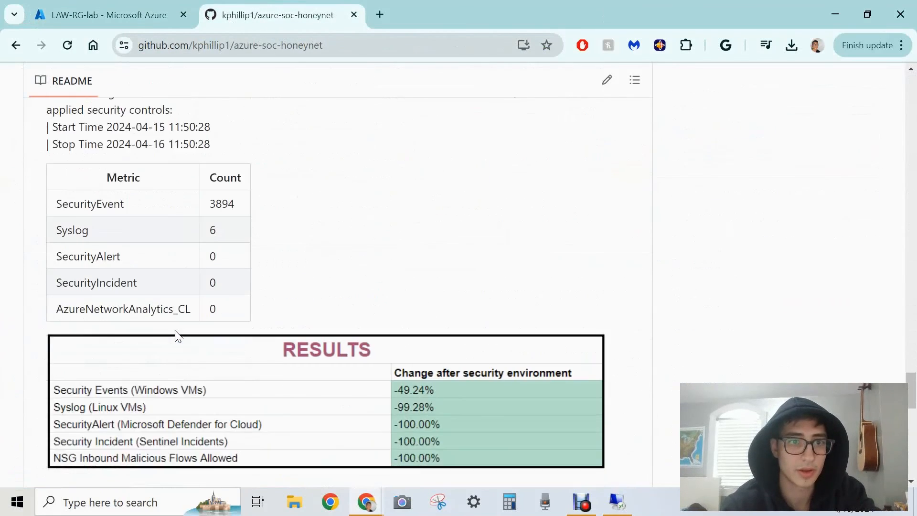
pyautogui.moveTo(313, 347); pyautogui.dragTo(257, 298)
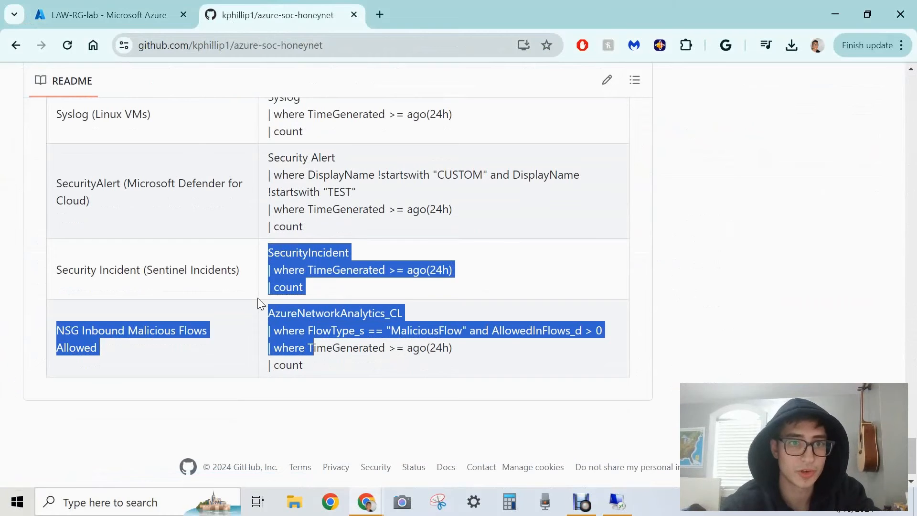
pyautogui.click(182, 343)
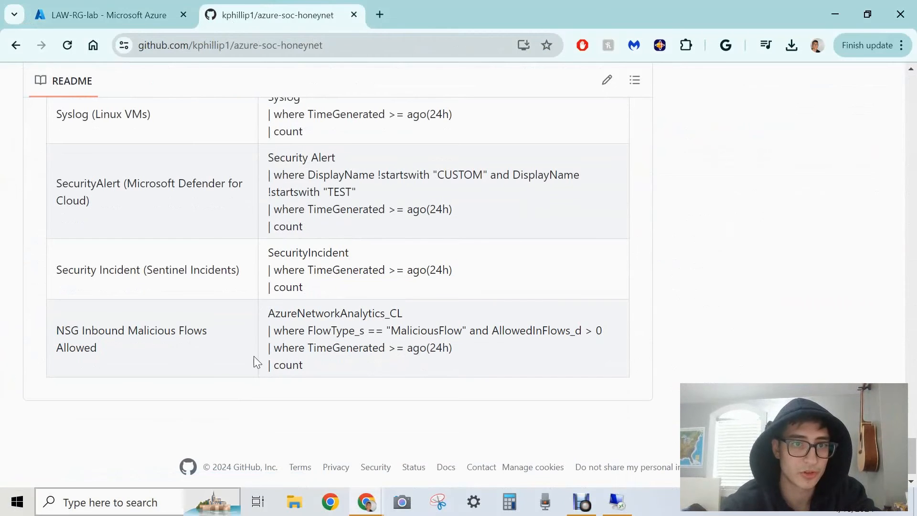
# Step: Review the README's metrics table from before hardening and the attack maps above it
pyautogui.scroll(3, 253, 356)
pyautogui.scroll(15, 254, 357)
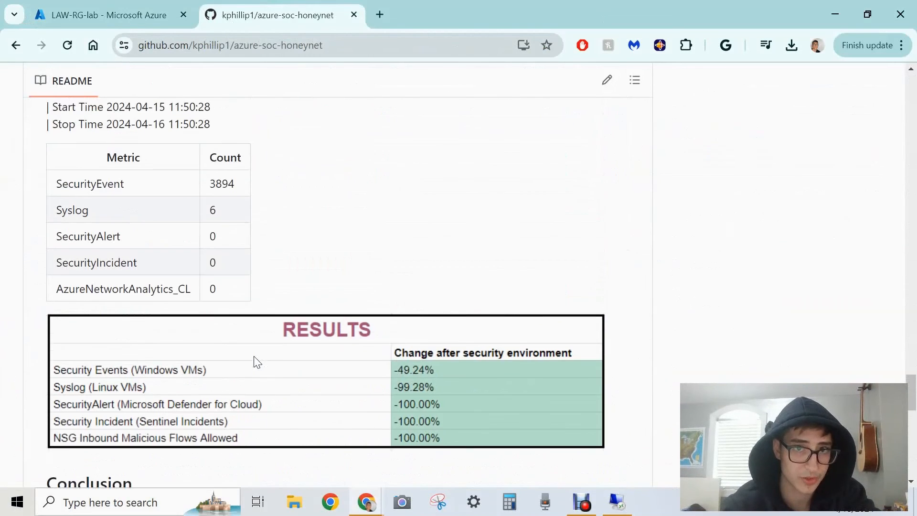
pyautogui.scroll(5, 257, 362)
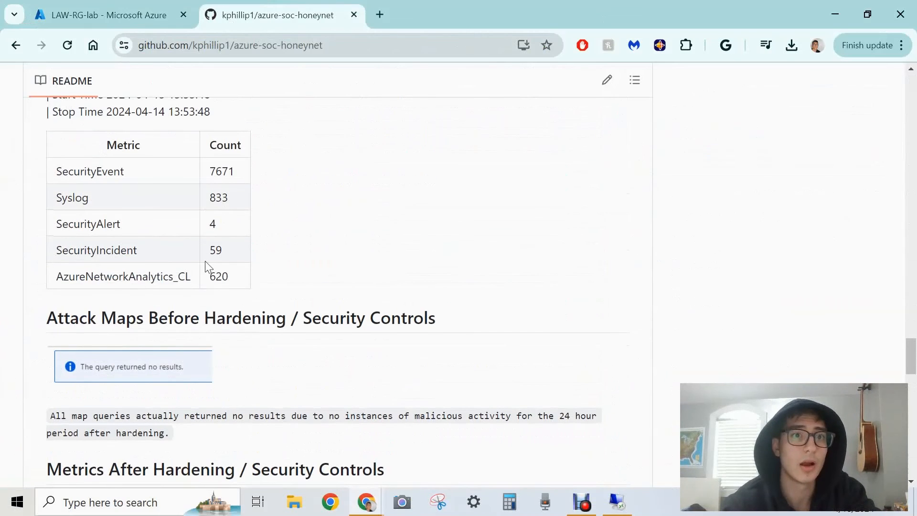
pyautogui.moveTo(234, 279); pyautogui.dragTo(56, 170)
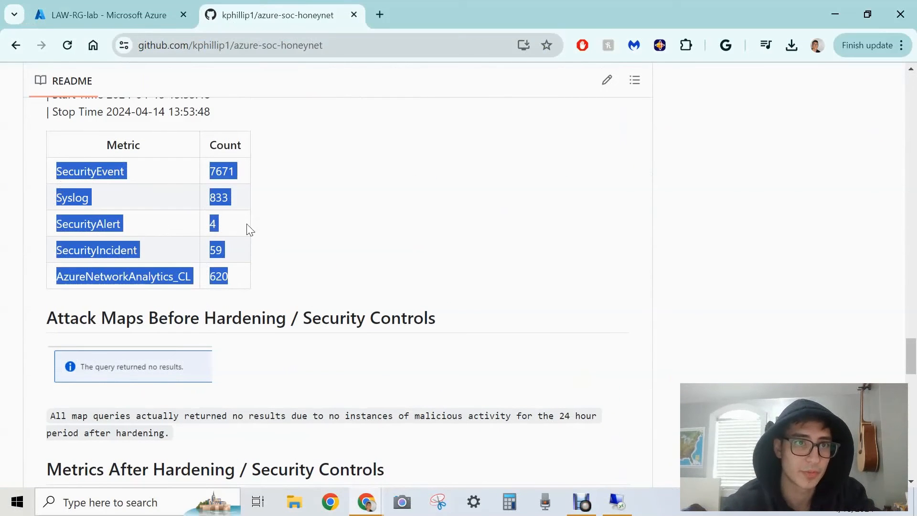
pyautogui.click(300, 240)
pyautogui.scroll(2, 297, 240)
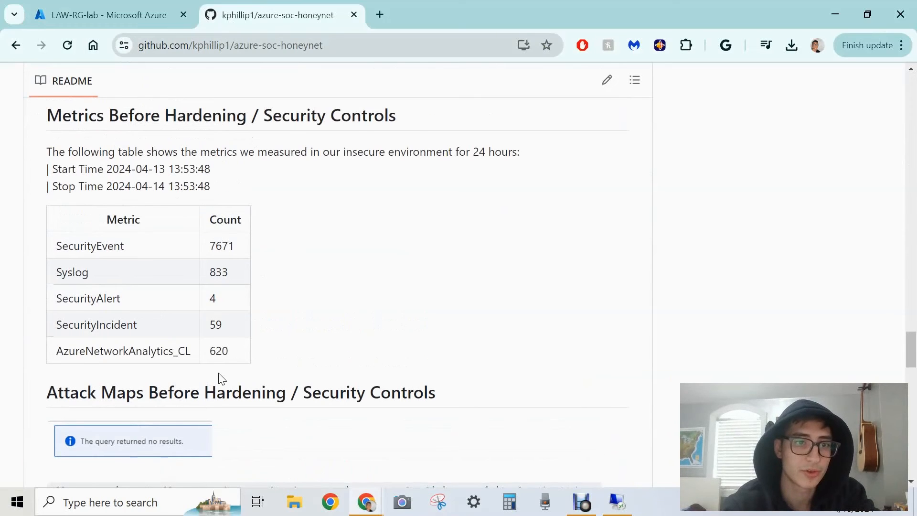
pyautogui.scroll(-2, 217, 377)
pyautogui.scroll(6, 217, 378)
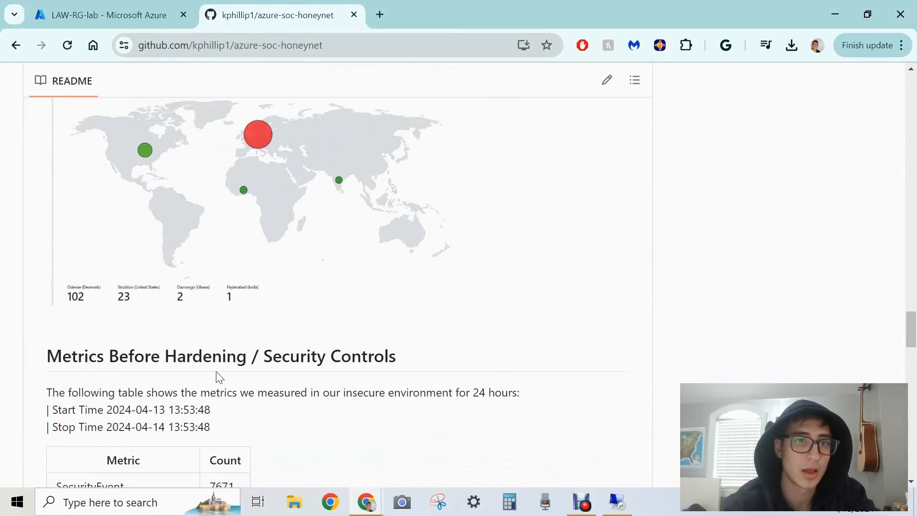
pyautogui.scroll(3, 217, 378)
pyautogui.scroll(2, 283, 264)
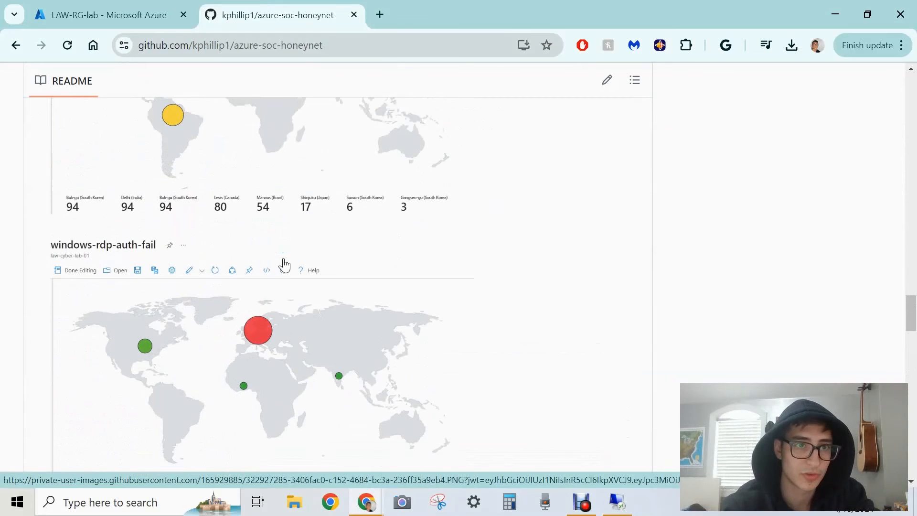
# Step: Examine the README's metrics after hardening, the results table of percentage changes, and the conclusion
pyautogui.scroll(-10, 284, 265)
pyautogui.scroll(-4, 284, 265)
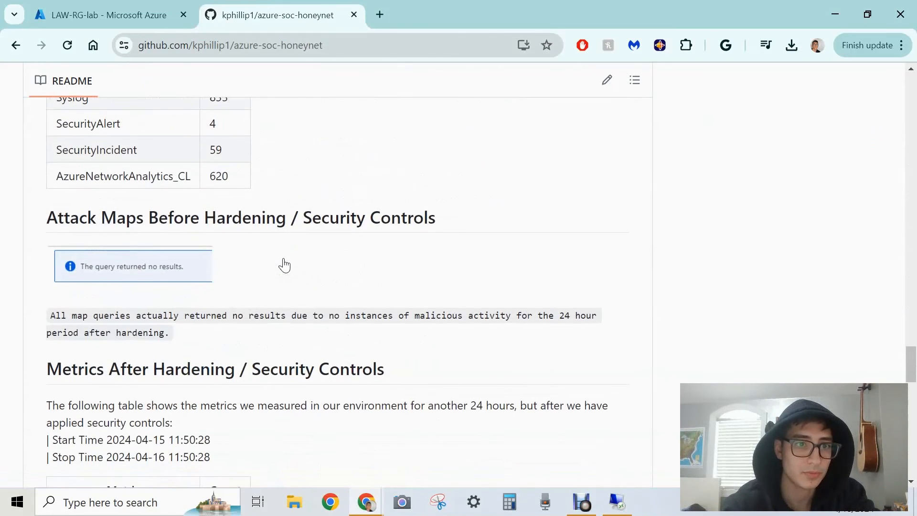
pyautogui.scroll(-3, 284, 265)
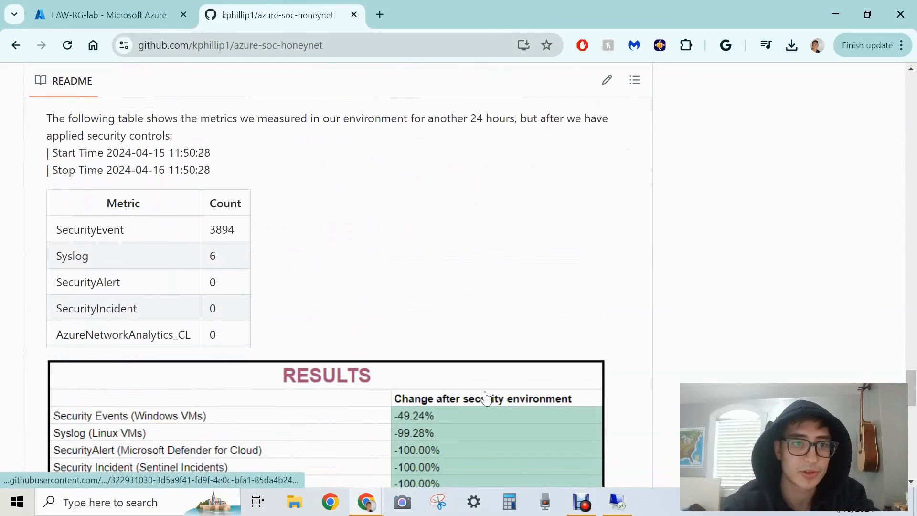
pyautogui.scroll(-2, 401, 319)
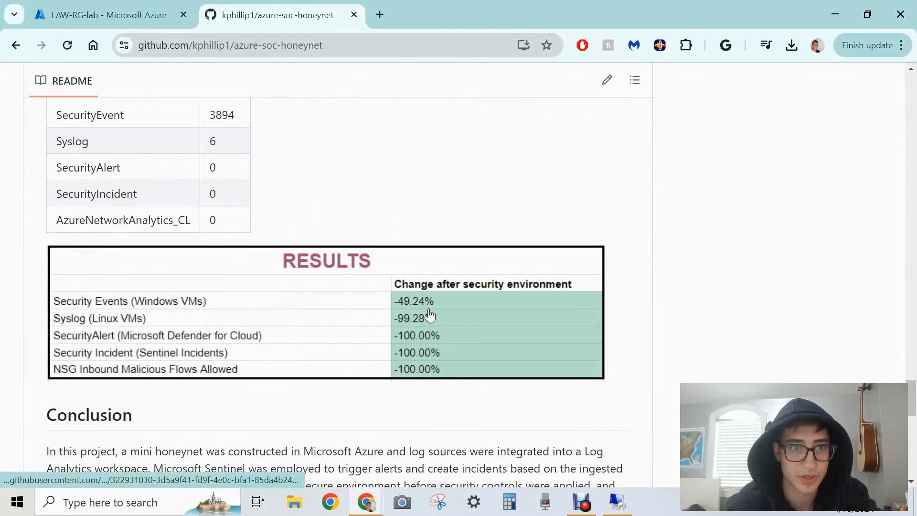
pyautogui.scroll(-1, 429, 315)
pyautogui.scroll(-4, 429, 316)
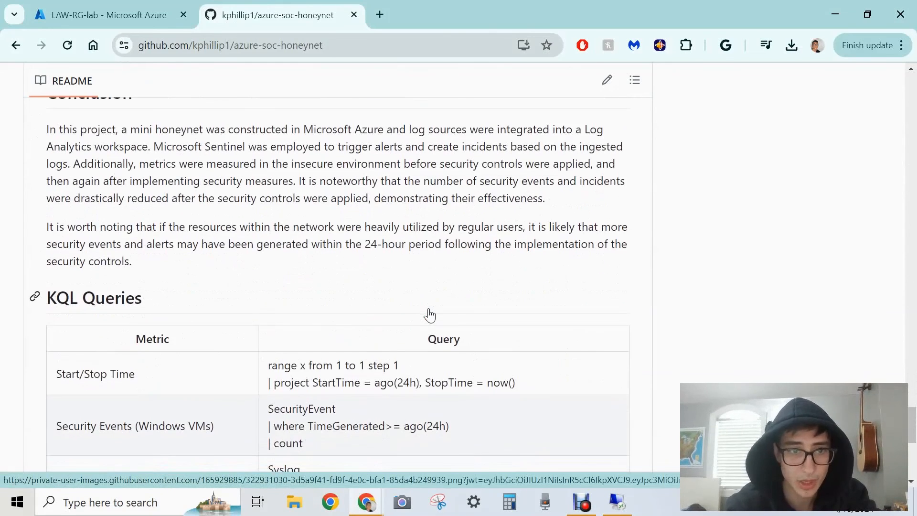
# Step: Examine the README's KQL queries for start/stop time and Syslog, and highlight the SecurityEvent 24-hour count query
pyautogui.scroll(-1, 429, 315)
pyautogui.moveTo(535, 353); pyautogui.dragTo(389, 359)
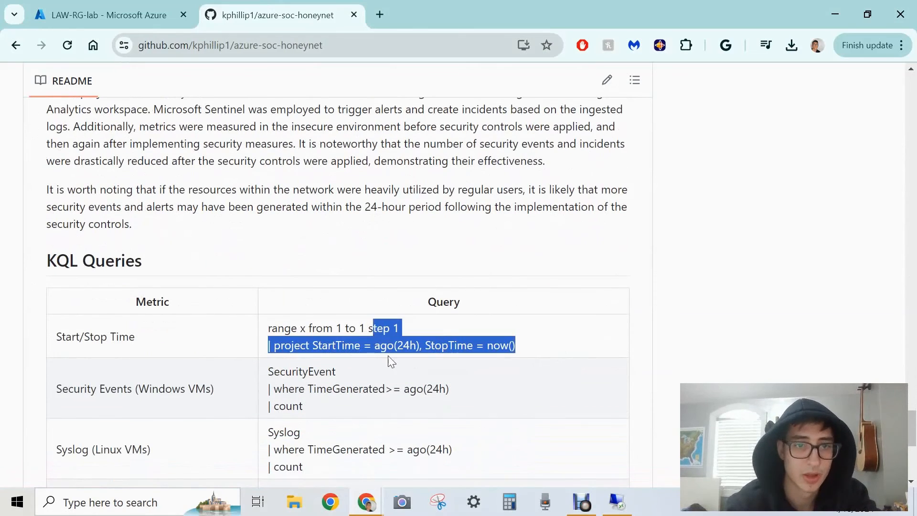
pyautogui.click(367, 419)
pyautogui.scroll(-2, 366, 416)
pyautogui.scroll(-1, 366, 417)
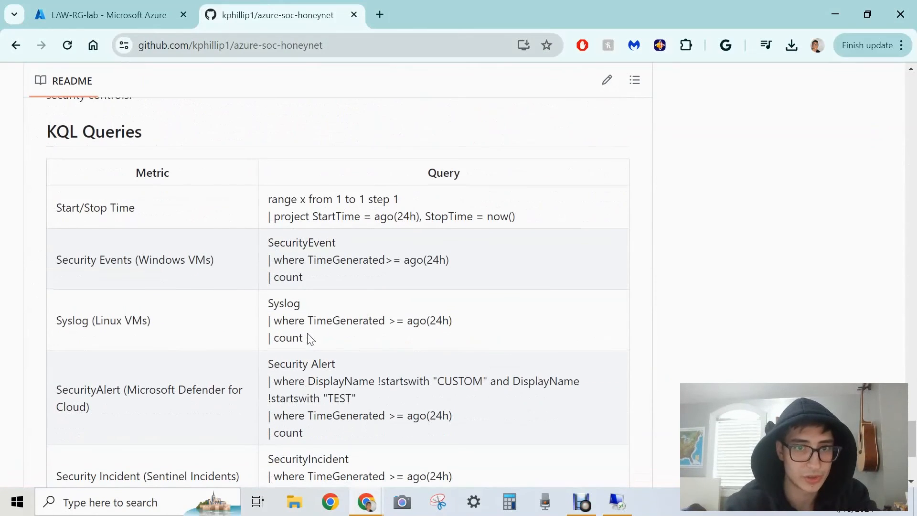
pyautogui.moveTo(305, 338); pyautogui.dragTo(274, 303)
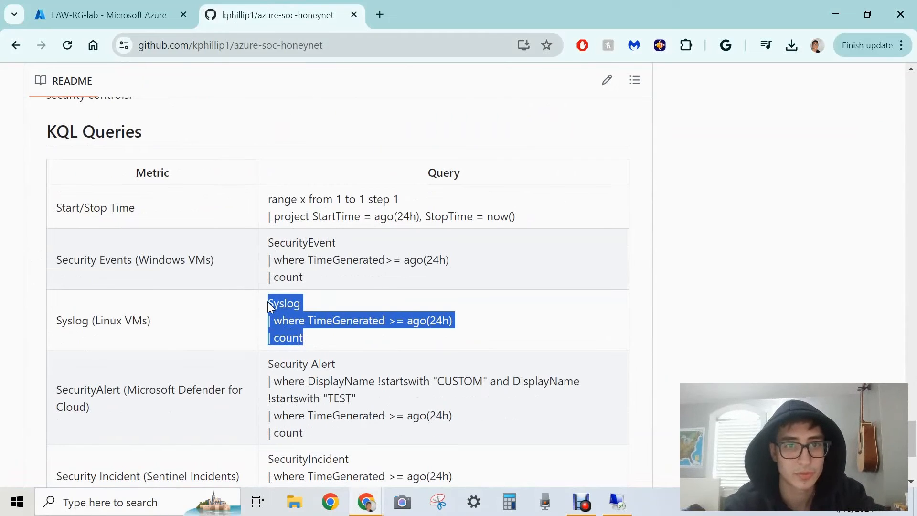
pyautogui.moveTo(361, 282); pyautogui.dragTo(261, 247)
pyautogui.hotkey('ctrl', 'c')
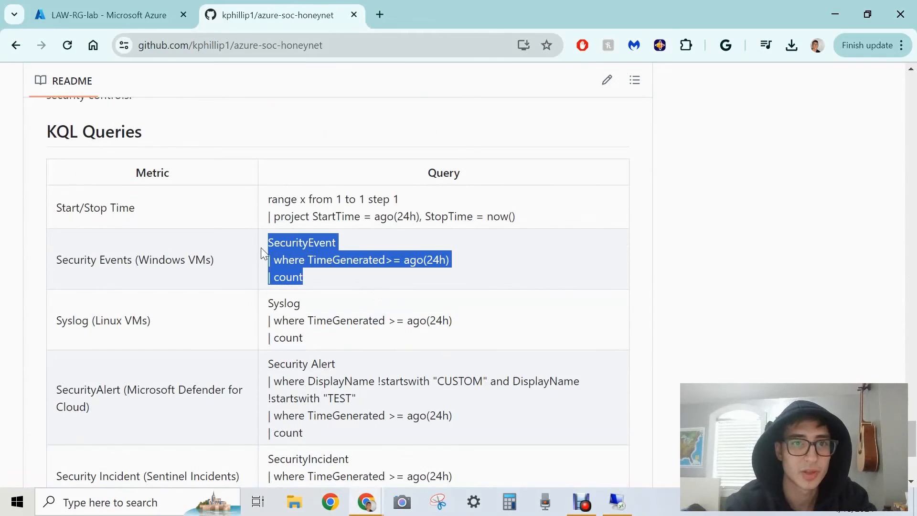
# Step: Return to the Azure portal, open the Logs query editor of the LAW-RG-lab workspace, and dismiss the example queries
pyautogui.click(137, 19)
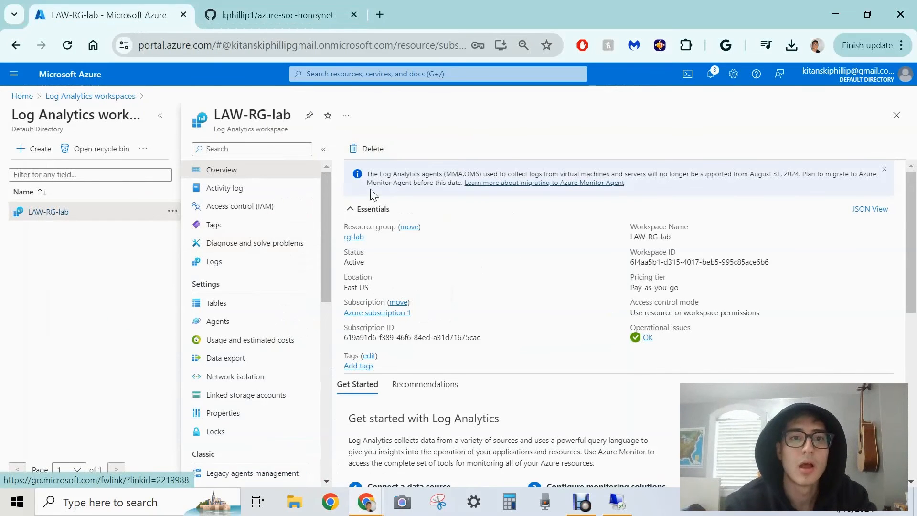
pyautogui.click(241, 263)
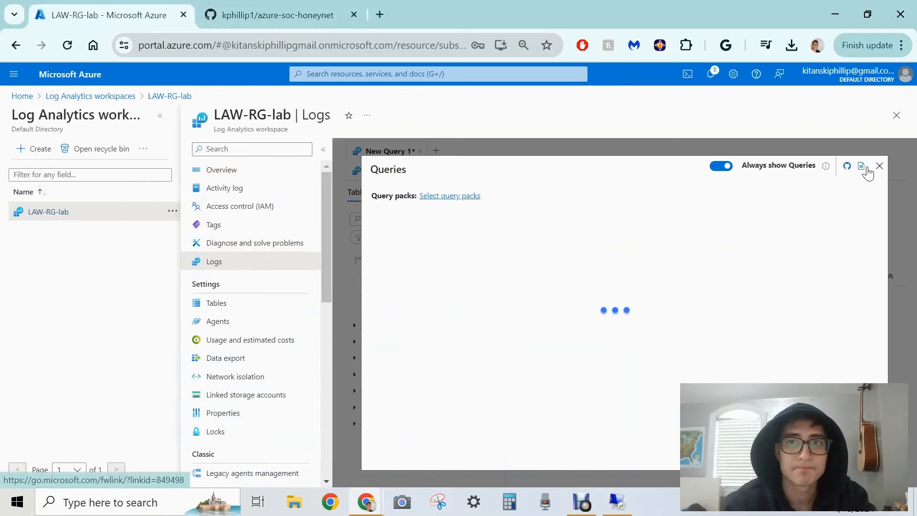
pyautogui.click(874, 167)
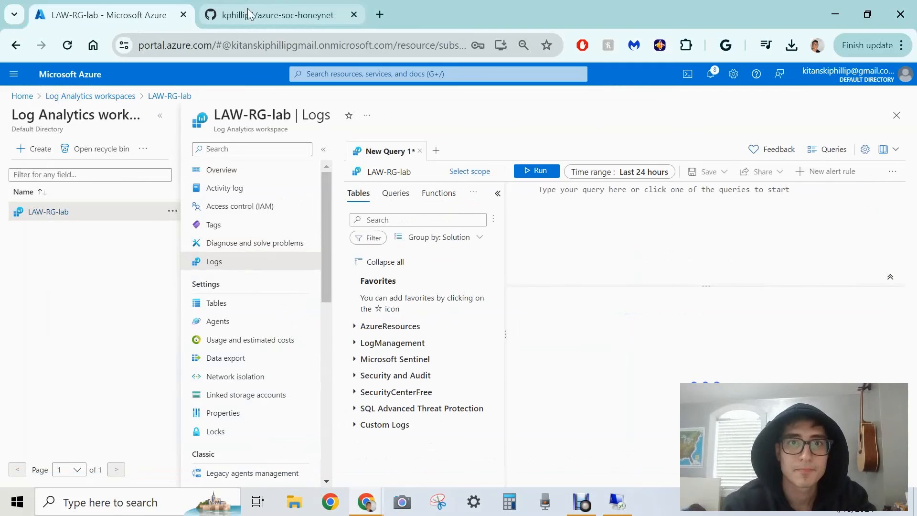
# Step: Check the SecurityEvent count from before hardening in the metrics table of the azure-soc-honeynet README
pyautogui.click(243, 15)
pyautogui.scroll(10, 283, 123)
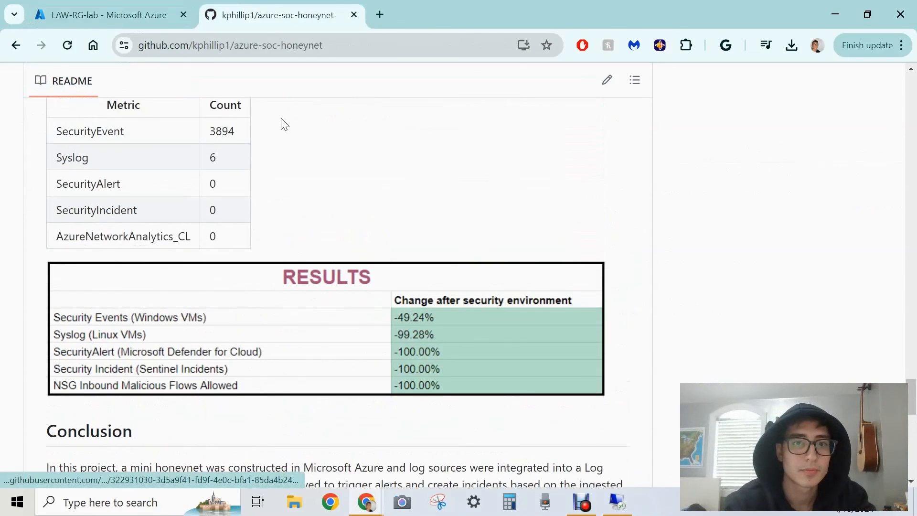
pyautogui.scroll(8, 283, 123)
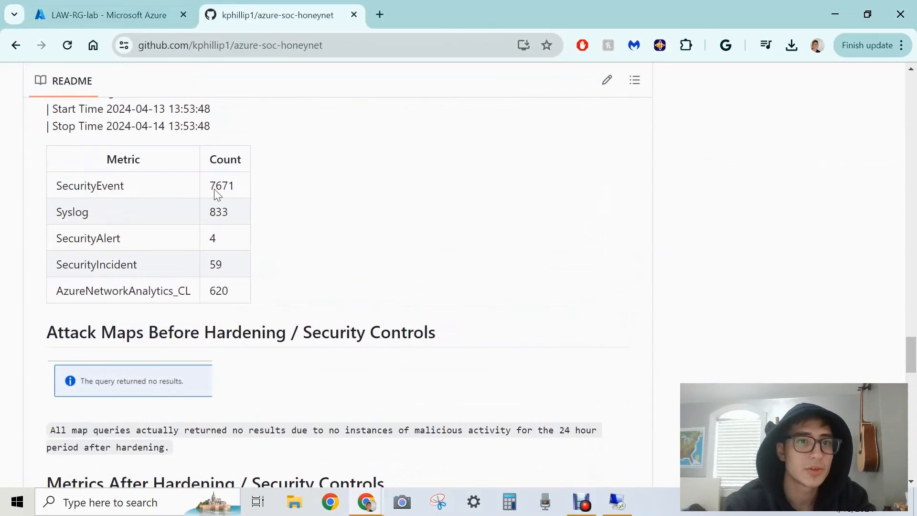
pyautogui.doubleClick(216, 186)
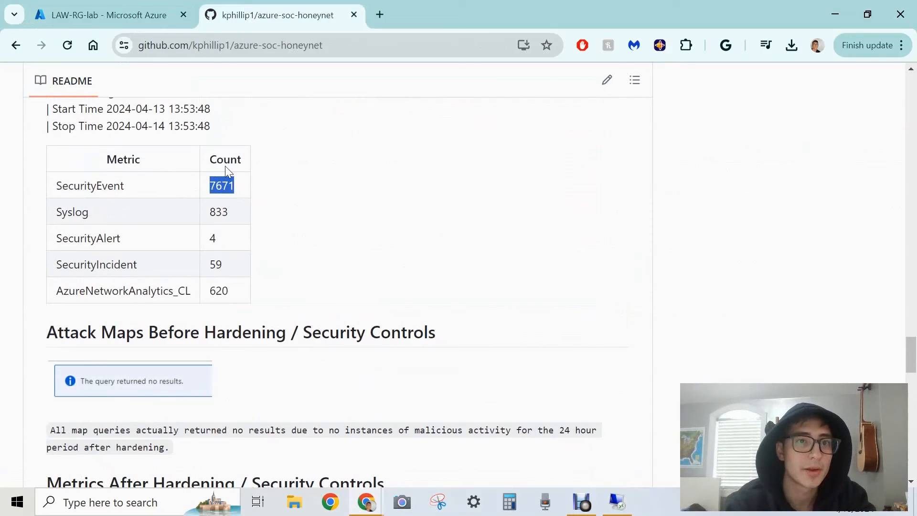
# Step: Run the query "SecurityEvent | where TimeGenerated>= ago(24h) | count" in the LAW-RG-lab logs and check its result and time range
pyautogui.click(120, 20)
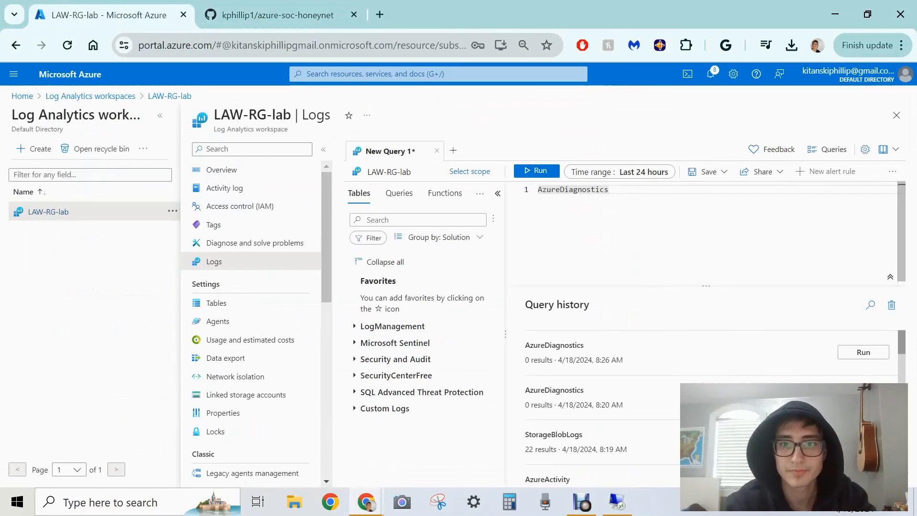
pyautogui.hotkey('ctrl', 'v')
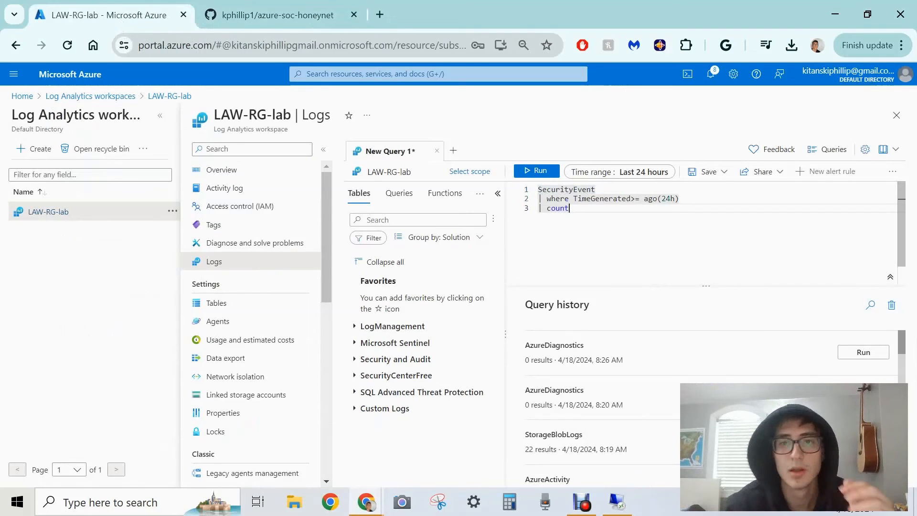
pyautogui.hotkey('shift', 'Return')
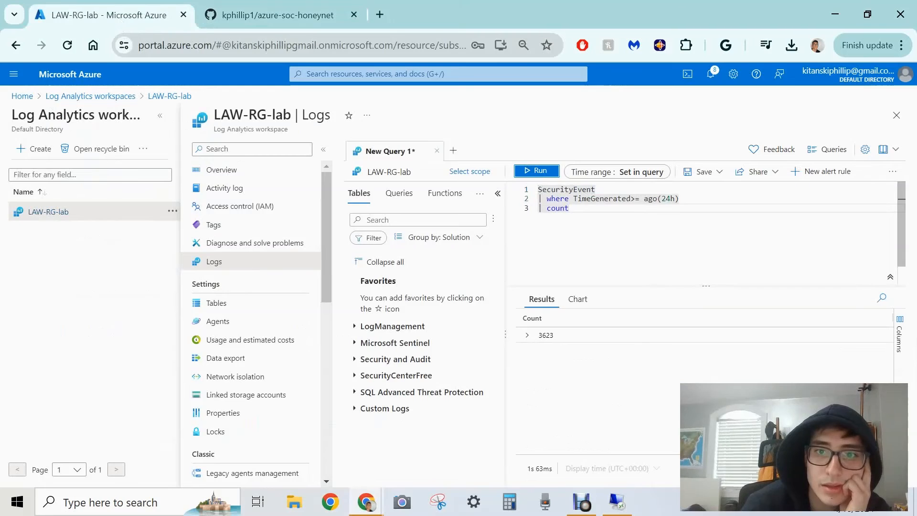
pyautogui.click(526, 336)
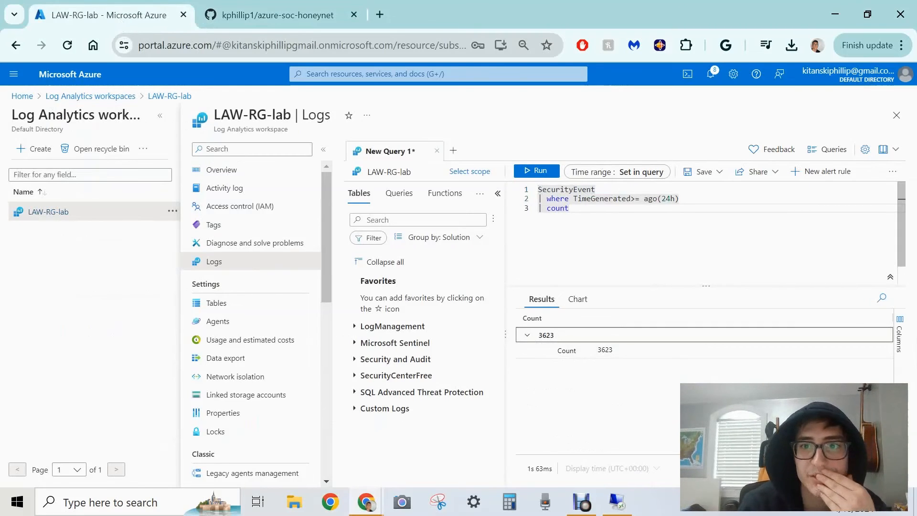
pyautogui.click(648, 175)
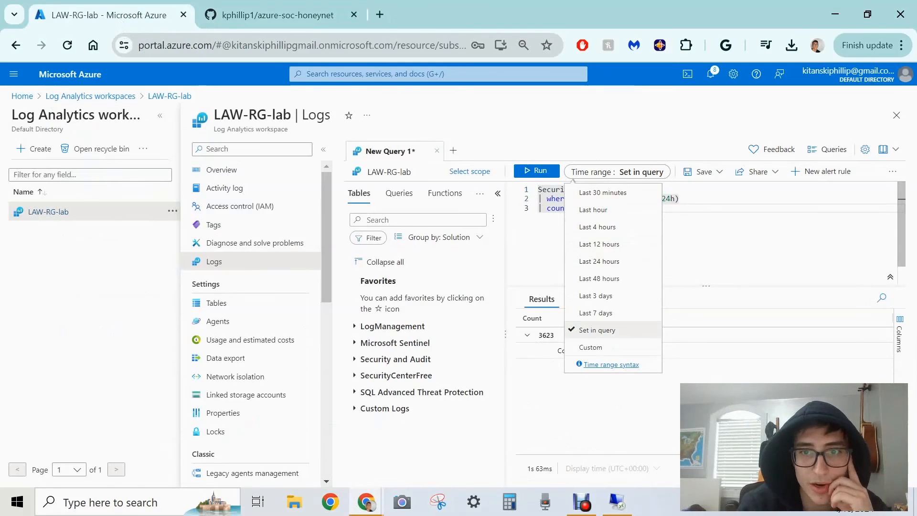
pyautogui.click(533, 253)
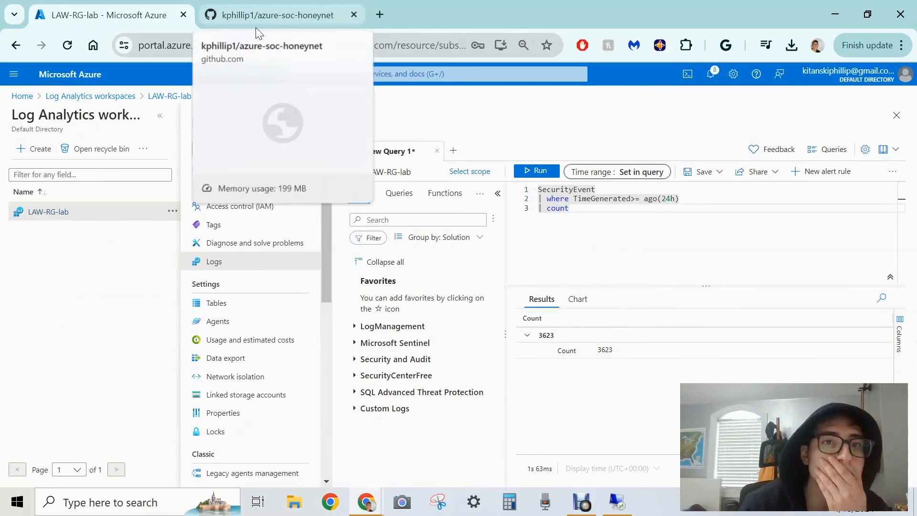
# Step: Review the README's KQL queries, the SecurityEvent and Syslog counts after hardening, and the results table of percentage changes
pyautogui.click(288, 18)
pyautogui.scroll(-20, 313, 233)
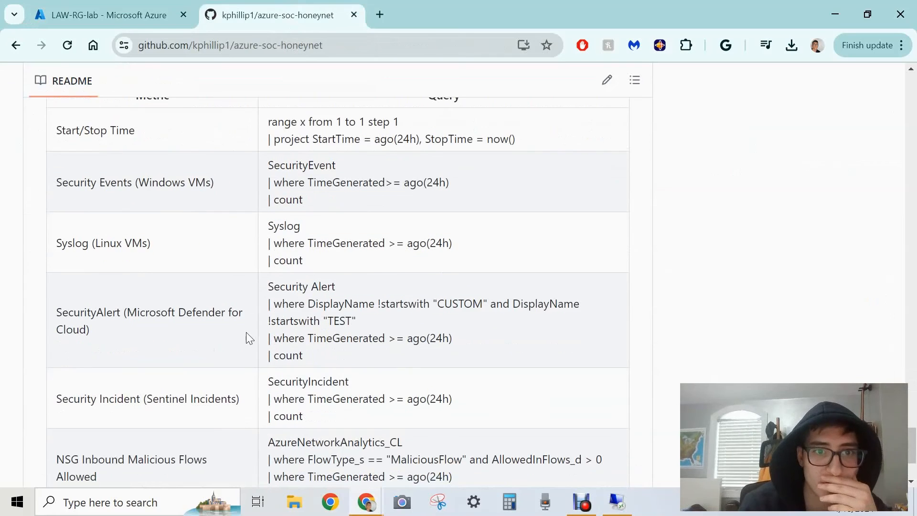
pyautogui.scroll(12, 247, 334)
pyautogui.scroll(3, 247, 337)
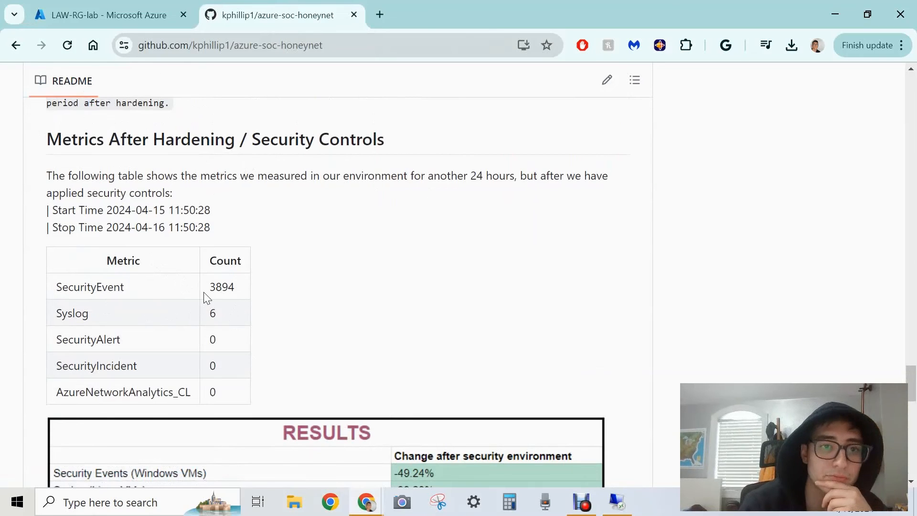
pyautogui.moveTo(205, 292); pyautogui.dragTo(244, 317)
pyautogui.scroll(-3, 239, 339)
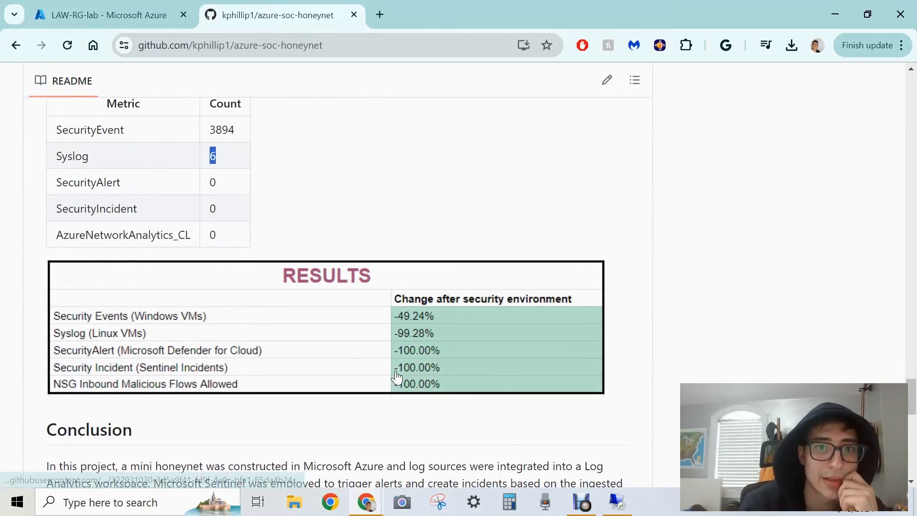
# Step: Go back to the Azure portal, leave the Log Analytics workspace, and open Microsoft Sentinel for LAW-RG-lab
pyautogui.click(70, 9)
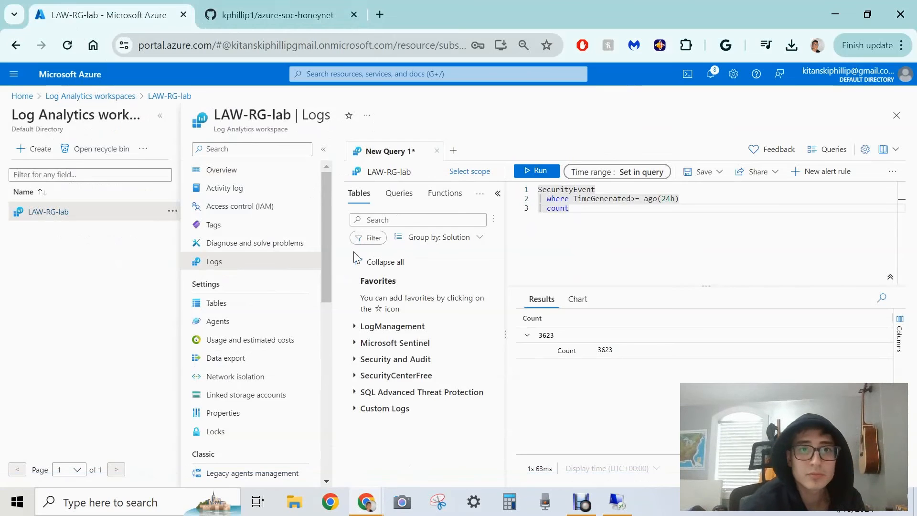
pyautogui.scroll(-3, 256, 331)
pyautogui.scroll(-5, 256, 332)
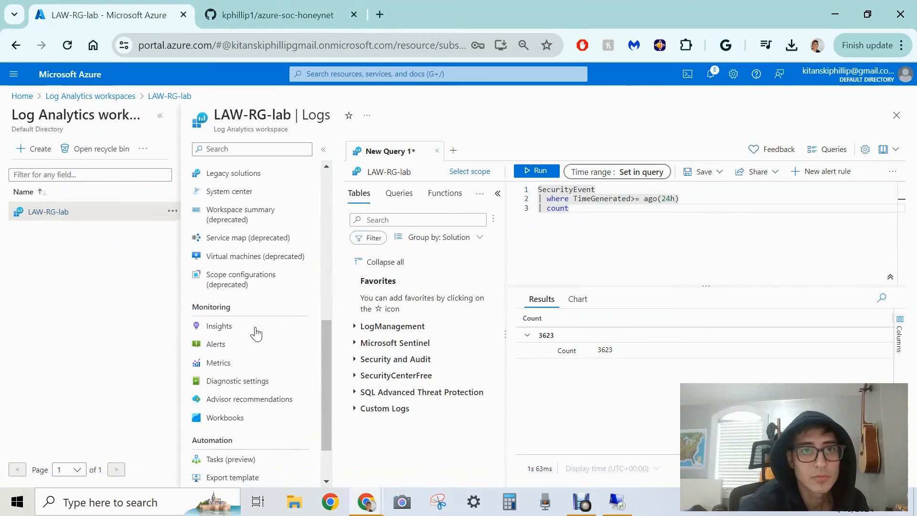
pyautogui.click(105, 96)
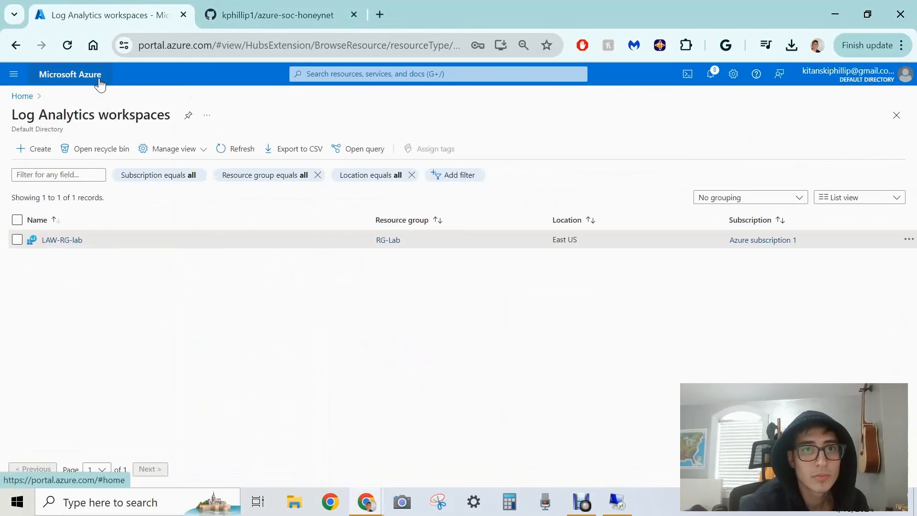
pyautogui.click(101, 80)
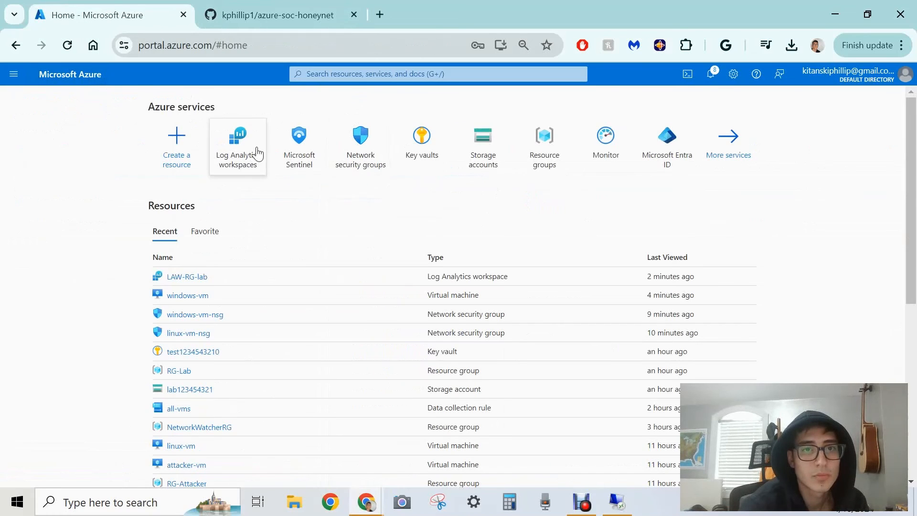
pyautogui.click(305, 151)
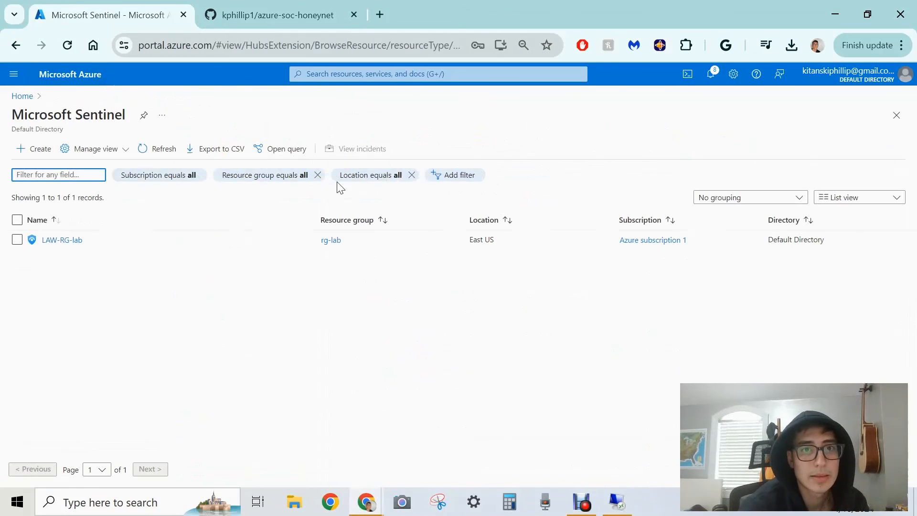
pyautogui.click(72, 241)
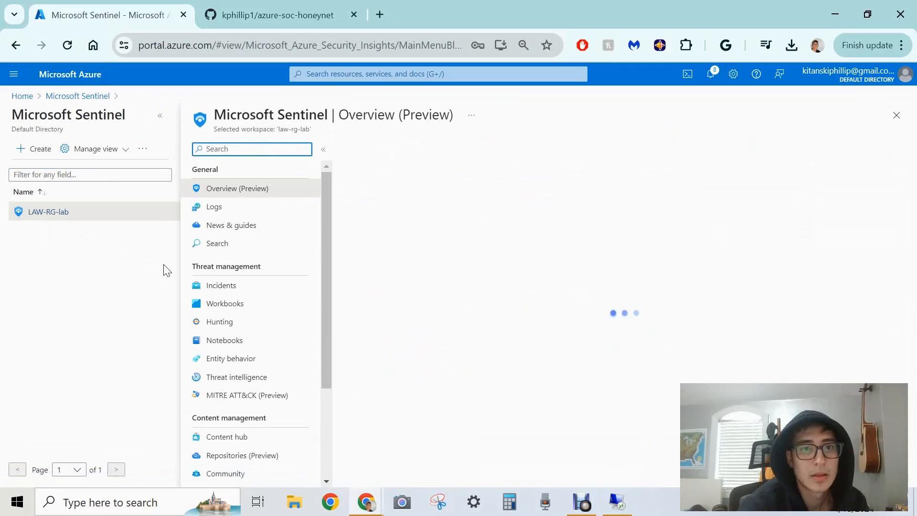
# Step: Review the Sentinel overview and its analytics section, and view the details of the high-severity possible privilege escalation incident
pyautogui.scroll(-1, 263, 398)
pyautogui.scroll(-2, 263, 398)
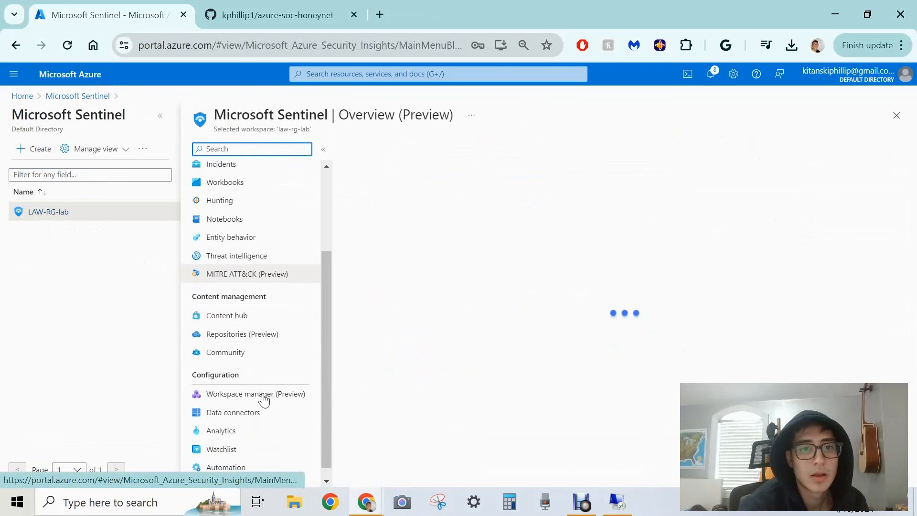
pyautogui.scroll(3, 262, 399)
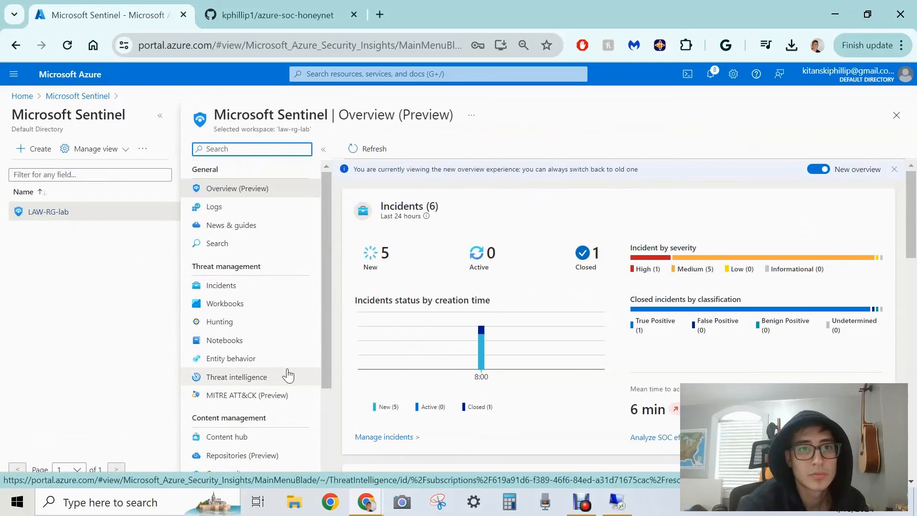
pyautogui.scroll(-8, 414, 342)
pyautogui.scroll(-10, 414, 342)
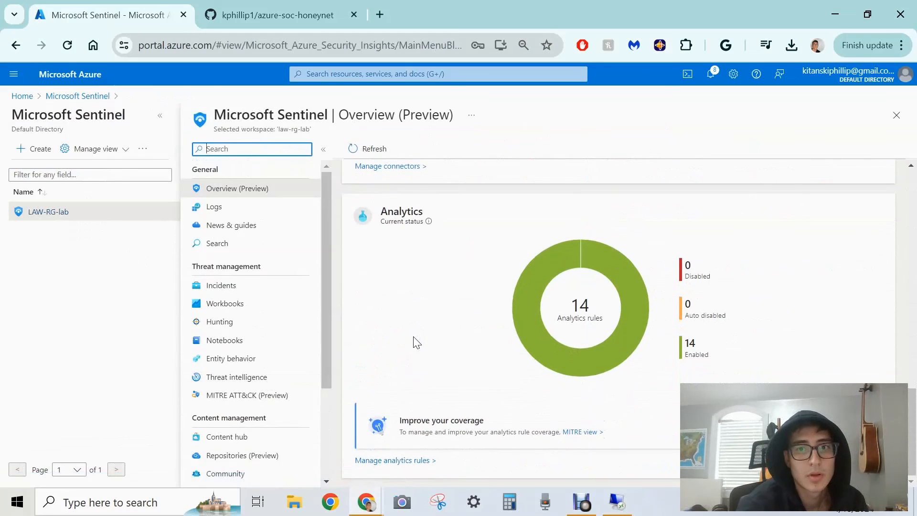
pyautogui.scroll(18, 413, 342)
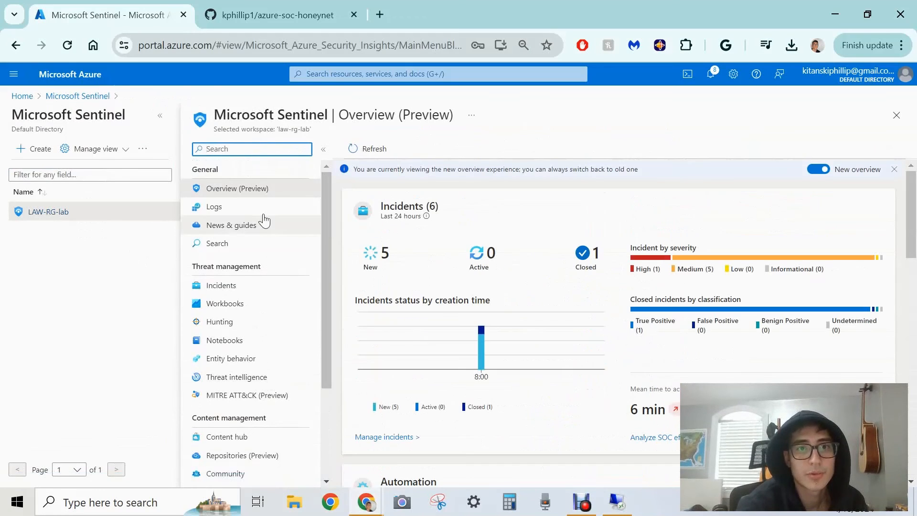
pyautogui.click(256, 287)
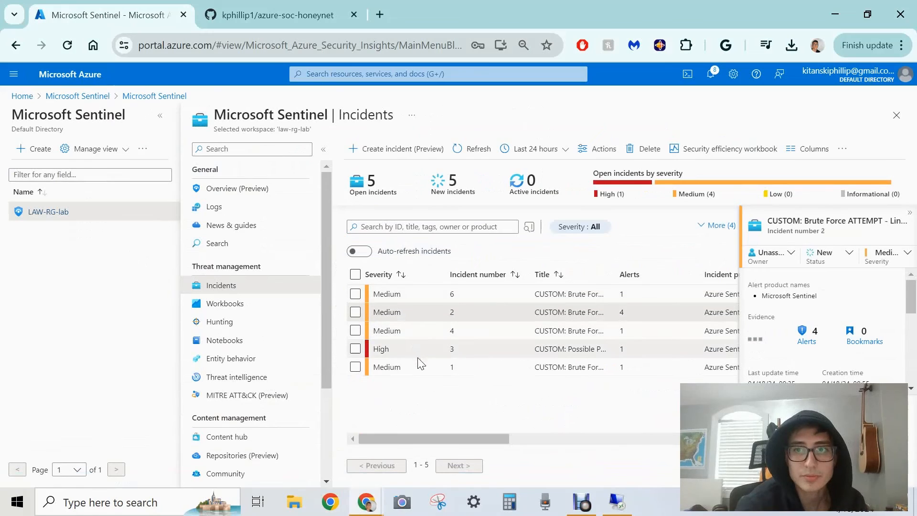
pyautogui.press('Down')
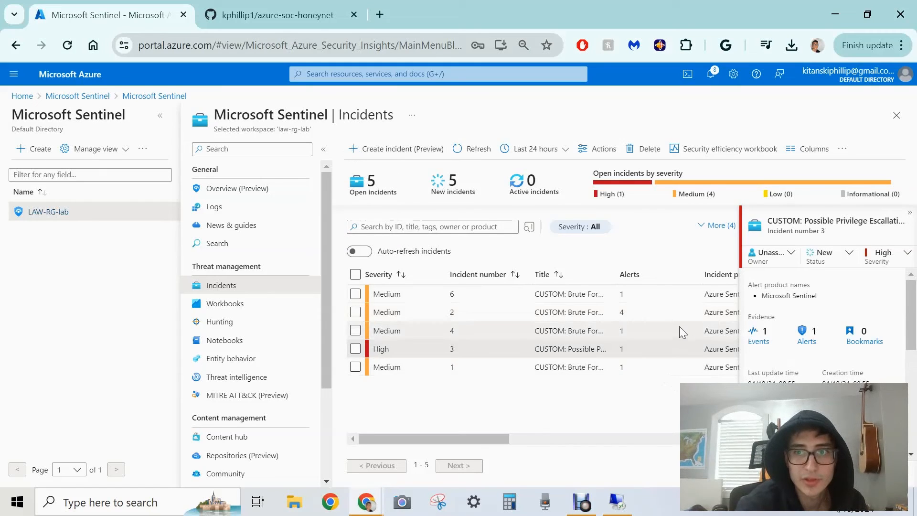
# Step: Find and open Microsoft Defender for Cloud in the Azure portal, and decline the offer to enable Defender CSPM
pyautogui.click(436, 74)
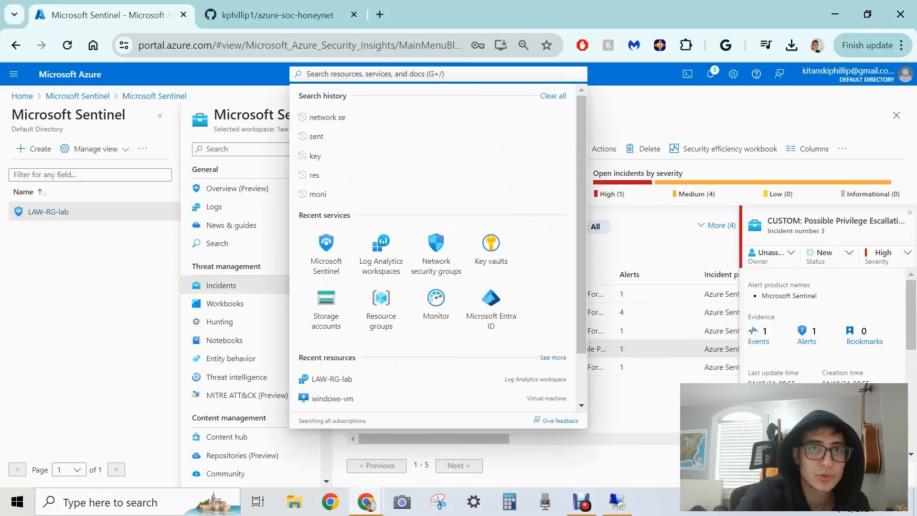
pyautogui.write('defe')
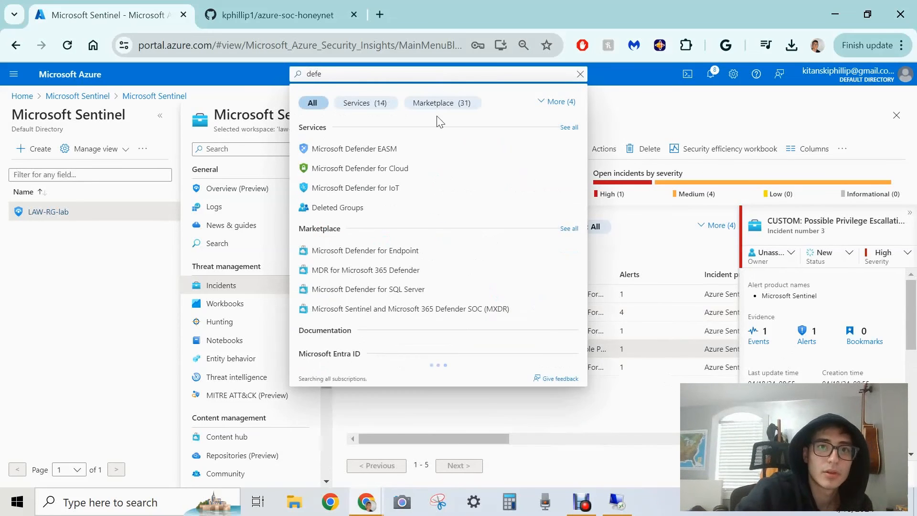
pyautogui.click(400, 168)
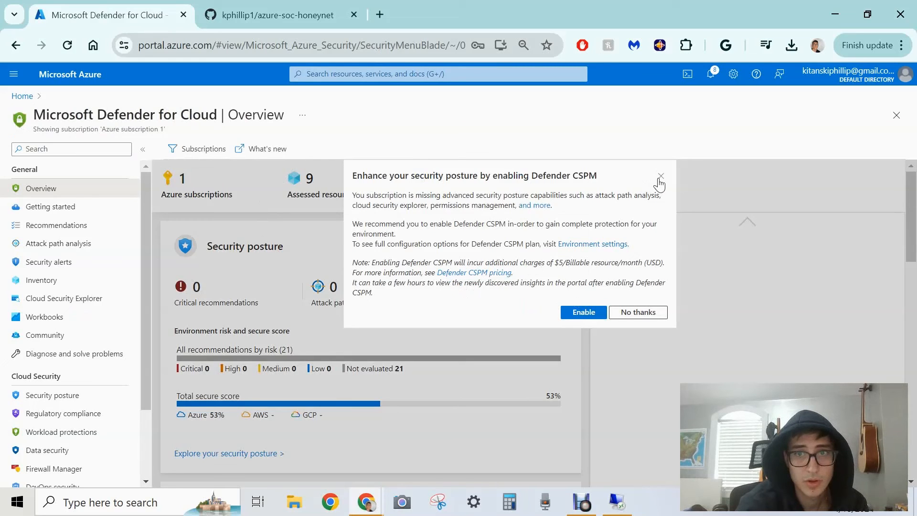
pyautogui.click(634, 315)
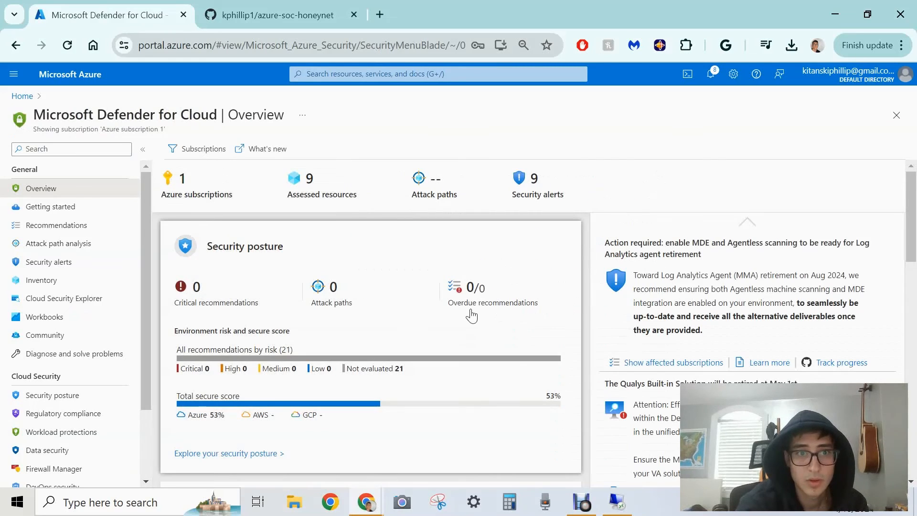
# Step: Examine the security posture, regulatory compliance, workload protection and alert severity sections of the Defender for Cloud overview
pyautogui.scroll(-4, 327, 319)
pyautogui.scroll(5, 326, 319)
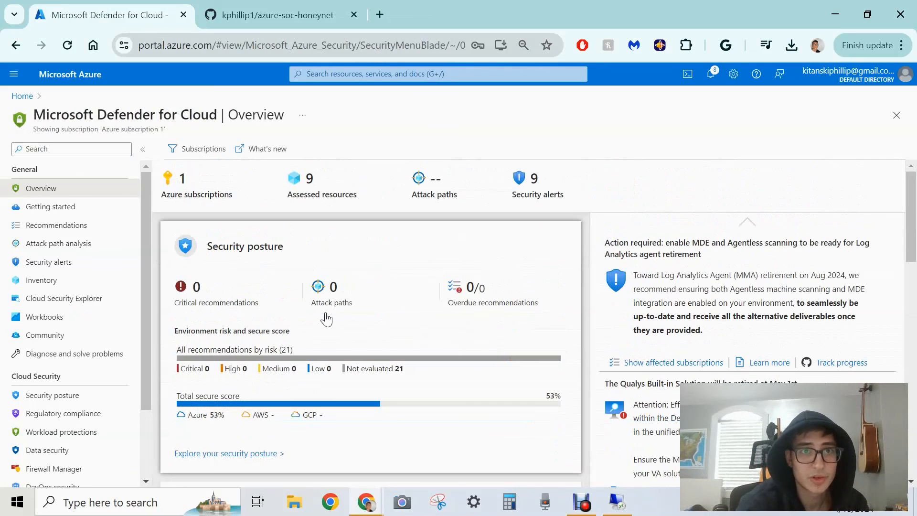
pyautogui.scroll(-5, 326, 319)
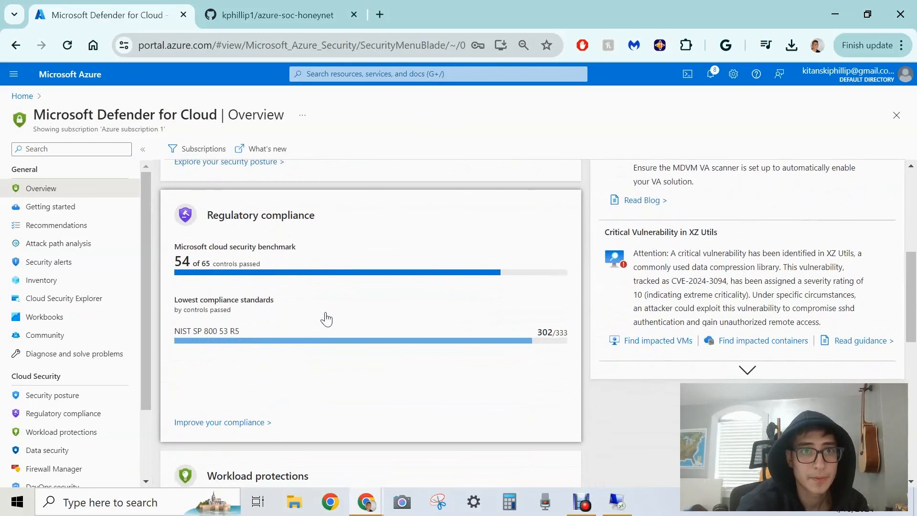
pyautogui.scroll(-1, 326, 319)
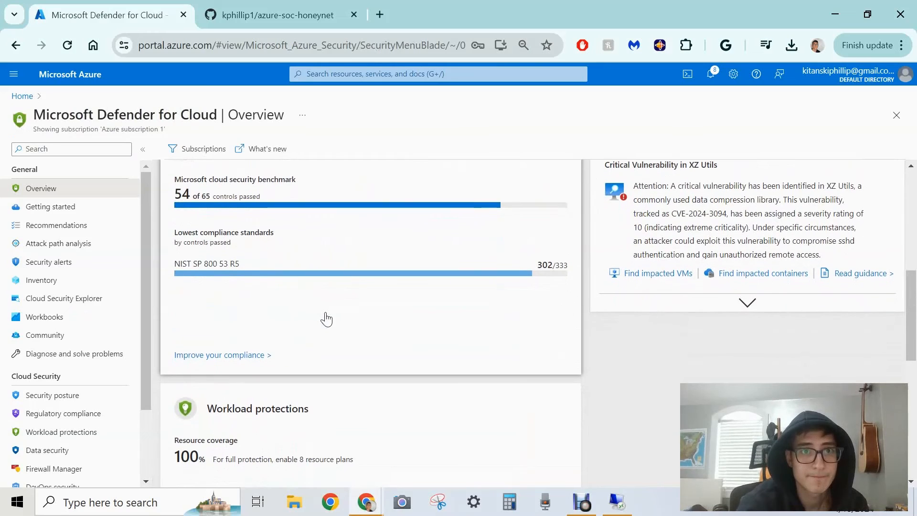
pyautogui.scroll(-6, 327, 319)
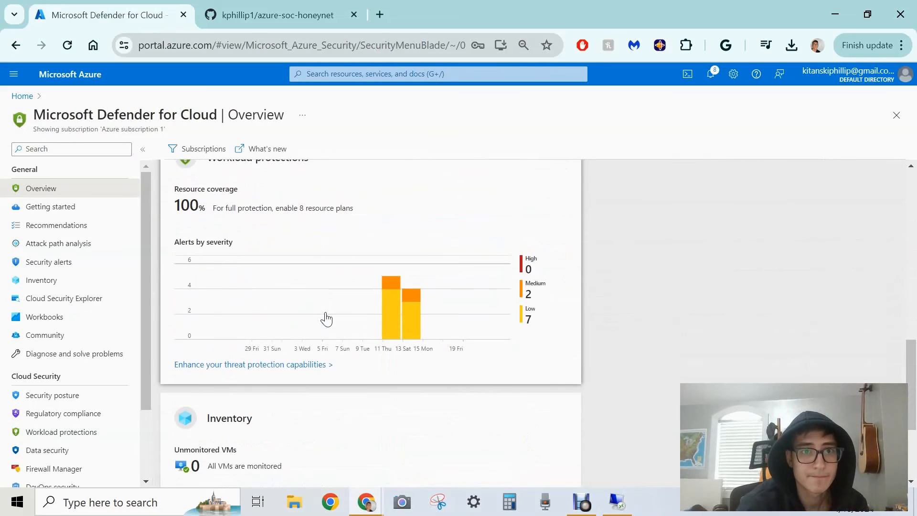
# Step: Review the Inventory section of the Defender for Cloud overview, and open the Azure security posture details from the total secure score
pyautogui.scroll(-2, 327, 320)
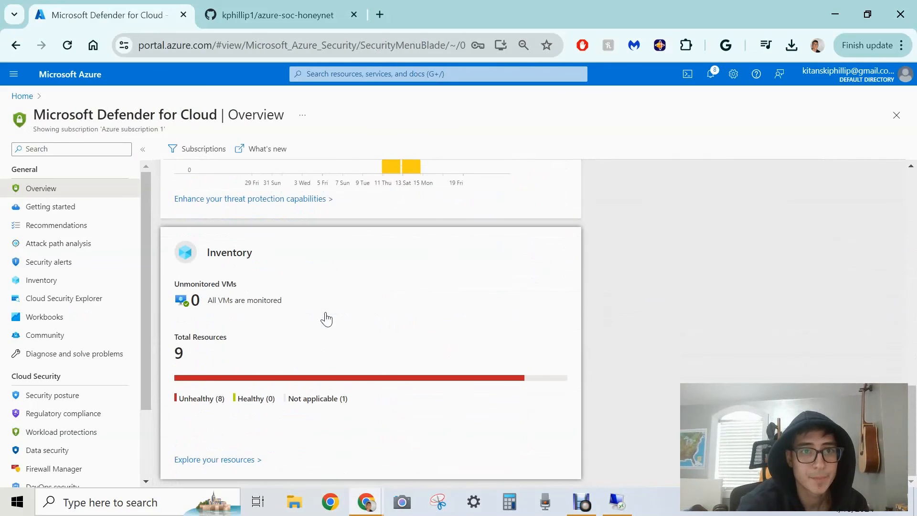
pyautogui.scroll(10, 326, 319)
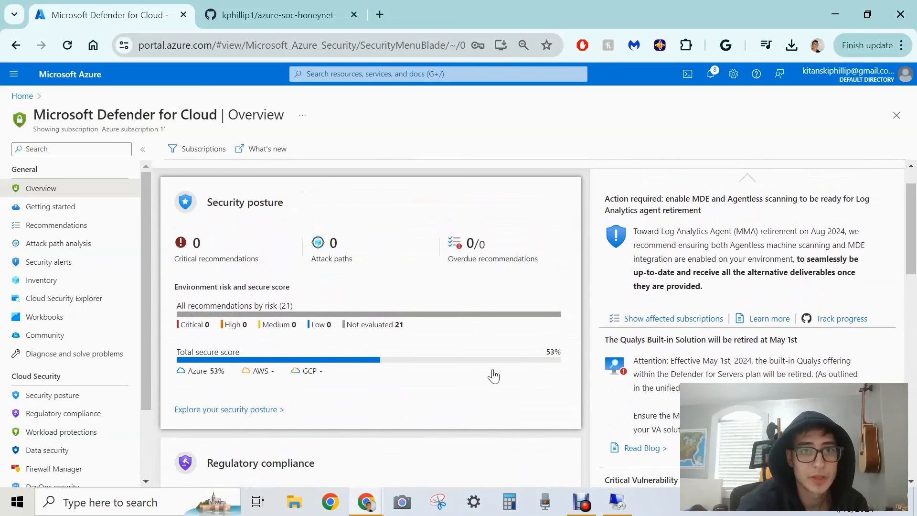
pyautogui.click(426, 366)
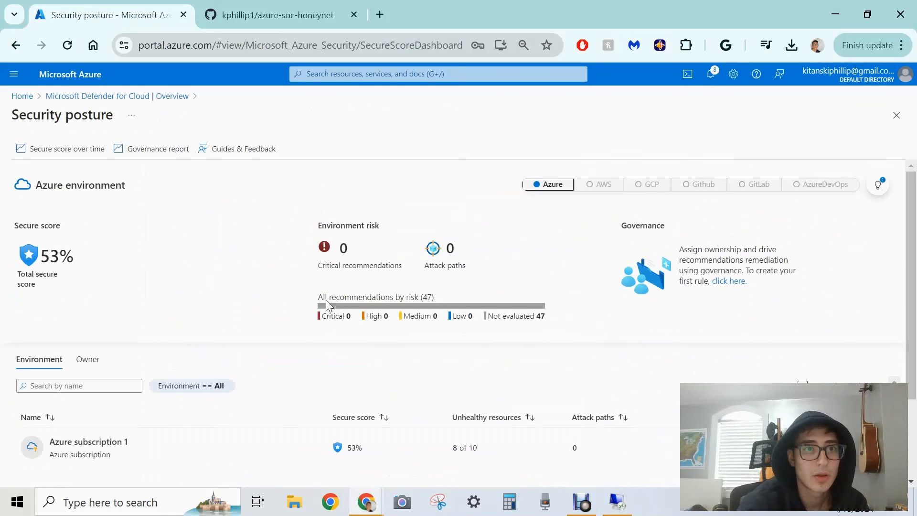
# Step: Open the recommendations for Azure subscription 1 and dismiss the introduction to risk-based recommendations
pyautogui.scroll(-3, 123, 292)
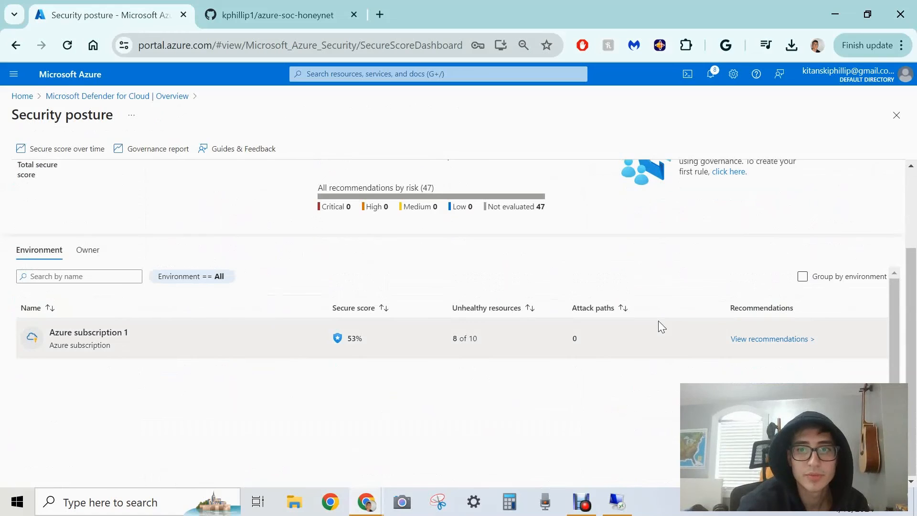
pyautogui.click(745, 340)
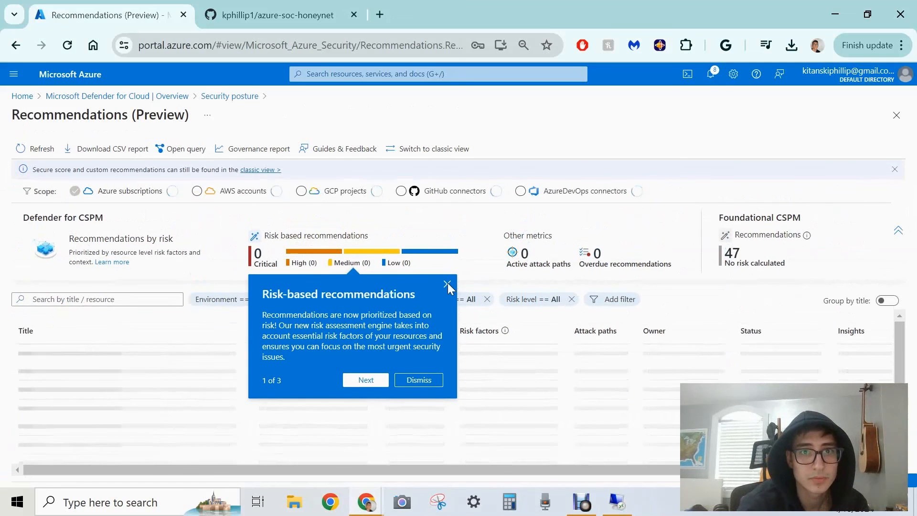
pyautogui.click(448, 284)
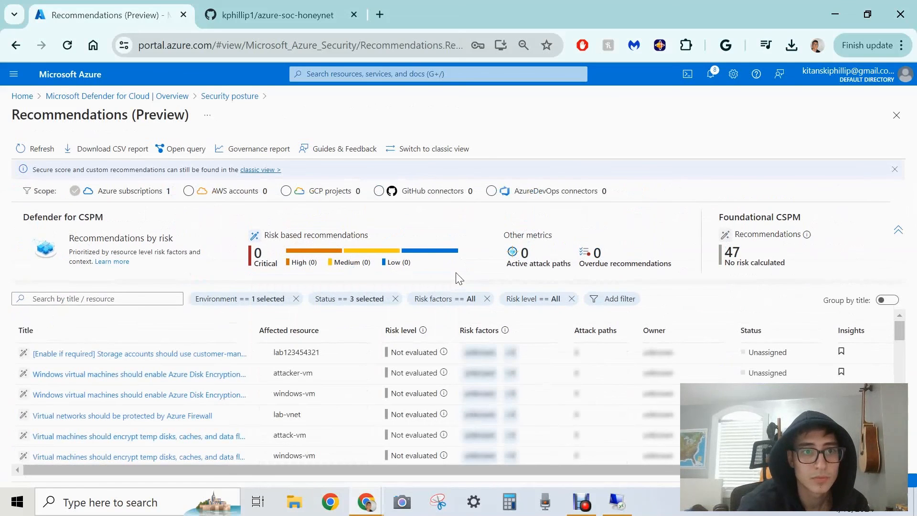
# Step: Look through the list of security recommendations and open the one about enabling purge protection on key vaults
pyautogui.scroll(-1, 231, 326)
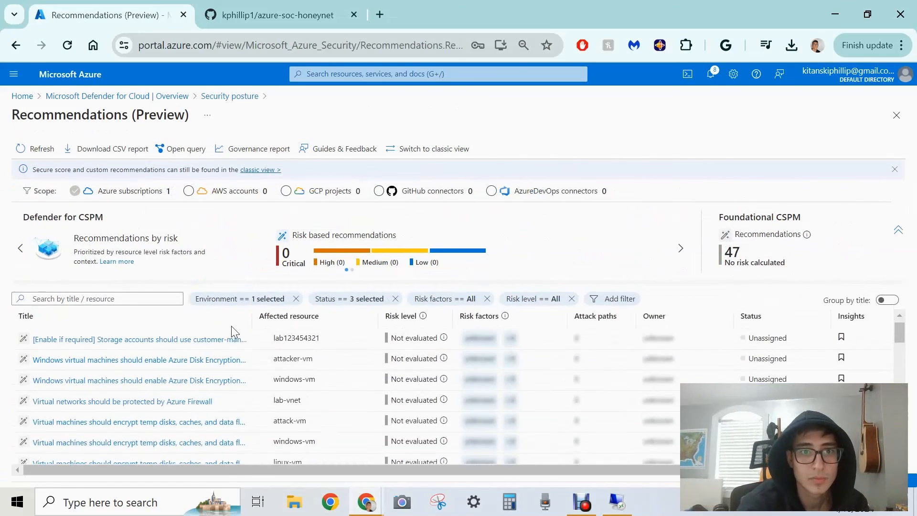
pyautogui.scroll(1, 231, 326)
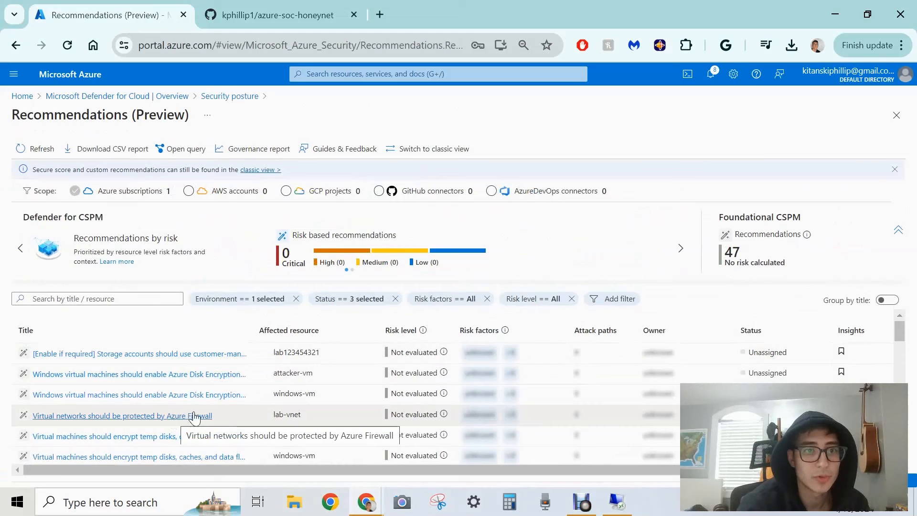
pyautogui.scroll(-1, 191, 394)
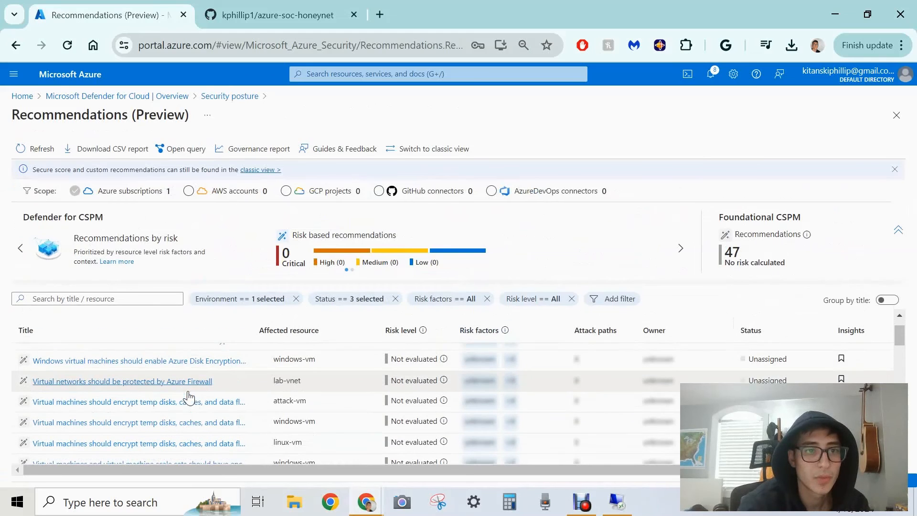
pyautogui.scroll(-5, 198, 436)
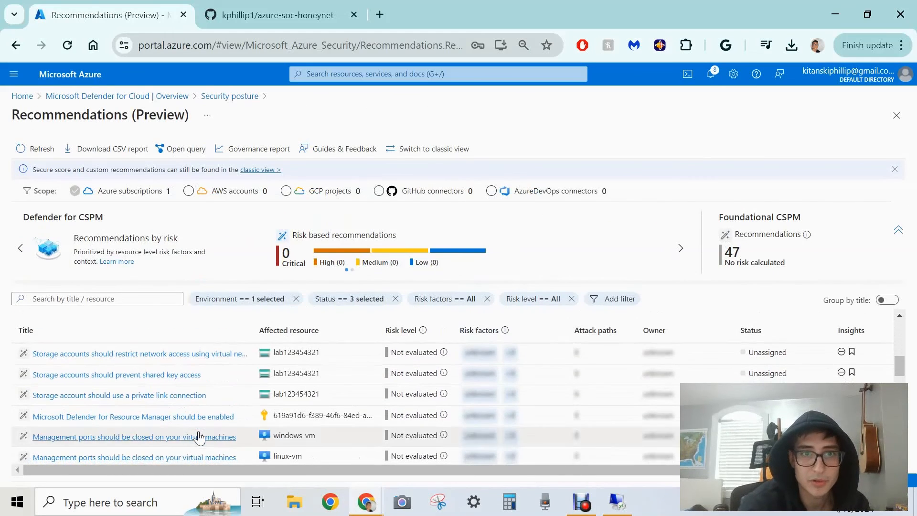
pyautogui.scroll(-3, 198, 435)
pyautogui.scroll(2, 200, 437)
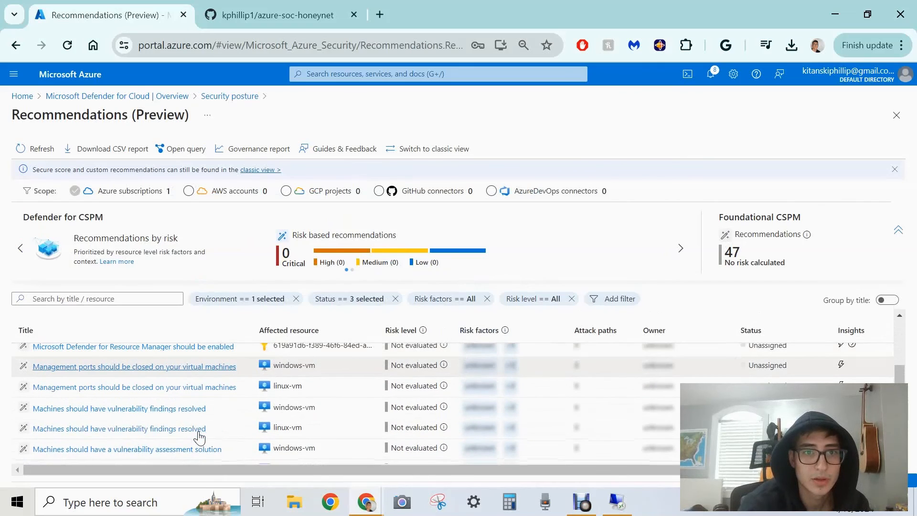
pyautogui.scroll(-3, 199, 437)
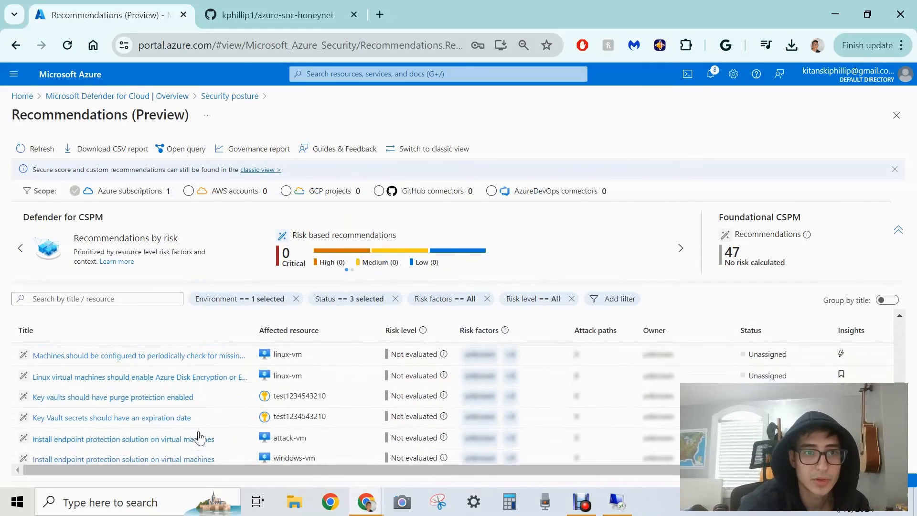
pyautogui.click(141, 399)
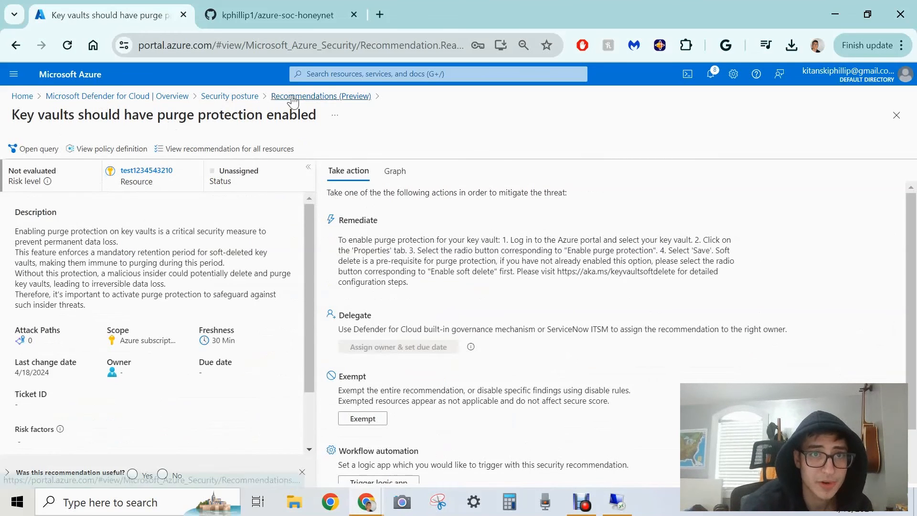
# Step: Return to the Defender for Cloud overview, open Regulatory compliance, and show the NIST SP 800 53 R5 standard
pyautogui.click(141, 97)
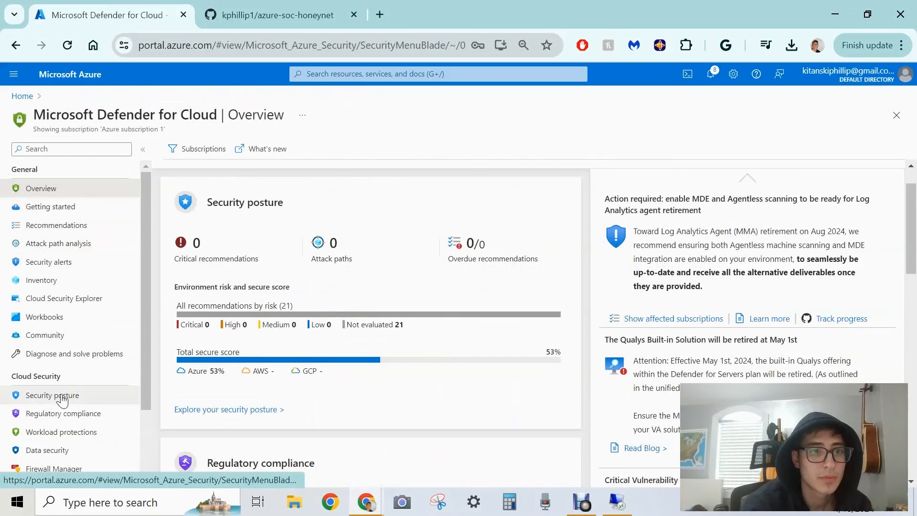
pyautogui.click(62, 414)
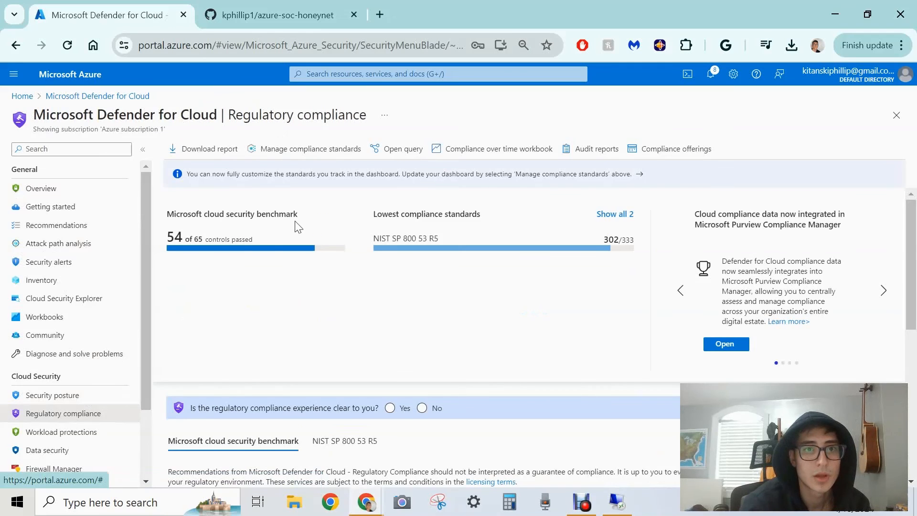
pyautogui.scroll(-4, 306, 327)
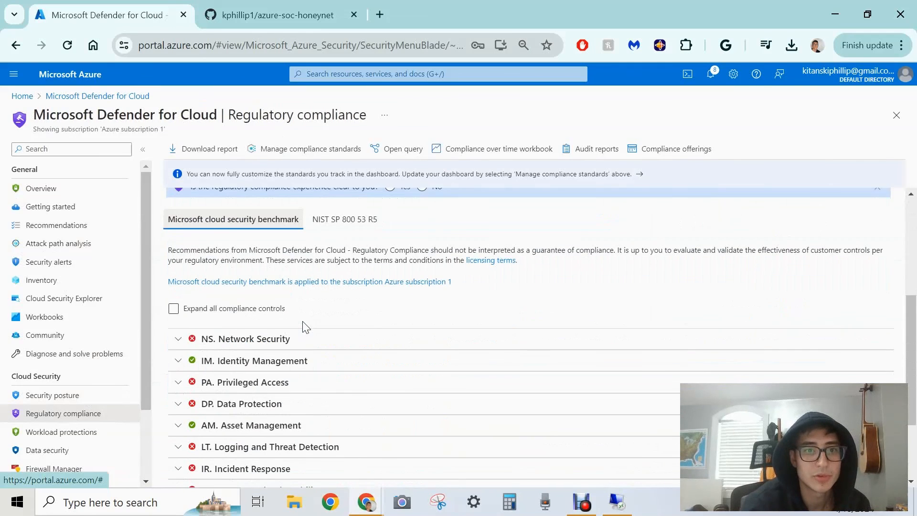
pyautogui.click(345, 251)
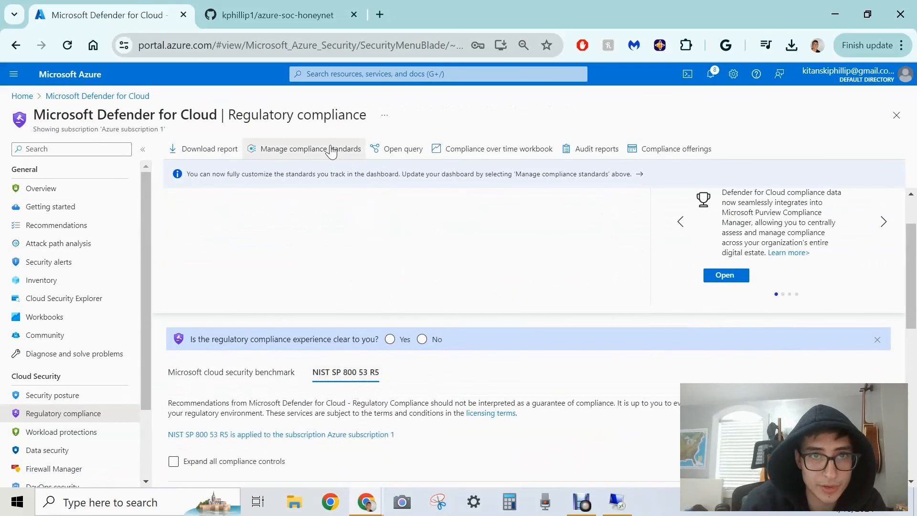
# Step: Go to the management of compliance standards and open the settings of Azure subscription 1 under Tenant Root Group
pyautogui.click(275, 152)
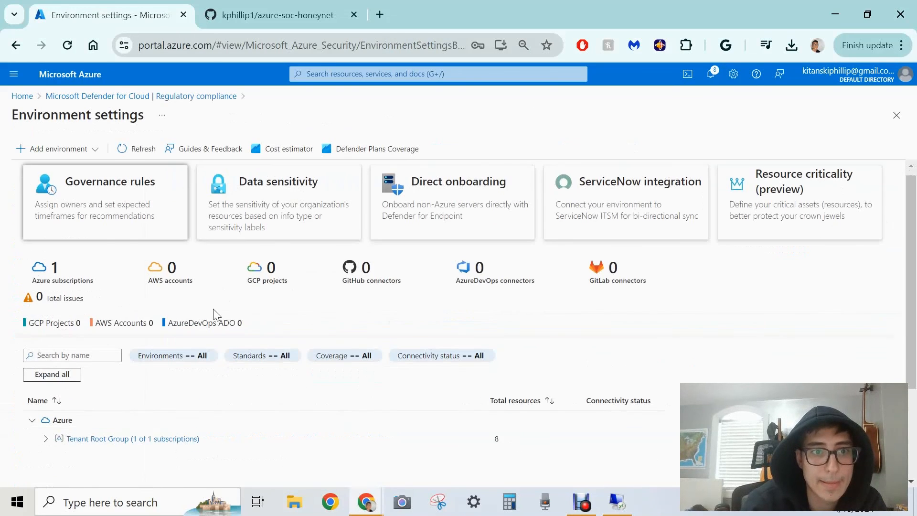
pyautogui.scroll(-2, 108, 368)
pyautogui.click(46, 355)
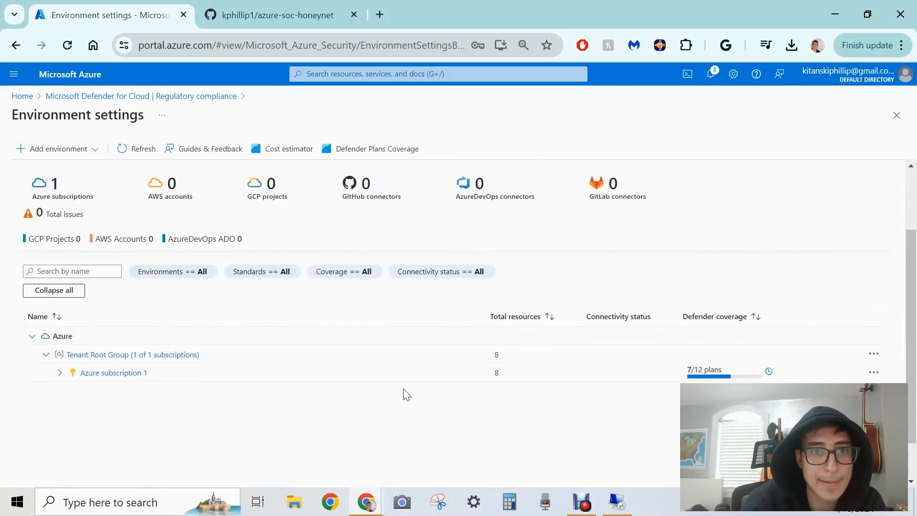
pyautogui.click(874, 373)
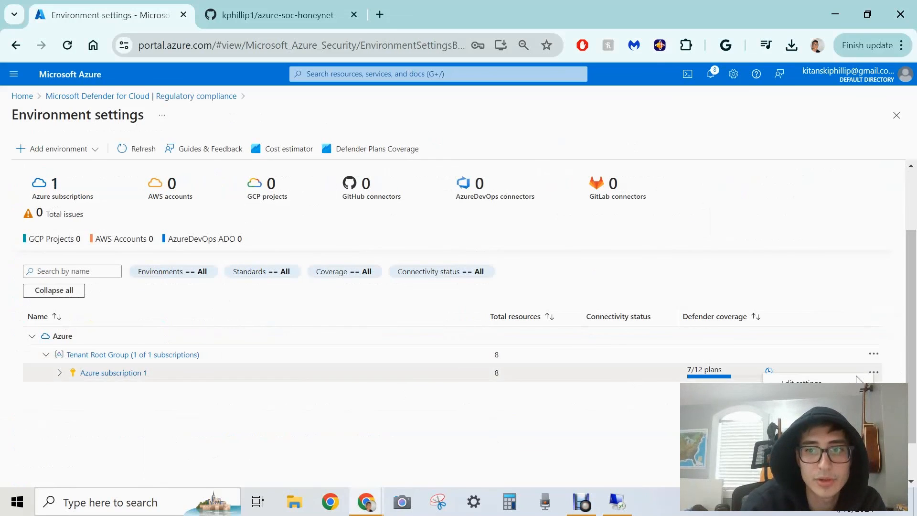
pyautogui.click(851, 391)
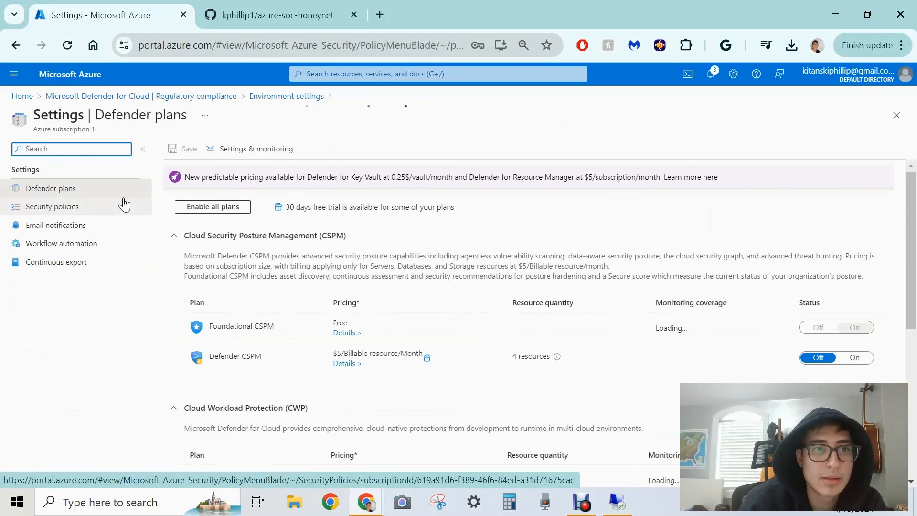
# Step: Review the subscription's Defender plans and open its security policies to see the available standards
pyautogui.scroll(-3, 257, 288)
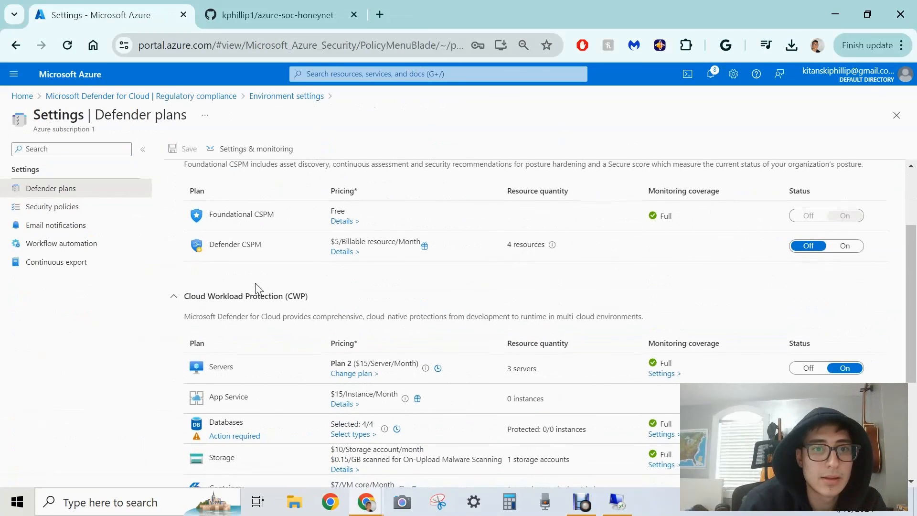
pyautogui.scroll(3, 255, 282)
pyautogui.click(88, 213)
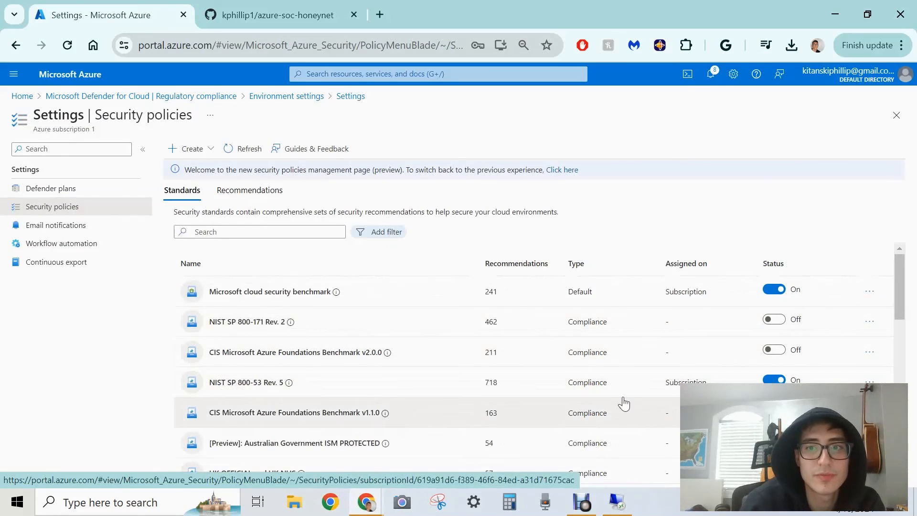
# Step: Return to Regulatory compliance, look through the NIST SP 800 53 R5 control families, and expand IR. Incident Response
pyautogui.click(125, 98)
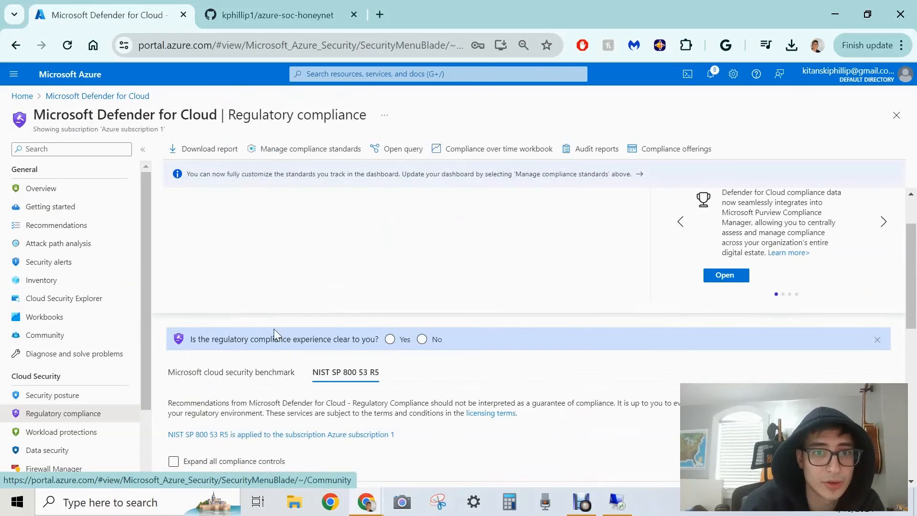
pyautogui.scroll(-3, 273, 329)
pyautogui.scroll(-3, 208, 373)
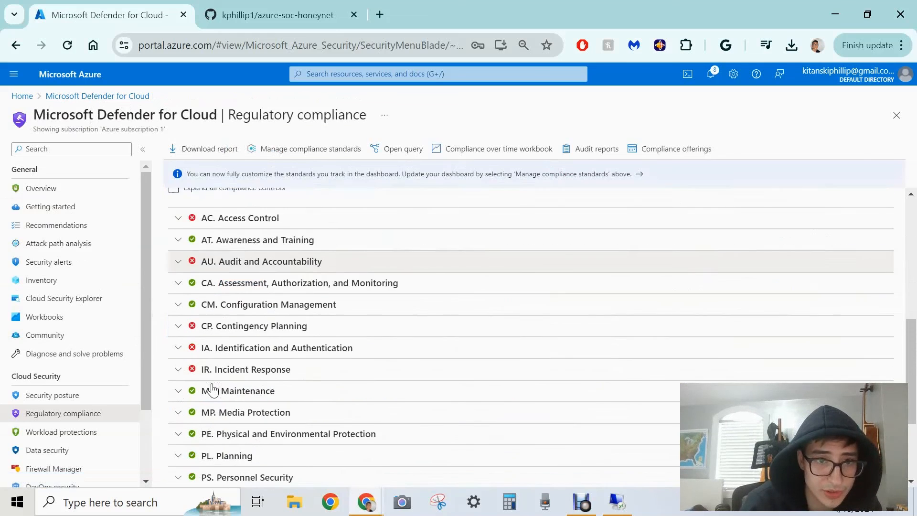
pyautogui.scroll(-3, 210, 389)
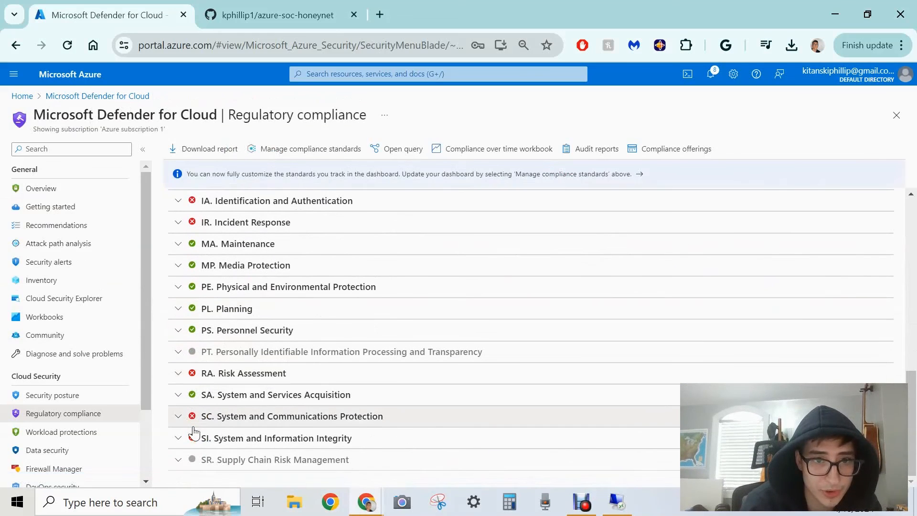
pyautogui.scroll(2, 191, 432)
pyautogui.click(179, 308)
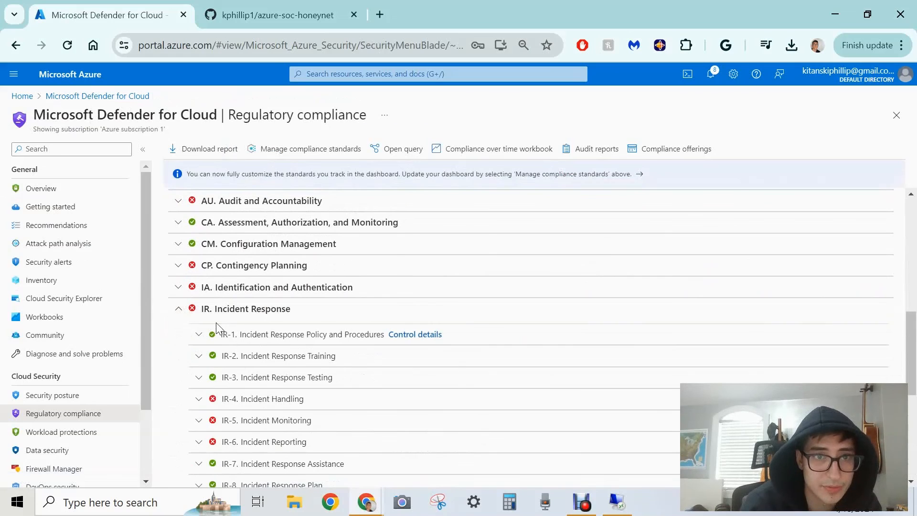
# Step: Expand IR-5. Incident Monitoring and its additional assessments, and examine the automated assessments listed there
pyautogui.scroll(-1, 224, 382)
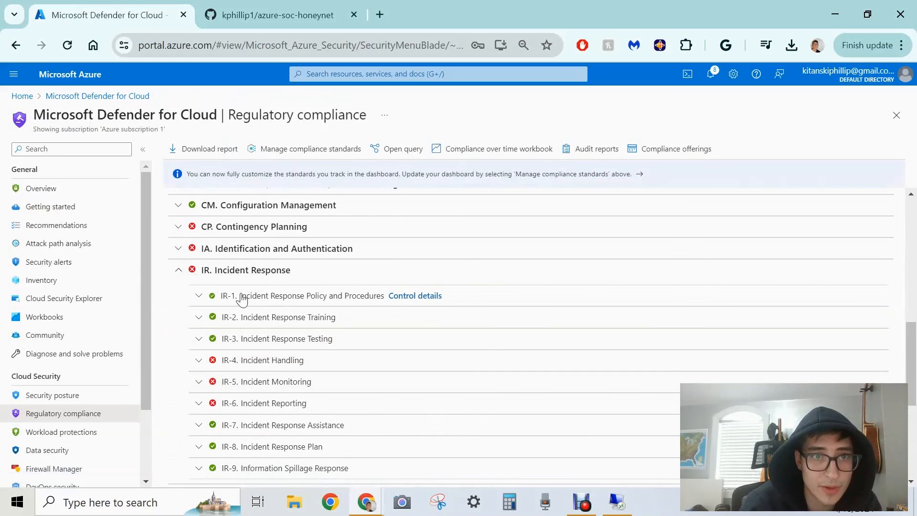
pyautogui.scroll(-2, 235, 389)
pyautogui.scroll(1, 236, 389)
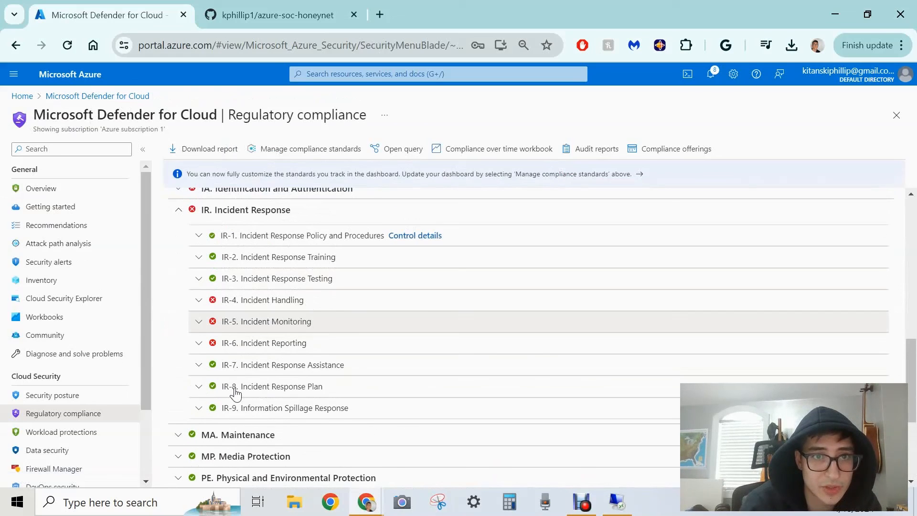
pyautogui.click(197, 326)
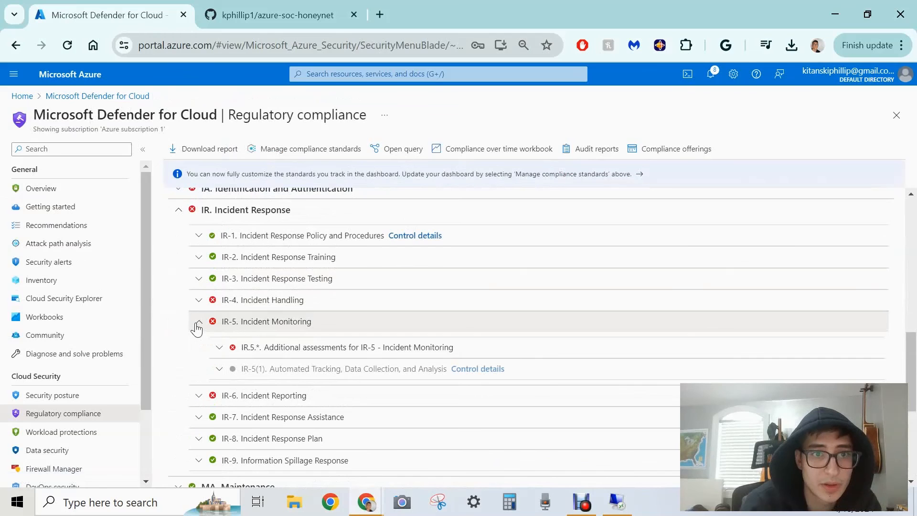
pyautogui.click(221, 349)
pyautogui.scroll(-1, 306, 362)
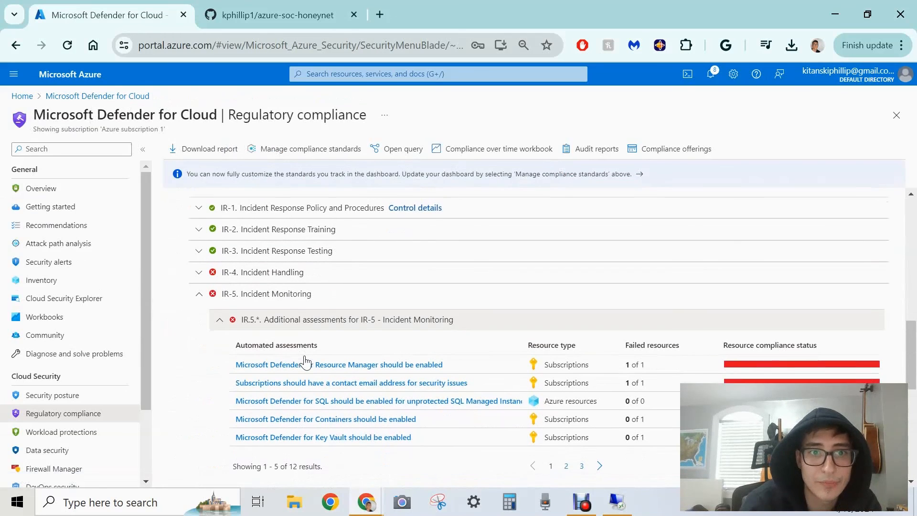
pyautogui.scroll(-1, 304, 414)
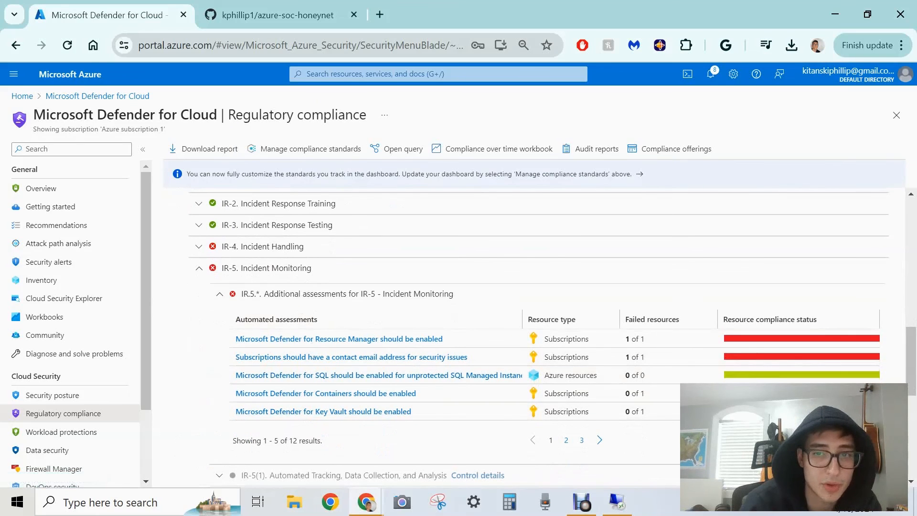
# Step: Switch the compliance view back to the Microsoft cloud security benchmark, and return to the Azure portal home page
pyautogui.scroll(10, 525, 335)
pyautogui.scroll(2, 182, 292)
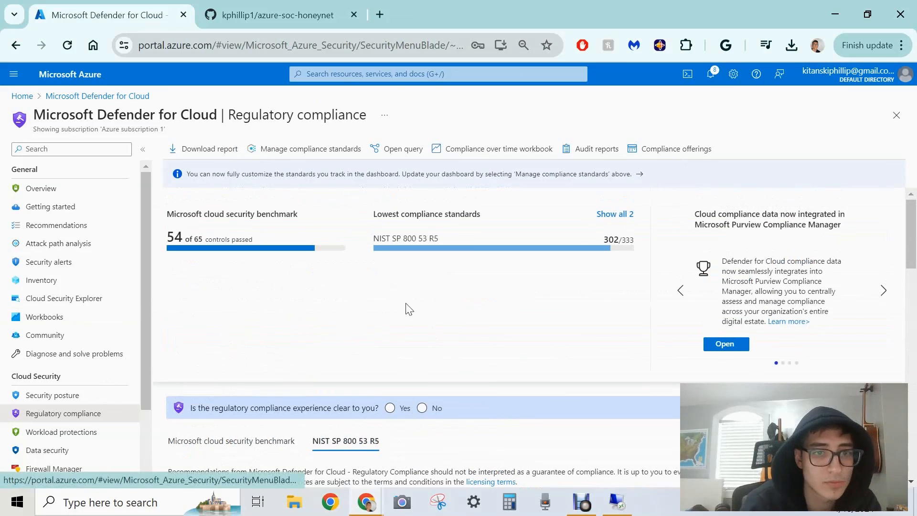
pyautogui.scroll(-2, 285, 272)
pyautogui.click(230, 368)
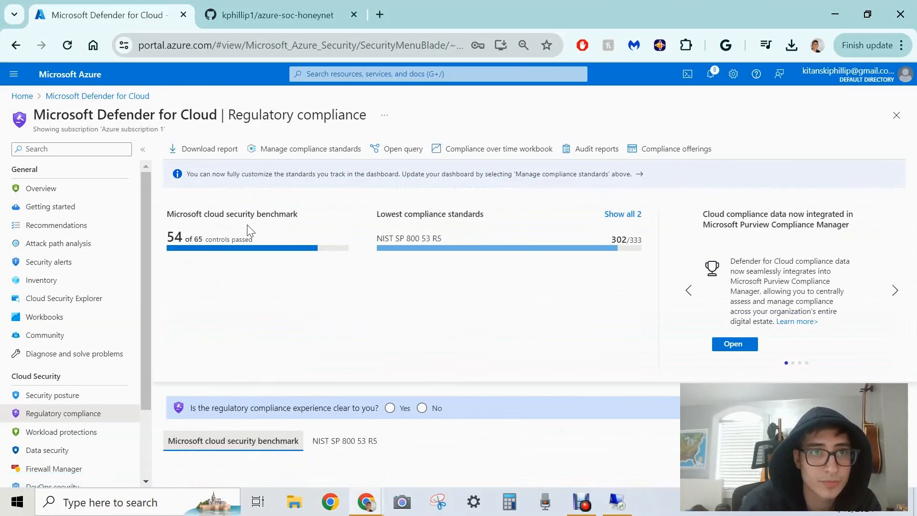
pyautogui.click(77, 73)
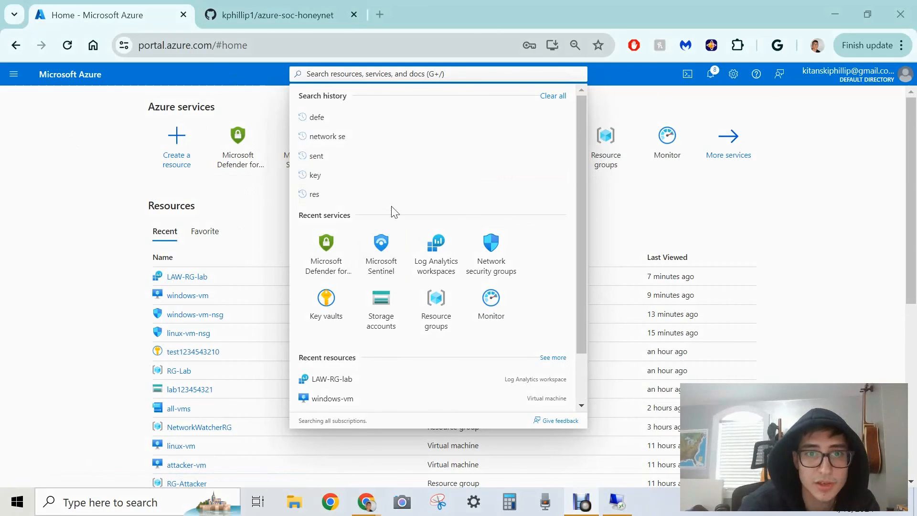
# Step: Switch to the azure-soc-honeynet GitHub README and look back over its before-hardening metrics, attack maps and metric queries
pyautogui.click(299, 20)
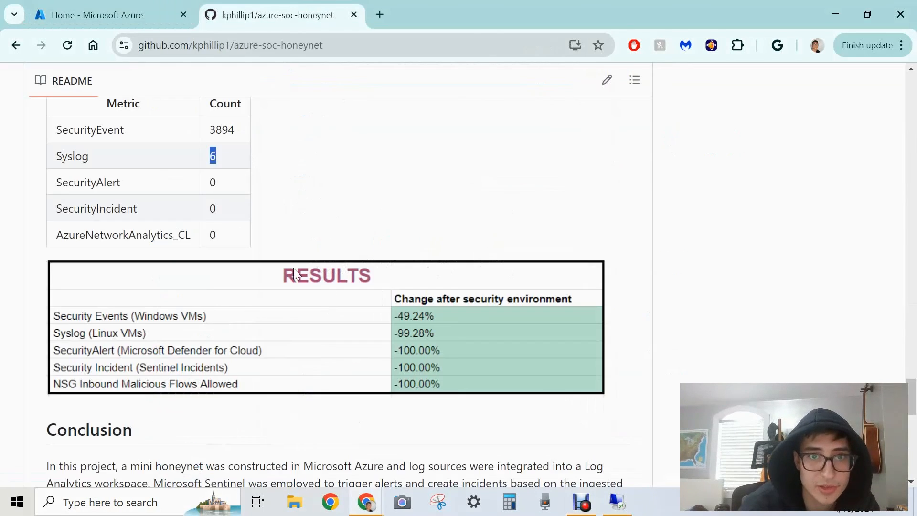
pyautogui.scroll(3, 291, 282)
pyautogui.scroll(15, 256, 328)
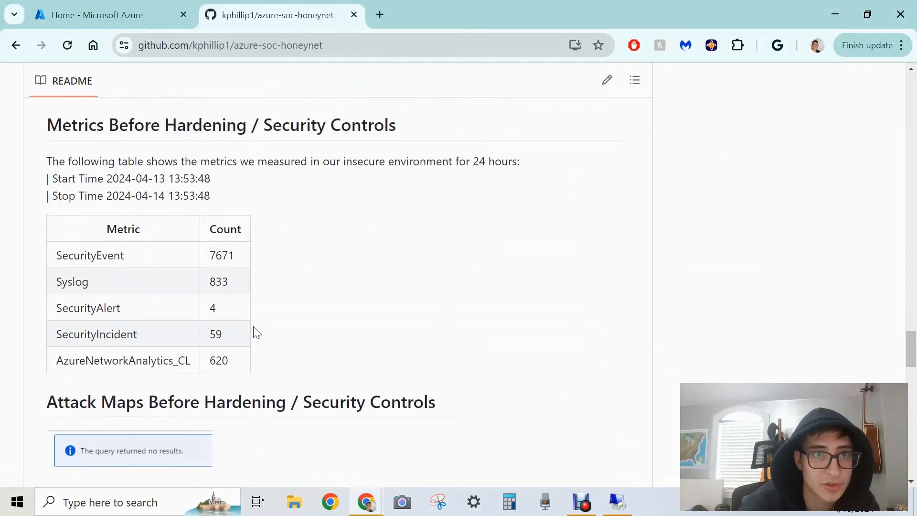
pyautogui.scroll(20, 293, 317)
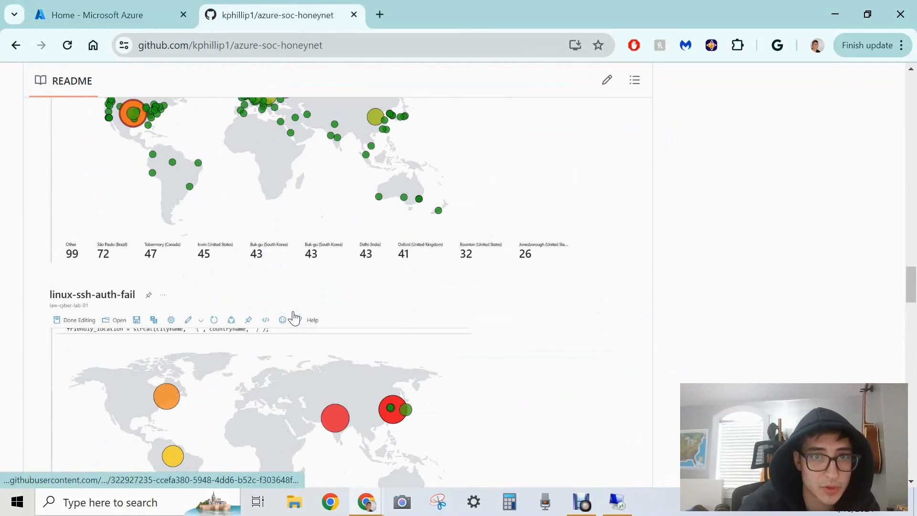
pyautogui.scroll(-20, 294, 317)
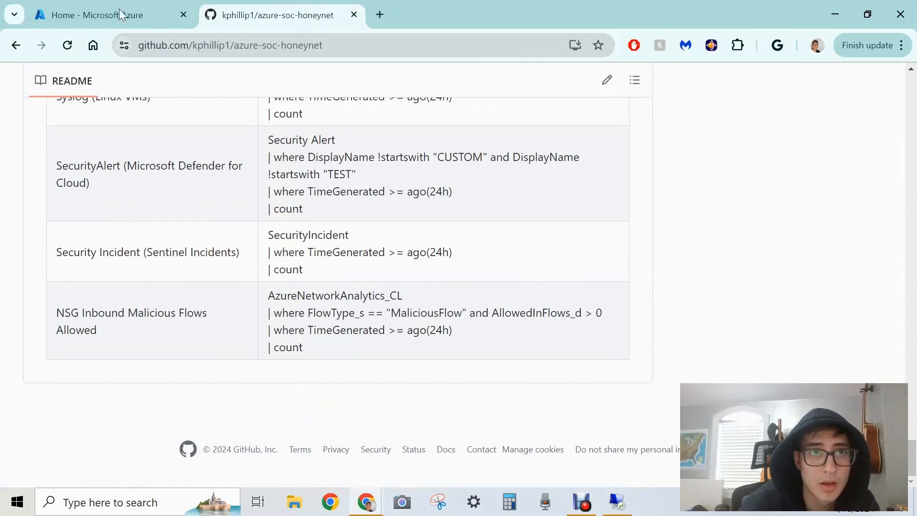
# Step: Return to the Azure portal, search for "cos" and open Cost analysis to examine the April 2024 accumulated and forecast costs
pyautogui.click(117, 10)
pyautogui.click(145, 182)
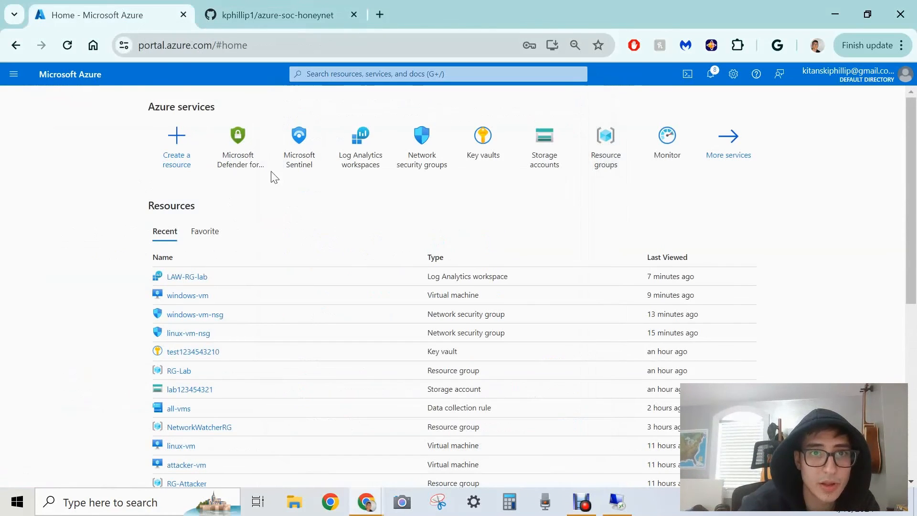
pyautogui.click(478, 75)
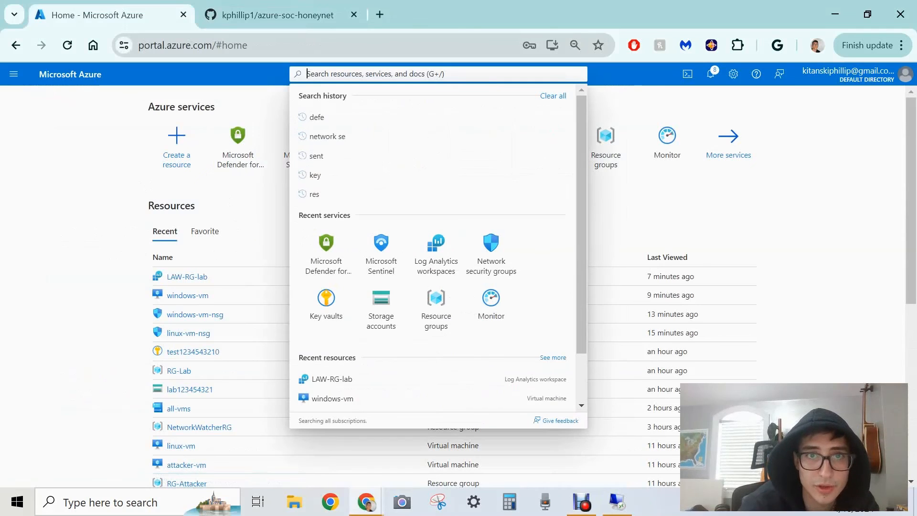
pyautogui.write('cos')
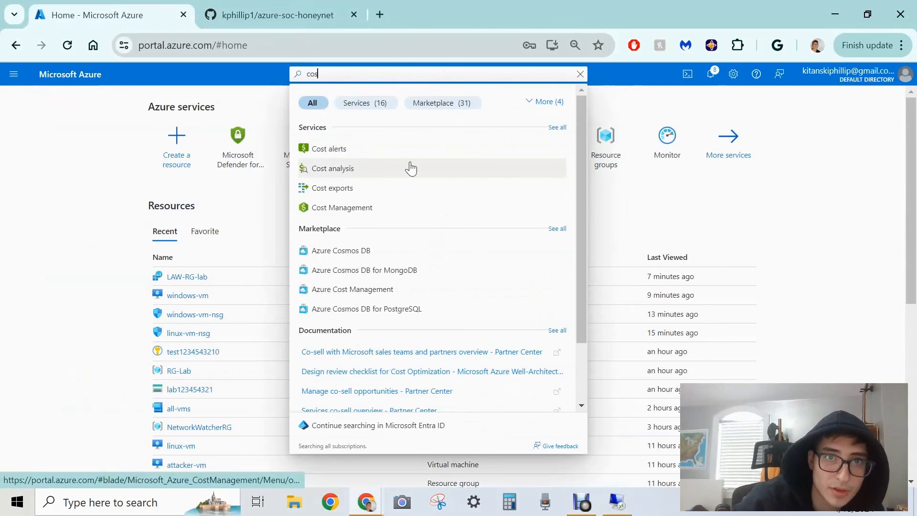
pyautogui.click(411, 169)
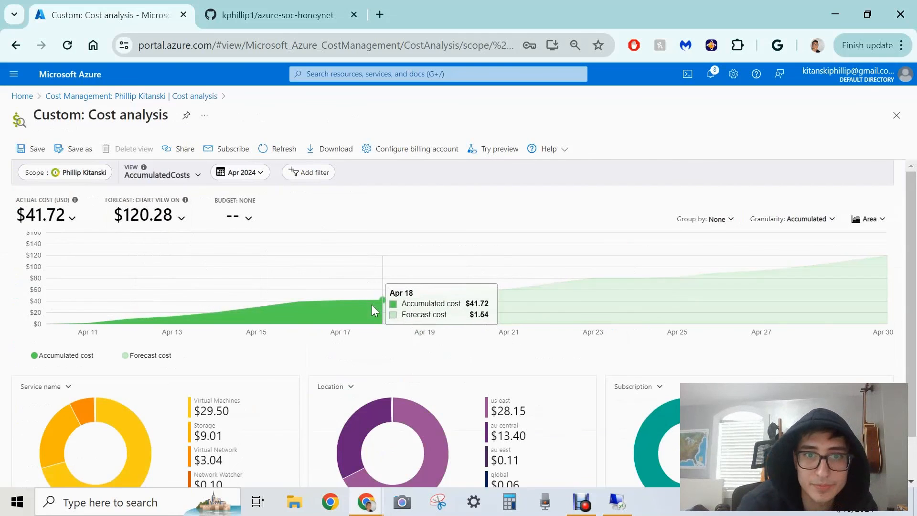
# Step: Open the RG-Lab resource group and permanently delete it with all its dependent resources, with the force delete option enabled
pyautogui.click(311, 75)
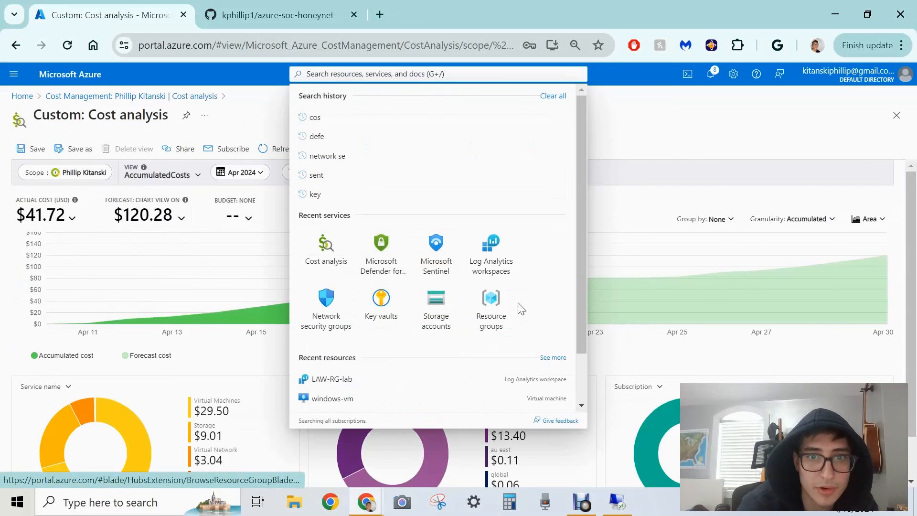
pyautogui.click(496, 323)
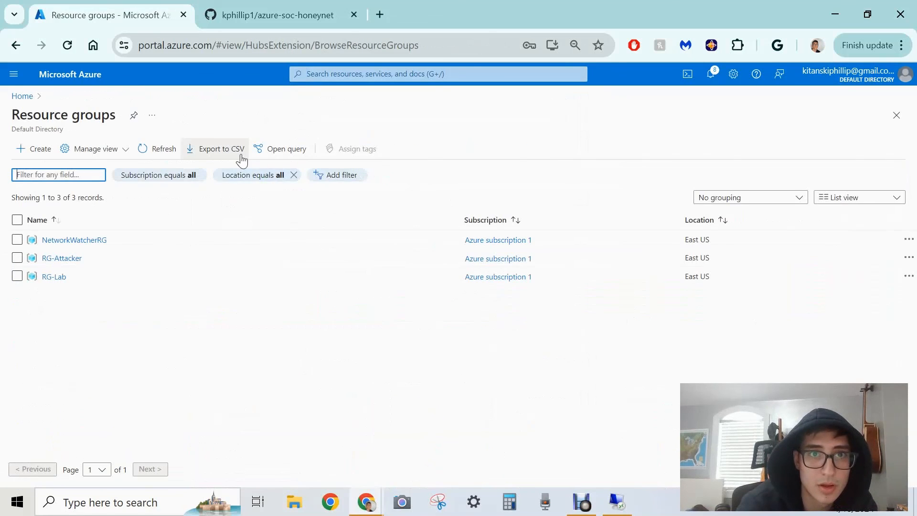
pyautogui.click(55, 277)
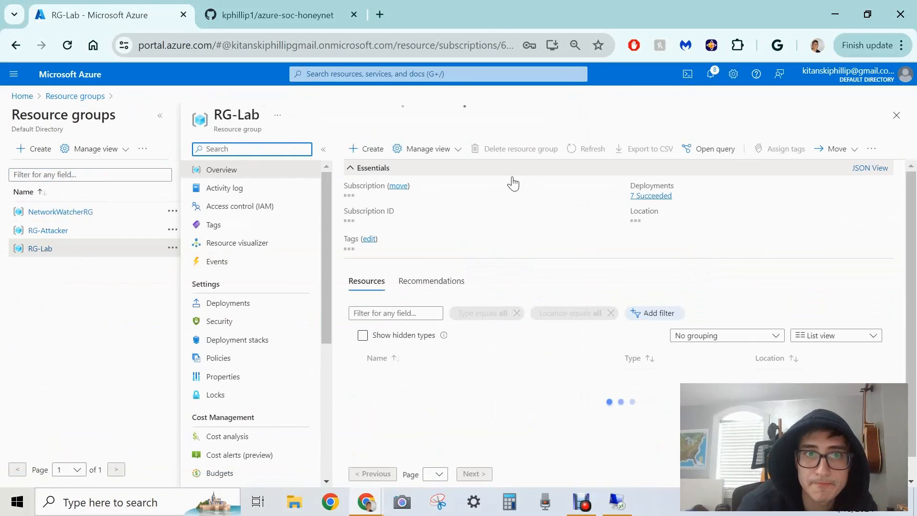
pyautogui.click(502, 149)
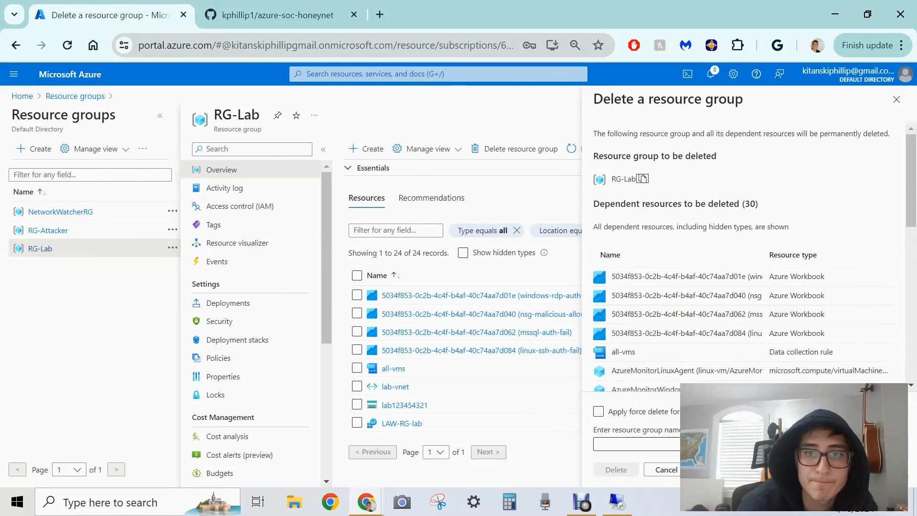
pyautogui.click(640, 444)
pyautogui.hotkey('ctrl', 'v')
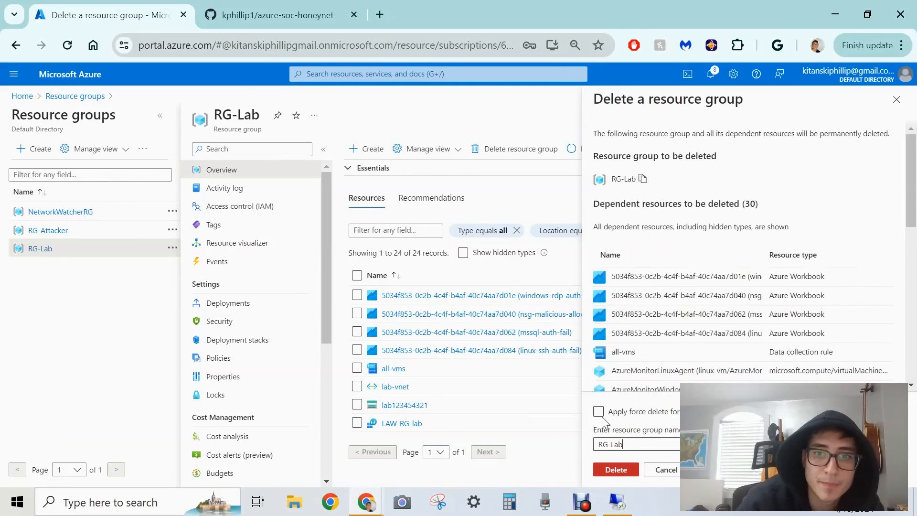
pyautogui.click(599, 411)
pyautogui.click(616, 470)
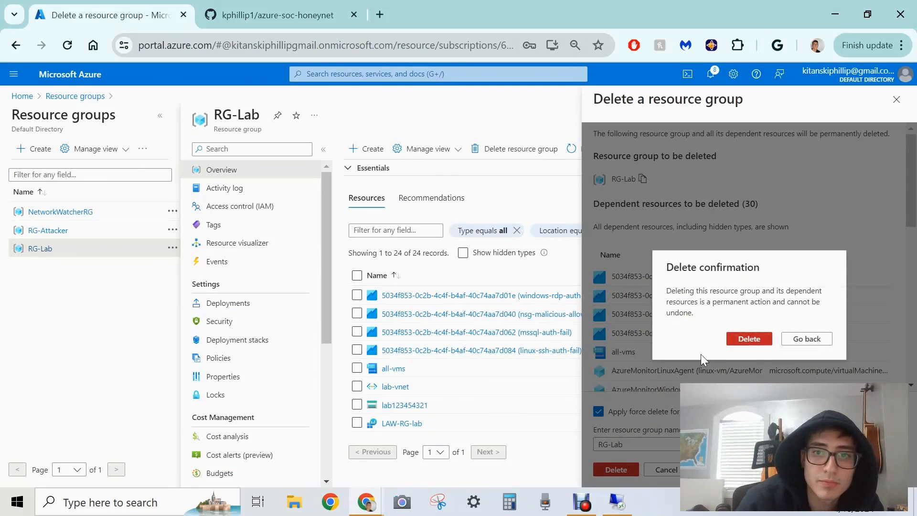
pyautogui.click(745, 339)
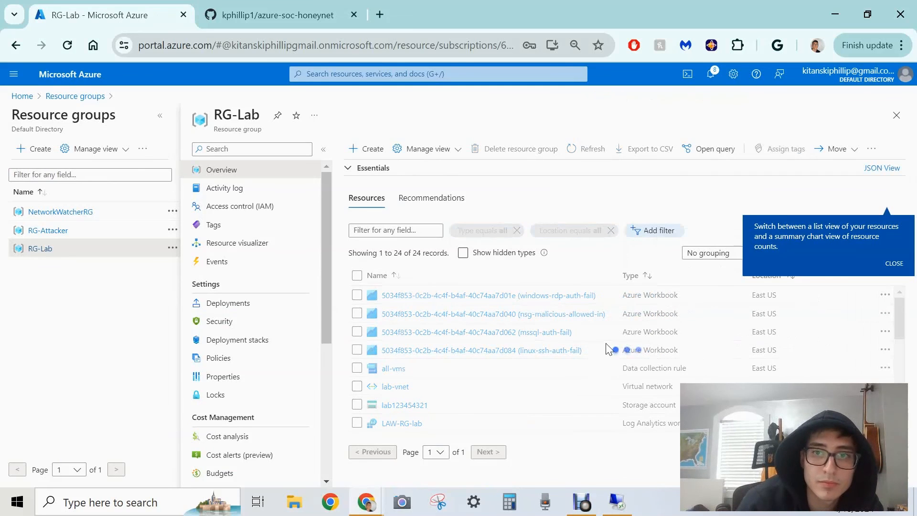
# Step: Open the RG-Attacker resource group and permanently delete it with all its dependent resources, without force delete
pyautogui.click(49, 231)
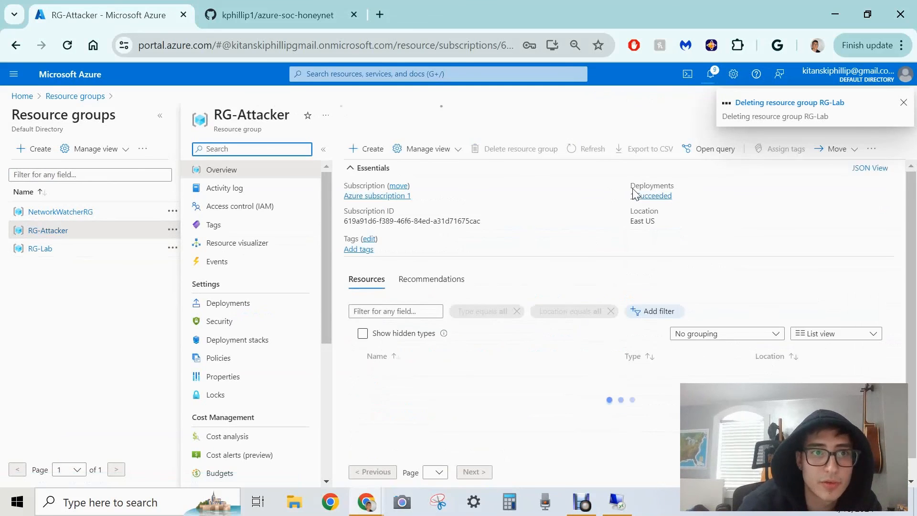
pyautogui.click(522, 150)
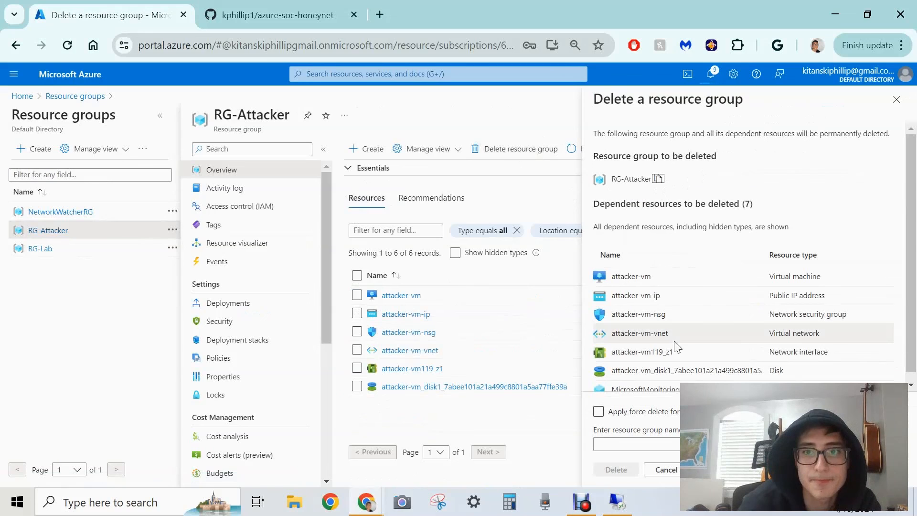
pyautogui.click(636, 445)
pyautogui.hotkey('ctrl', 'v')
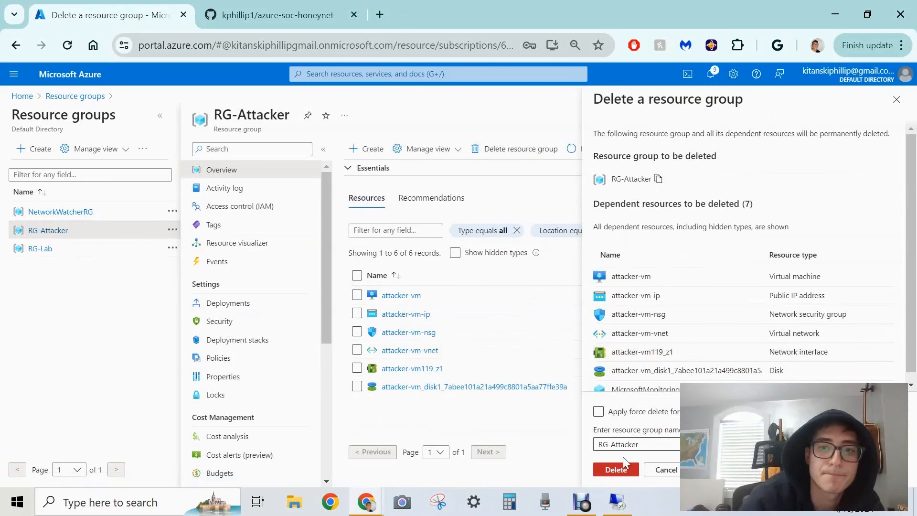
pyautogui.click(617, 470)
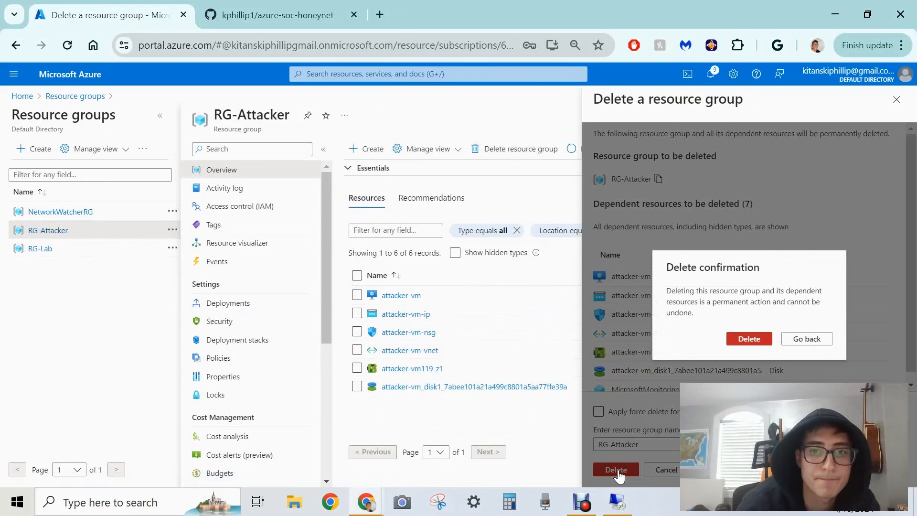
pyautogui.click(750, 339)
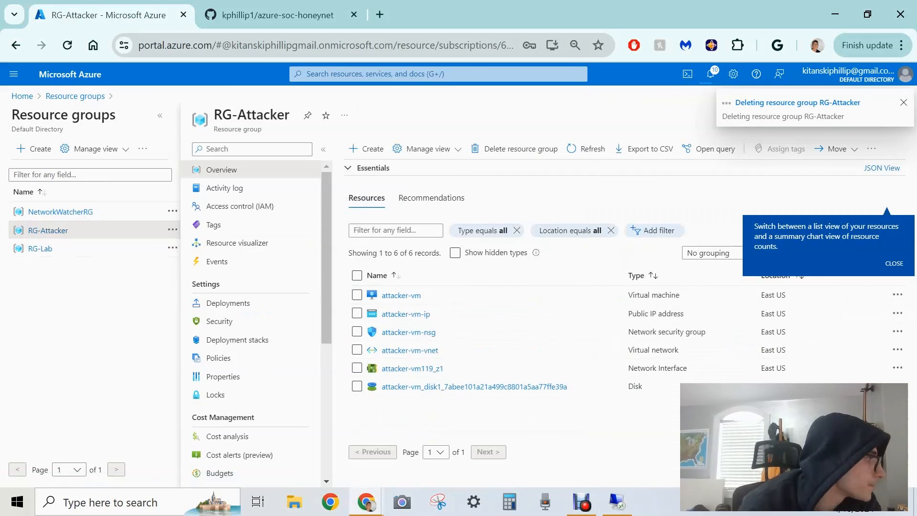
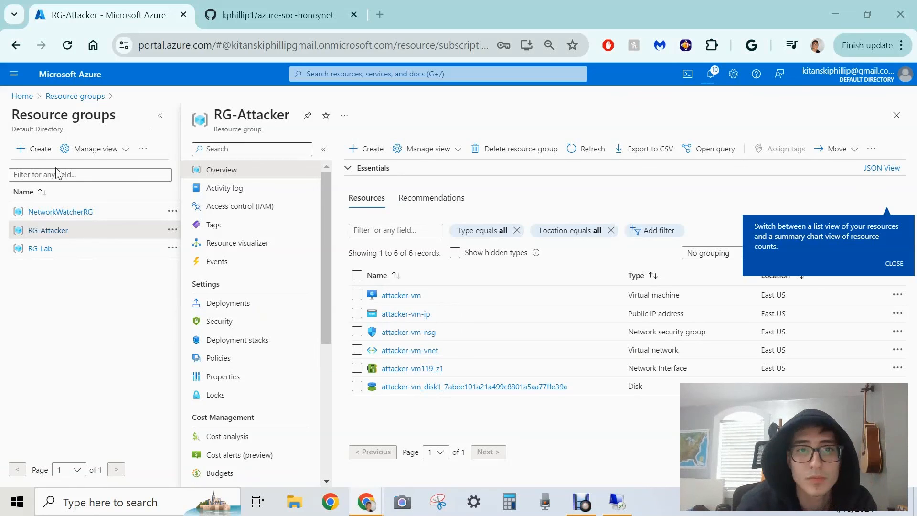
# Step: Open NetworkWatcherRG and reload the portal, then return to the resource groups list and refresh it
pyautogui.click(49, 214)
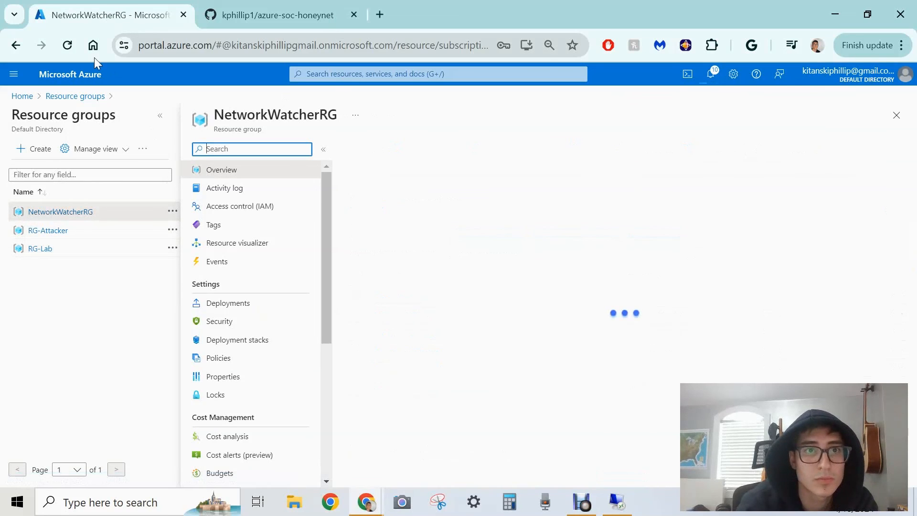
pyautogui.click(67, 45)
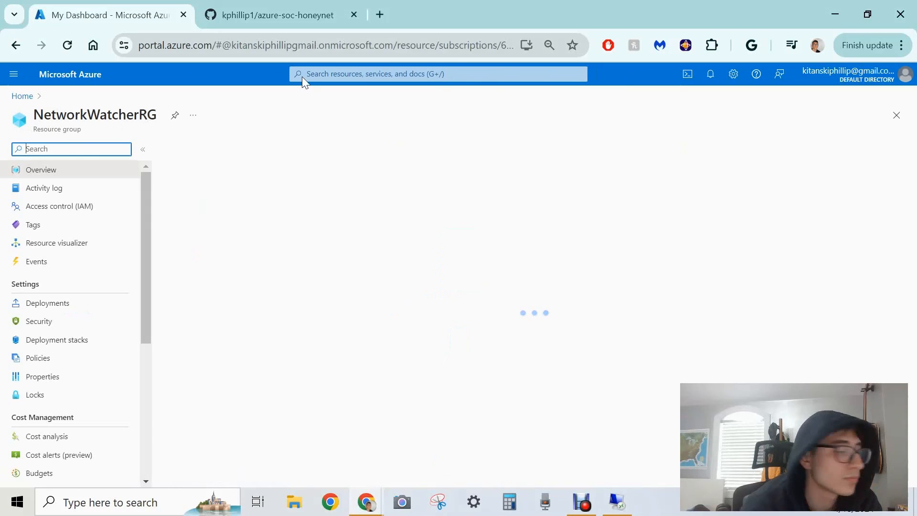
pyautogui.click(96, 78)
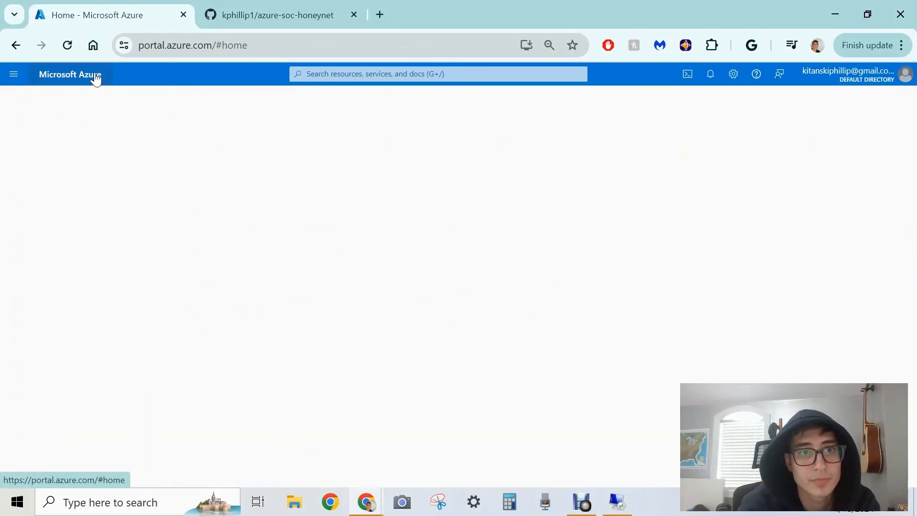
pyautogui.click(245, 153)
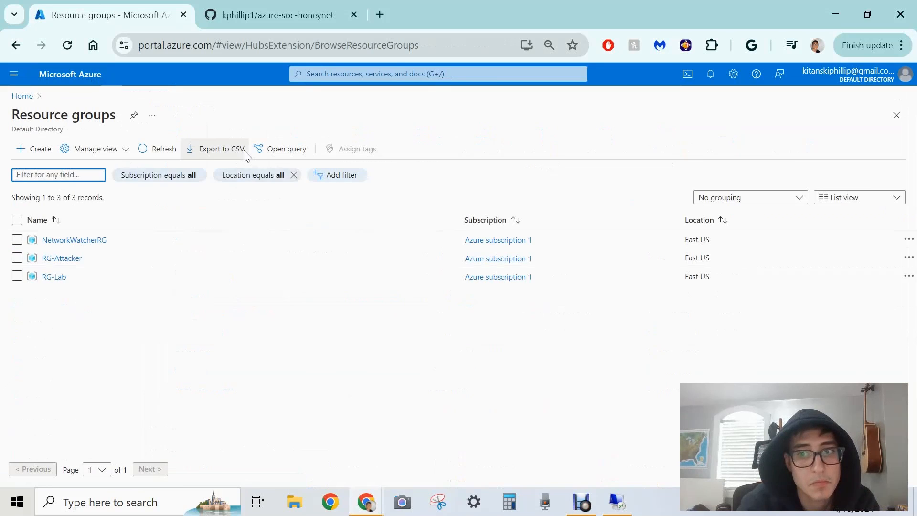
pyautogui.click(143, 148)
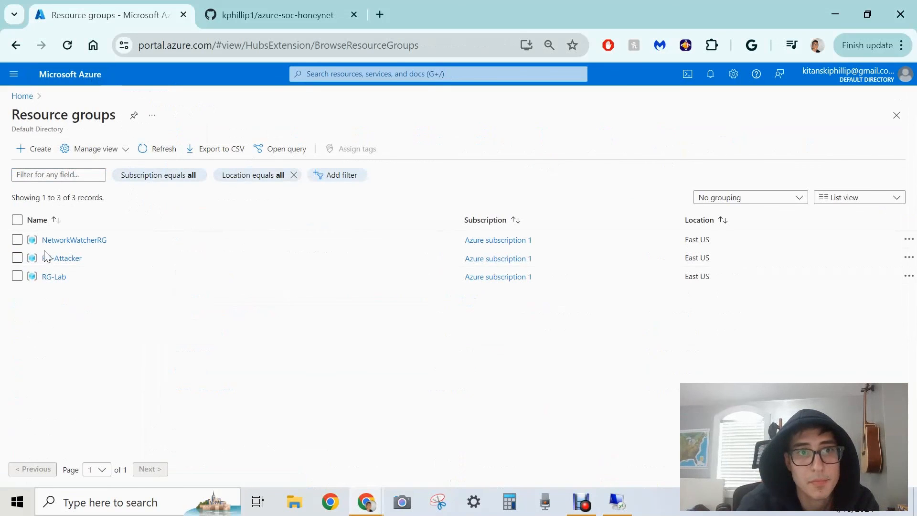
# Step: Permanently delete the NetworkWatcherRG resource group with its dependent resources, and check the deletion status of RG-Attacker and RG-Lab
pyautogui.click(61, 241)
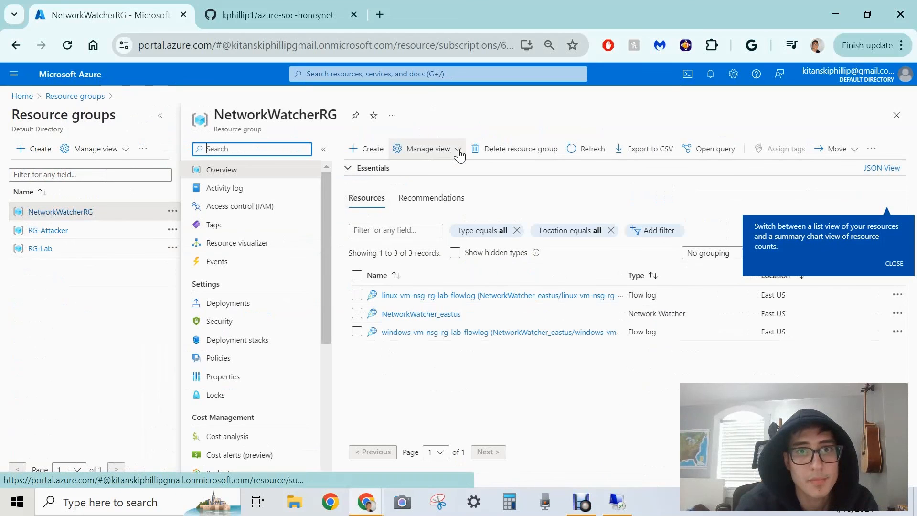
pyautogui.click(492, 149)
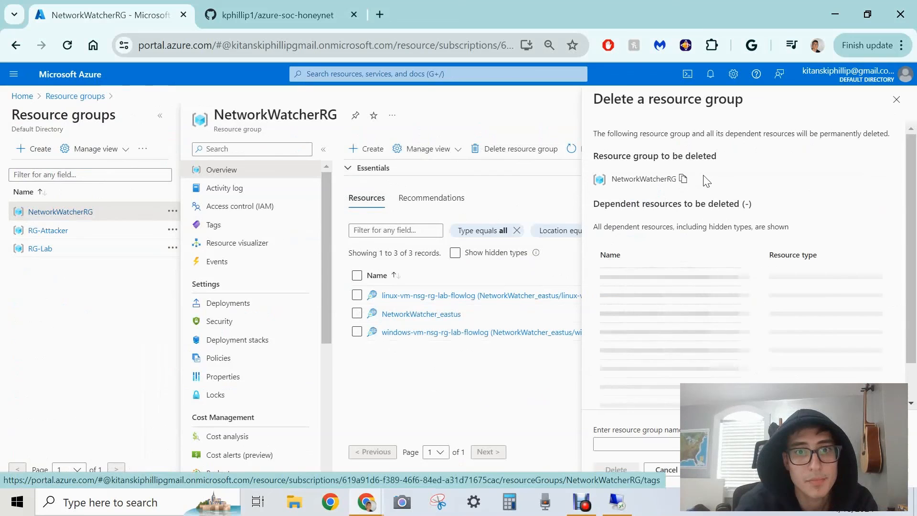
pyautogui.click(643, 444)
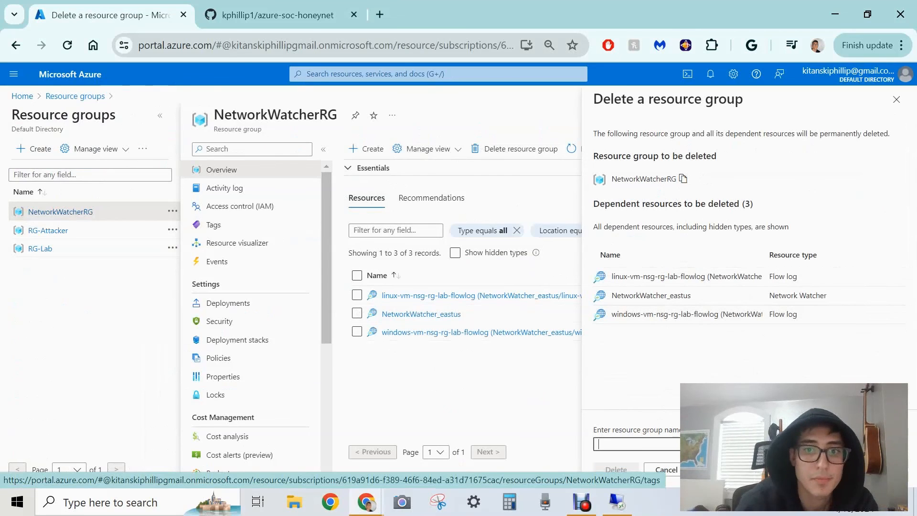
pyautogui.write('NetworkWatcherRG')
pyautogui.click(616, 470)
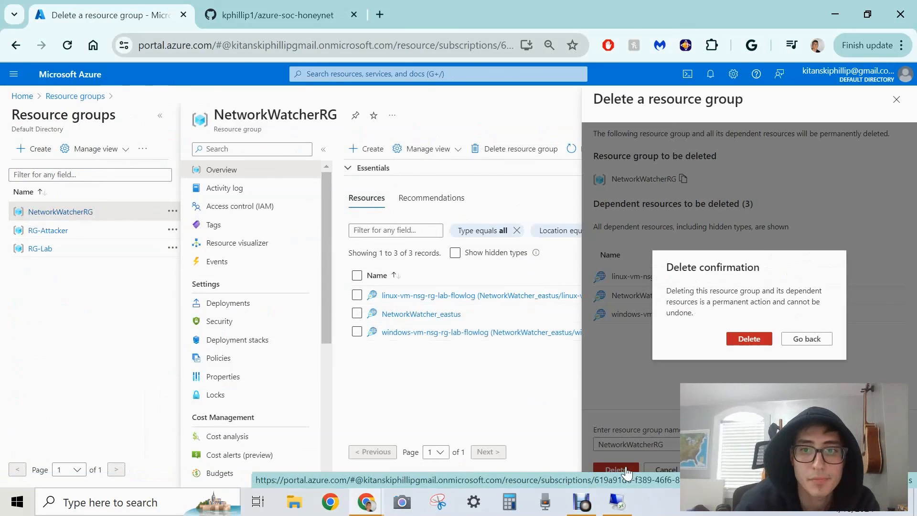
pyautogui.click(756, 341)
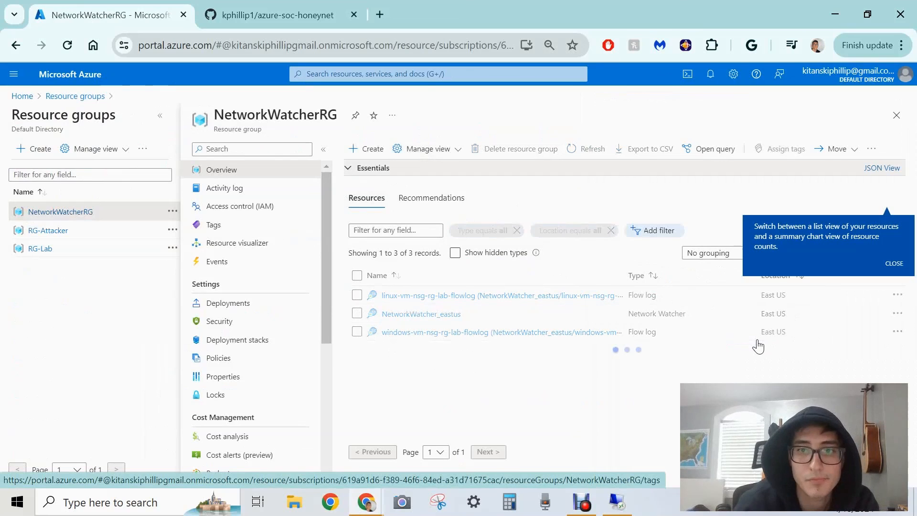
pyautogui.click(62, 231)
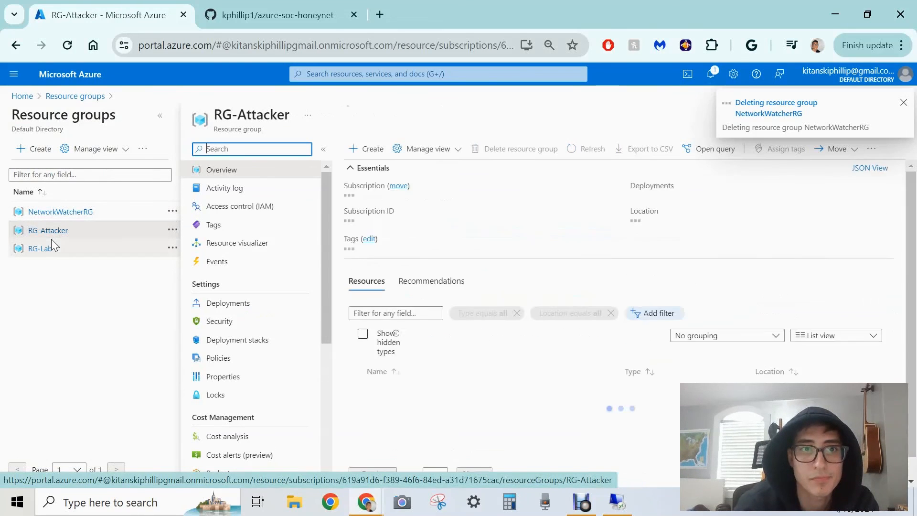
pyautogui.click(47, 248)
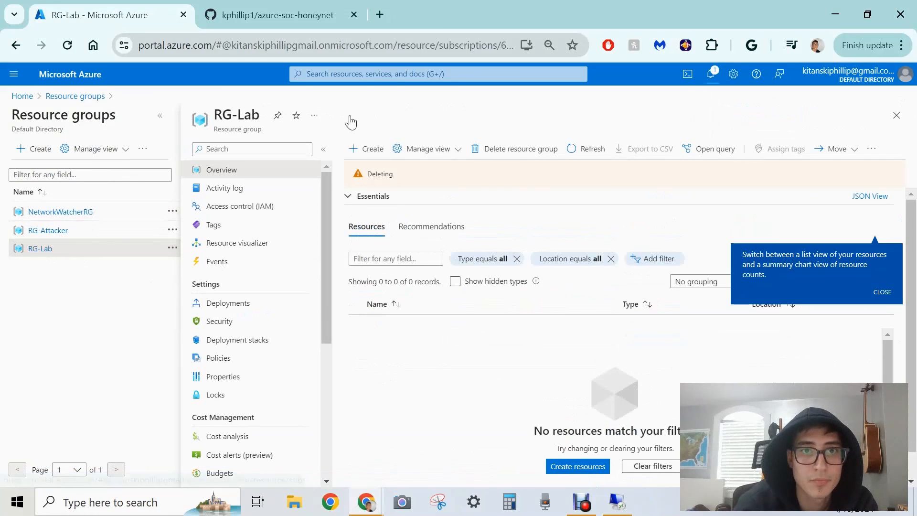
# Step: Search the portal for "entra" and open the Microsoft Entra ID overview of the default directory
pyautogui.click(406, 74)
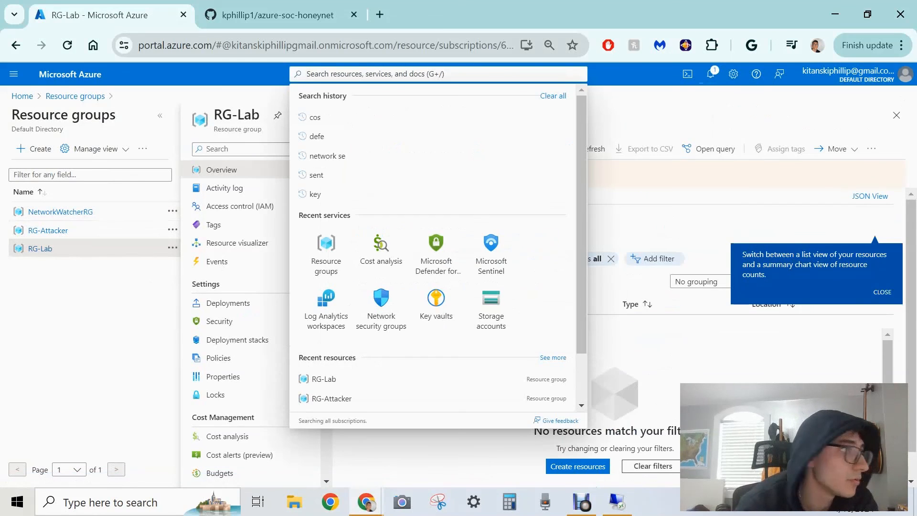
pyautogui.write('etr')
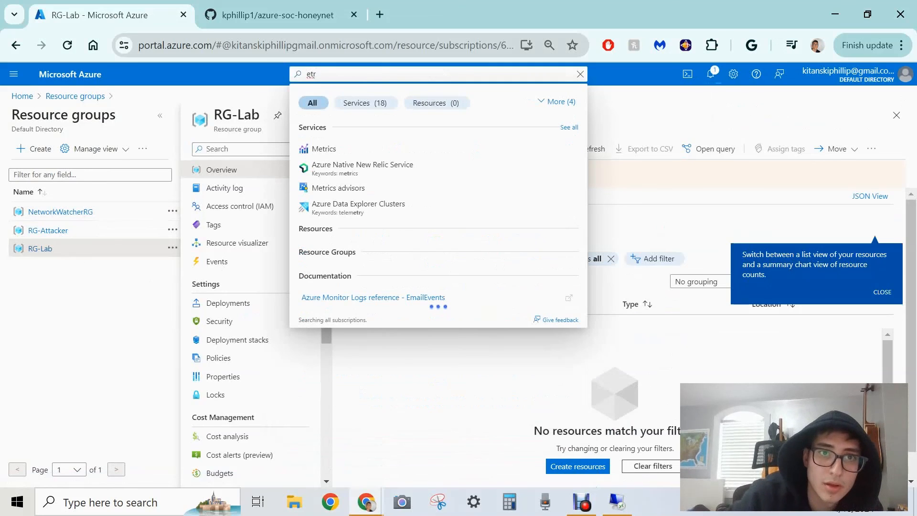
pyautogui.press('BackSpace')
pyautogui.write('n')
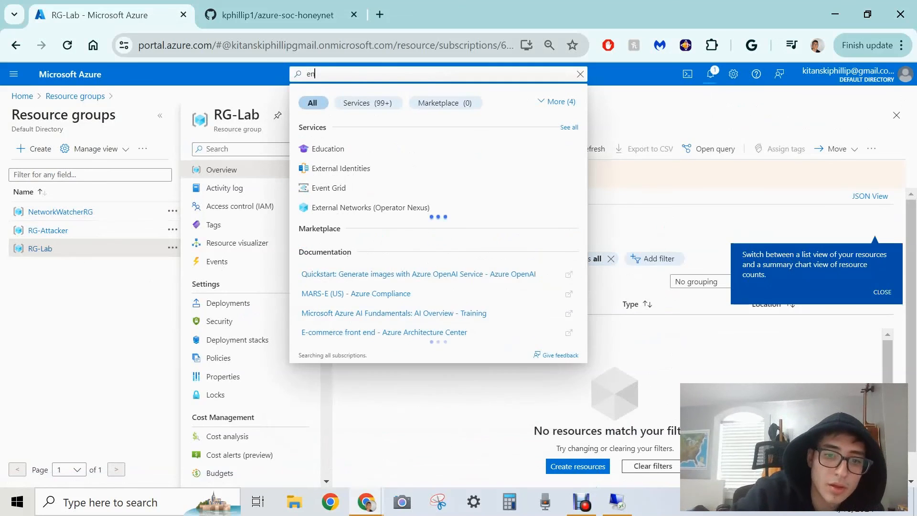
pyautogui.write('tra')
pyautogui.press('Escape')
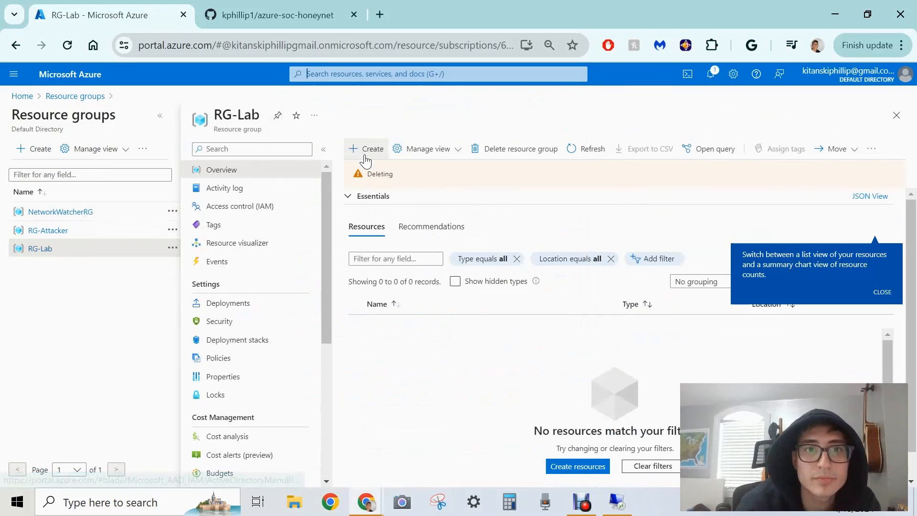
pyautogui.click(366, 156)
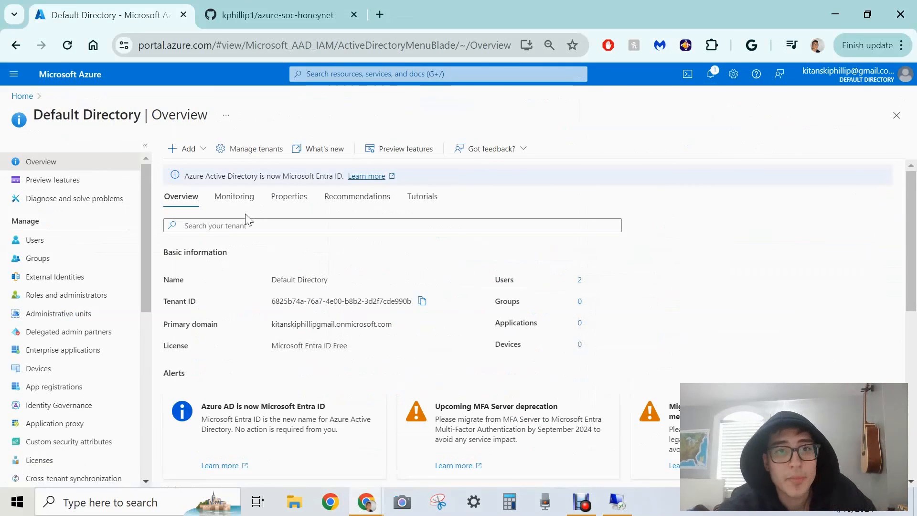
# Step: Delete the test user from the directory's users
pyautogui.click(77, 243)
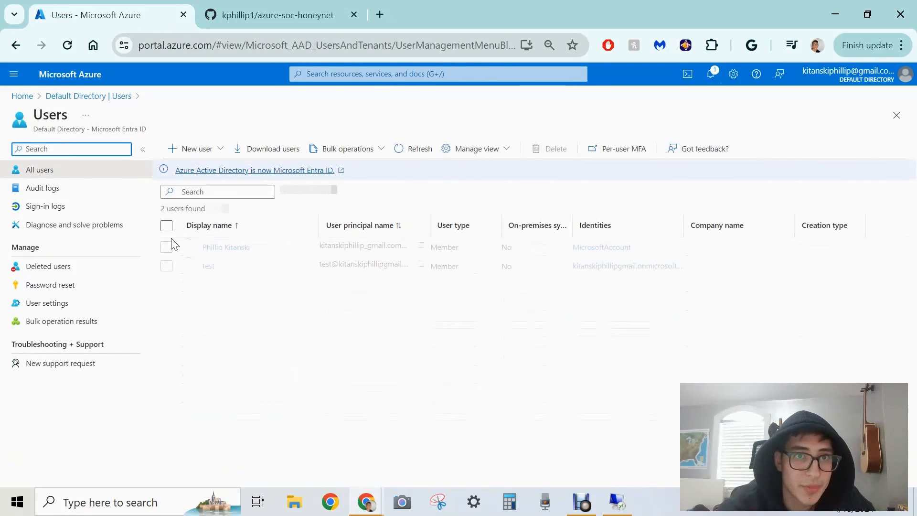
pyautogui.click(167, 266)
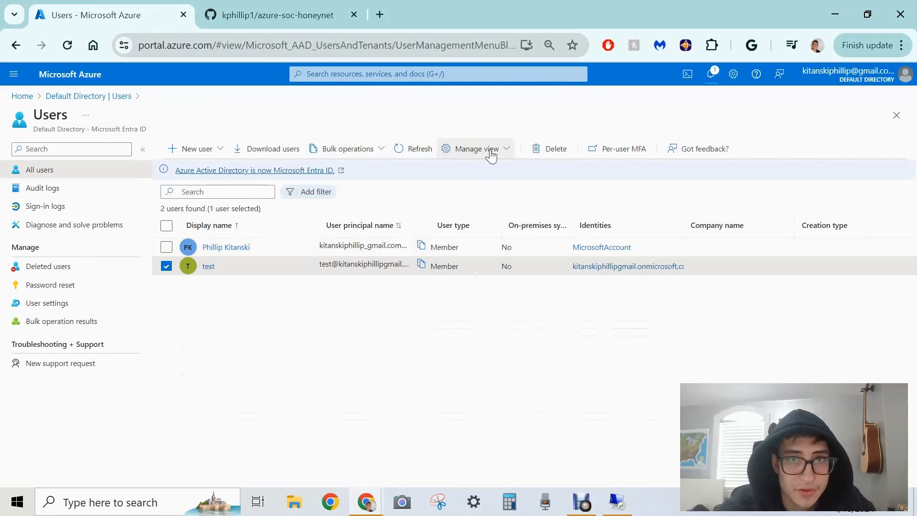
pyautogui.click(550, 148)
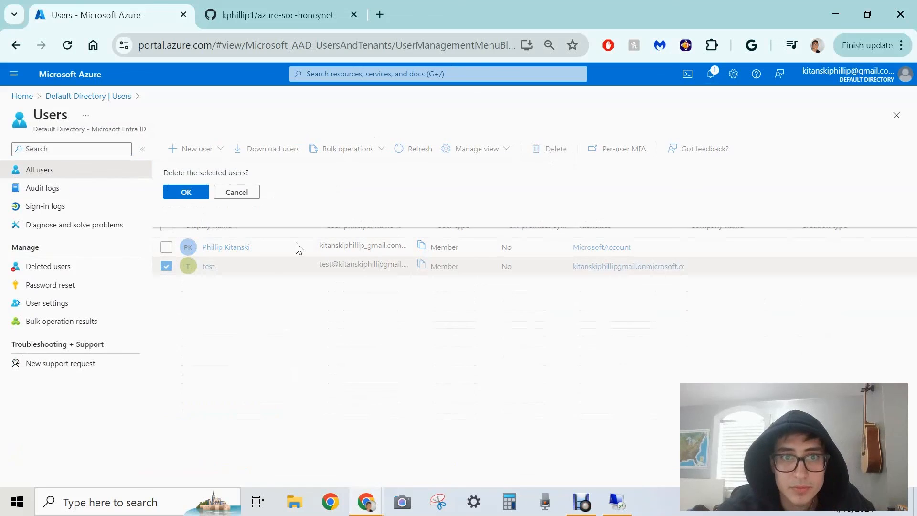
pyautogui.click(199, 196)
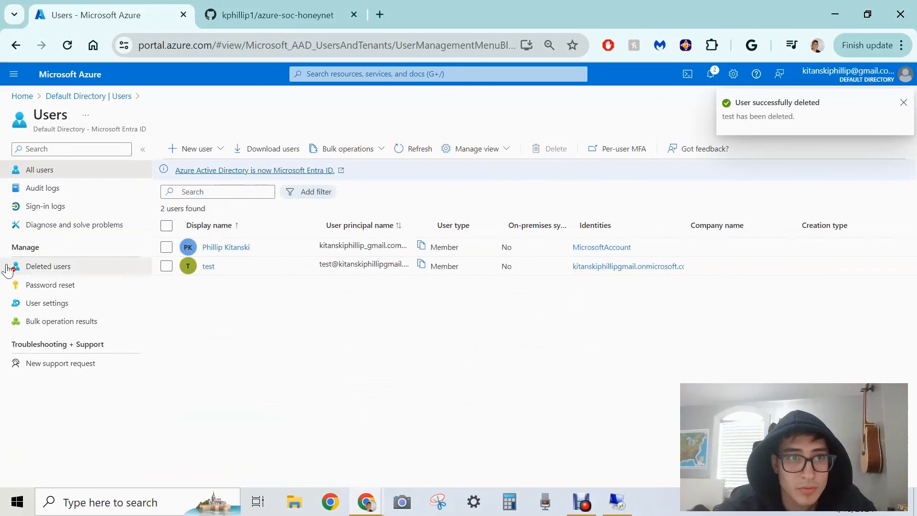
# Step: Delete the DS diagnostic setting of the default directory that sends logs to the LAW-RG-lab workspace
pyautogui.click(60, 100)
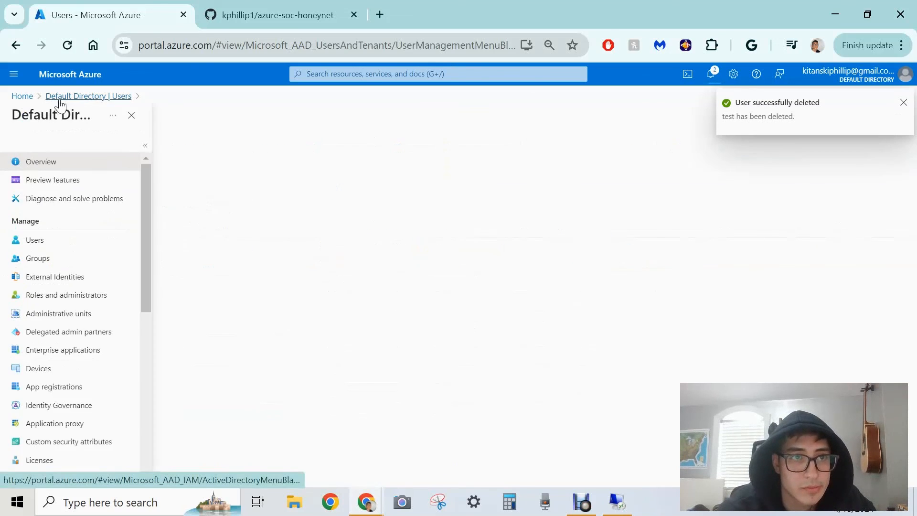
pyautogui.scroll(-1, 41, 286)
pyautogui.scroll(-8, 41, 286)
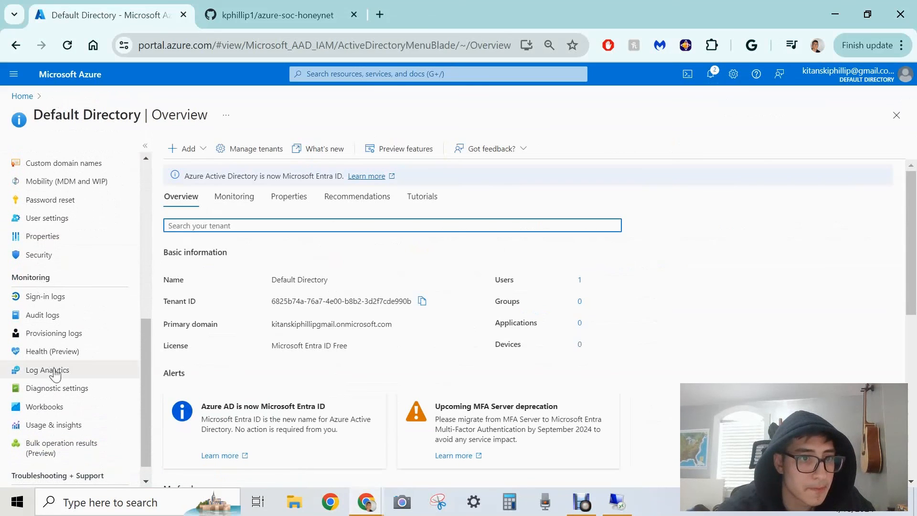
pyautogui.click(50, 390)
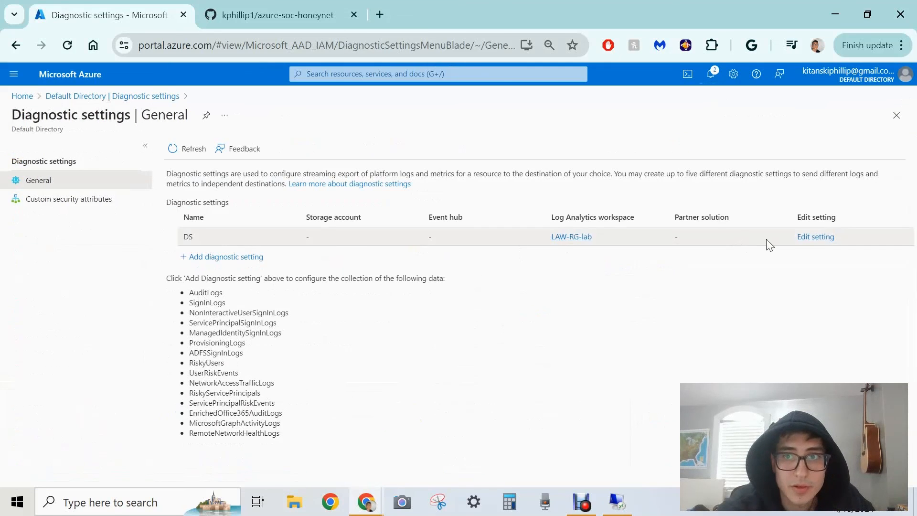
pyautogui.click(808, 243)
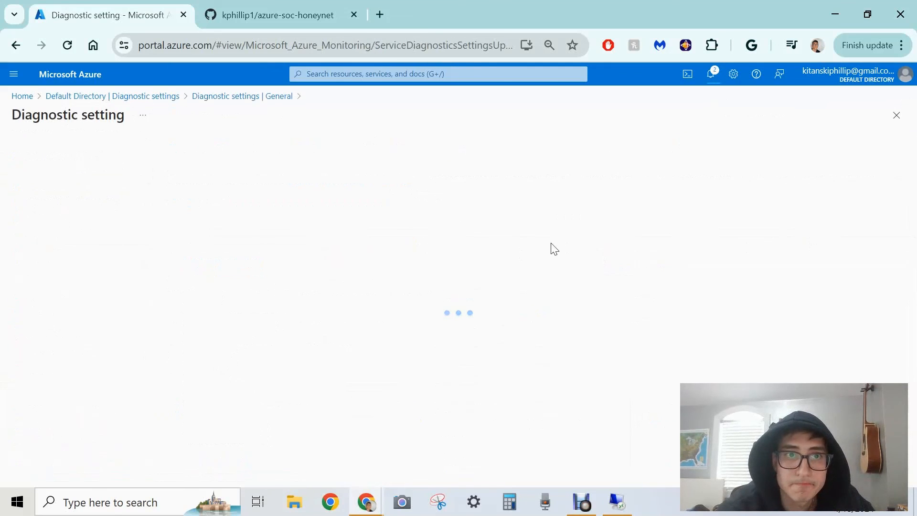
pyautogui.click(127, 155)
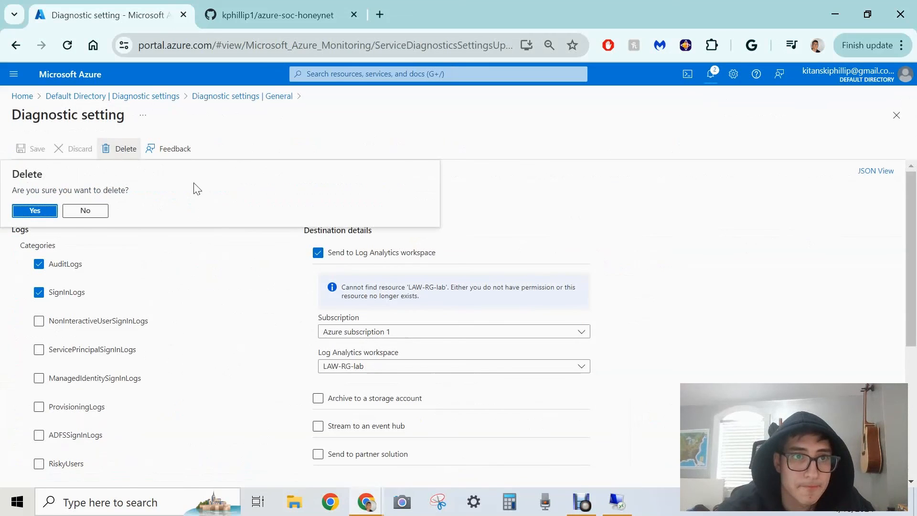
pyautogui.click(46, 212)
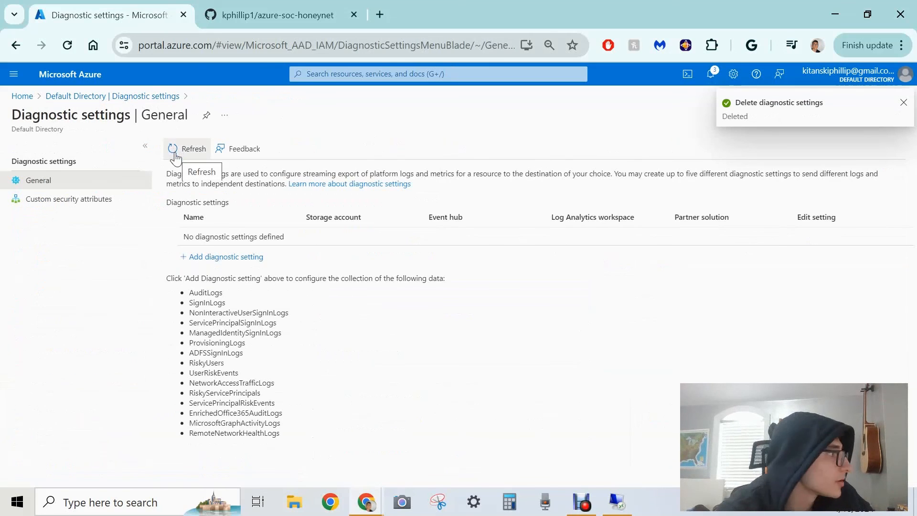
# Step: Search the portal for Defender and open Microsoft Defender for Cloud, dismissing the Remote Desktop connection error
pyautogui.click(382, 74)
pyautogui.write('d')
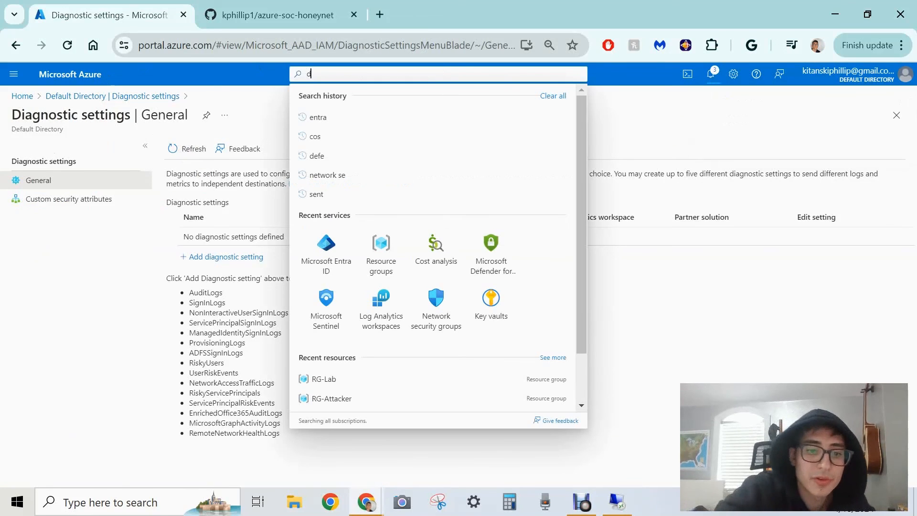
pyautogui.write('efender')
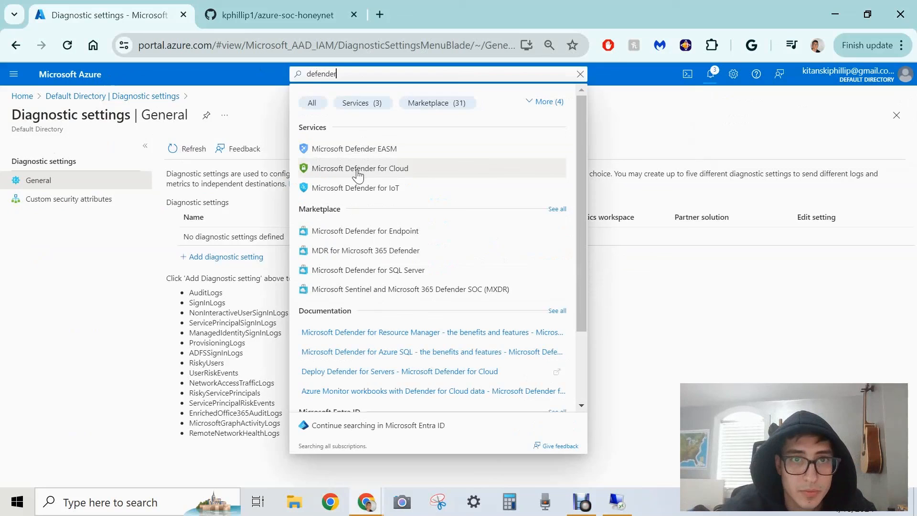
pyautogui.click(358, 172)
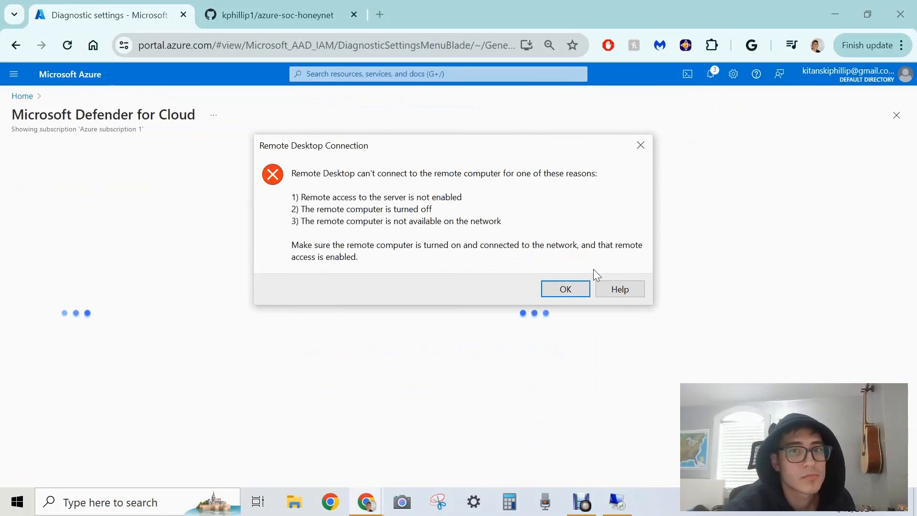
pyautogui.click(572, 288)
pyautogui.click(587, 85)
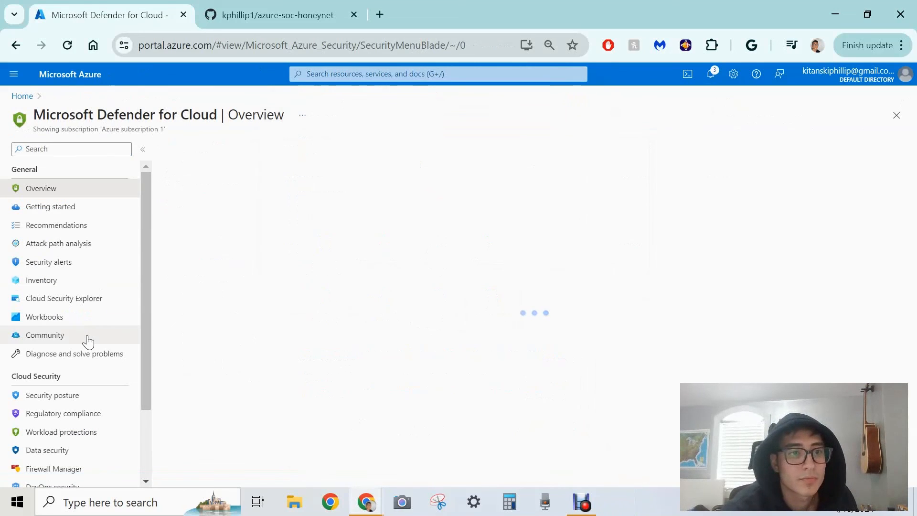
# Step: Open the Defender plans of Azure subscription 1 from the environment settings, declining the offer to enable Defender CSPM
pyautogui.scroll(-2, 88, 340)
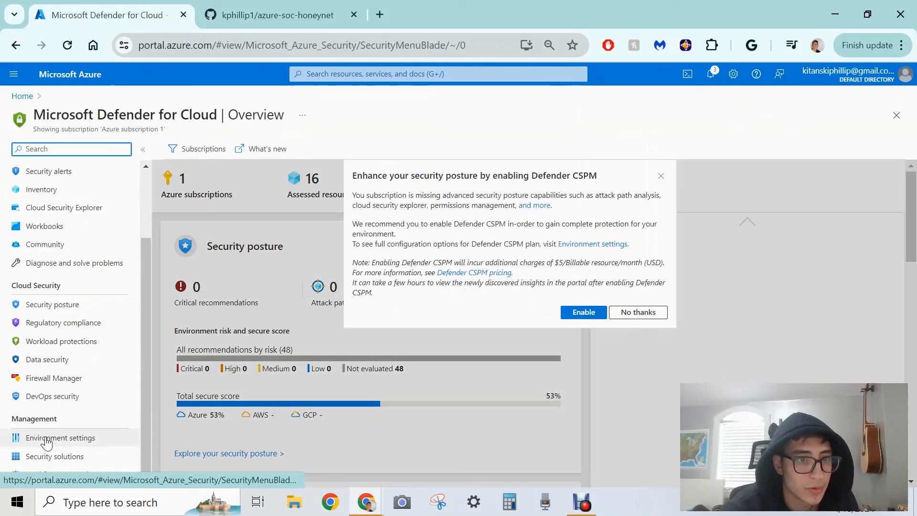
pyautogui.click(47, 439)
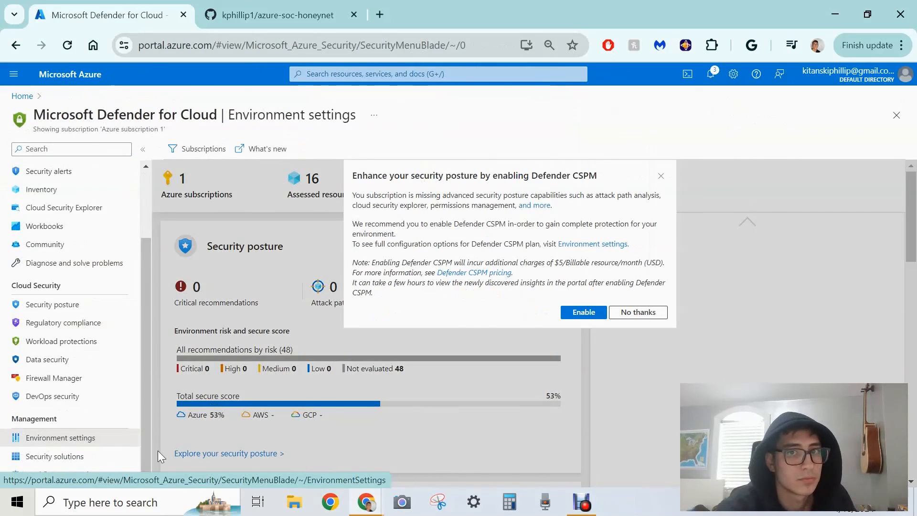
pyautogui.click(640, 312)
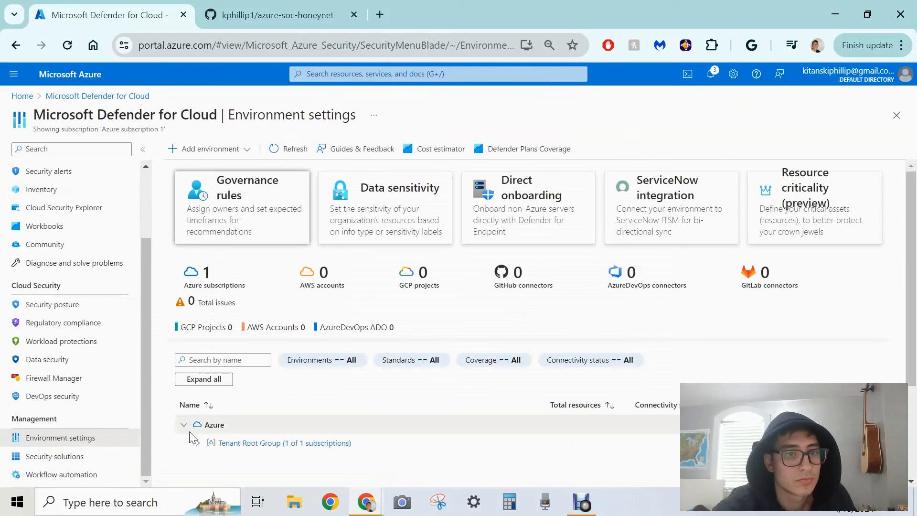
pyautogui.click(197, 443)
pyautogui.scroll(-1, 393, 438)
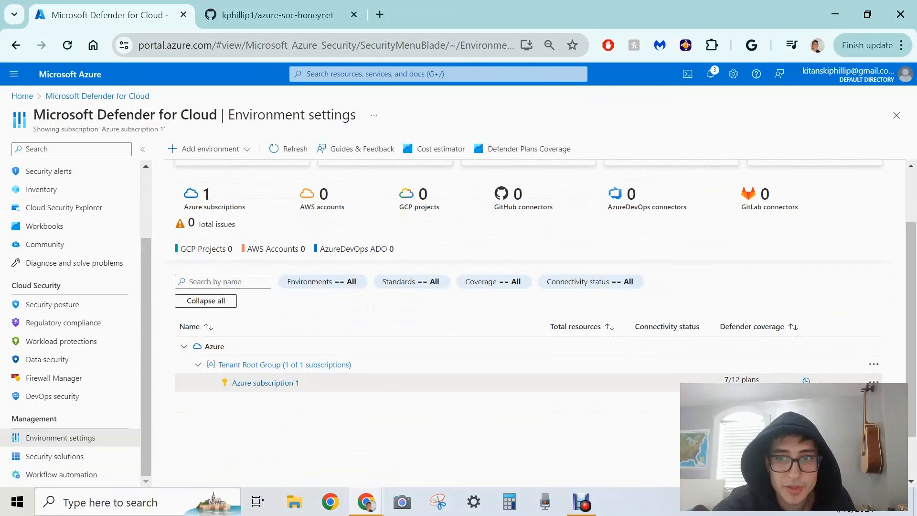
pyautogui.click(266, 383)
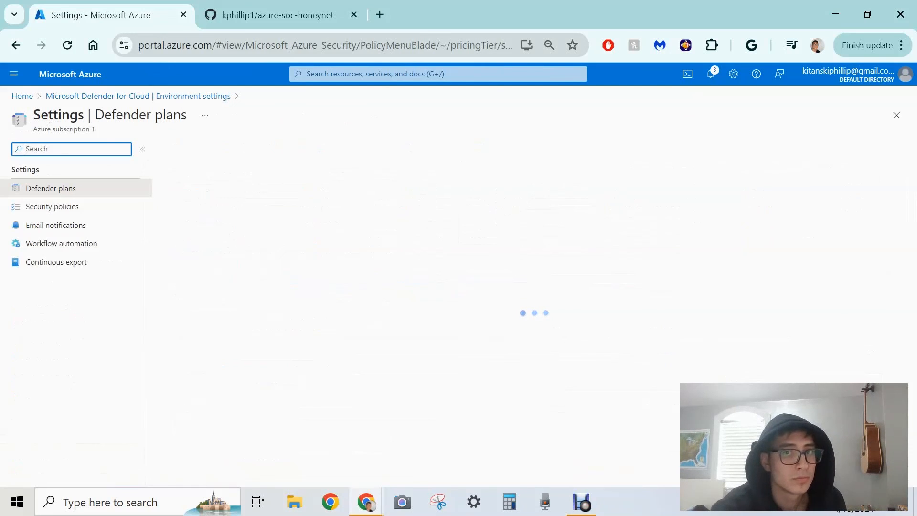
# Step: Turn off the Servers, Databases and Storage plans, including Azure SQL Databases, SQL servers on machines, open-source relational databases and Azure Cosmos DB
pyautogui.scroll(-3, 535, 273)
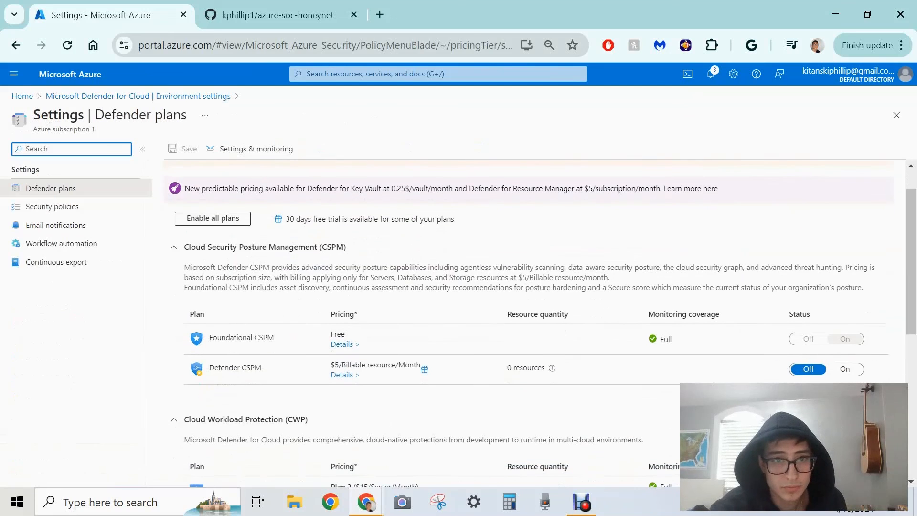
pyautogui.scroll(-2, 809, 307)
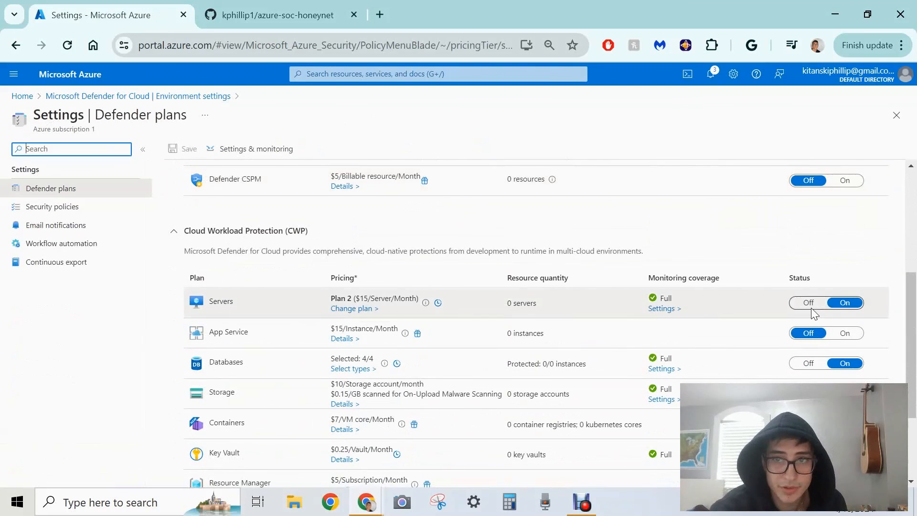
pyautogui.click(808, 302)
pyautogui.click(801, 366)
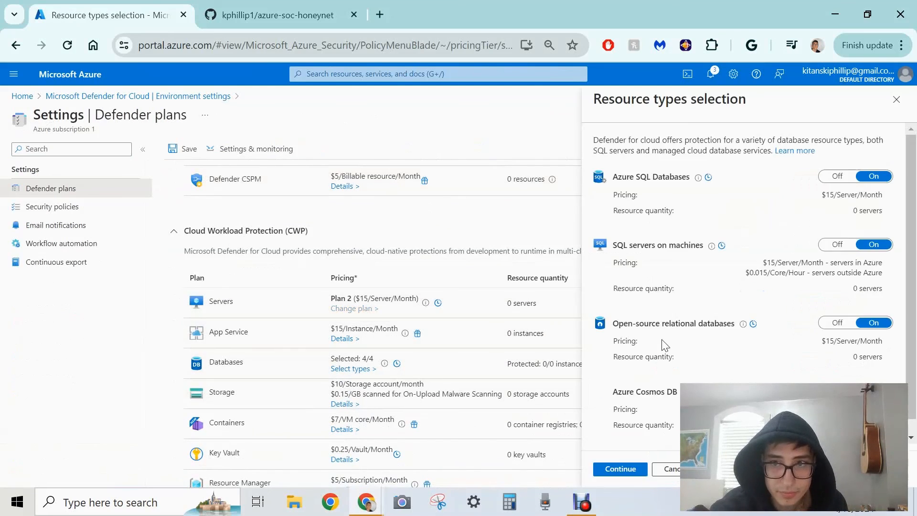
pyautogui.click(837, 176)
pyautogui.click(838, 244)
pyautogui.click(838, 323)
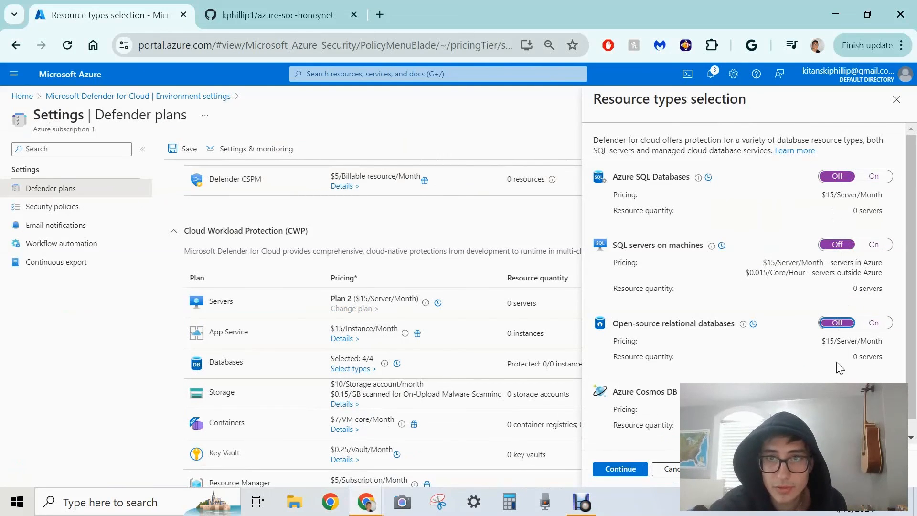
pyautogui.click(620, 469)
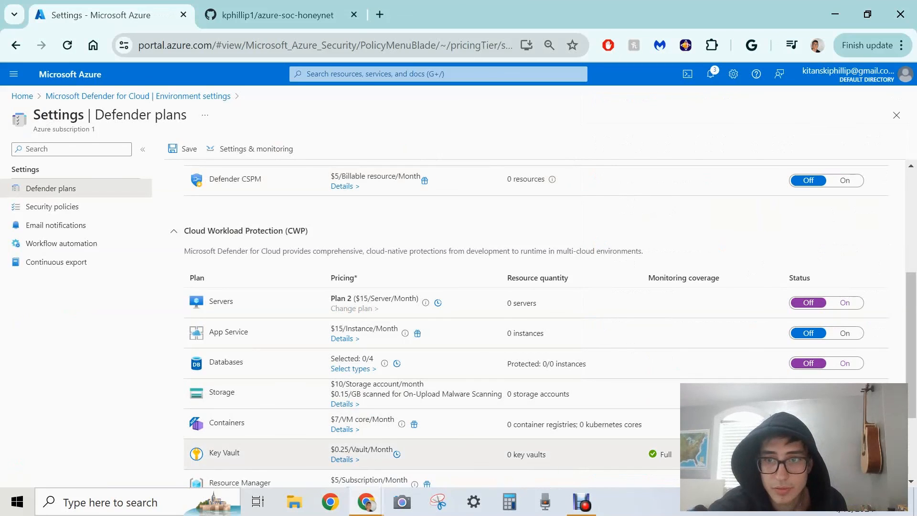
# Step: Turn off the Key Vault plan and review the status of all the other Defender plans
pyautogui.scroll(-3, 808, 454)
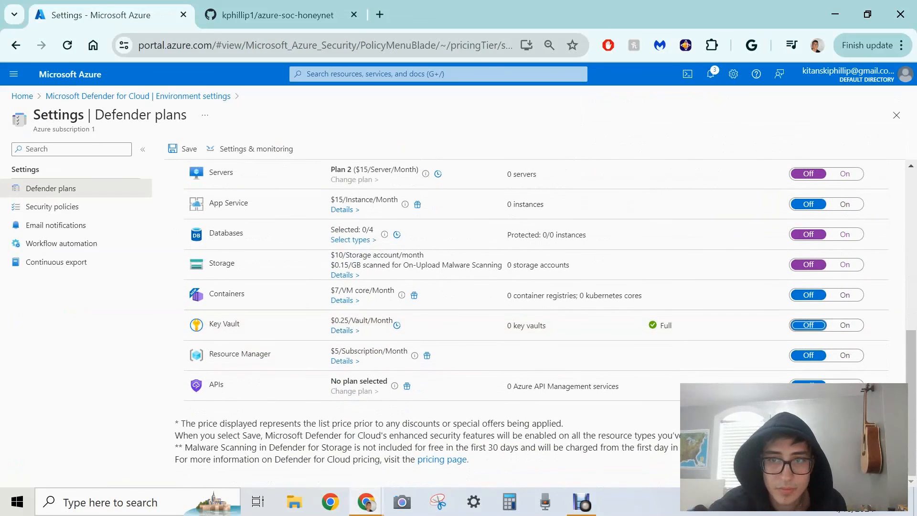
pyautogui.scroll(6, 808, 454)
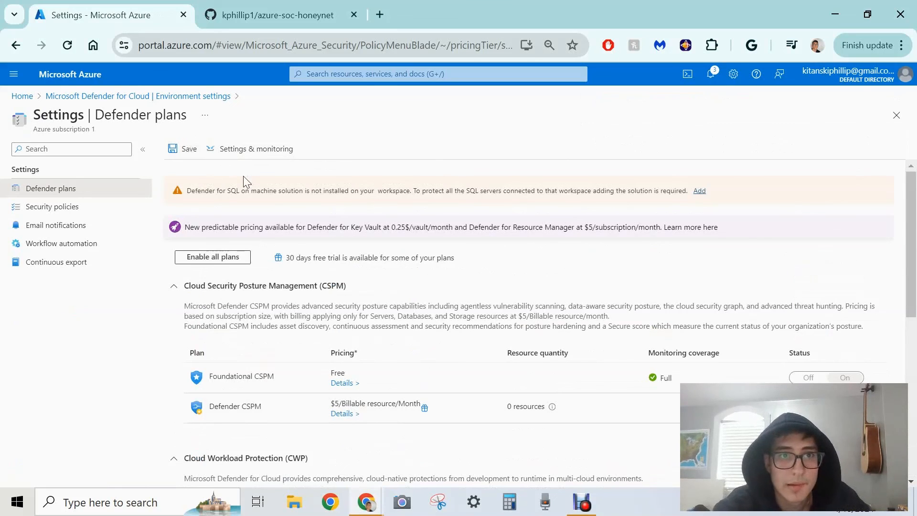
pyautogui.scroll(-6, 381, 266)
pyautogui.scroll(6, 381, 266)
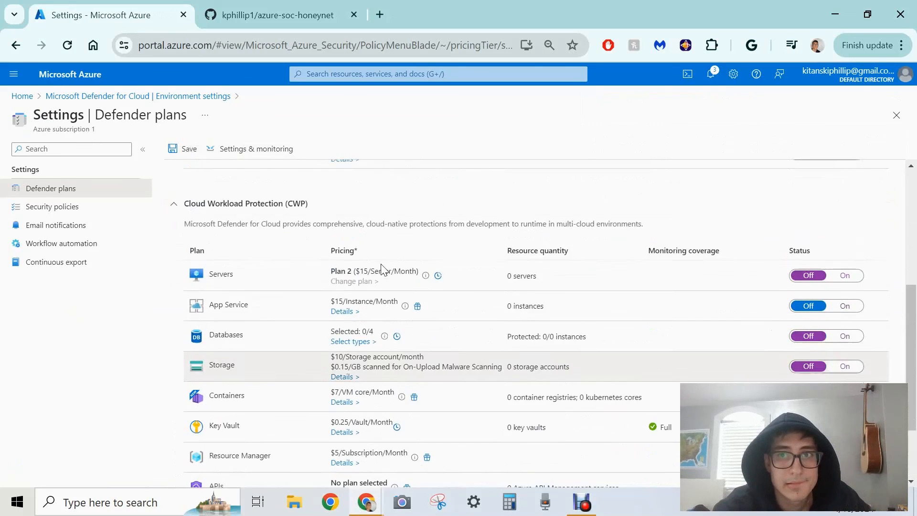
# Step: Stay on the Defender plans page, save the plan changes and confirm the downgrade
pyautogui.click(22, 96)
pyautogui.click(575, 136)
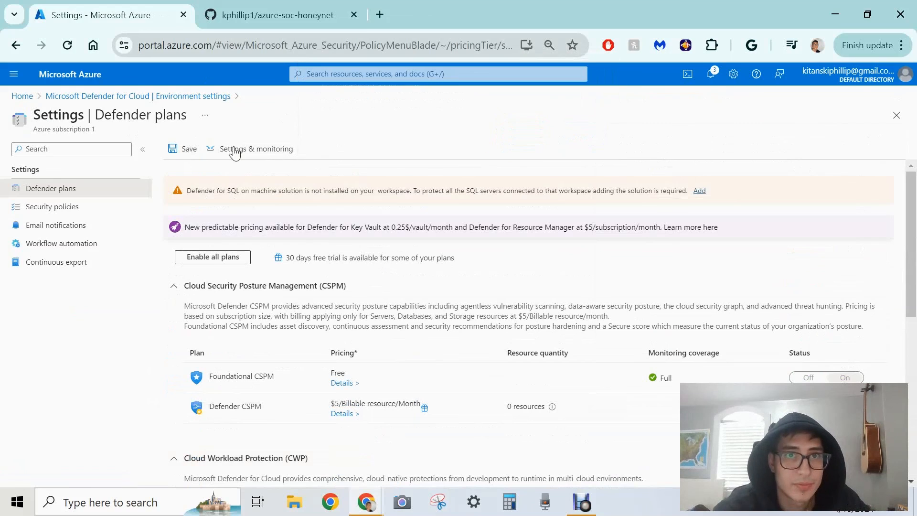
pyautogui.click(183, 148)
pyautogui.click(194, 268)
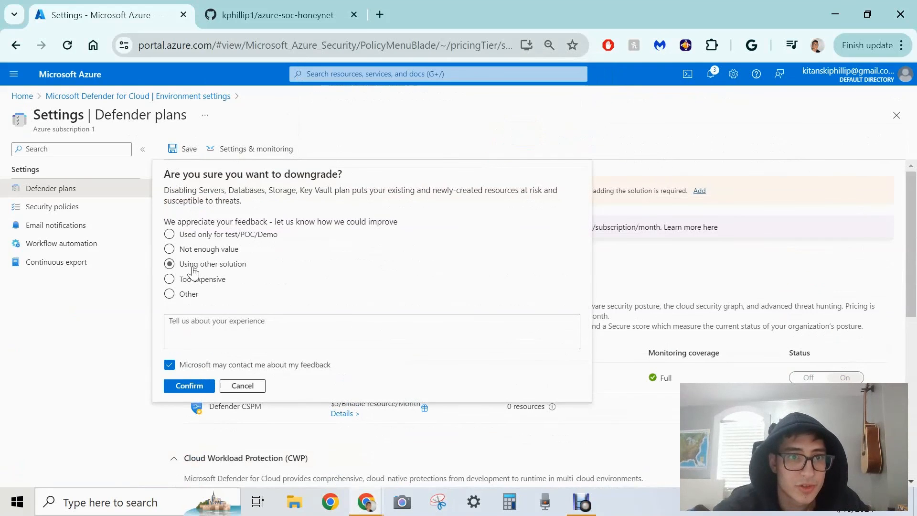
pyautogui.click(181, 366)
pyautogui.click(185, 386)
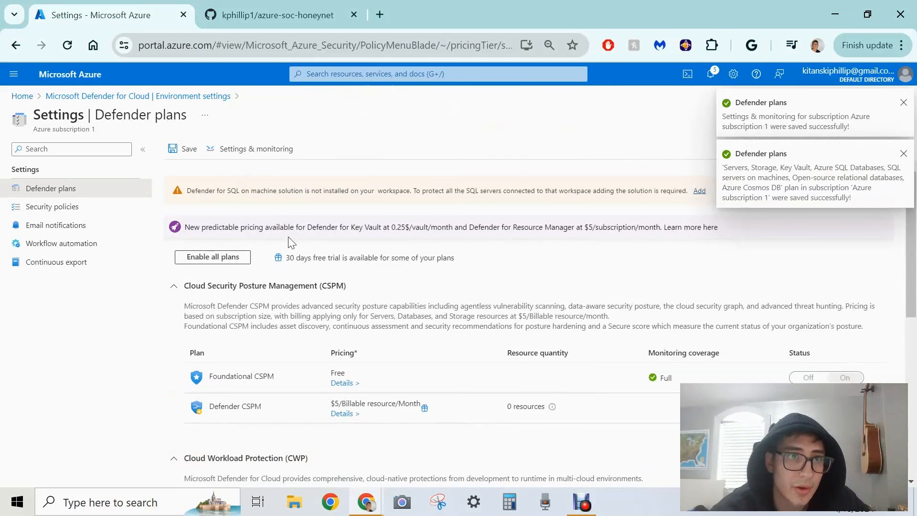
# Step: Return to the portal home page, reload it and check the recent resources for leftover honeynet items
pyautogui.click(71, 78)
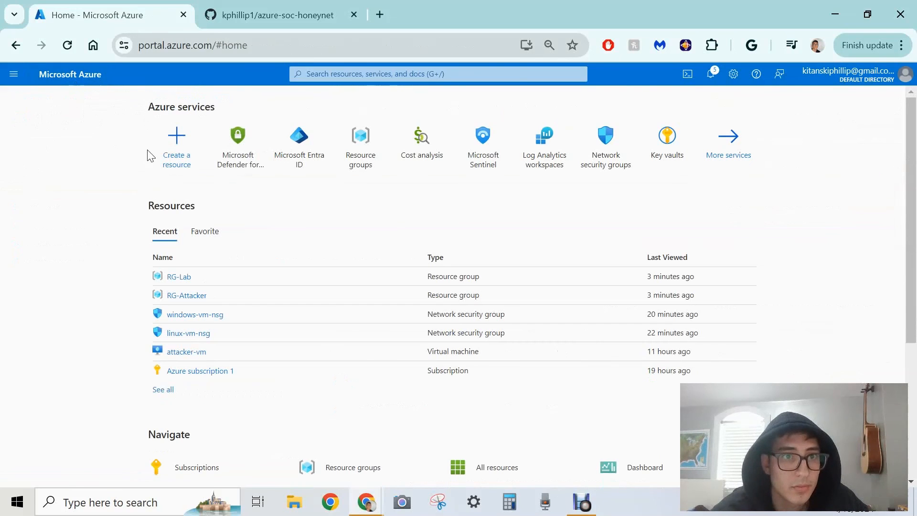
pyautogui.click(69, 46)
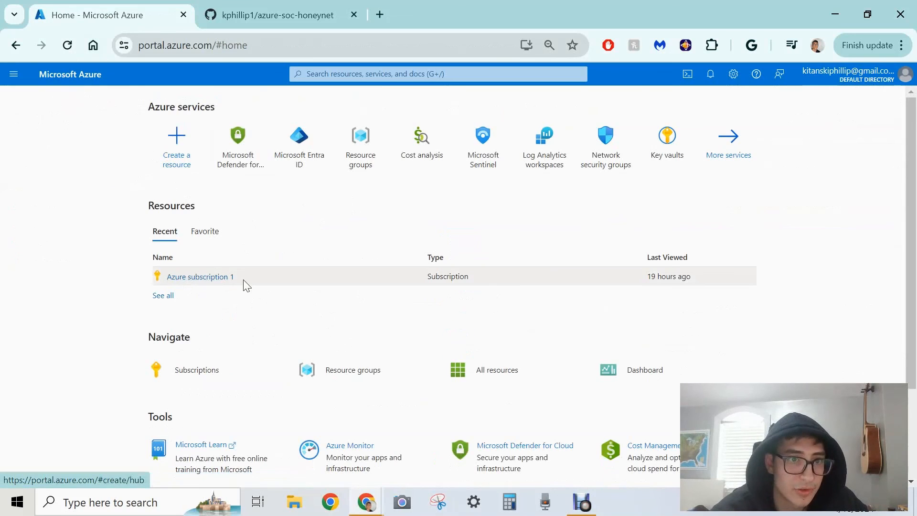
pyautogui.scroll(-2, 193, 283)
pyautogui.scroll(1, 191, 282)
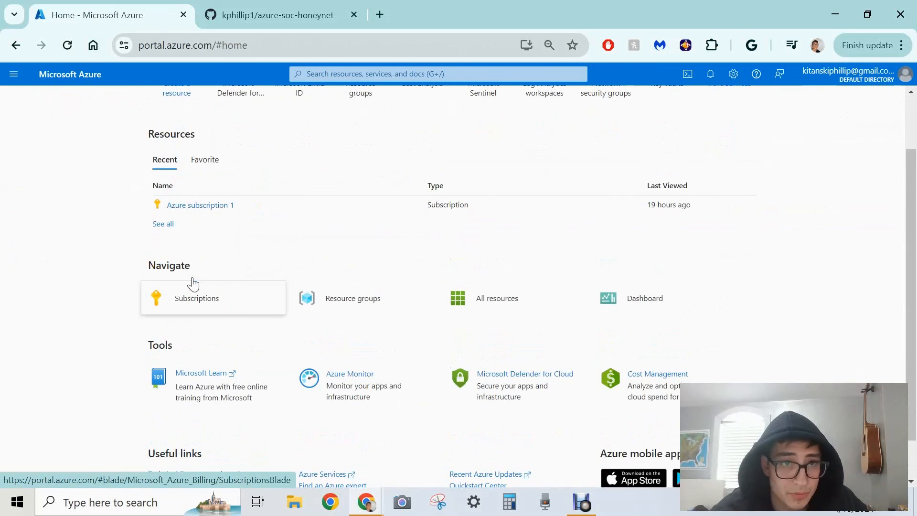
pyautogui.scroll(2, 370, 277)
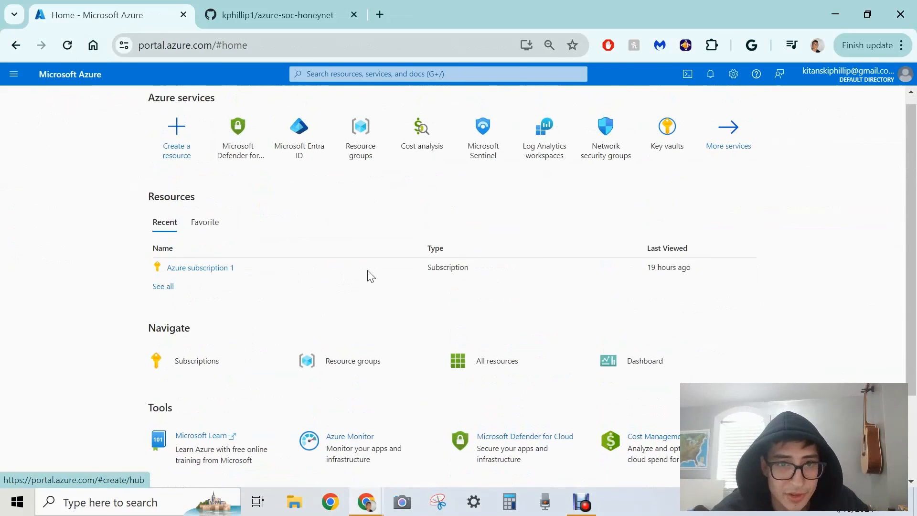
# Step: View the billing account's cost analysis in Cost Management and return to the portal home page
pyautogui.click(644, 453)
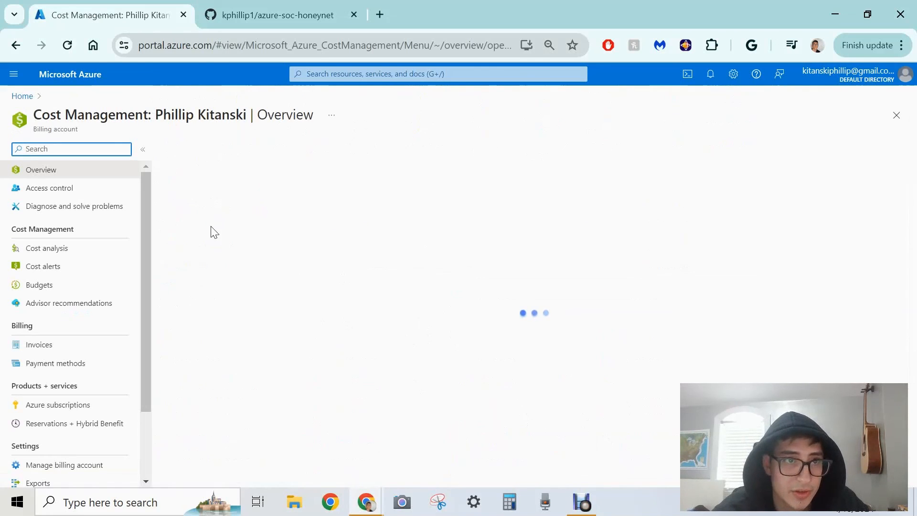
pyautogui.click(92, 249)
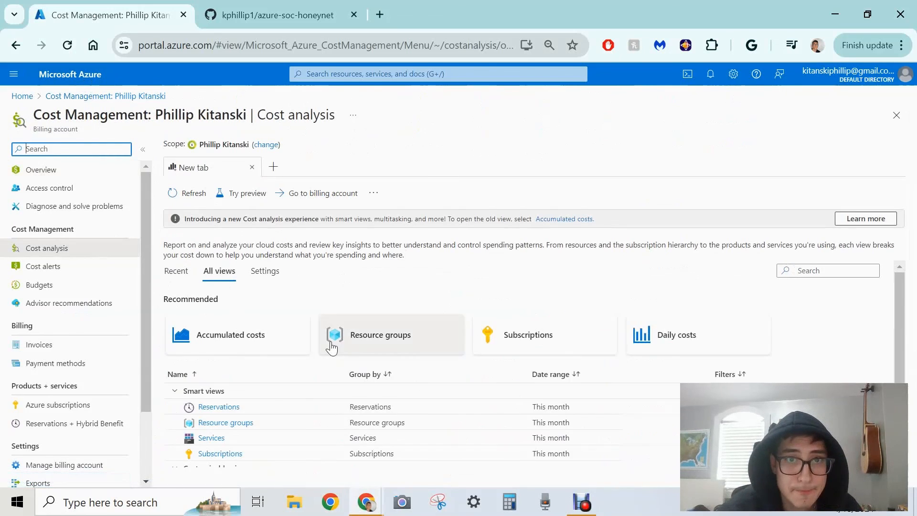
pyautogui.click(82, 88)
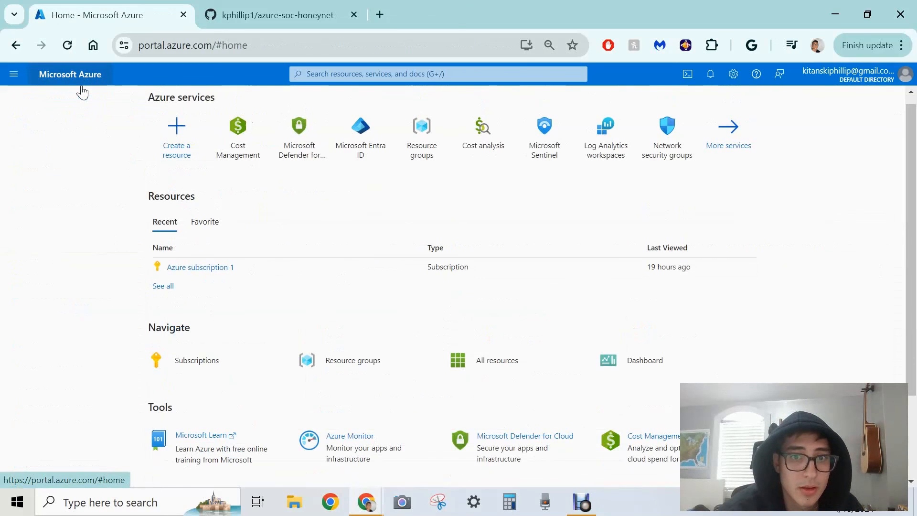